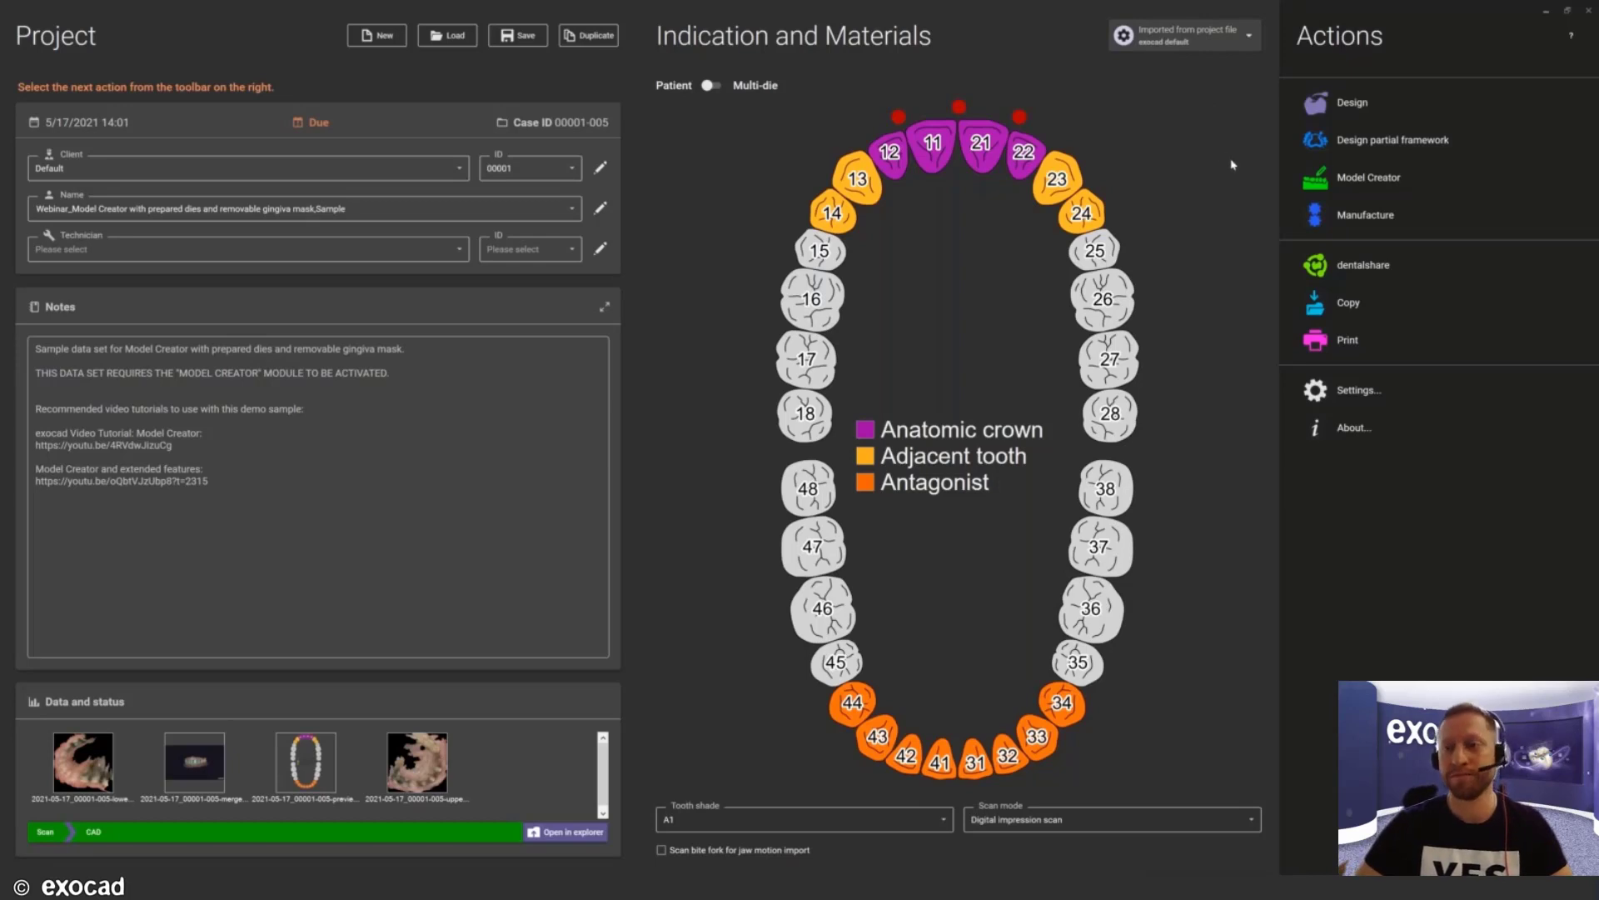
Step: Start the Model Creator with the project's scan data only and set the model type to Plateless model (cutout dies)
left_click(1369, 176)
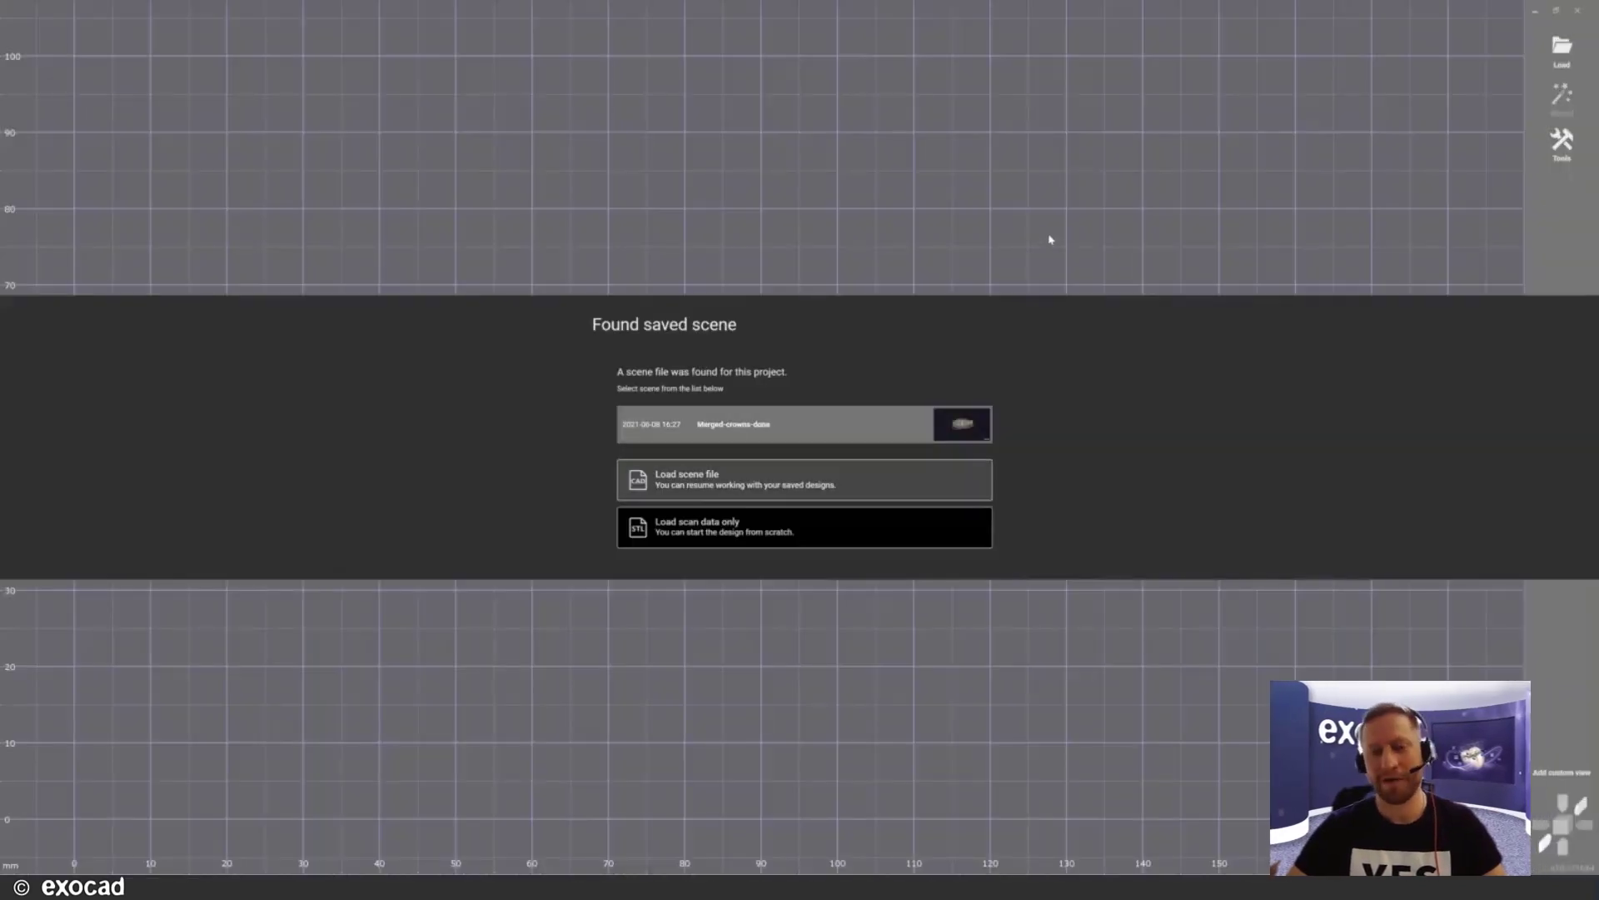
left_click(857, 526)
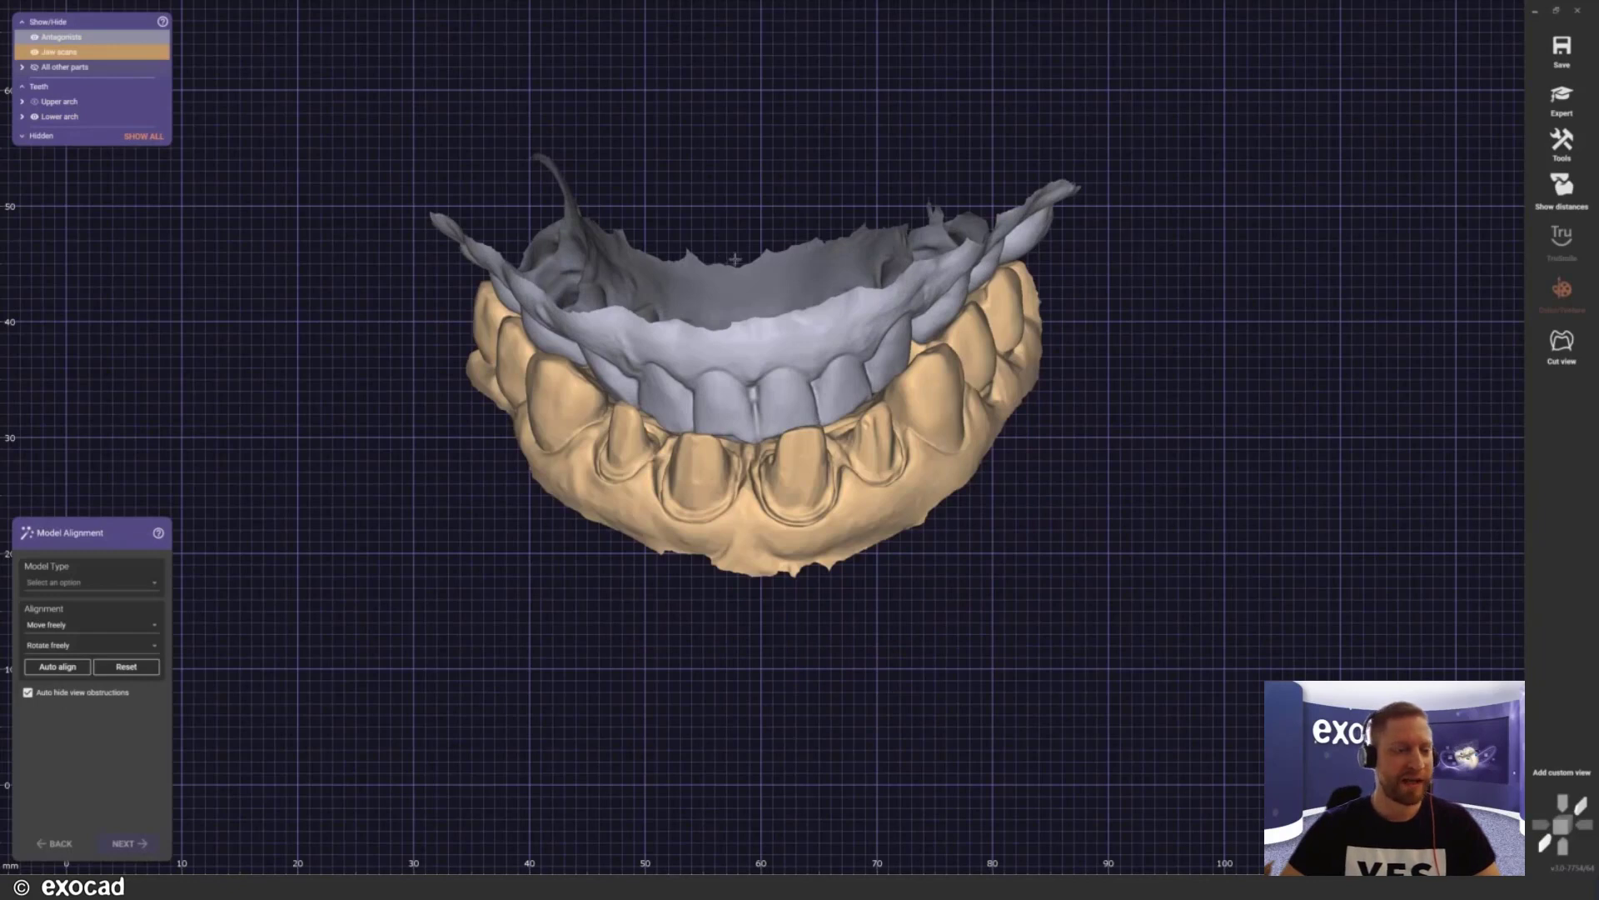
scroll(733, 262, "down", 4)
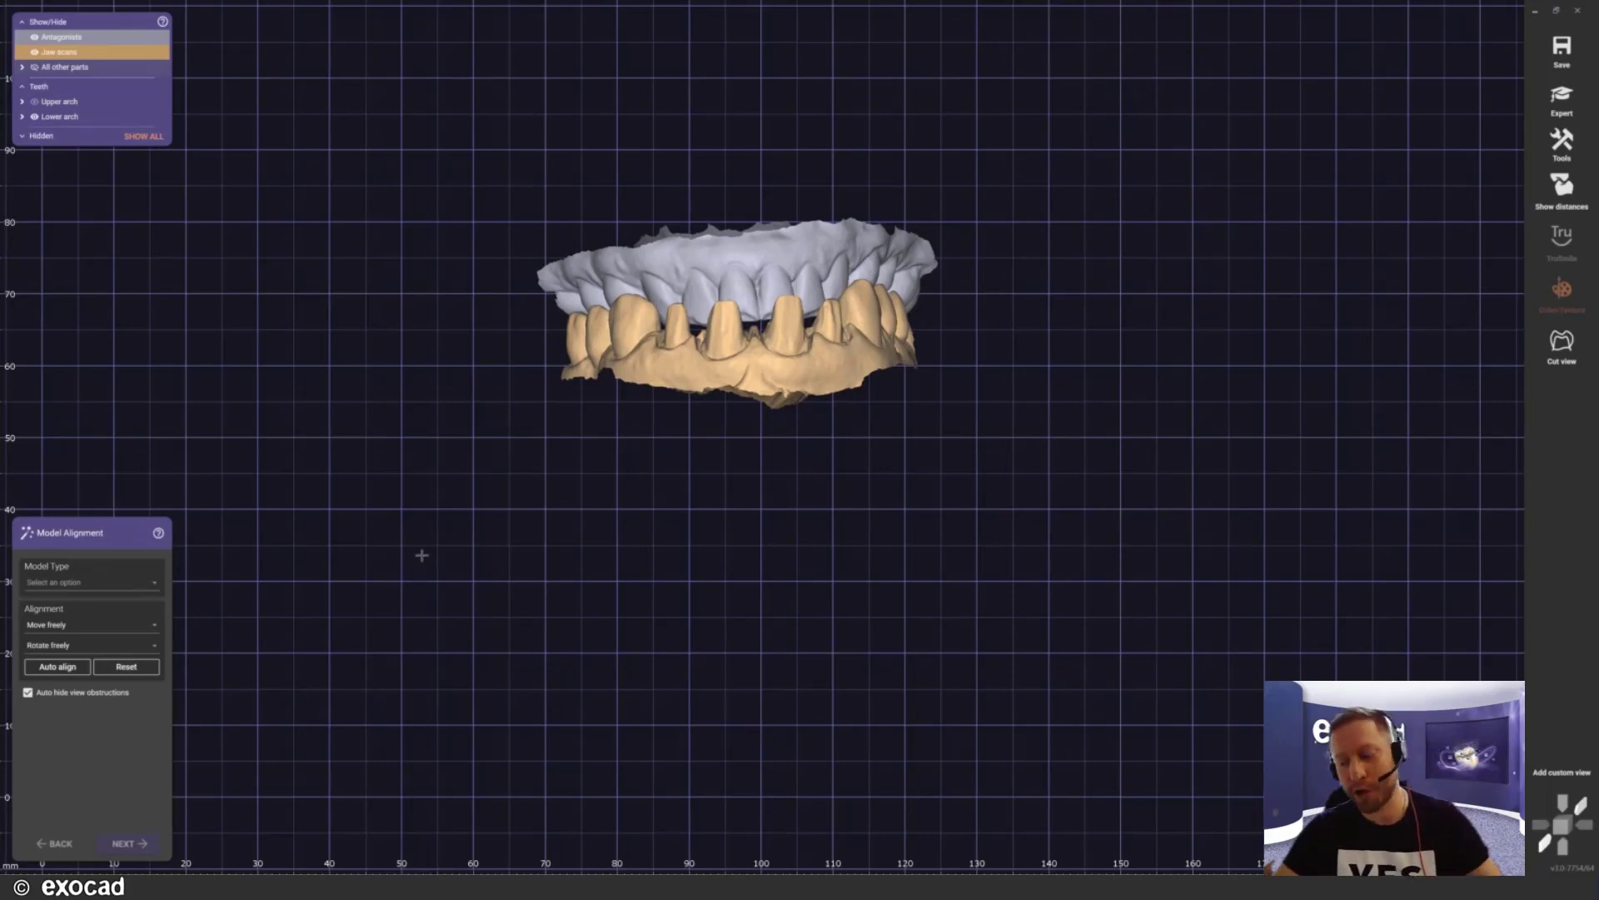
left_click(133, 584)
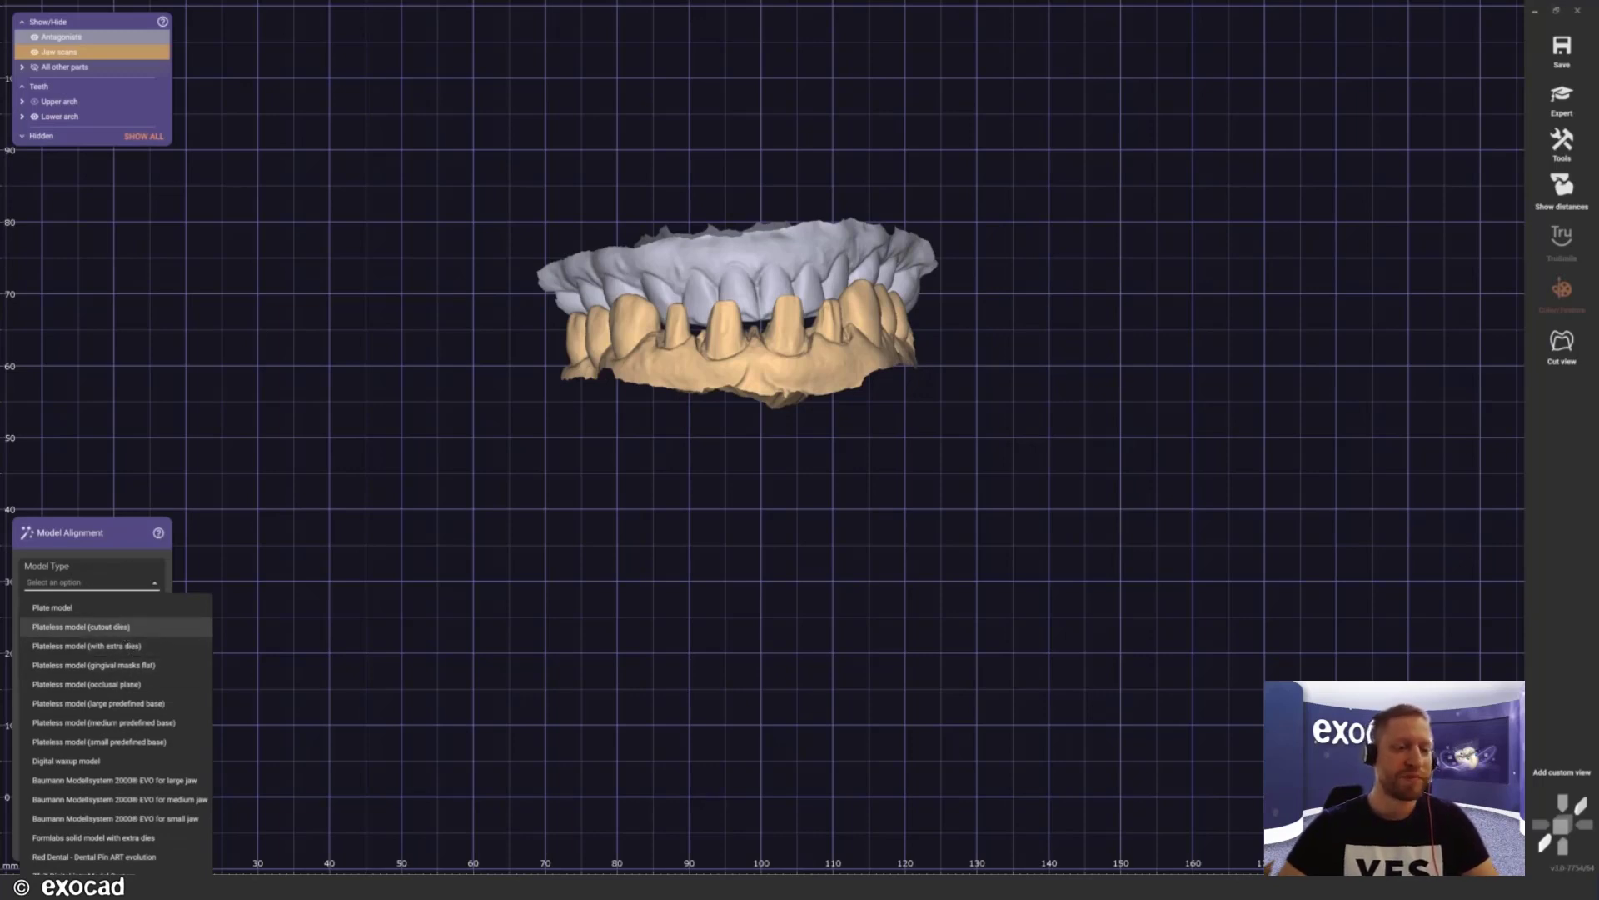
left_click(81, 626)
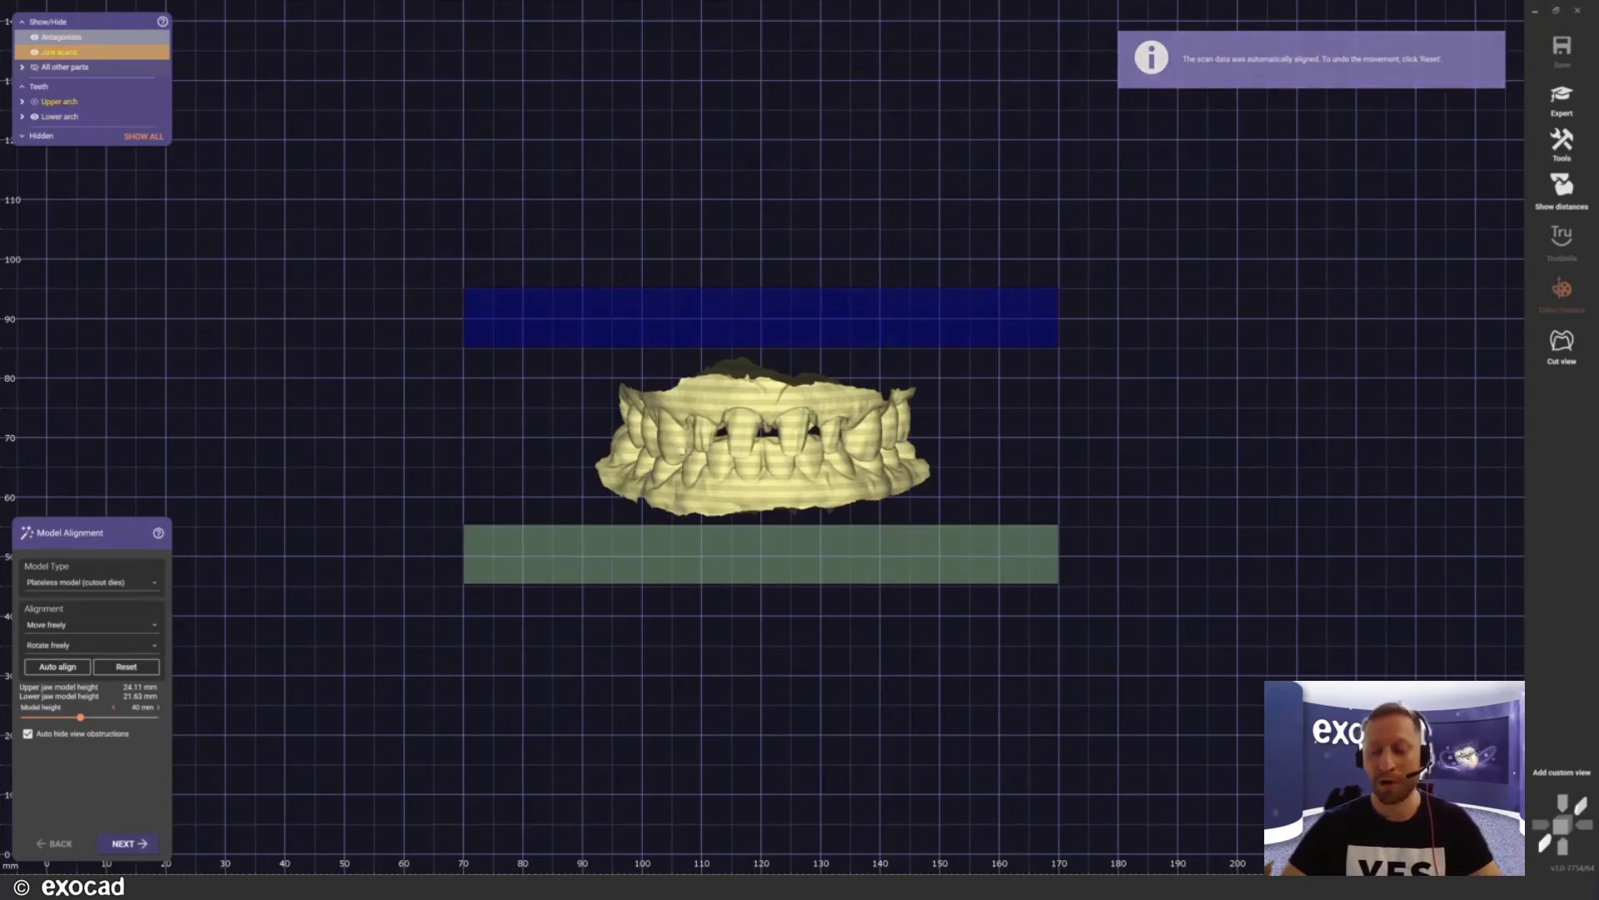
Step: Freely move and rotate the jaw scans between the base planes, giving about 23.1 mm upper and 22.4 mm lower model height
mouse_move(751, 384)
right_mouse_down()
mouse_move(755, 367)
mouse_move(751, 384)
right_mouse_up()
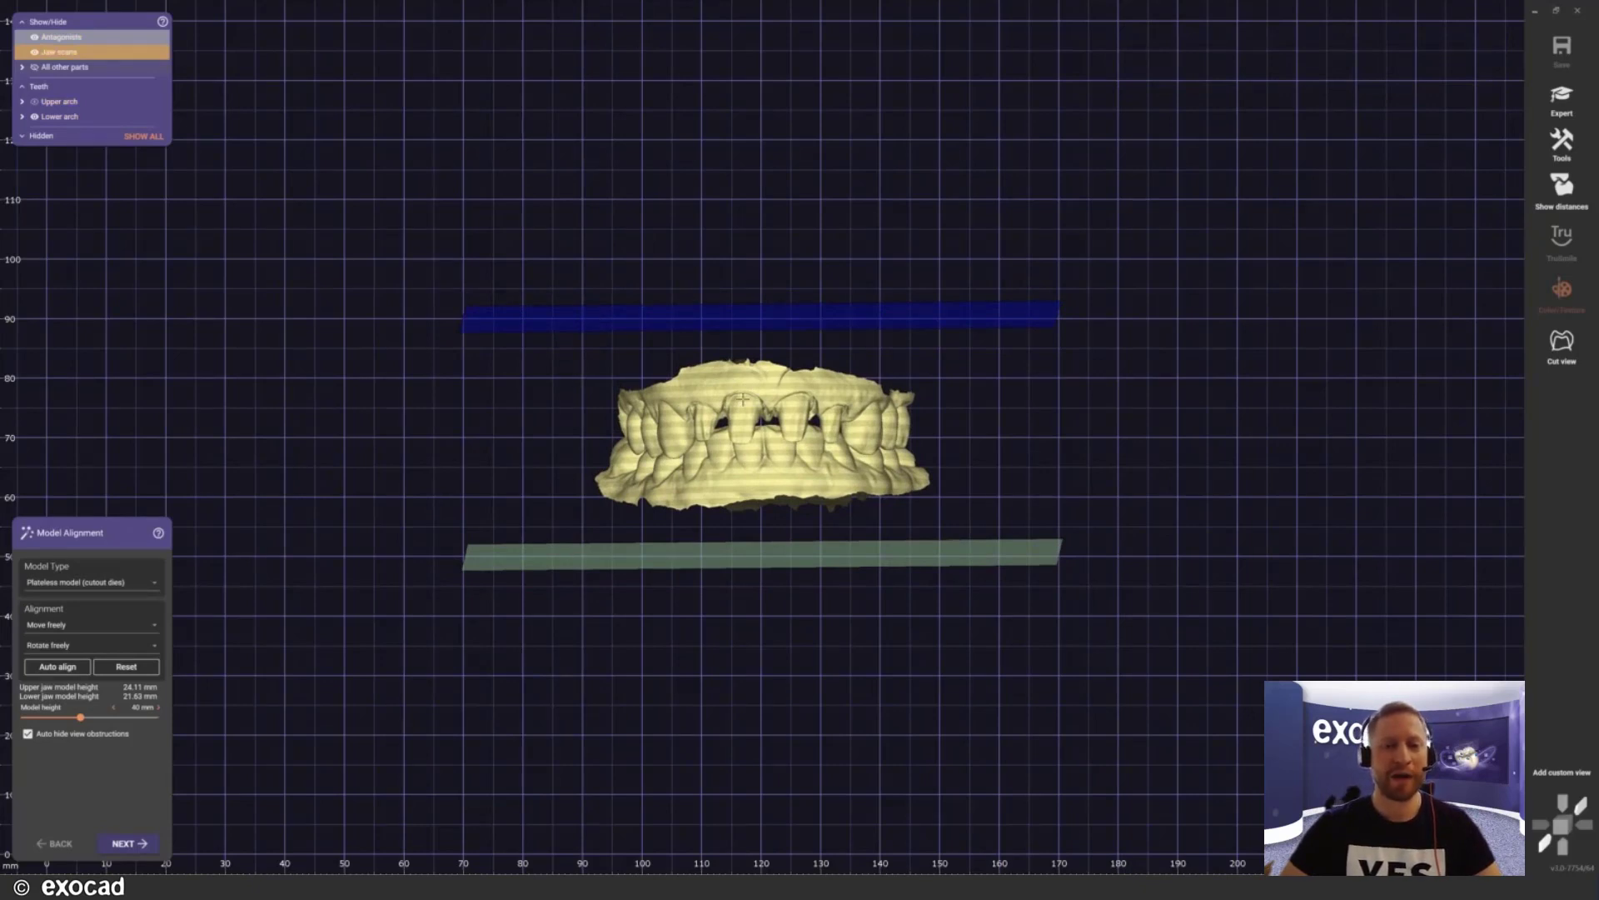
scroll(742, 400, "up", 4)
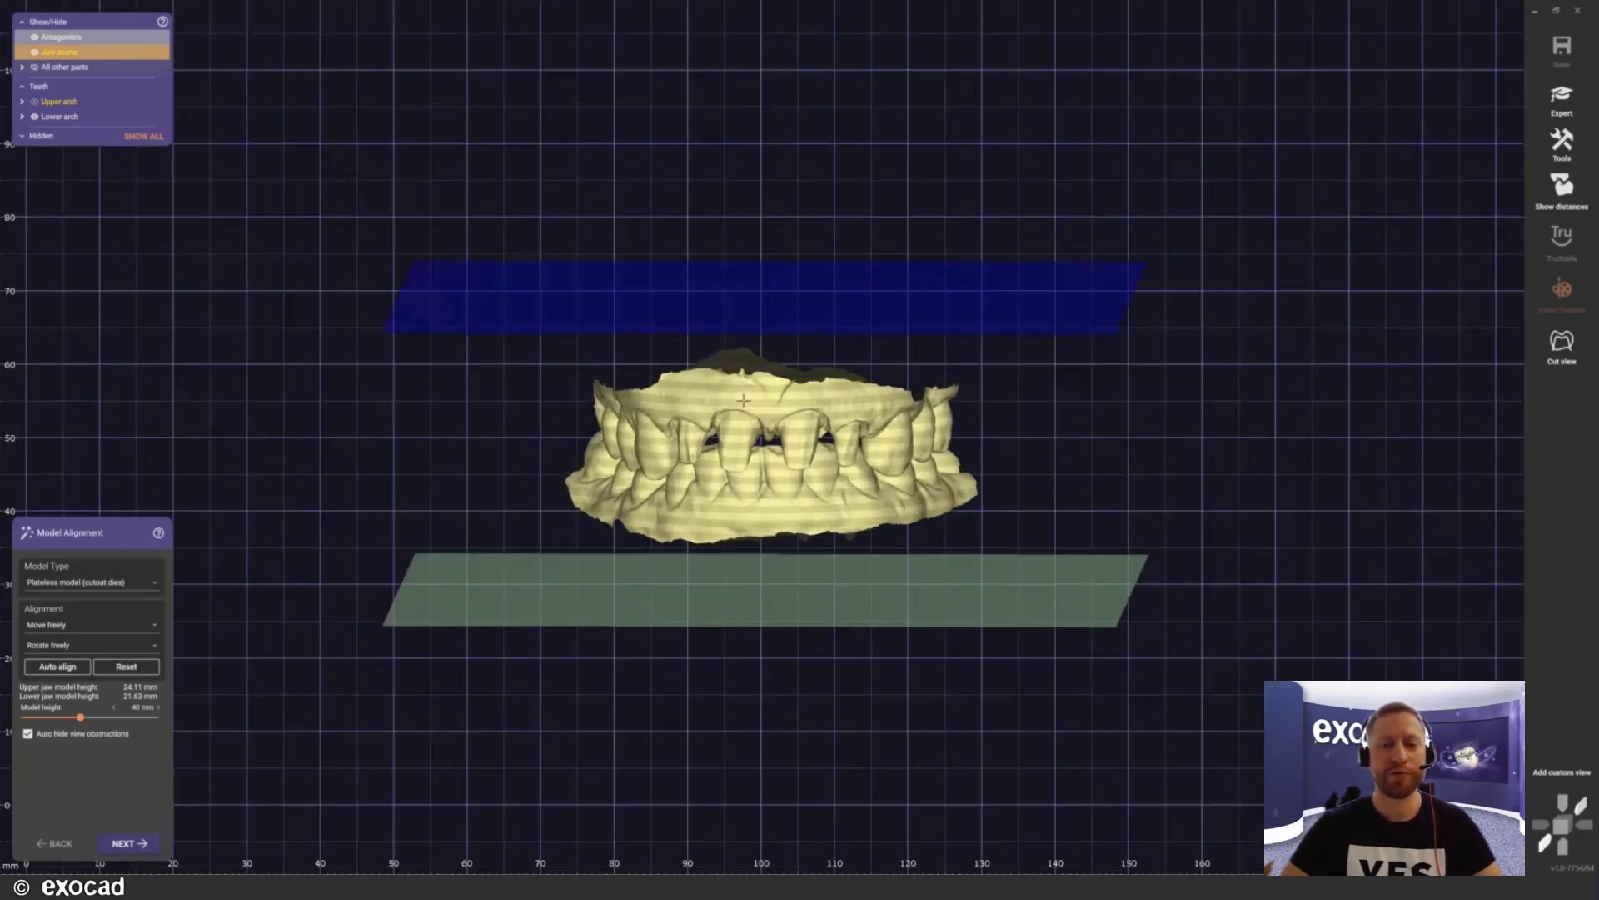
right_click_drag(743, 401, 742, 399)
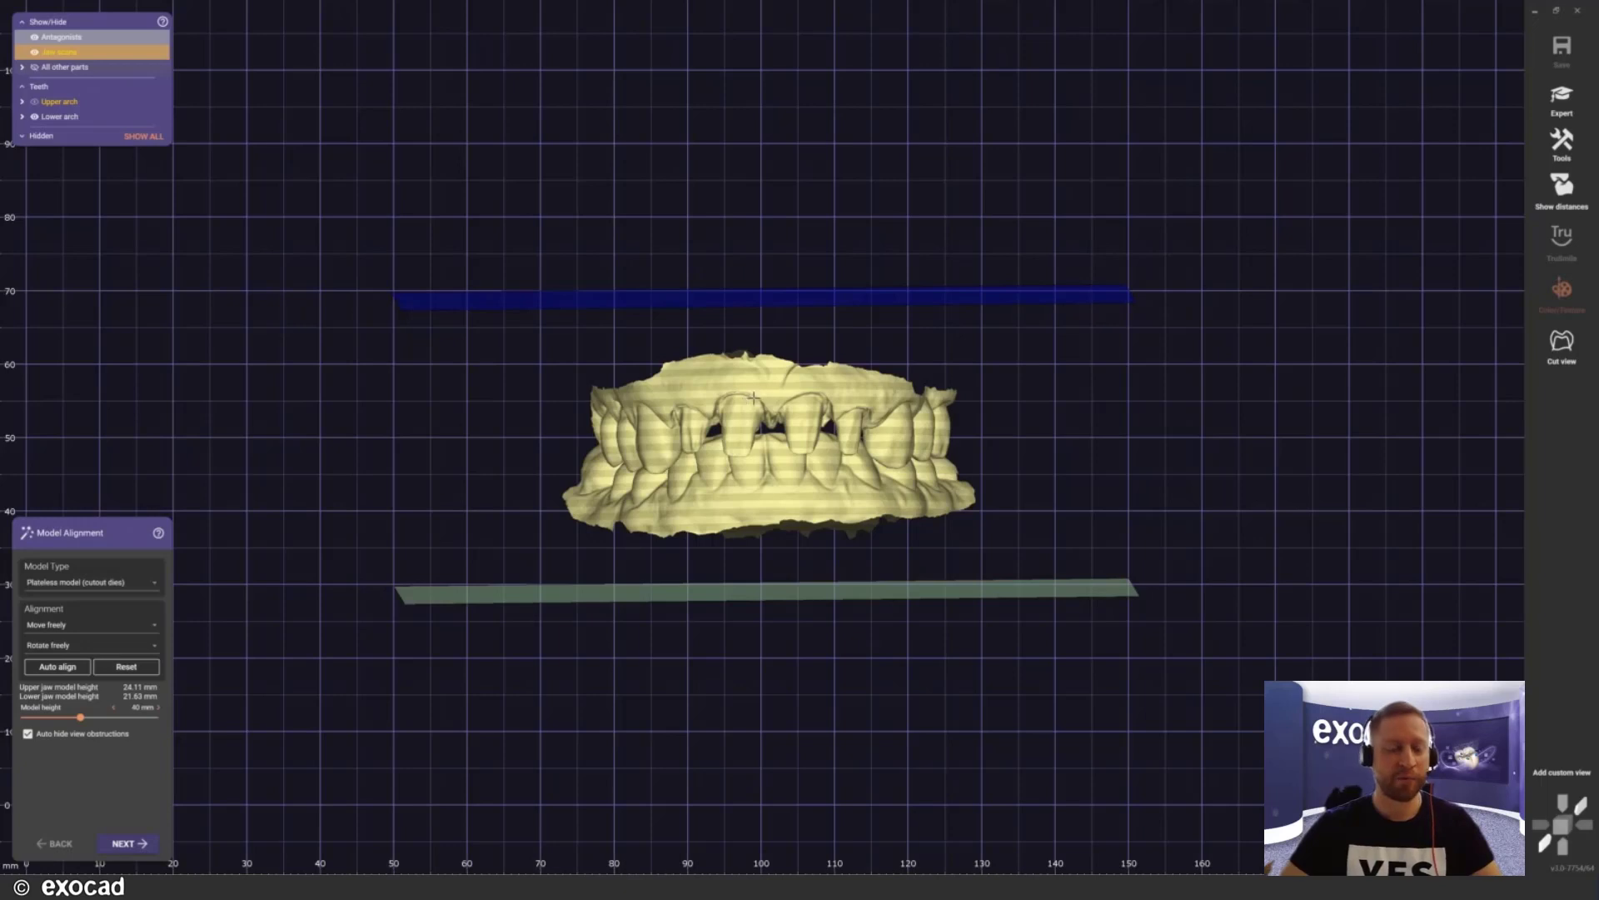
mouse_move(778, 399)
left_mouse_down()
mouse_move(769, 412)
mouse_move(779, 397)
mouse_move(762, 393)
left_mouse_up()
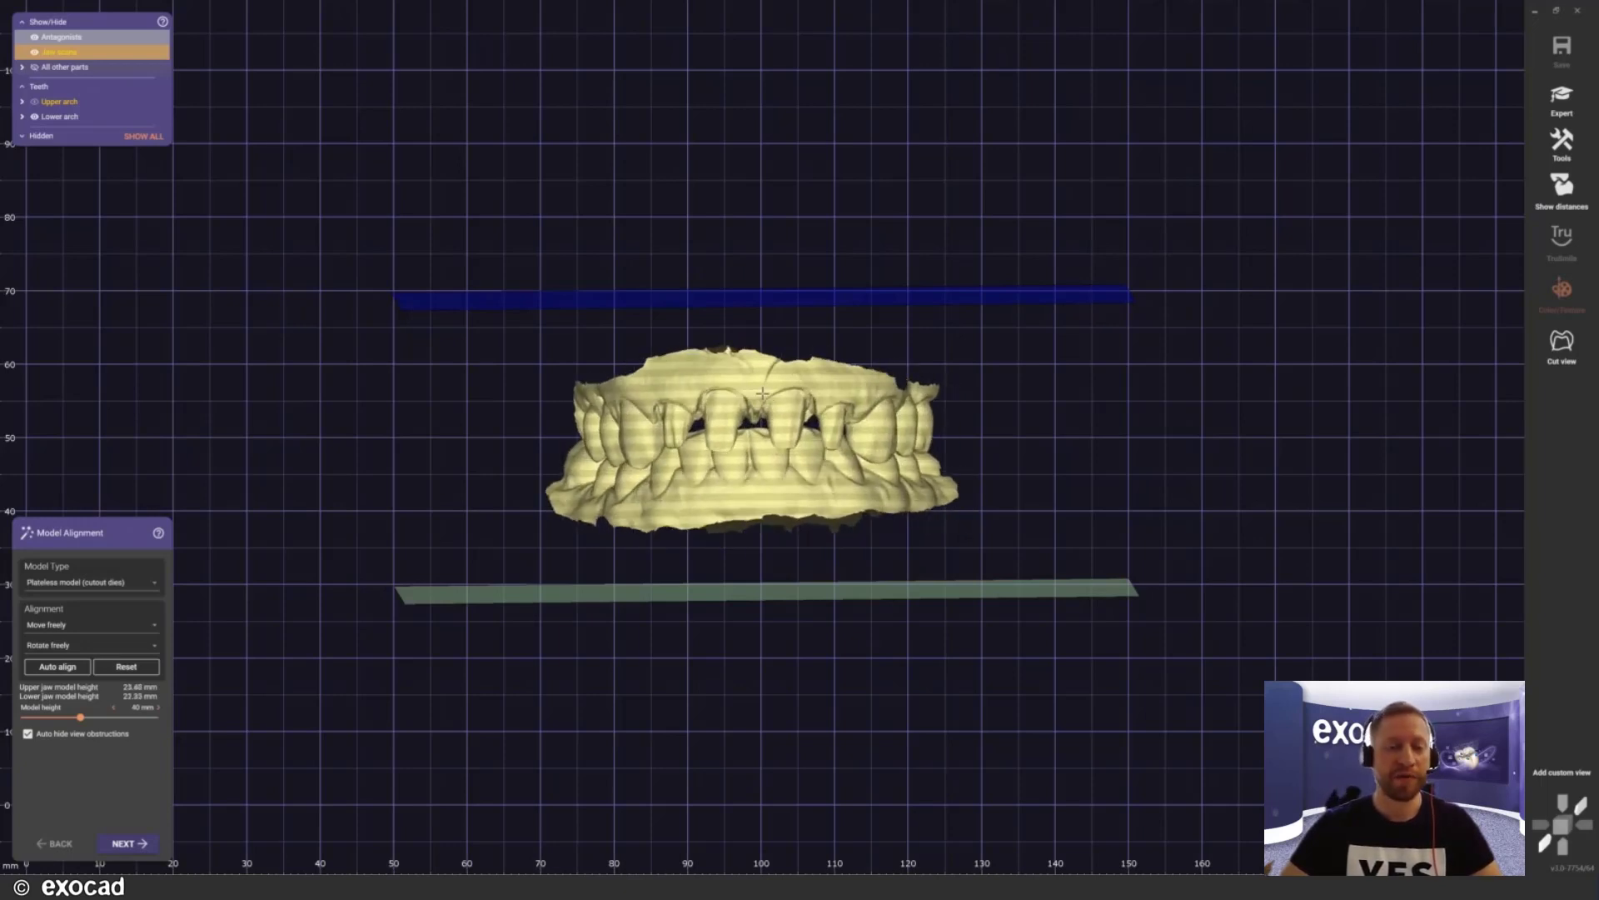
right_click_drag(764, 394, 764, 393)
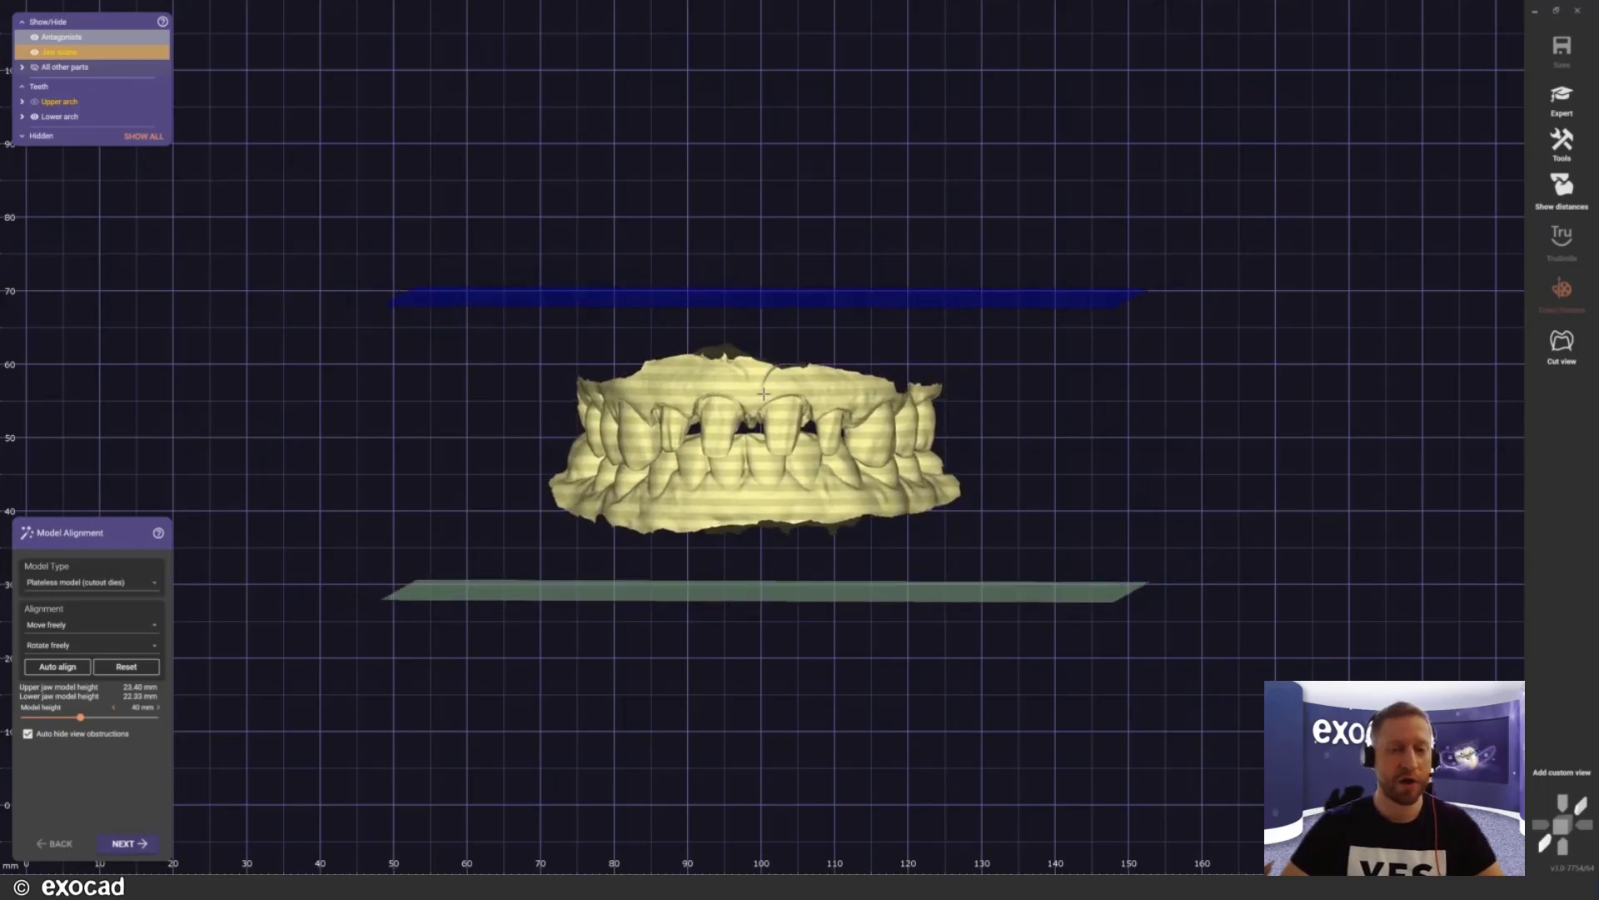
left_click_drag(764, 394, 749, 394)
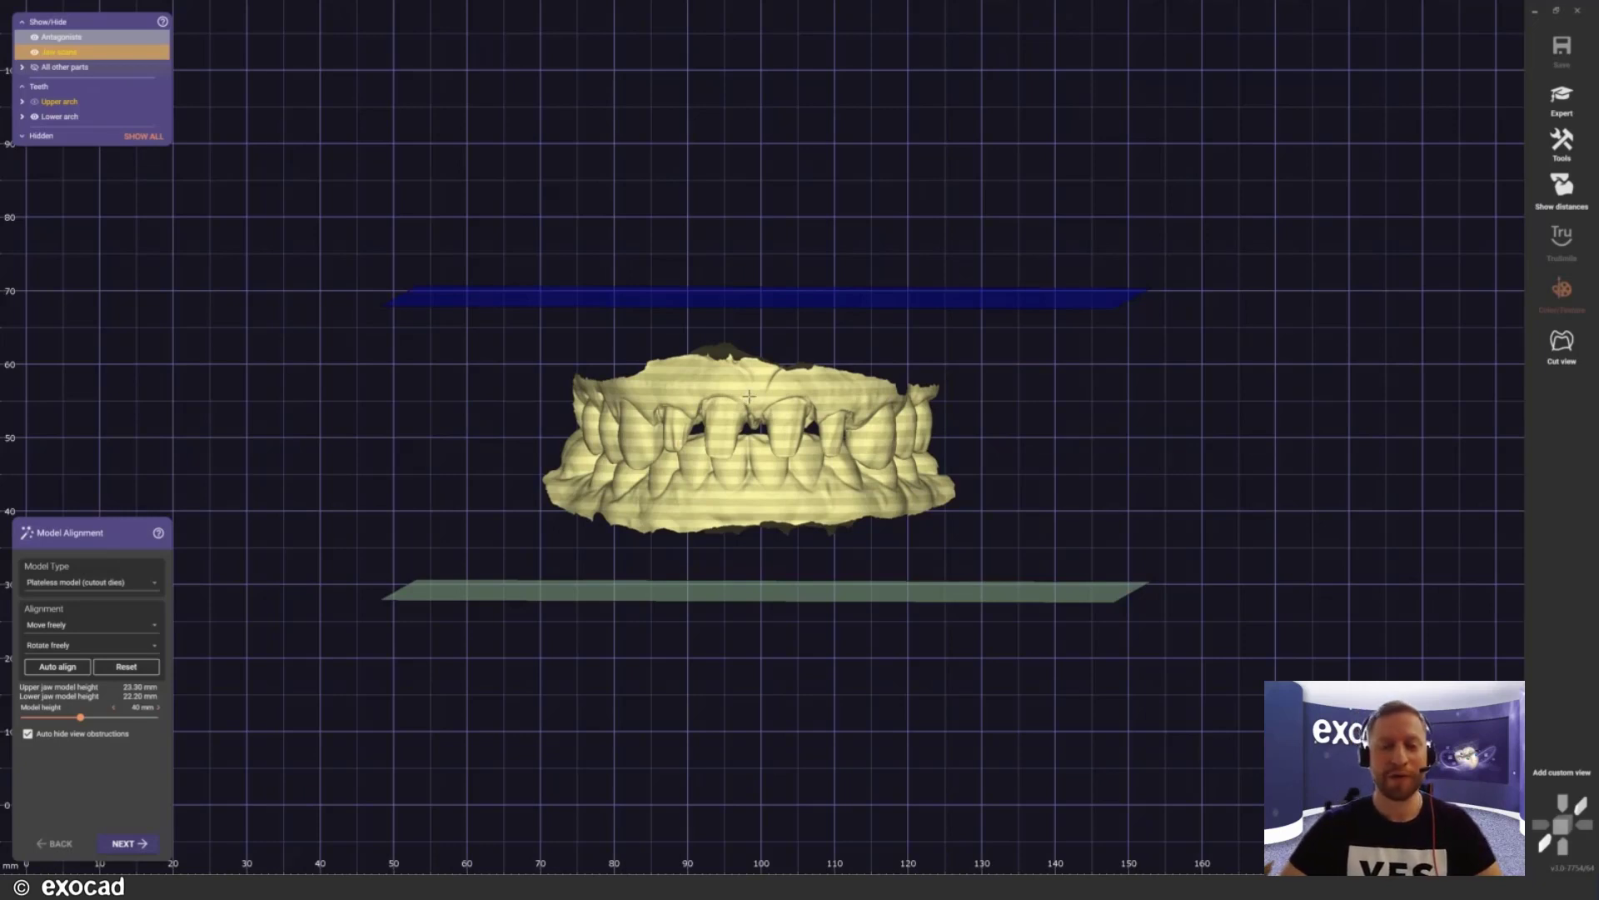
left_click_drag(749, 397, 749, 397)
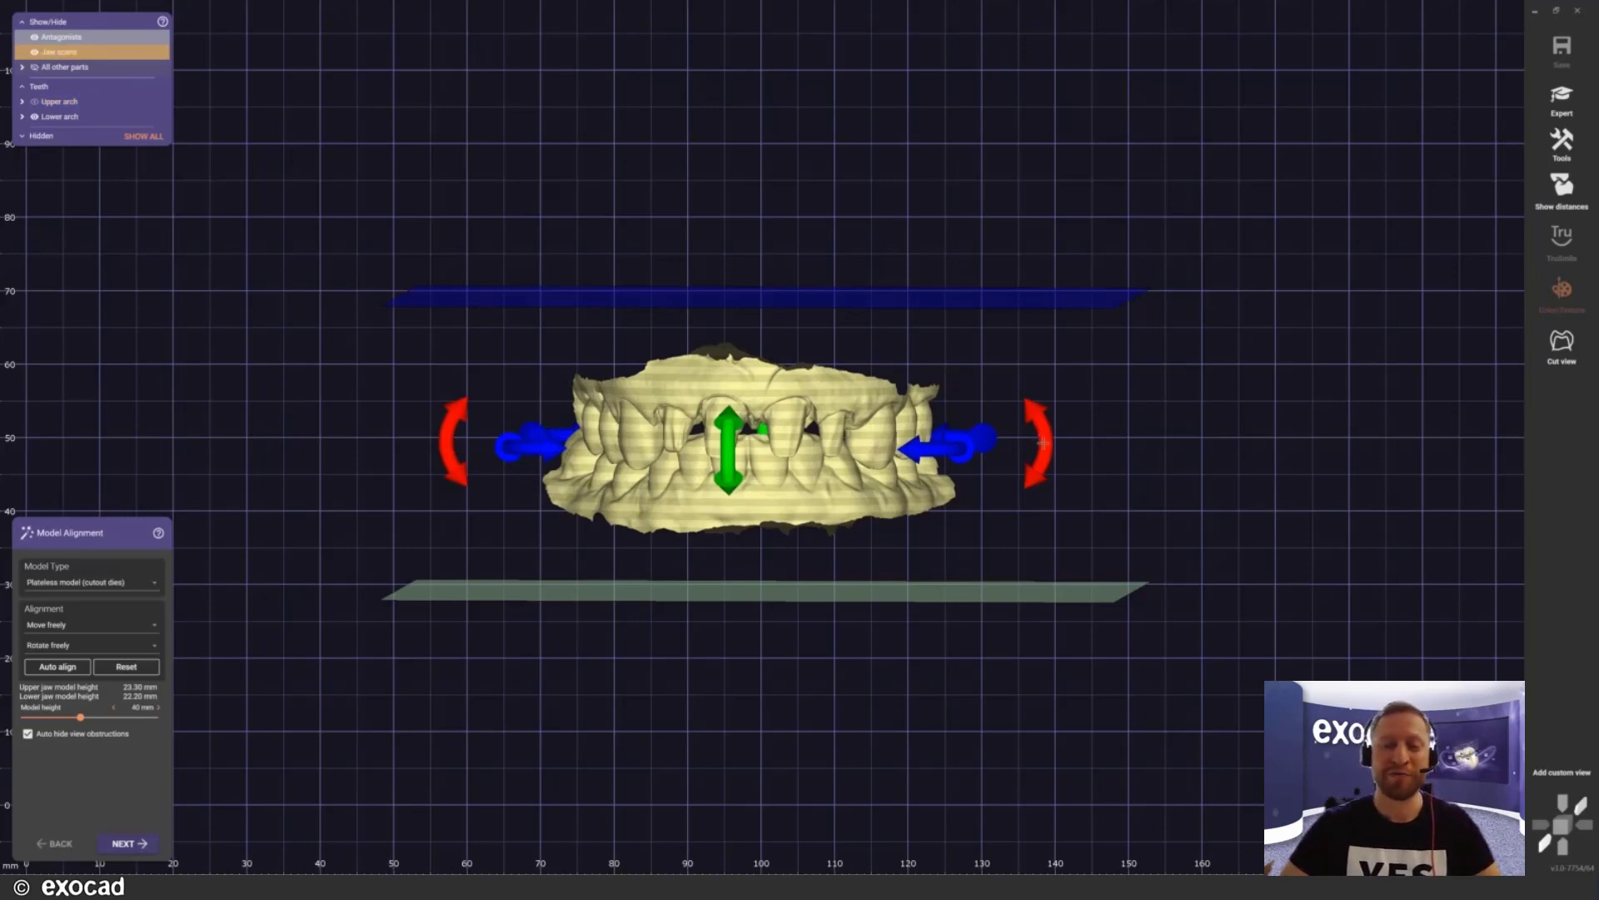
left_click_drag(1043, 443, 1044, 448)
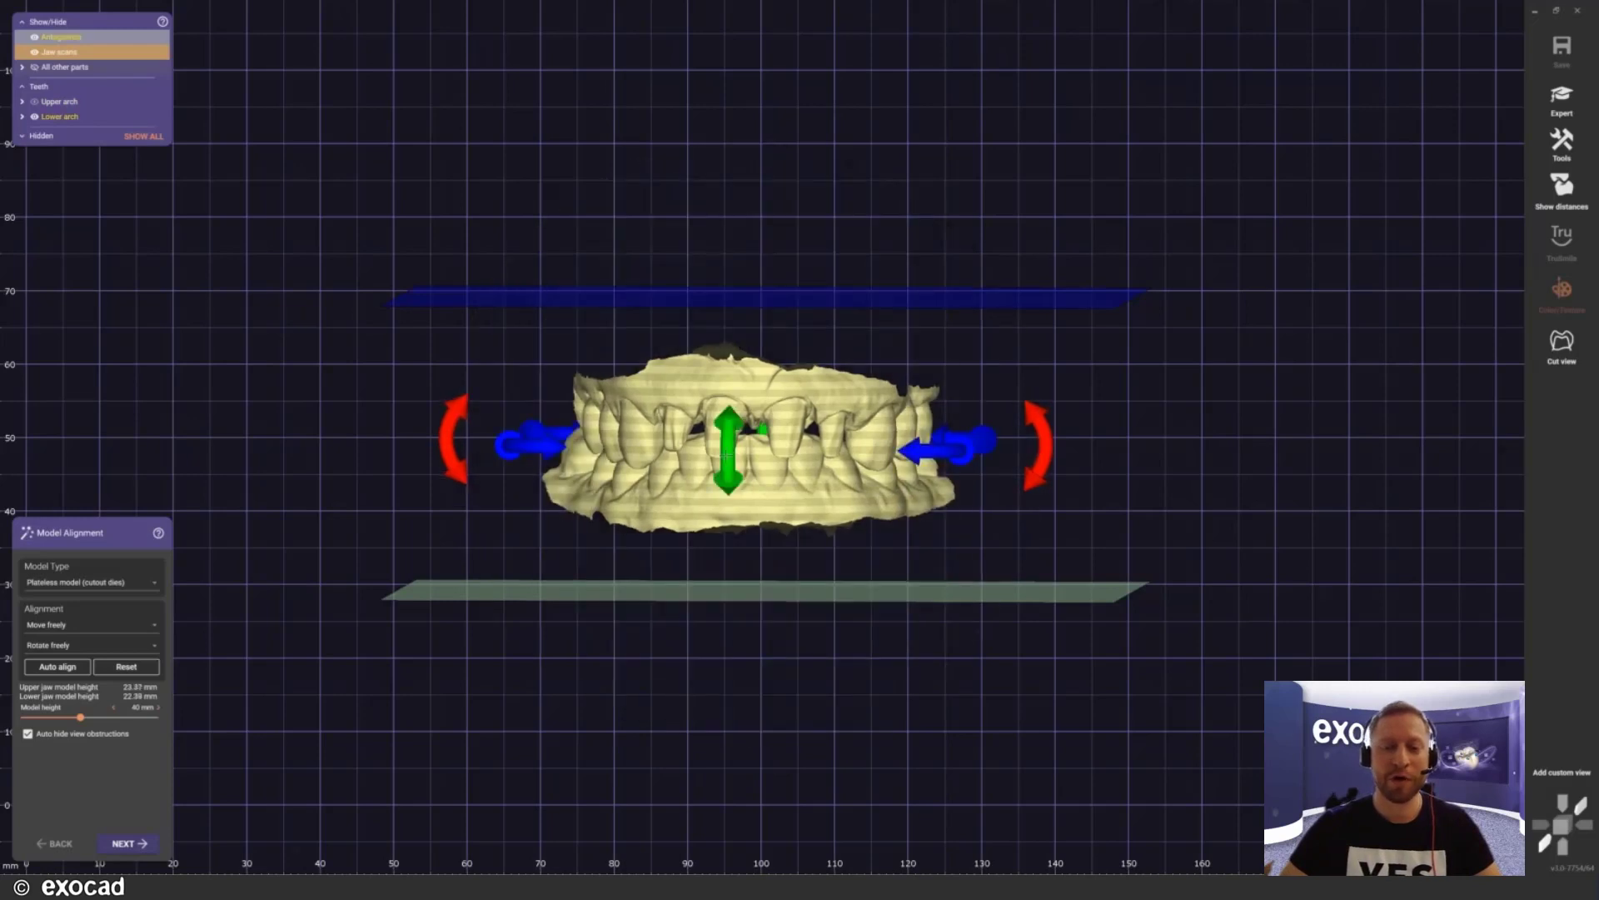
left_click_drag(730, 444, 730, 441)
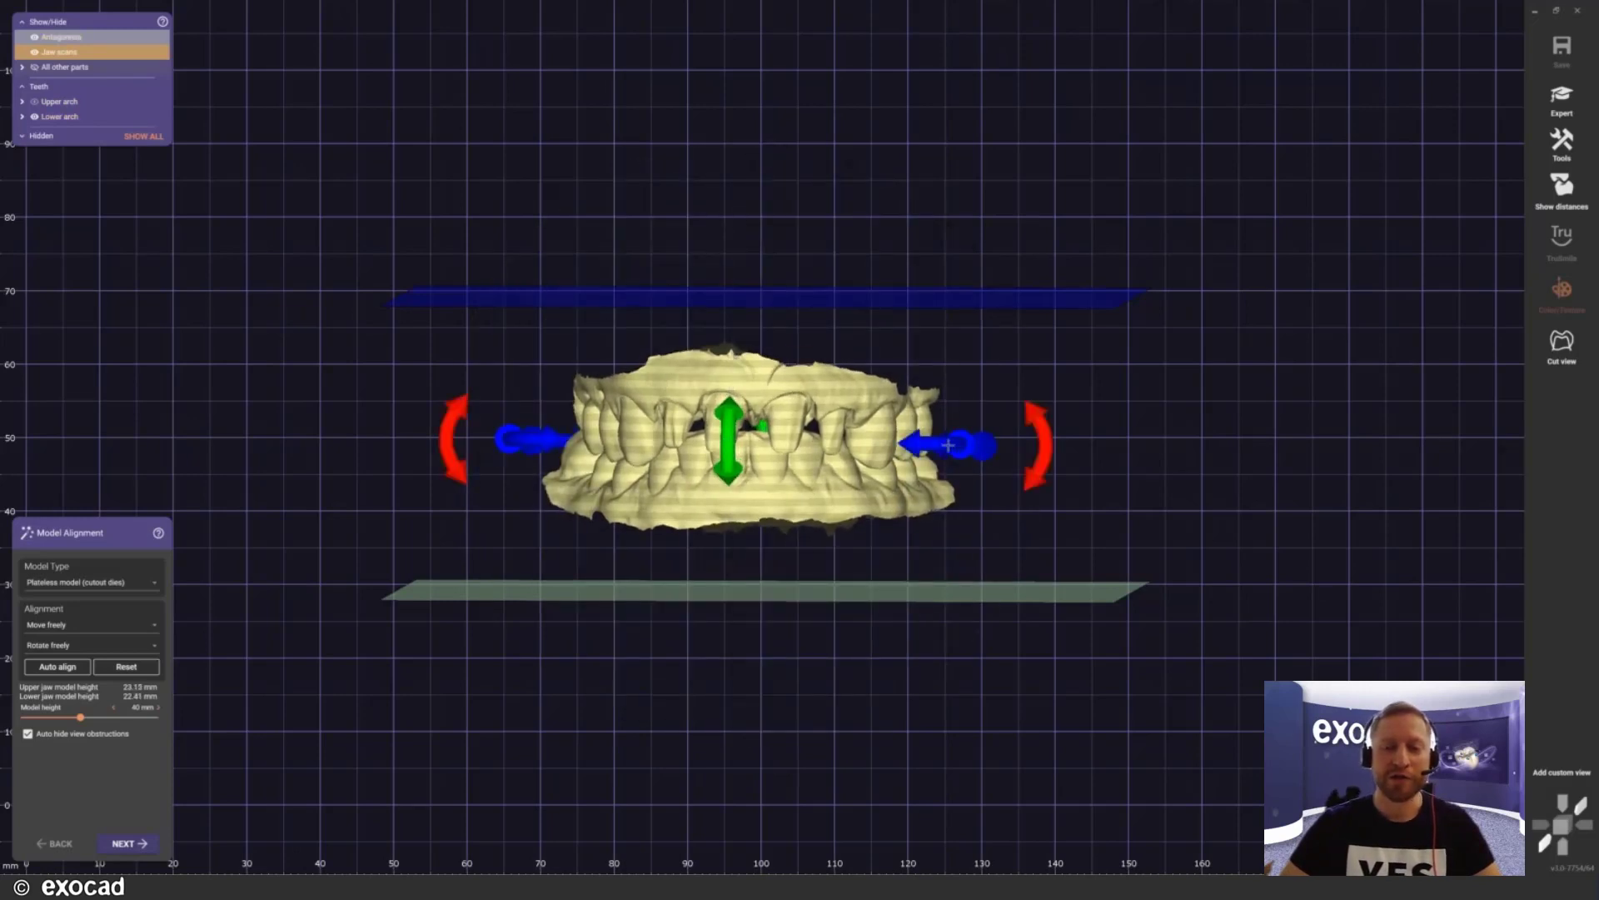
left_click_drag(945, 444, 945, 444)
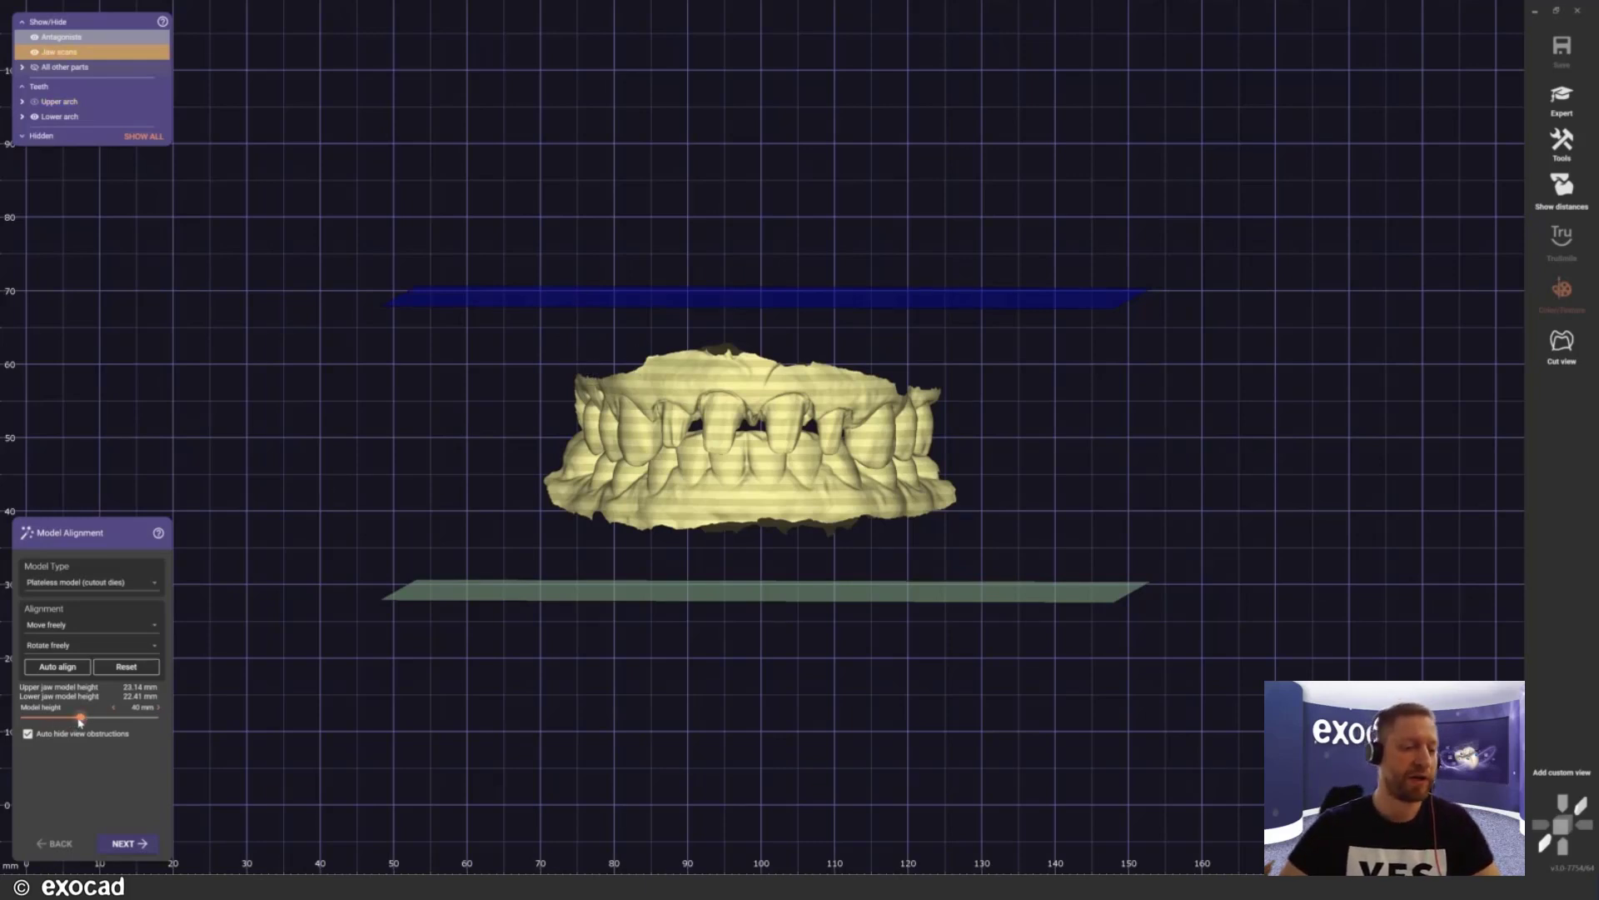
Step: Try total model heights of about 42.57 mm and 50 mm, and set the height back to 40 mm
left_click_drag(83, 721, 86, 718)
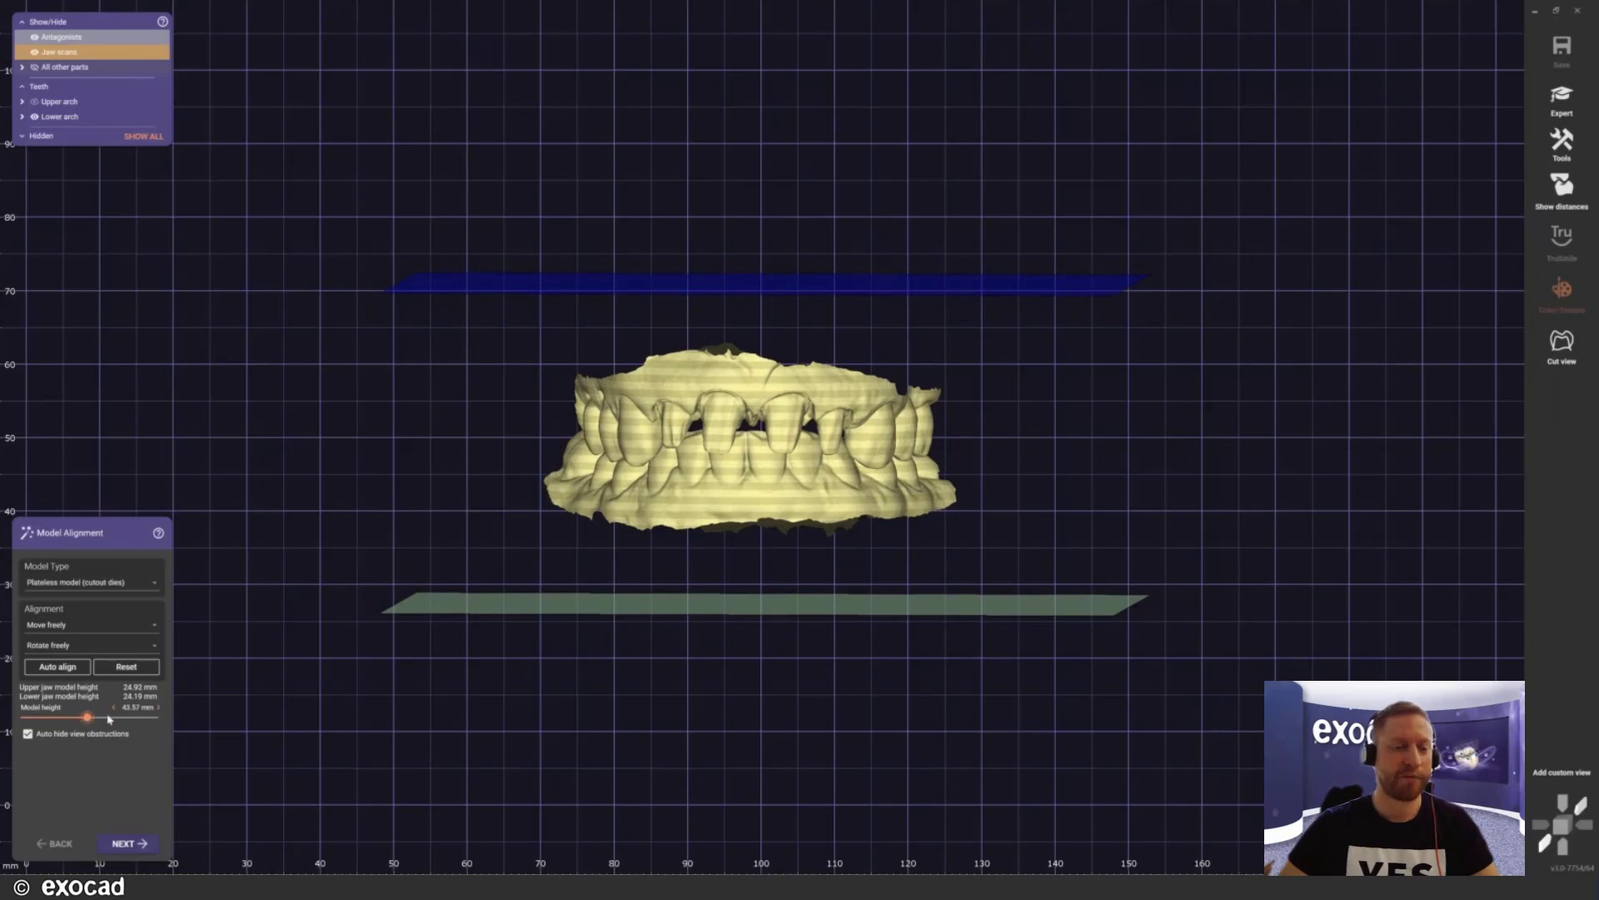
left_click(121, 707)
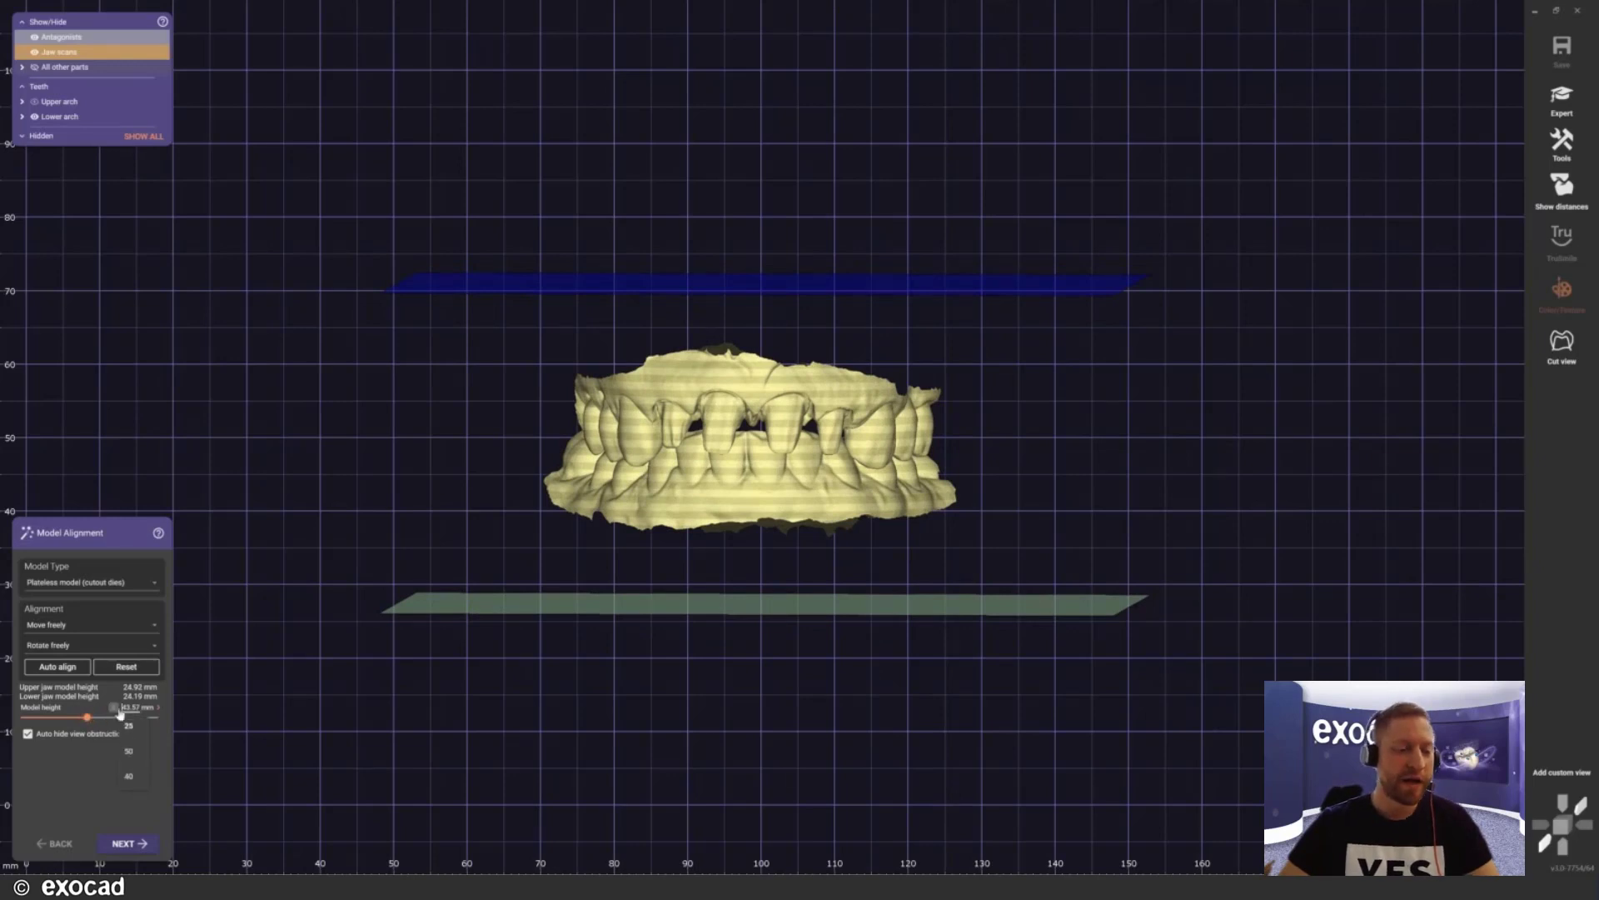
left_click(130, 753)
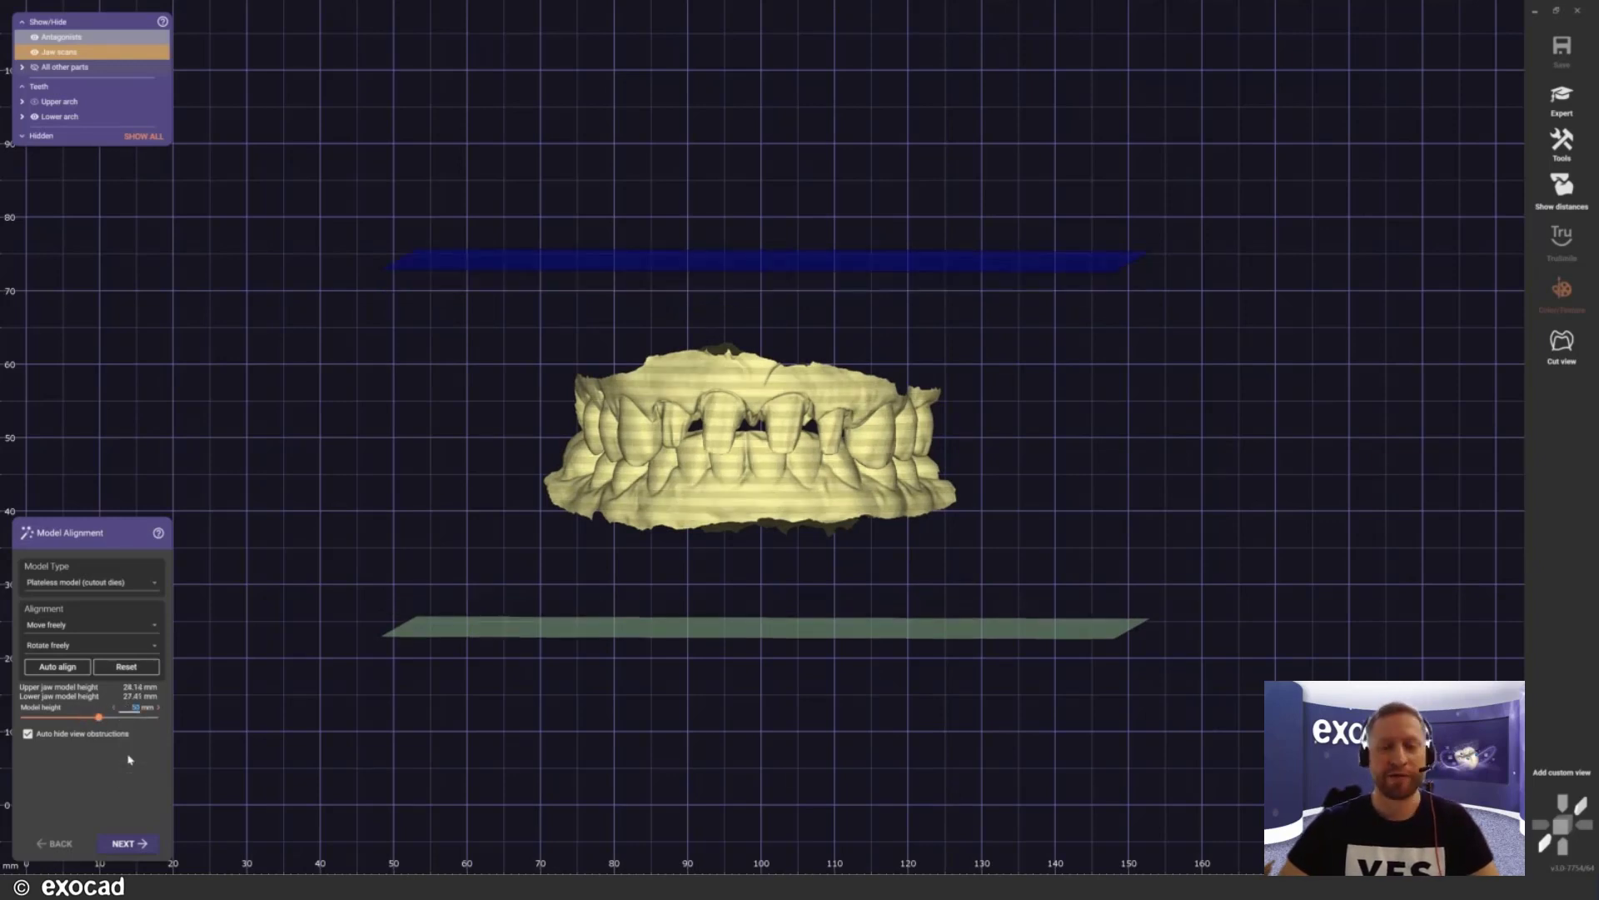
left_click(129, 708)
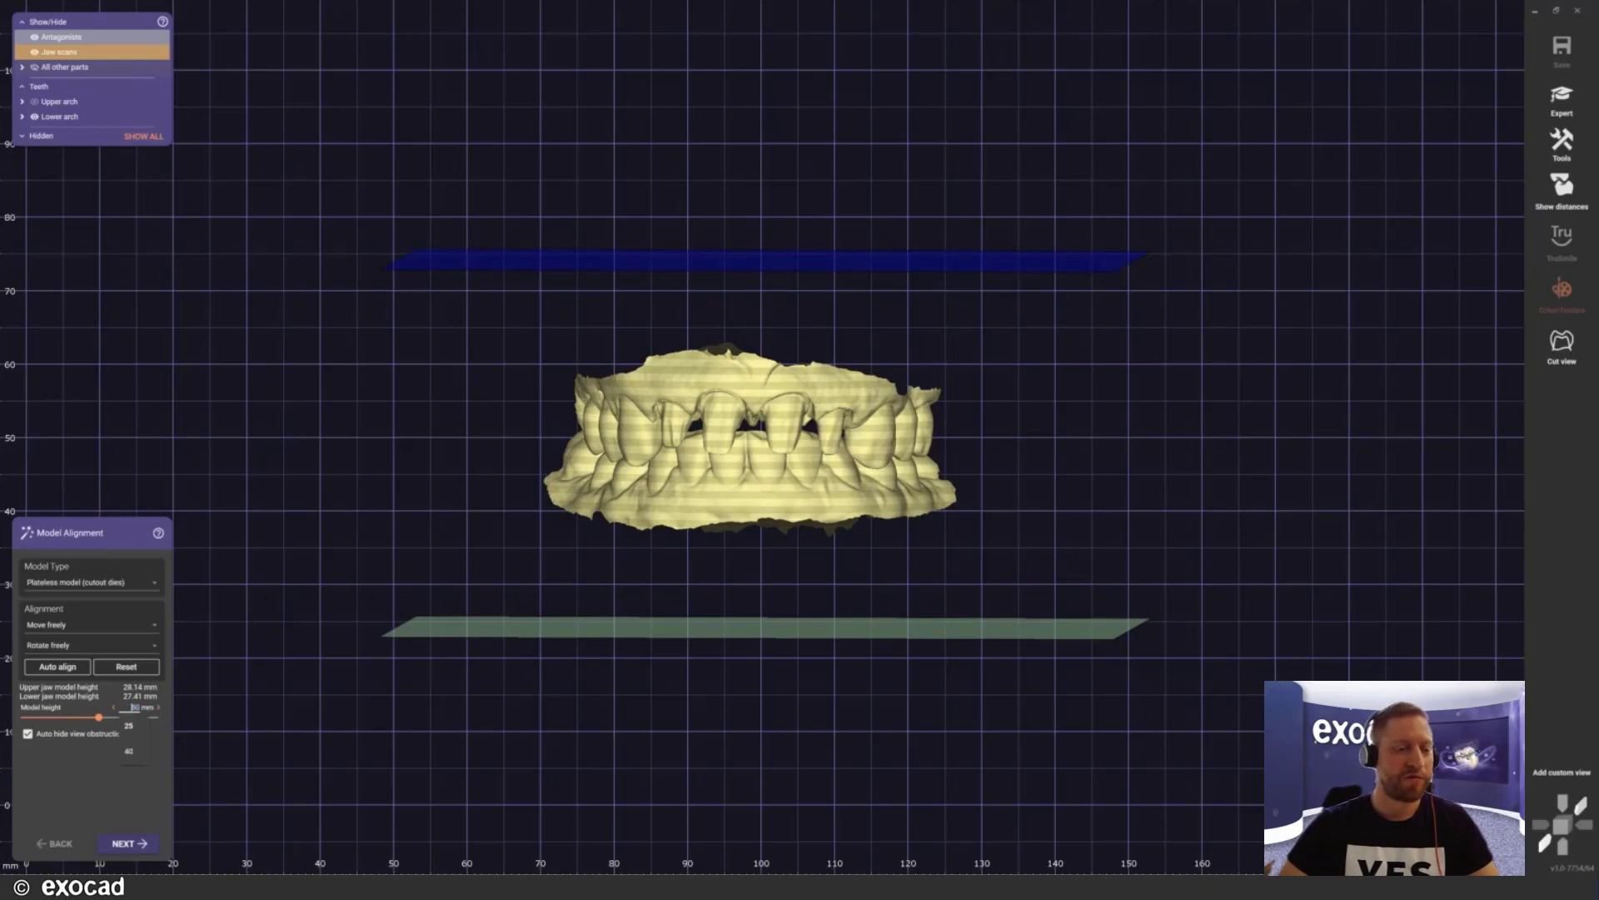
left_click(128, 749)
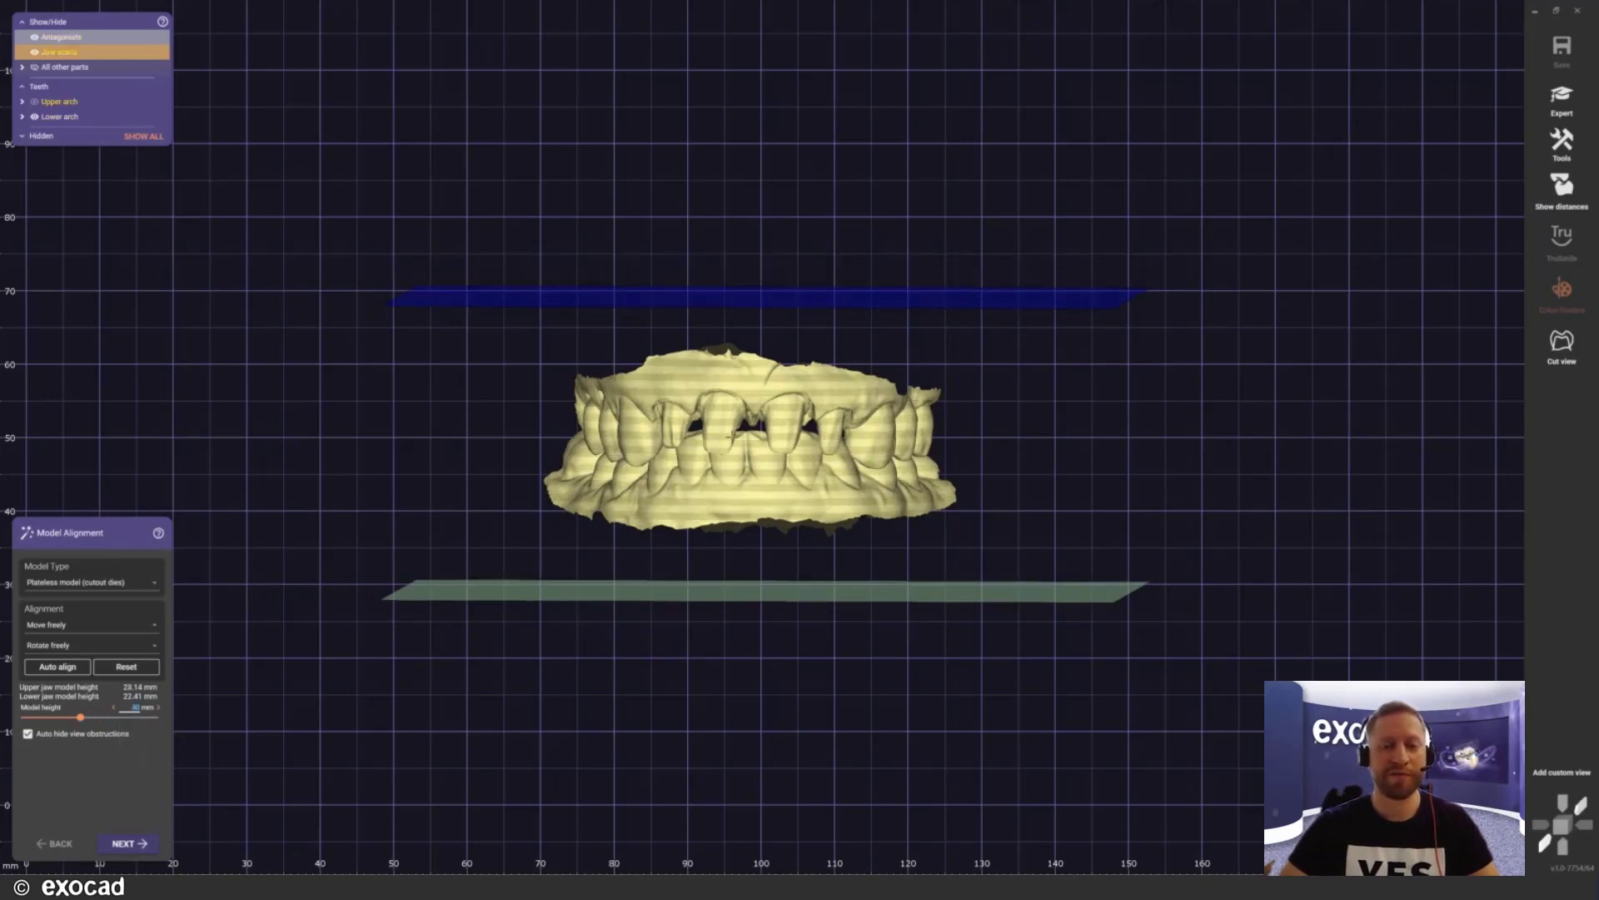
Step: Shift the jaw scans slightly to about 23.4 mm upper and 22.2 mm lower model height and accept the alignment
left_click_drag(731, 436, 728, 438)
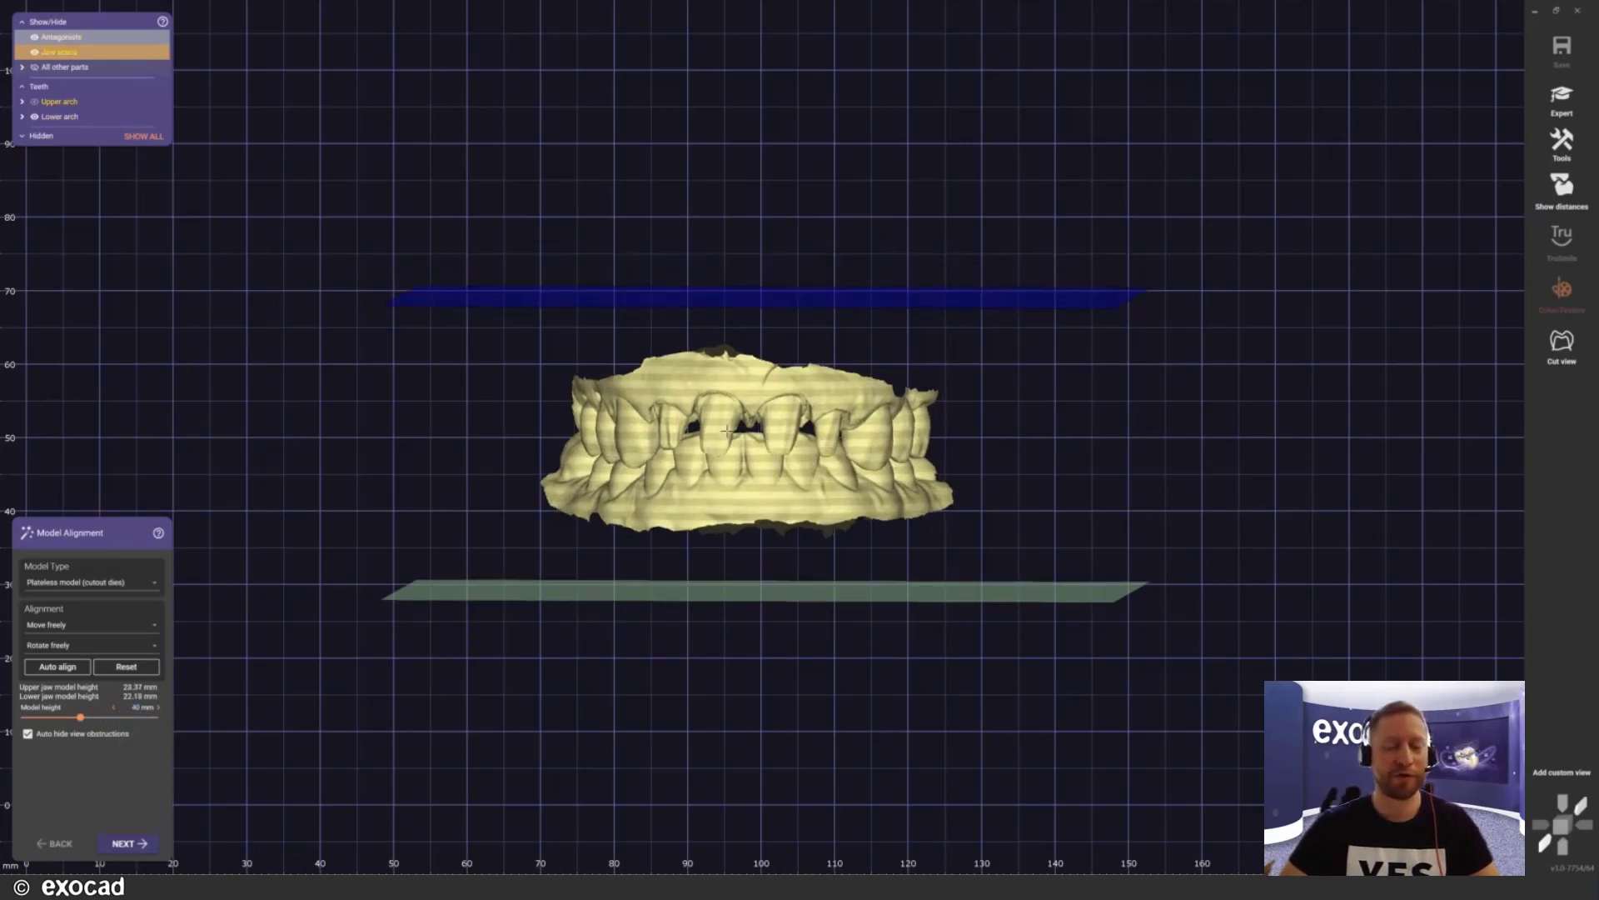
right_click_drag(737, 394, 736, 393)
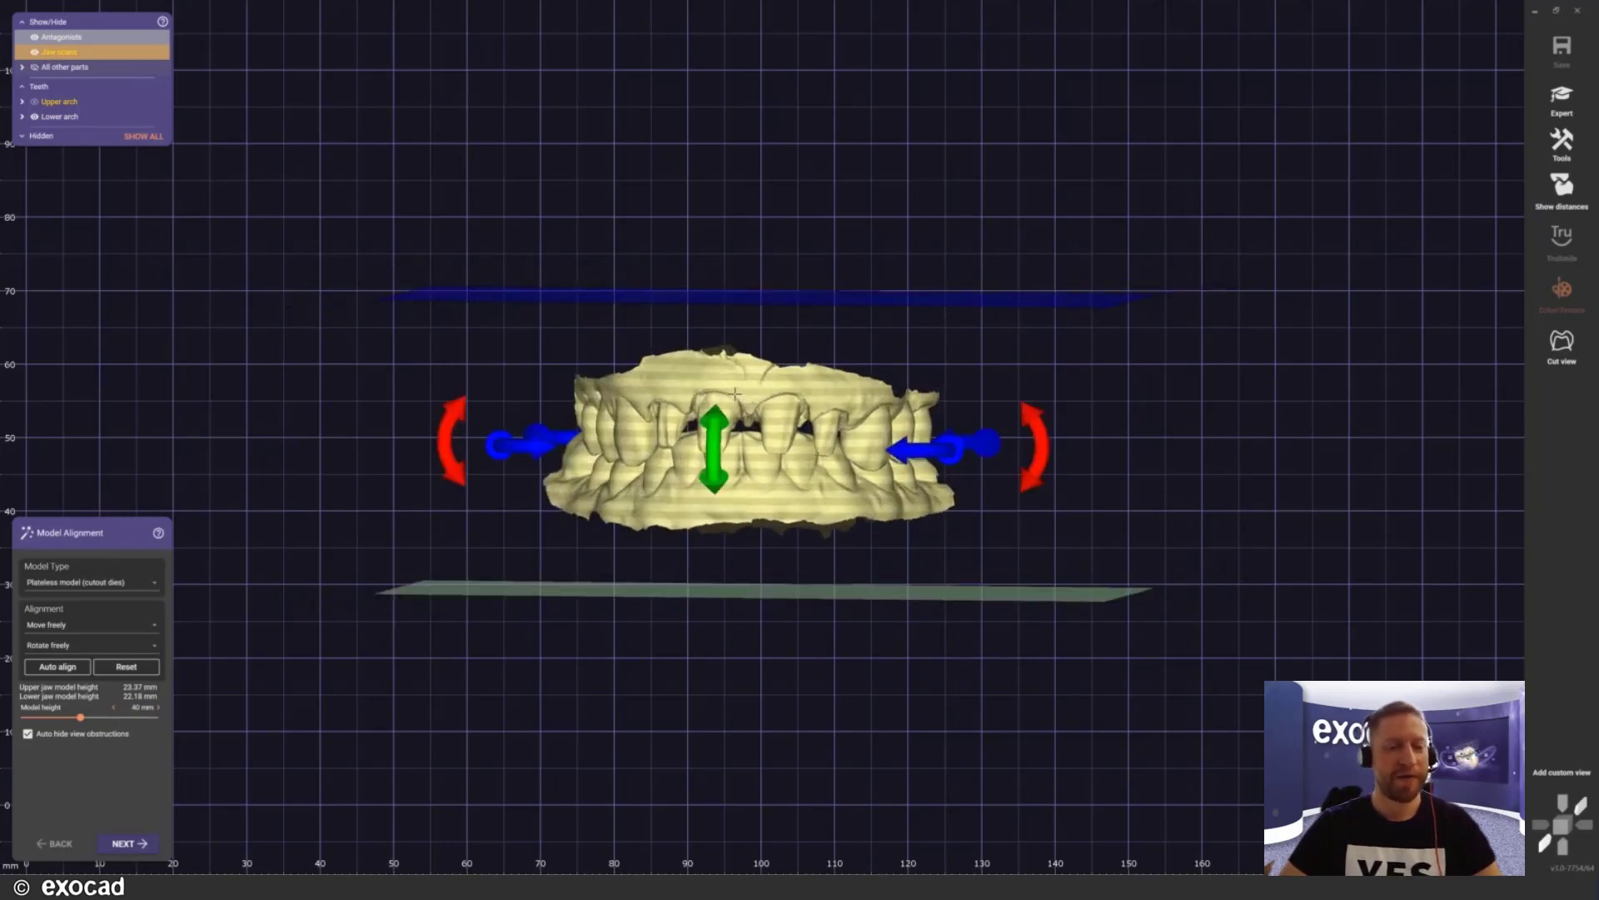
left_click(129, 844)
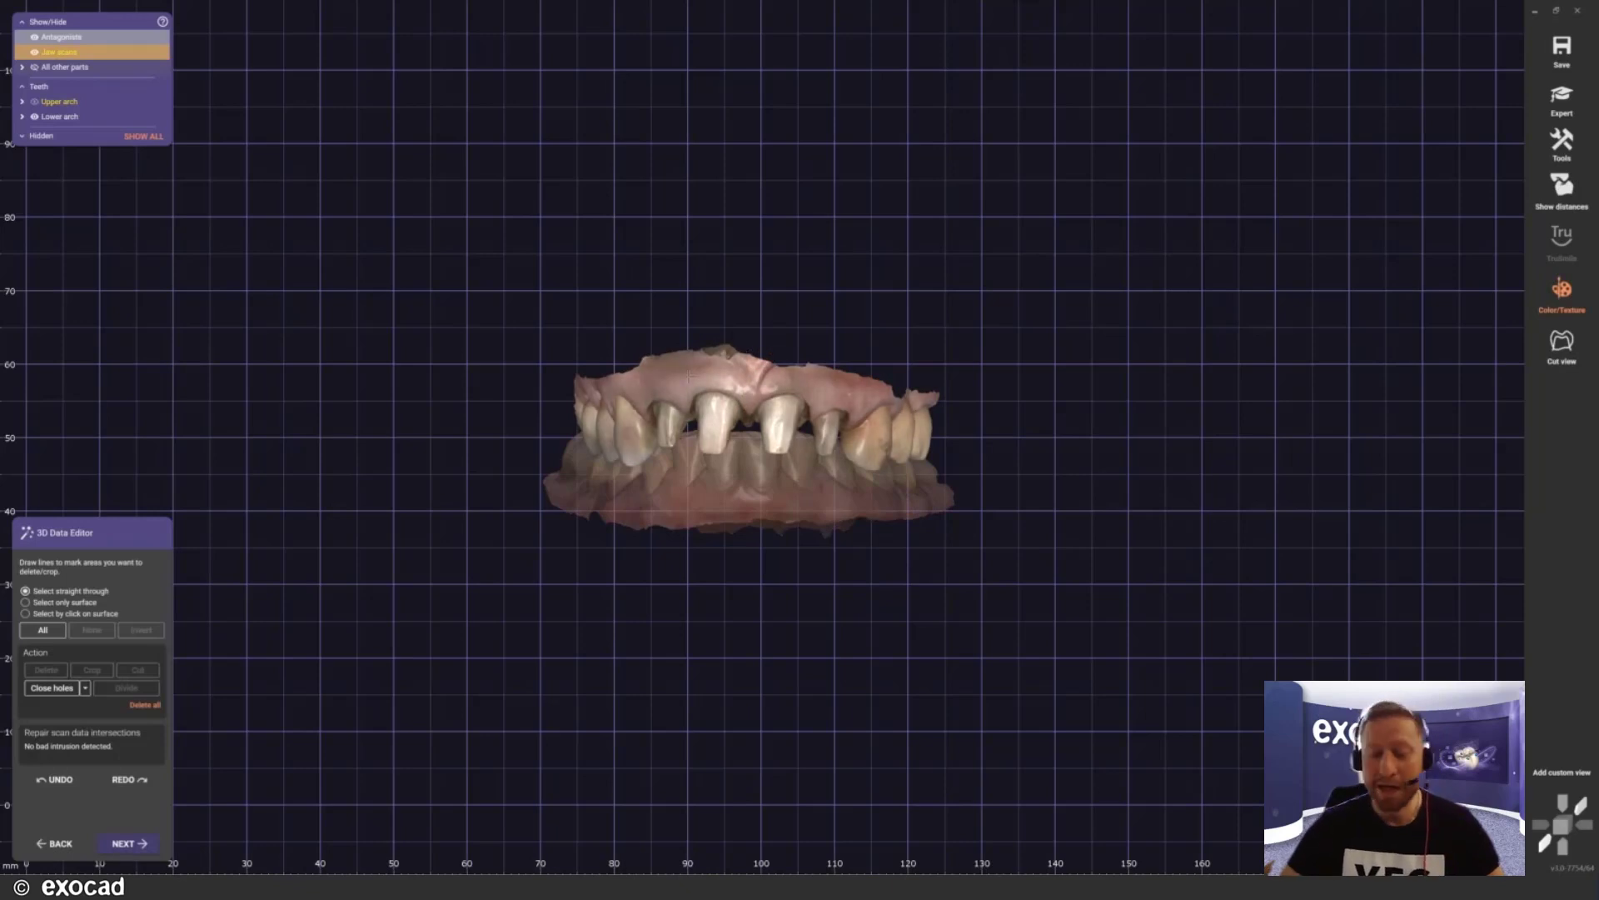
Step: Outline the ragged lower border of the lower jaw scan with a straight-through selection and delete the marked area
scroll(673, 412, "up", 3)
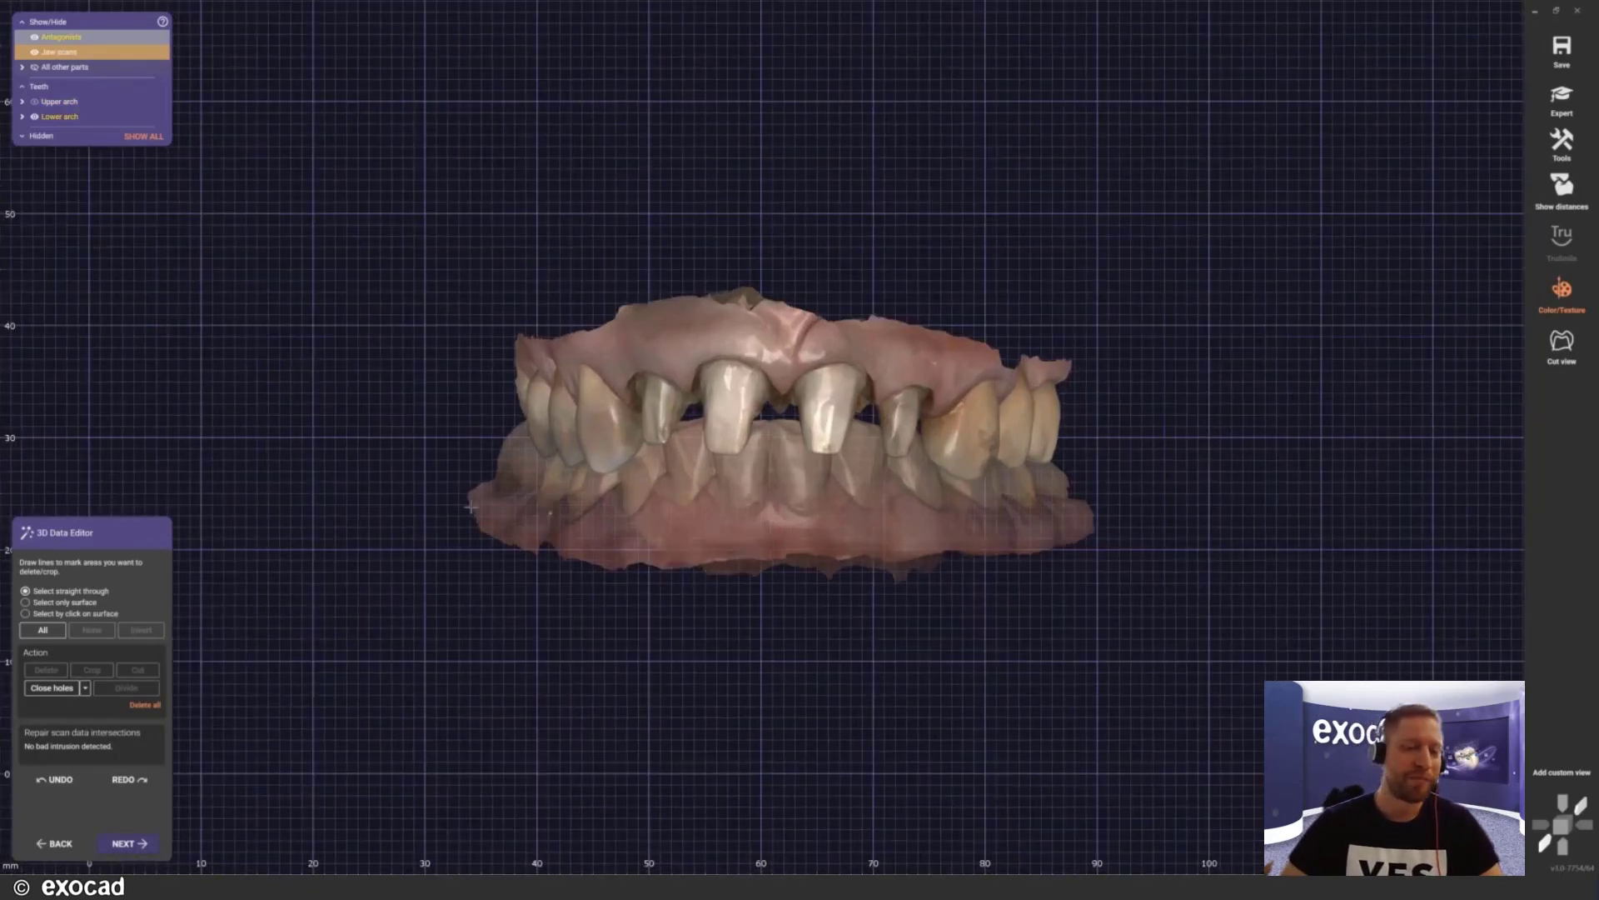
left_click(459, 464)
left_click(504, 521)
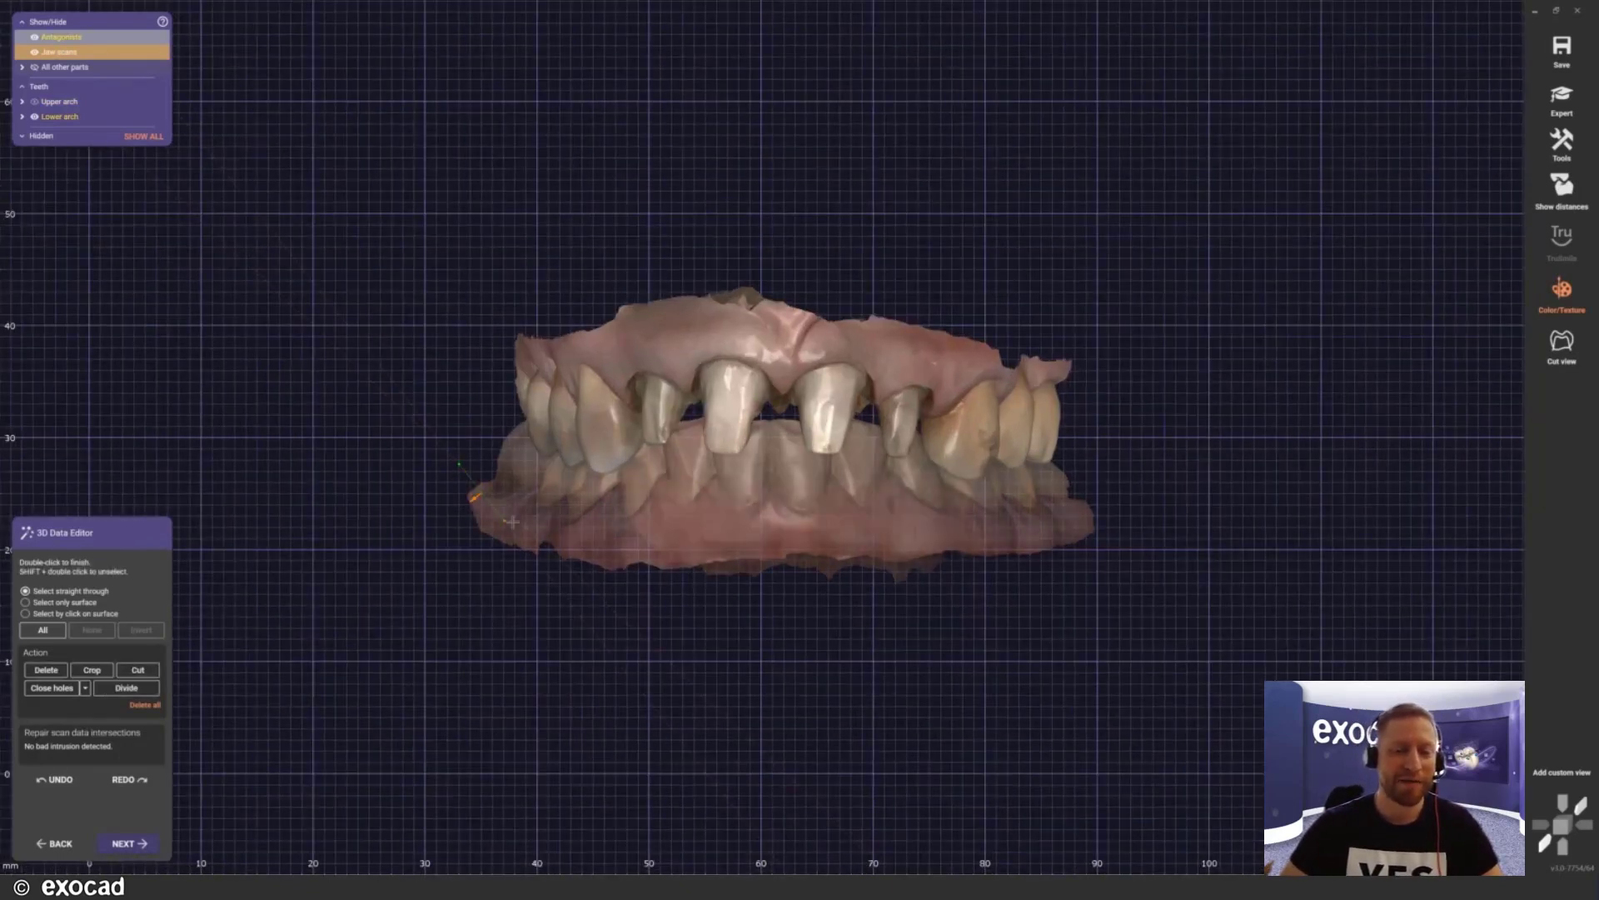
left_click(571, 539)
left_click(696, 539)
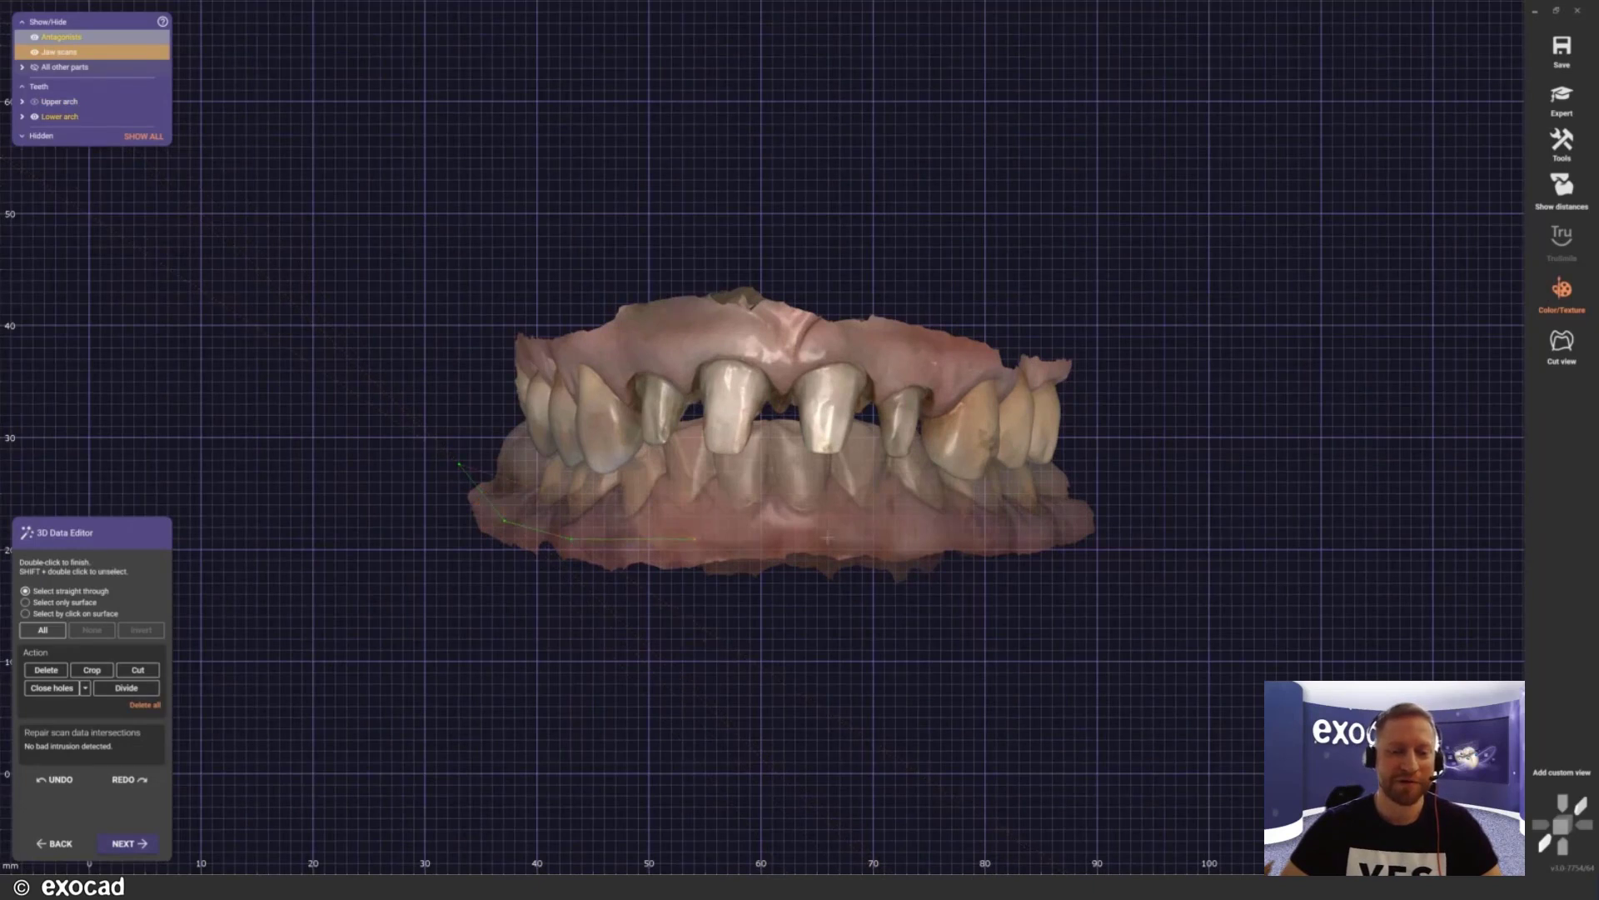
left_click(900, 532)
left_click(1068, 525)
left_click(1112, 518)
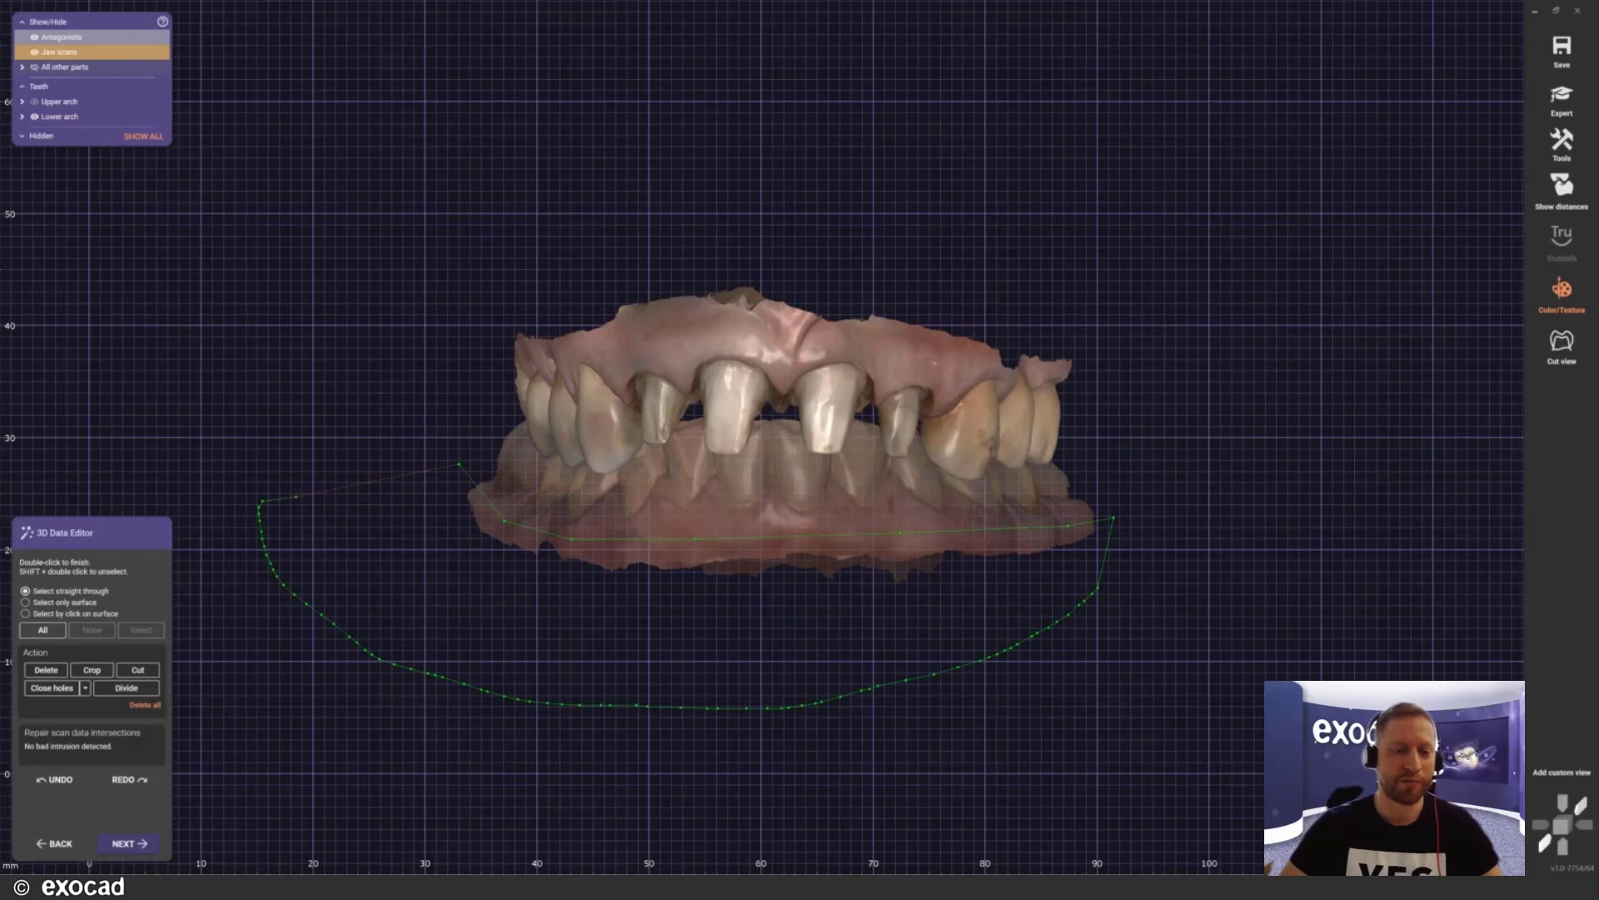
double_click(295, 497)
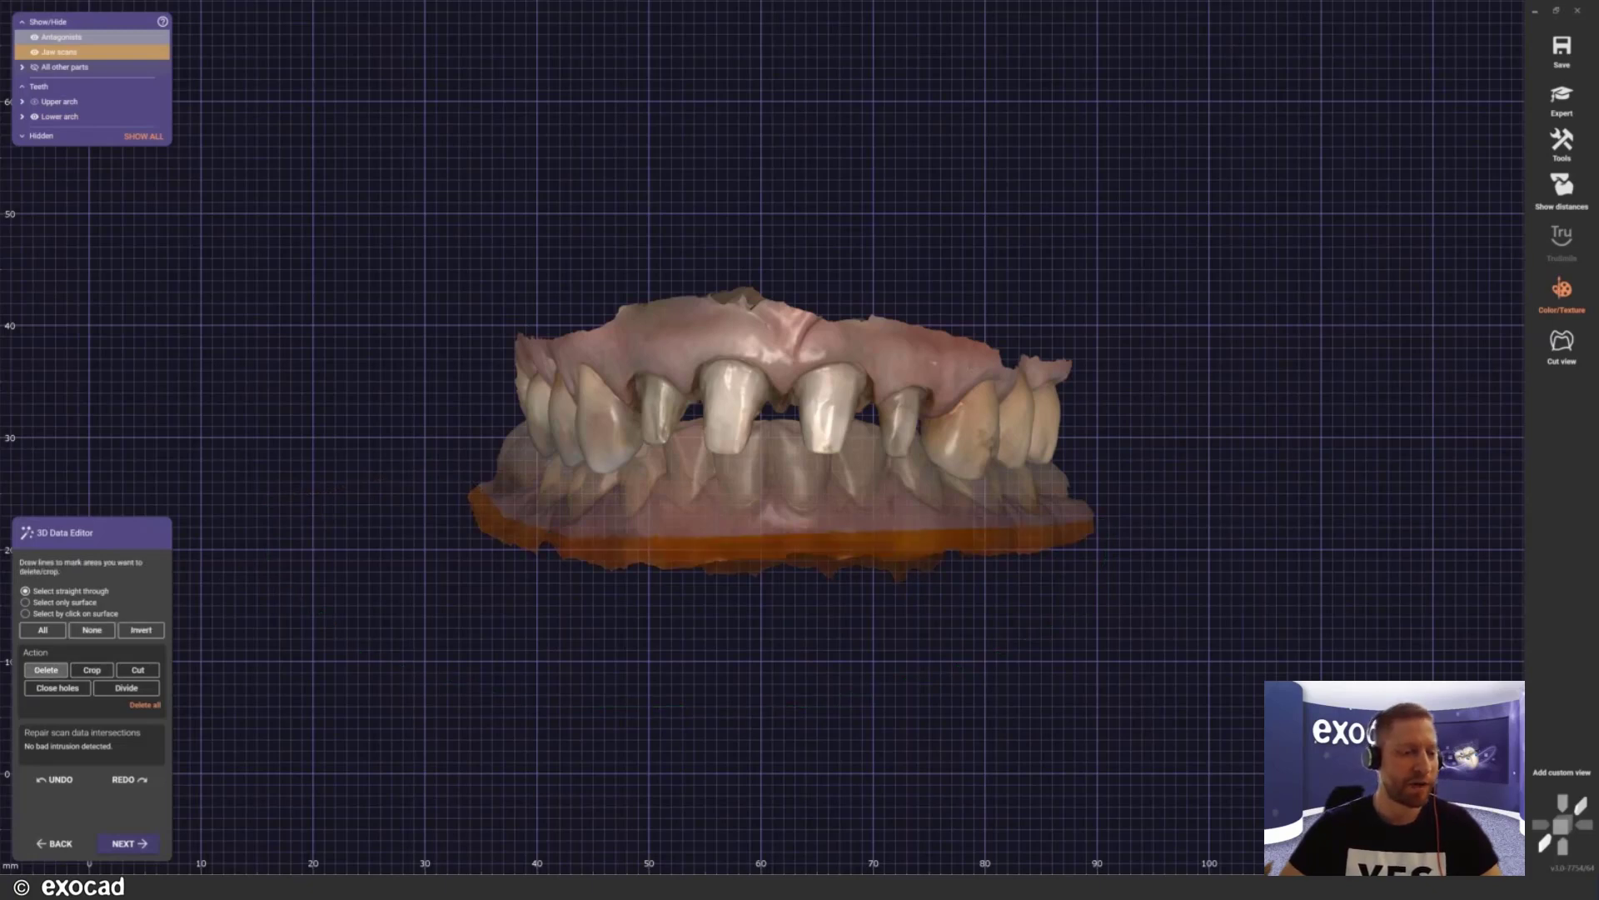
left_click(48, 669)
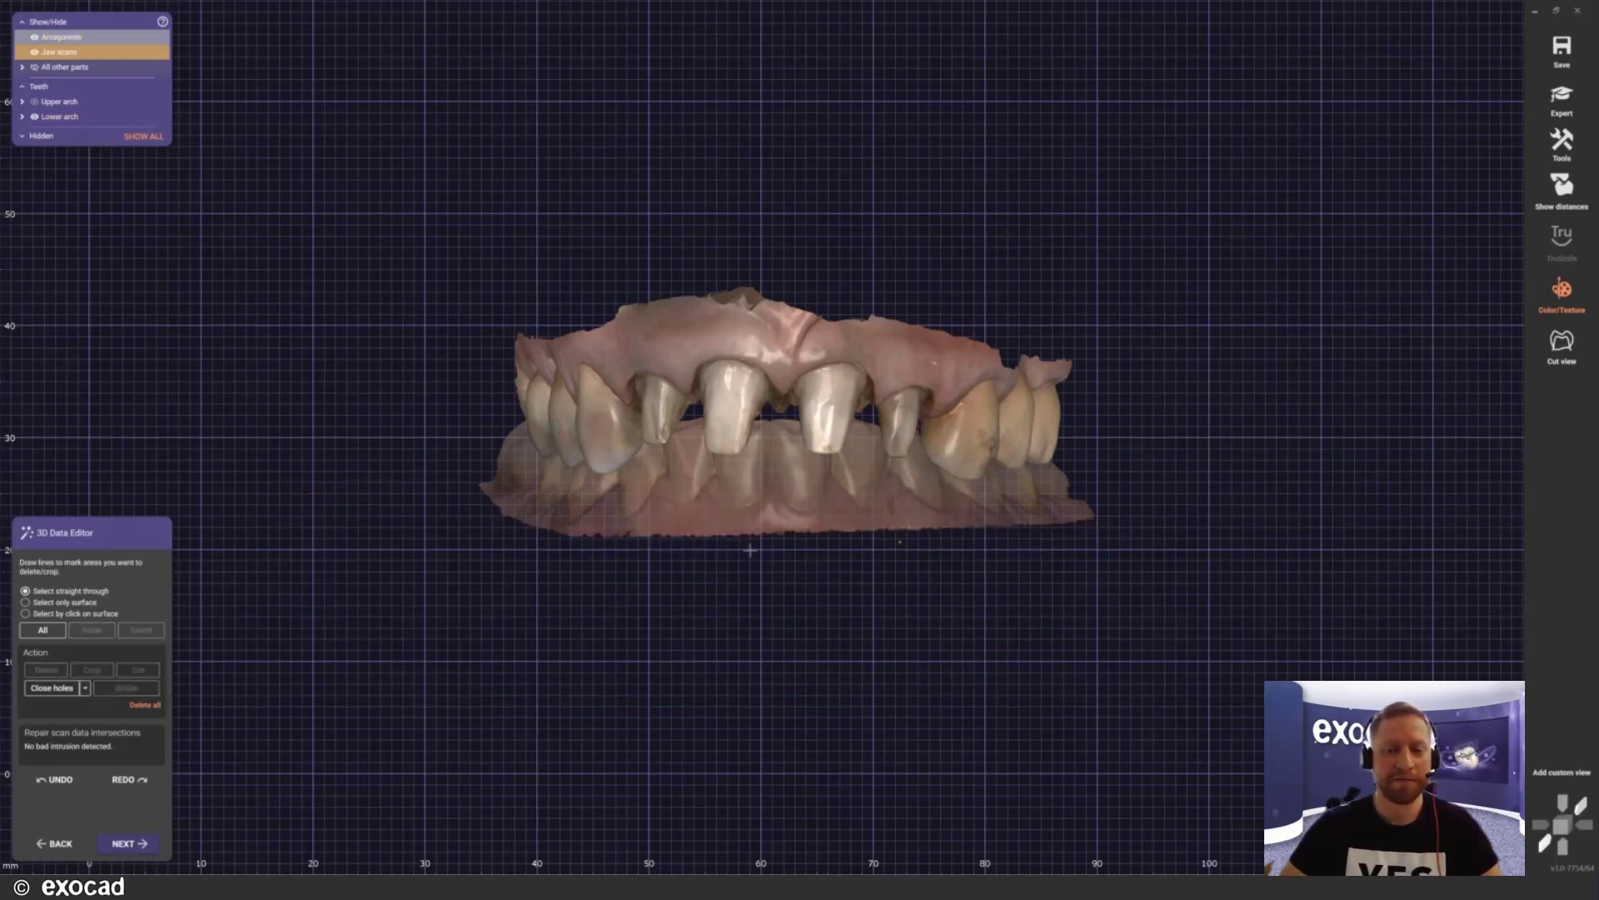
mouse_move(671, 516)
right_mouse_down()
mouse_move(671, 462)
mouse_move(646, 504)
mouse_move(672, 510)
right_mouse_up()
right_click_drag(671, 511, 671, 510)
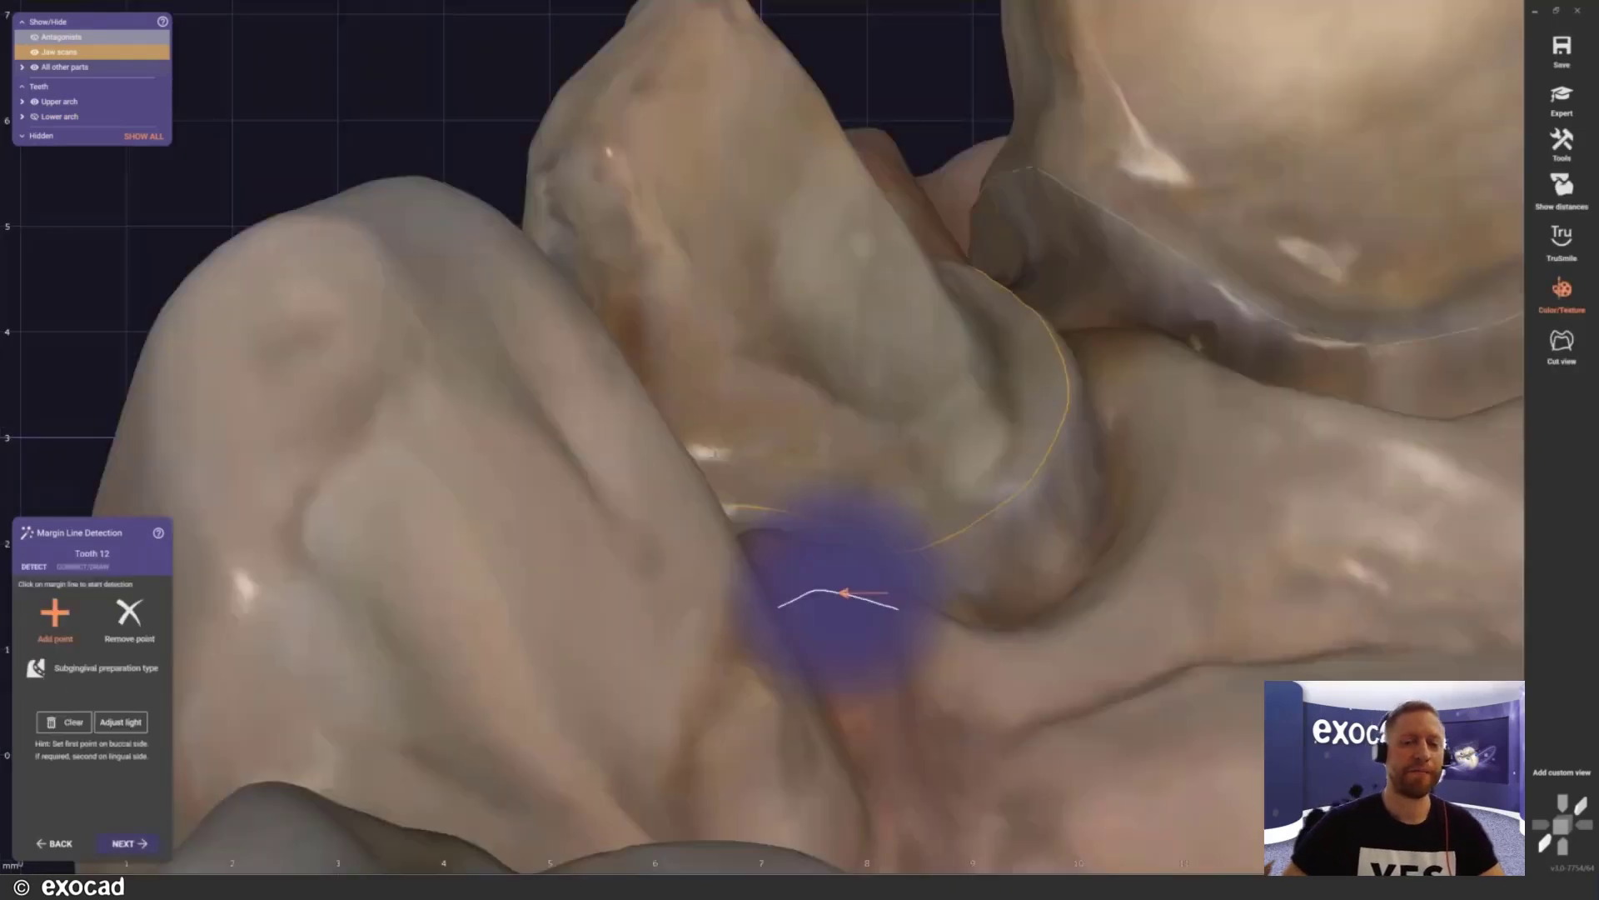
Step: Detect the margin line of tooth 12 from a point placed on its preparation edge
right_click_drag(714, 475, 735, 374)
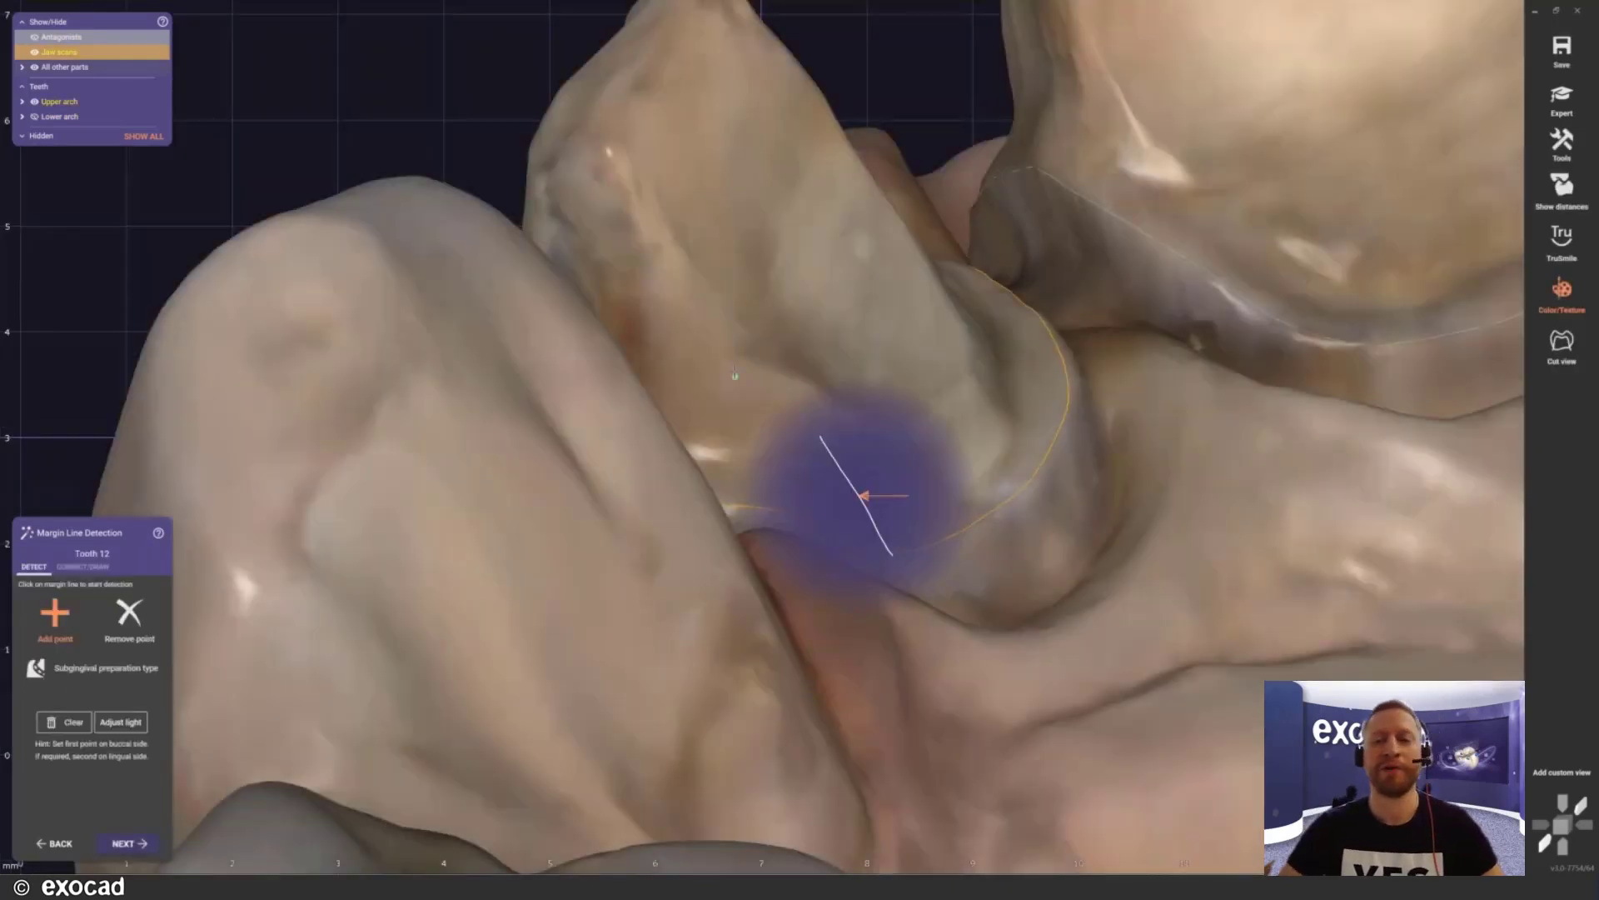
scroll(735, 374, "down", 3)
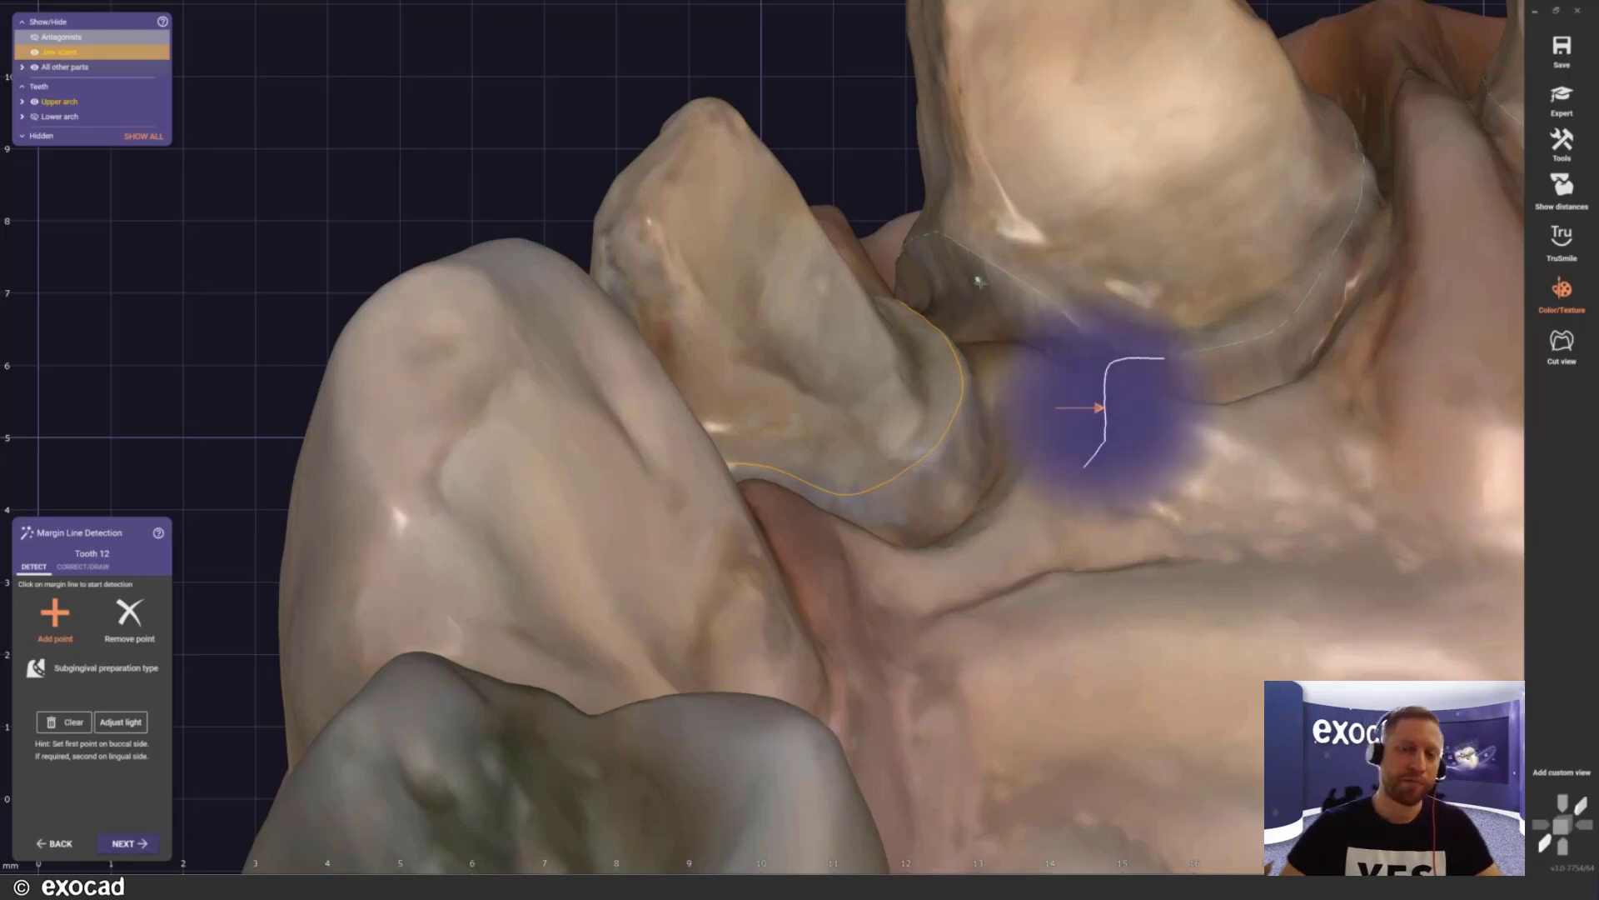
middle_click_drag(896, 290, 727, 319)
right_click_drag(736, 319, 812, 321)
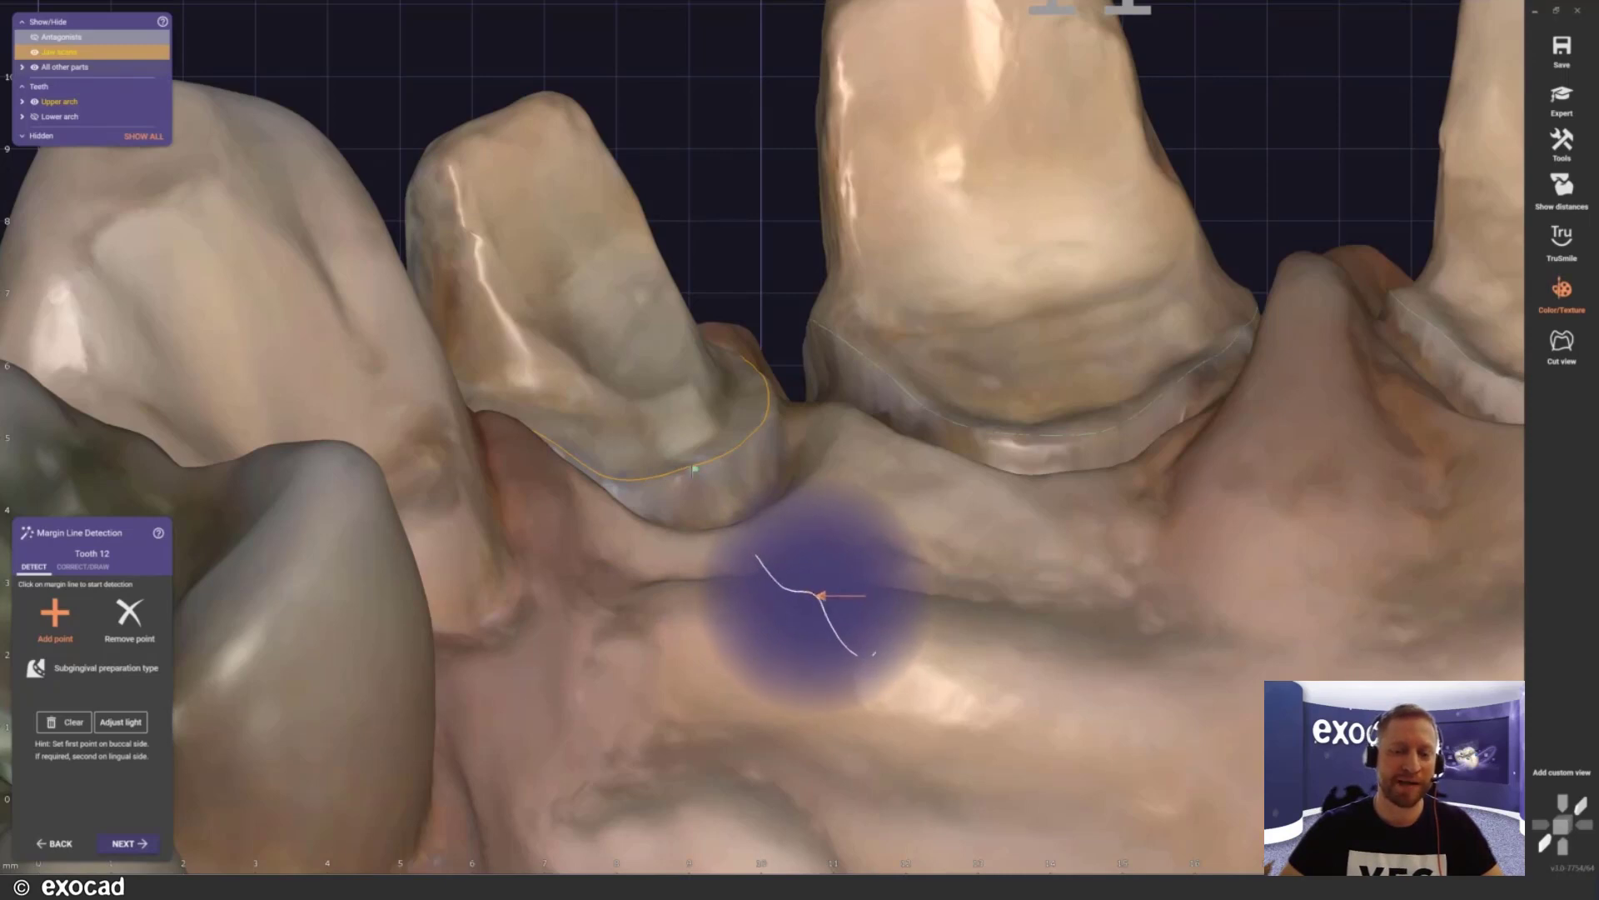
left_click(696, 469)
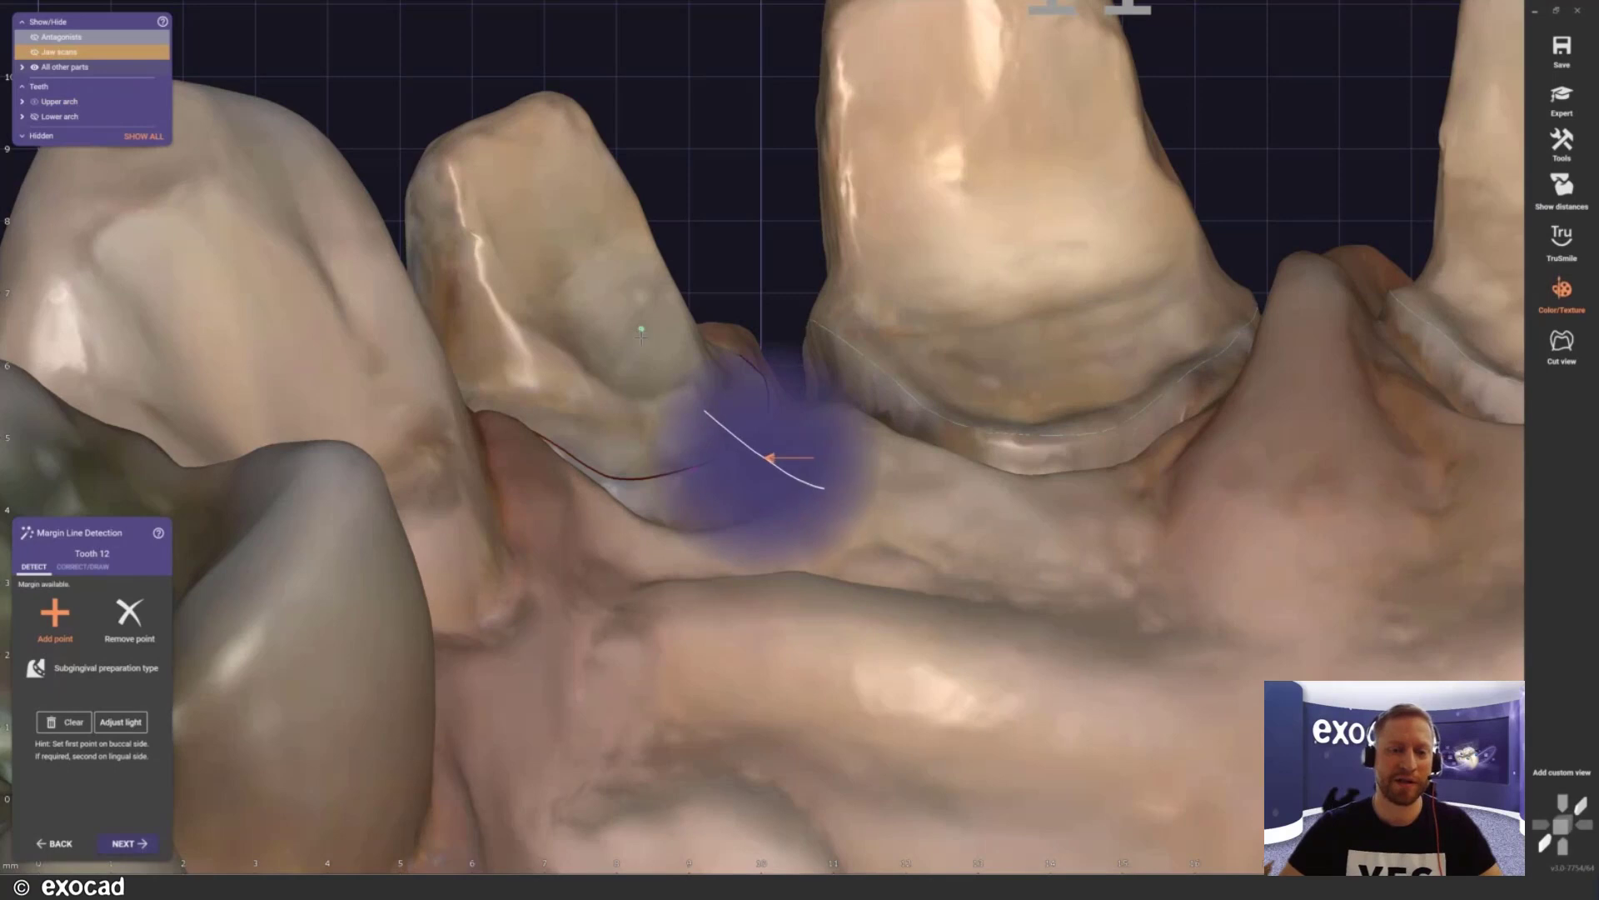
right_click_drag(628, 313, 829, 344)
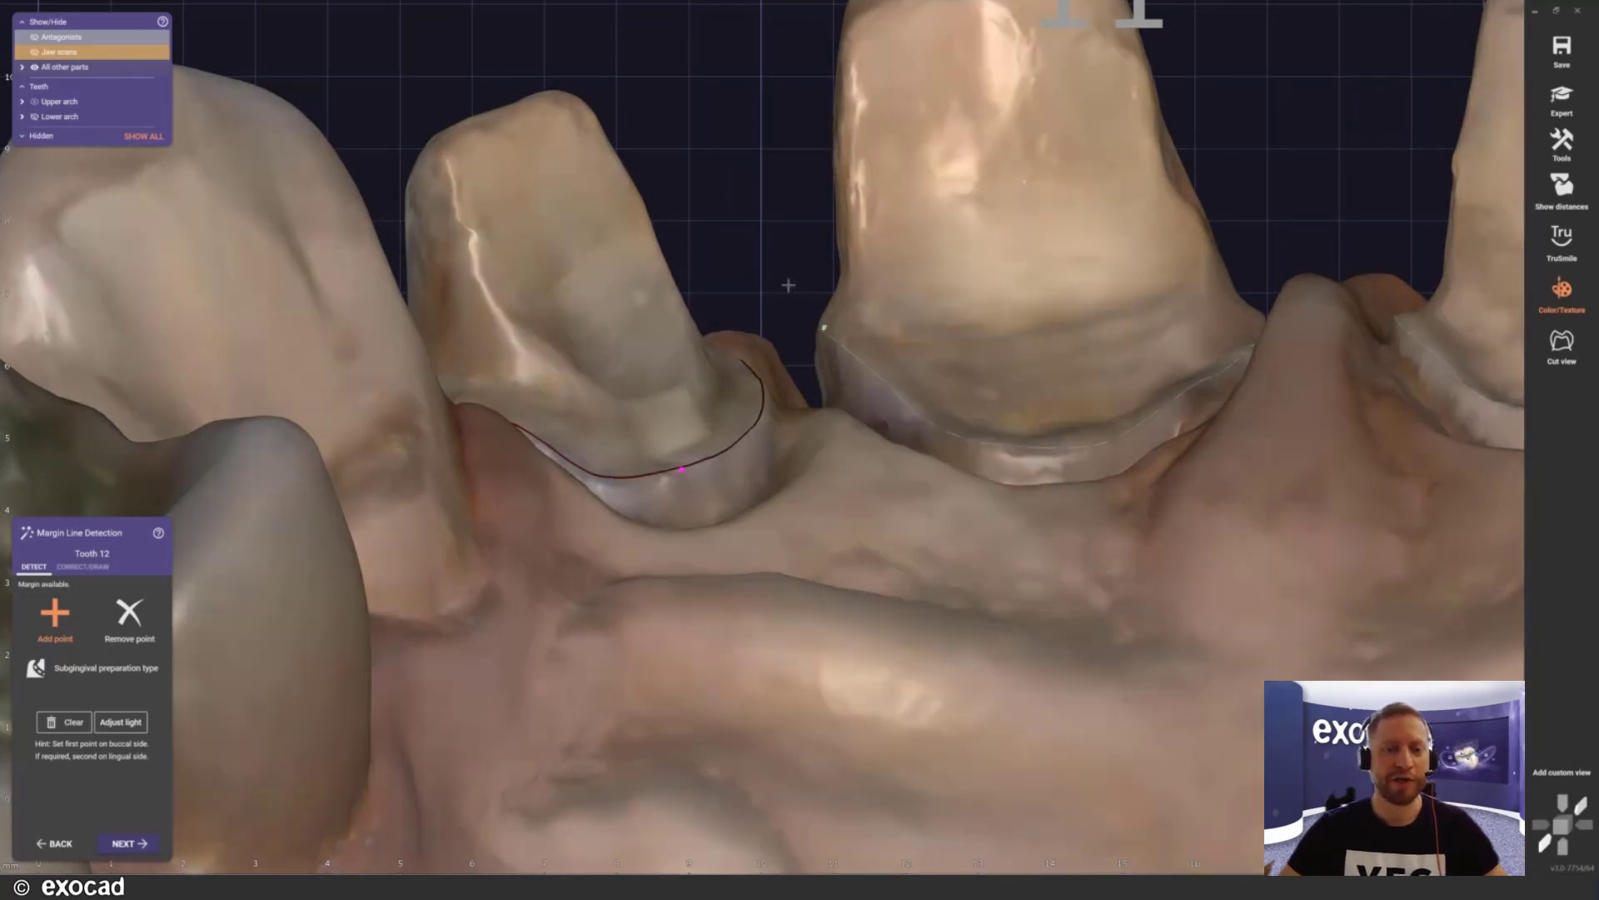
Step: Accept the margin line of tooth 12 and detect and accept the margin lines of teeth 11, 21 and 22
double_click(788, 285)
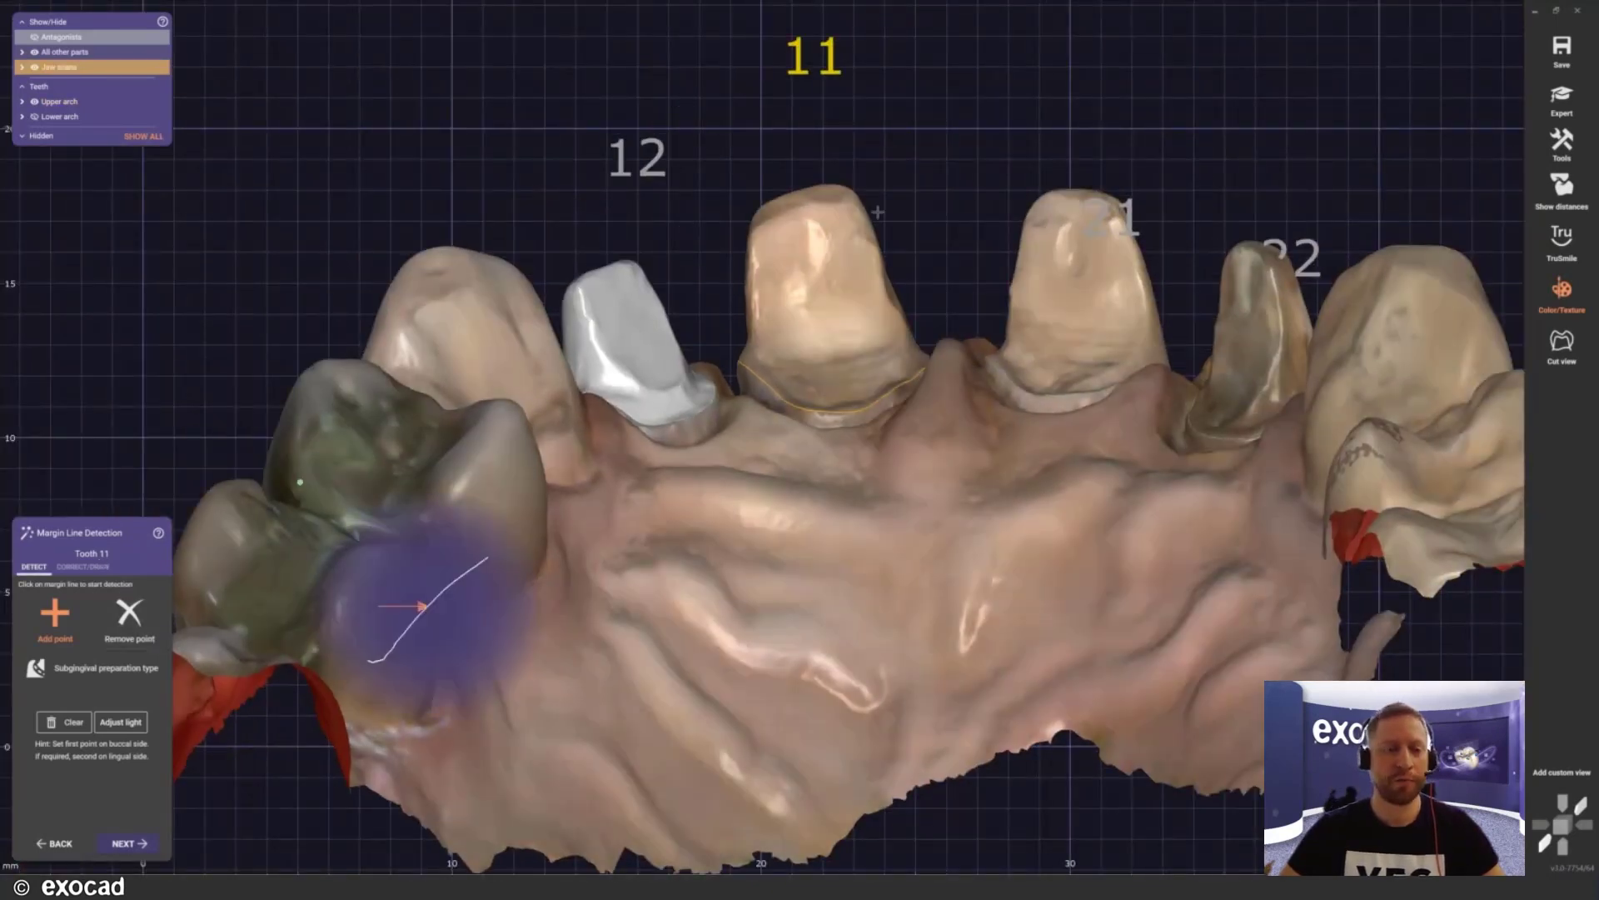
double_click(935, 213)
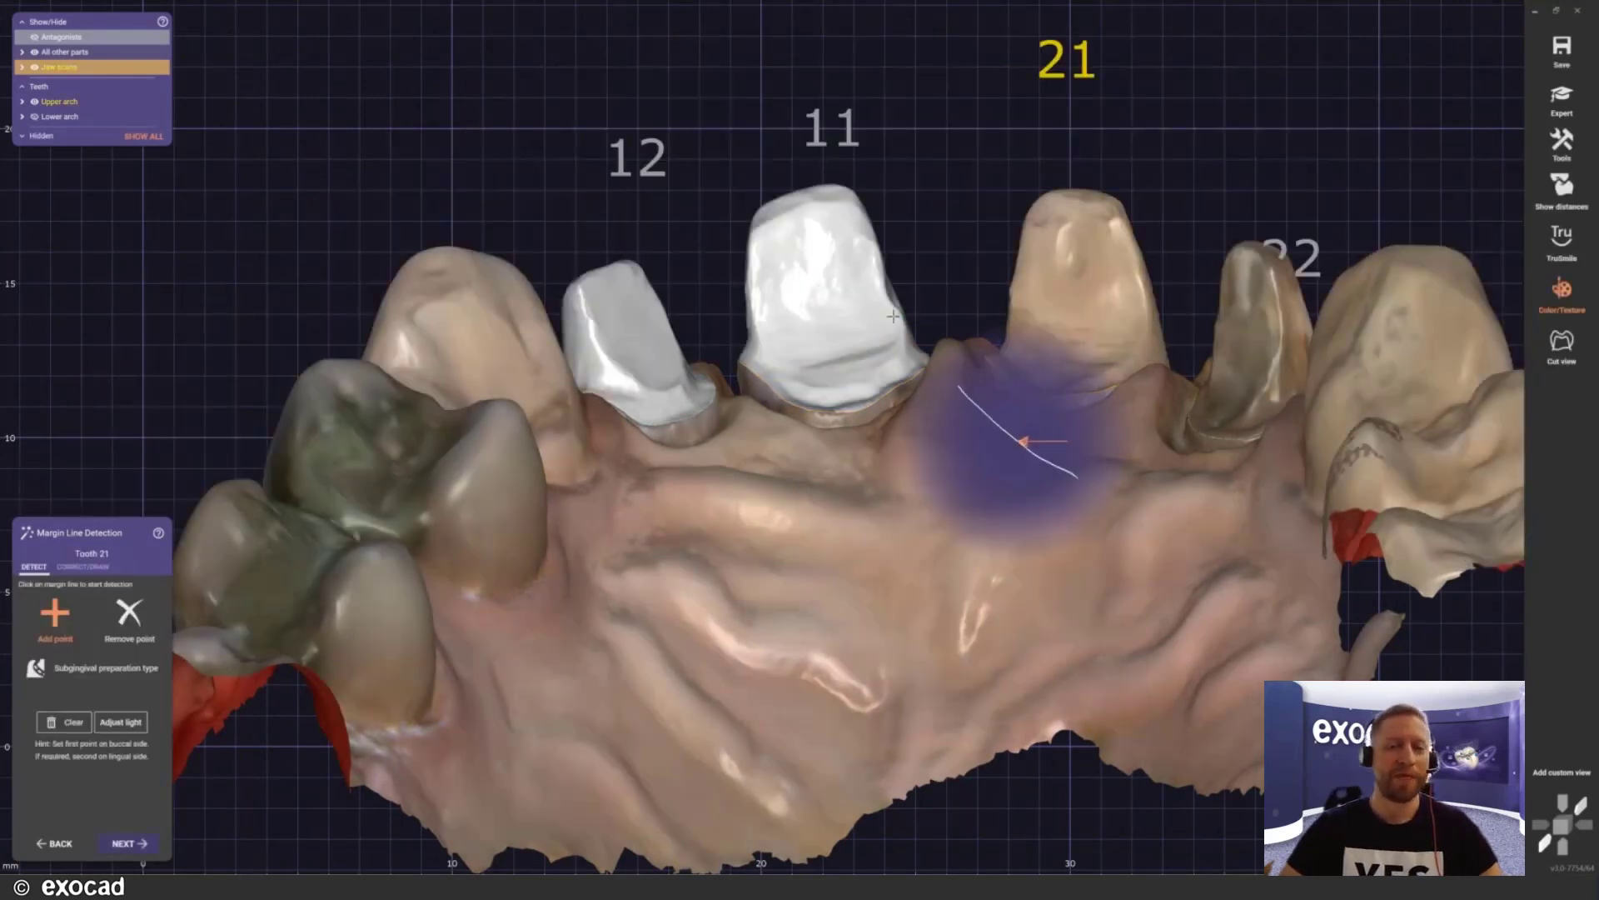
double_click(893, 316)
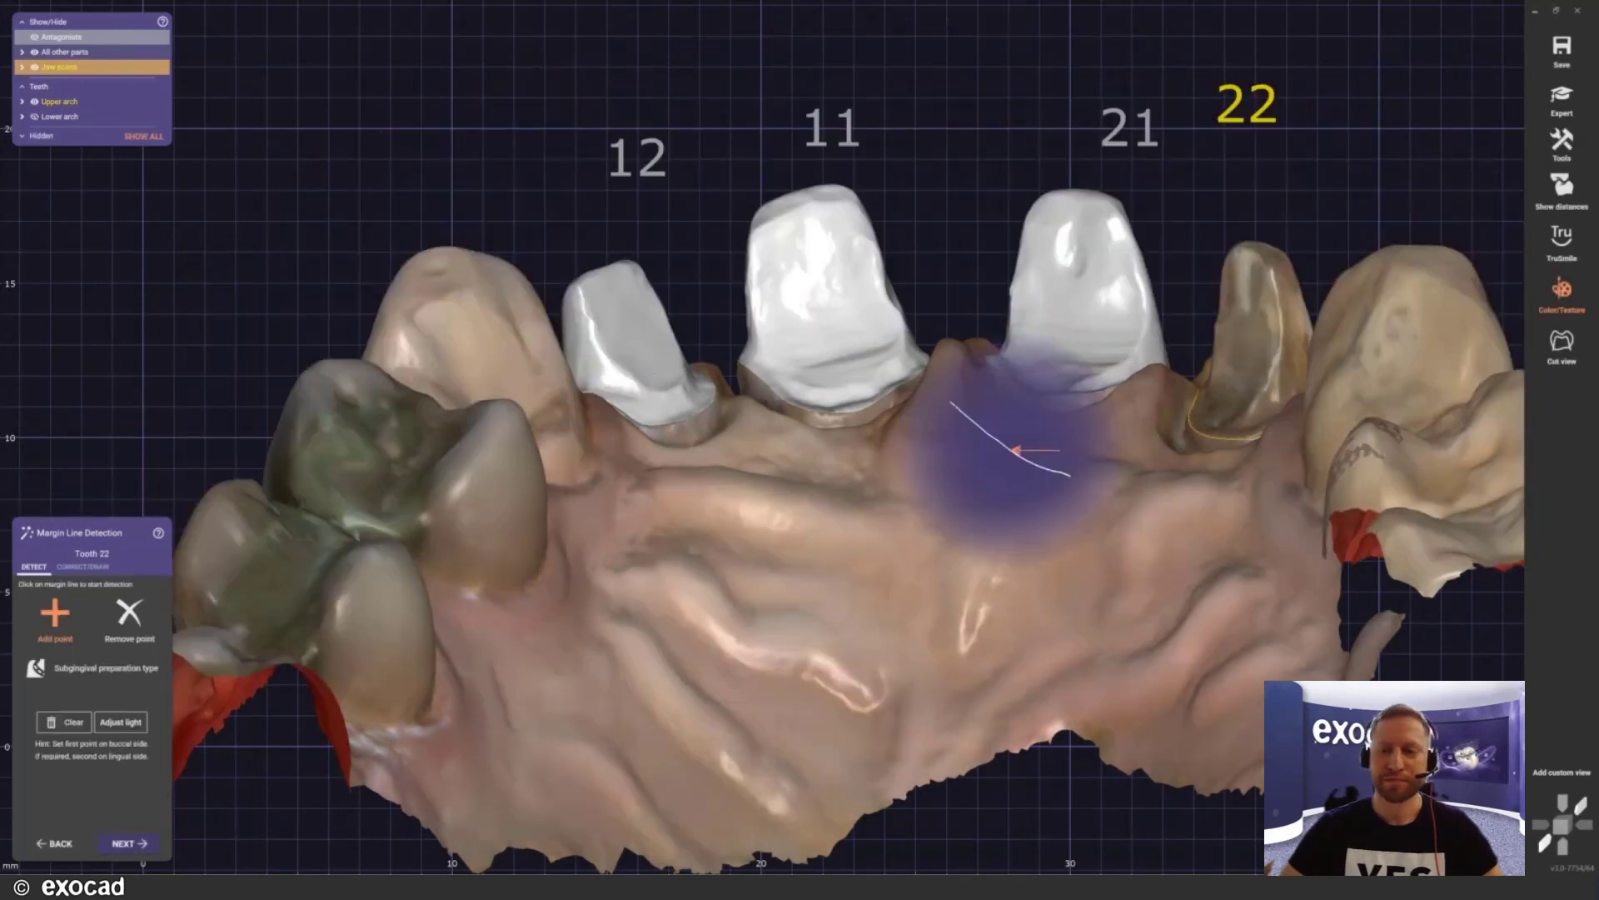
double_click(891, 320)
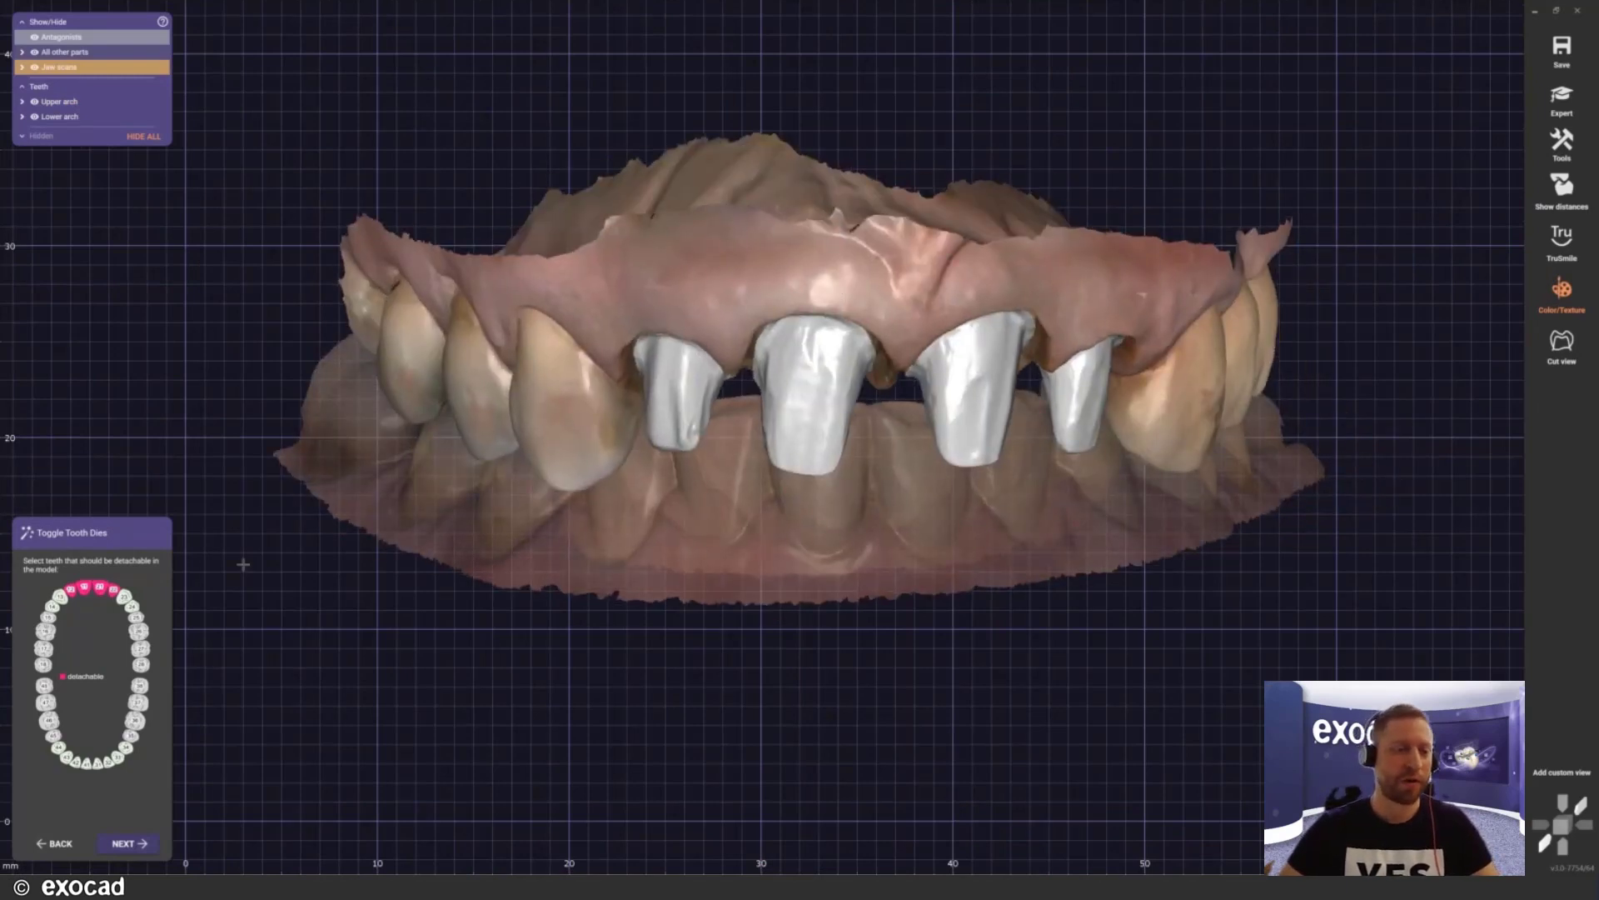
Step: Mark teeth 13 and 23 as additional detachable dies beside the four prepared teeth
left_click(63, 596)
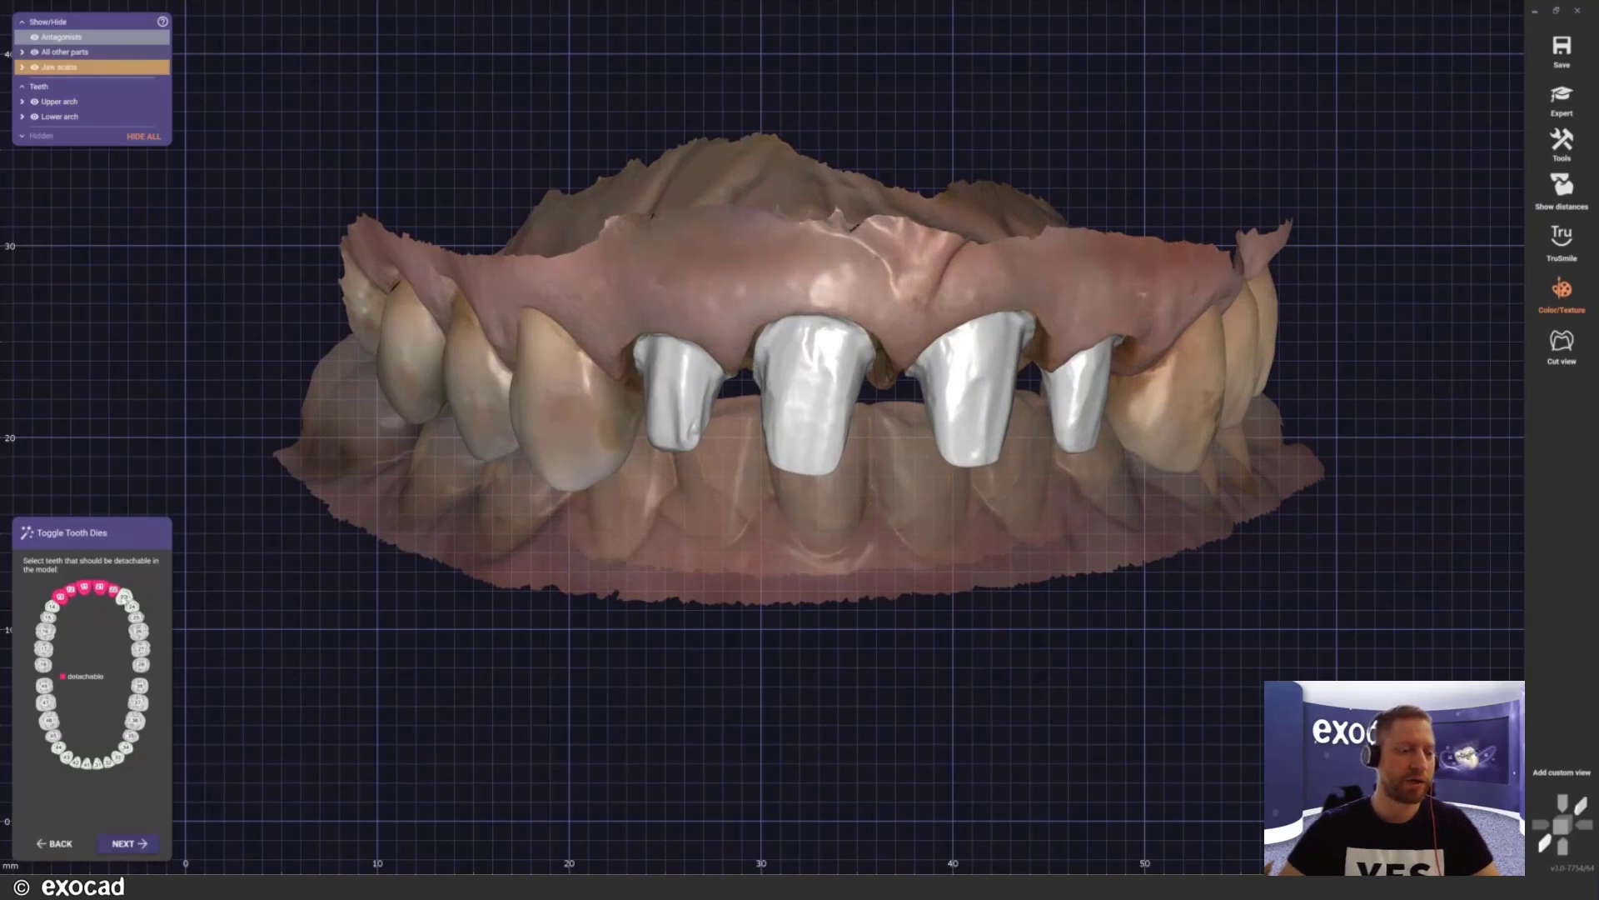
left_click(124, 599)
Step: Segment tooth 13 from a point in the middle of its crown and accept its margin
right_click_drag(641, 500, 655, 266)
middle_click_drag(654, 266, 629, 325)
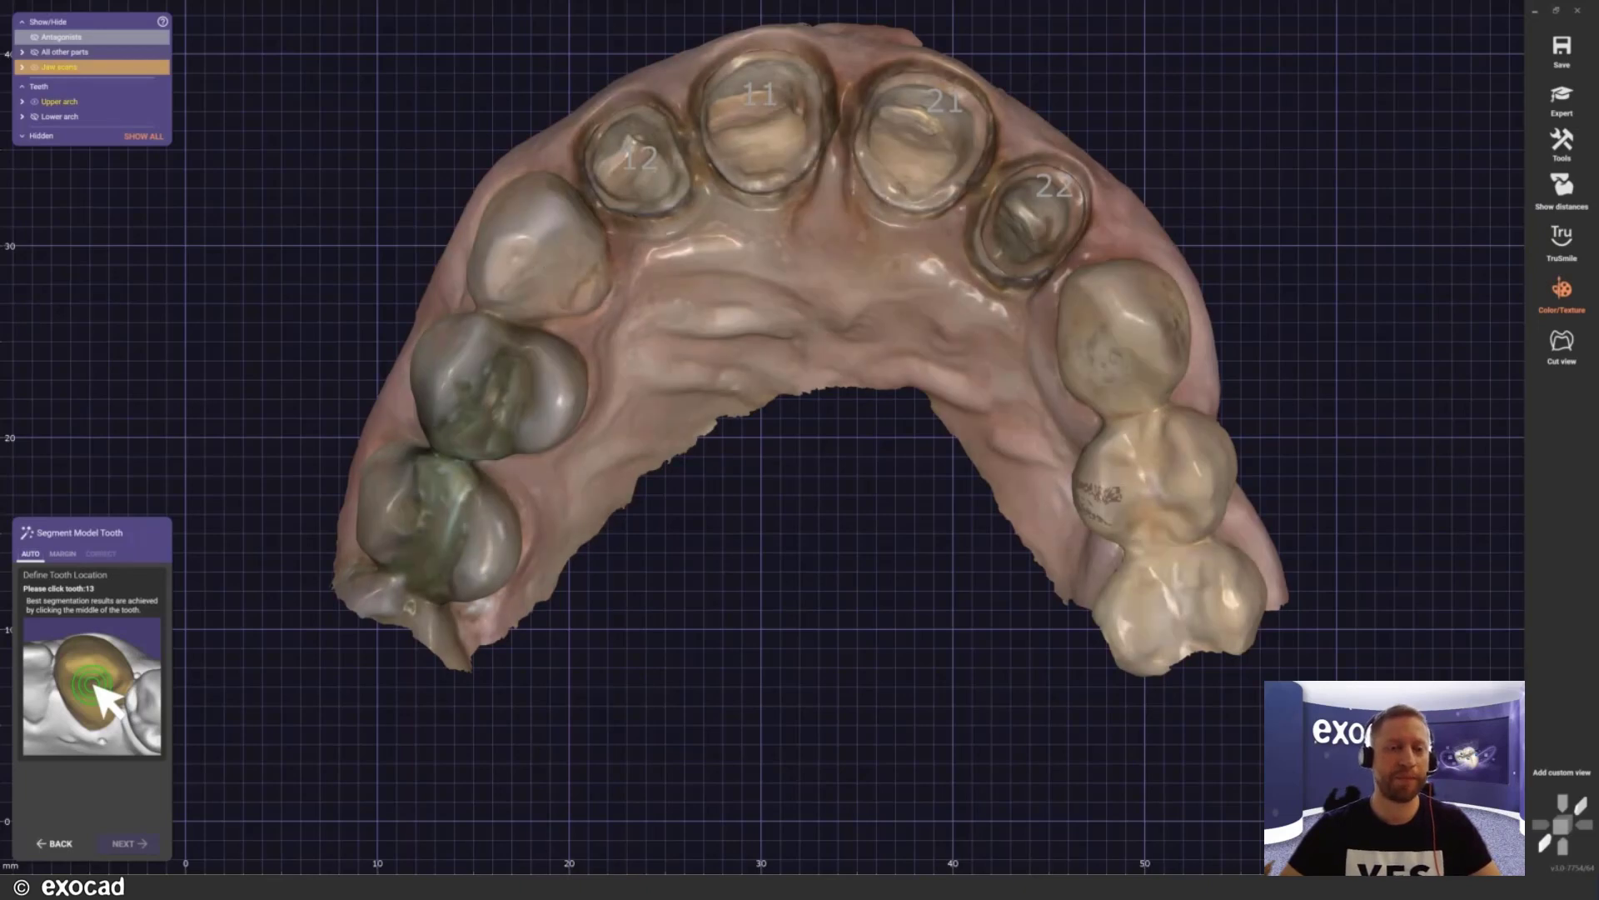
left_click(538, 247)
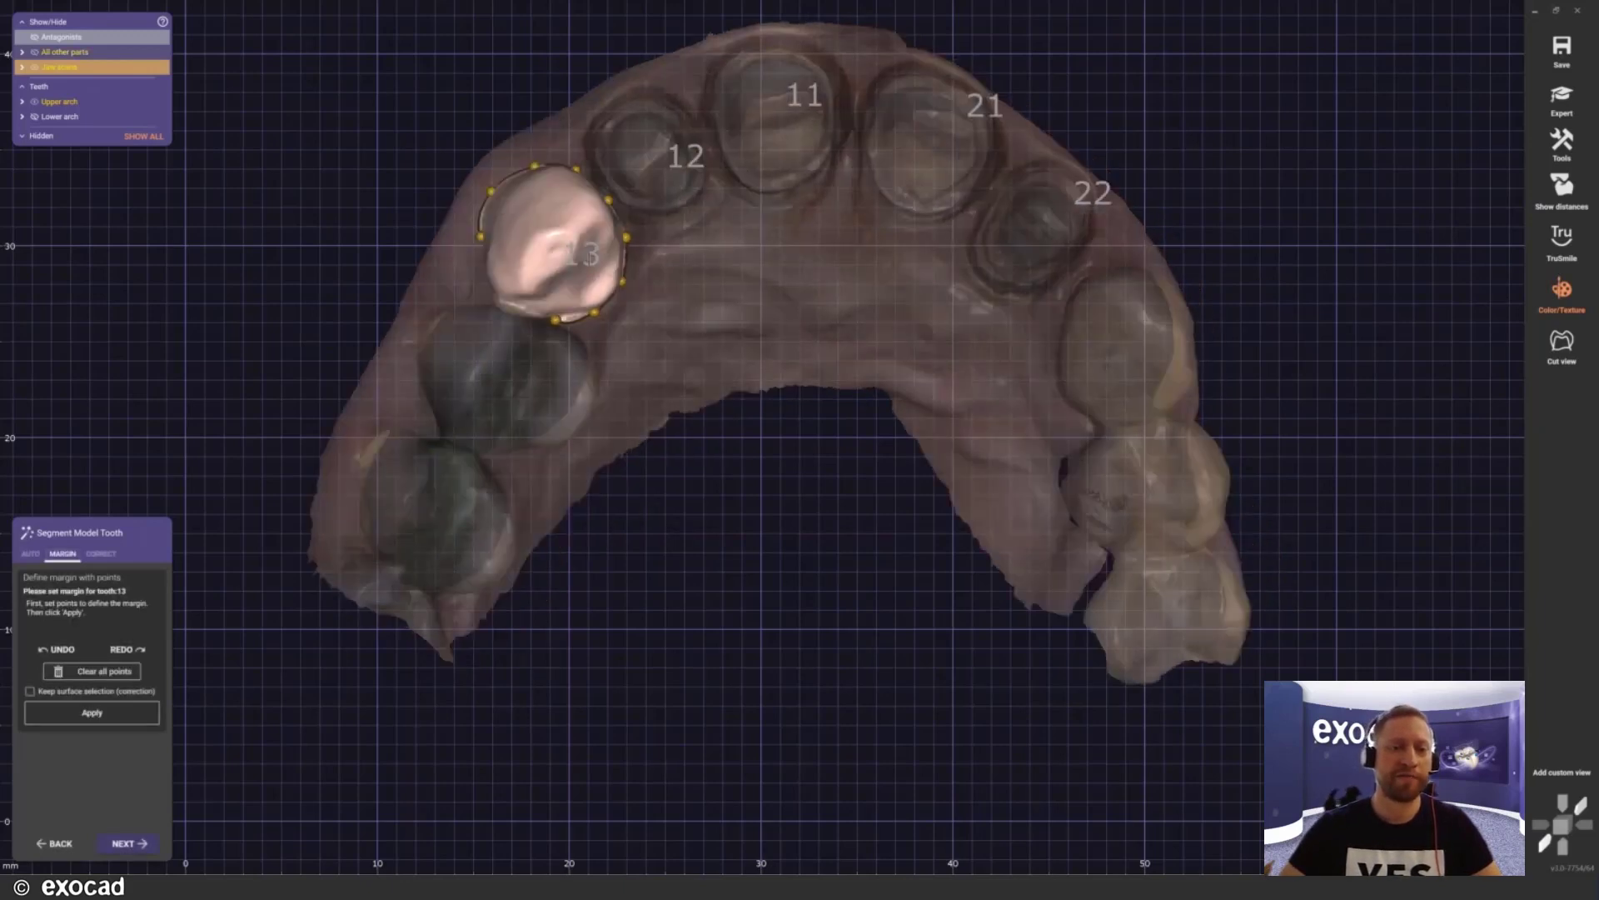
right_click_drag(589, 256, 633, 224)
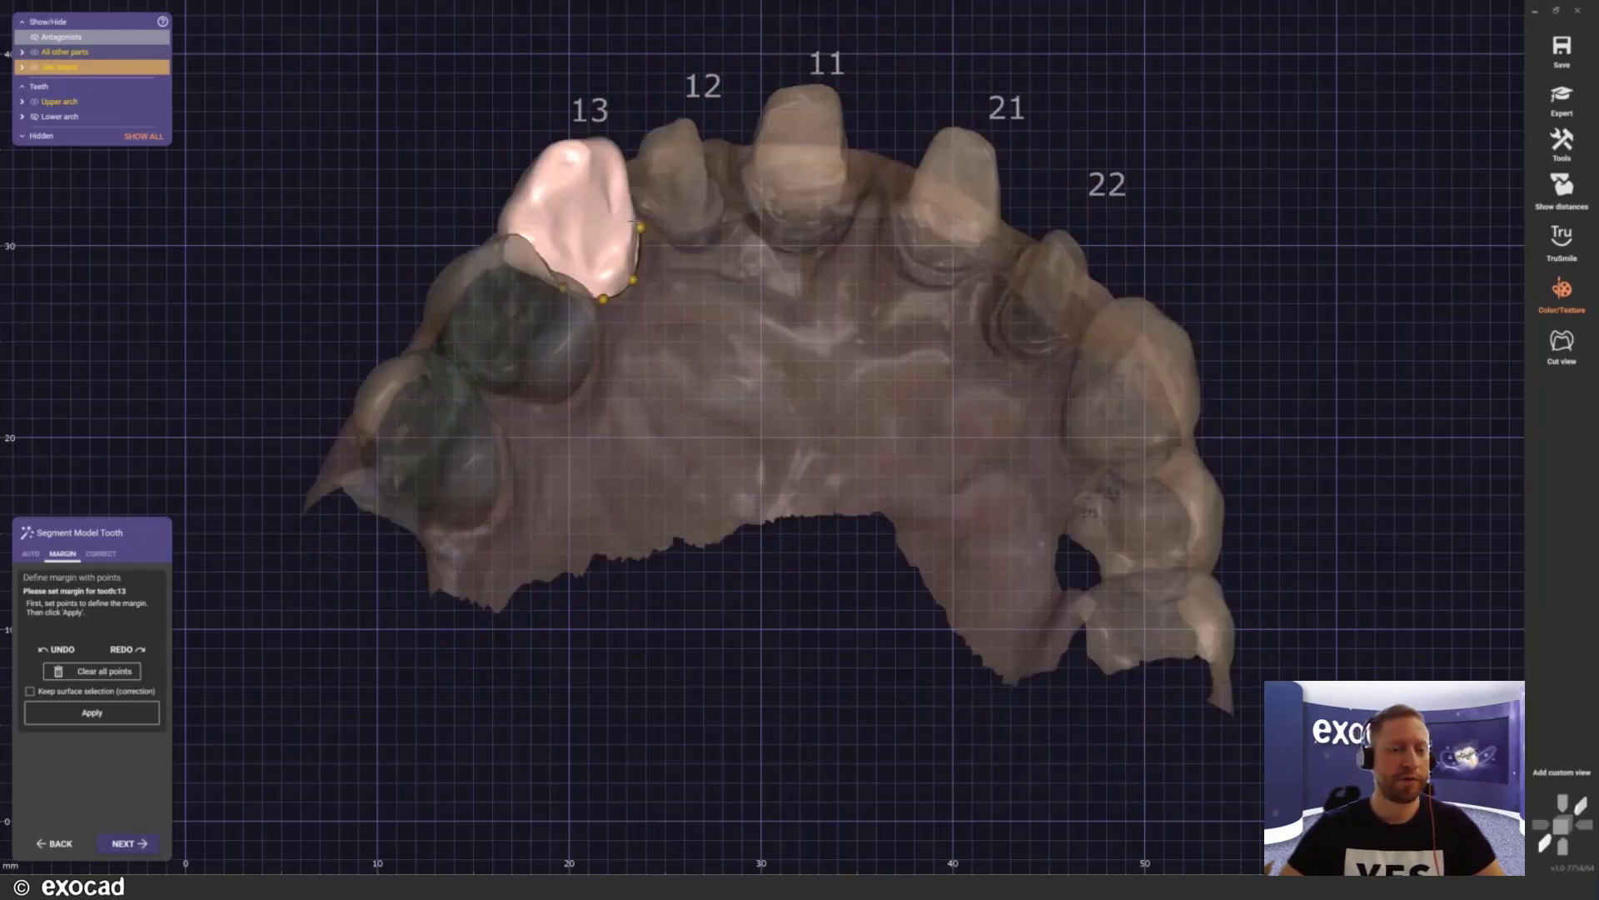
left_click(129, 843)
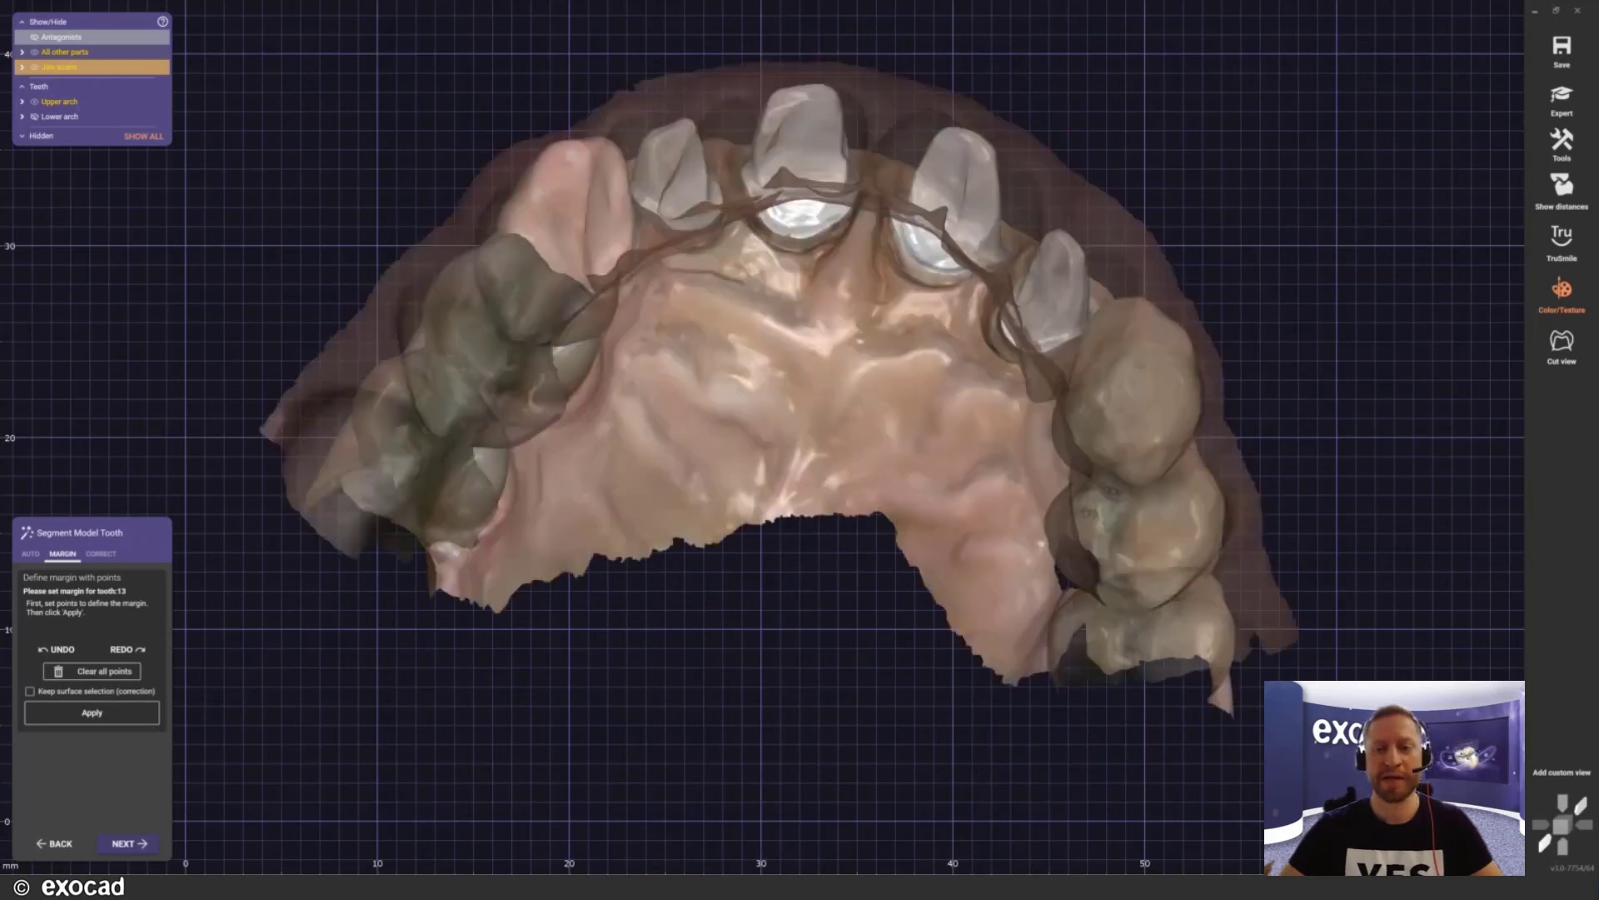
Step: Segment tooth 23 from a point in the middle of its crown and adjust a margin point on the side facing tooth 22
left_click(1134, 372)
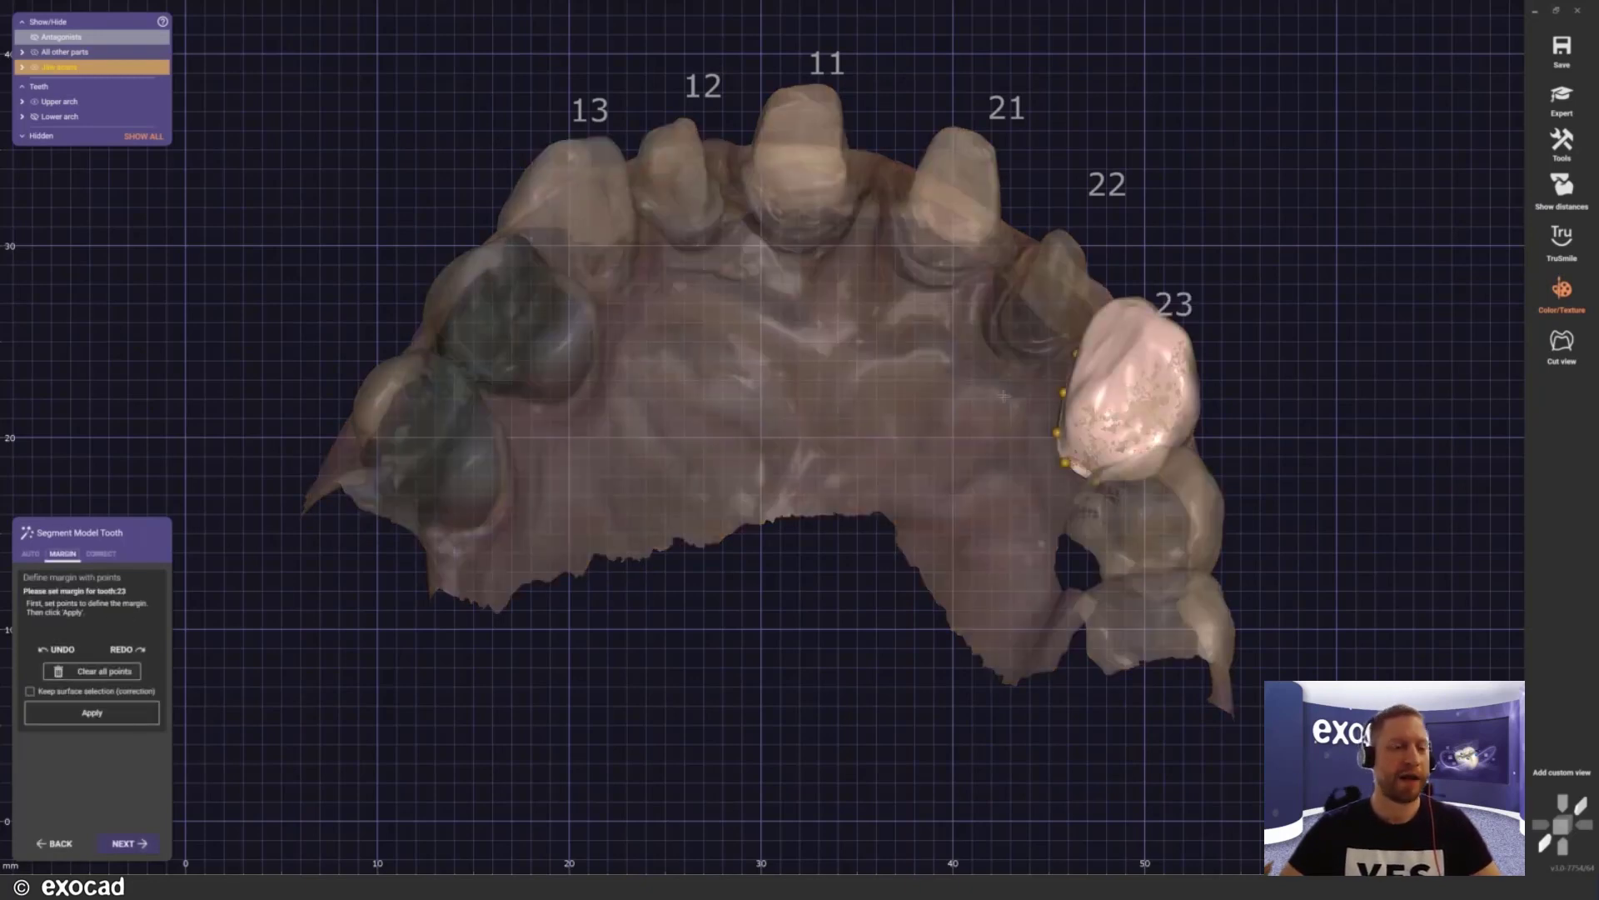
right_click_drag(1004, 395, 1036, 398)
middle_click_drag(1036, 397, 959, 410)
scroll(958, 410, "up", 5)
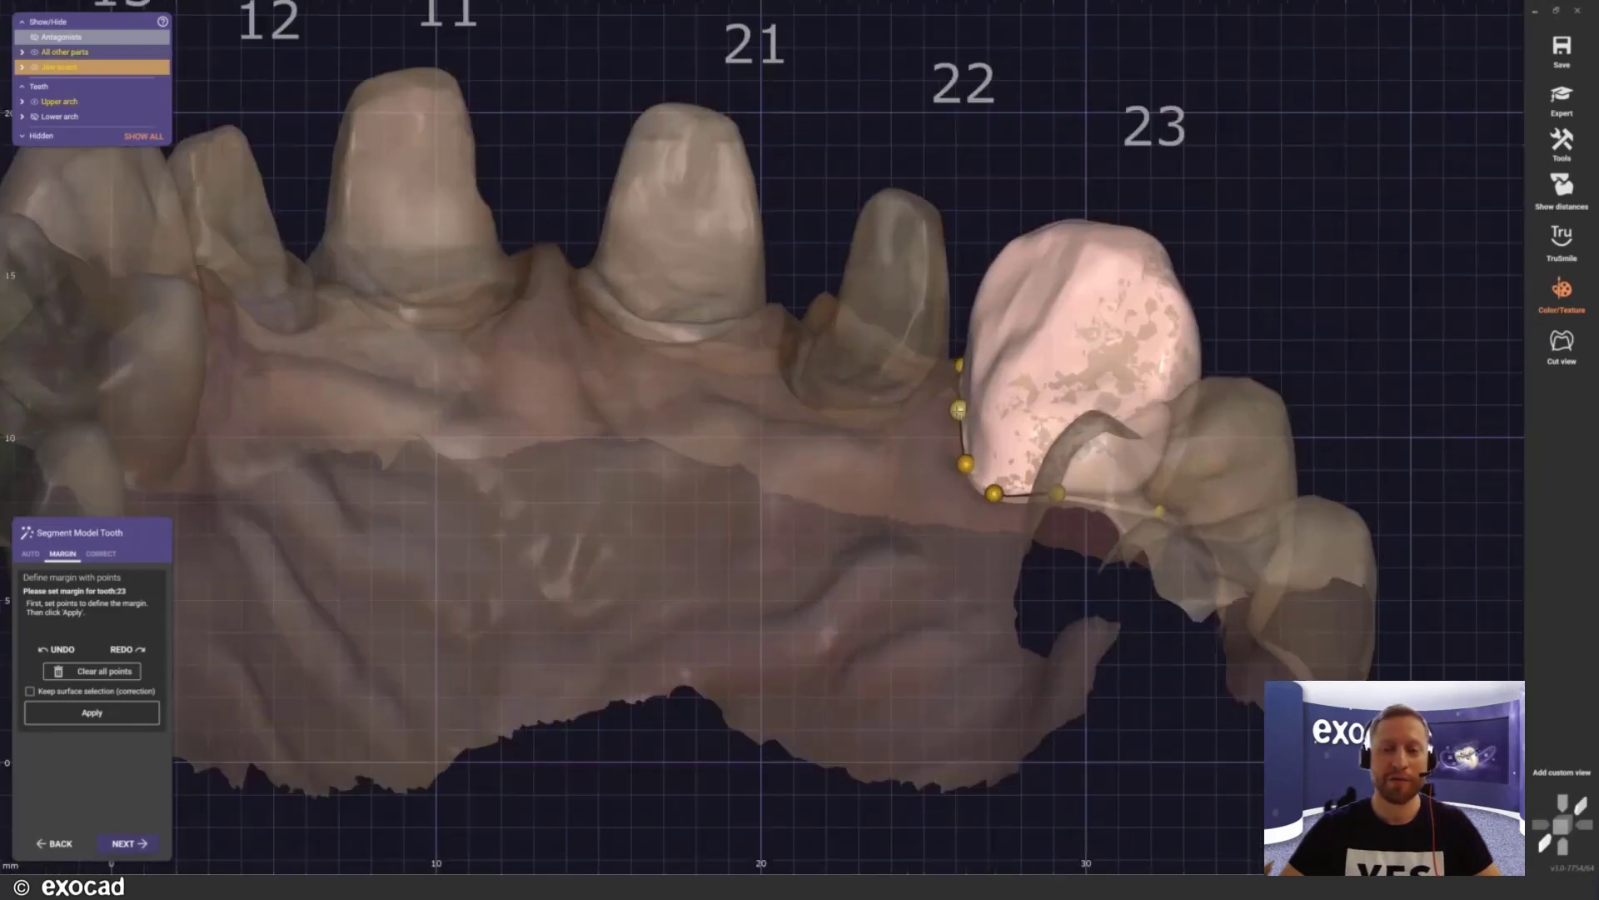
mouse_move(958, 410)
left_mouse_down()
mouse_move(945, 408)
mouse_move(959, 410)
left_mouse_up()
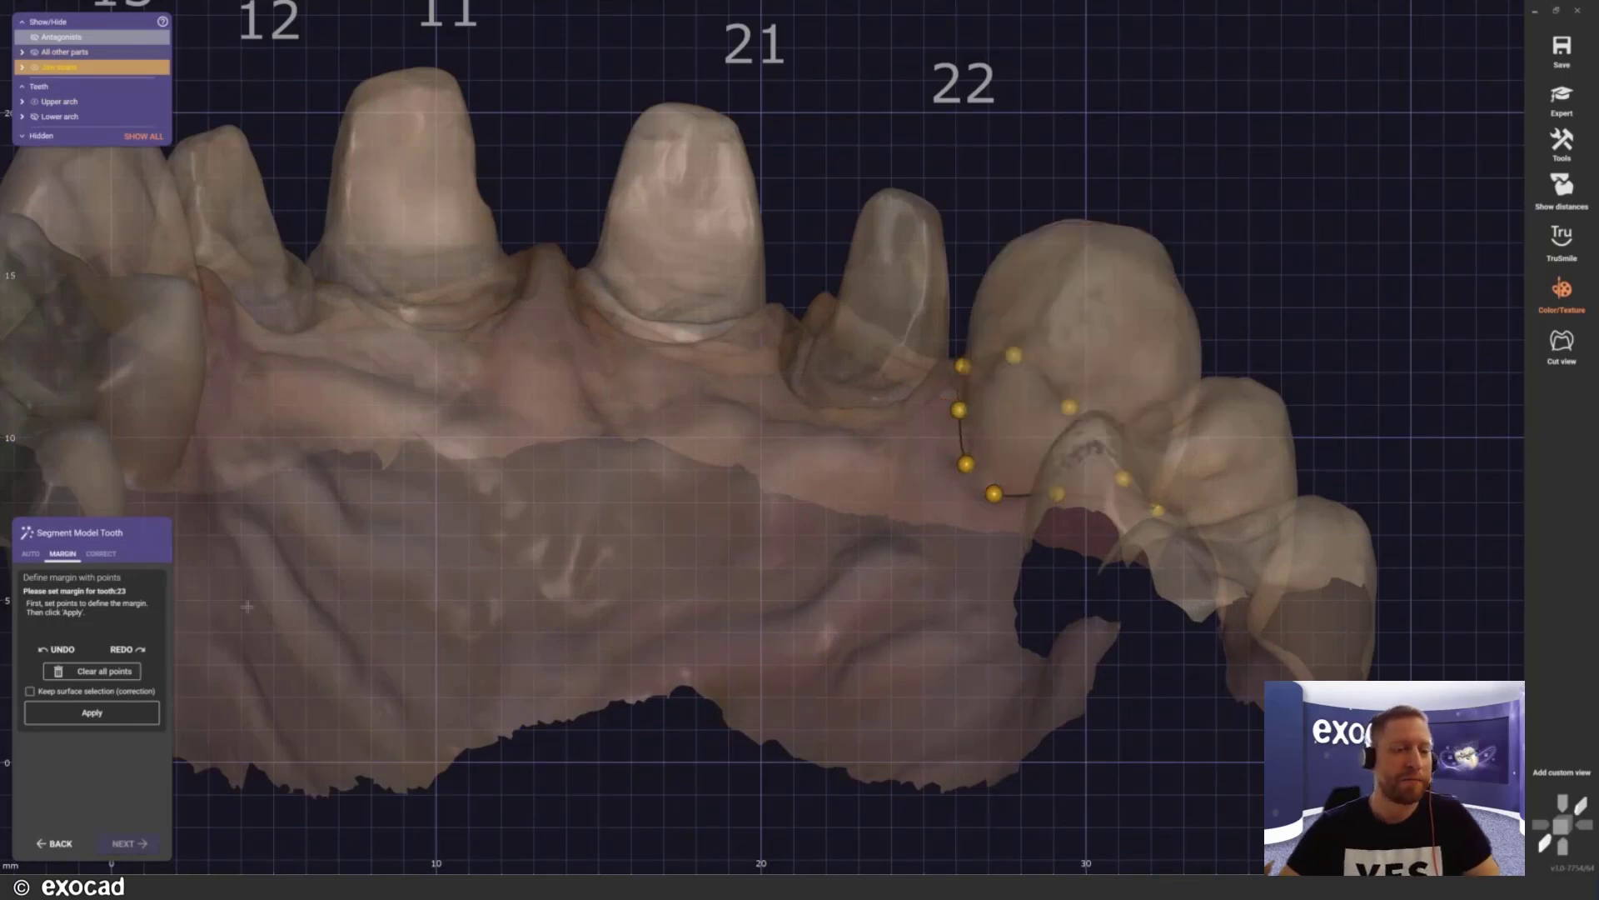
Step: Open the manual correction of tooth 23's segmentation and enlarge the correction brush
left_click(102, 554)
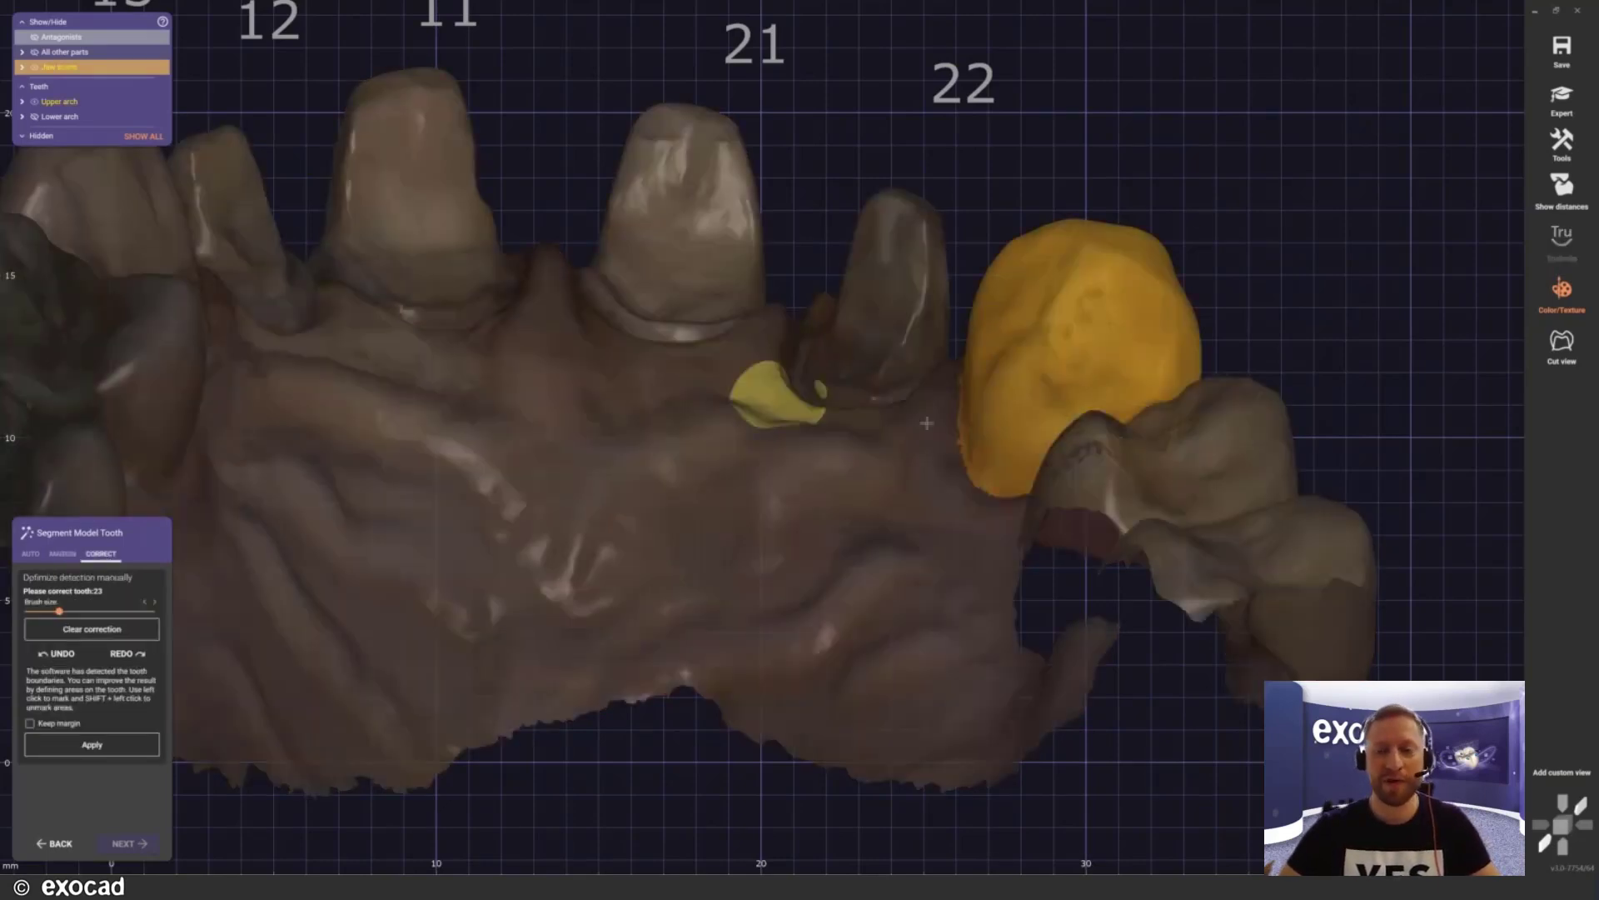
mouse_move(1029, 421)
right_mouse_down()
mouse_move(1032, 508)
mouse_move(1022, 419)
mouse_move(454, 480)
right_mouse_up()
middle_click(455, 481)
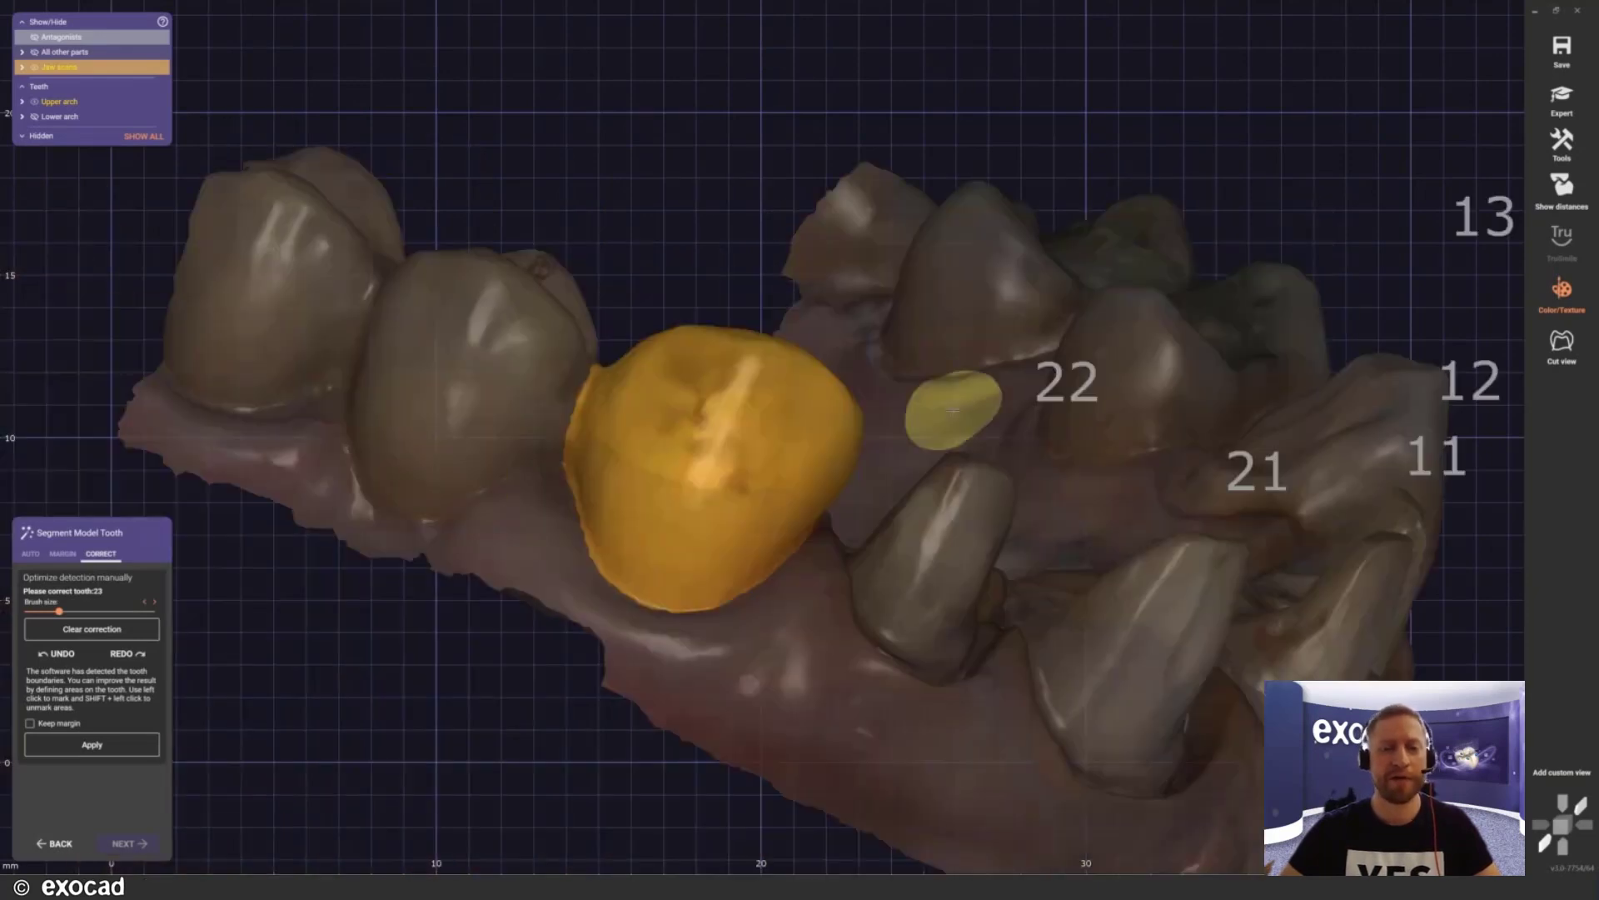
right_click_drag(697, 447, 701, 442)
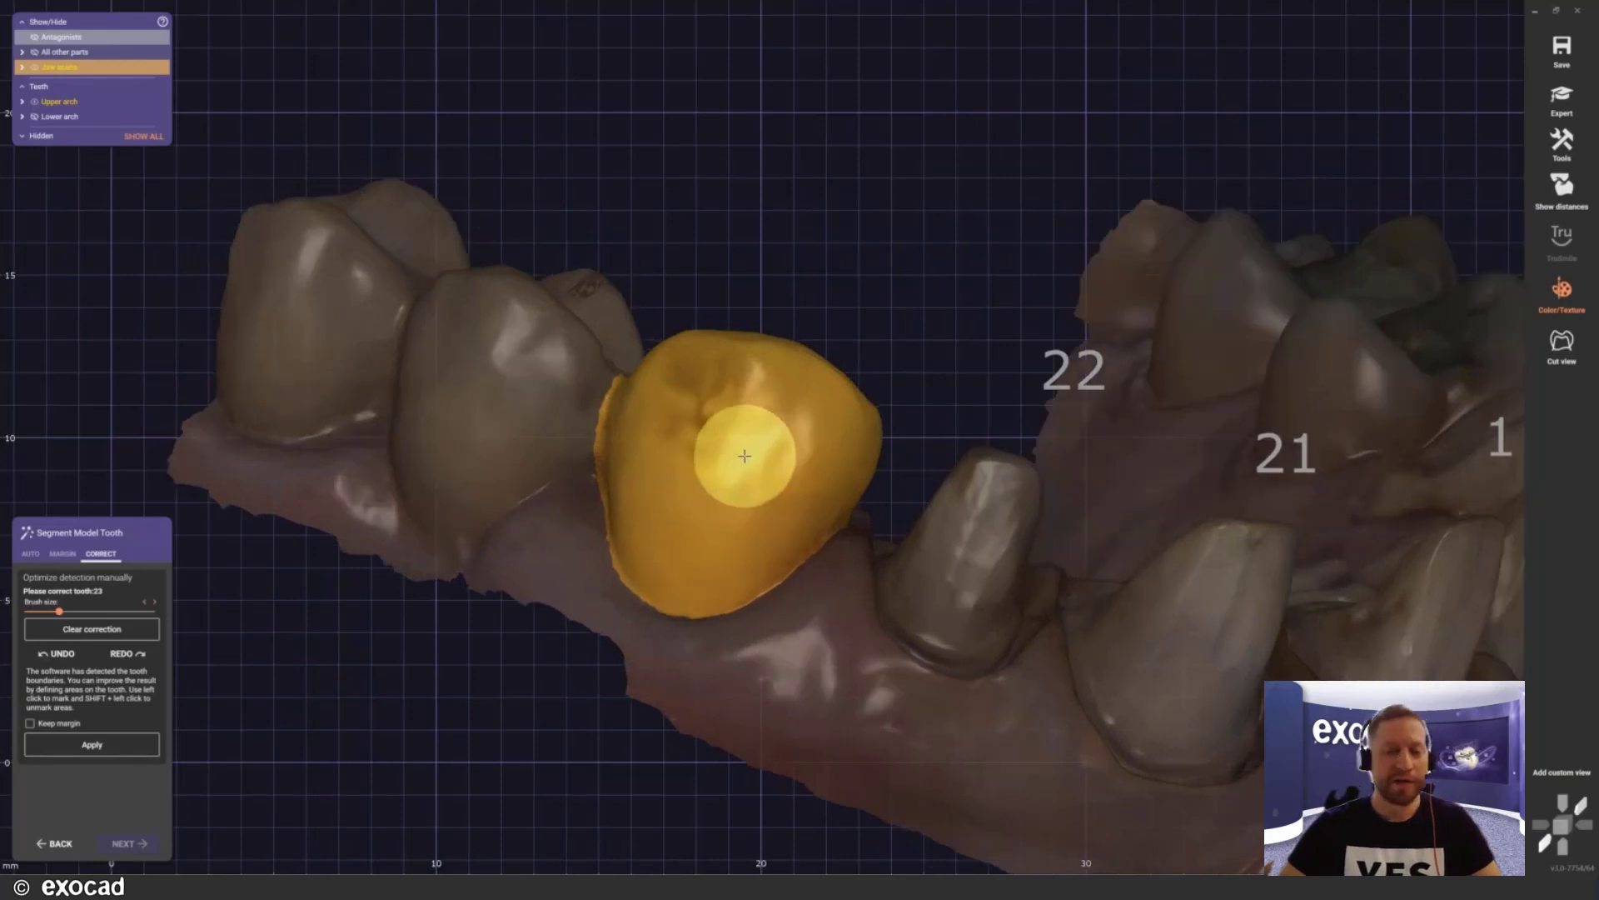
left_click(743, 455)
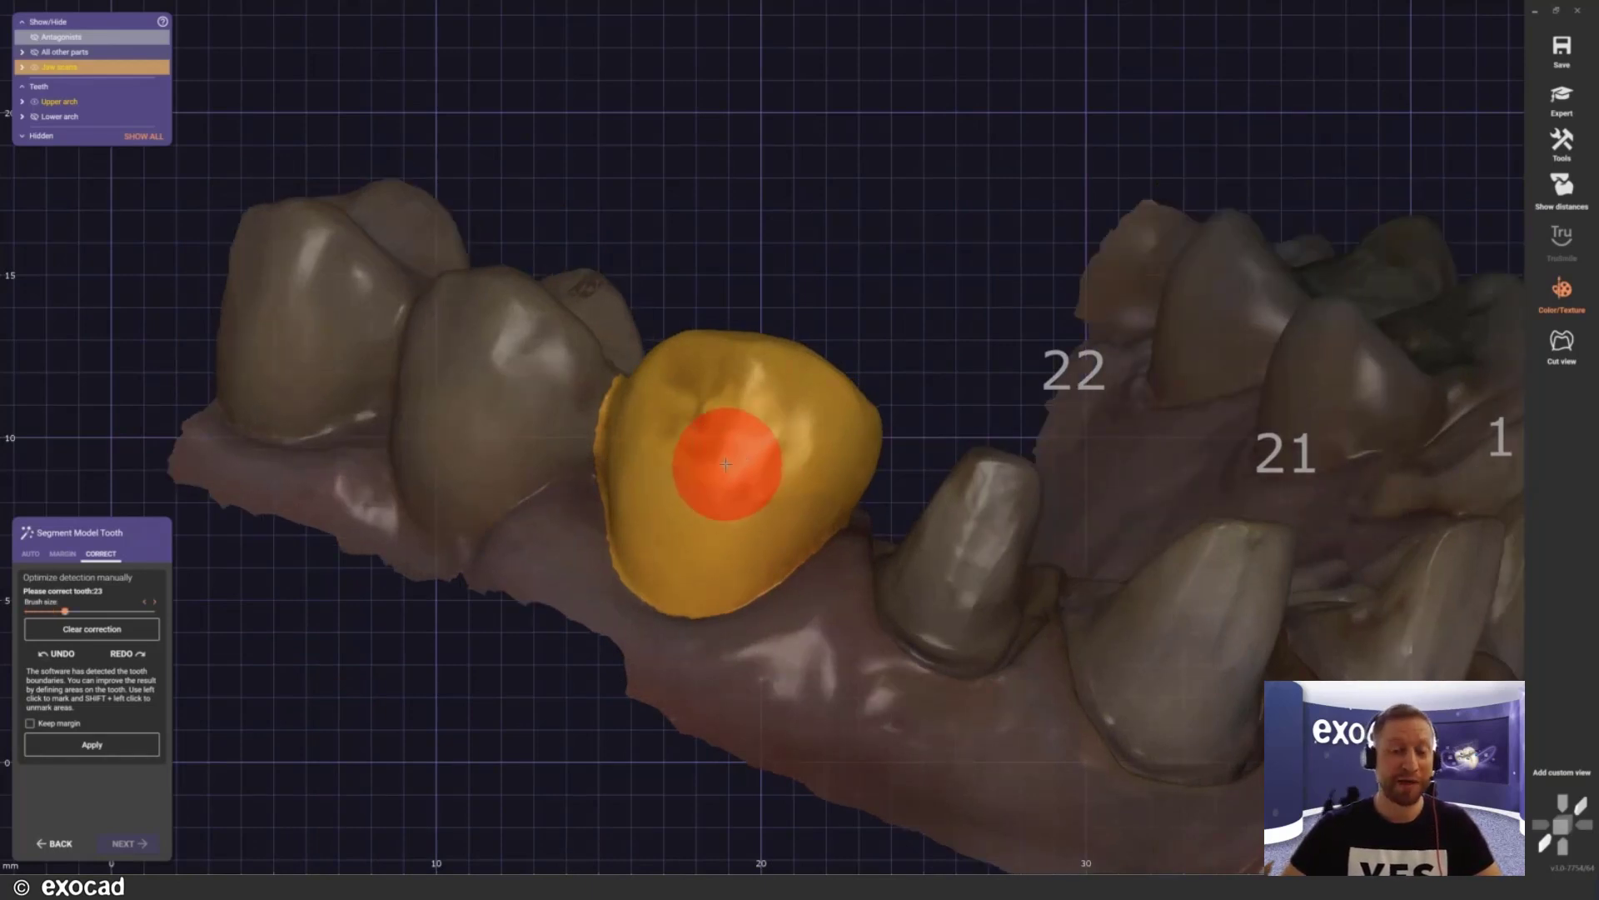
scroll(725, 464, "down", 4, "shift")
scroll(725, 465, "up", 4, "shift")
scroll(726, 465, "down", 4, "shift")
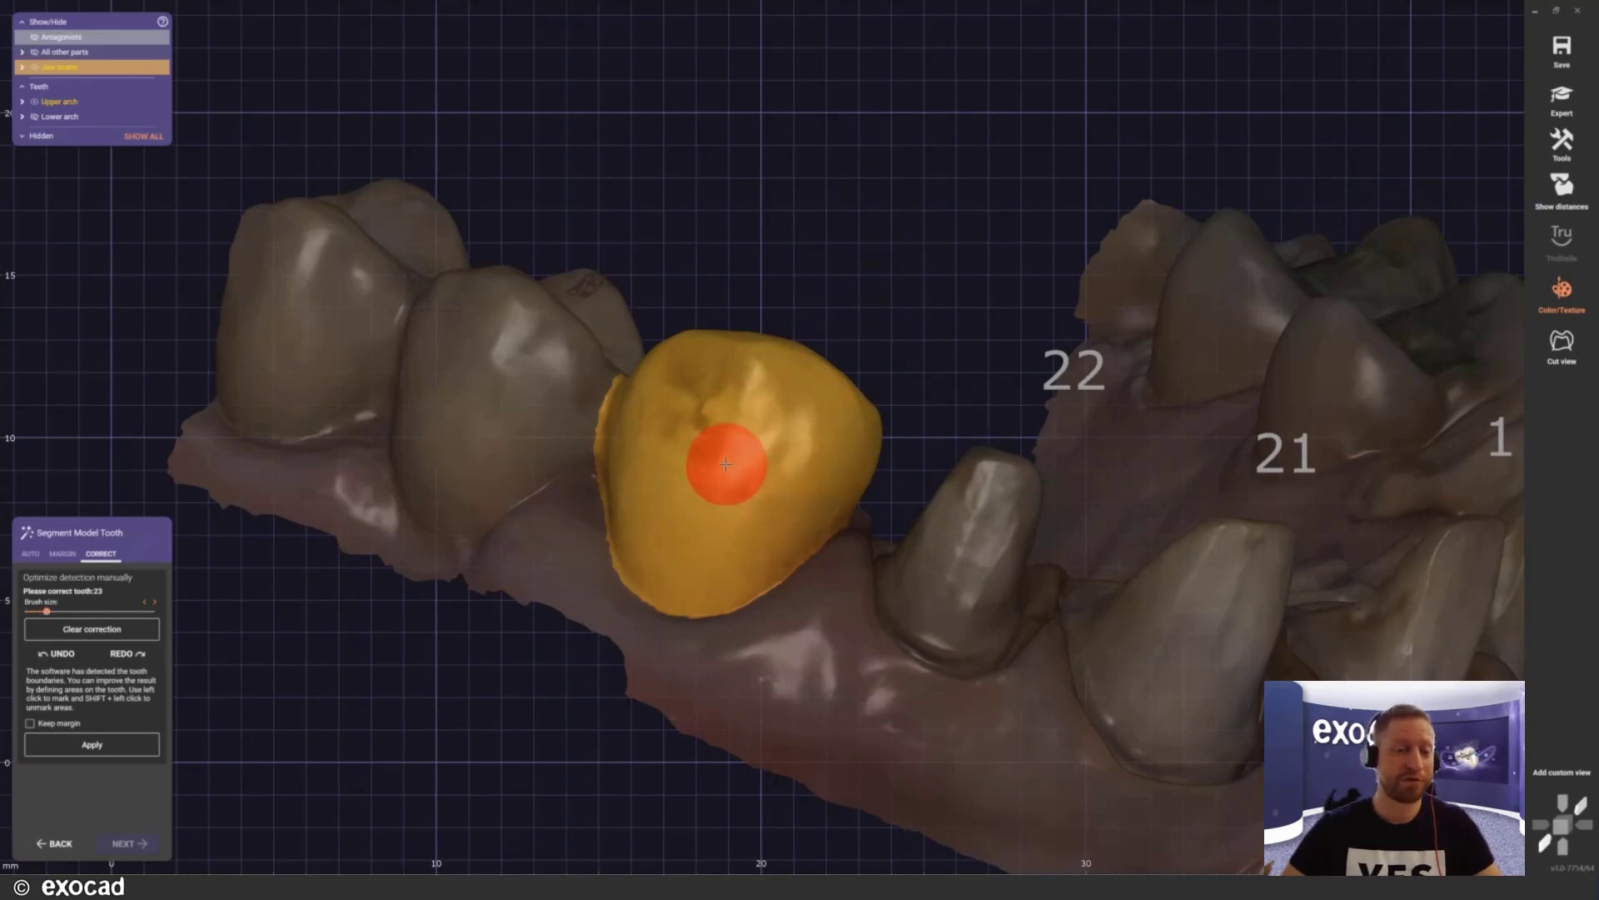
scroll(726, 465, "up", 3, "shift")
scroll(727, 464, "up", 4, "shift")
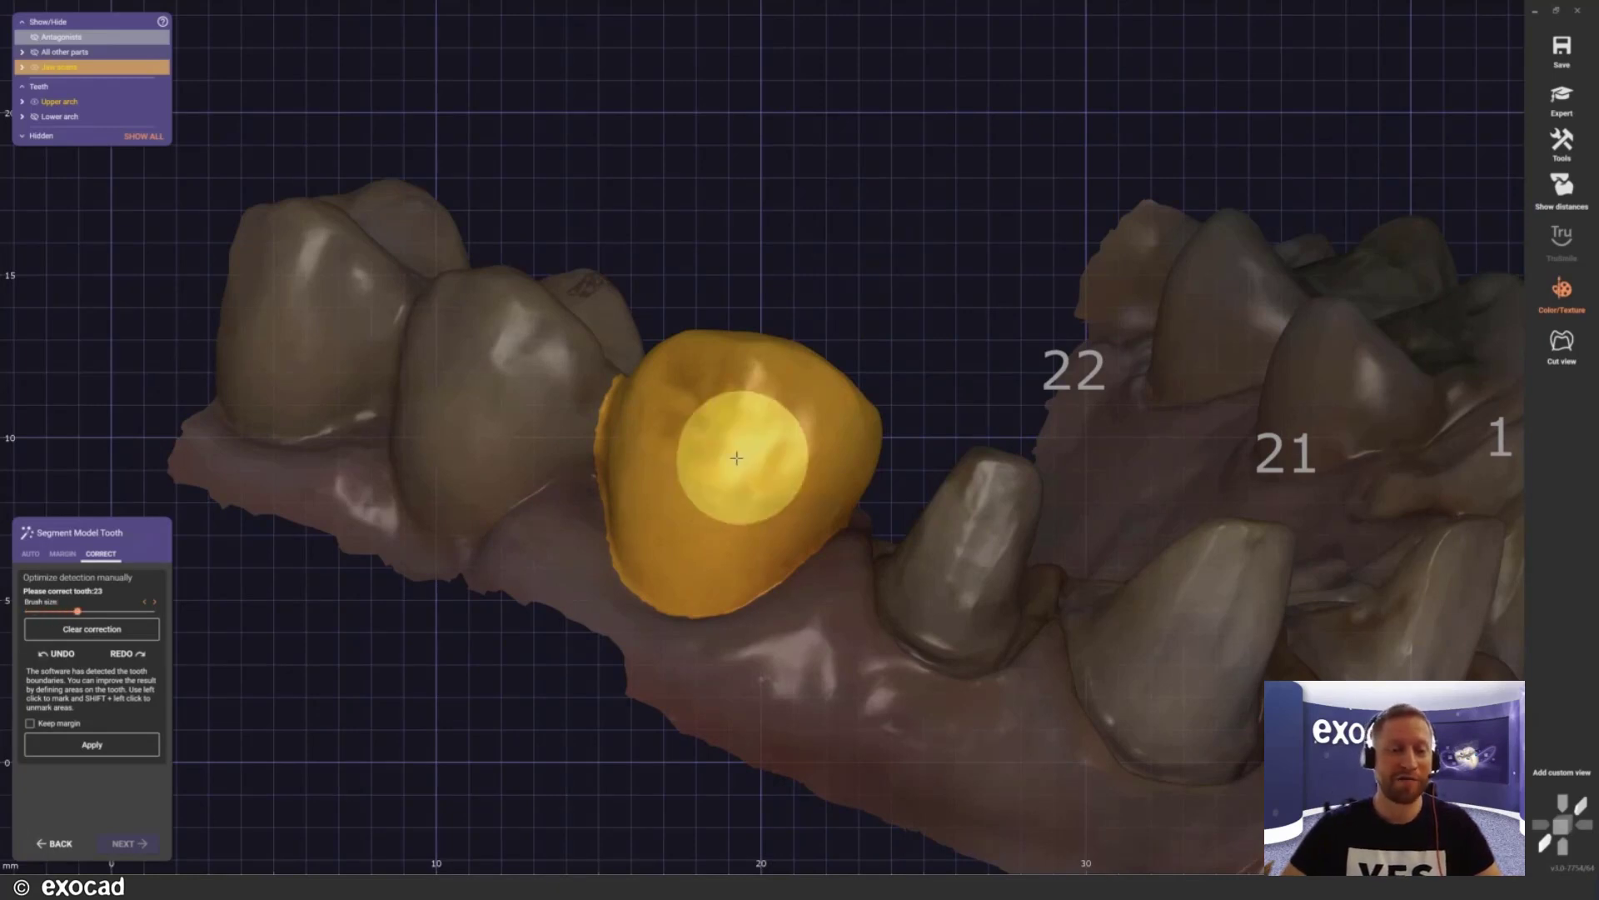
Step: Try extending the marked area of tooth 23 onto the gum along its outer margin, and undo the marking
right_click_drag(737, 458, 740, 460)
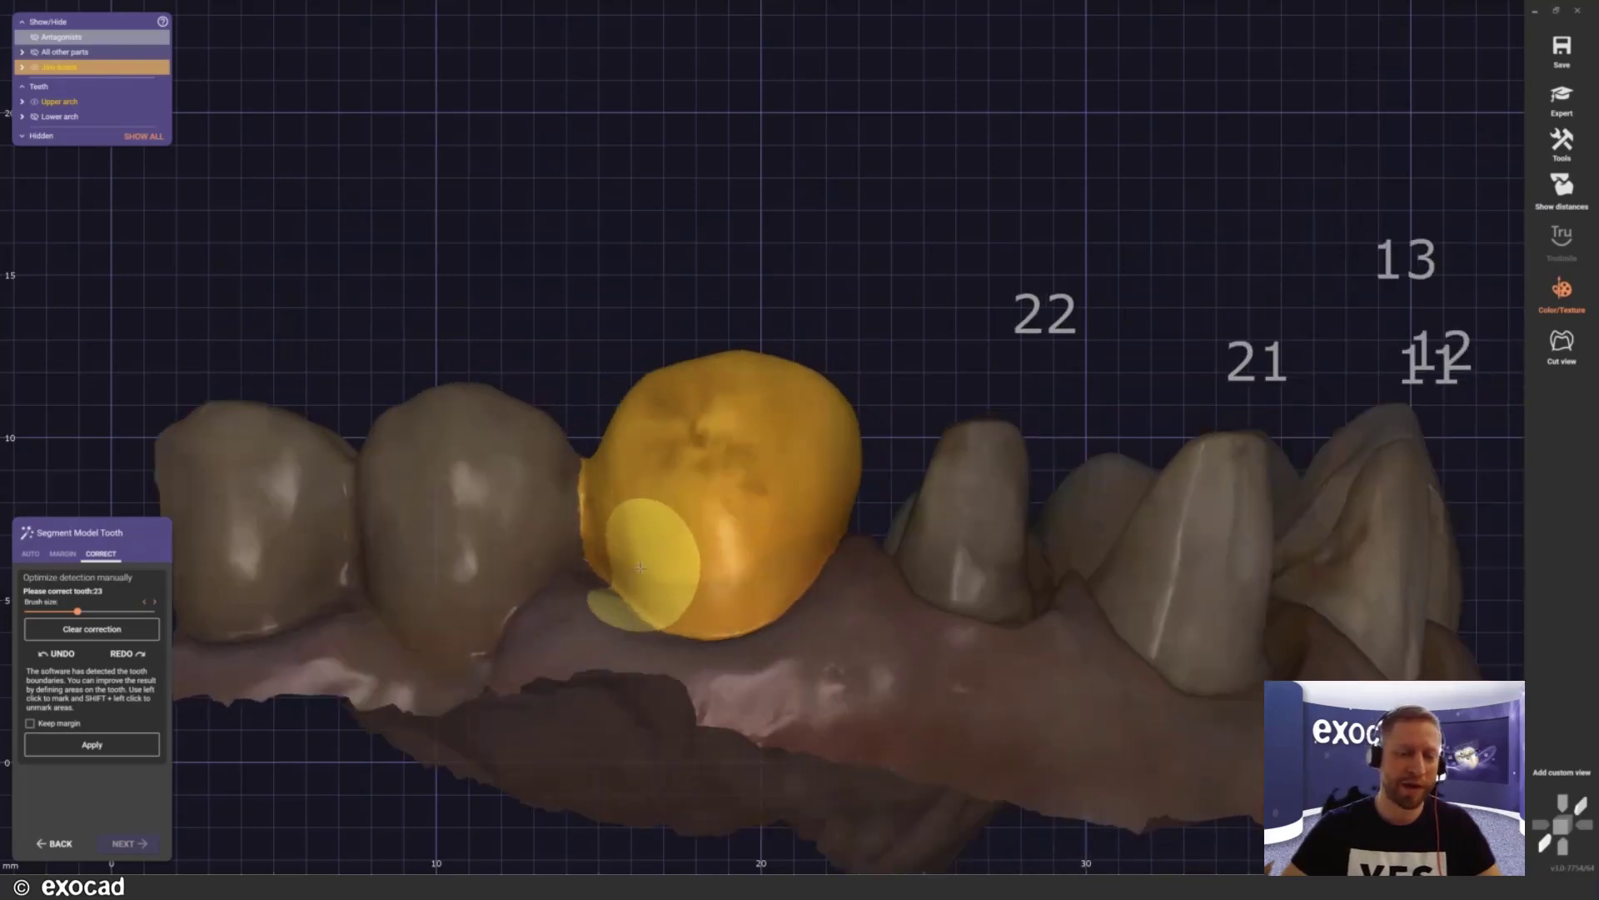
mouse_move(648, 582)
left_mouse_down()
mouse_move(671, 612)
mouse_move(756, 614)
mouse_move(798, 570)
mouse_move(732, 602)
mouse_move(670, 599)
mouse_move(609, 570)
left_mouse_up()
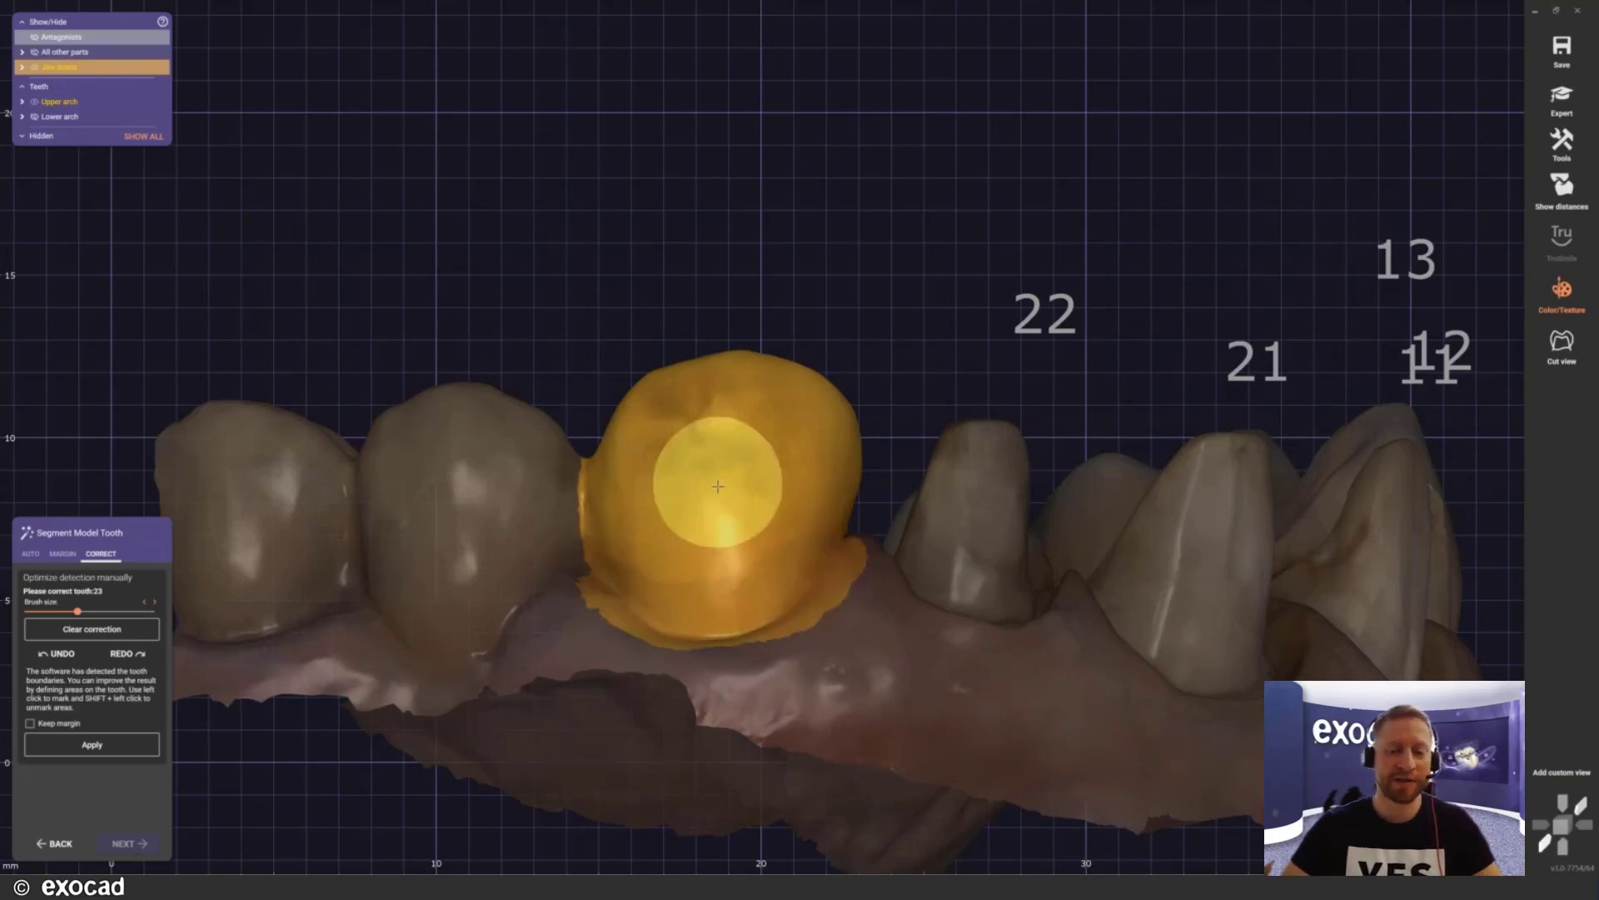
right_click_drag(718, 483, 718, 484)
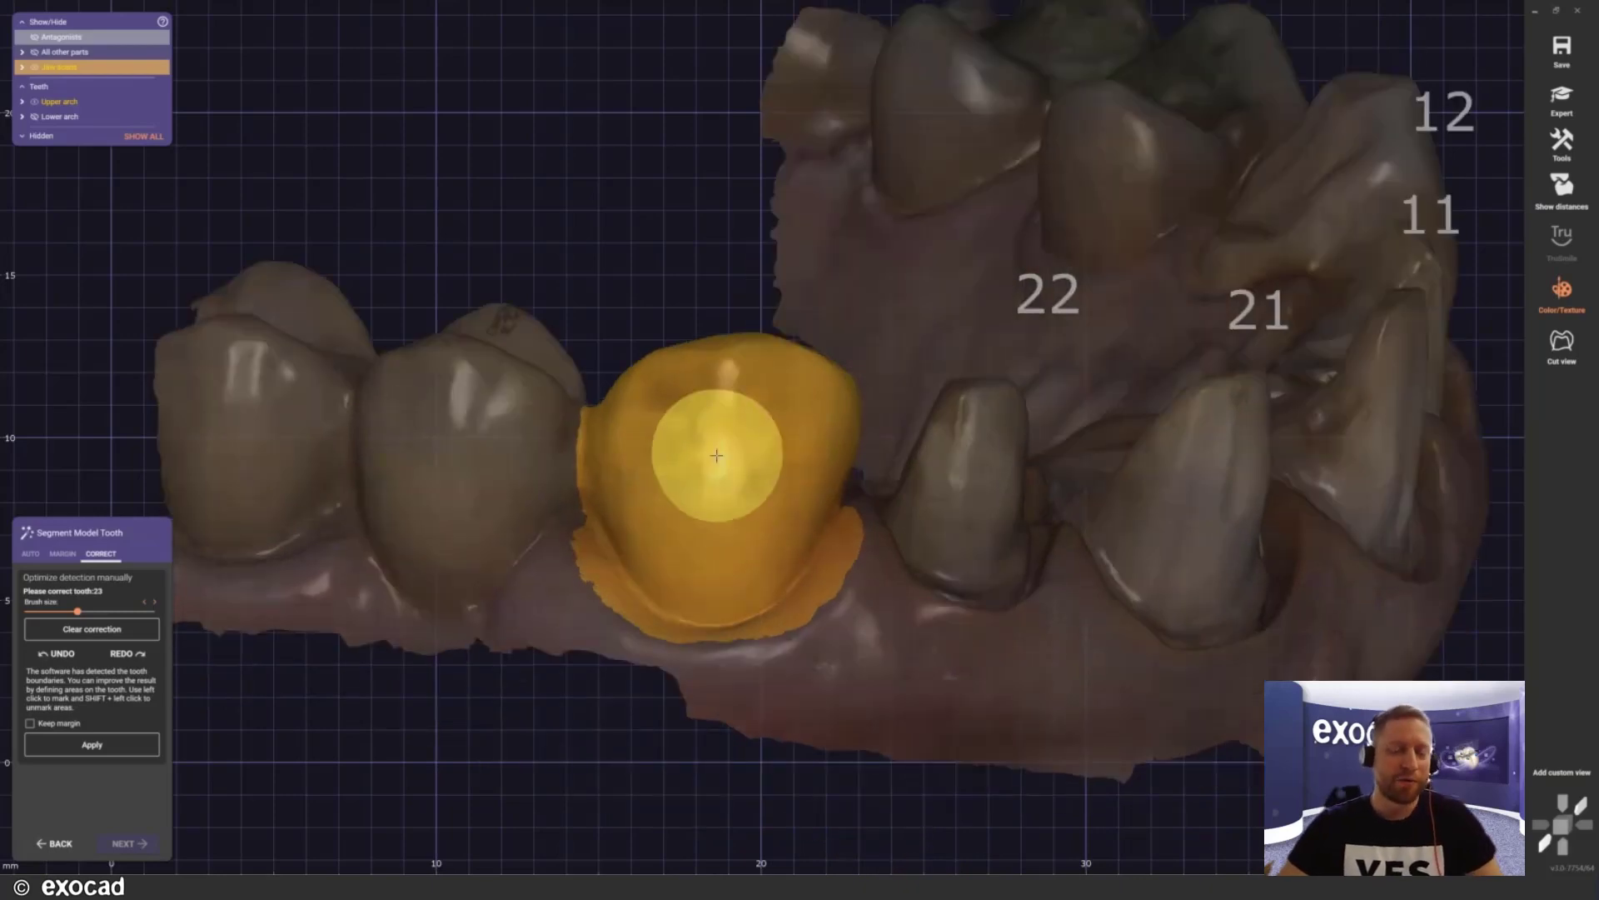
key("ctrl+z")
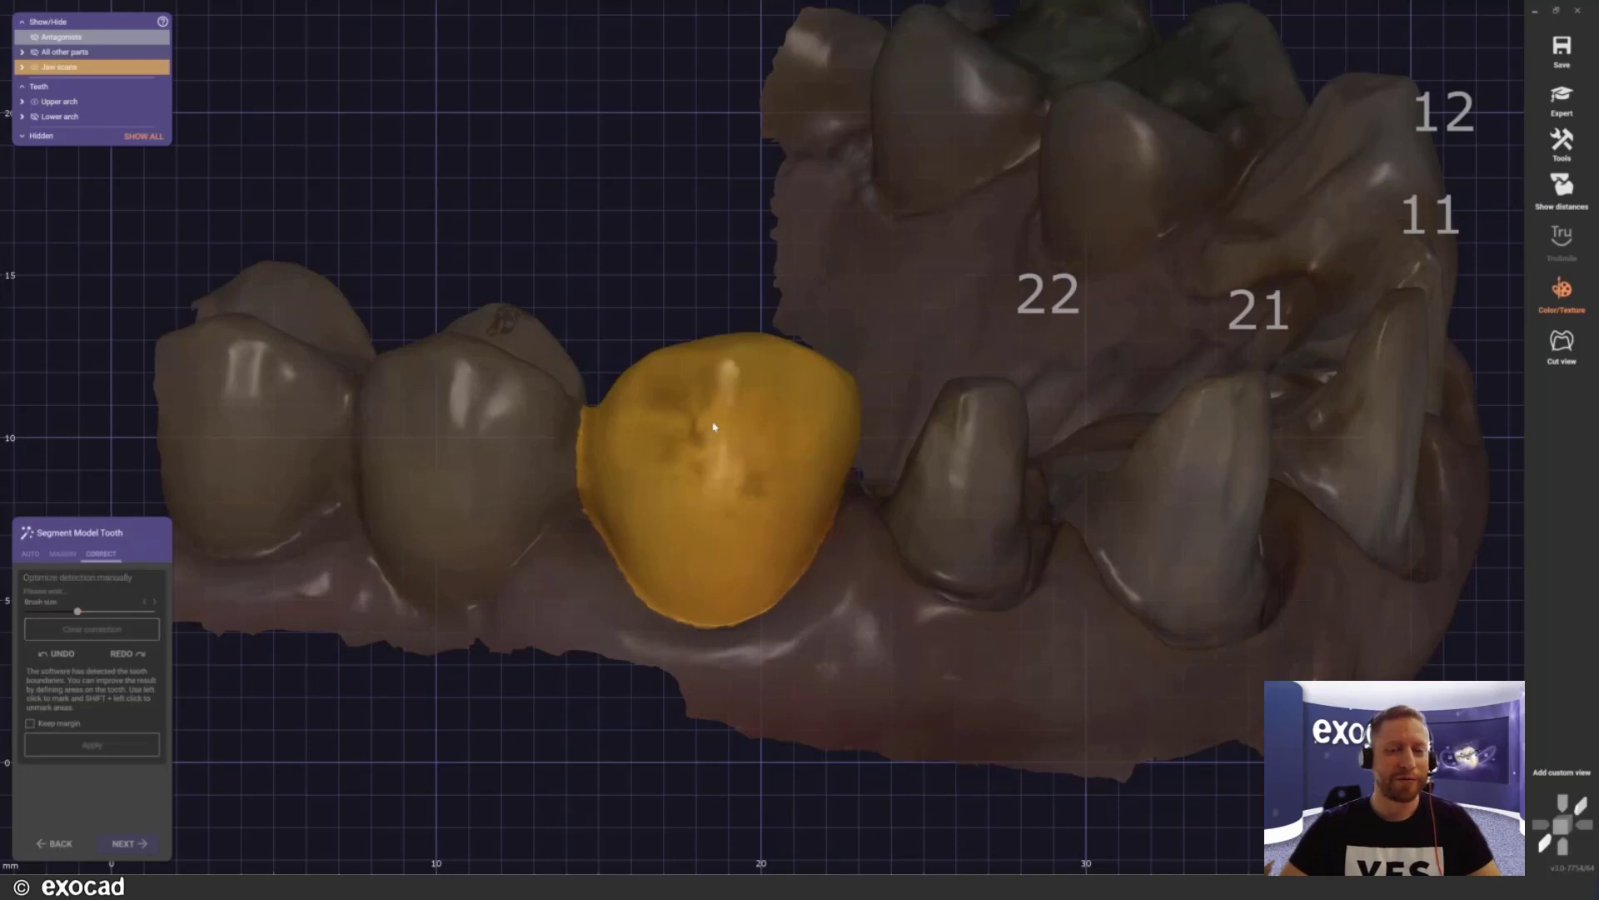
Step: Examine the insertion directions of the dies and, in the plateless model settings, the overall insertion axis from several sides
scroll(732, 404, "down", 3)
scroll(733, 404, "down", 3)
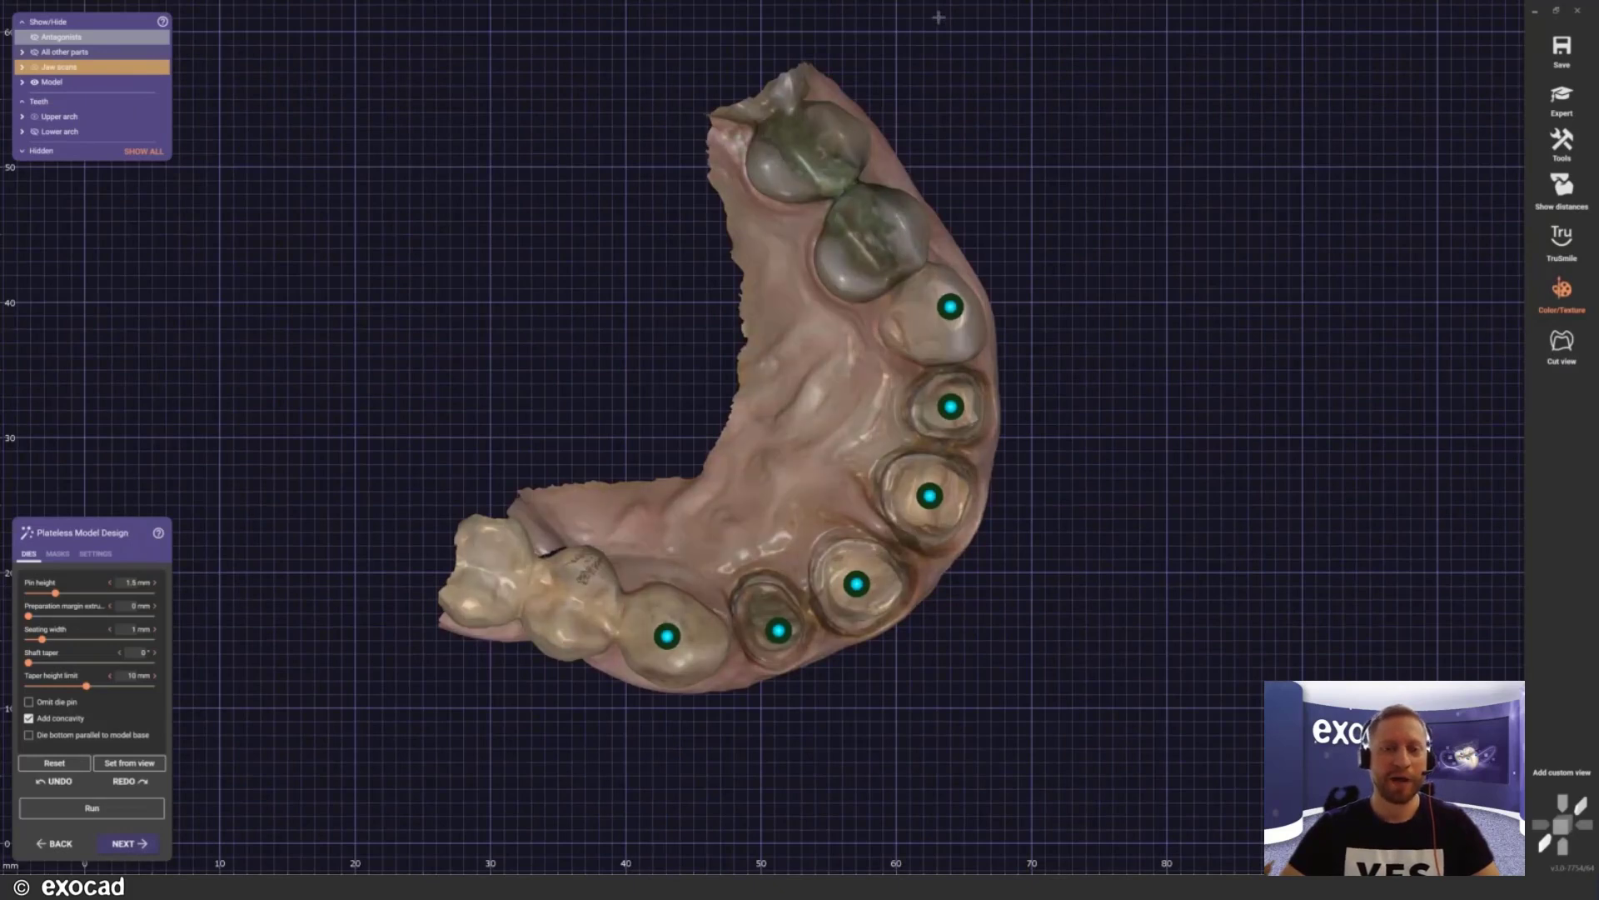
right_click_drag(938, 17, 937, 17)
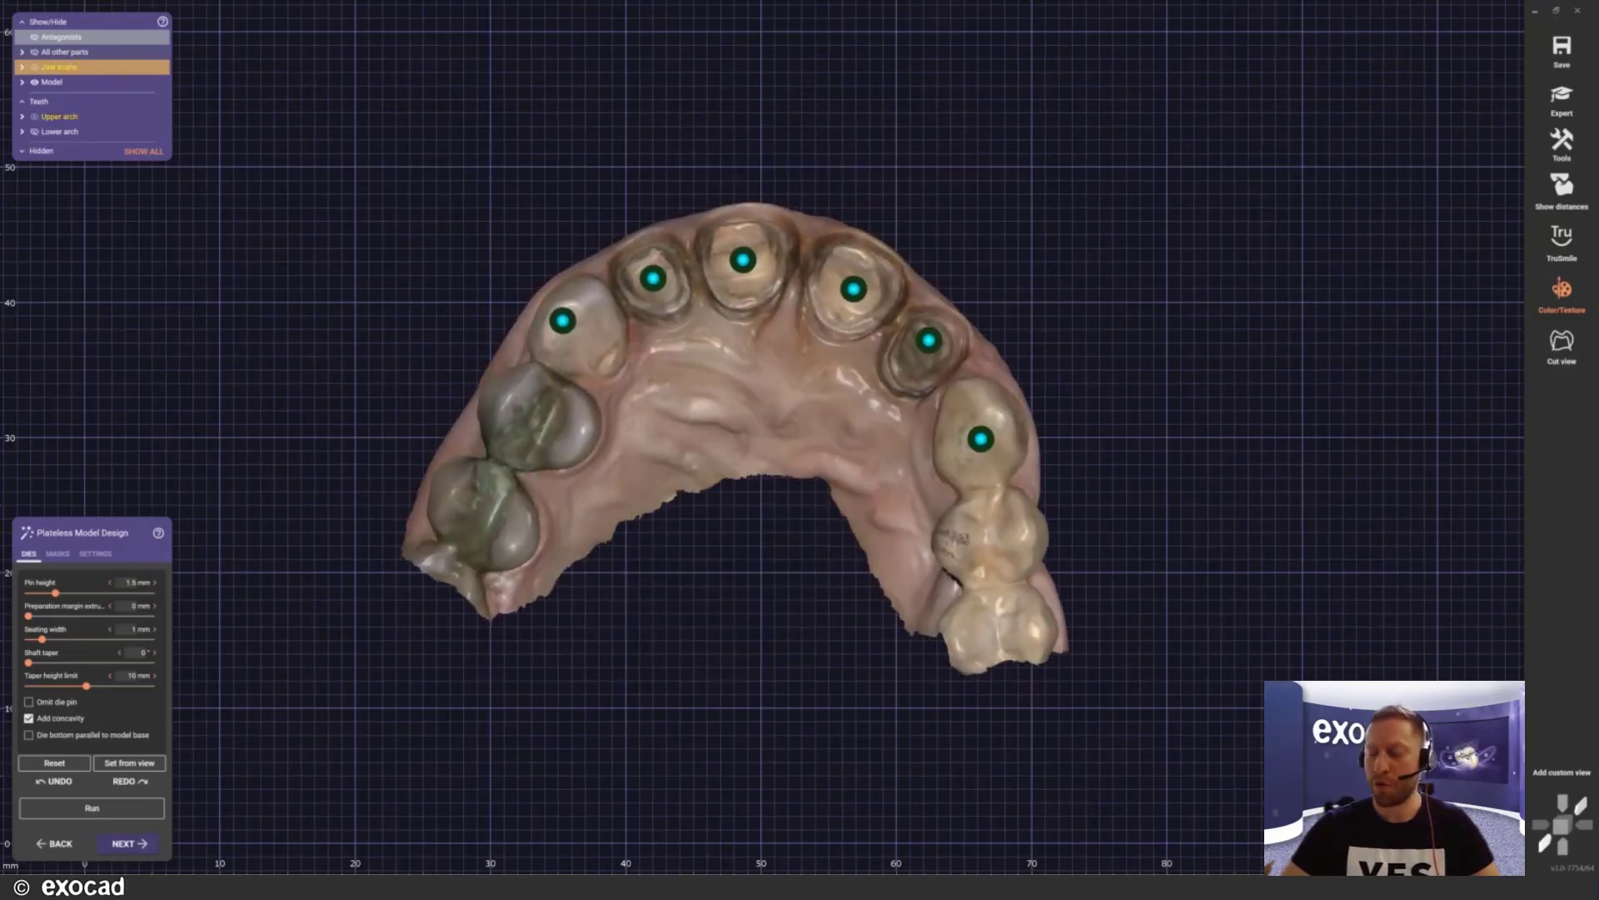
middle_click_drag(796, 236, 852, 223)
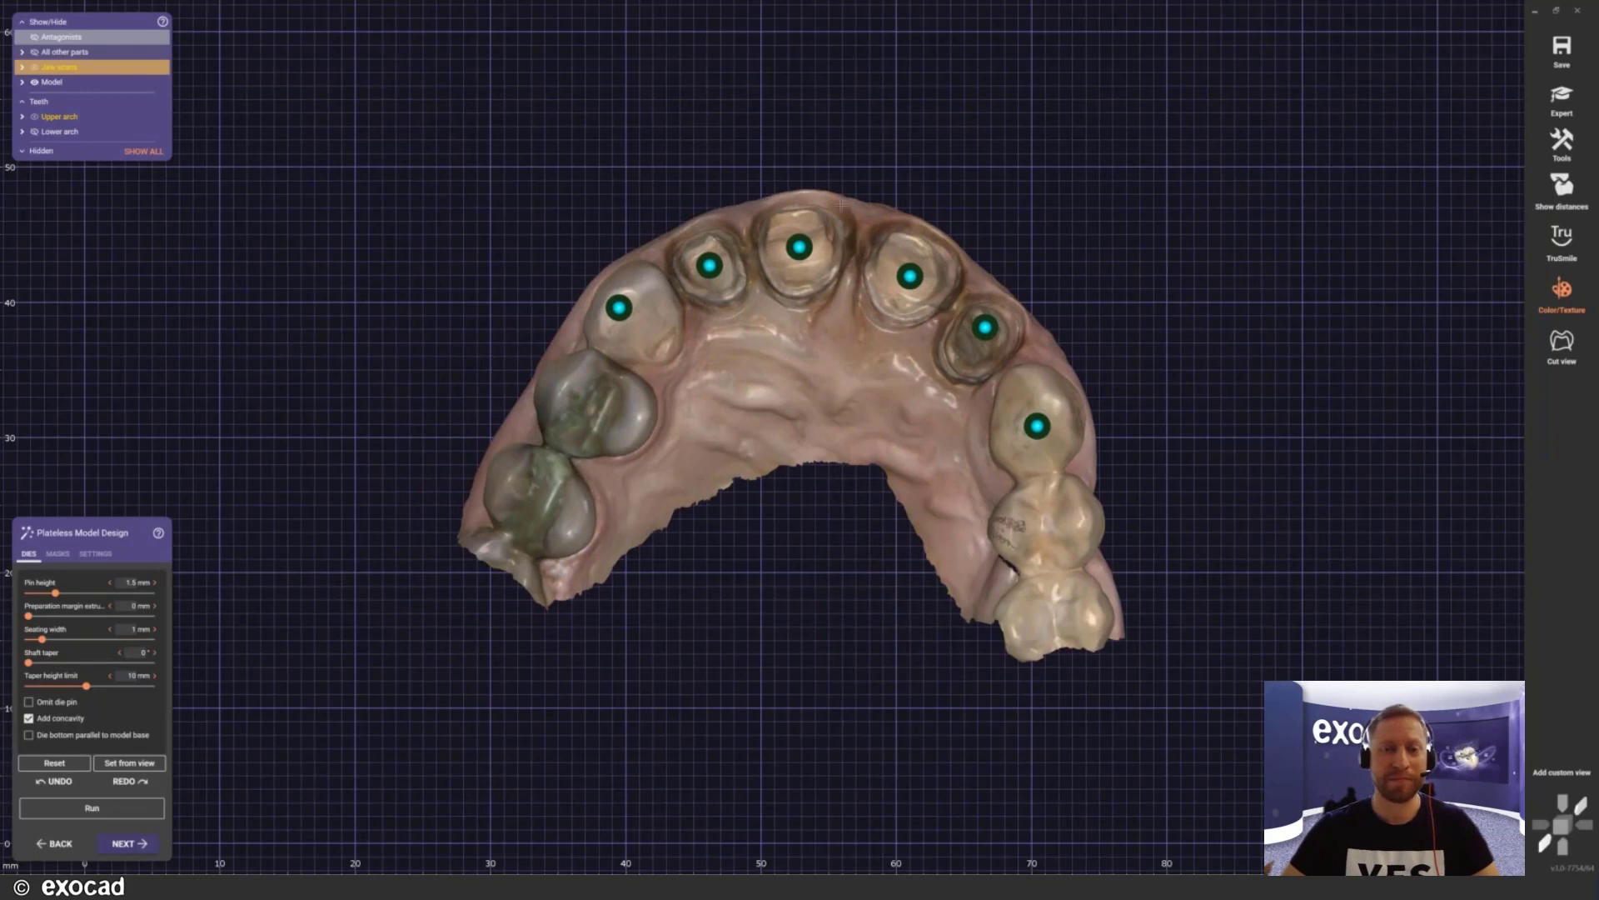
right_click_drag(842, 204, 534, 458)
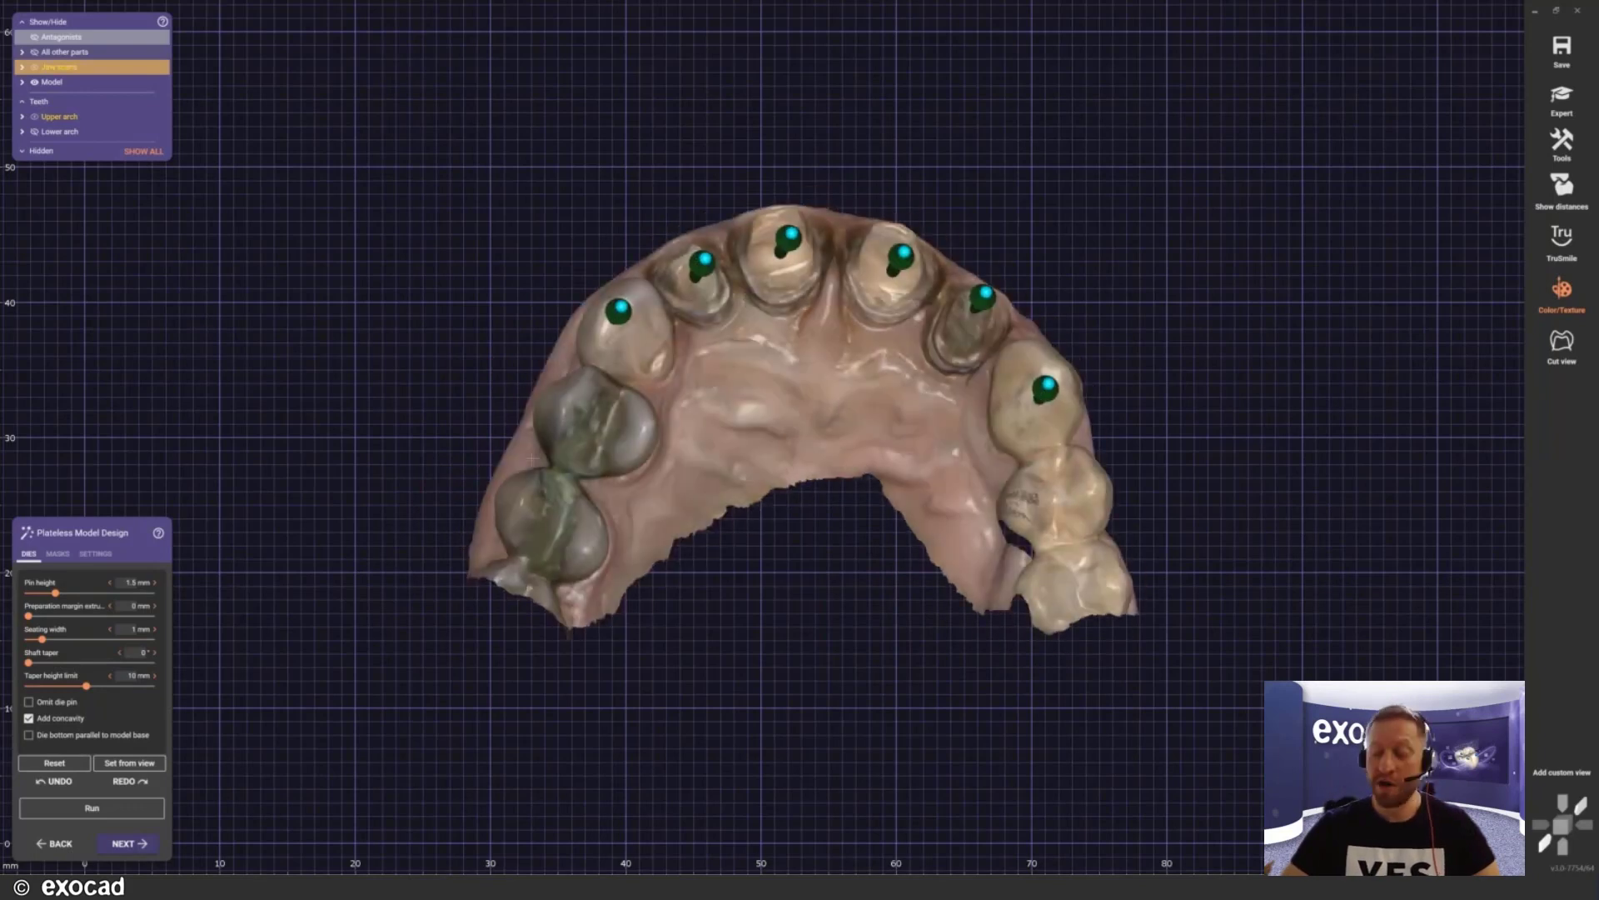
left_click(95, 554)
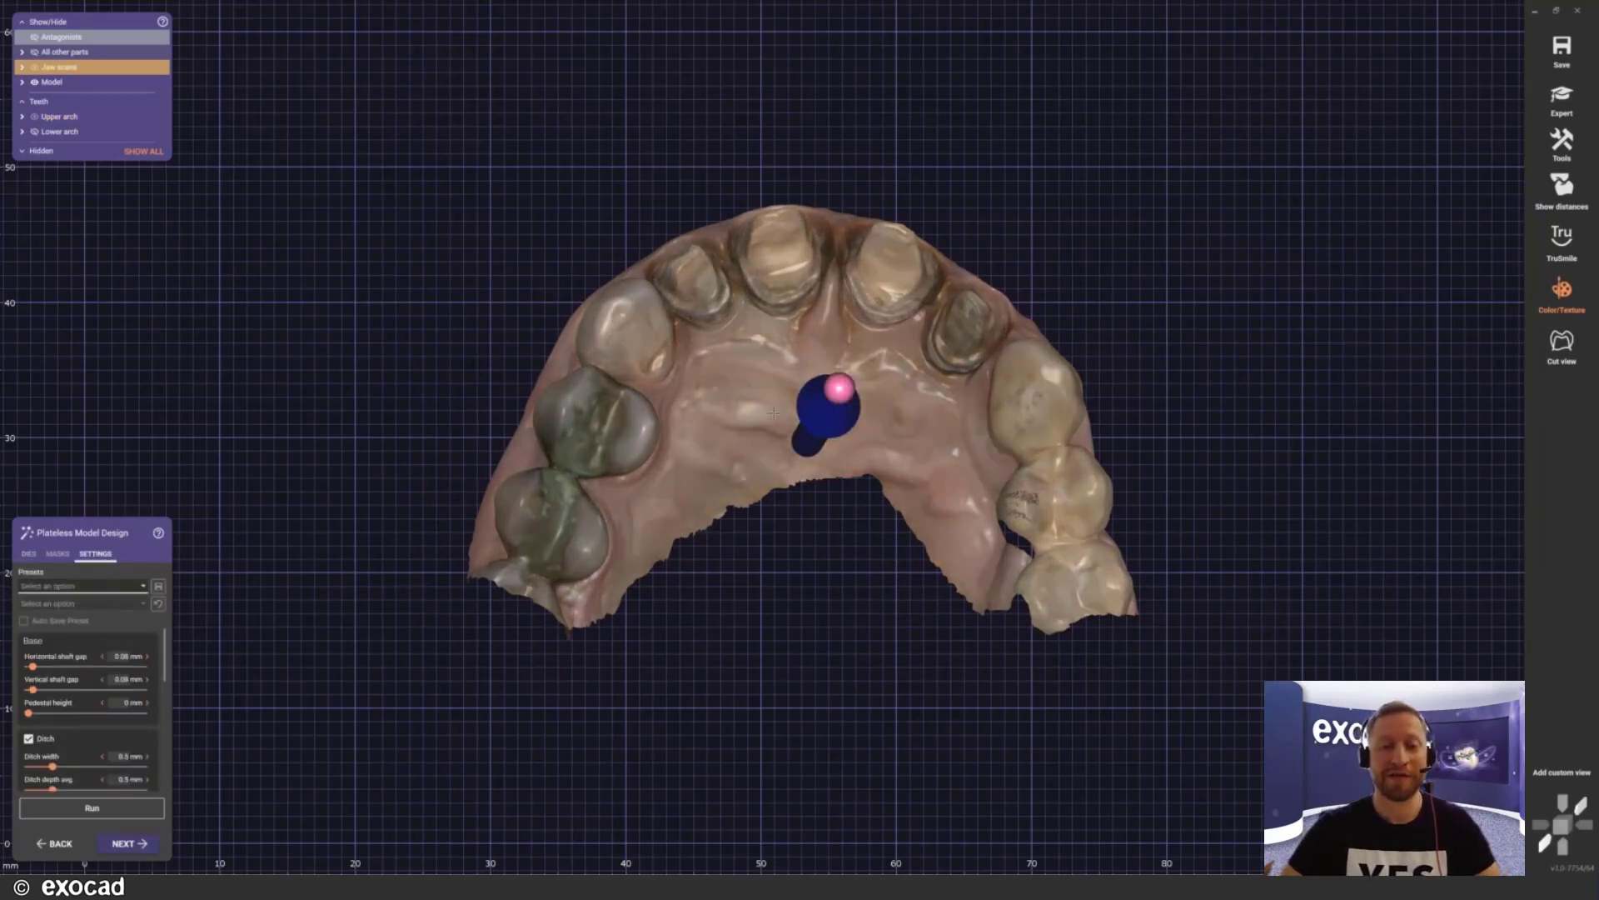
right_click_drag(792, 487, 778, 385)
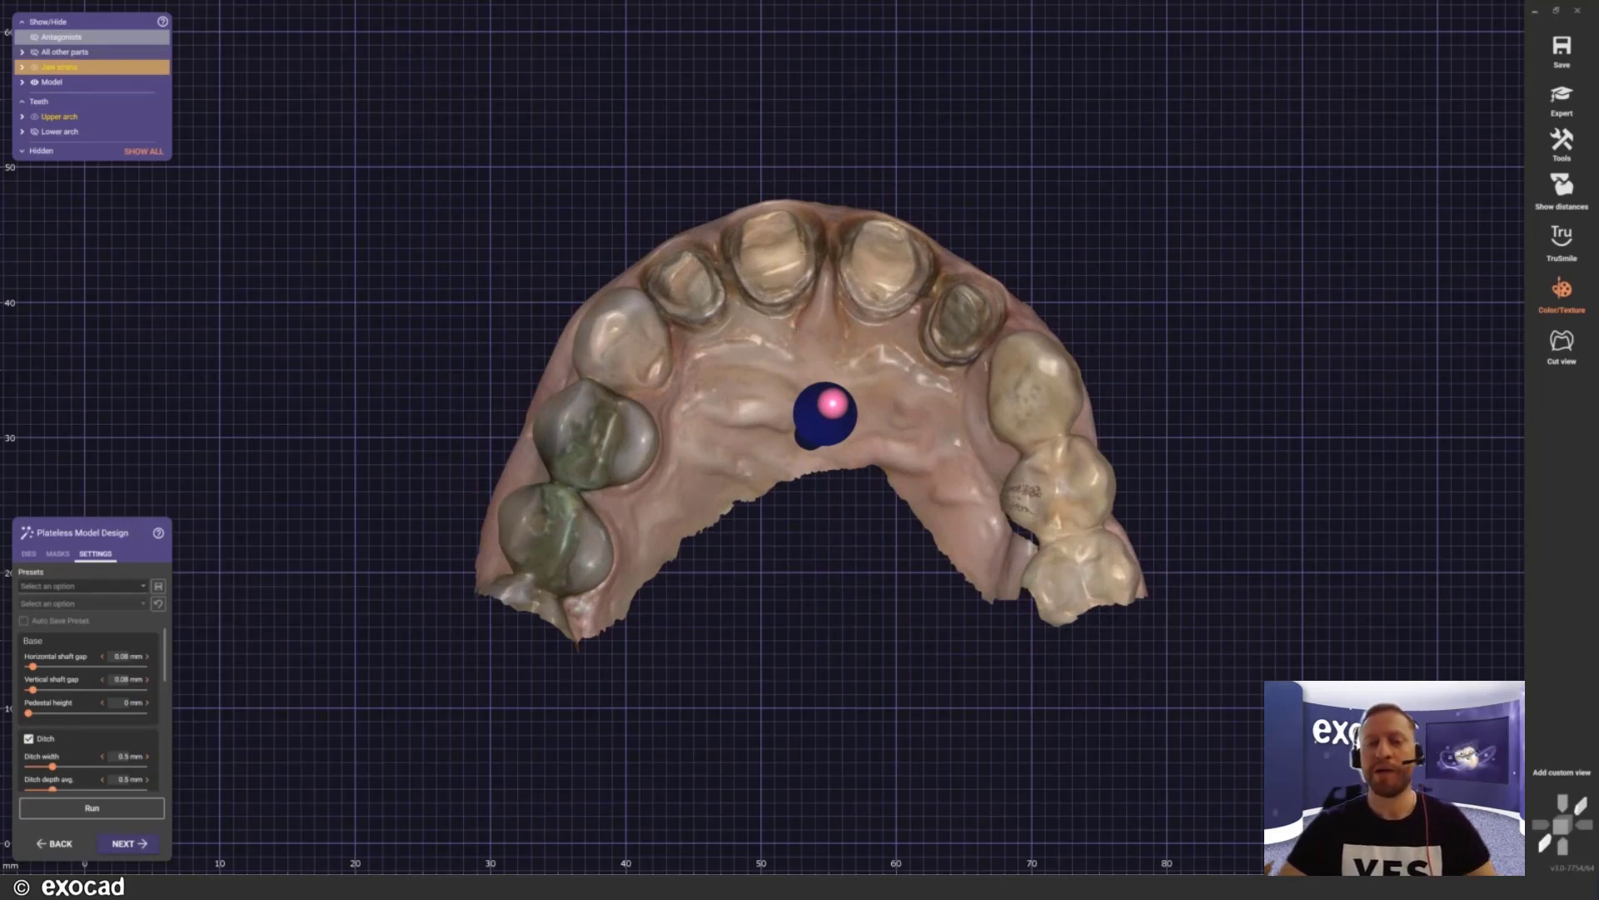
right_click_drag(805, 258, 966, 492)
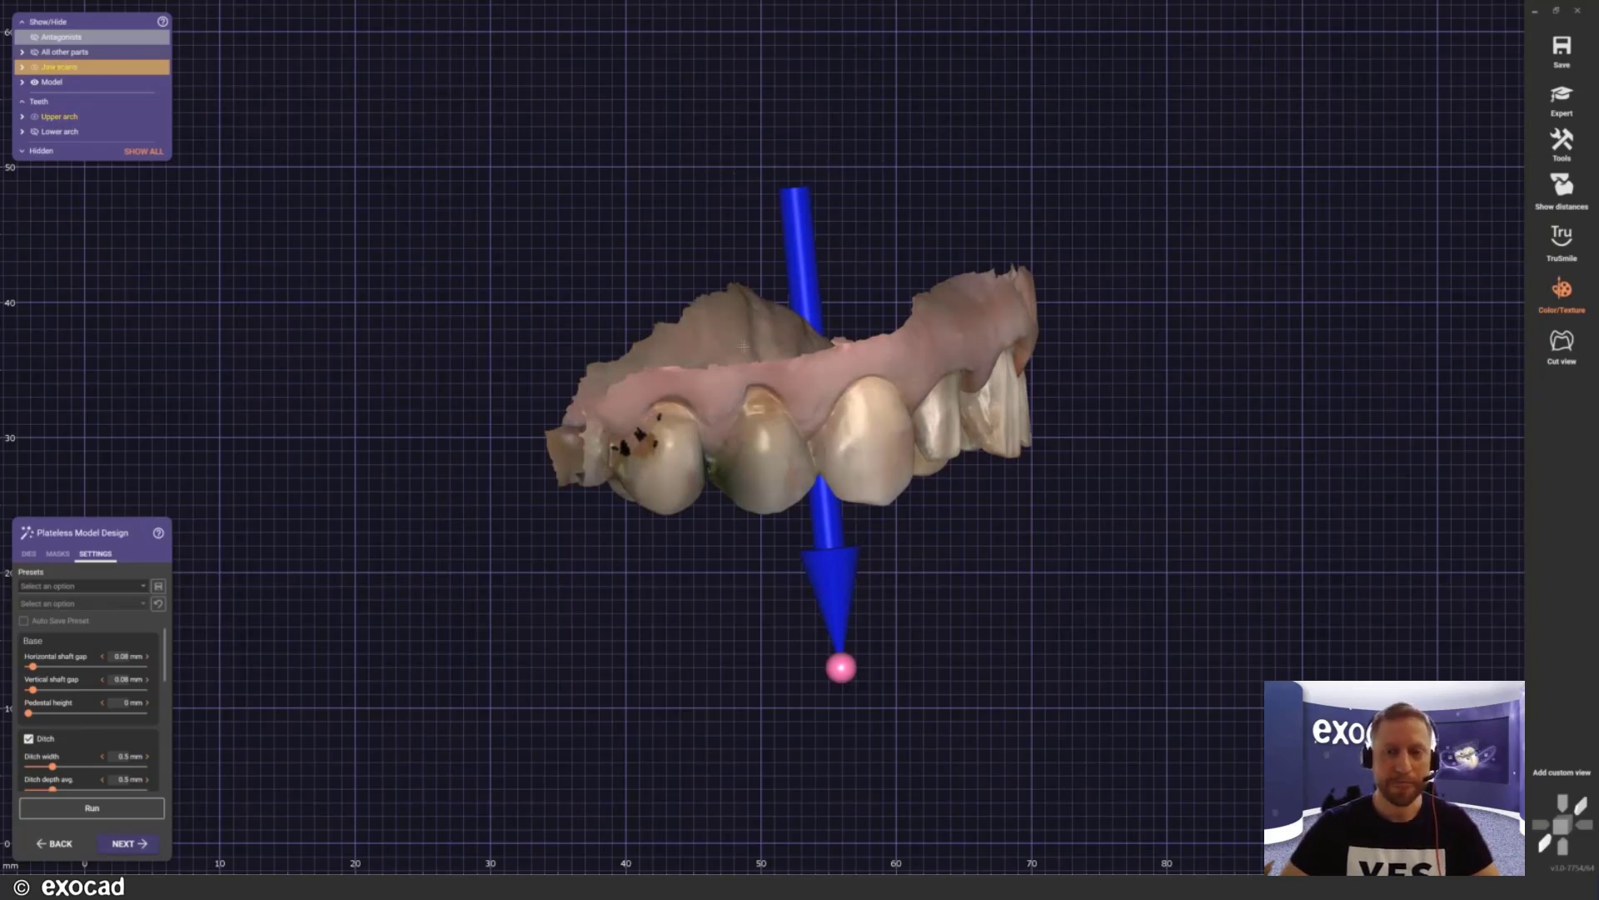
right_click_drag(763, 483, 748, 336)
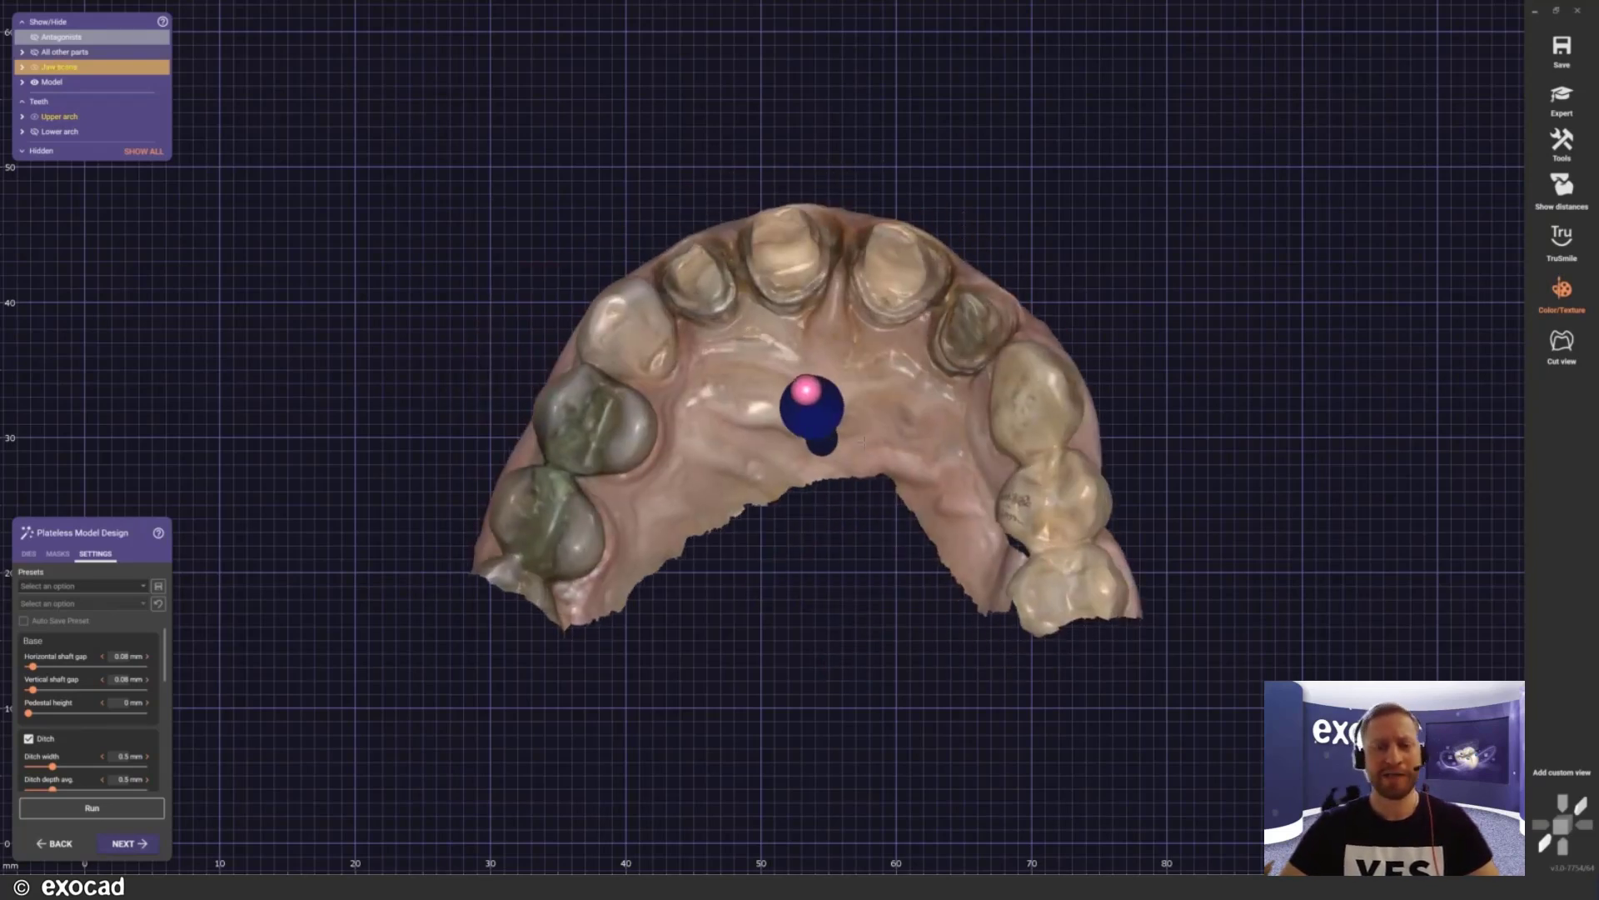
right_click_drag(896, 446, 556, 566)
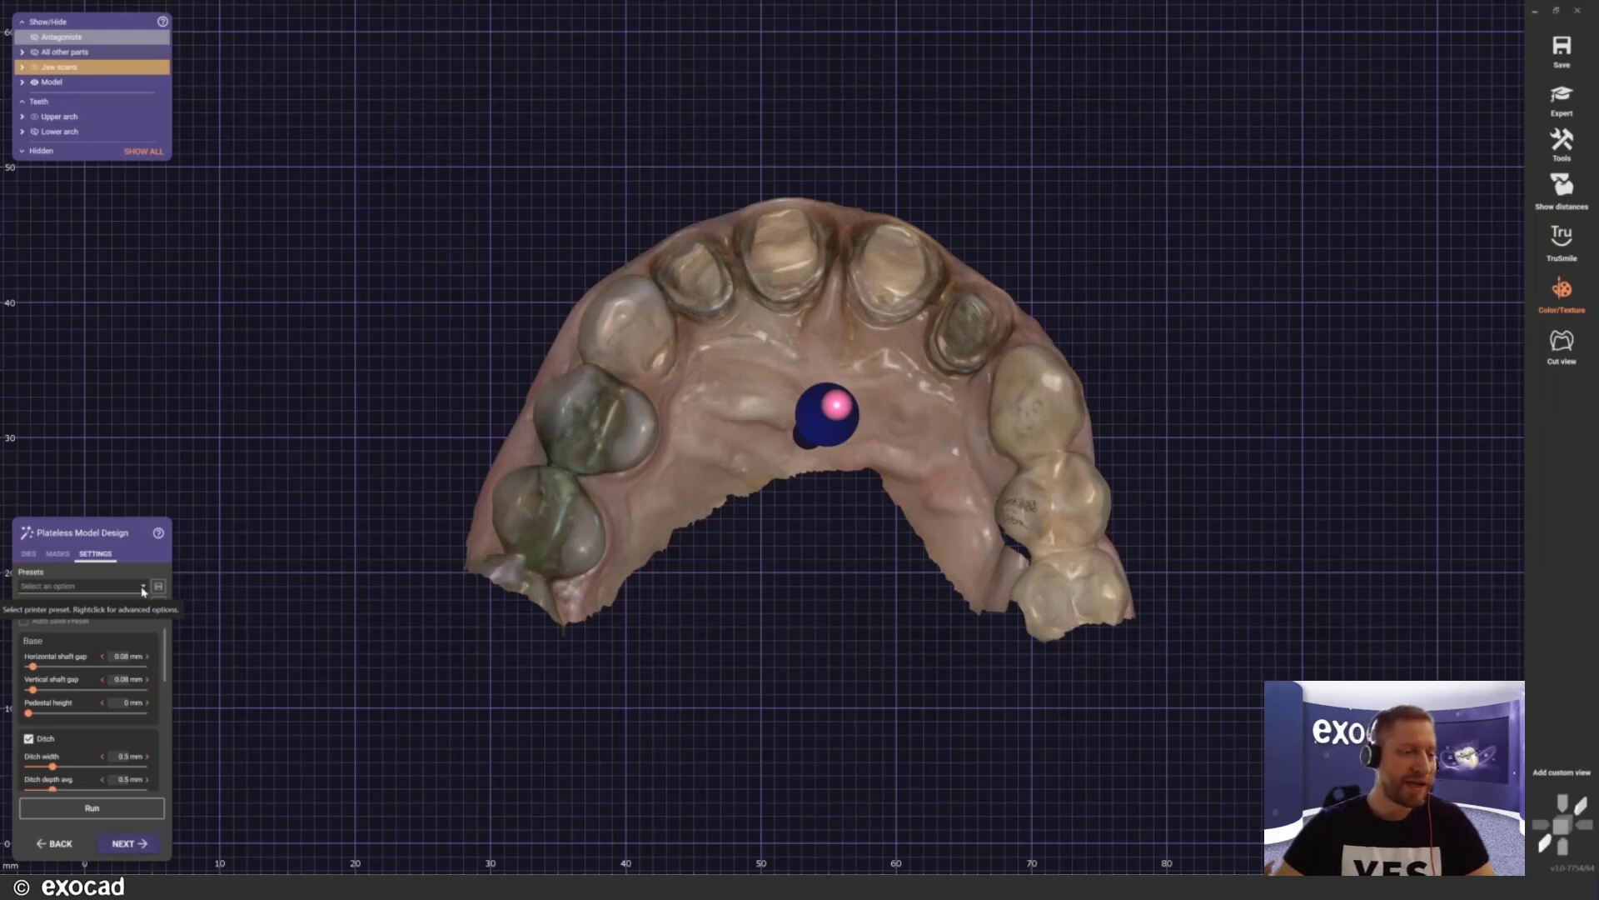
Step: Apply the ASIGA - Max UV printer preset with DentaMODEL resin and review its ditch and pin groove settings
left_click(144, 587)
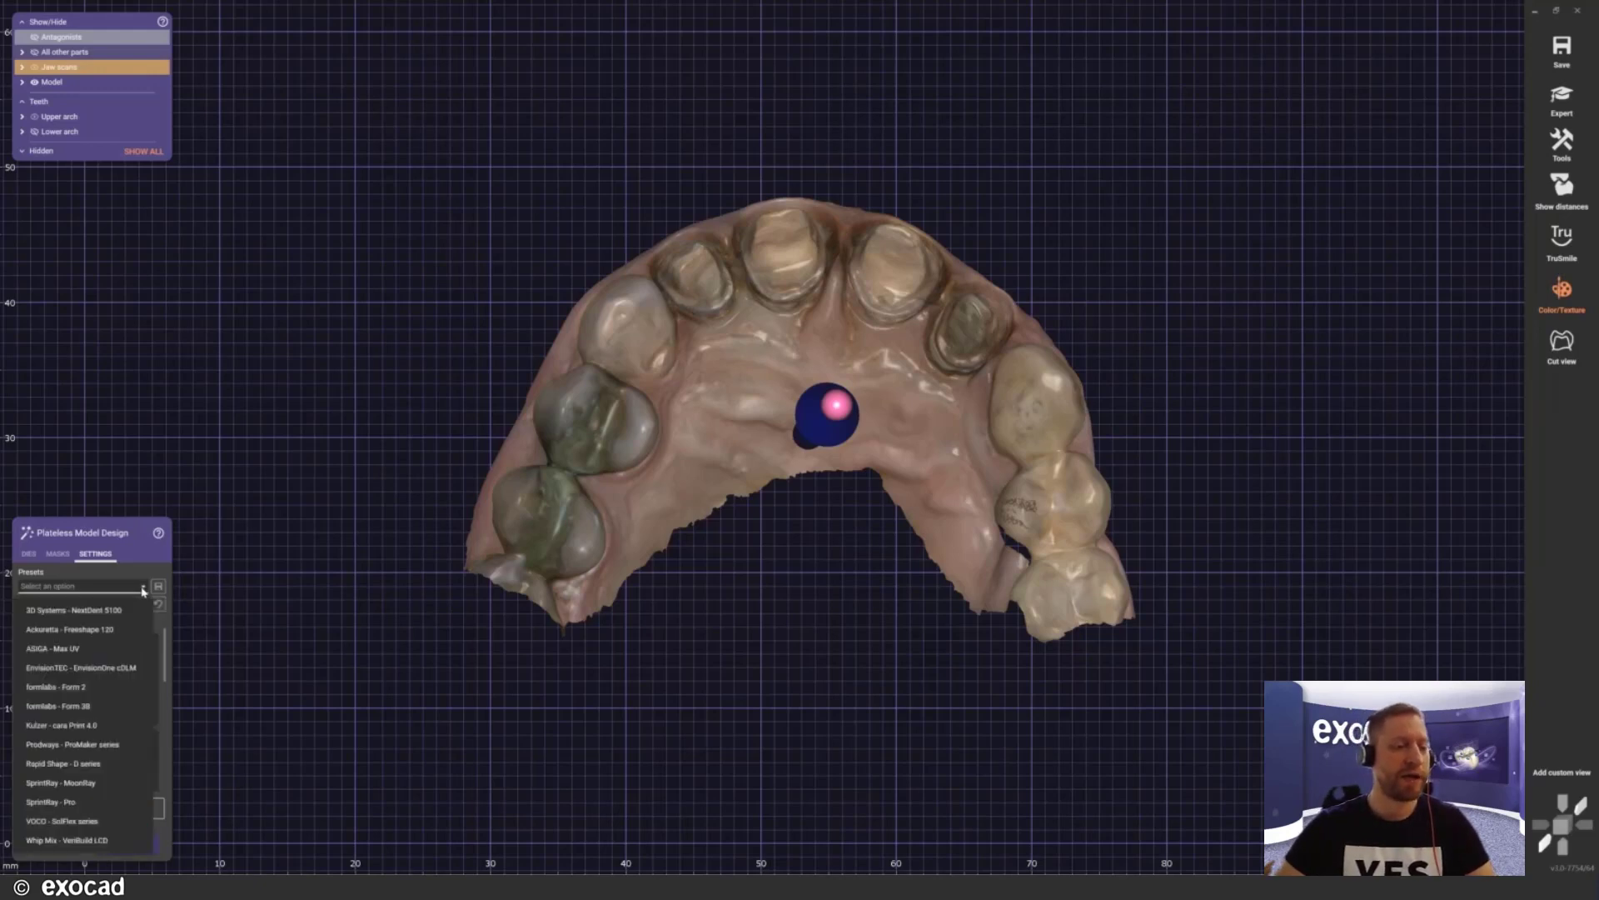
left_click(82, 649)
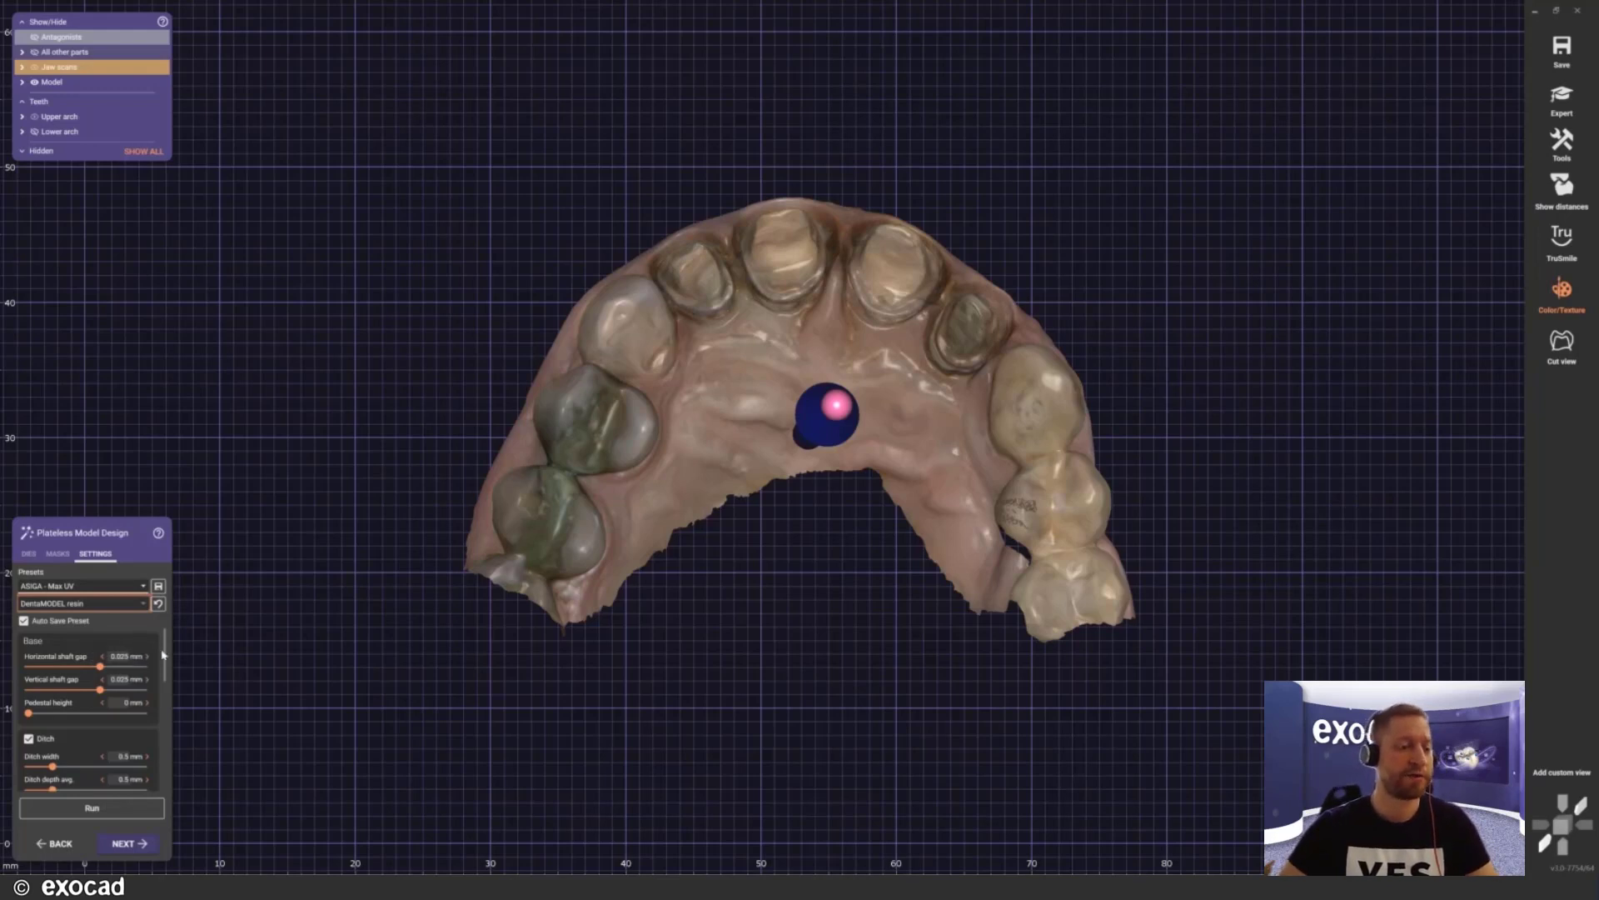
mouse_move(167, 652)
left_mouse_down()
mouse_move(175, 758)
mouse_move(158, 648)
left_mouse_up()
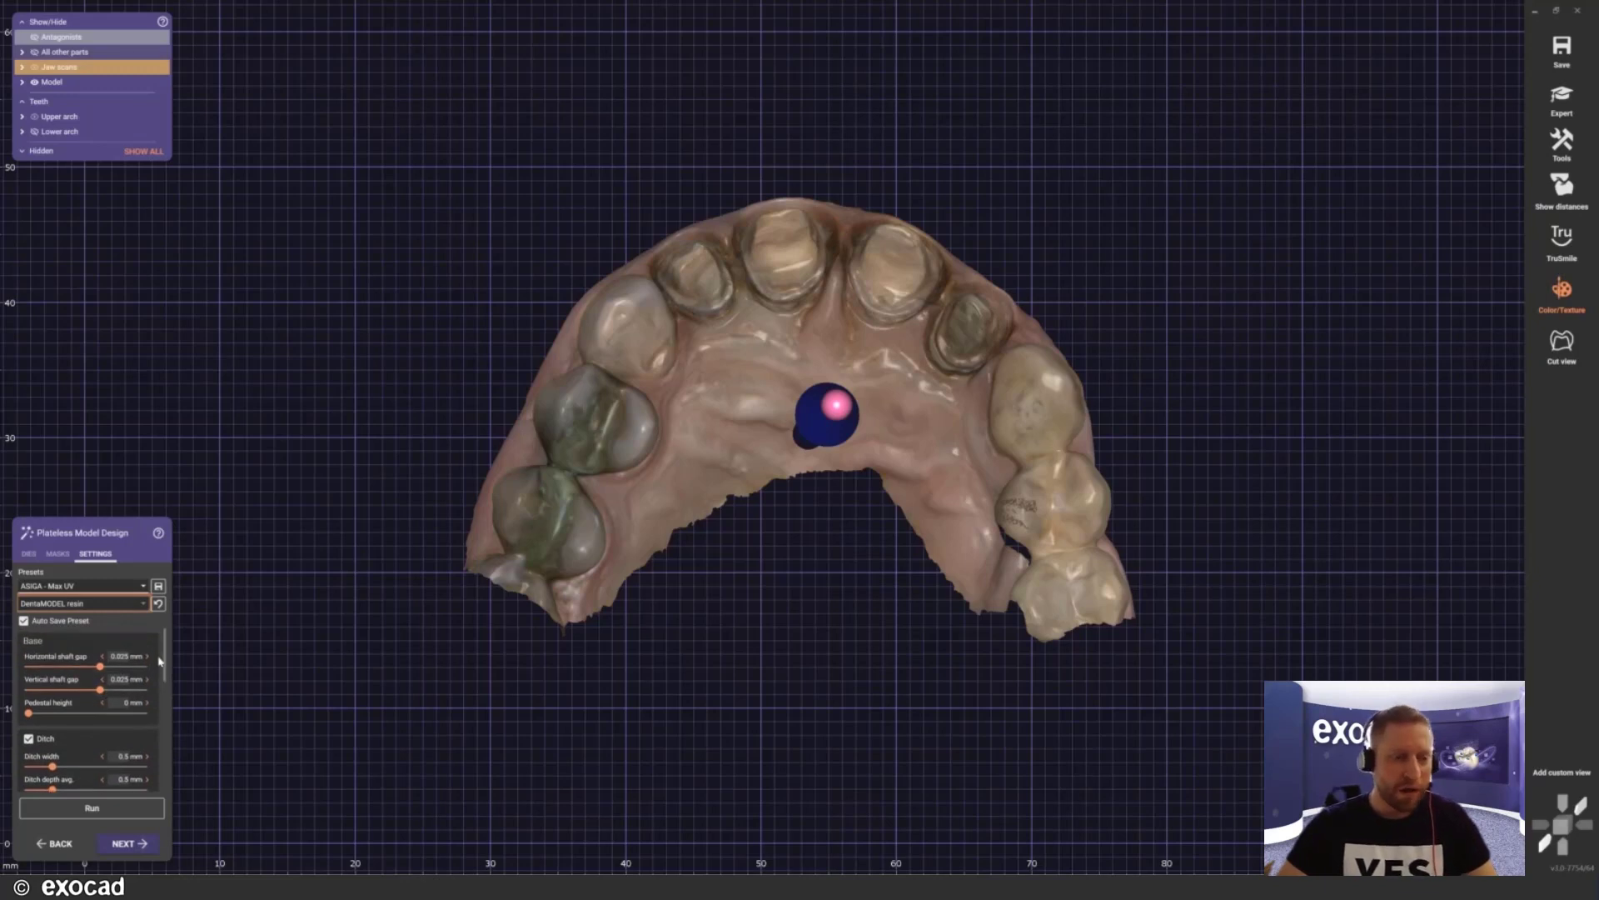
left_click_drag(159, 662, 163, 685)
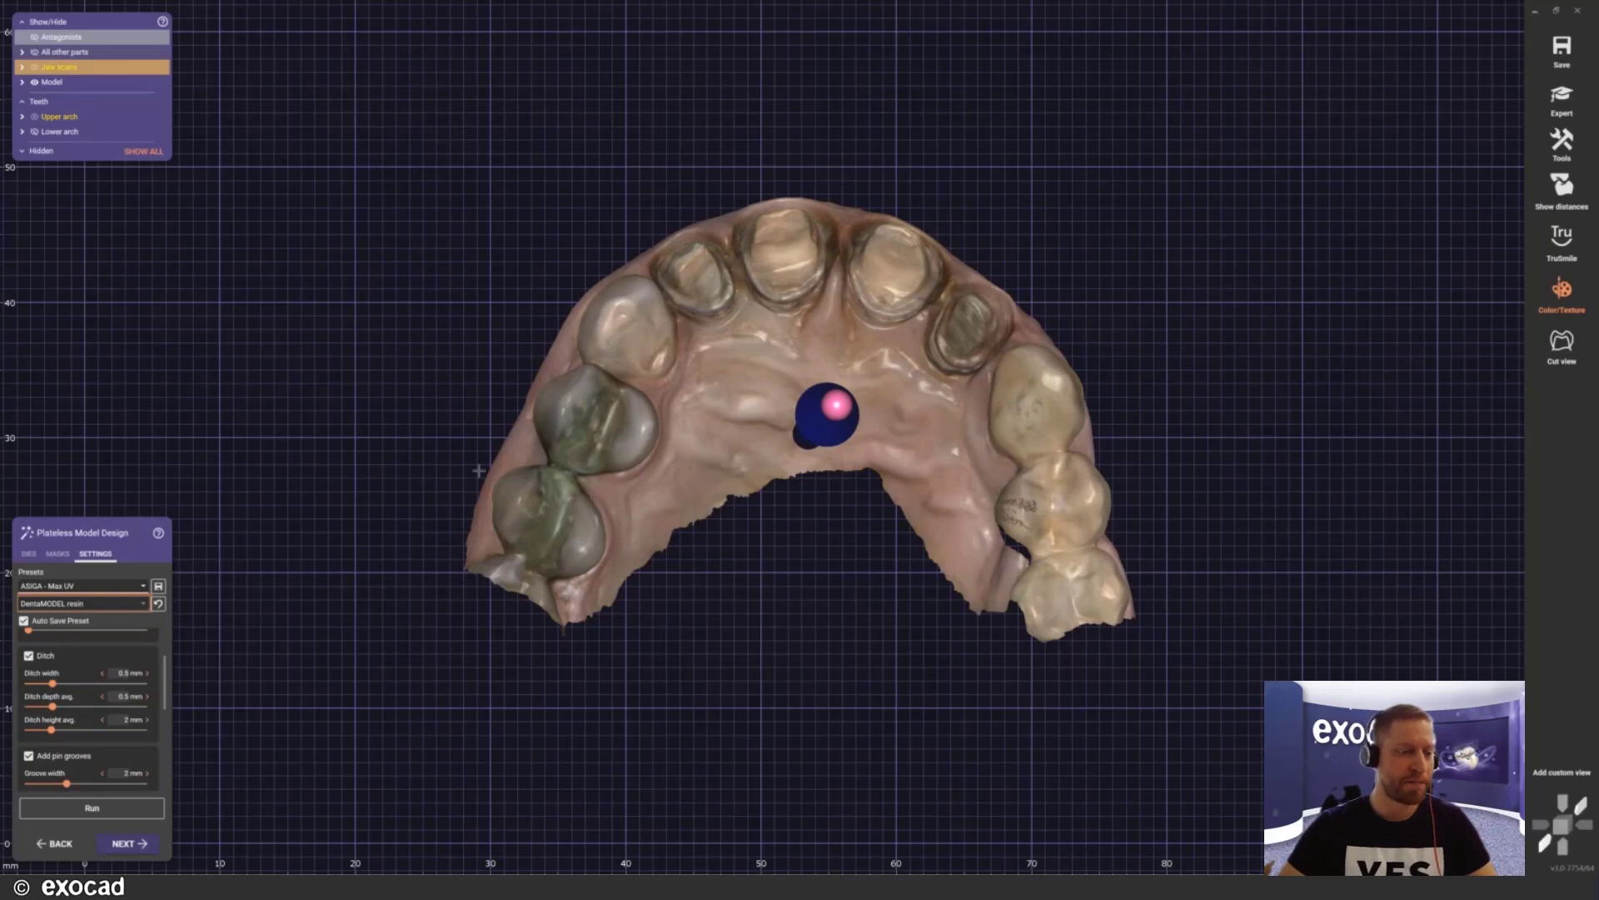
Step: Review the pin groove, hollow model and milling anticipation settings of the plateless model
left_click_drag(165, 679, 167, 712)
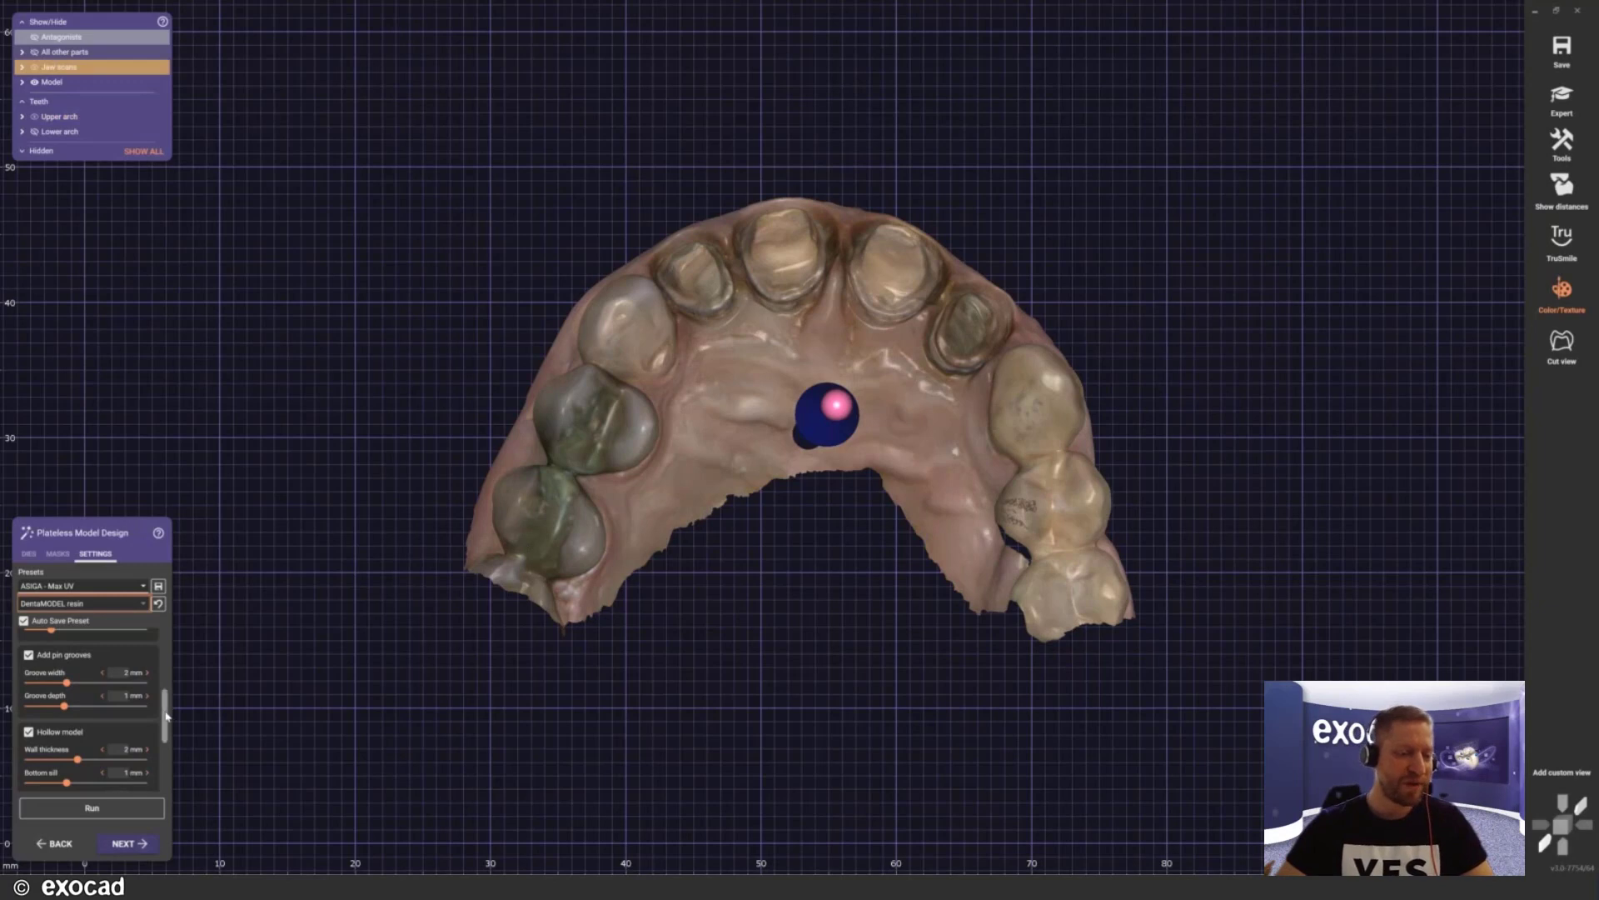
left_click_drag(167, 718, 170, 751)
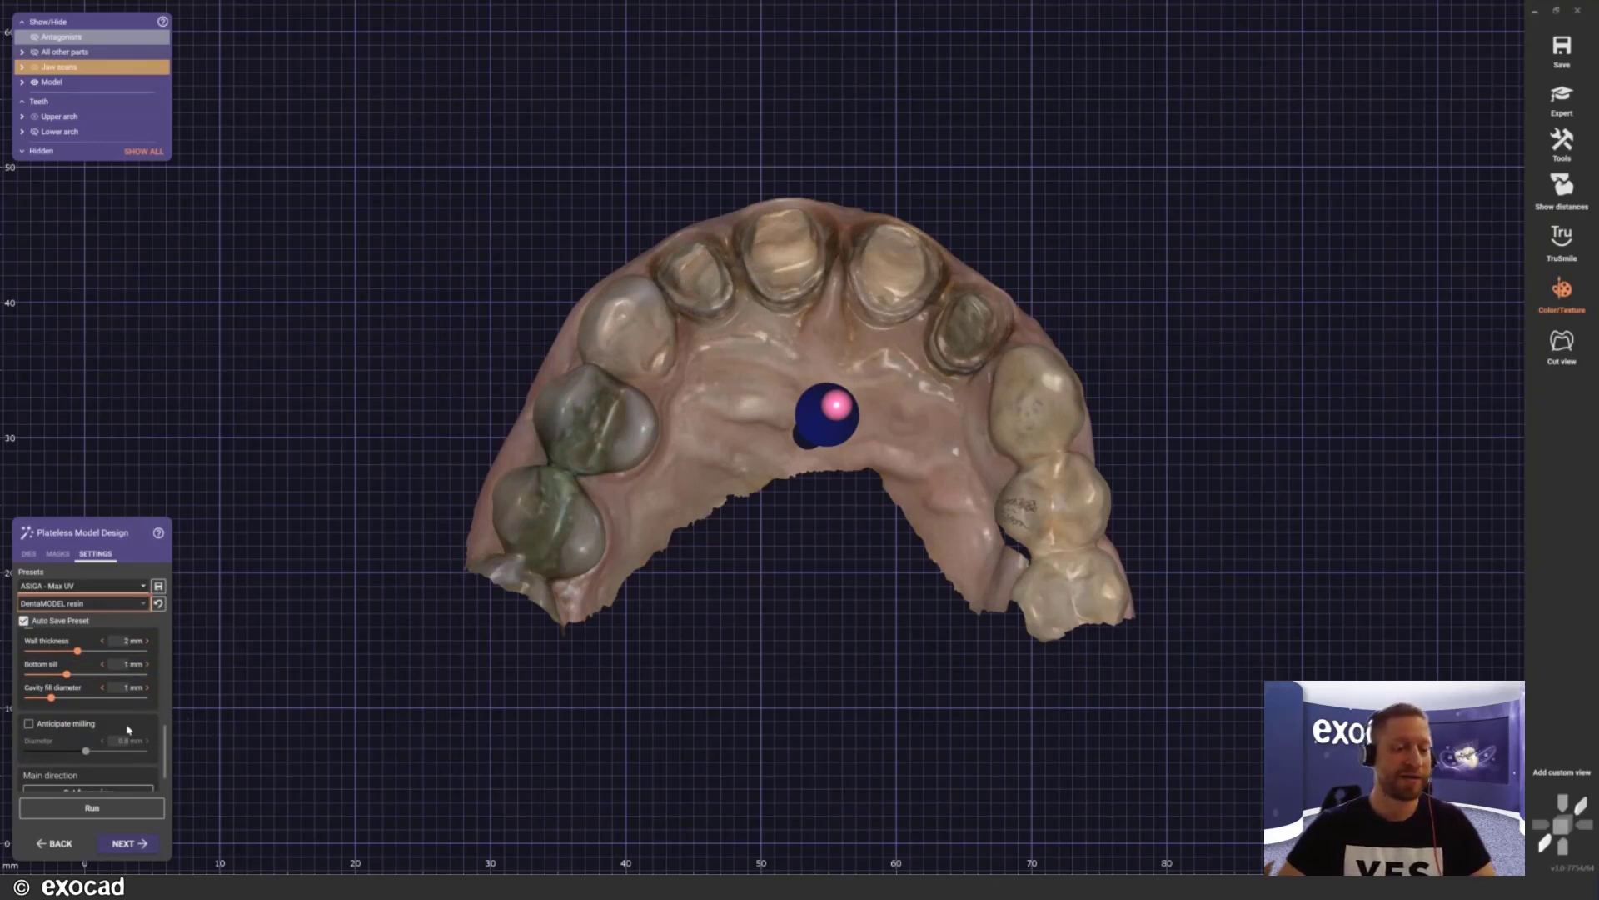
left_click_drag(165, 750, 163, 694)
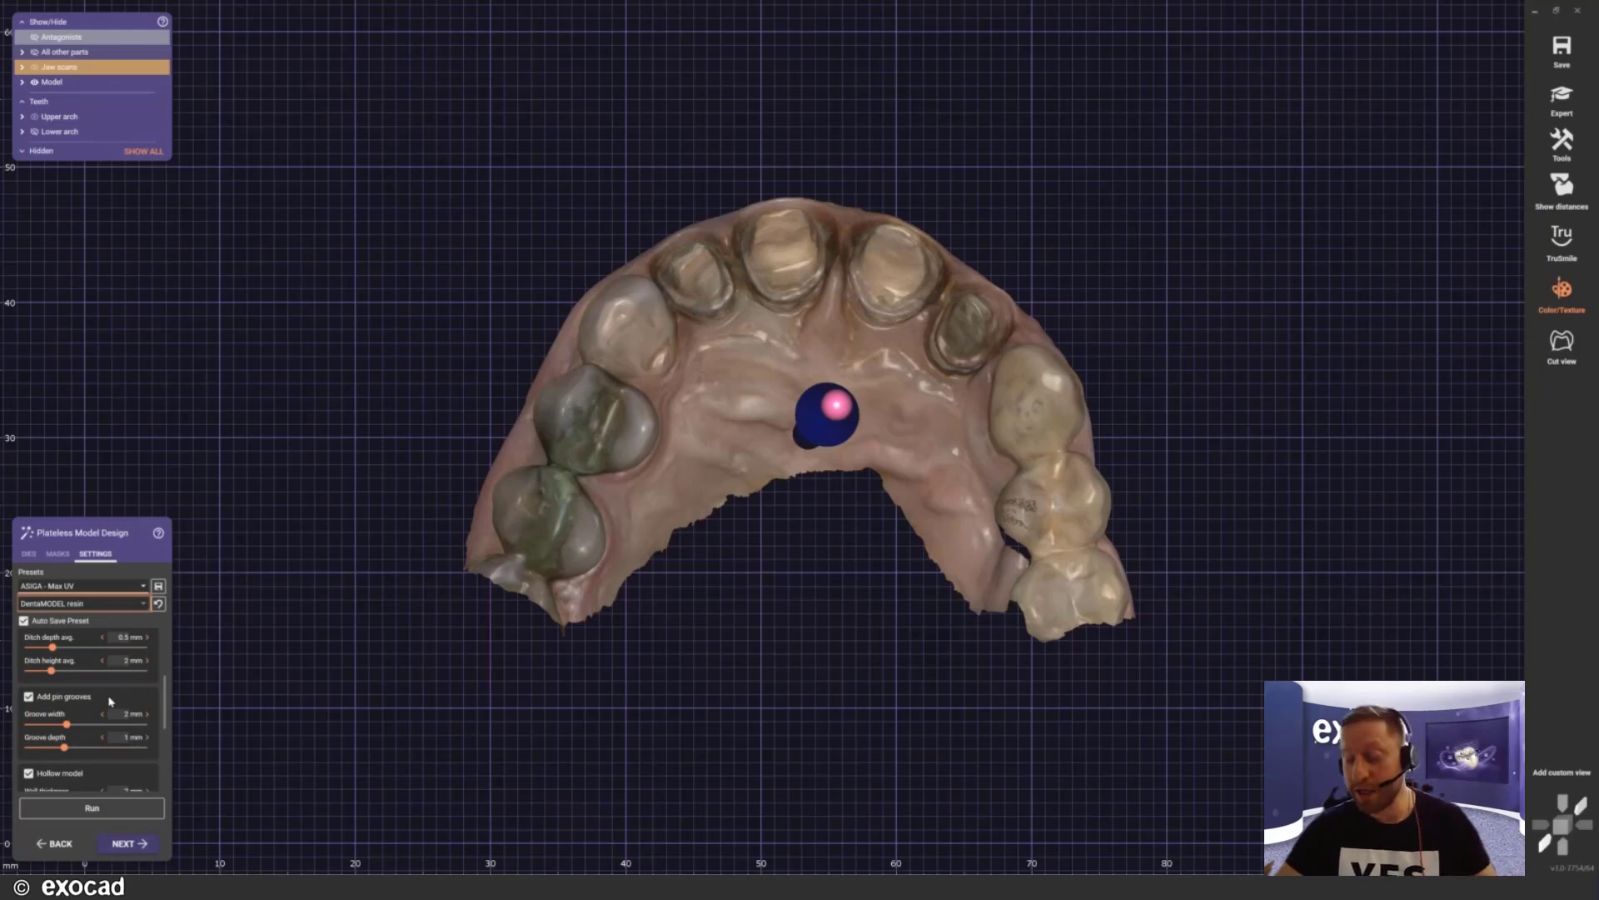
right_click(89, 586)
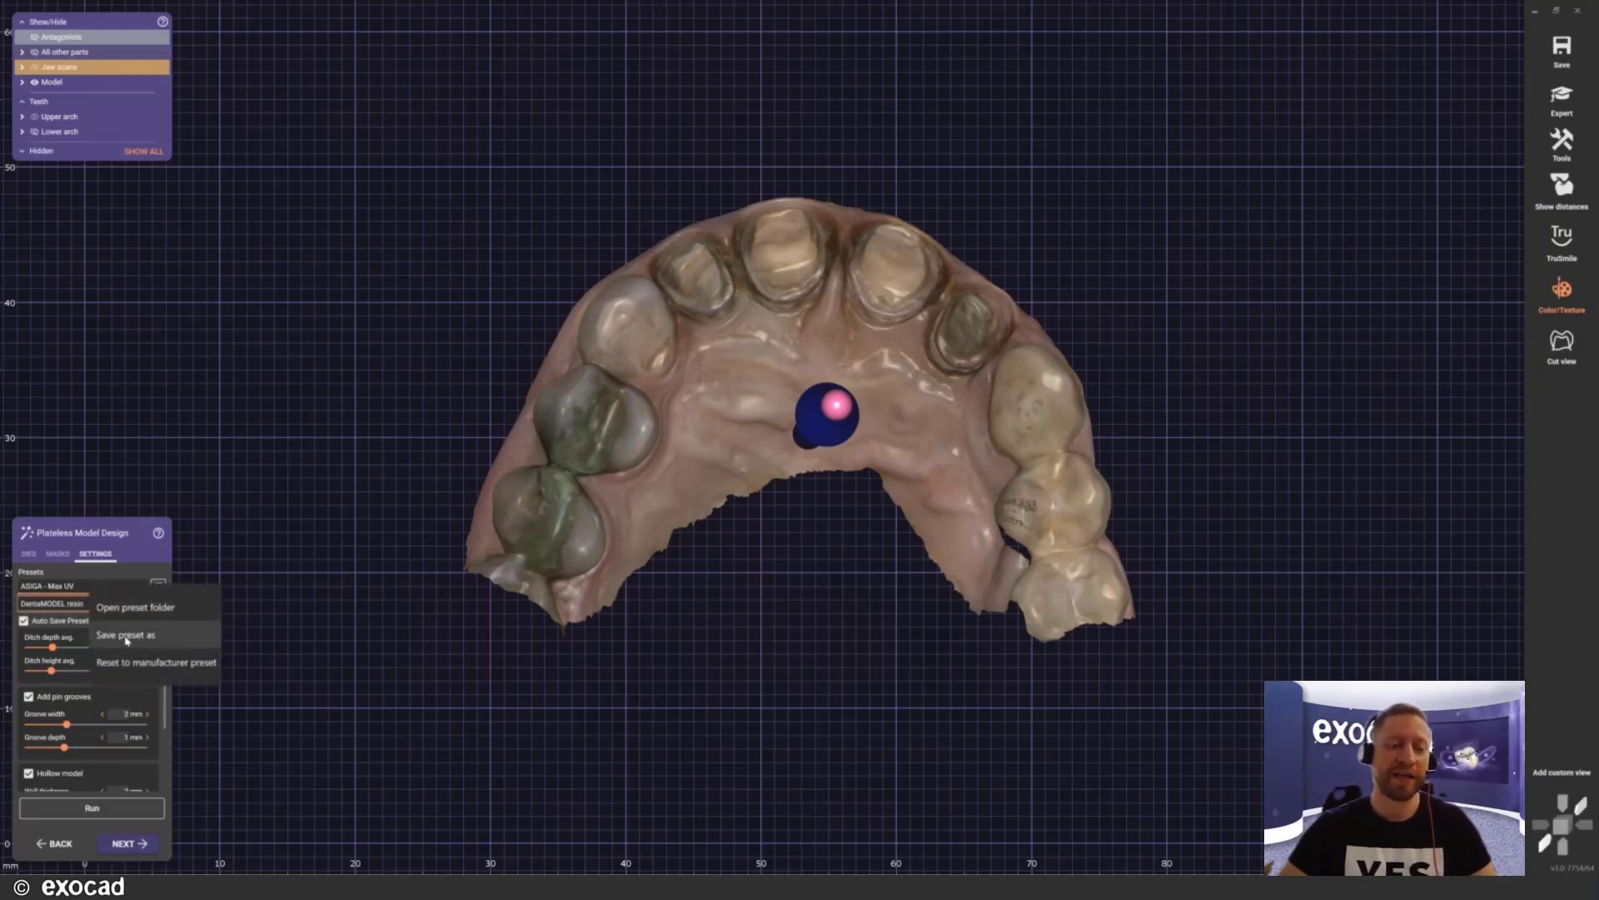
left_click(125, 635)
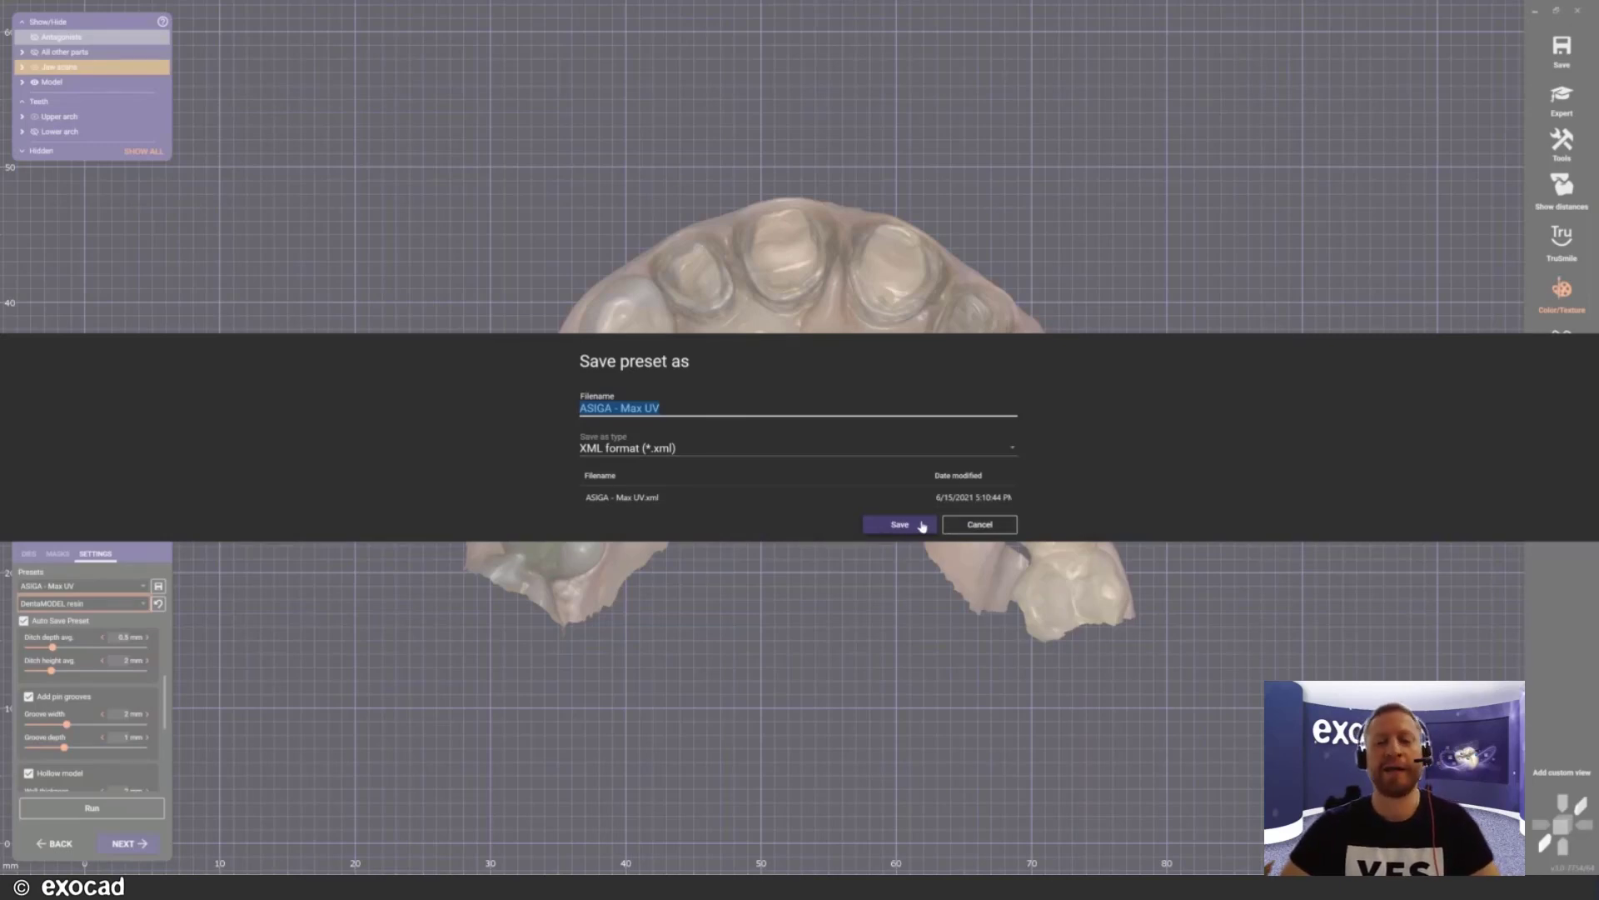
left_click(962, 527)
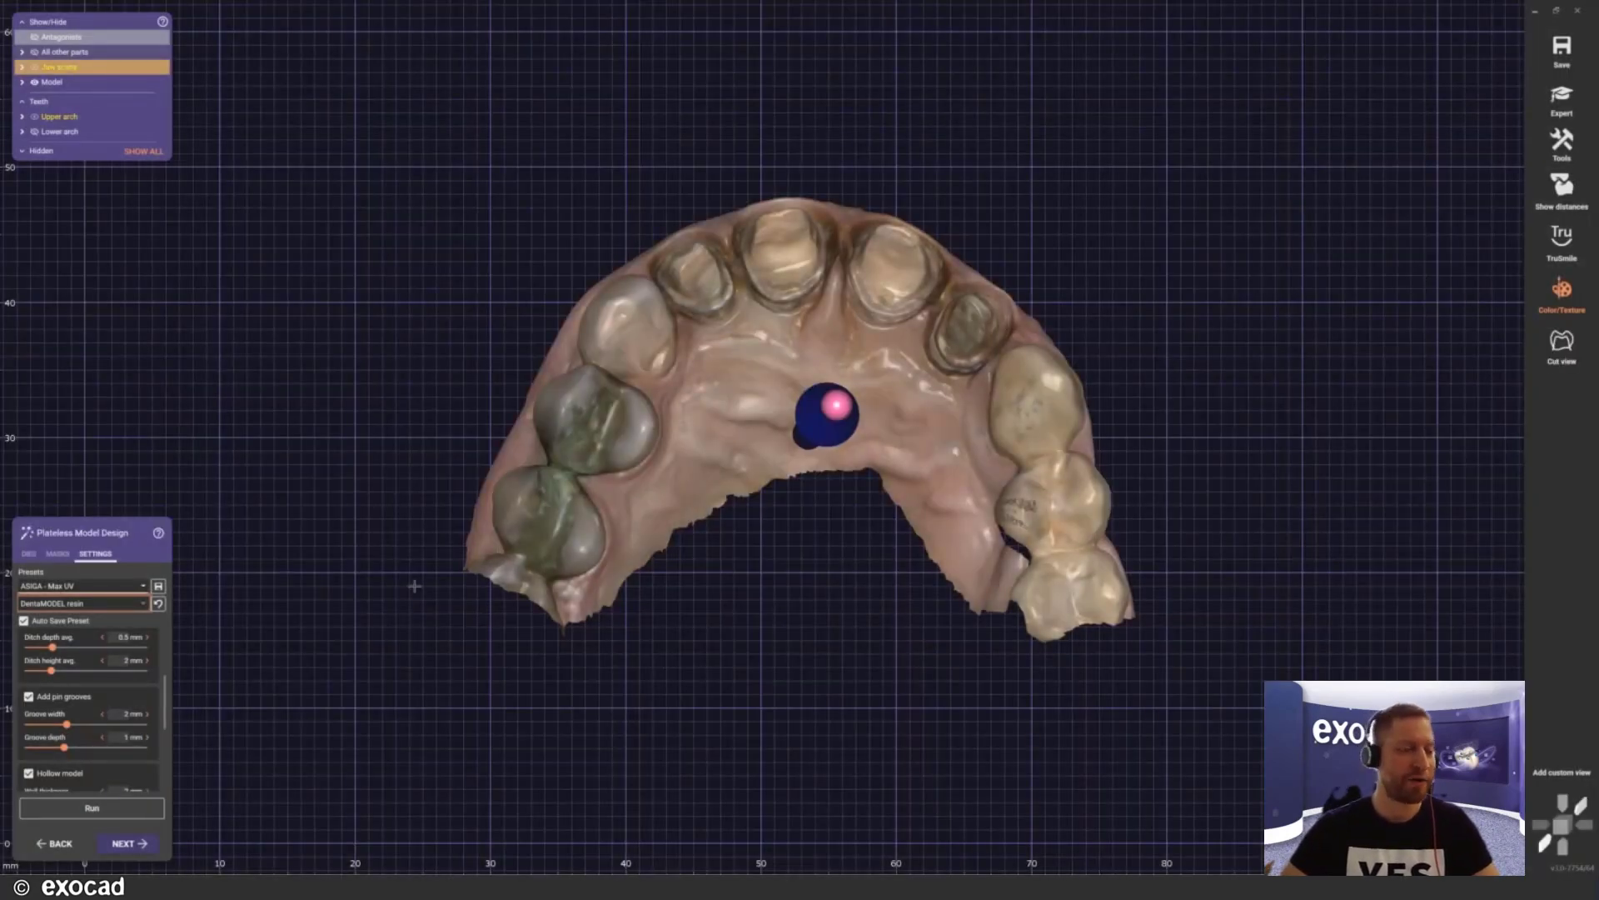
Step: In the die settings, individually adjust the insertion directions of three prepared front-tooth dies
left_click(30, 554)
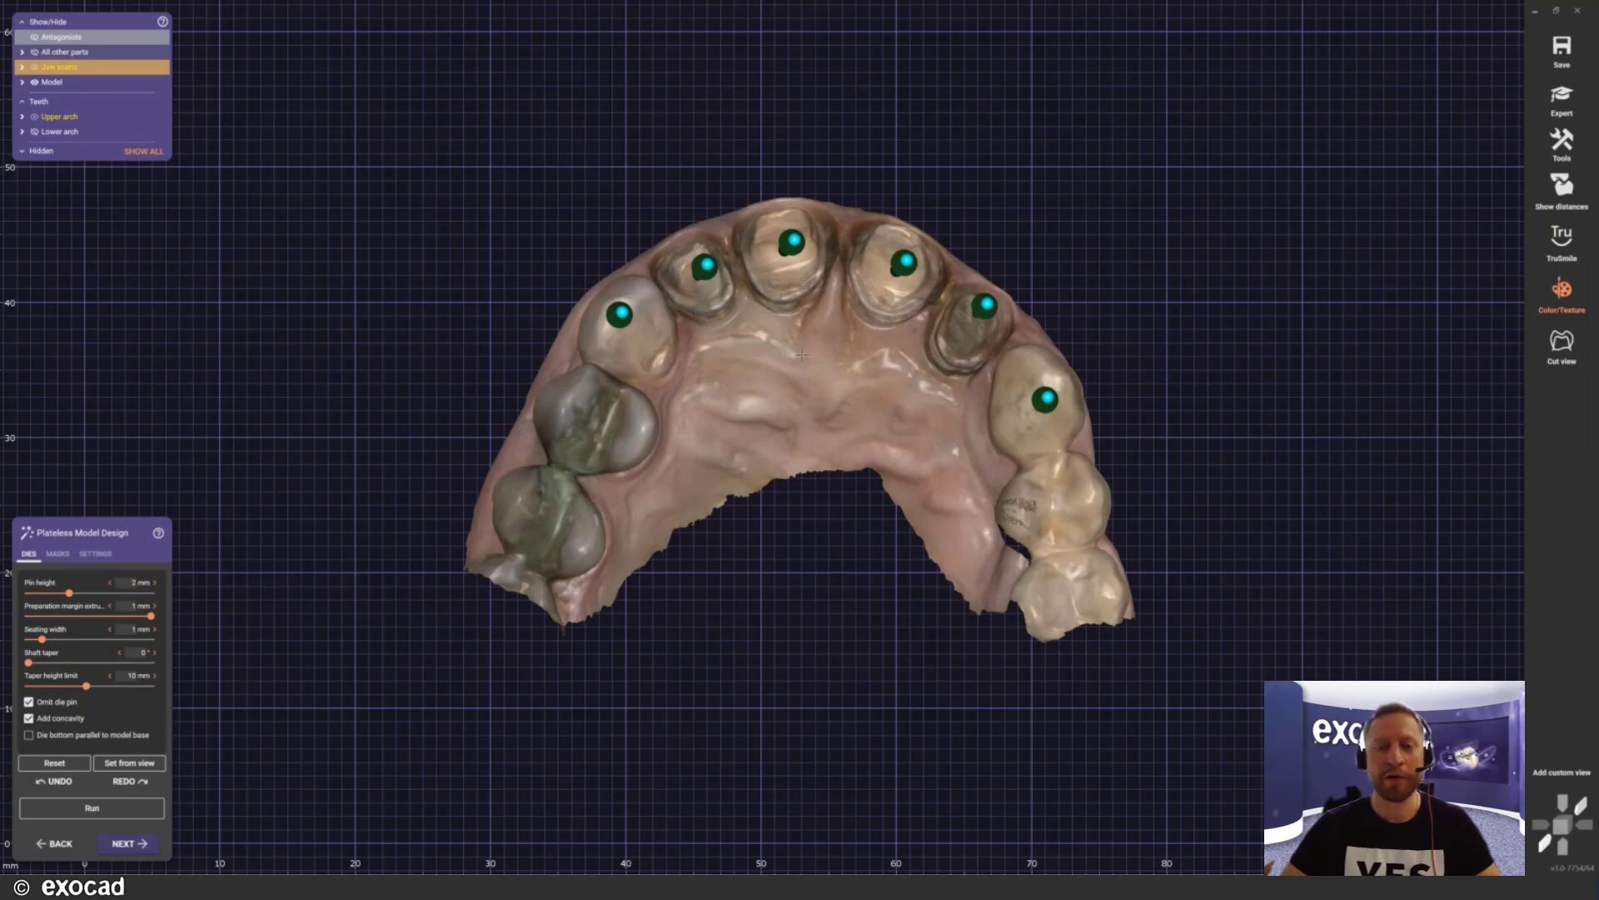
right_click_drag(787, 342, 765, 252)
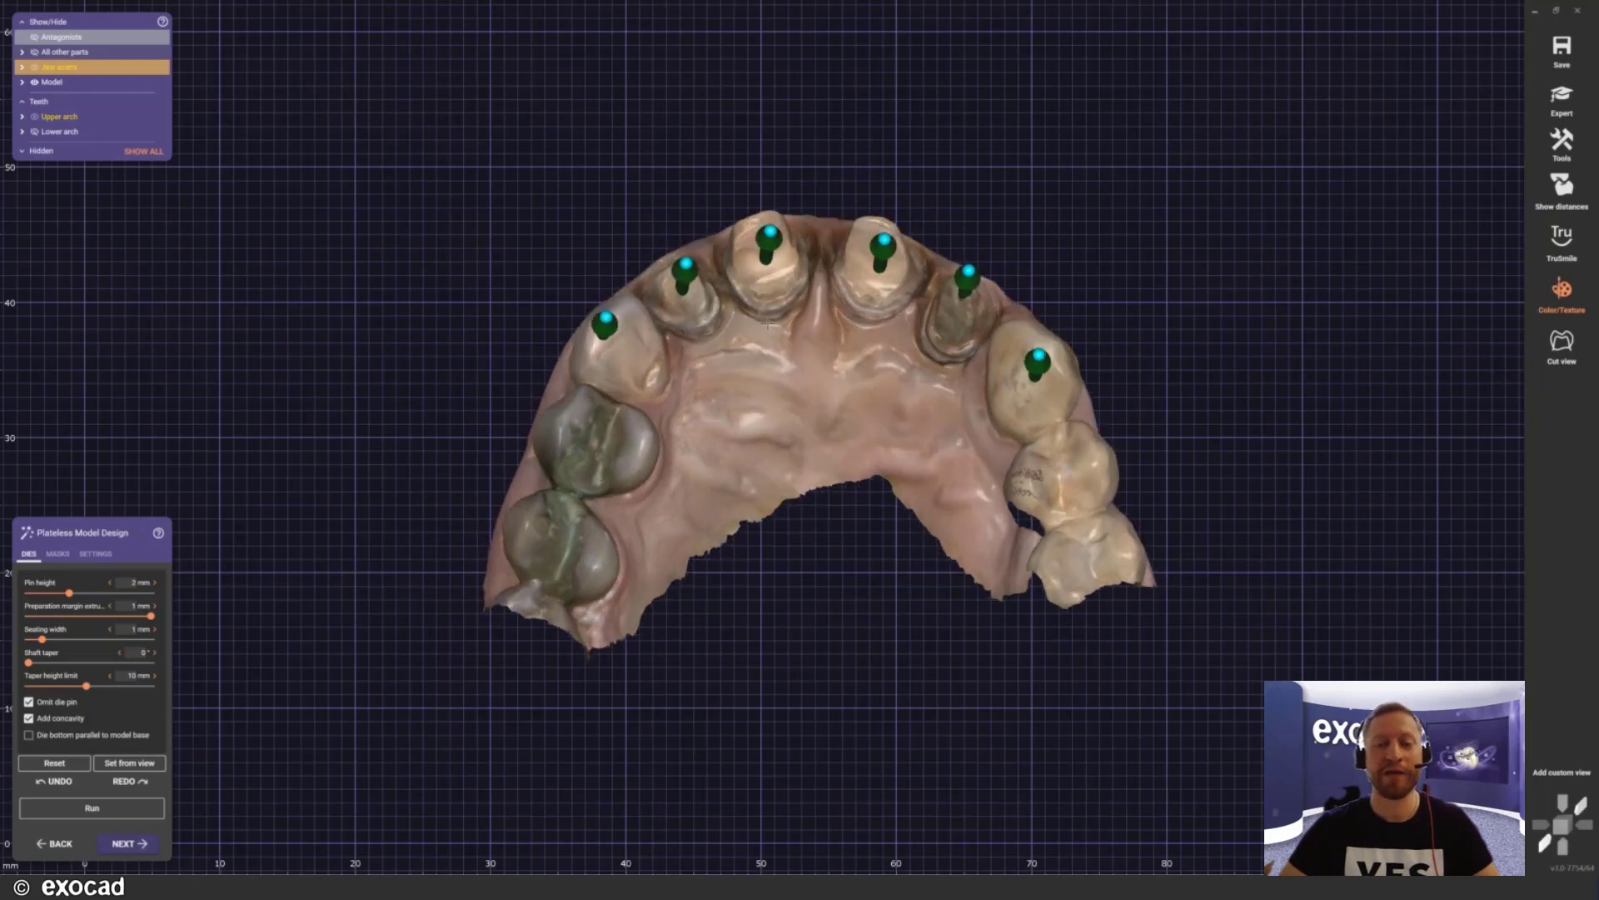
scroll(765, 251, "up", 4)
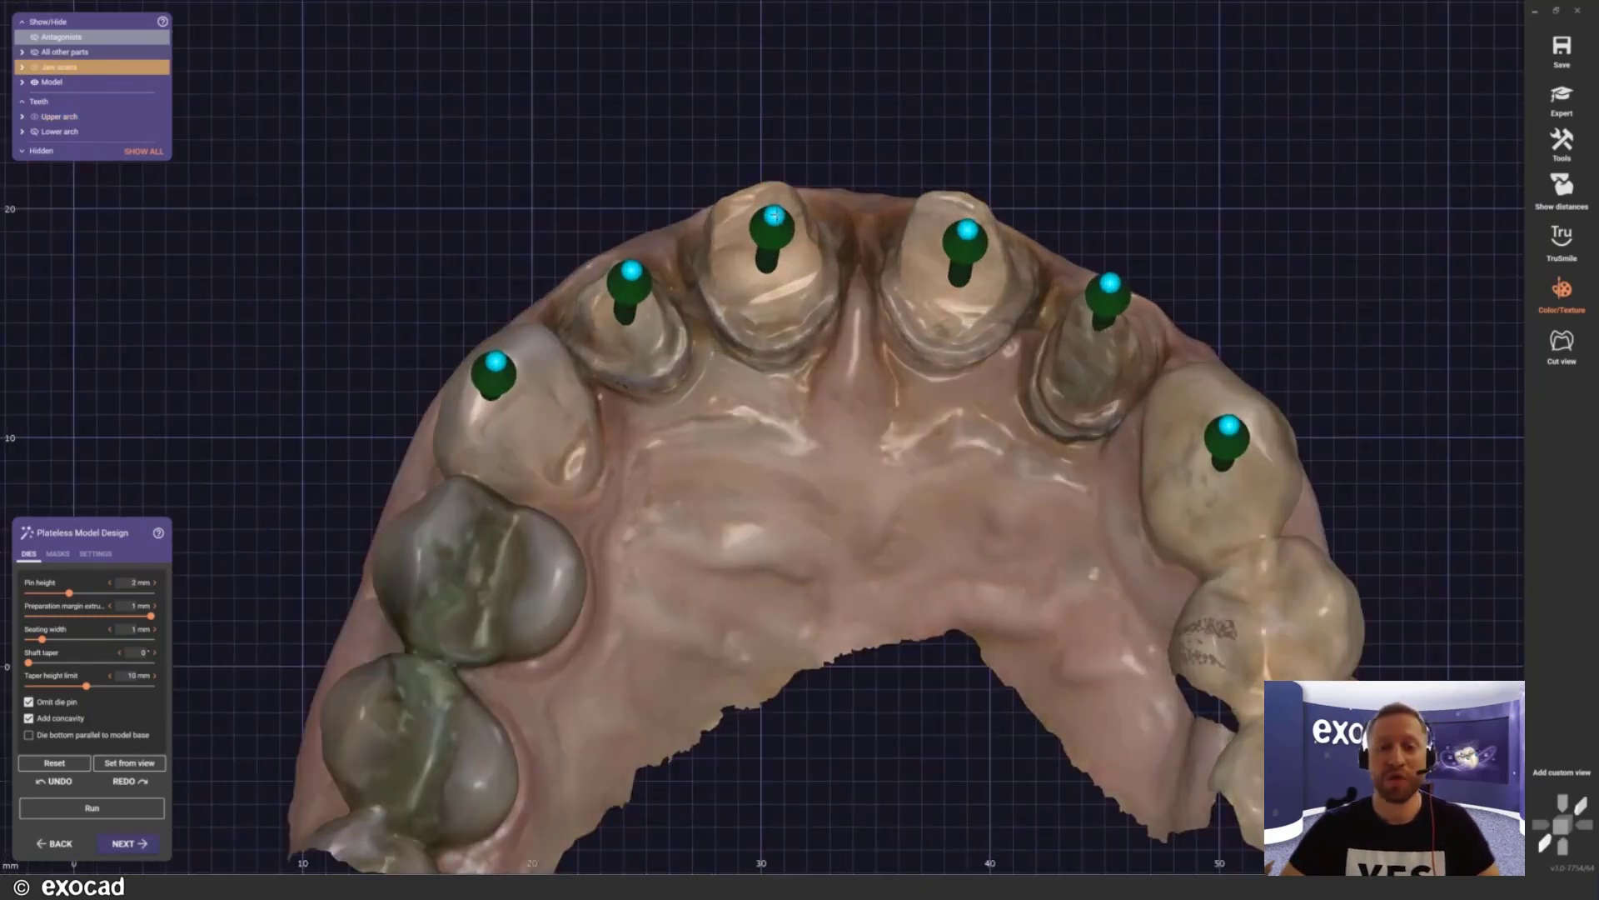
mouse_move(775, 214)
left_mouse_down()
mouse_move(742, 233)
mouse_move(750, 185)
mouse_move(764, 209)
left_mouse_up()
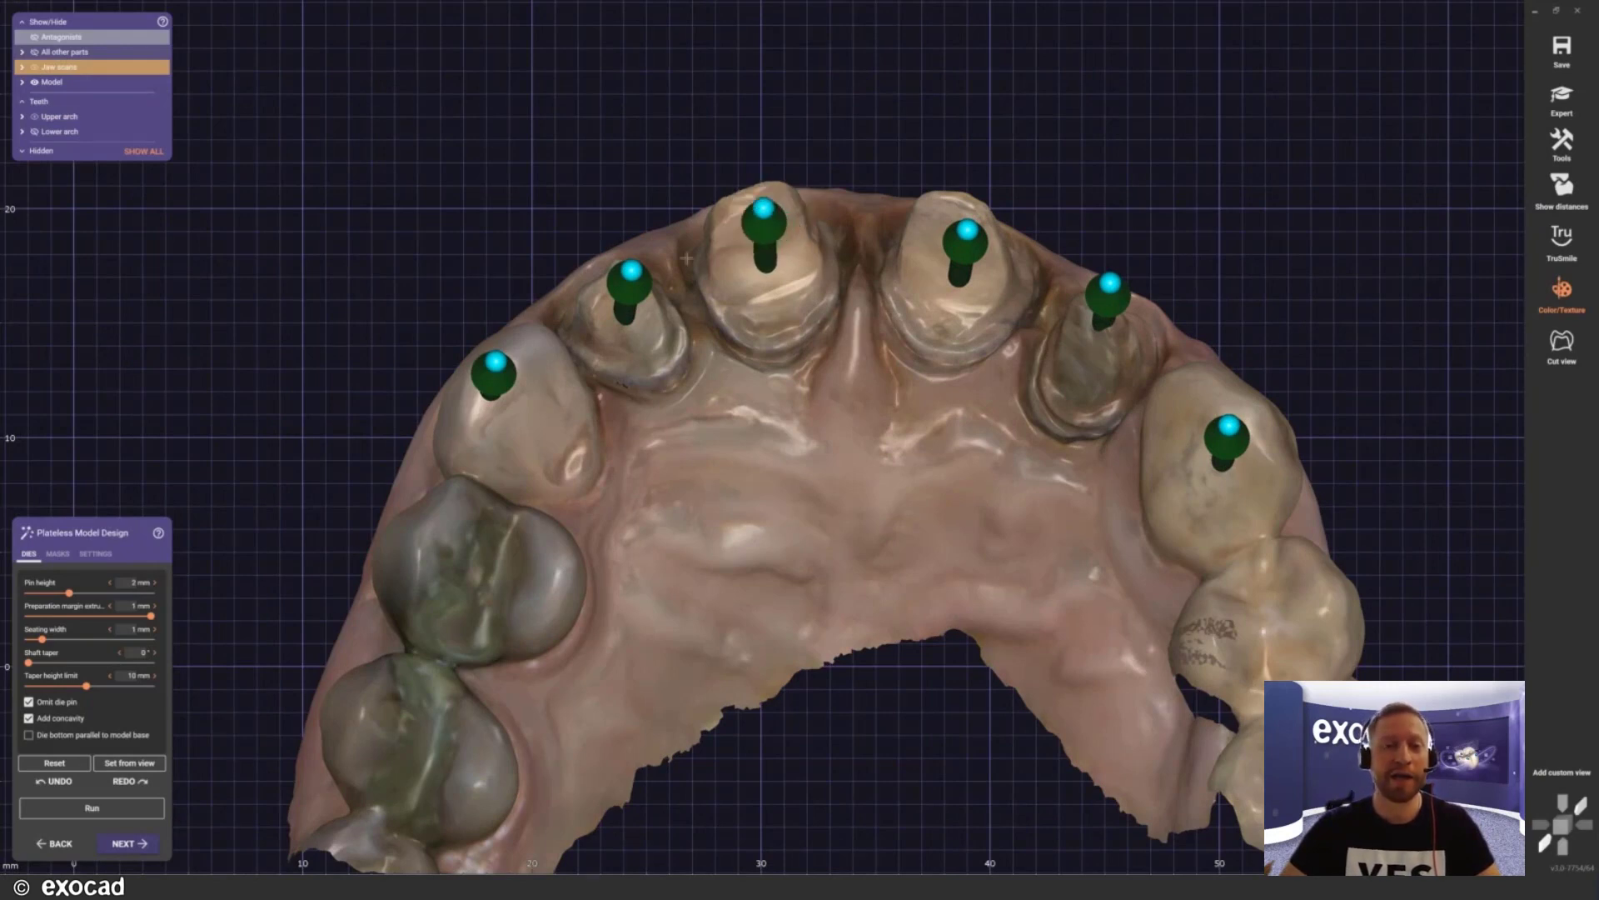
left_click_drag(630, 272, 585, 271)
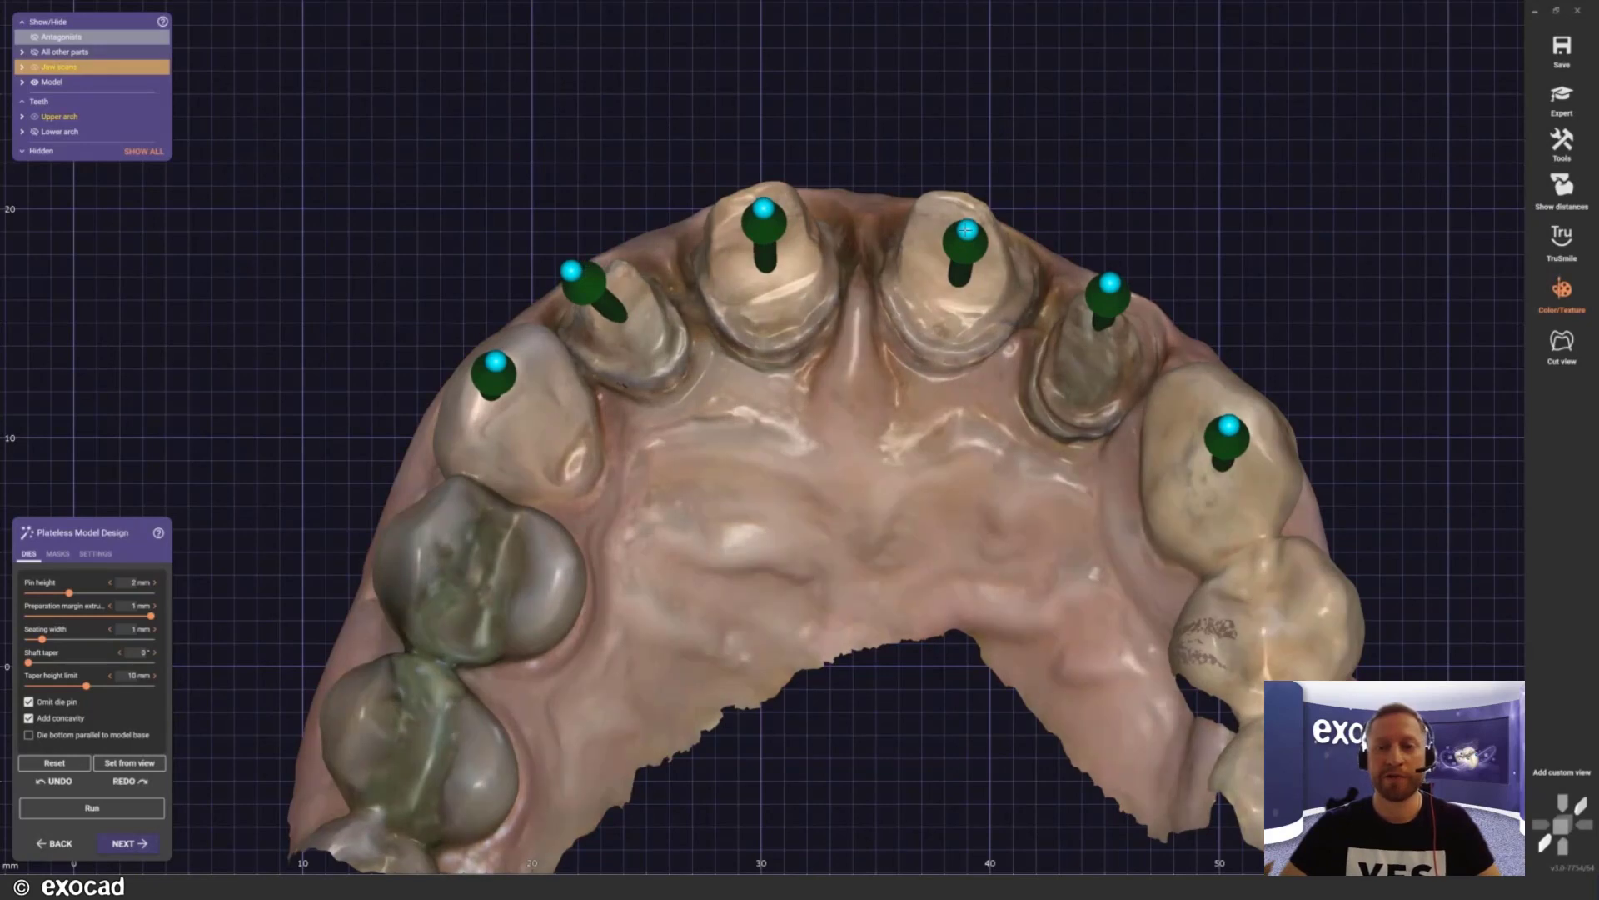
left_click_drag(967, 231, 1018, 202)
right_click_drag(854, 265, 847, 272)
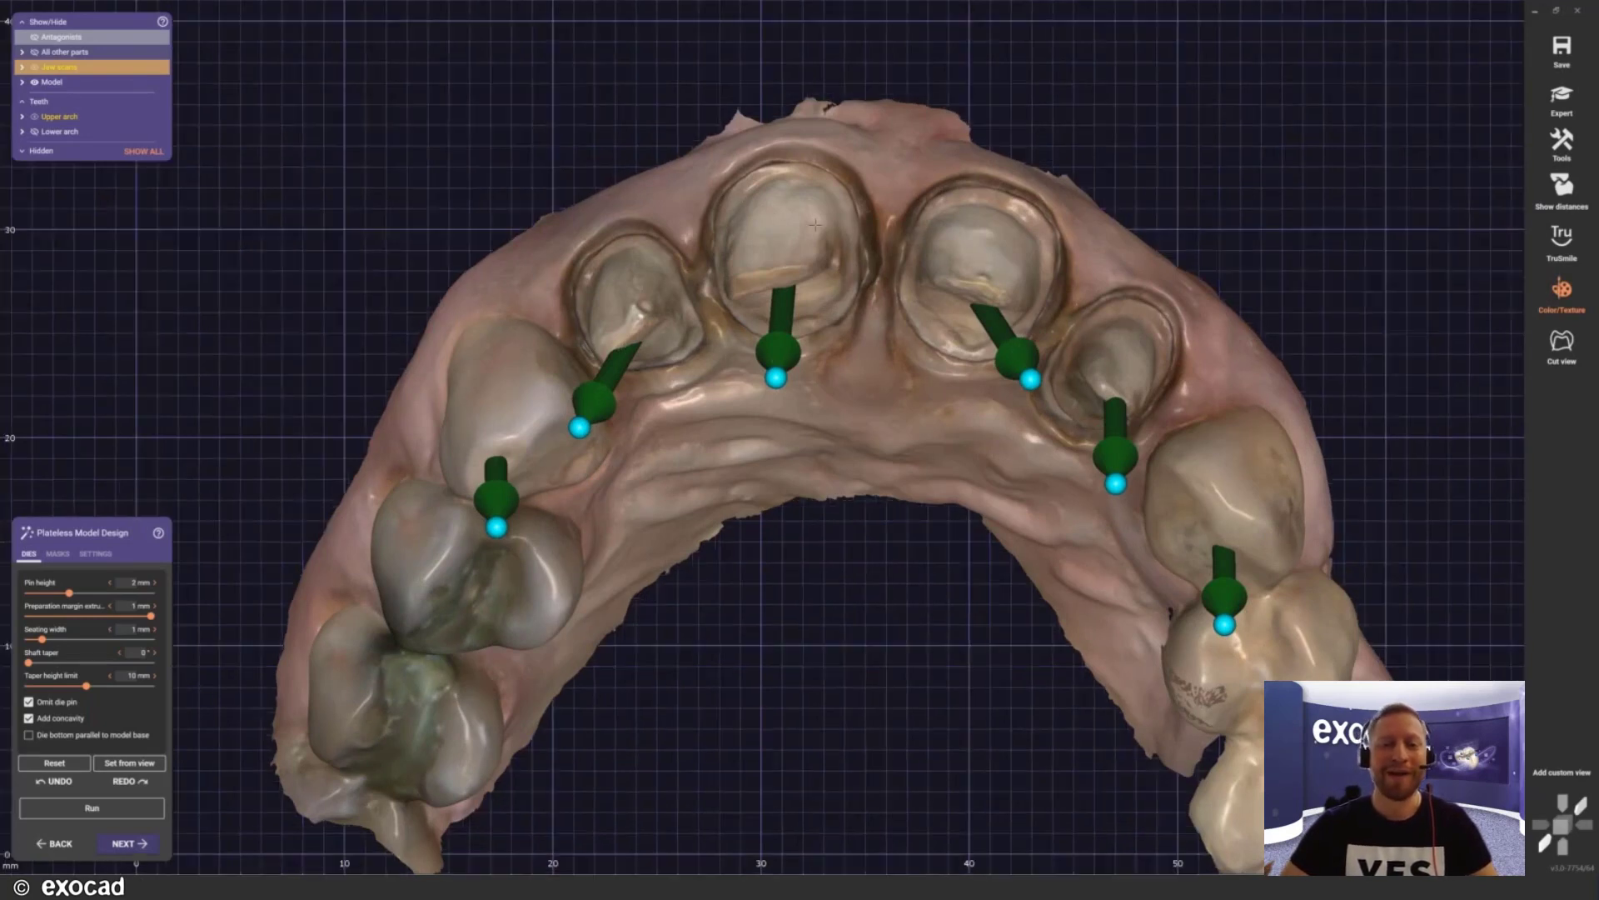
scroll(815, 224, "down", 5)
right_click_drag(832, 245, 832, 240)
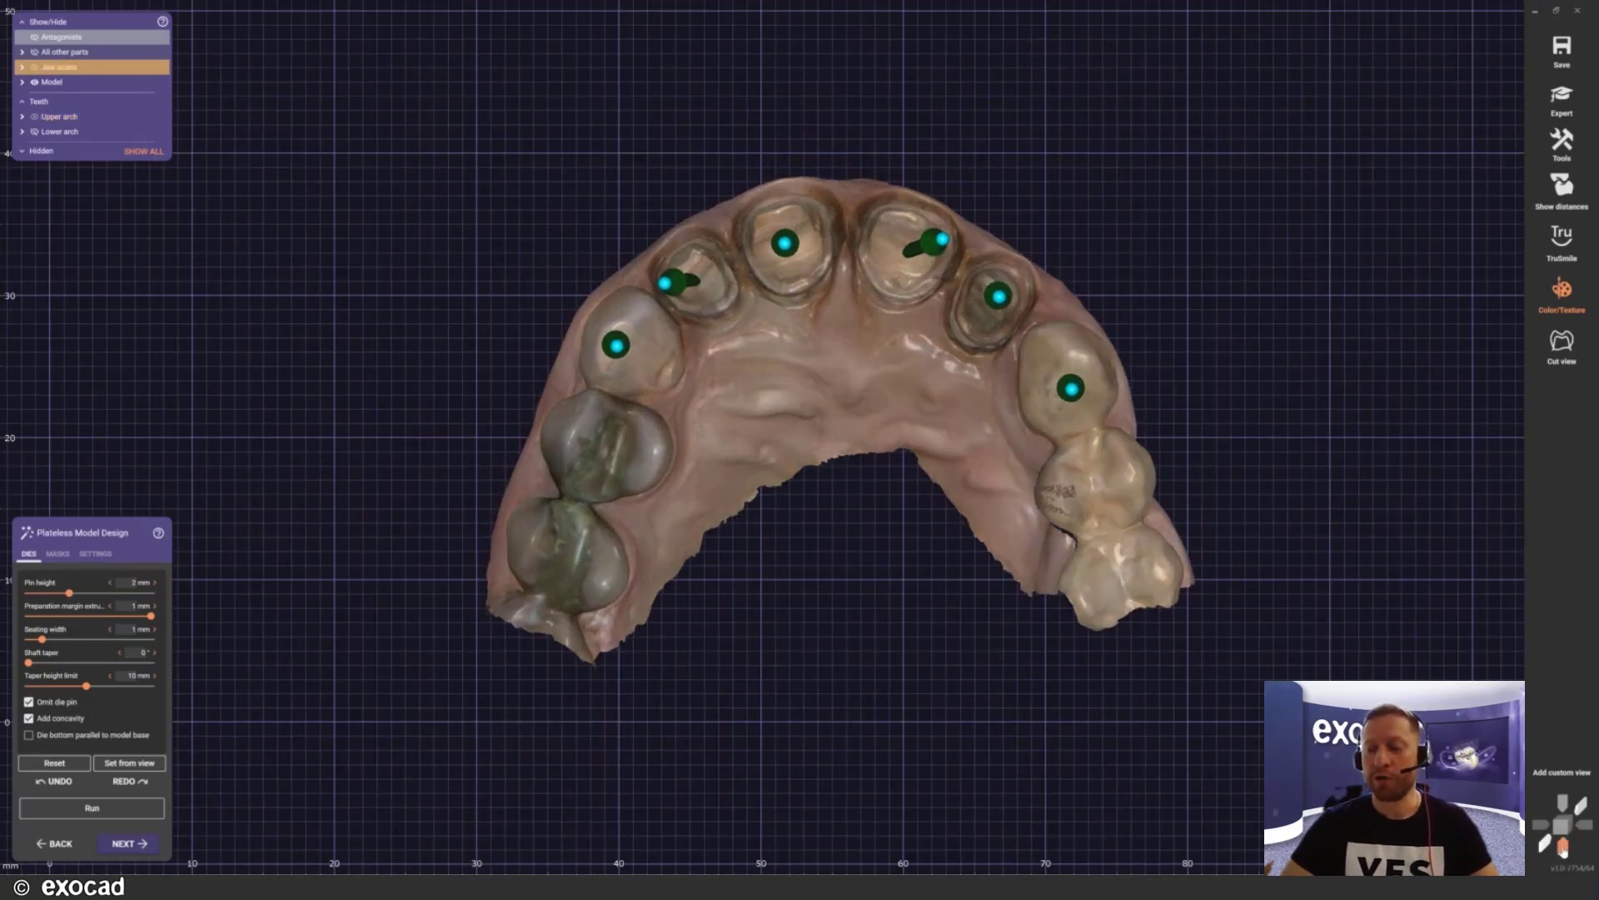
Step: Set the insertion direction of all dies together from a slightly tilted occlusal view of the upper arch
left_click(1562, 848)
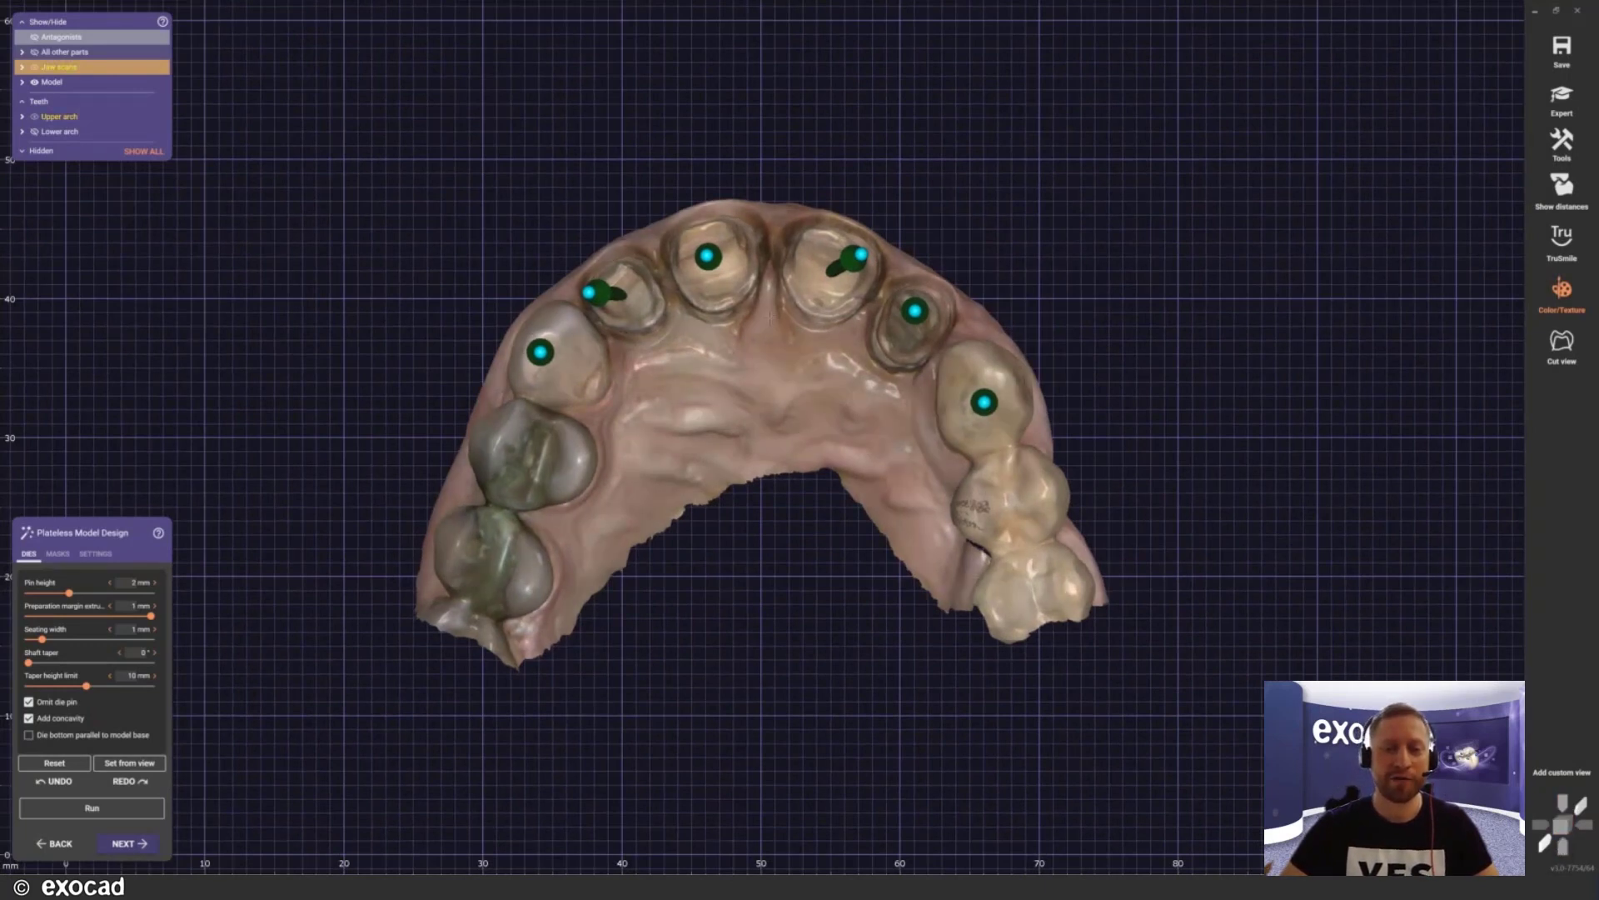
right_click_drag(769, 318, 775, 334)
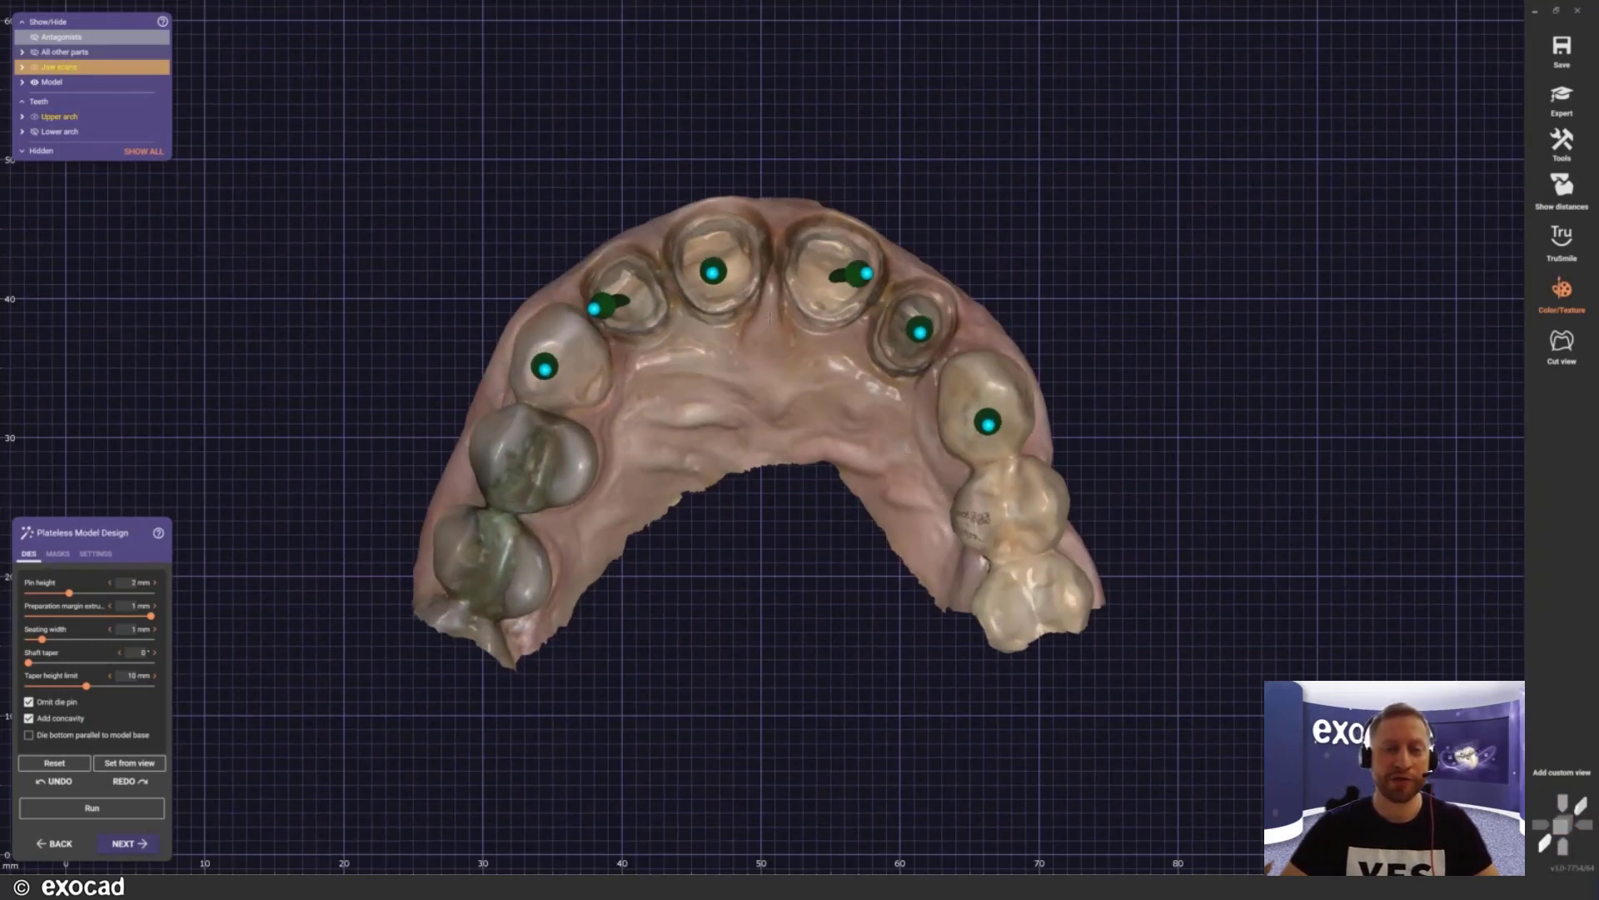
left_click(134, 765)
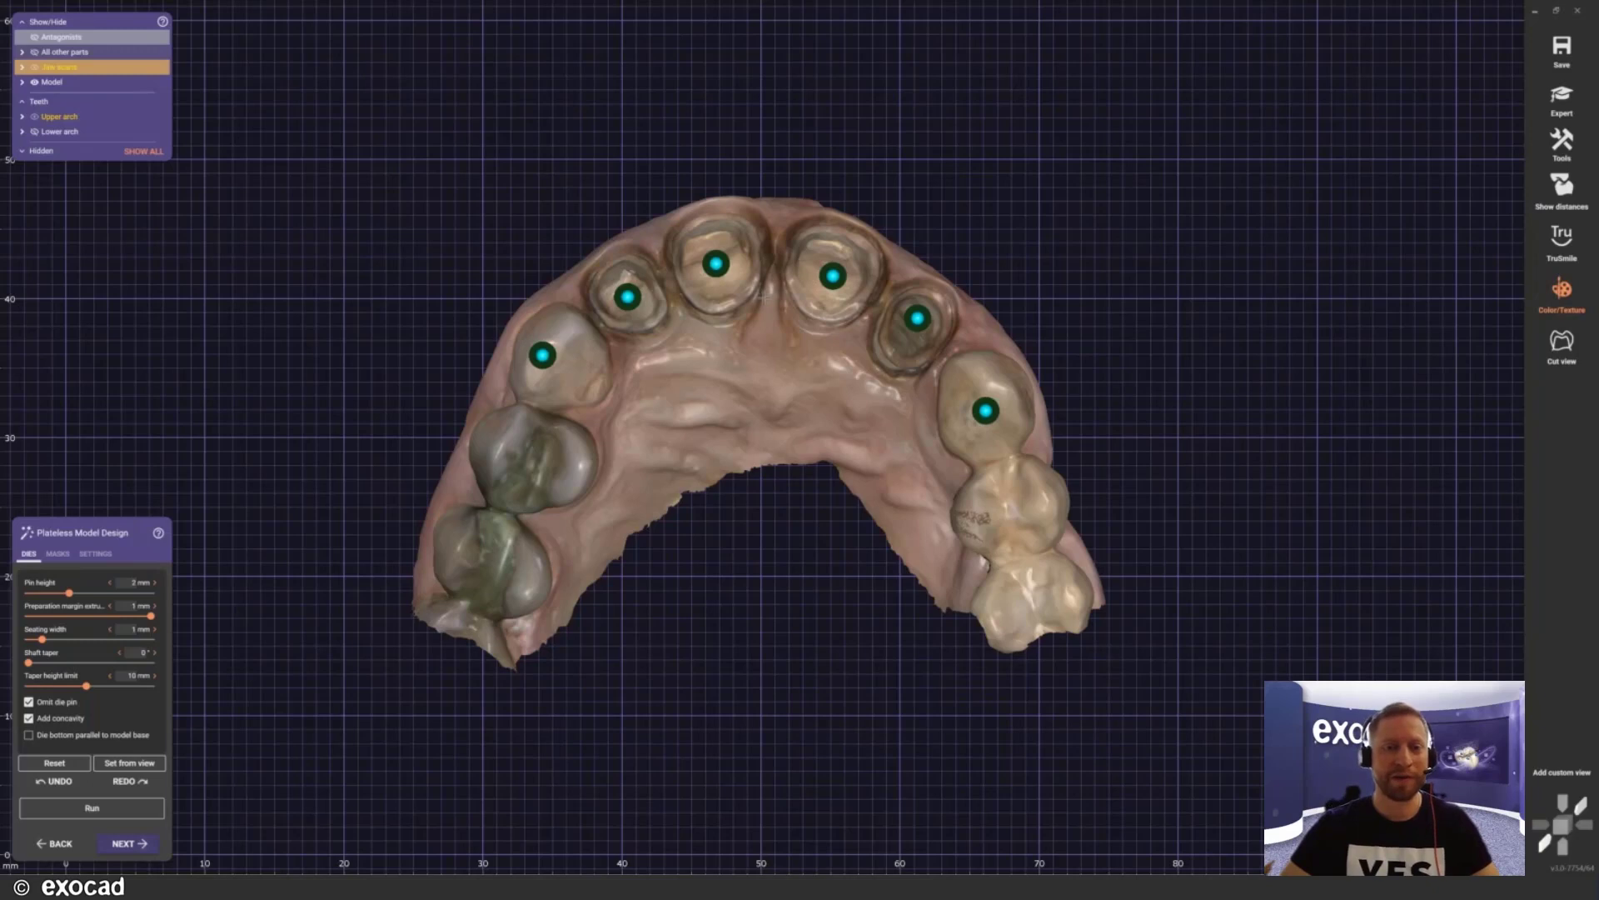
right_click_drag(765, 300, 744, 398)
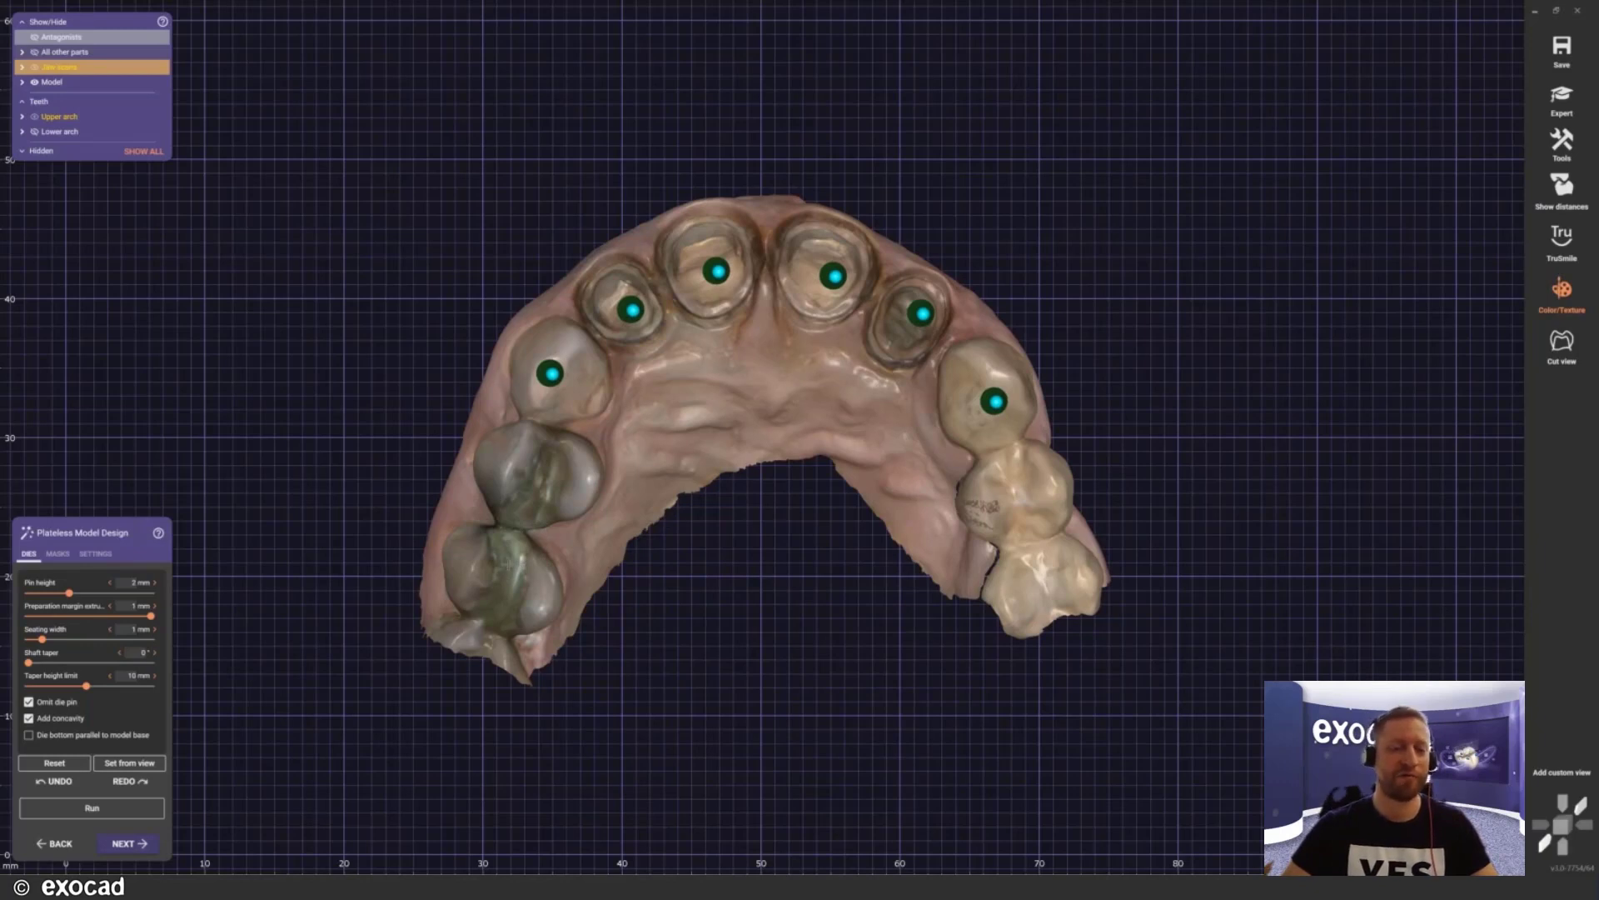
Step: Set the dies' shaft taper to 6° and the taper height limit to 4 mm
left_click(154, 653)
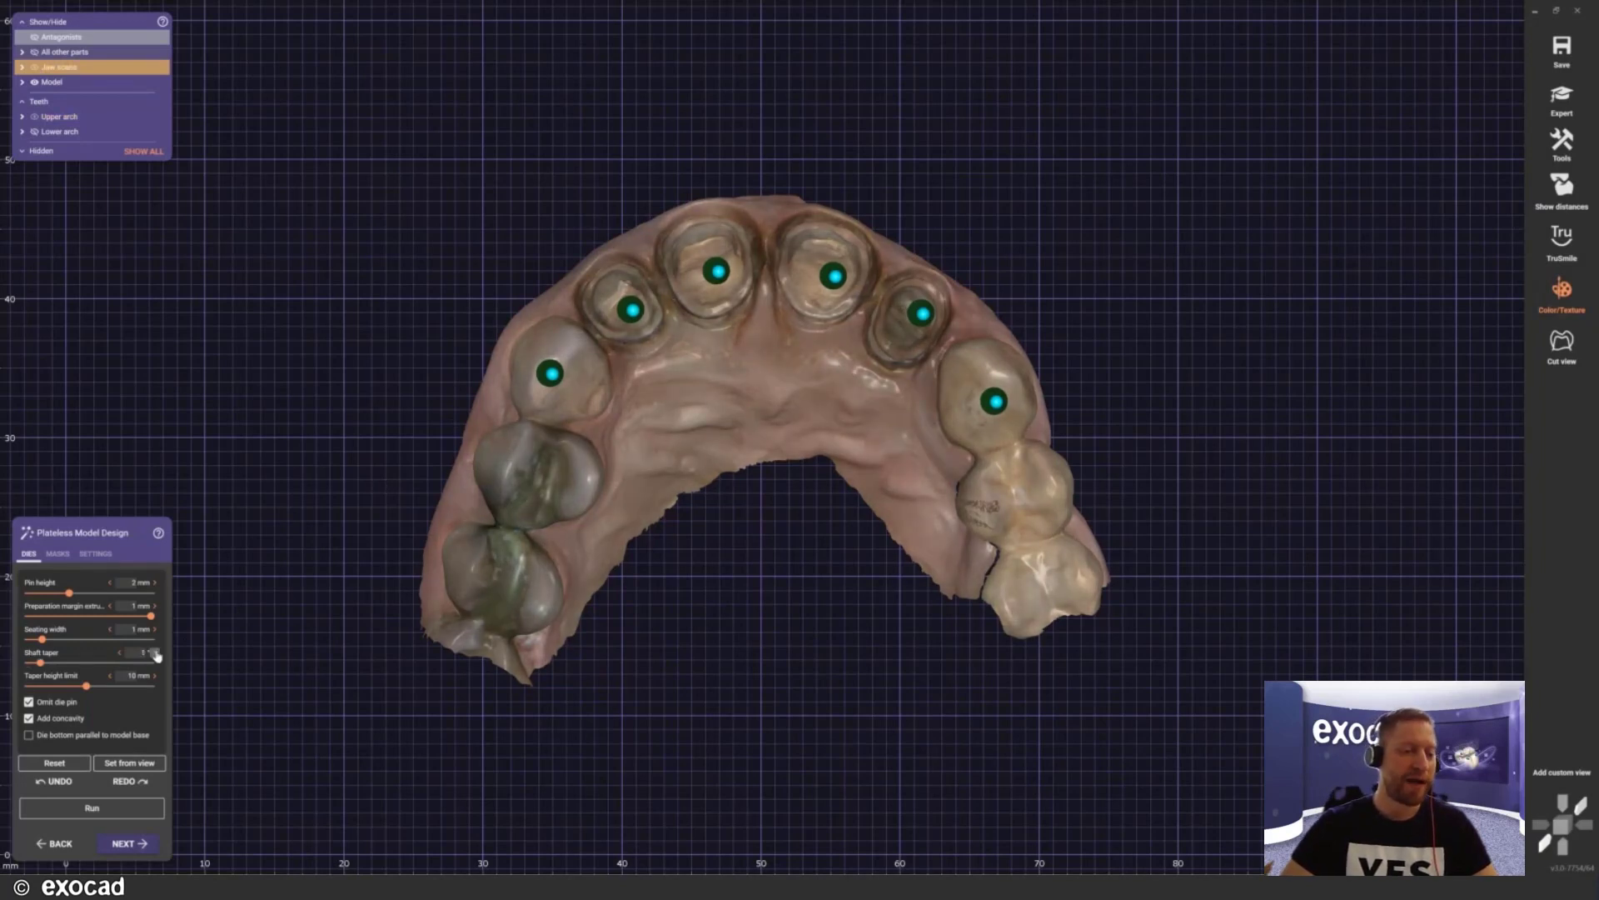
left_click(154, 653)
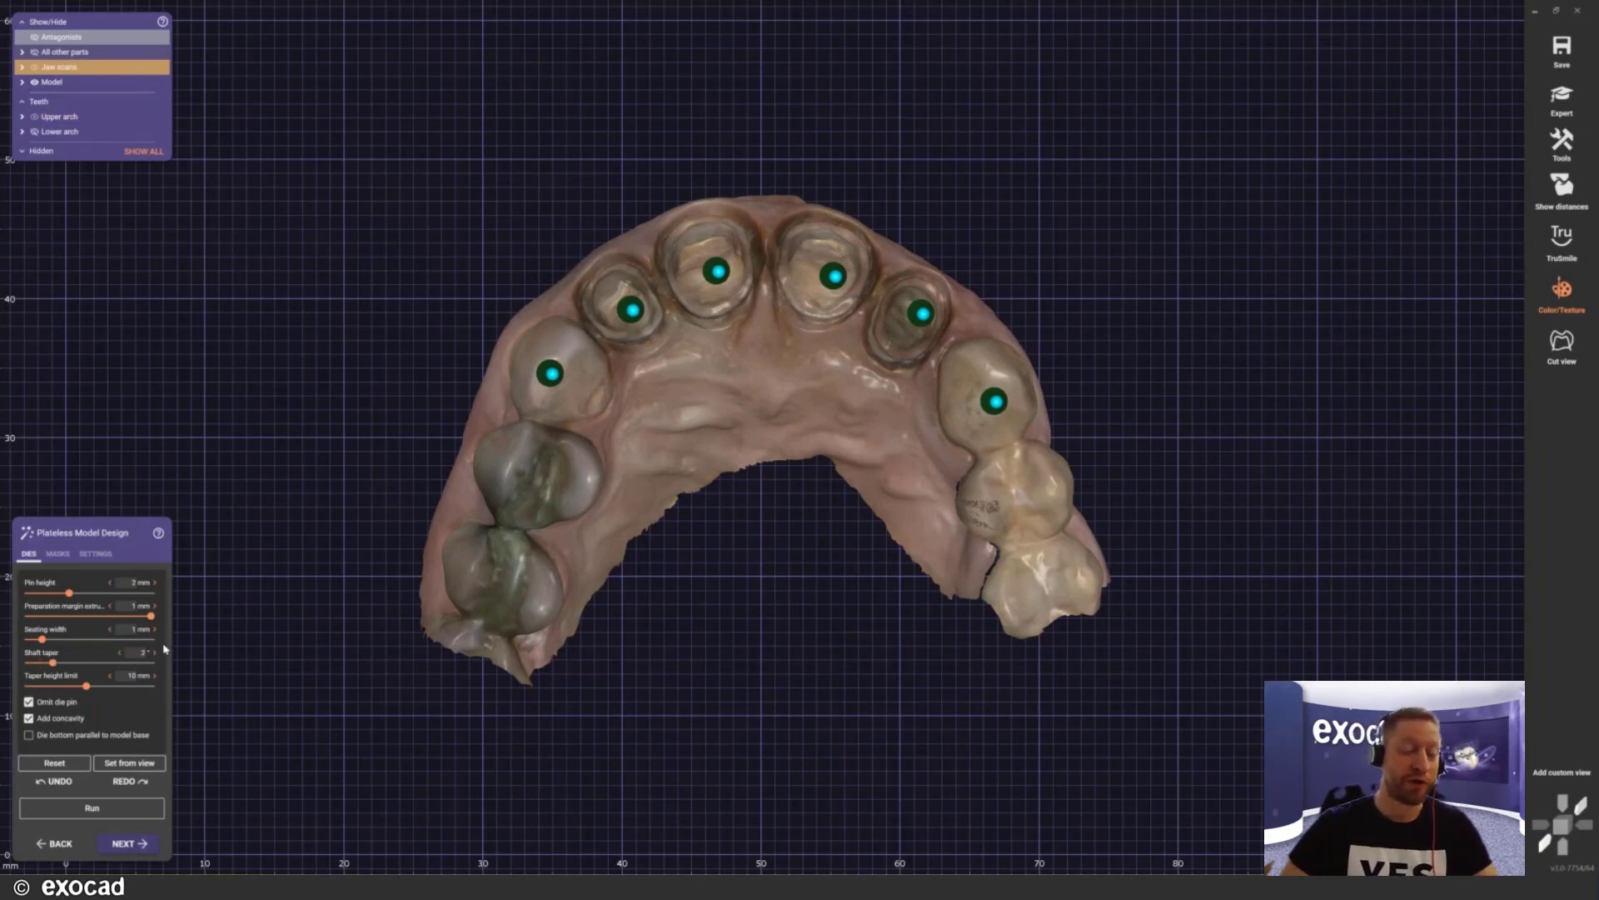
left_click_drag(54, 664, 102, 664)
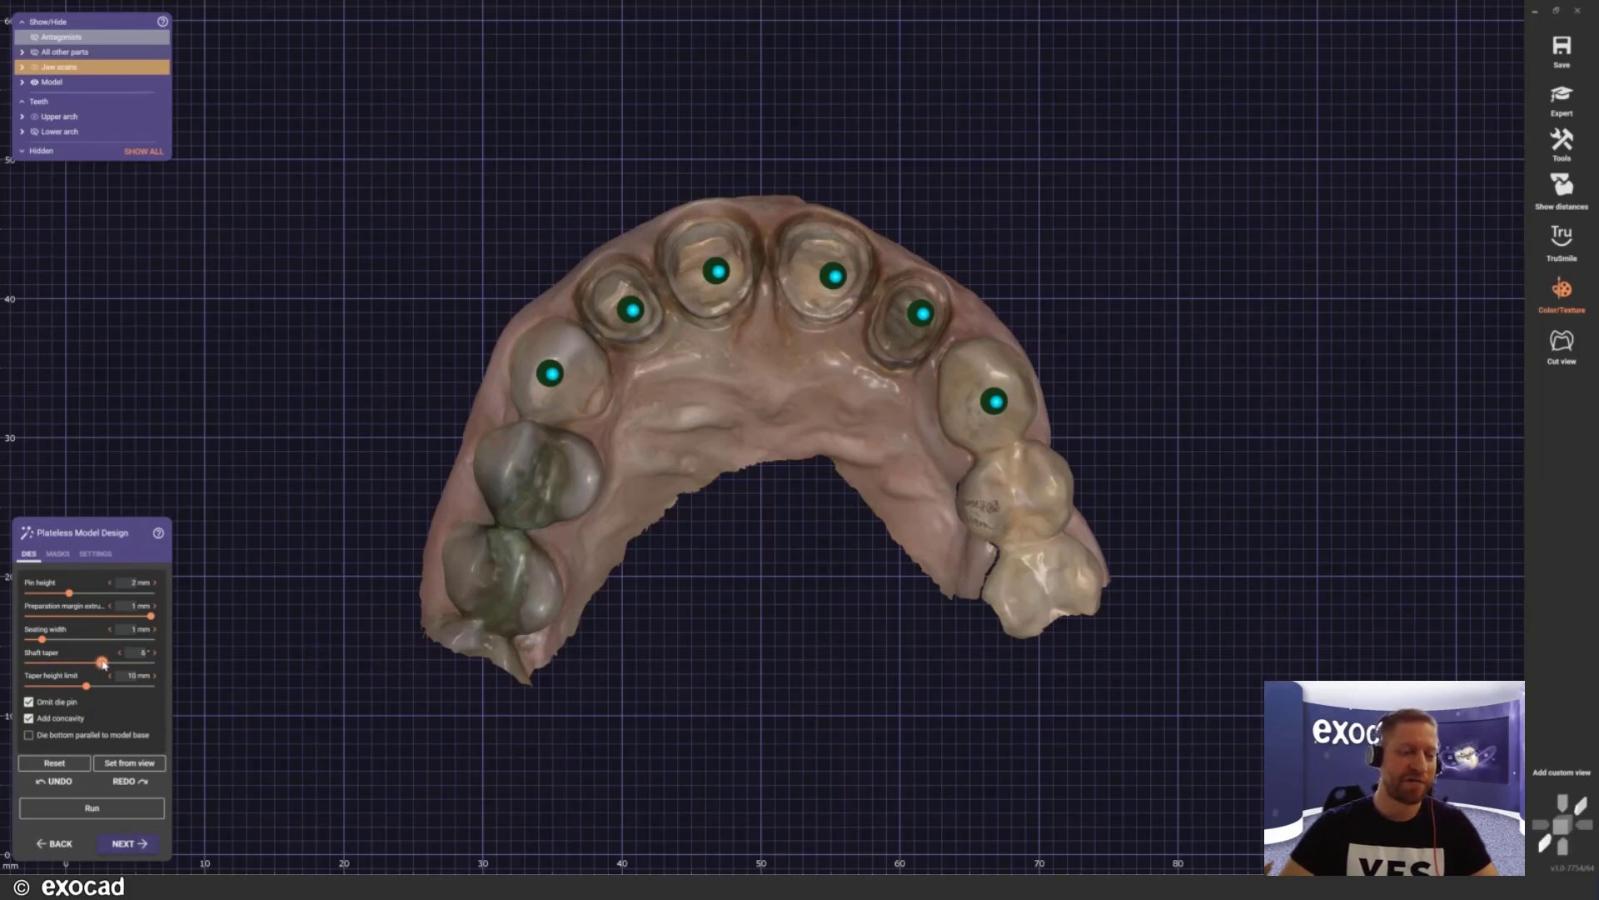
left_click_drag(86, 686, 49, 685)
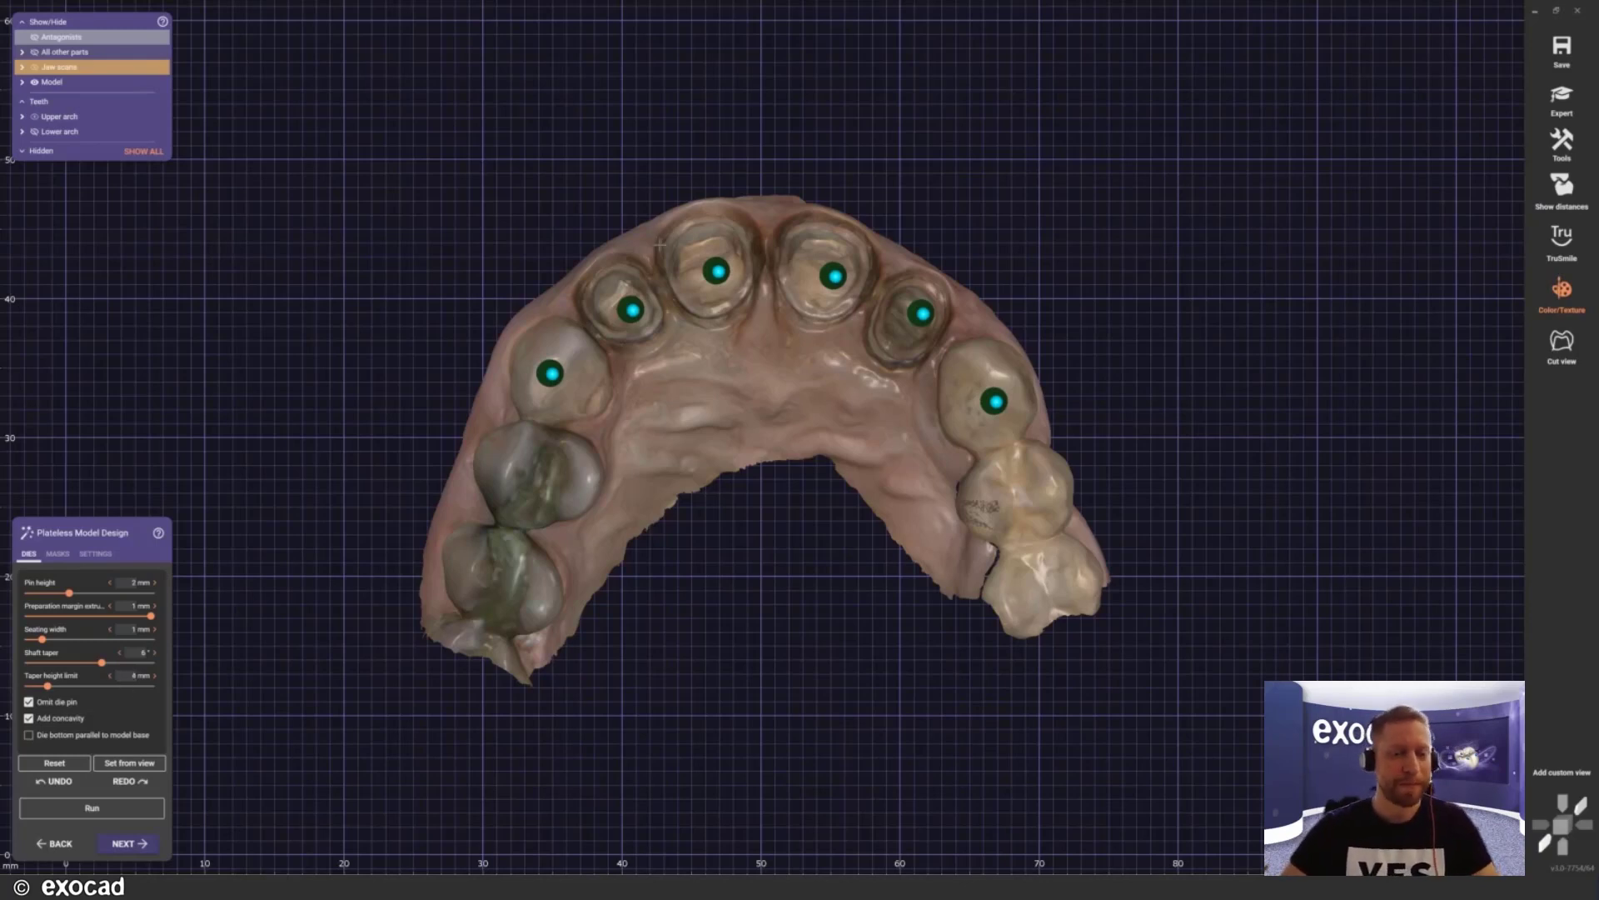
Step: Add a gingiva mask and outline its labial border from the gum beside the stained canine to the midline between the central incisors
right_click_drag(660, 245, 1091, 333)
right_click_drag(761, 409, 740, 443)
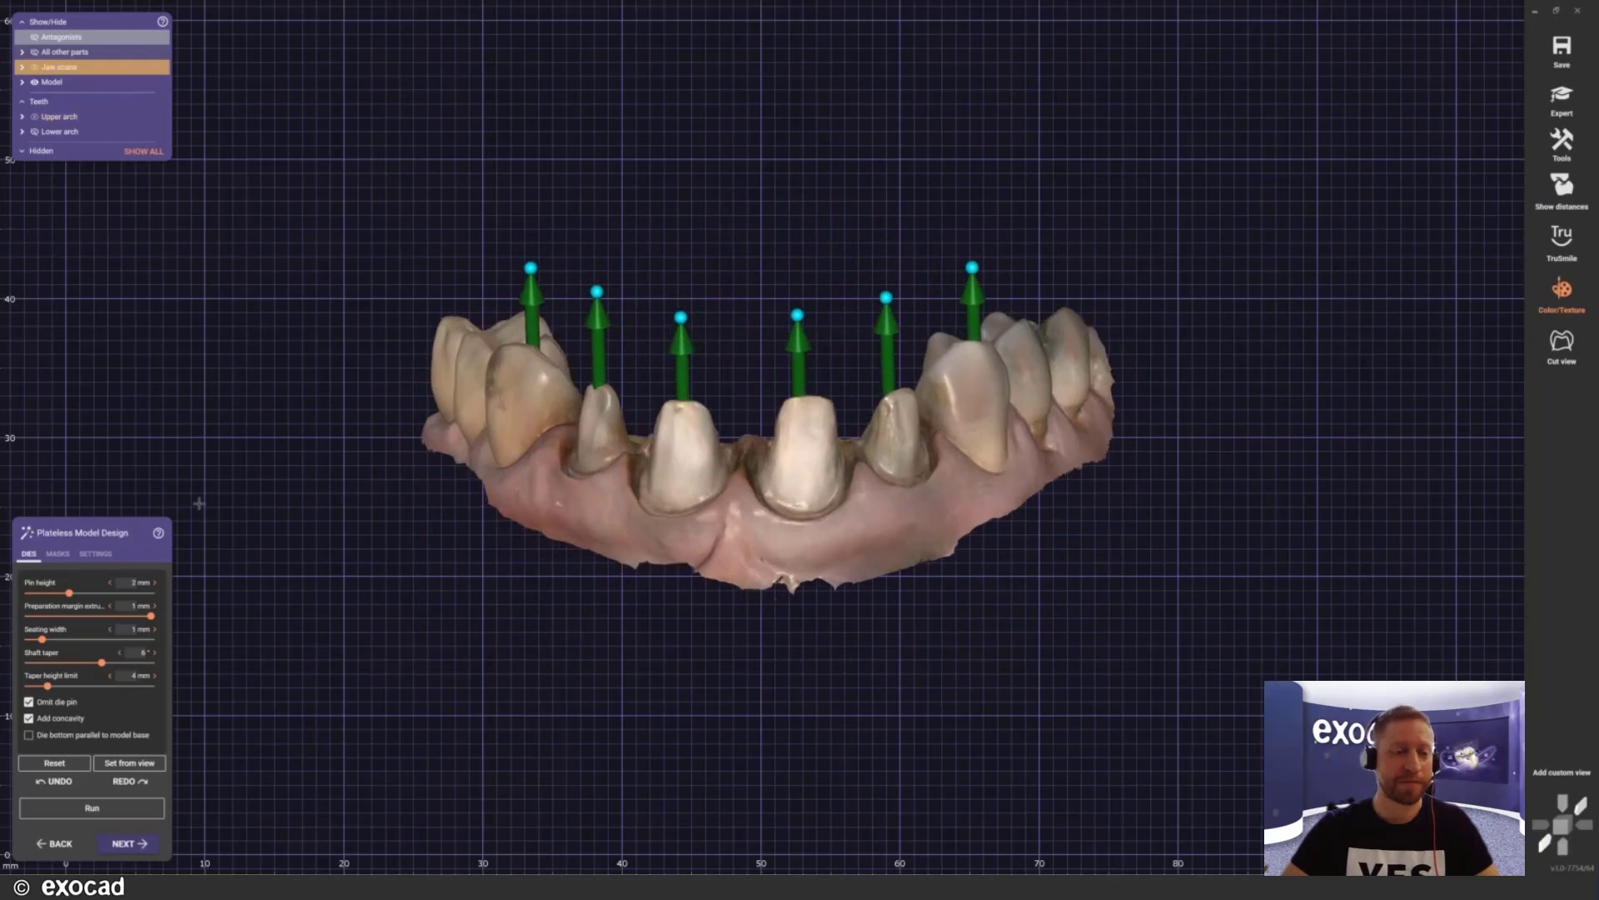
left_click(58, 554)
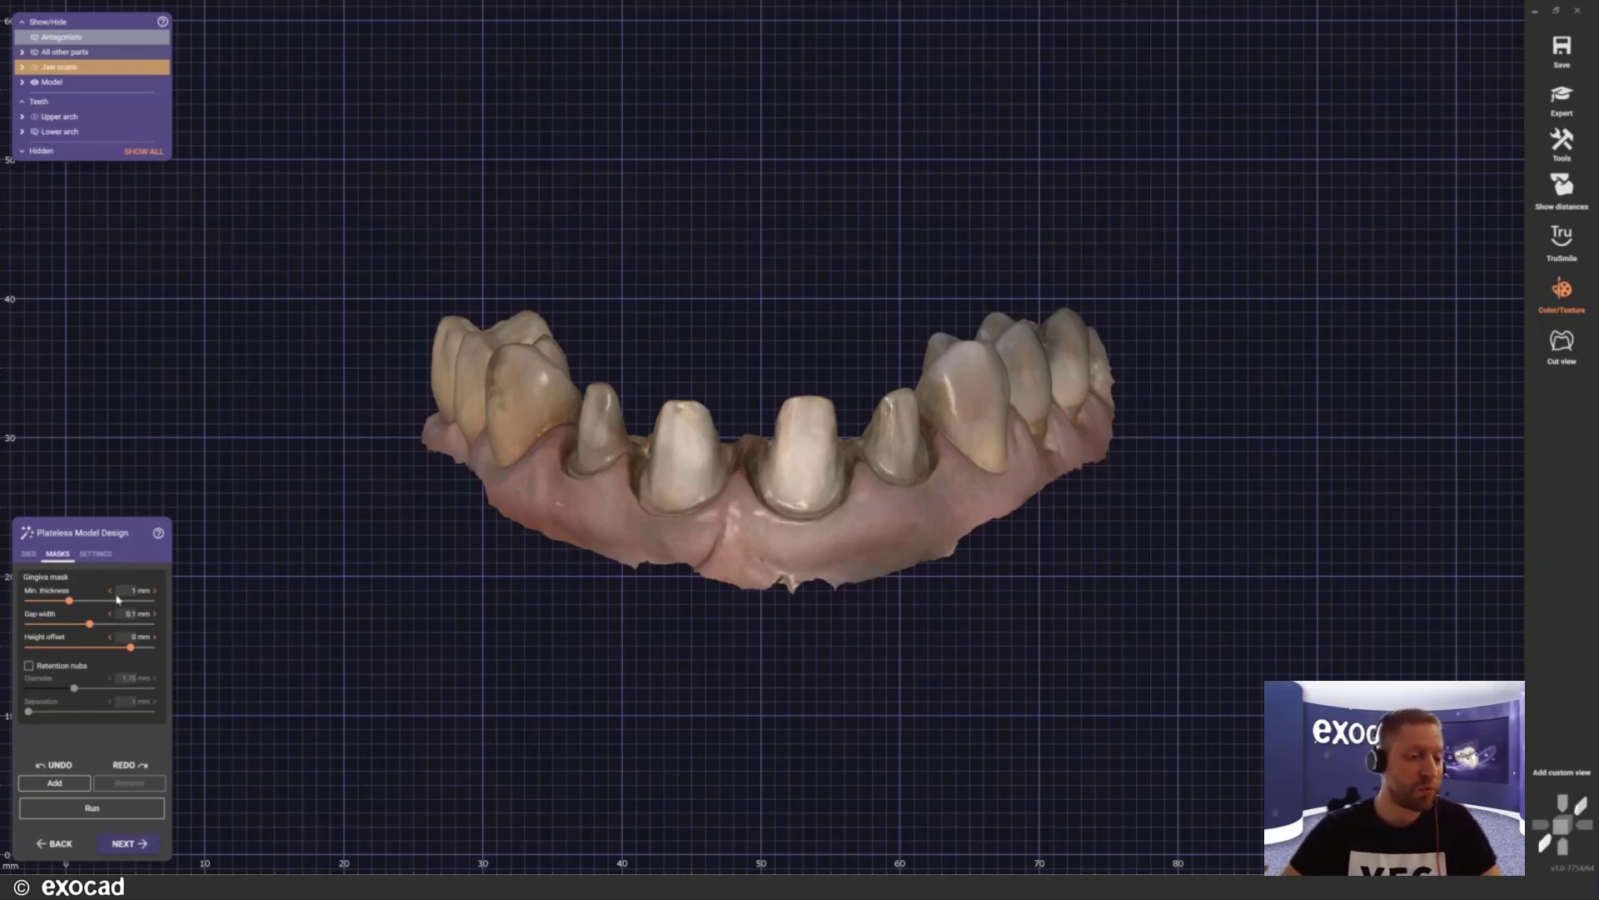
left_click(55, 783)
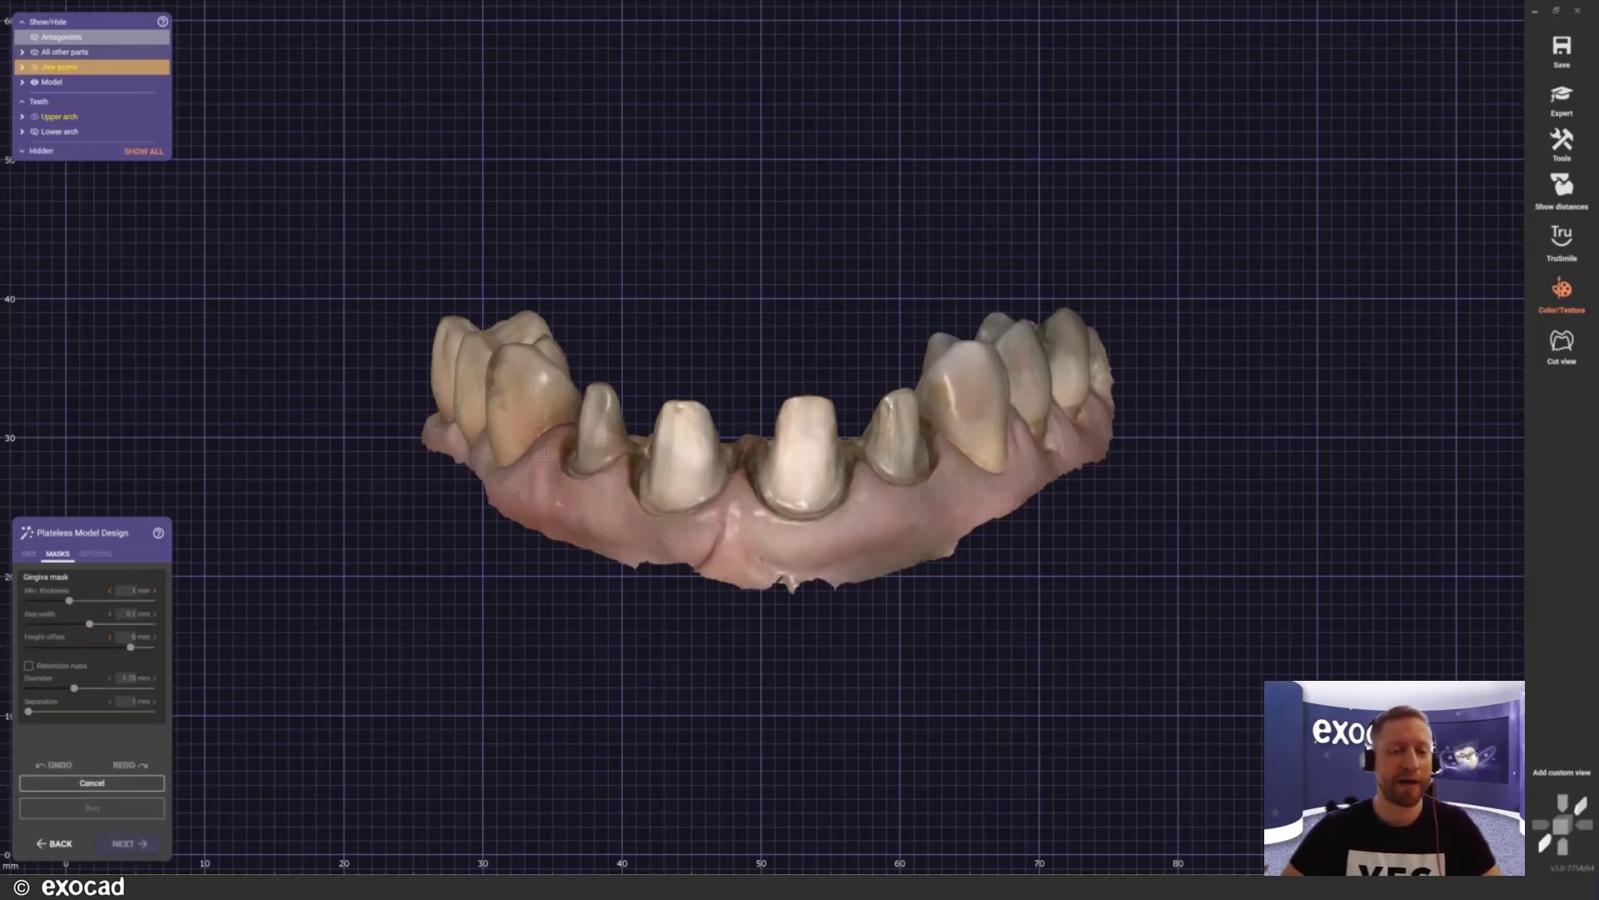
right_click_drag(545, 456, 790, 488)
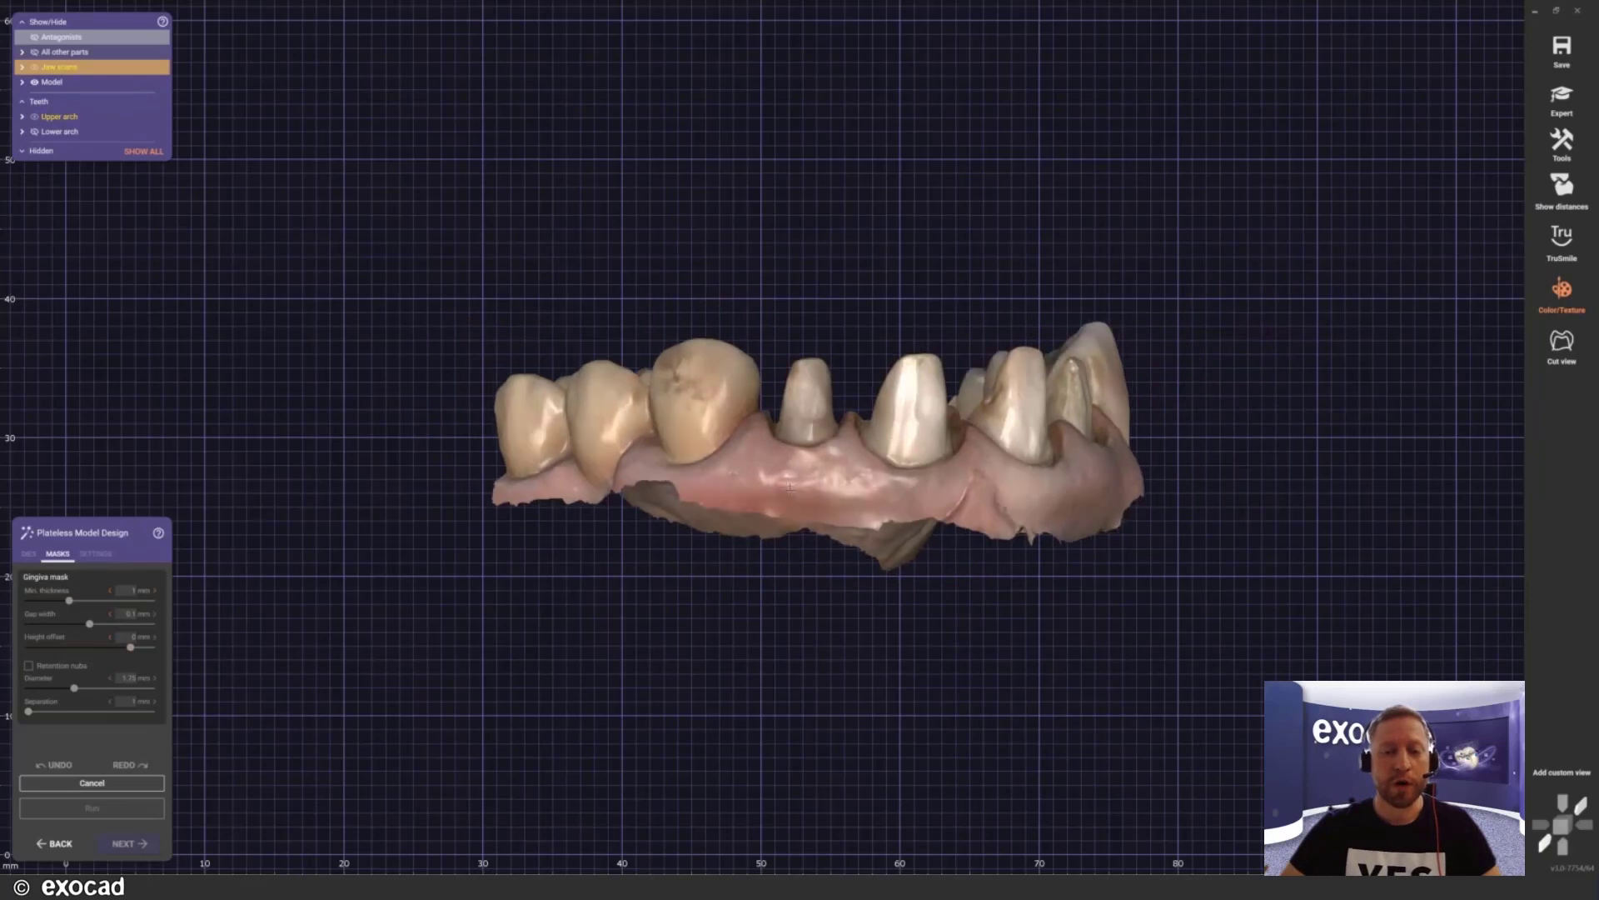
scroll(788, 486, "up", 4)
left_click(736, 377)
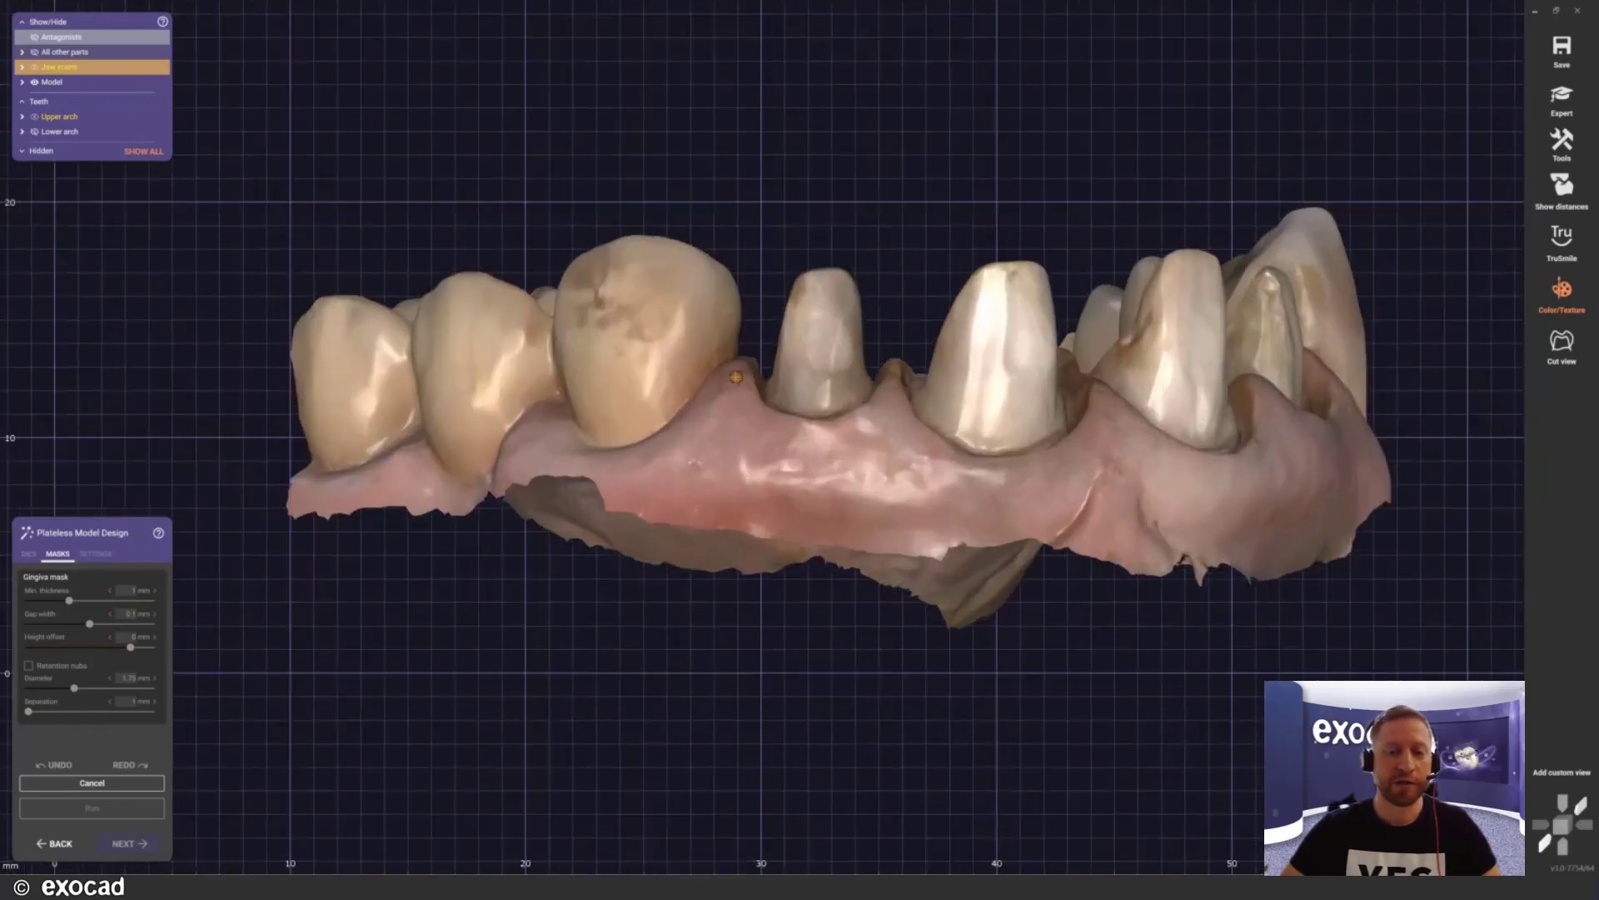
left_click(732, 436)
left_click(766, 487)
left_click(879, 501)
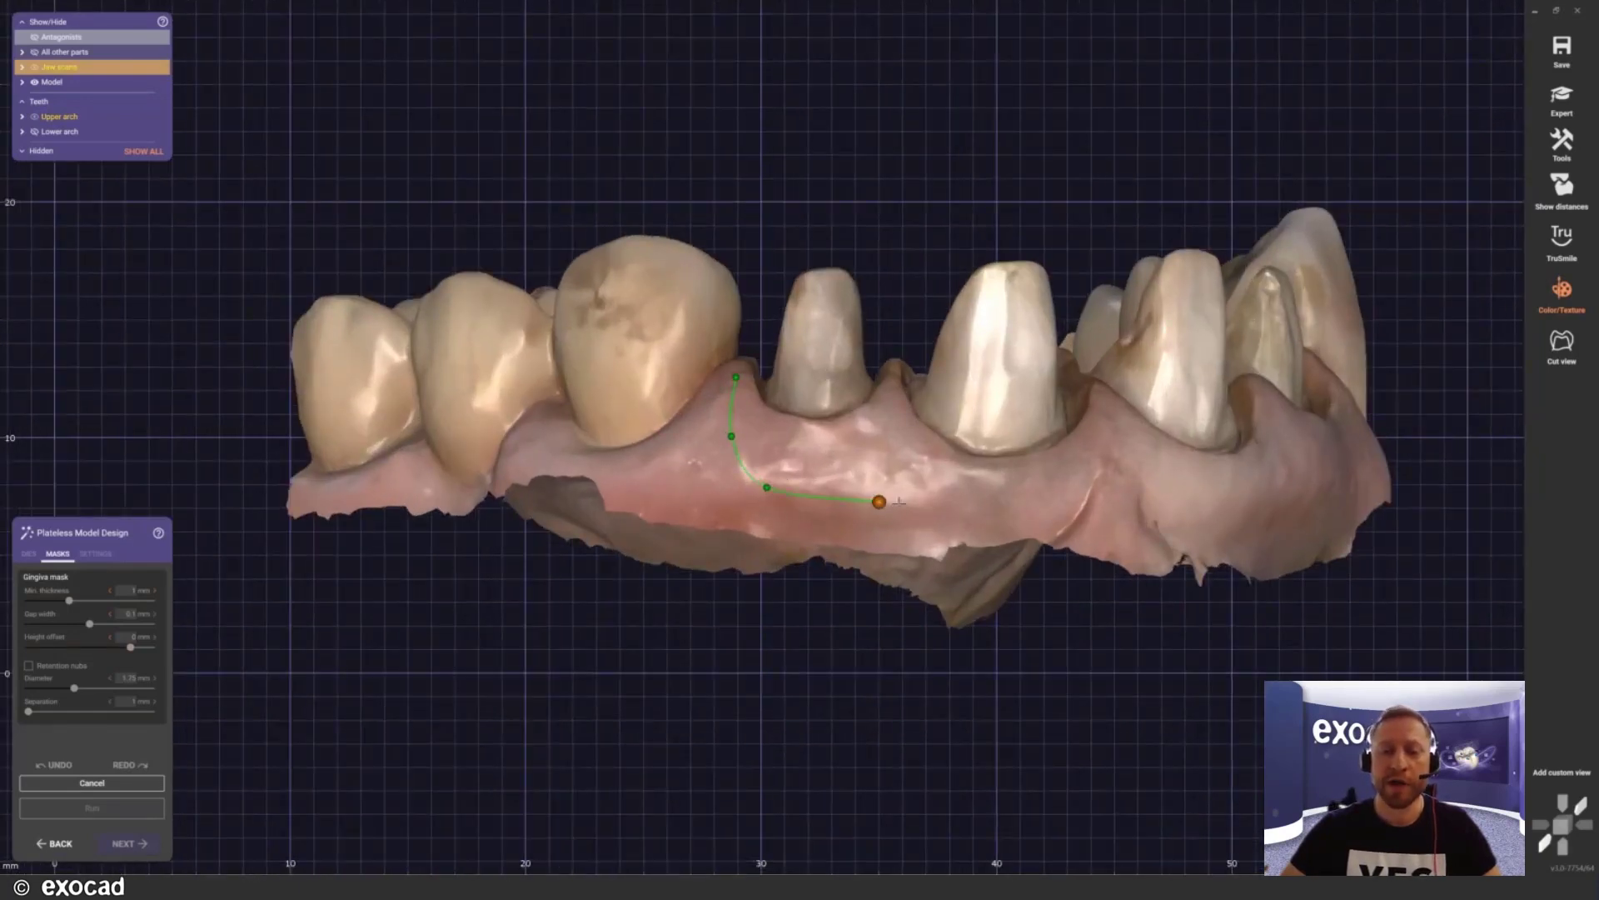
left_click(1044, 496)
left_click(1112, 467)
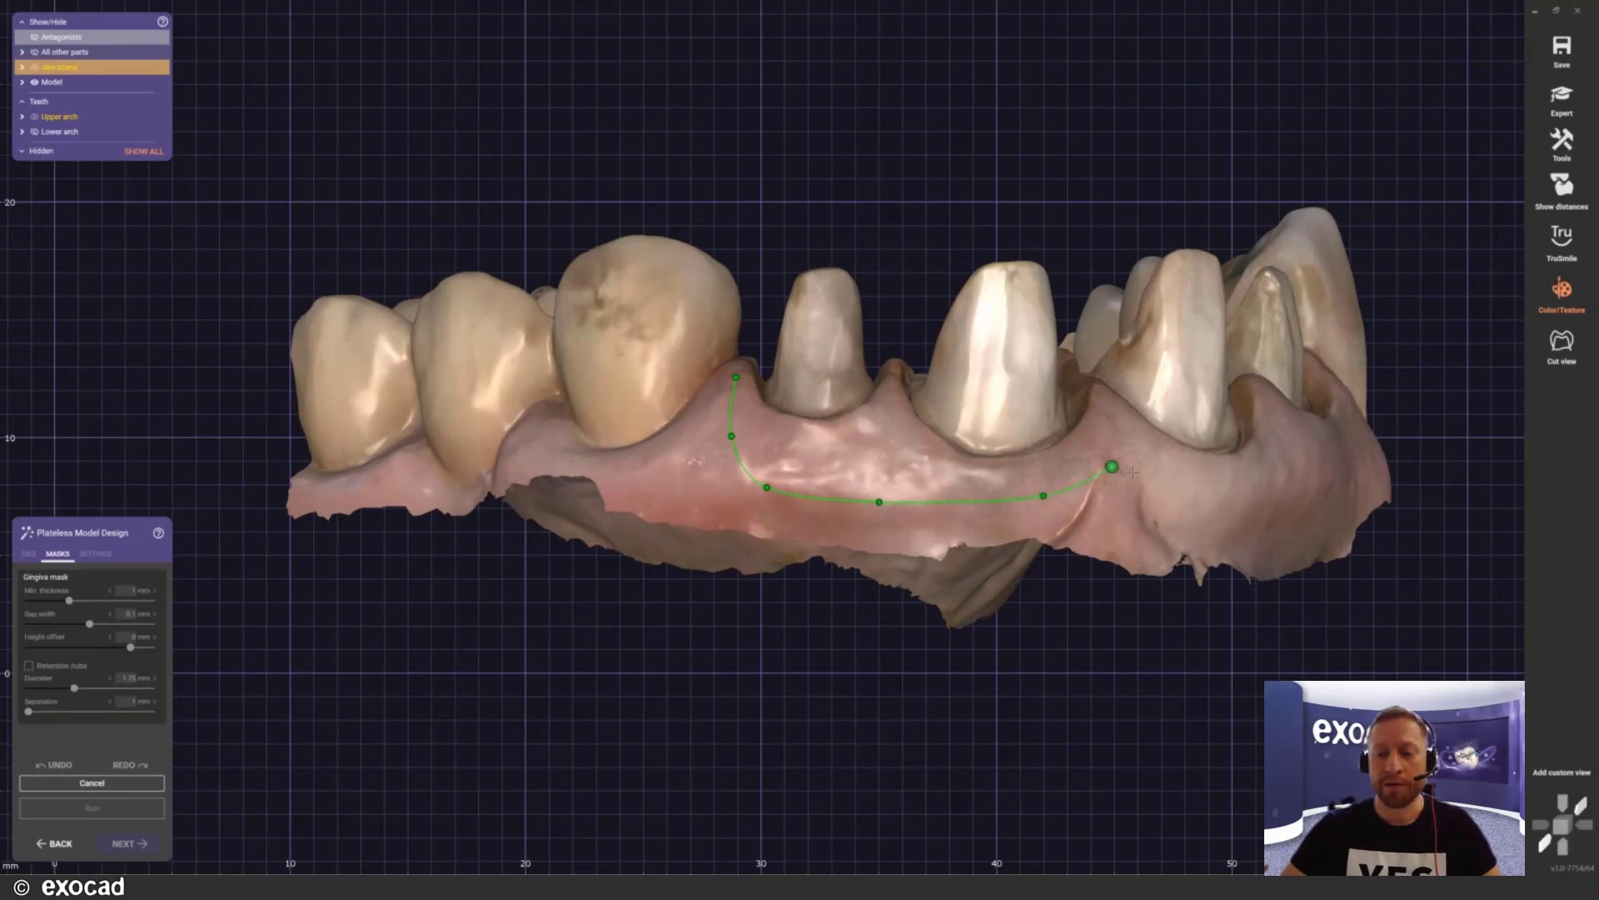
Step: Continue the mask's labial border from the midline to the gum between the other lateral incisor and canine
left_click(1187, 501)
left_click(1277, 494)
right_click_drag(1277, 493, 1037, 489)
left_click(1255, 488)
left_click(1354, 462)
left_click(1347, 386)
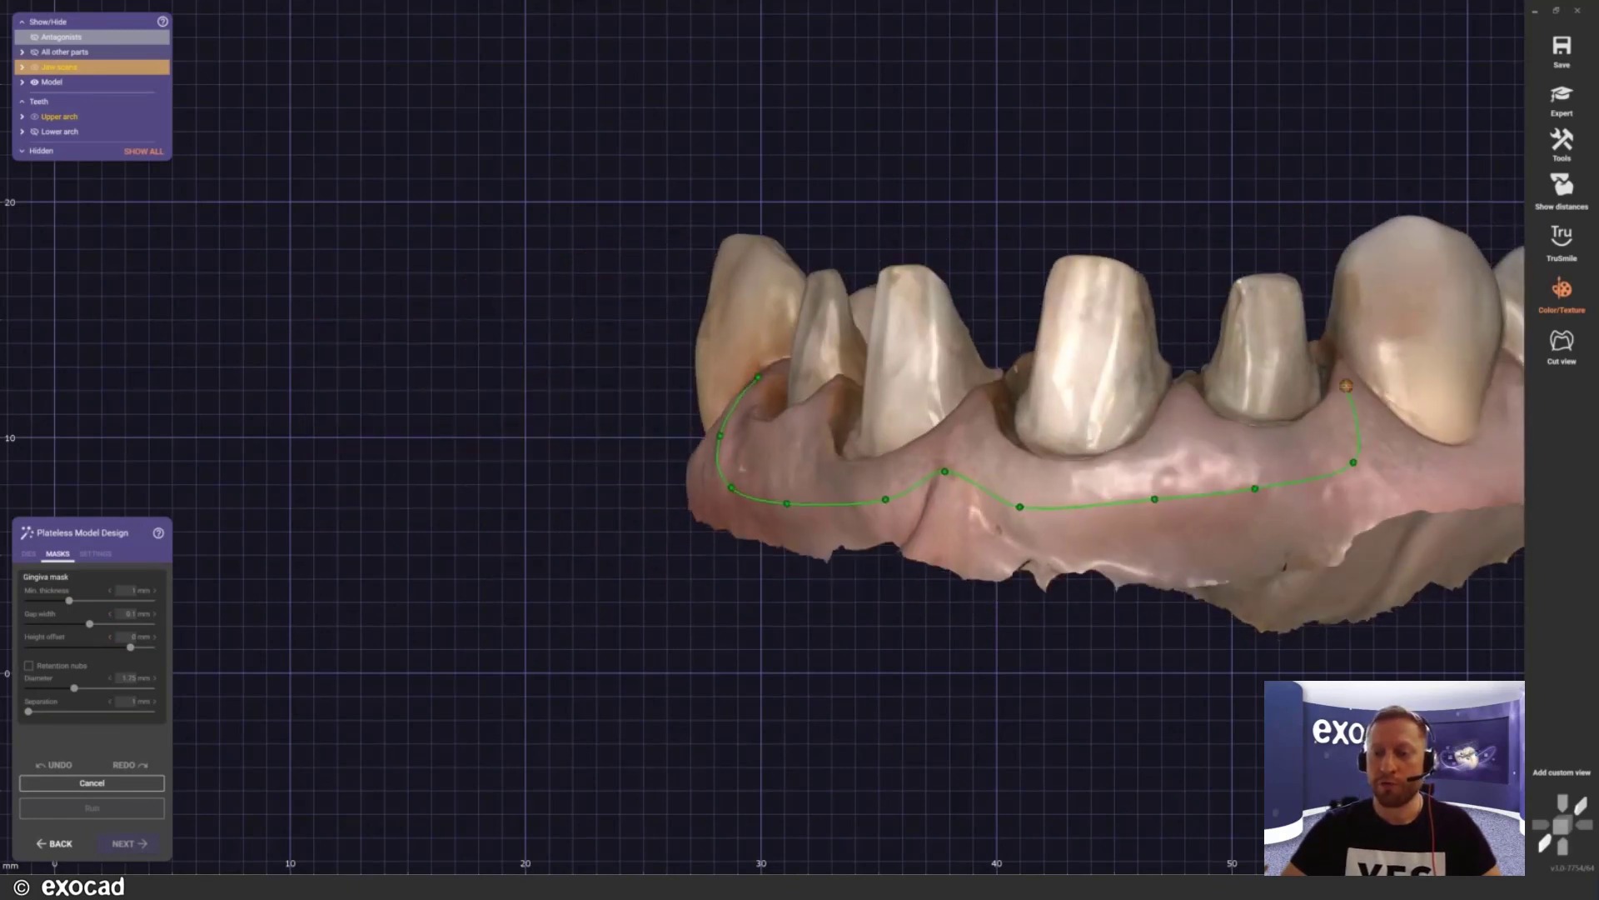
Step: Continue the gingiva mask outline across the palate behind the four prepared incisors and close it at its starting point
right_click_drag(1227, 335, 1225, 336)
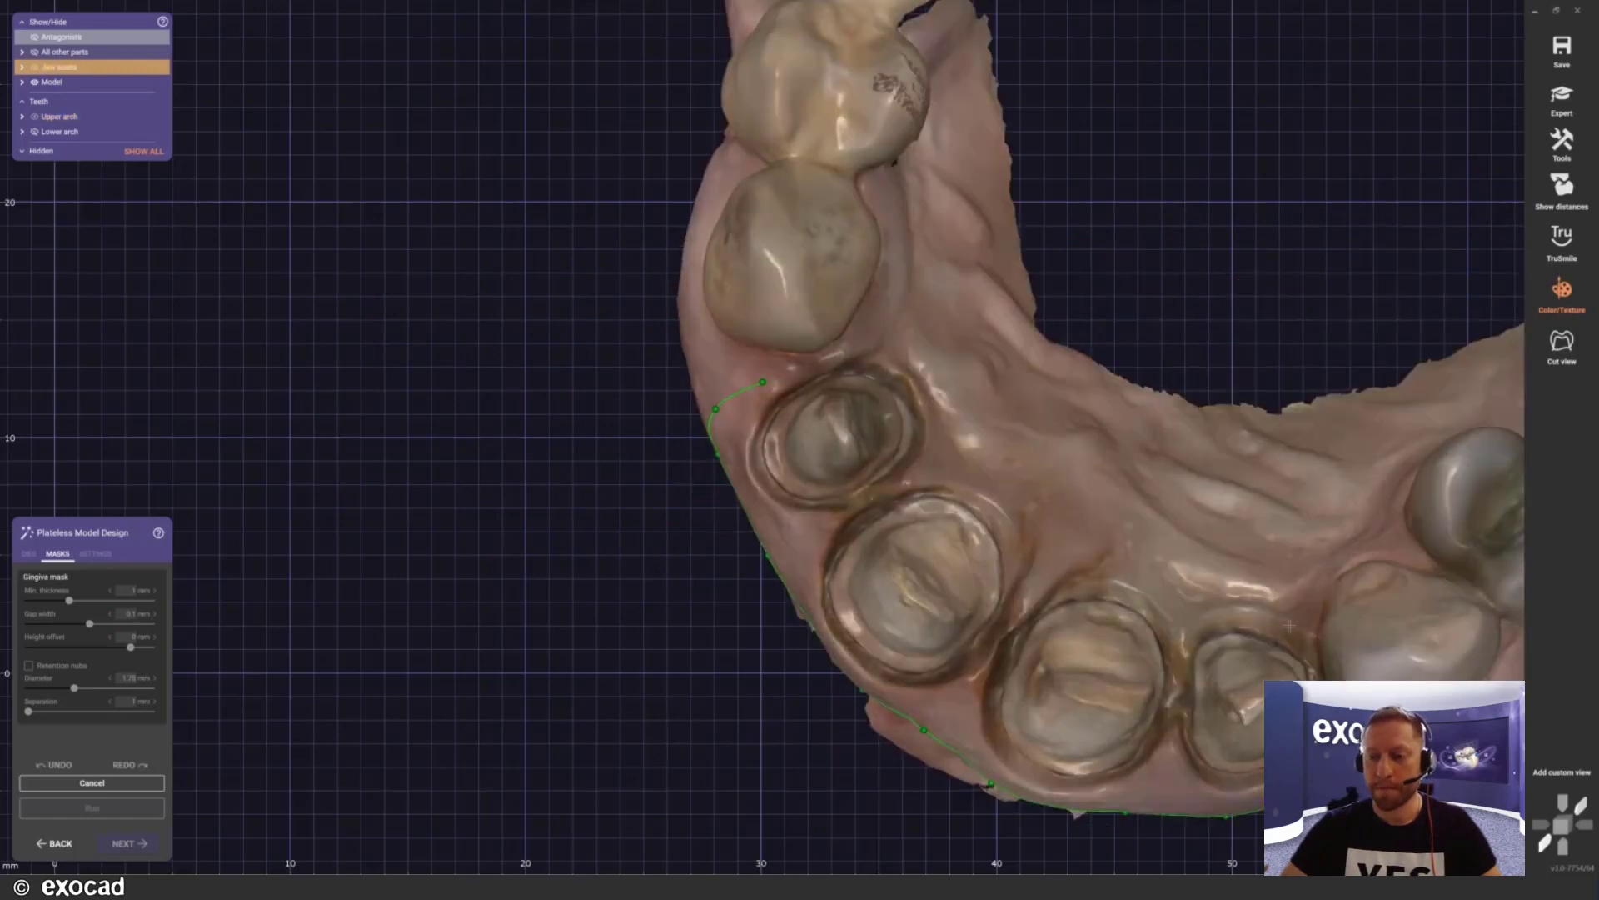
left_click(1294, 586)
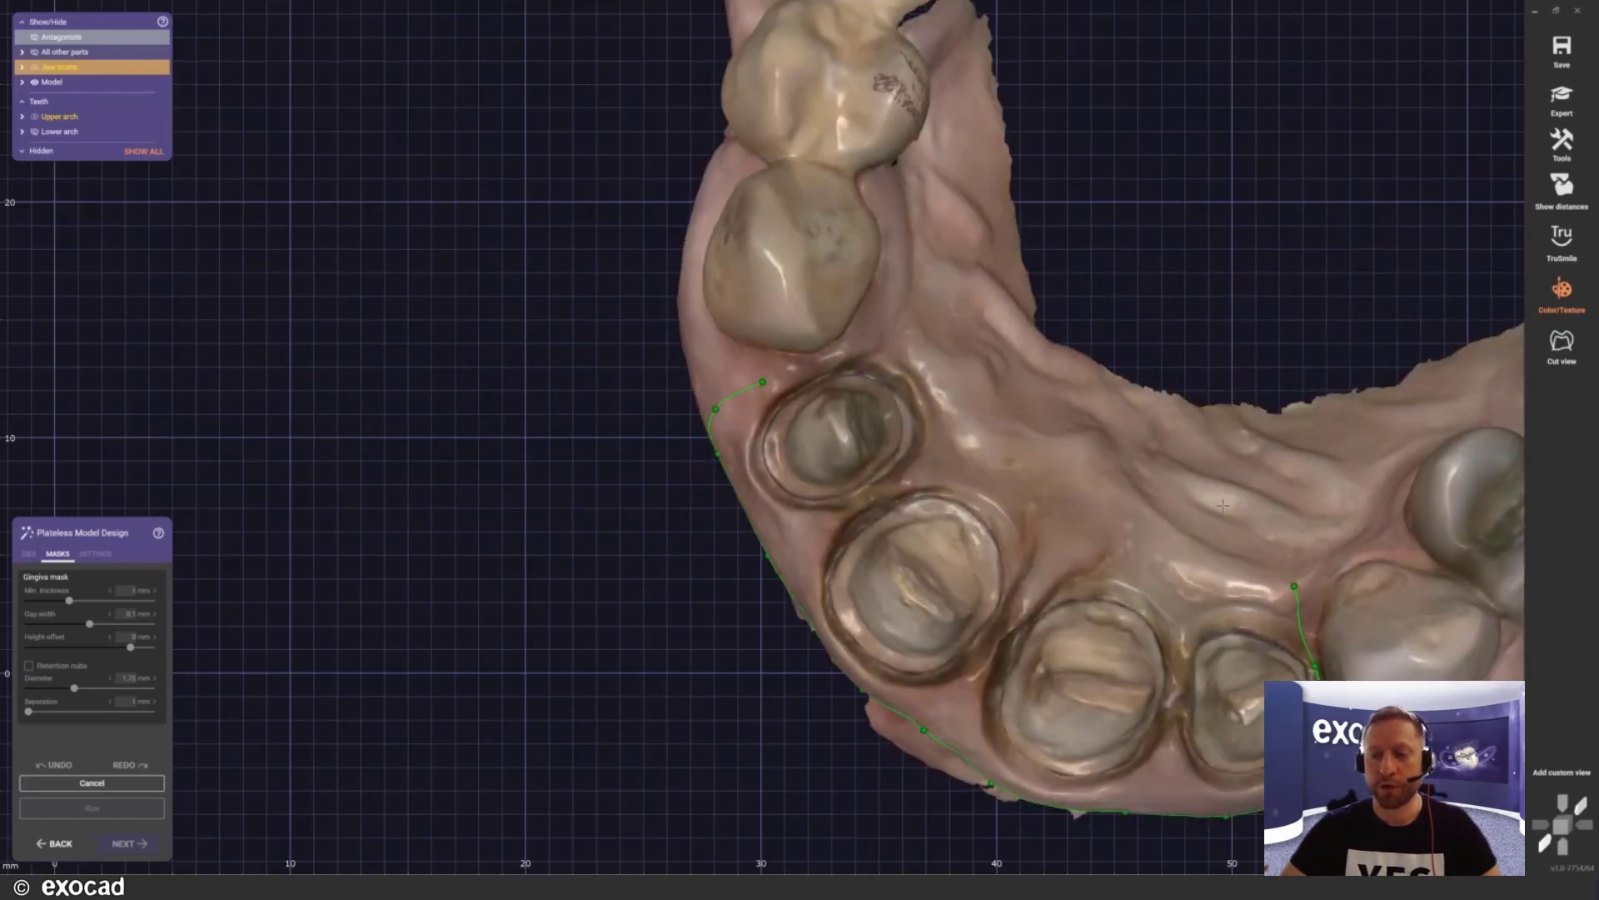
left_click(1223, 506)
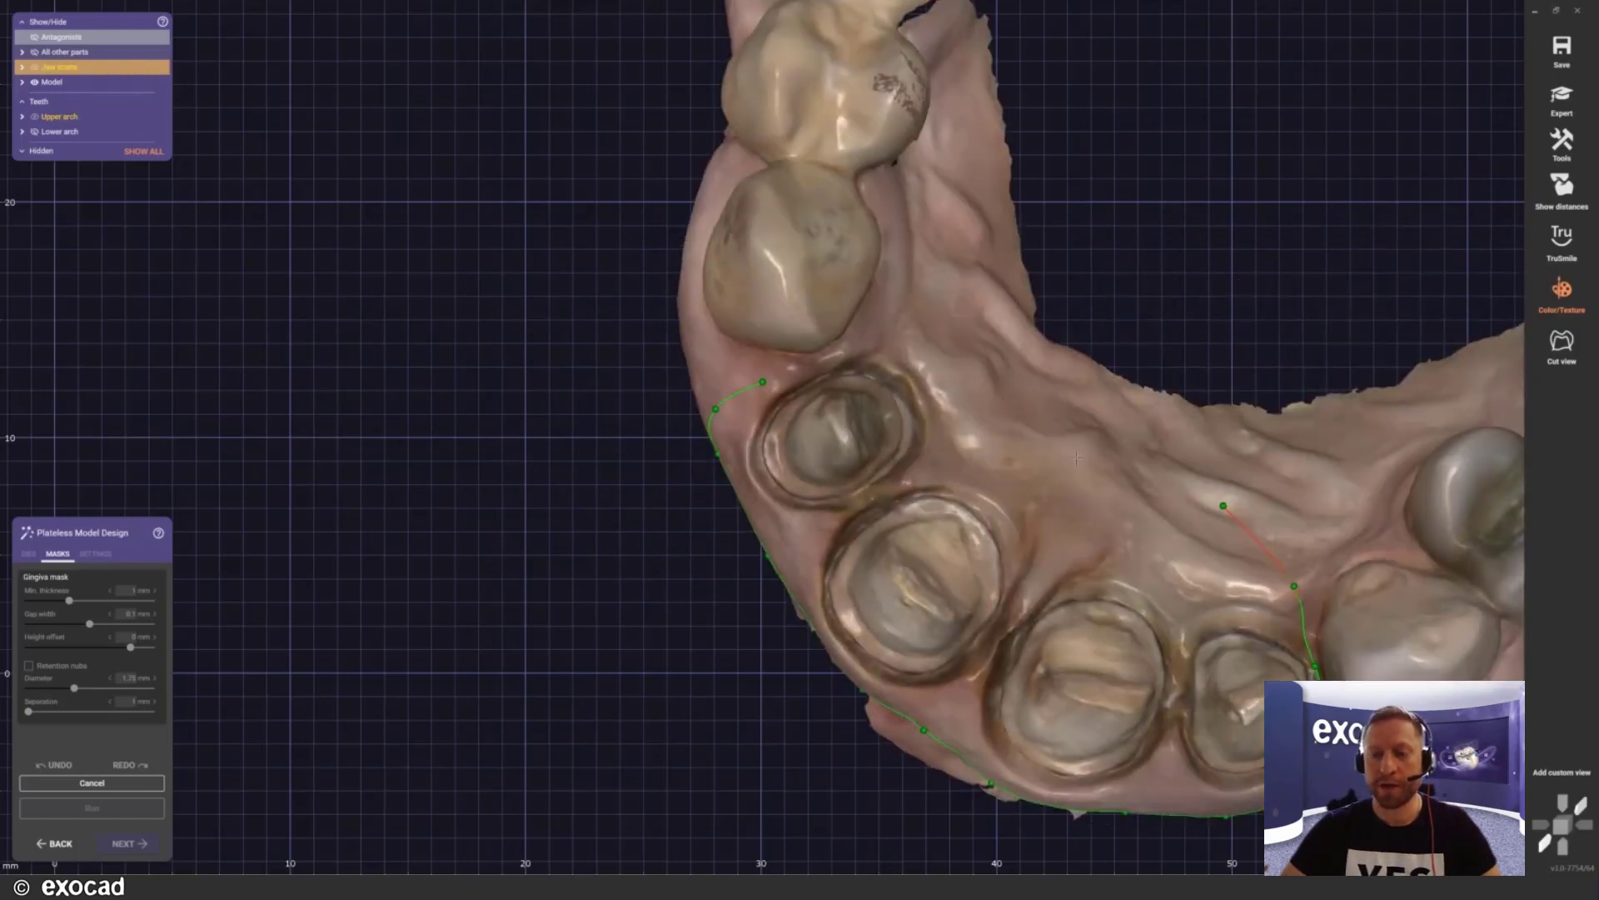
left_click(985, 349)
left_click(932, 315)
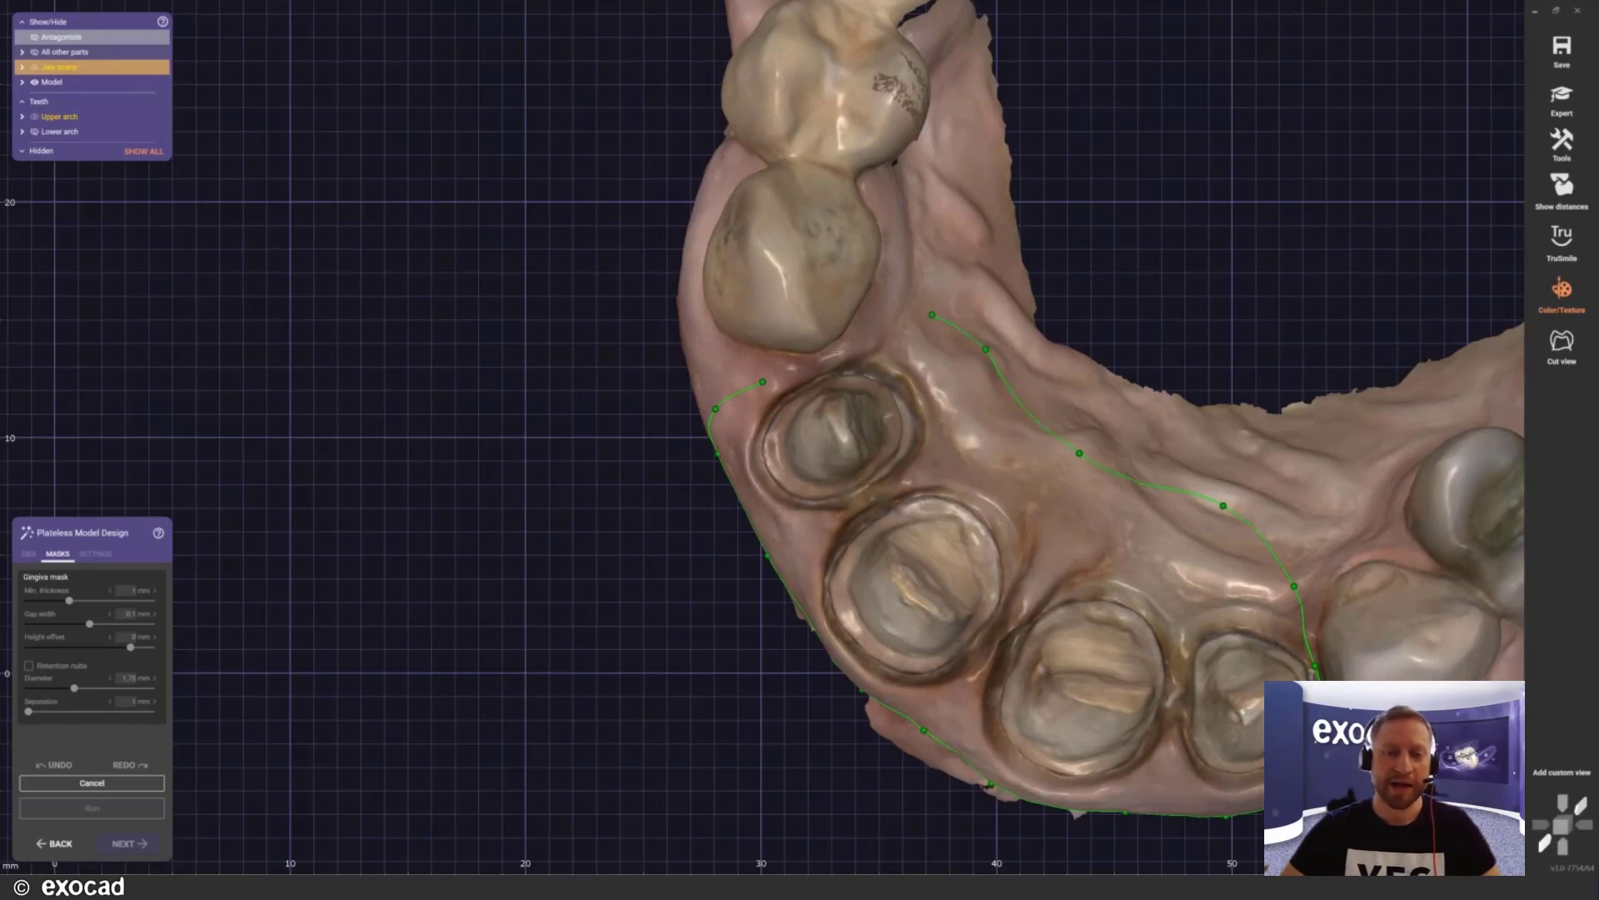
left_click(842, 352)
left_click(763, 381)
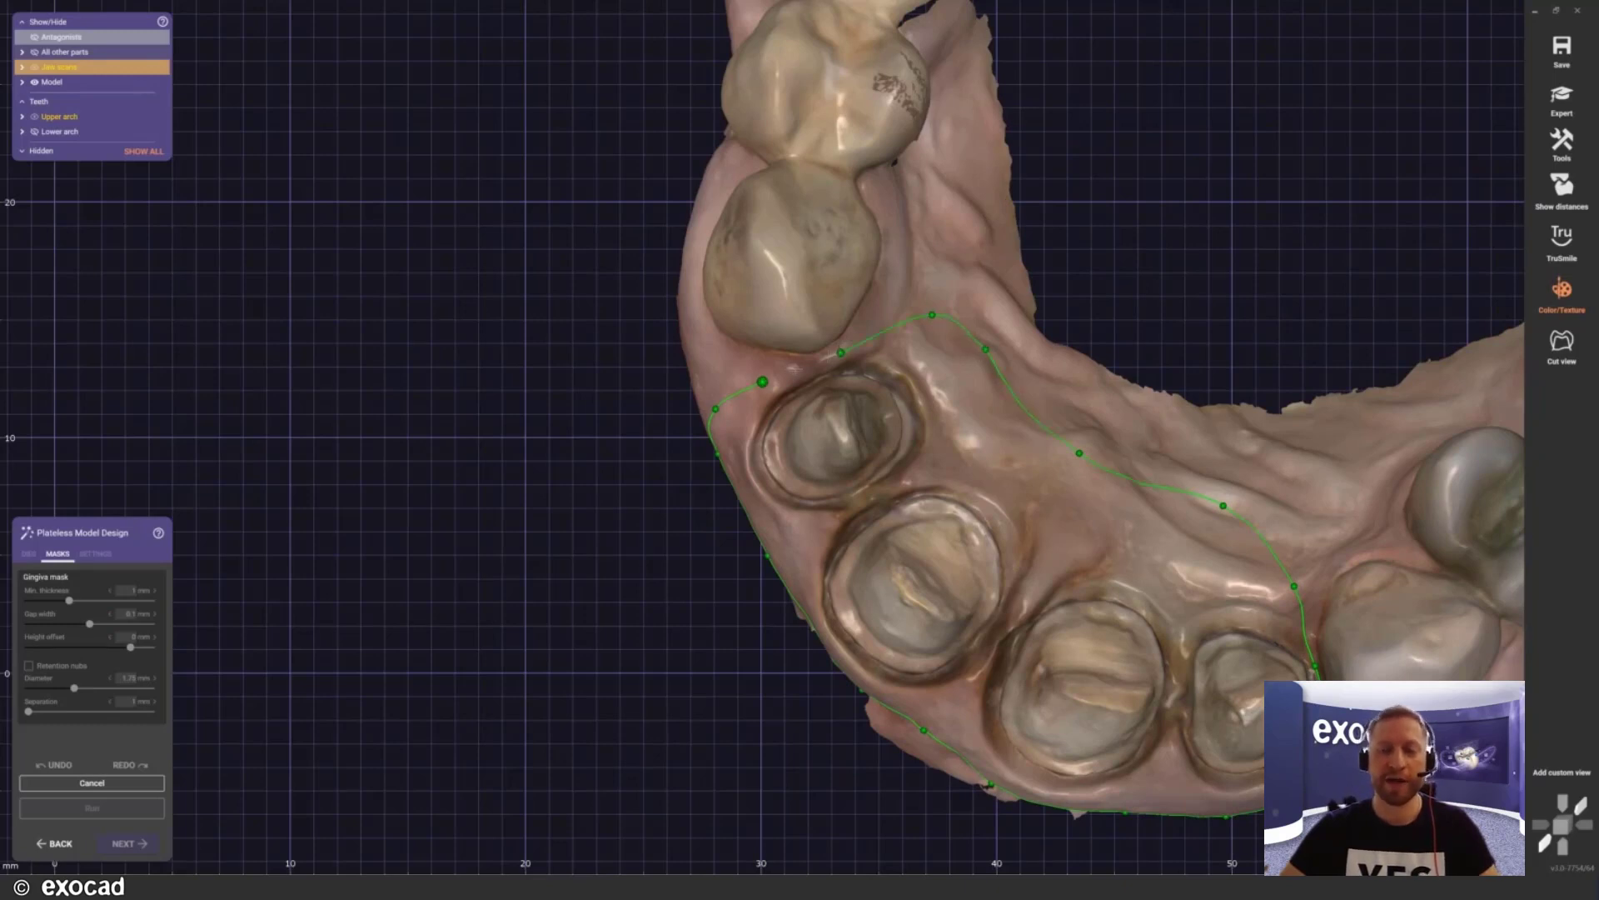
middle_click_drag(971, 418, 909, 365)
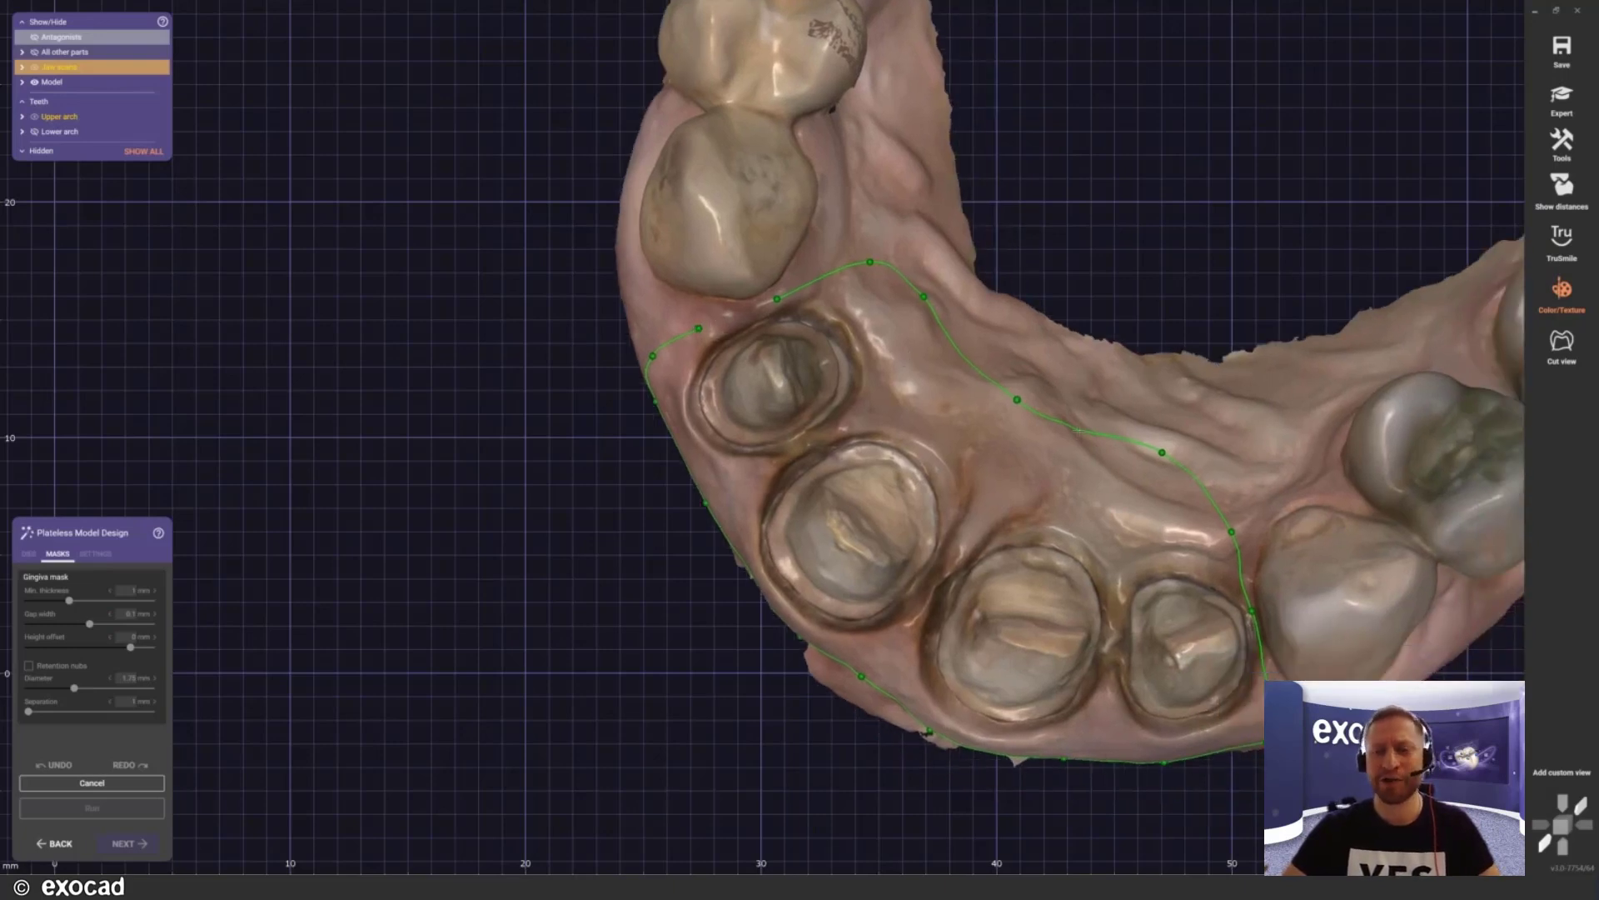
left_click(733, 313)
Step: Set the dies' shaft taper to 2° and the taper height limit to 7 mm, and generate the model
right_click_drag(895, 534, 1017, 373)
middle_click_drag(1017, 373, 846, 380)
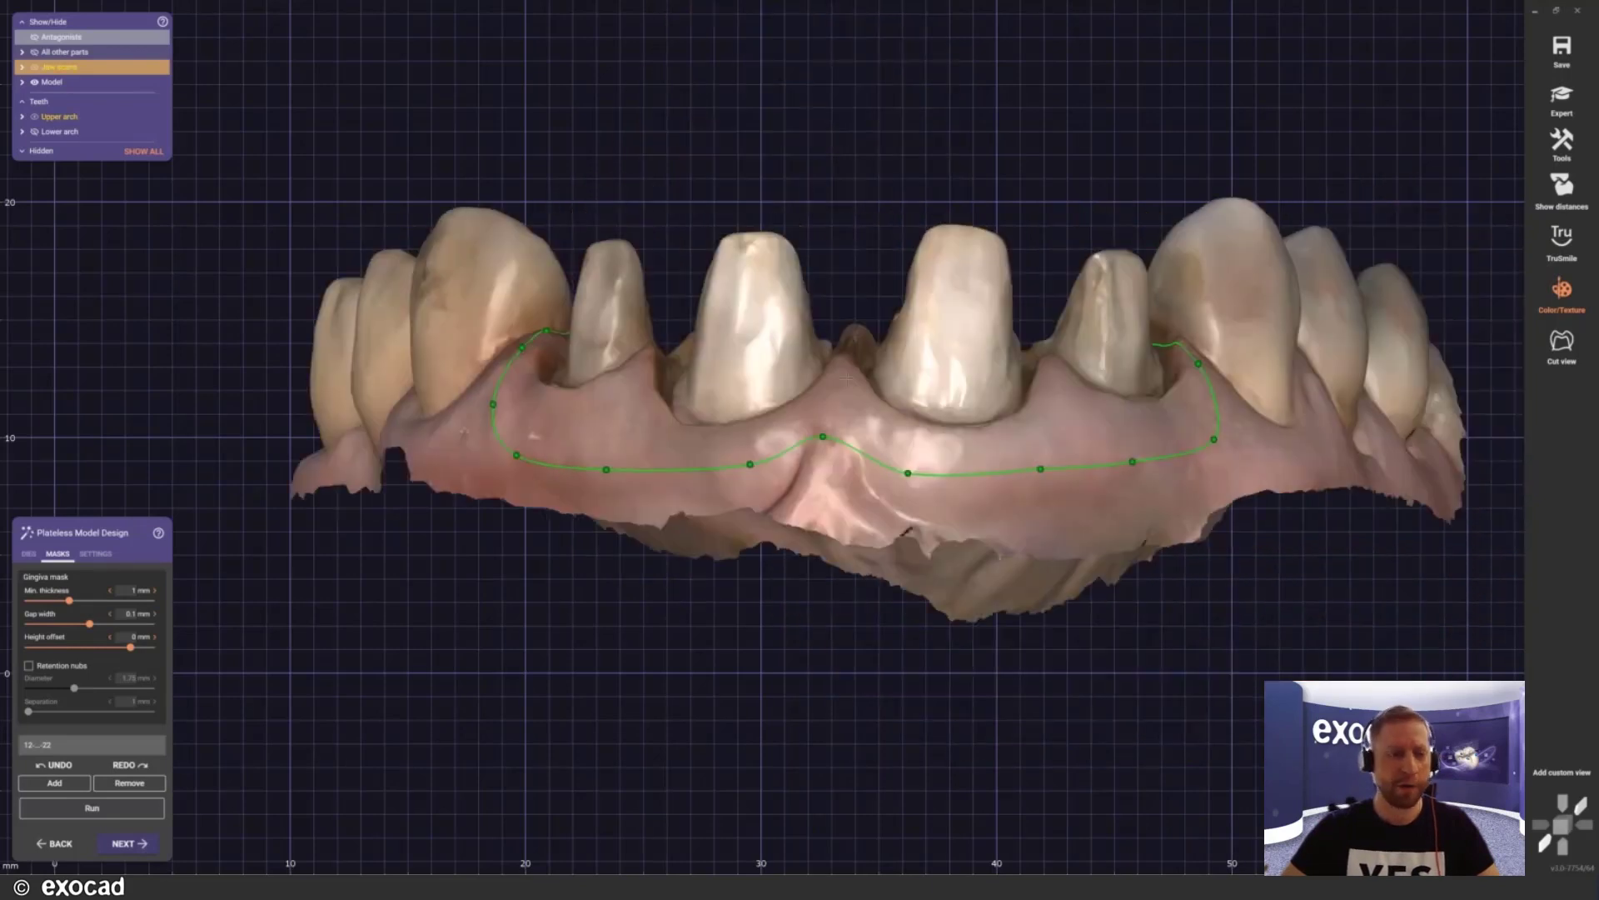
scroll(845, 380, "down", 4)
left_click(29, 555)
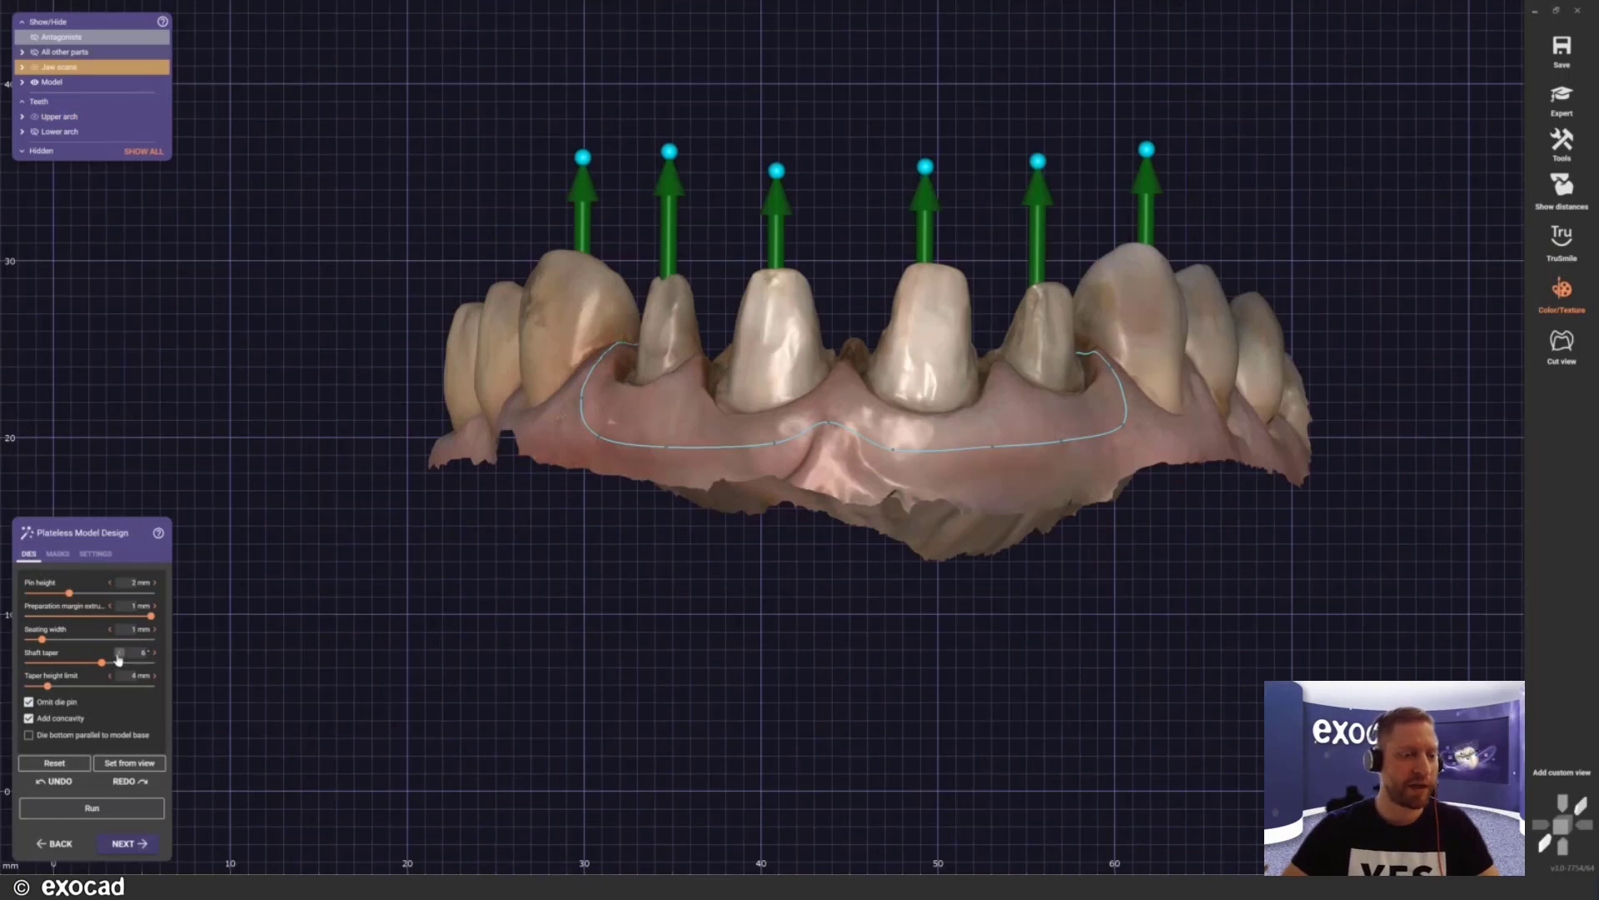
left_click_drag(102, 662, 68, 688)
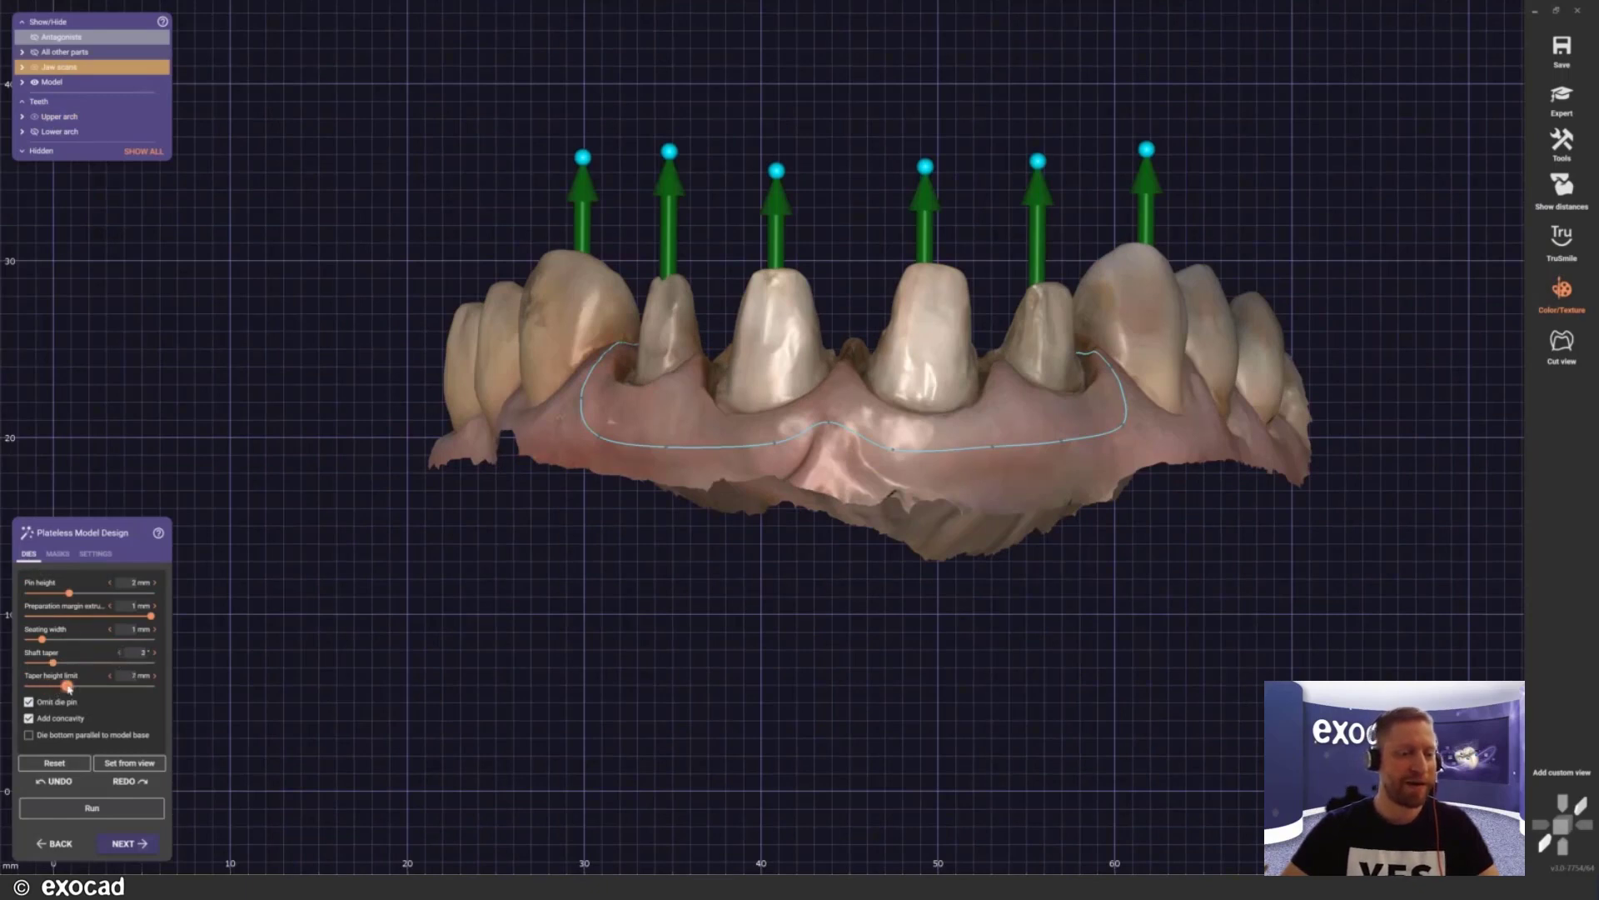
left_click(153, 810)
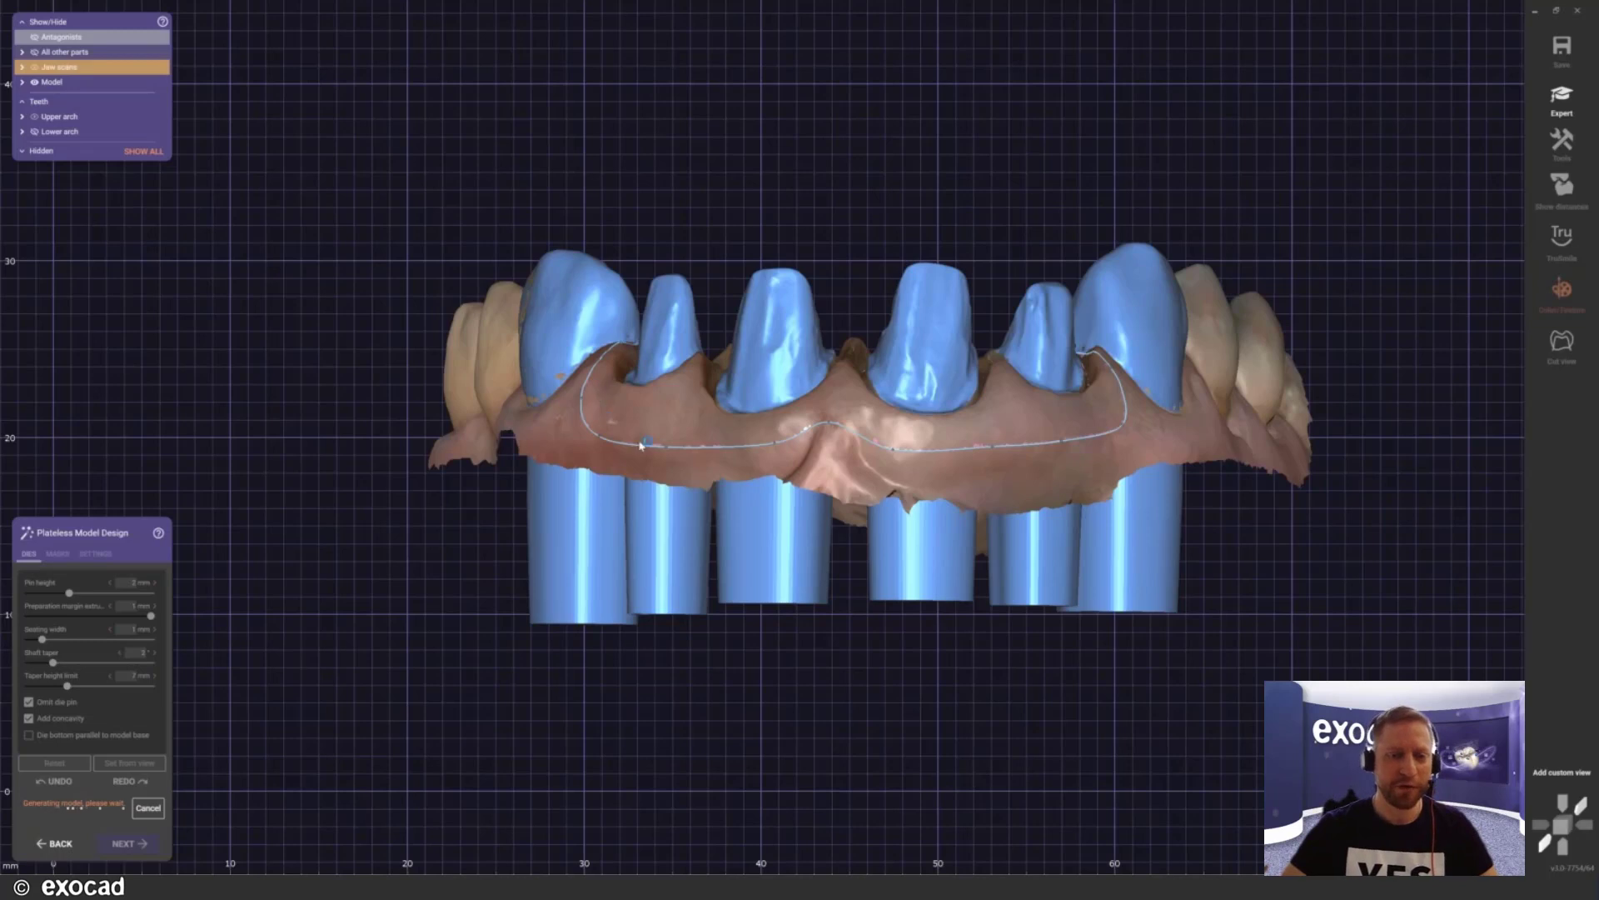
Step: Examine the generated model base, the dies and the gingiva mask from the front and from the occlusal side
scroll(654, 447, "up", 2)
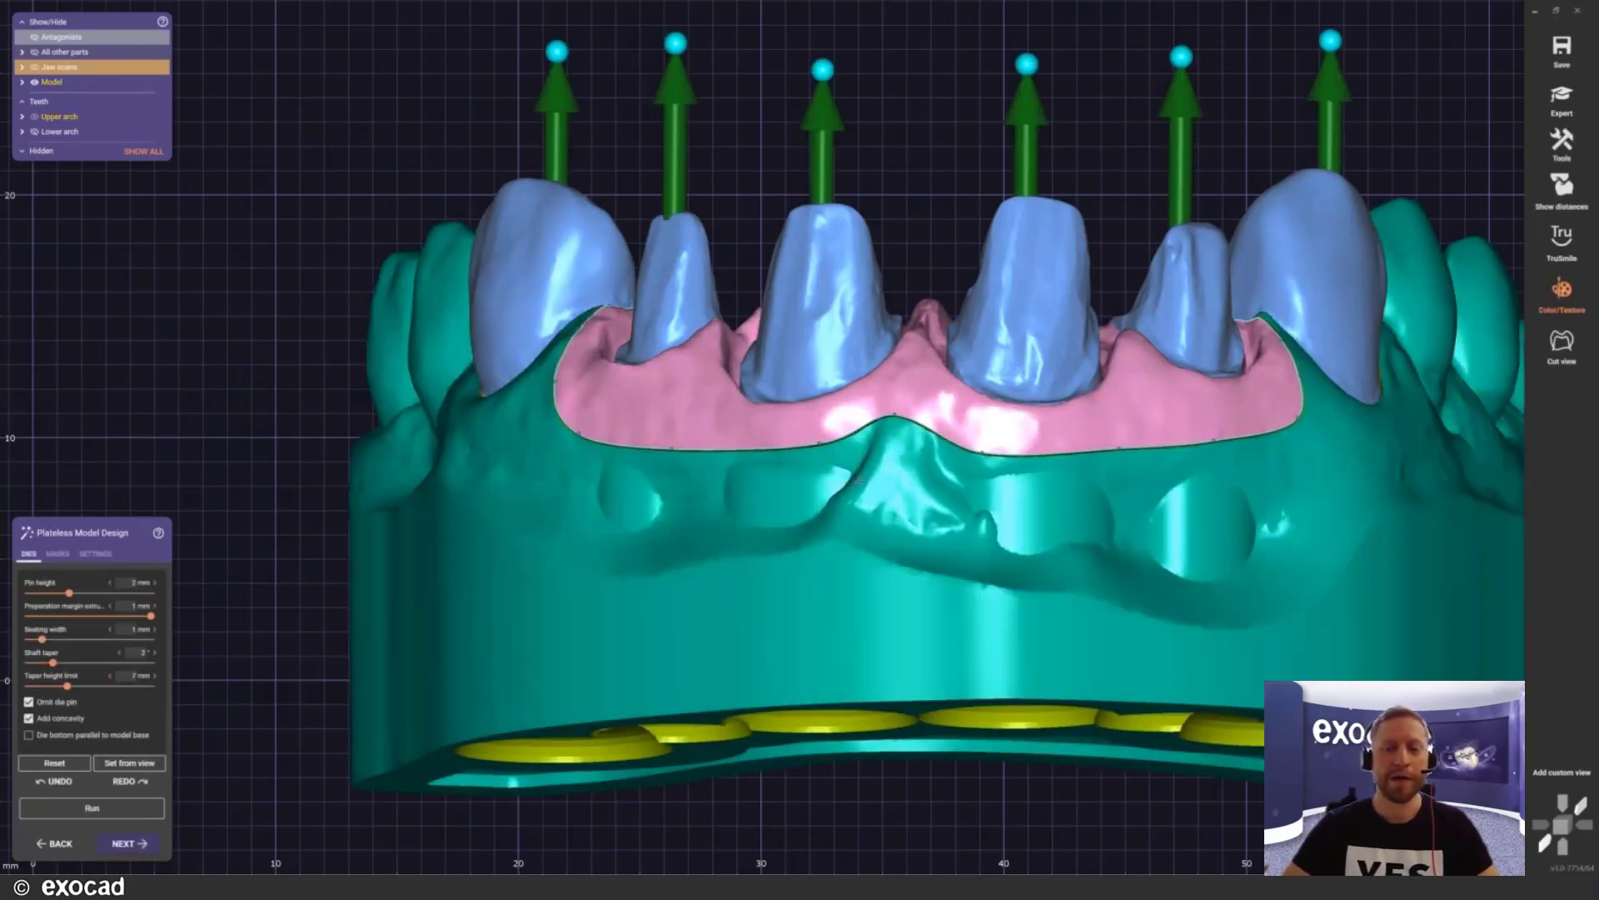
mouse_move(859, 480)
right_mouse_down()
mouse_move(879, 609)
mouse_move(862, 469)
right_mouse_up()
scroll(859, 480, "down", 1)
scroll(860, 480, "down", 3)
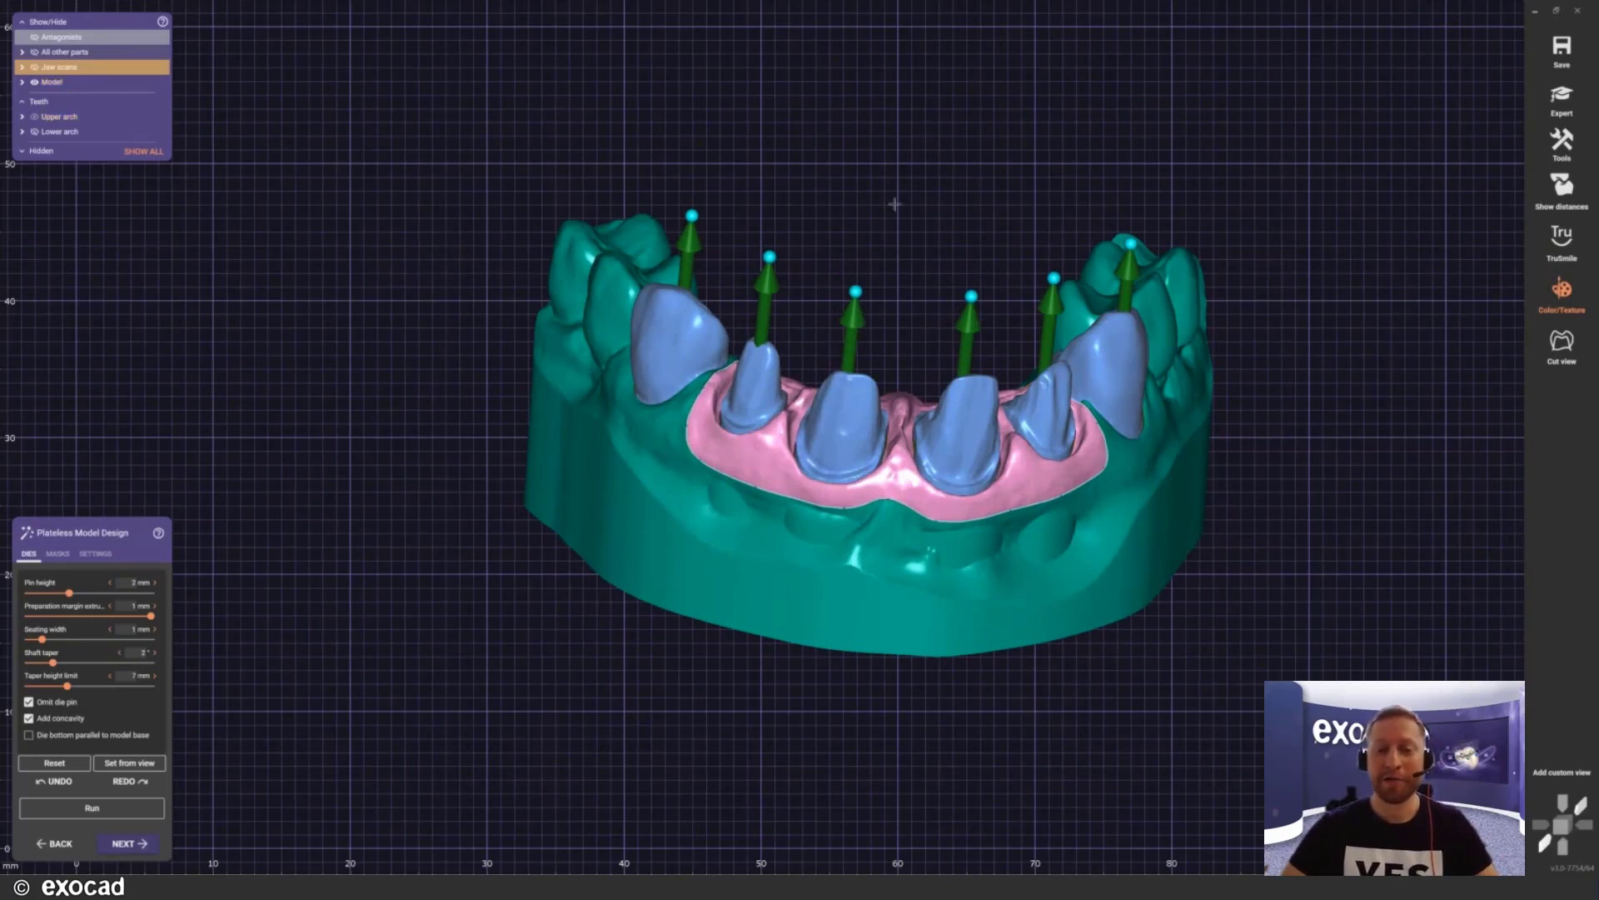
right_click_drag(904, 22, 897, 23)
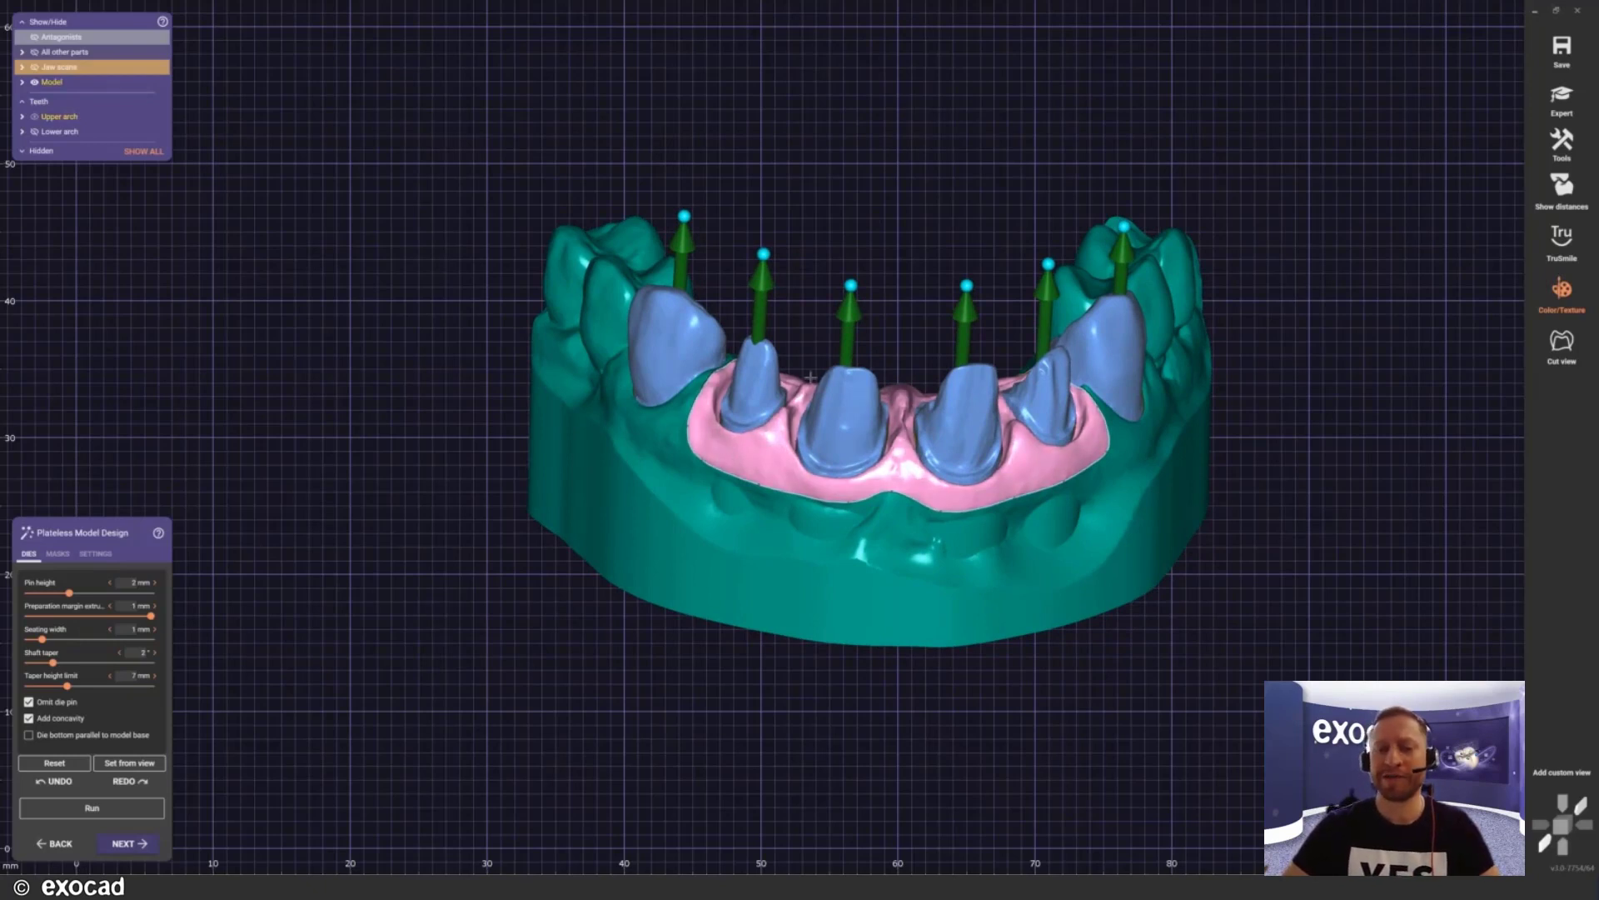
right_click_drag(788, 429, 945, 438)
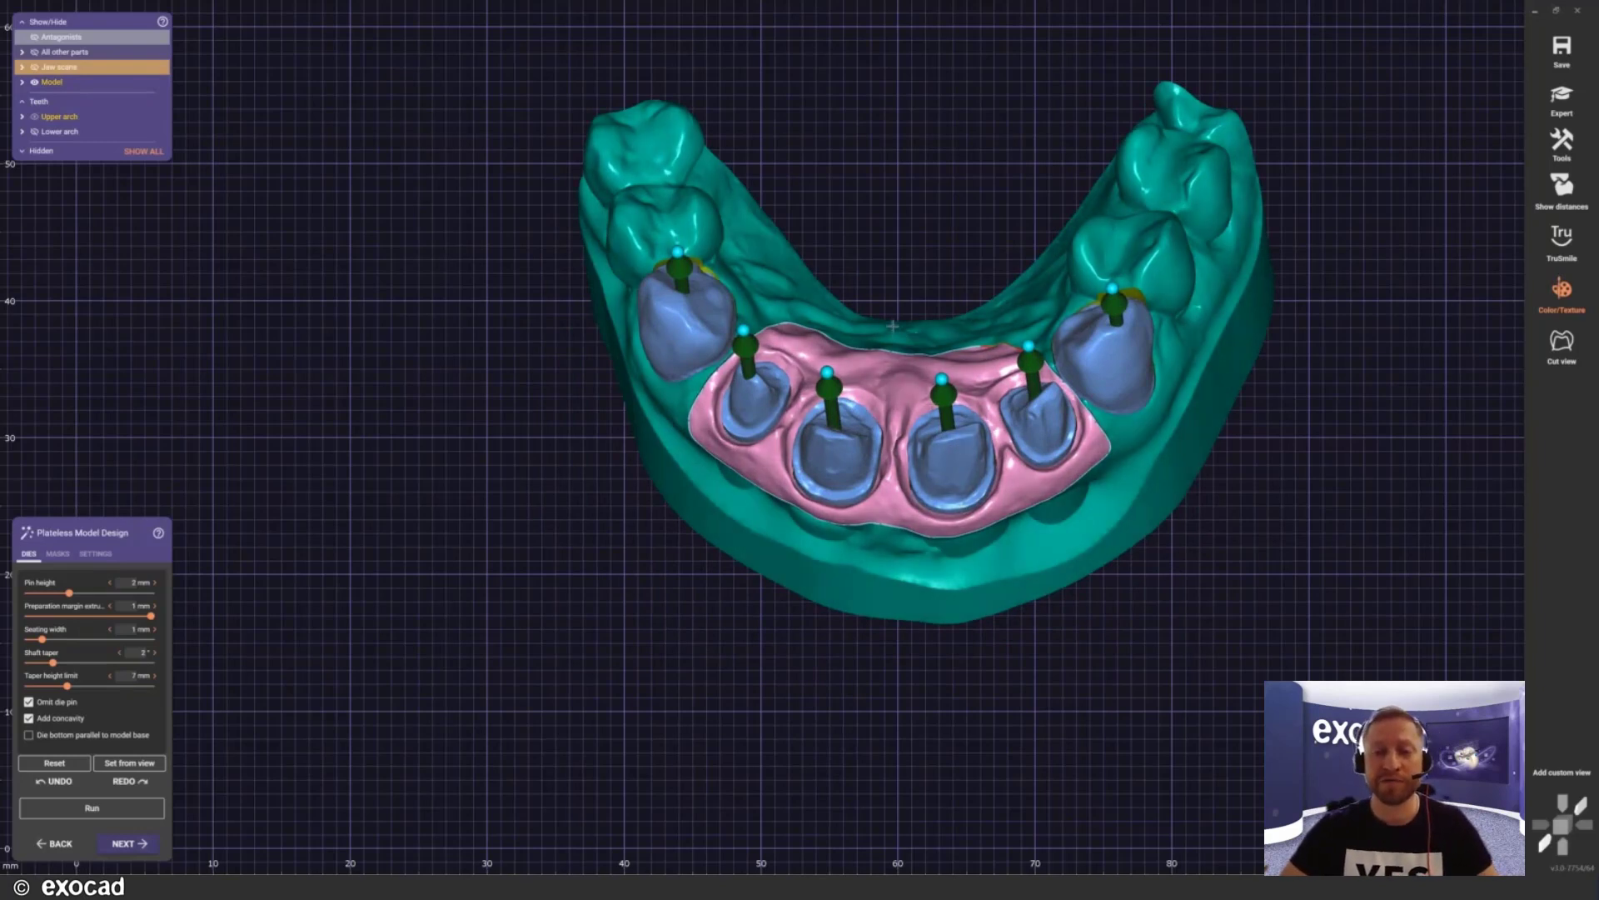
right_click_drag(892, 326, 892, 276)
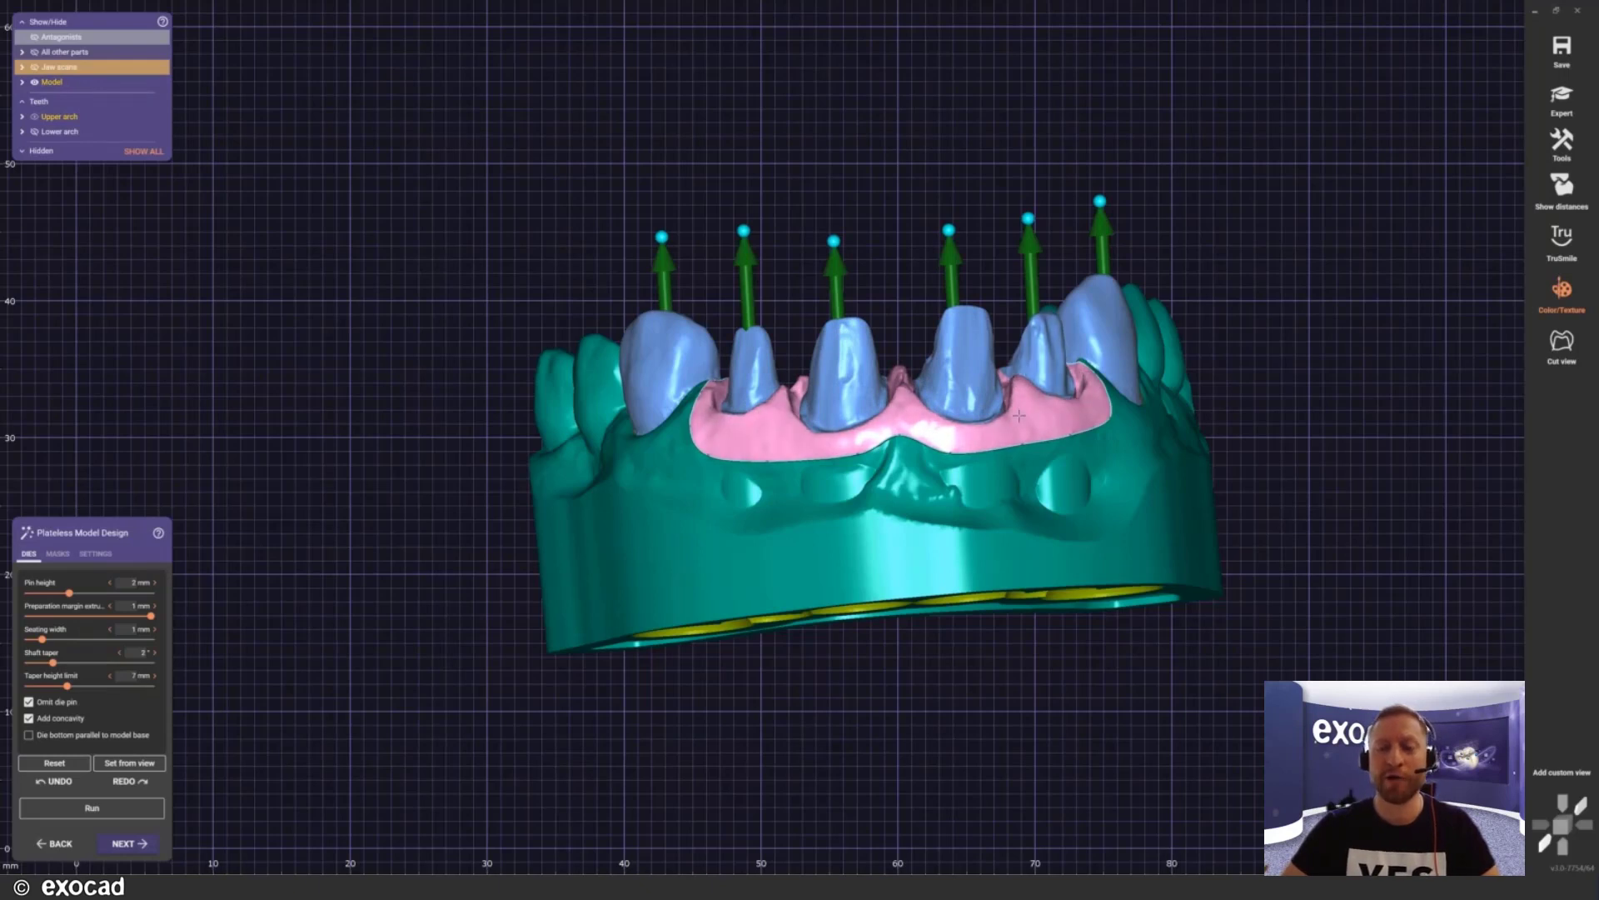
right_click_drag(1000, 423, 991, 450)
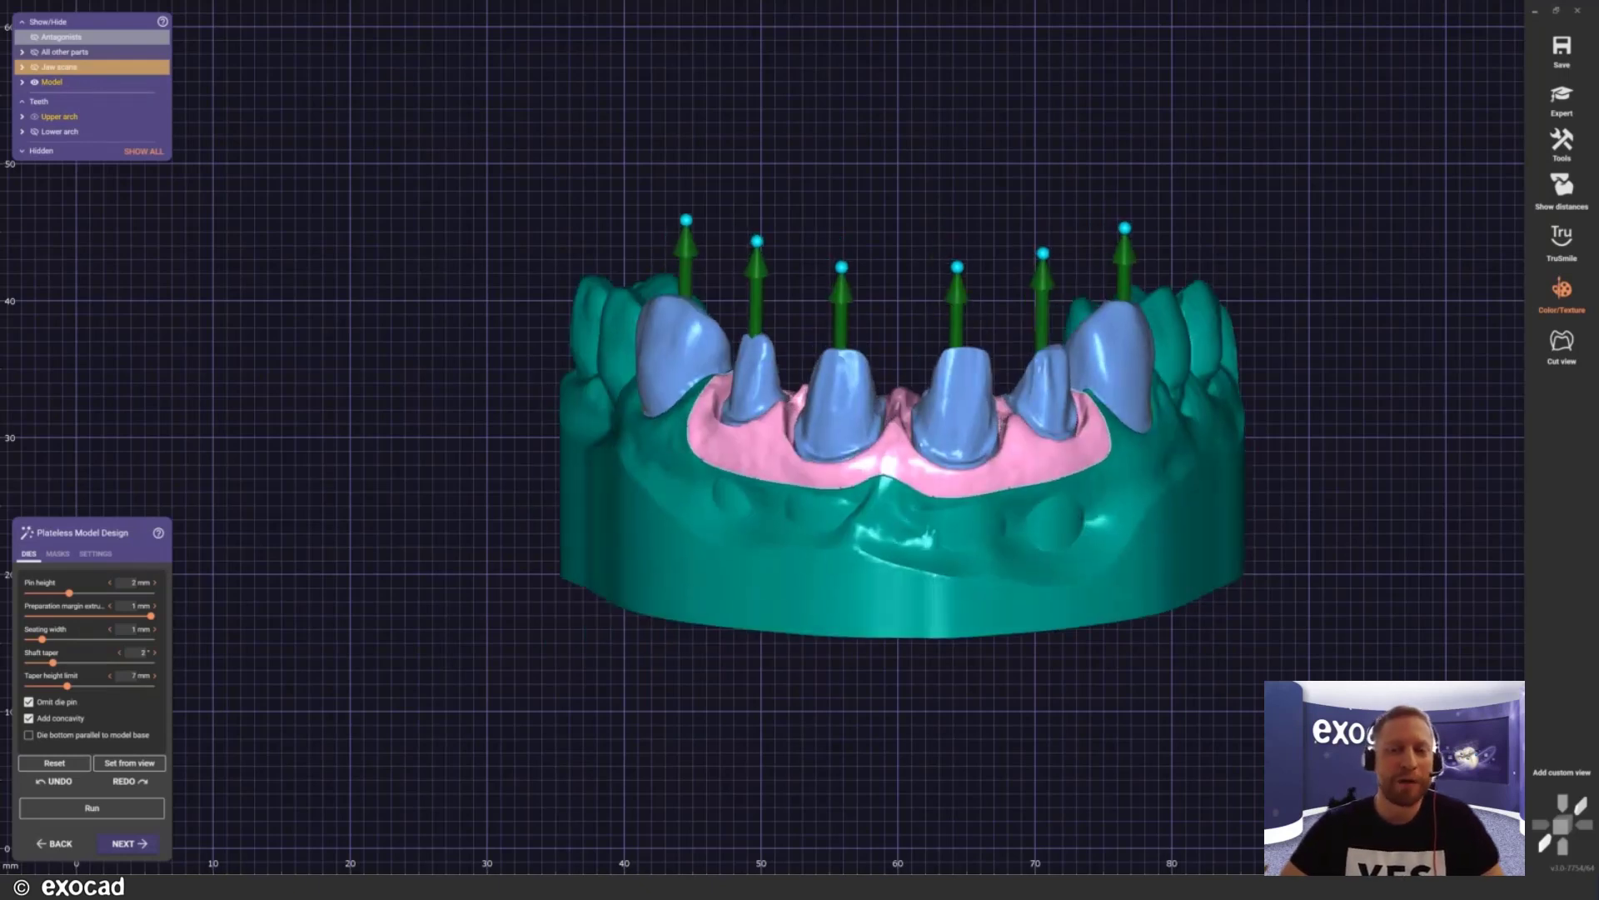
middle_click_drag(998, 424, 925, 408)
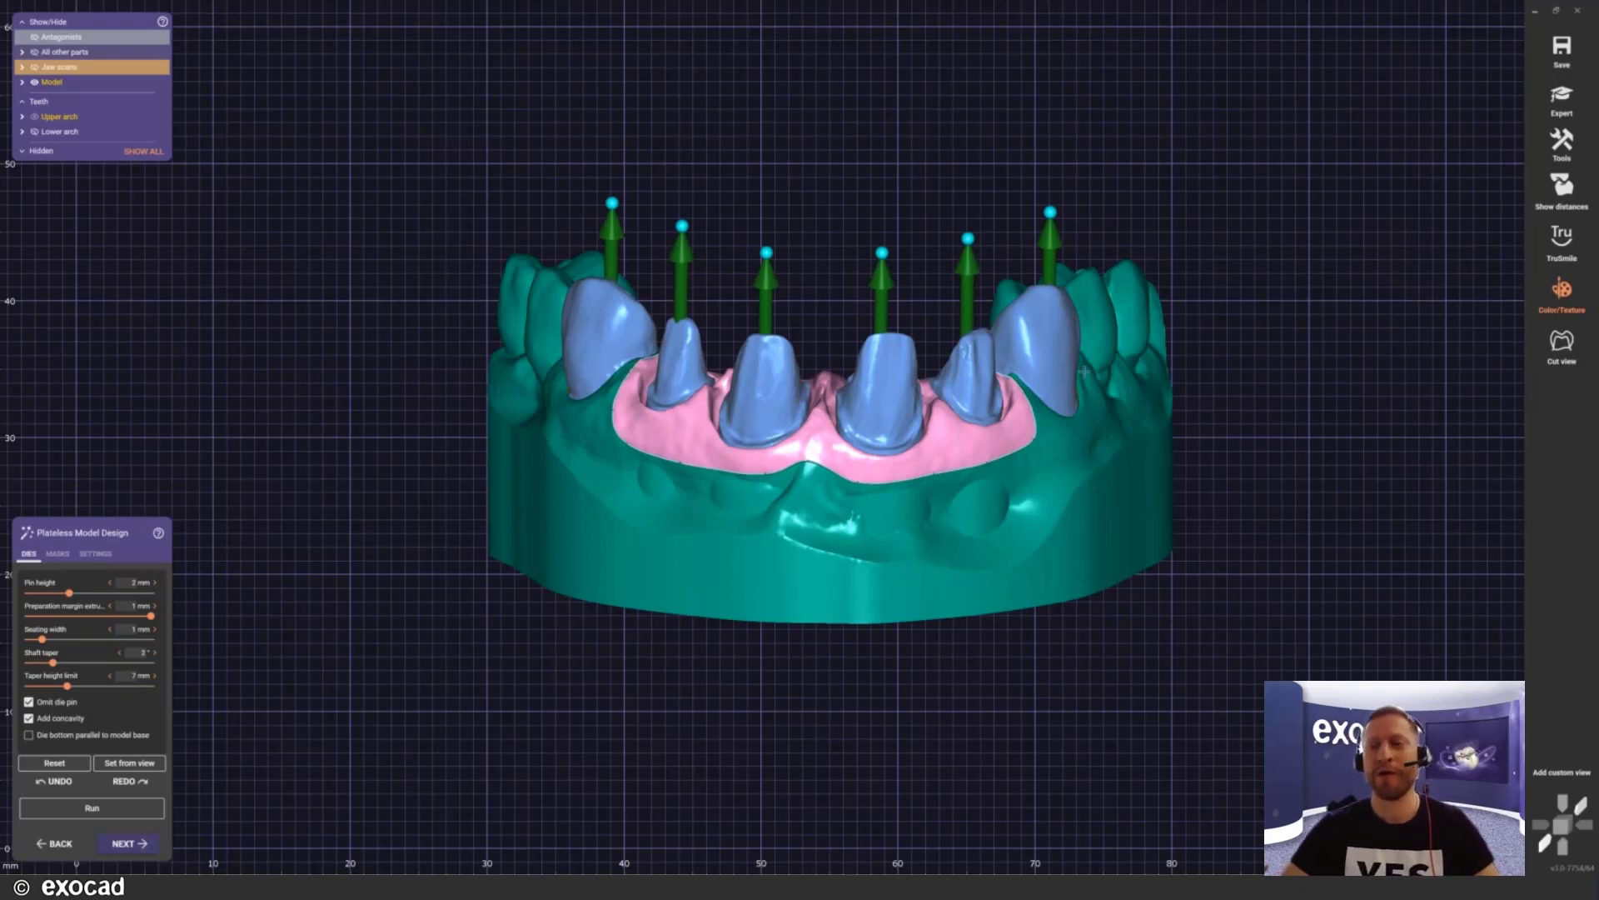
Step: Switch to Expert mode and delete the Model reconstructions, including the base, dies and gingiva mask
left_click(1560, 104)
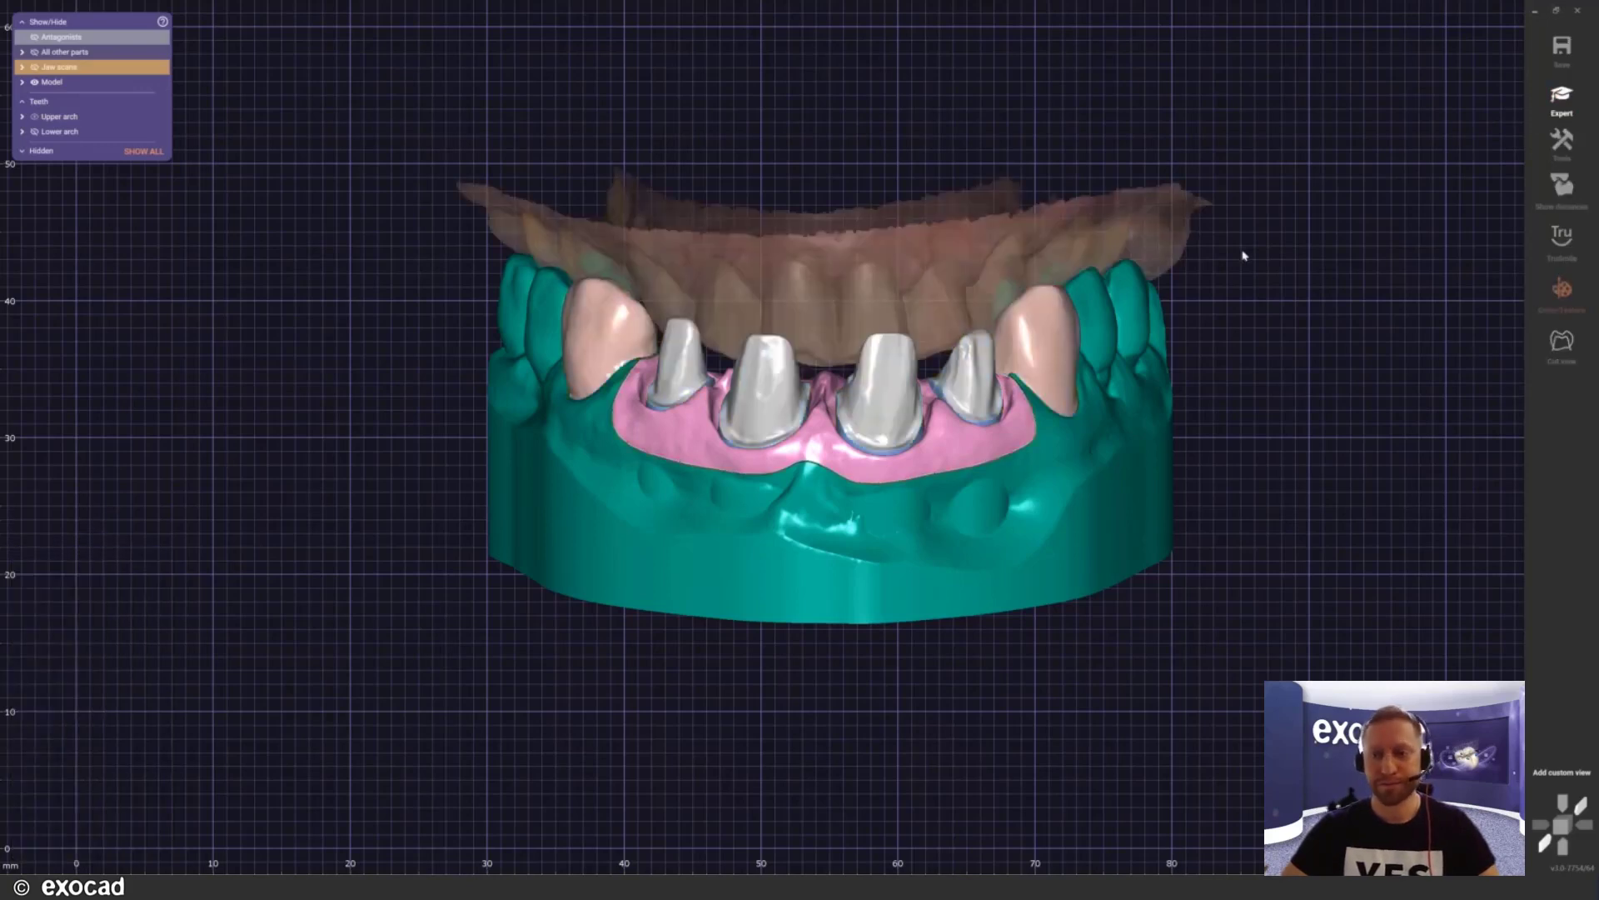
right_click(1270, 192)
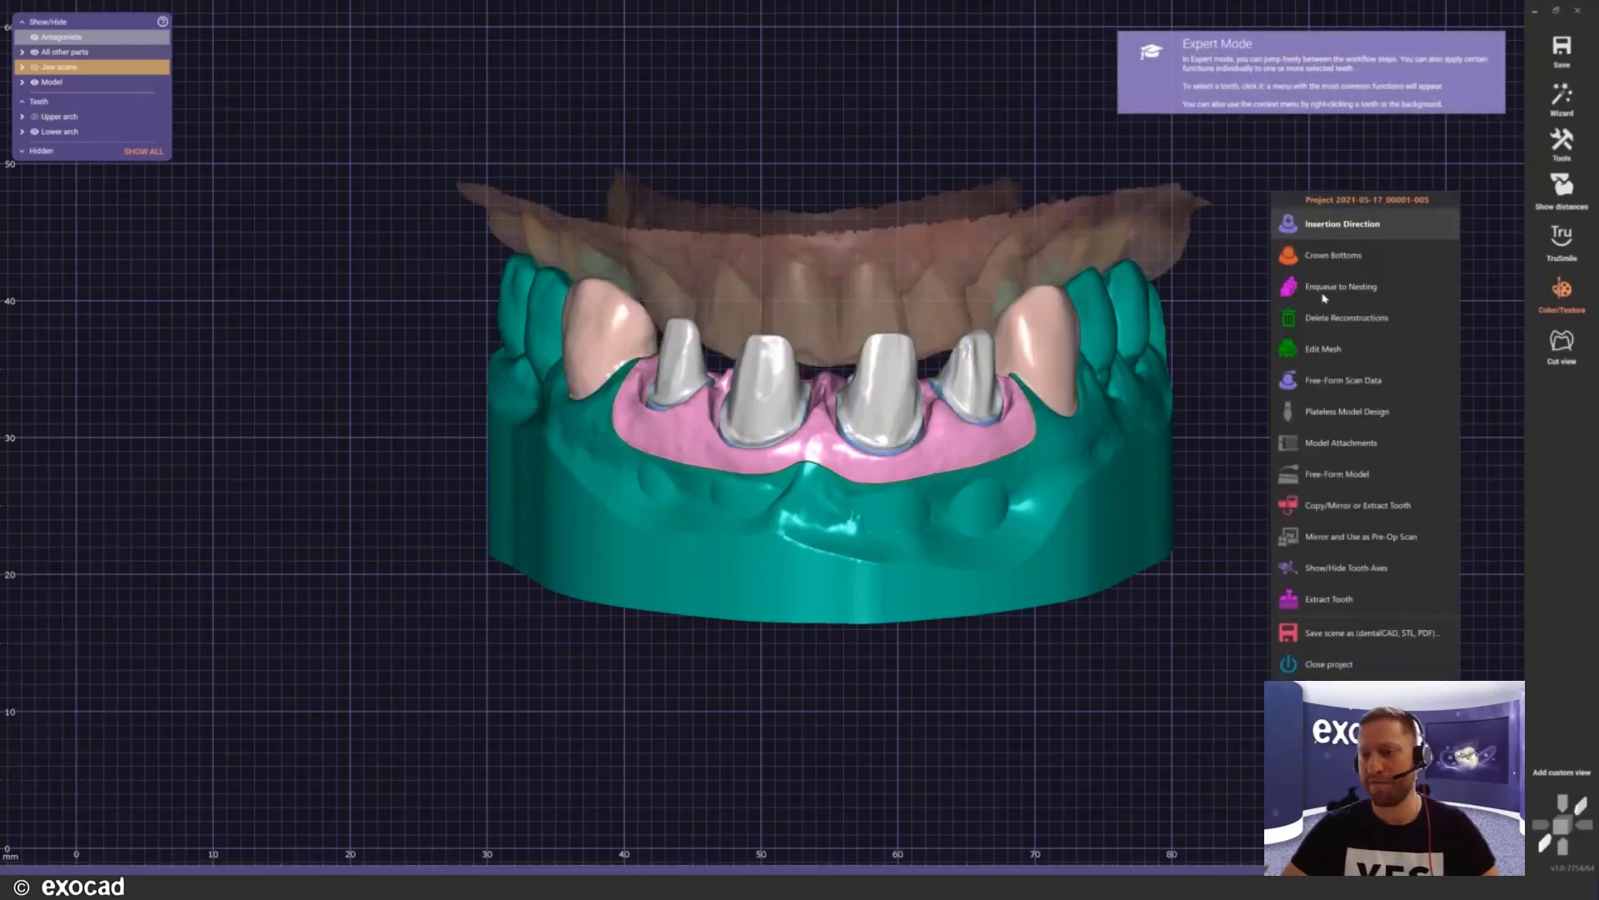
left_click(1103, 451)
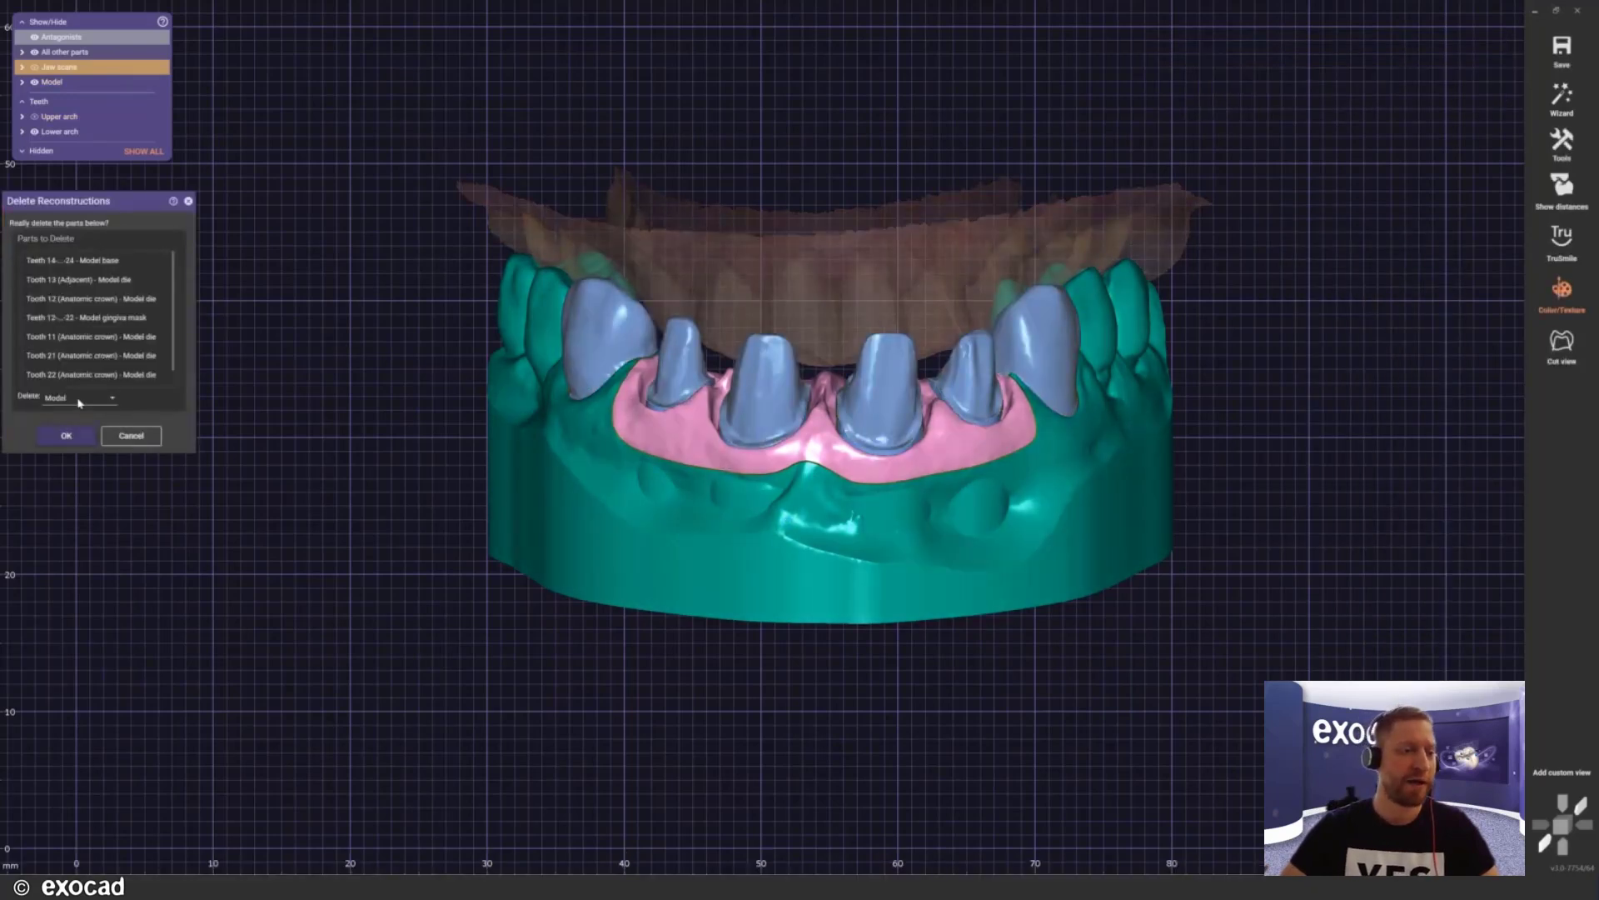
left_click(79, 399)
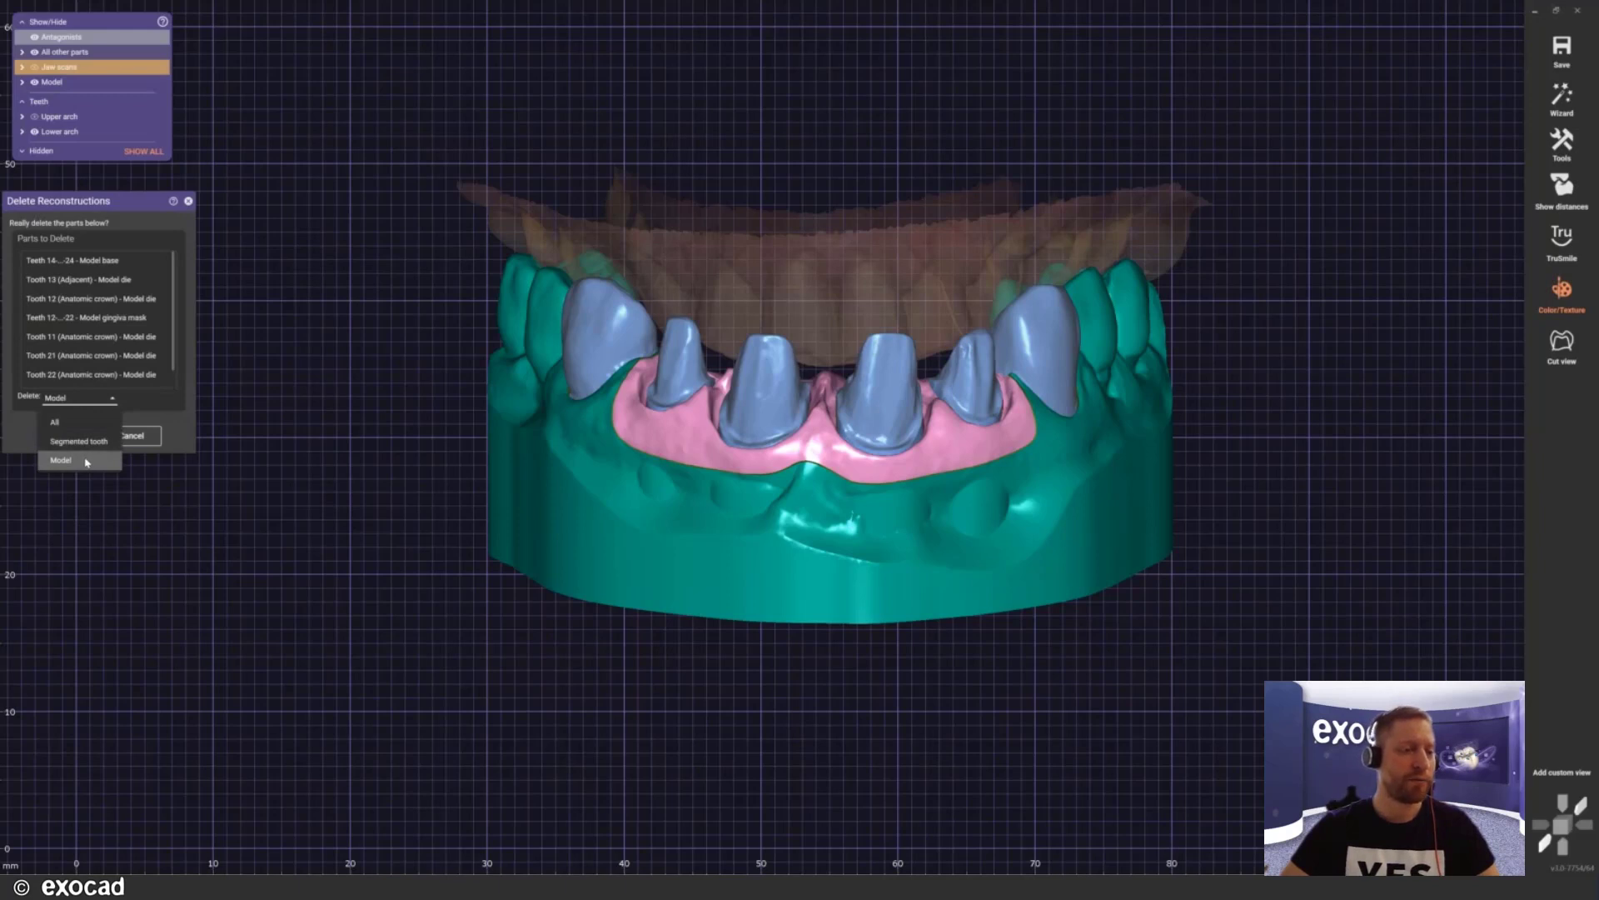
left_click(85, 462)
left_click(71, 436)
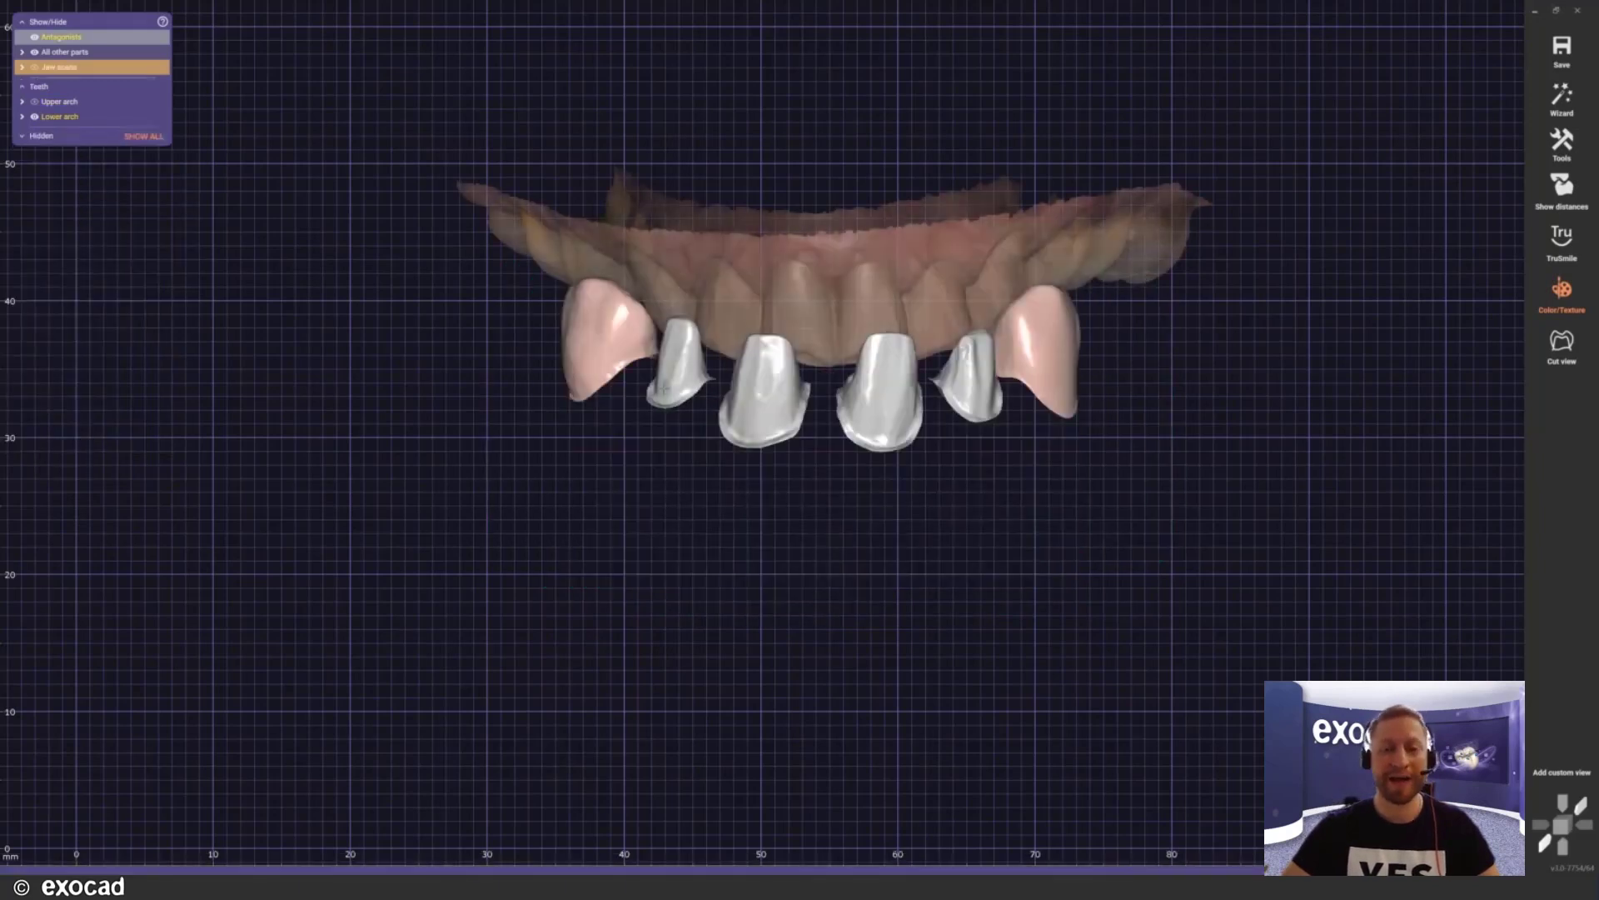
Step: Reopen Model Alignment, change the model type to "Plateless model (gingival masks flat)" and accept the alignment
right_click(1277, 227)
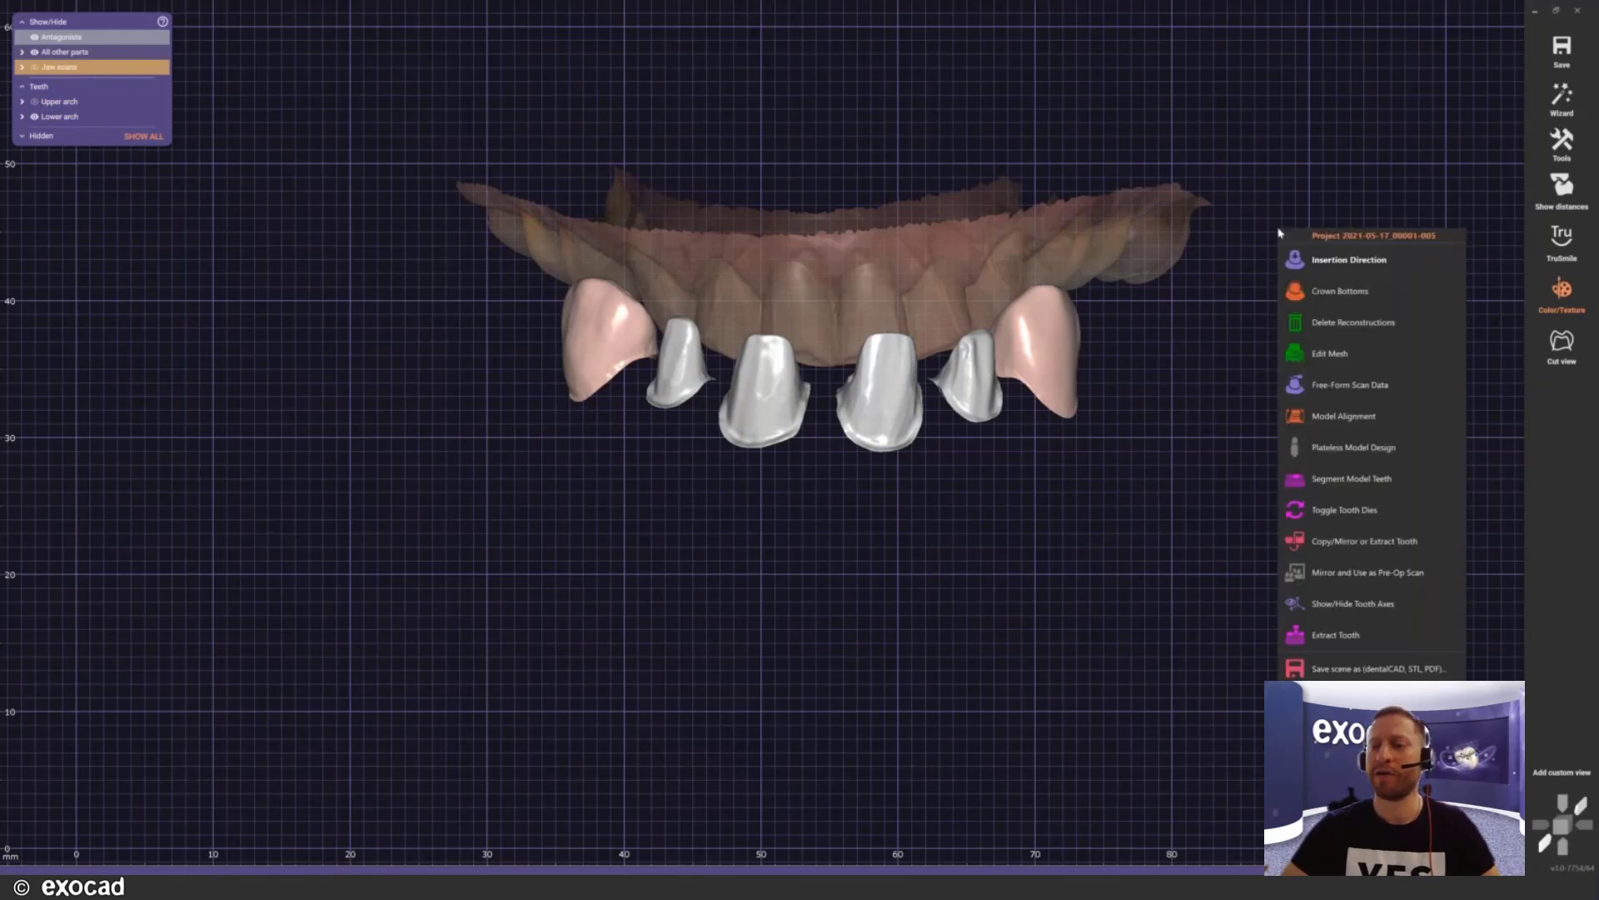
left_click(1324, 415)
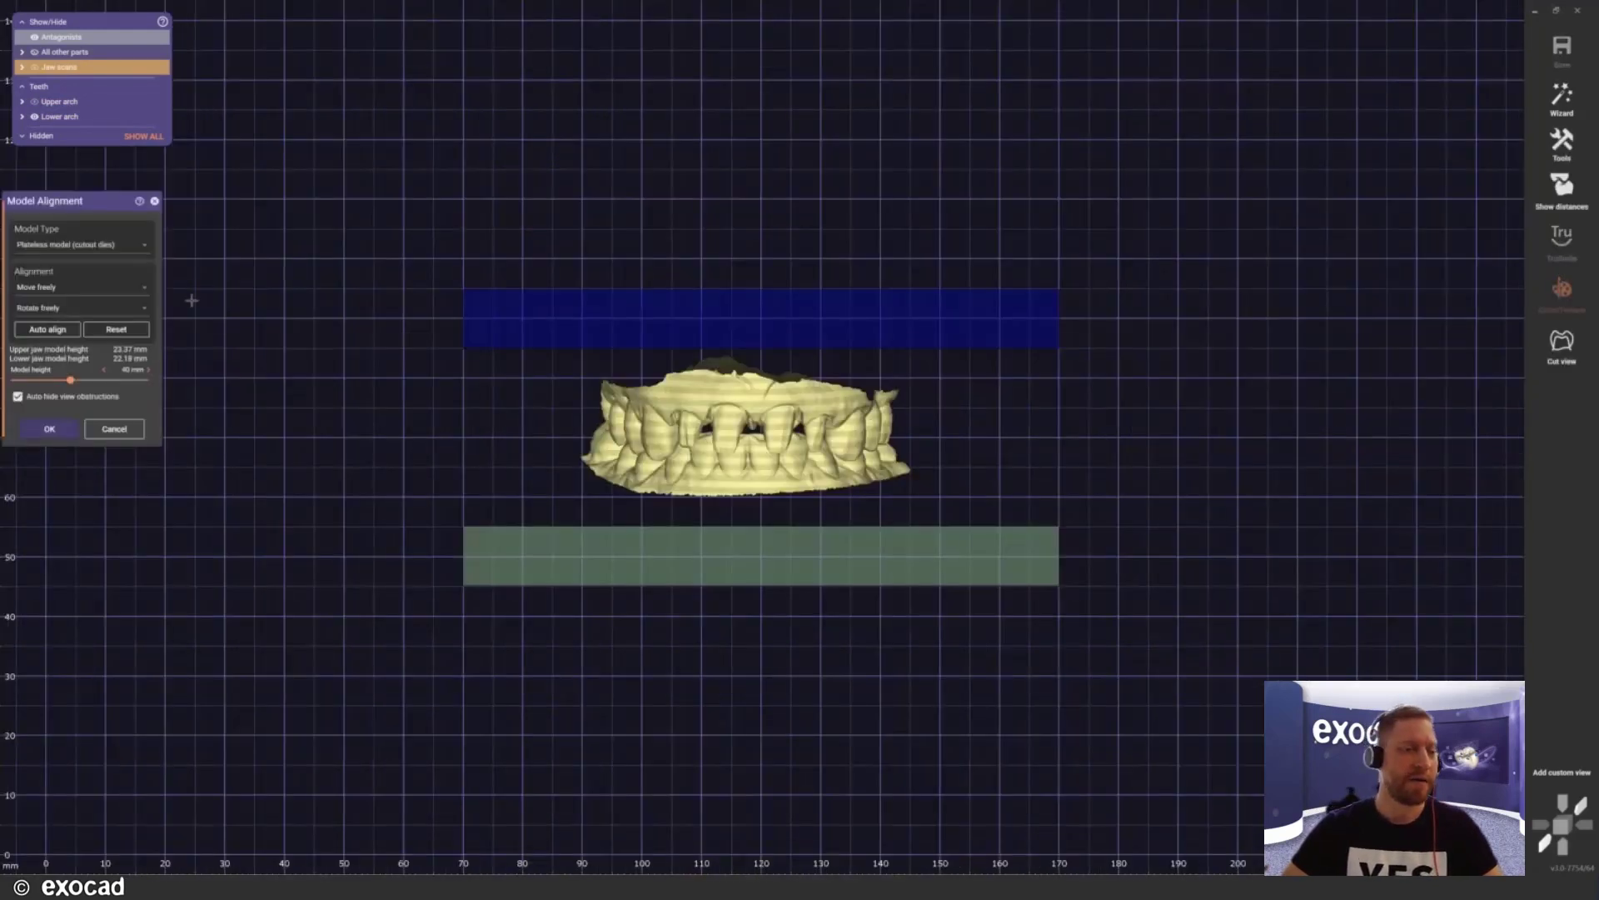
left_click(121, 246)
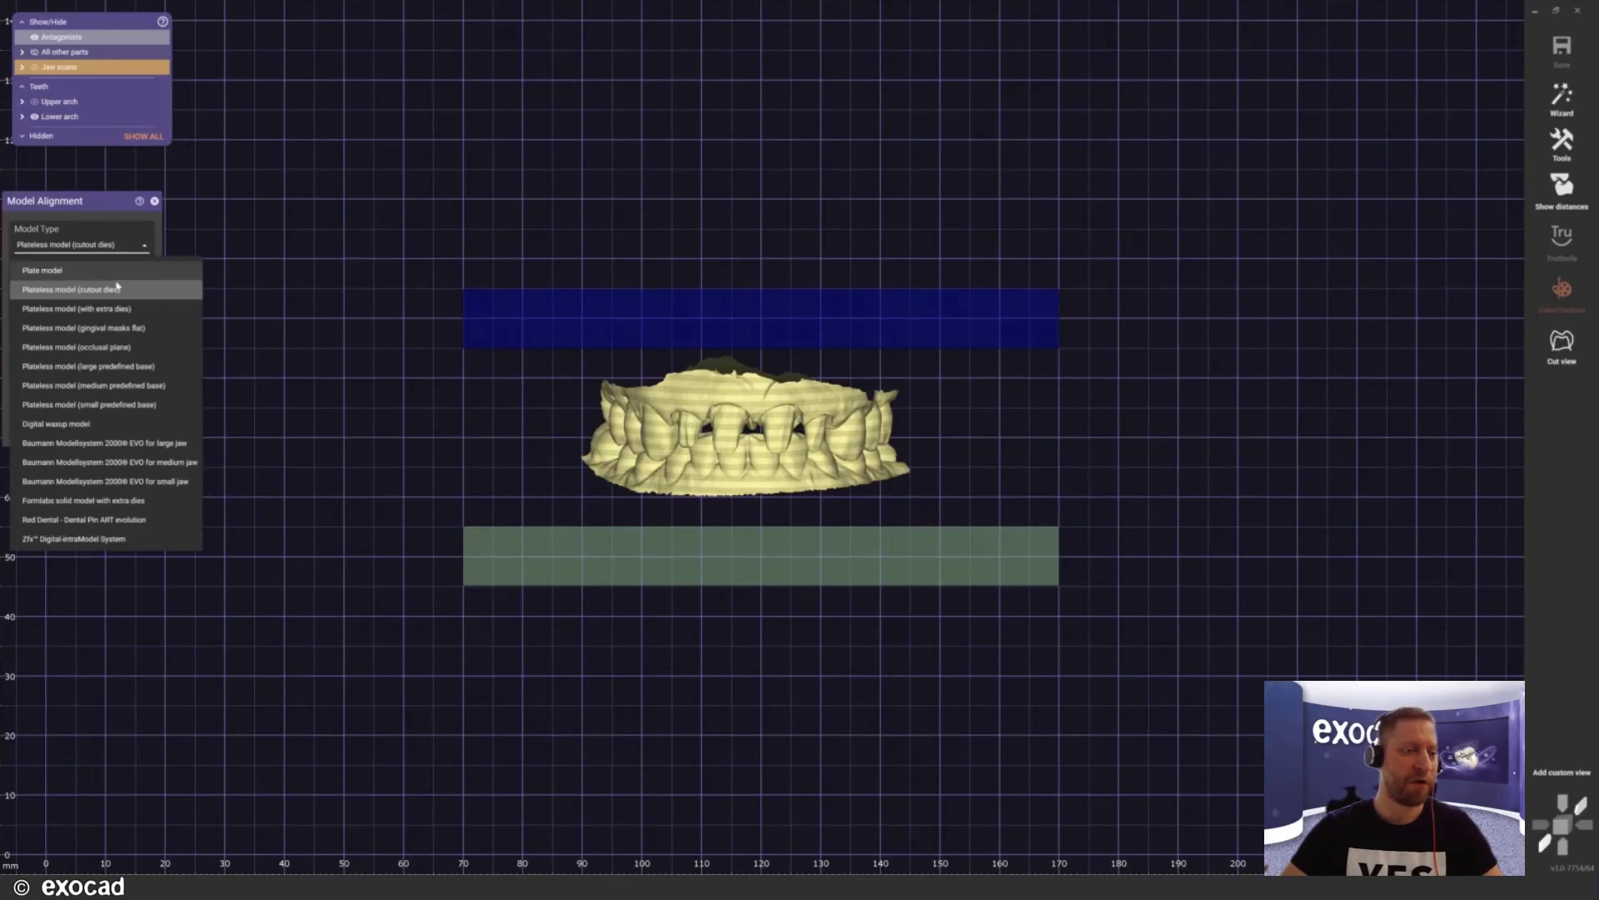
left_click(104, 328)
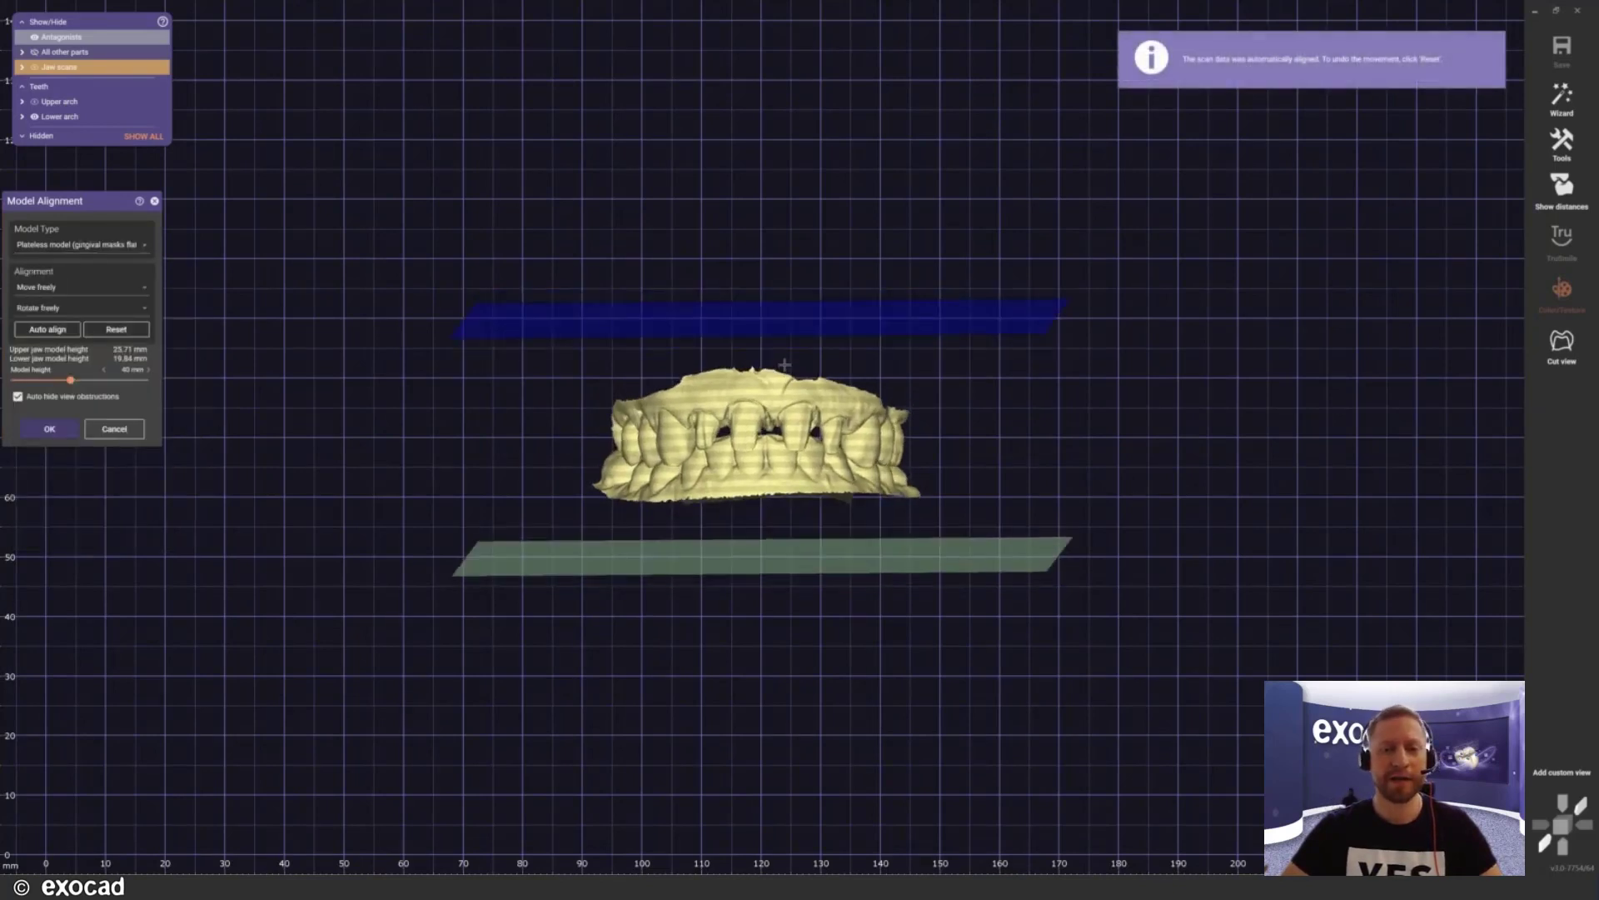
left_click(52, 430)
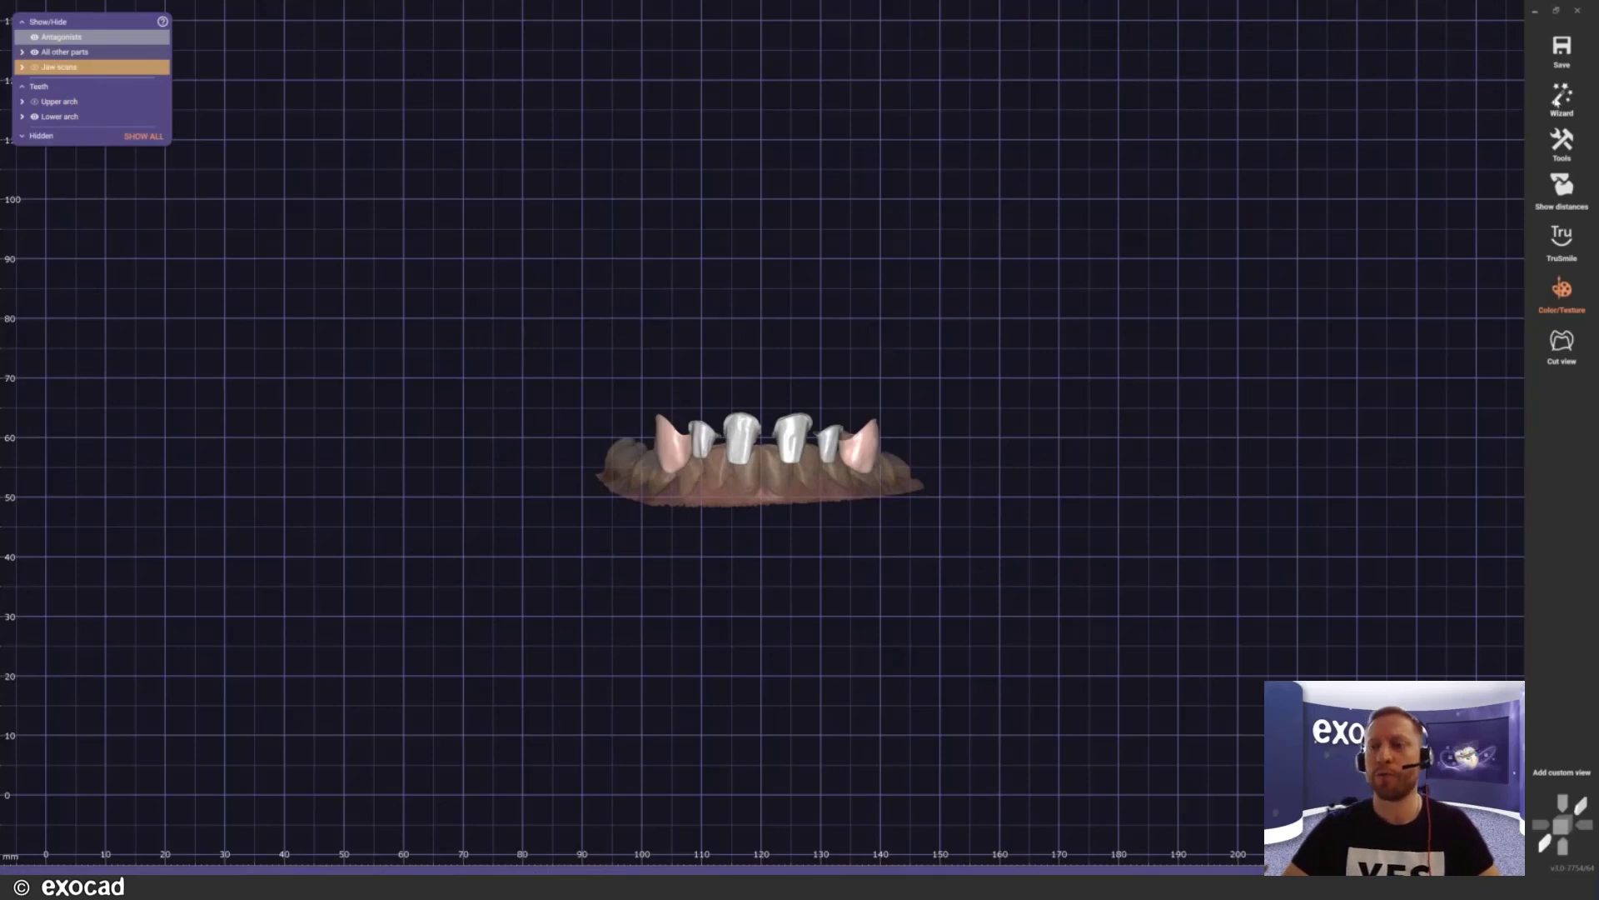
Step: Return to the wizard's plateless model design, check the printer presets and turn off Omit die pin for the dies
left_click(1558, 98)
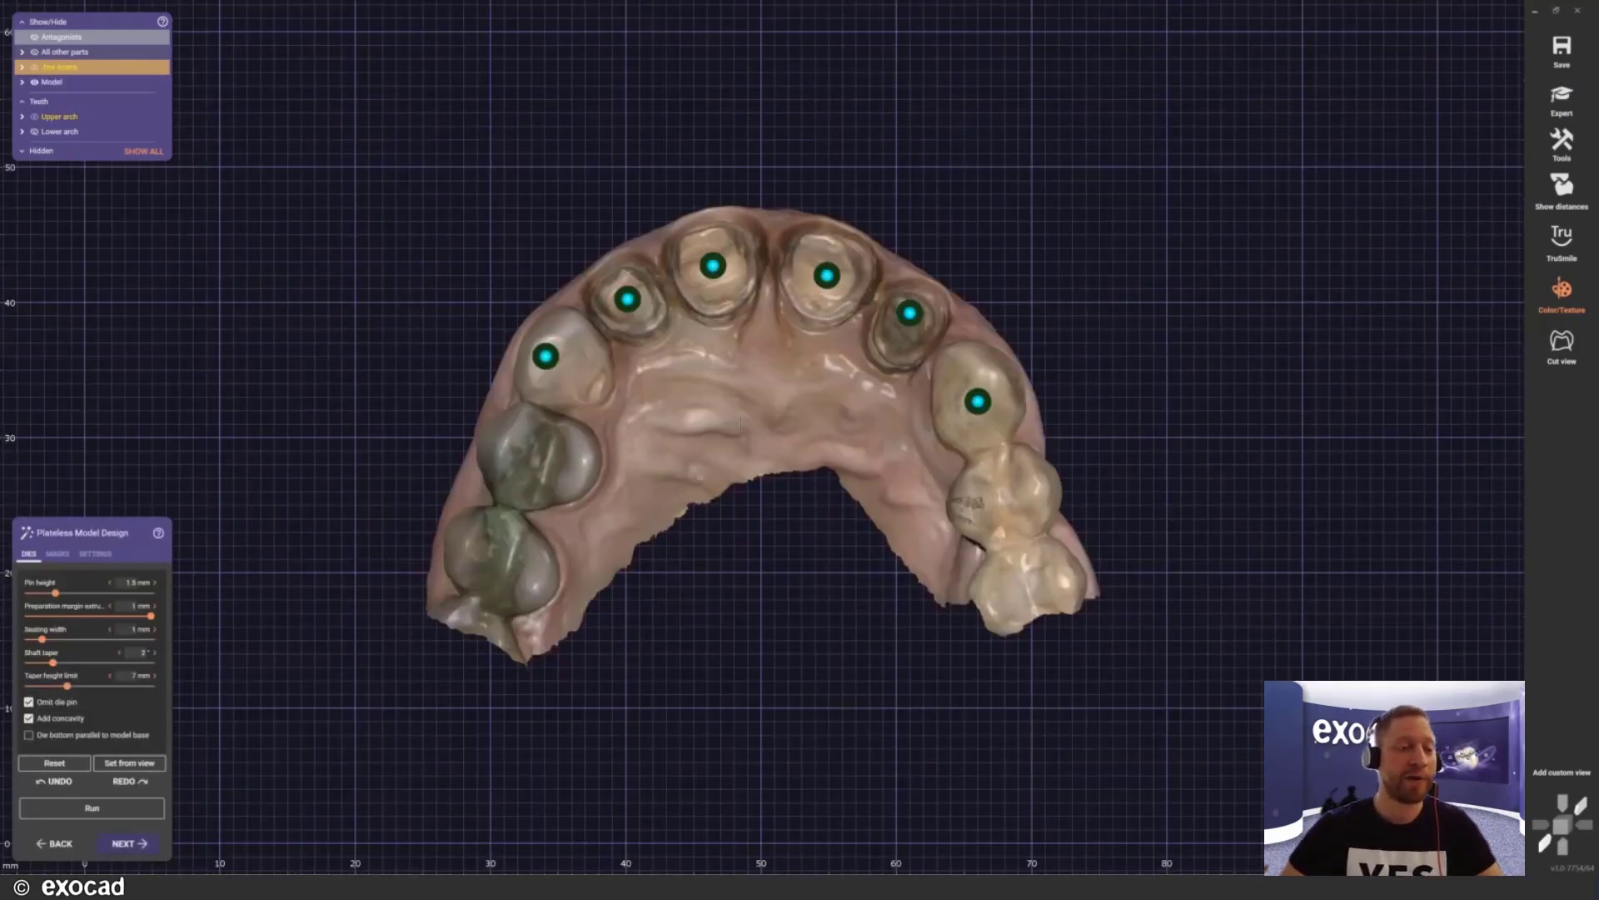
left_click(98, 553)
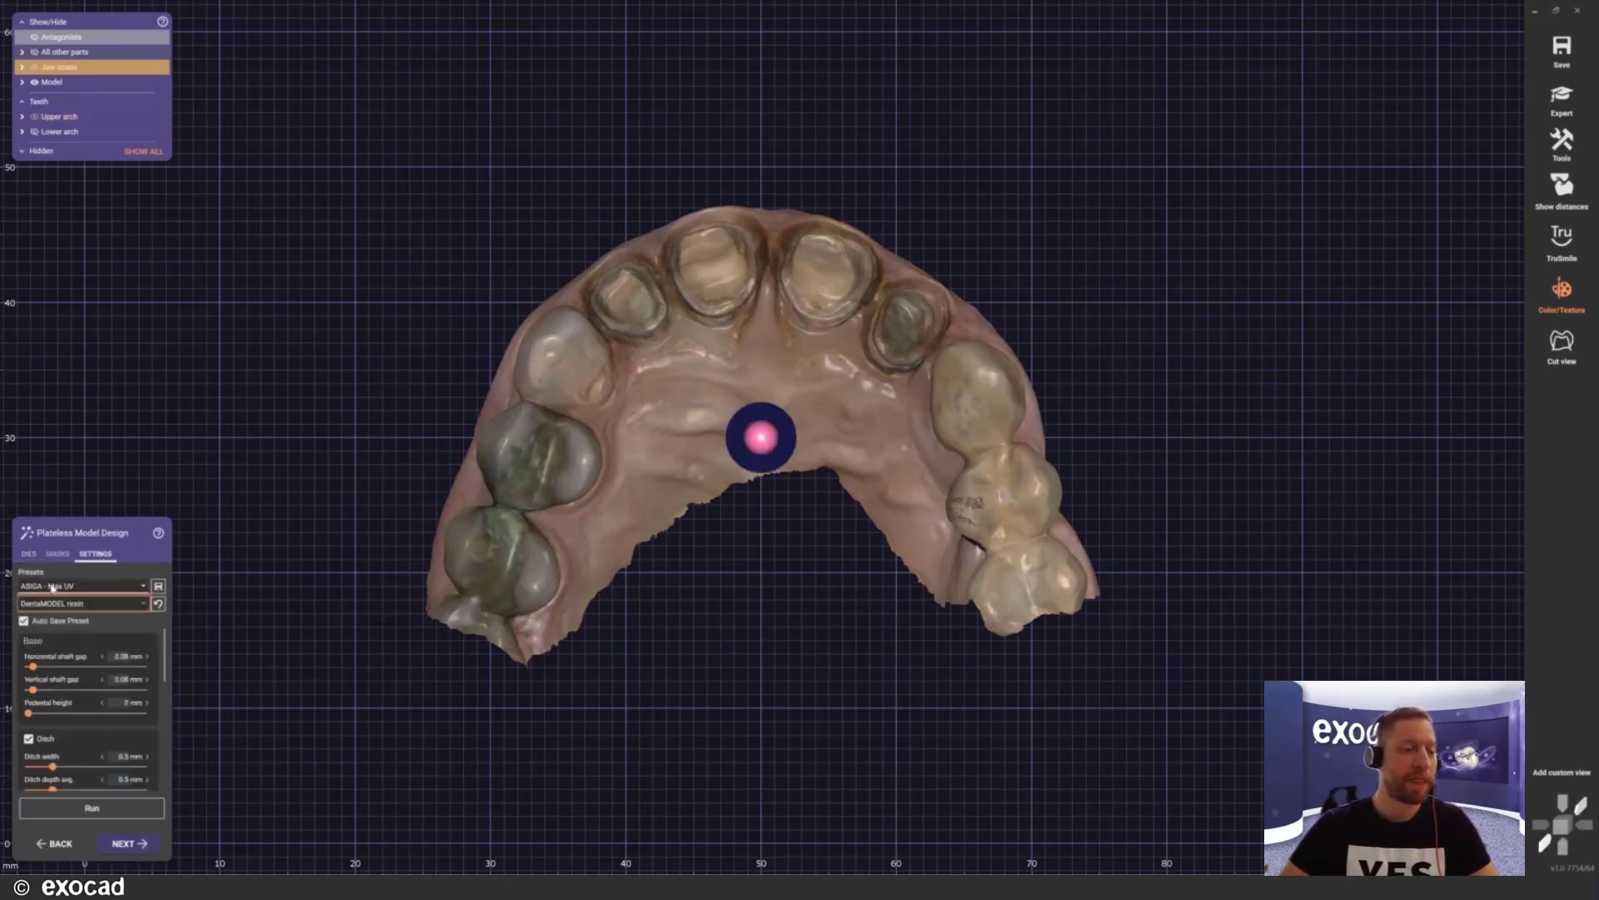
left_click(29, 554)
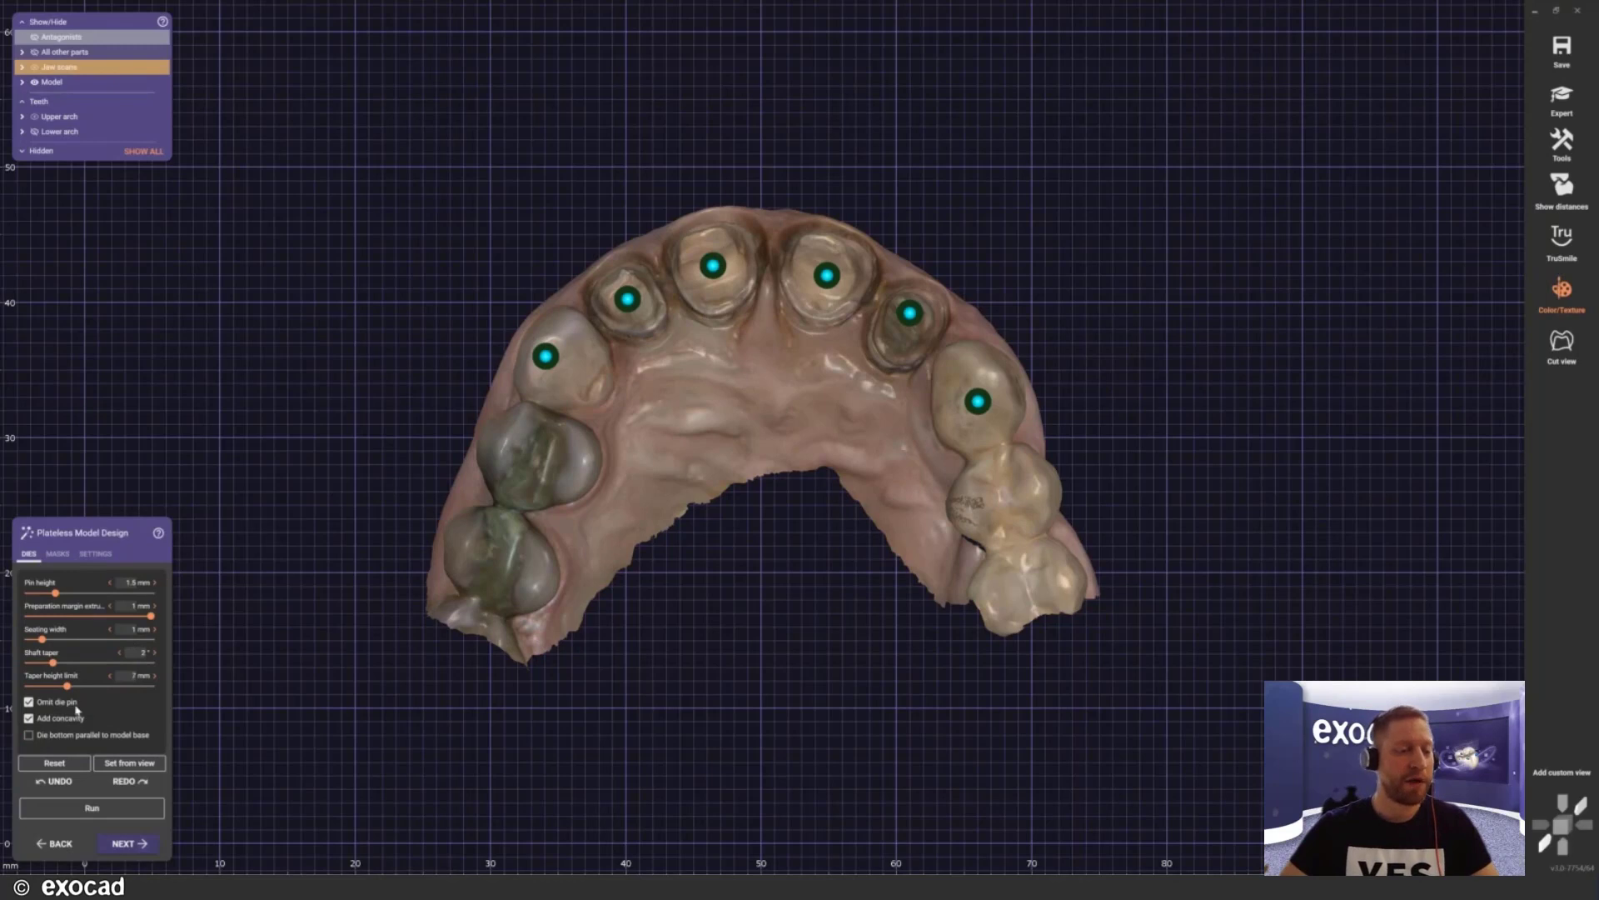
left_click(67, 704)
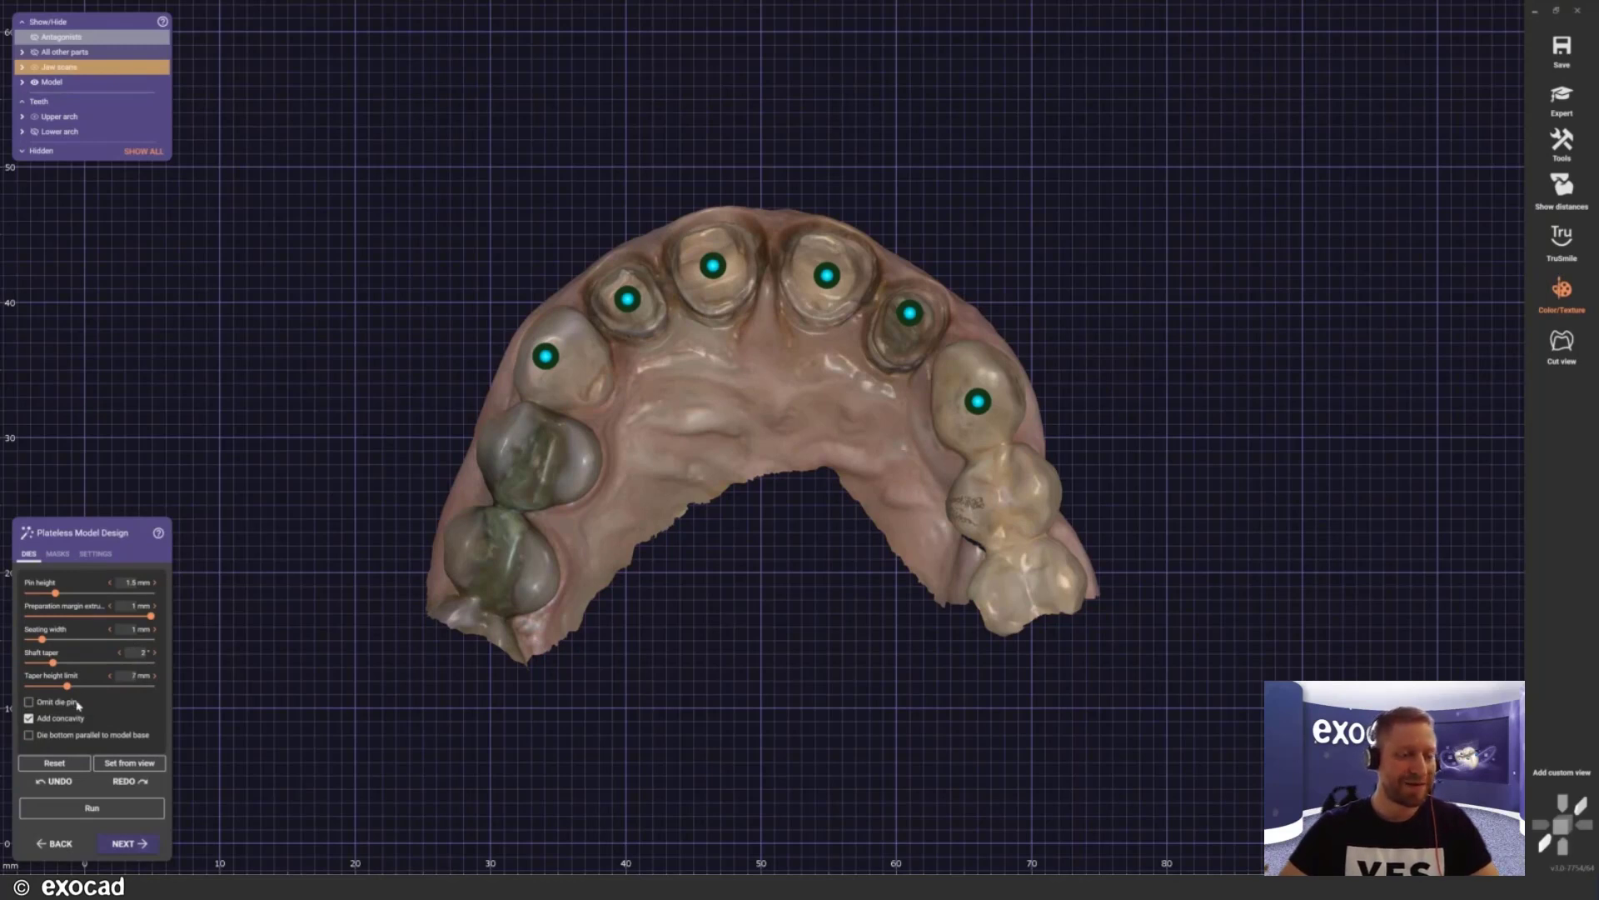
Step: Add a flat gingiva mask on the upper arch at the prepared lateral incisor, tooth 22
left_click(66, 555)
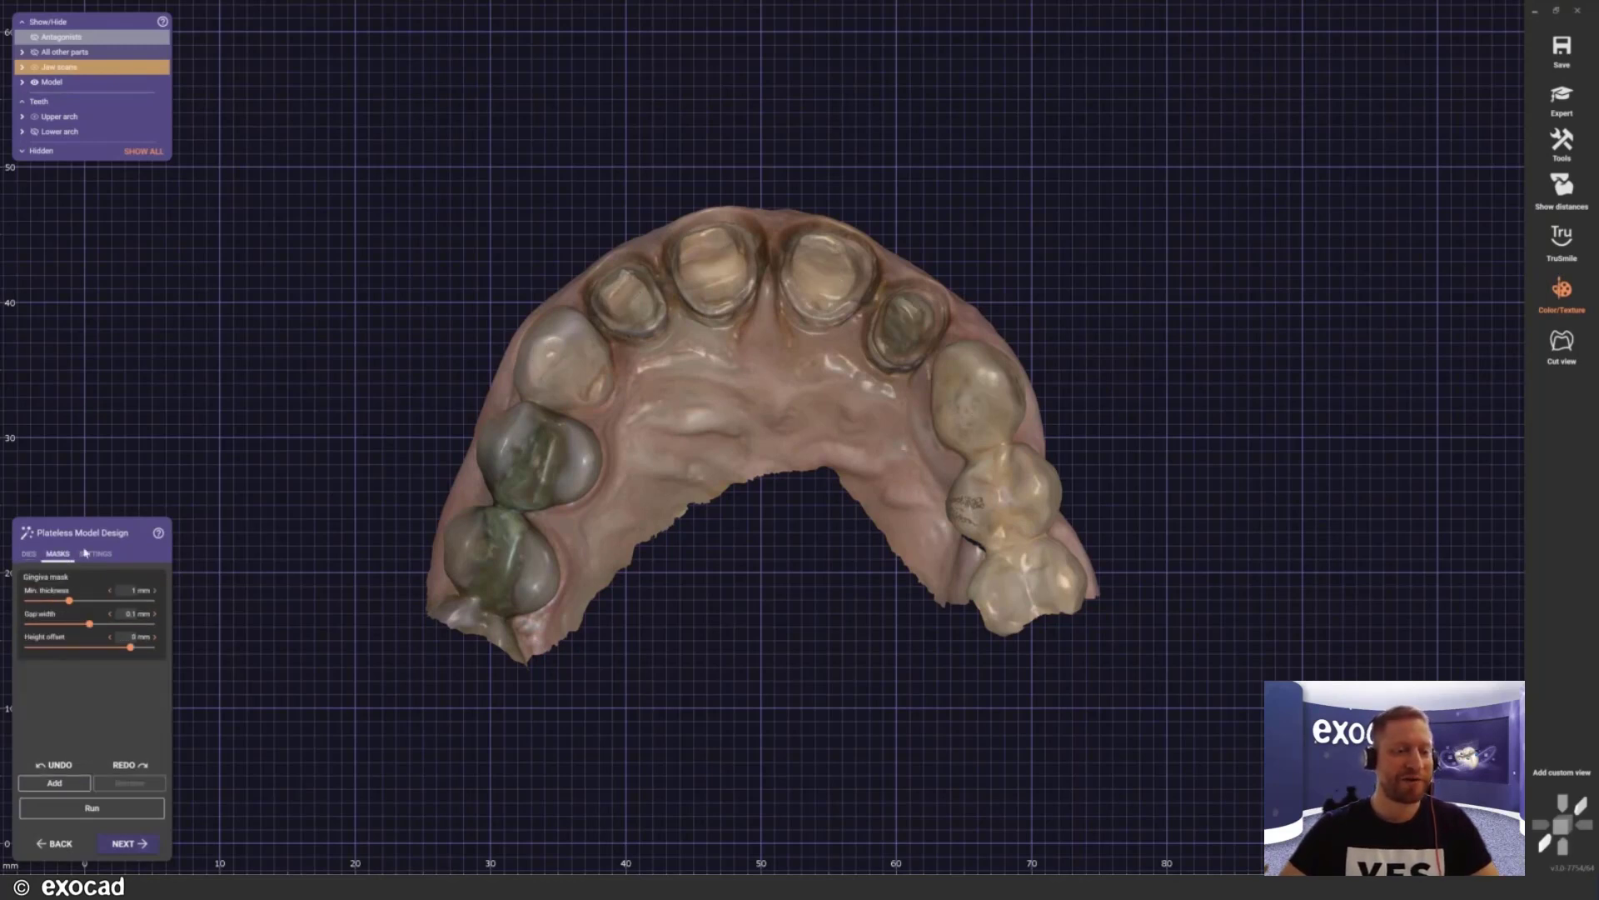
right_click_drag(707, 436, 764, 371)
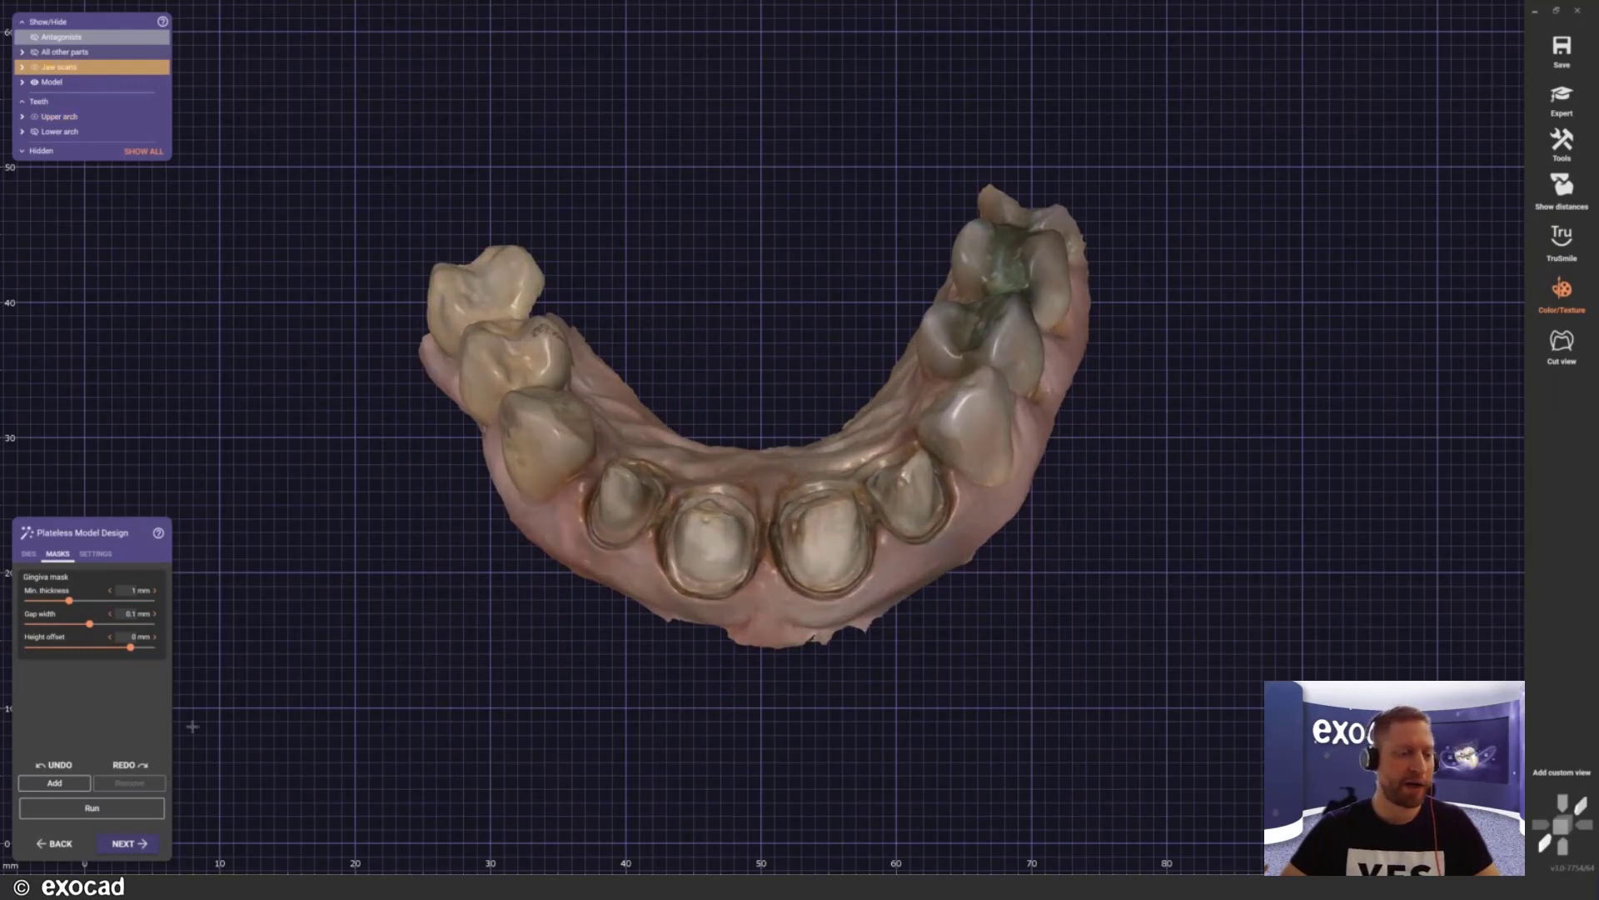
left_click(73, 788)
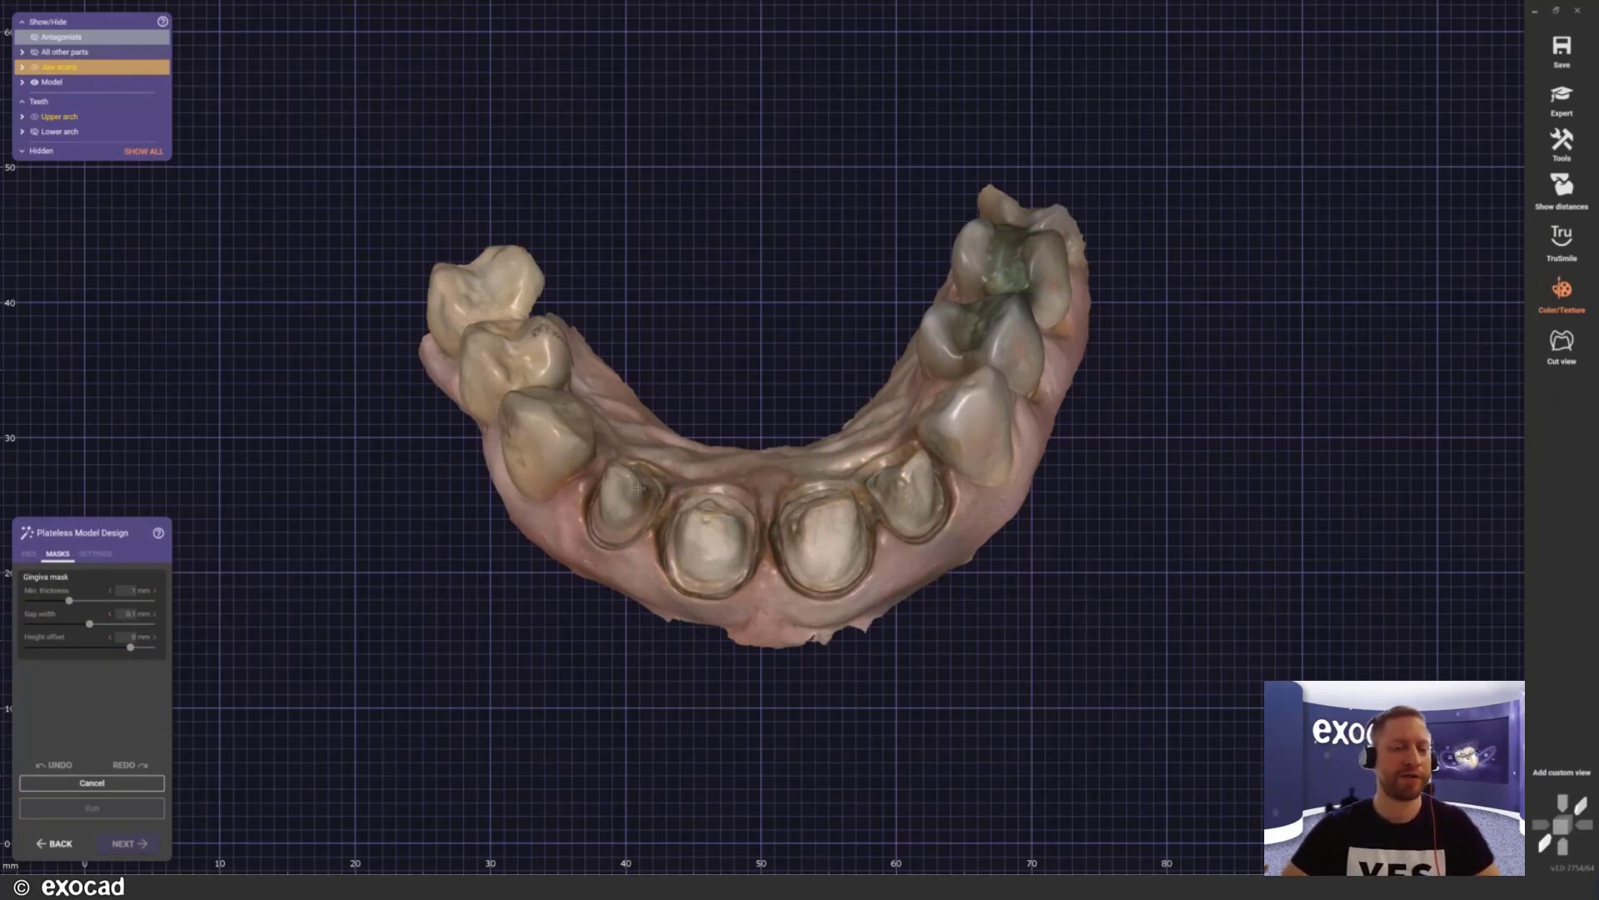
left_click(638, 488)
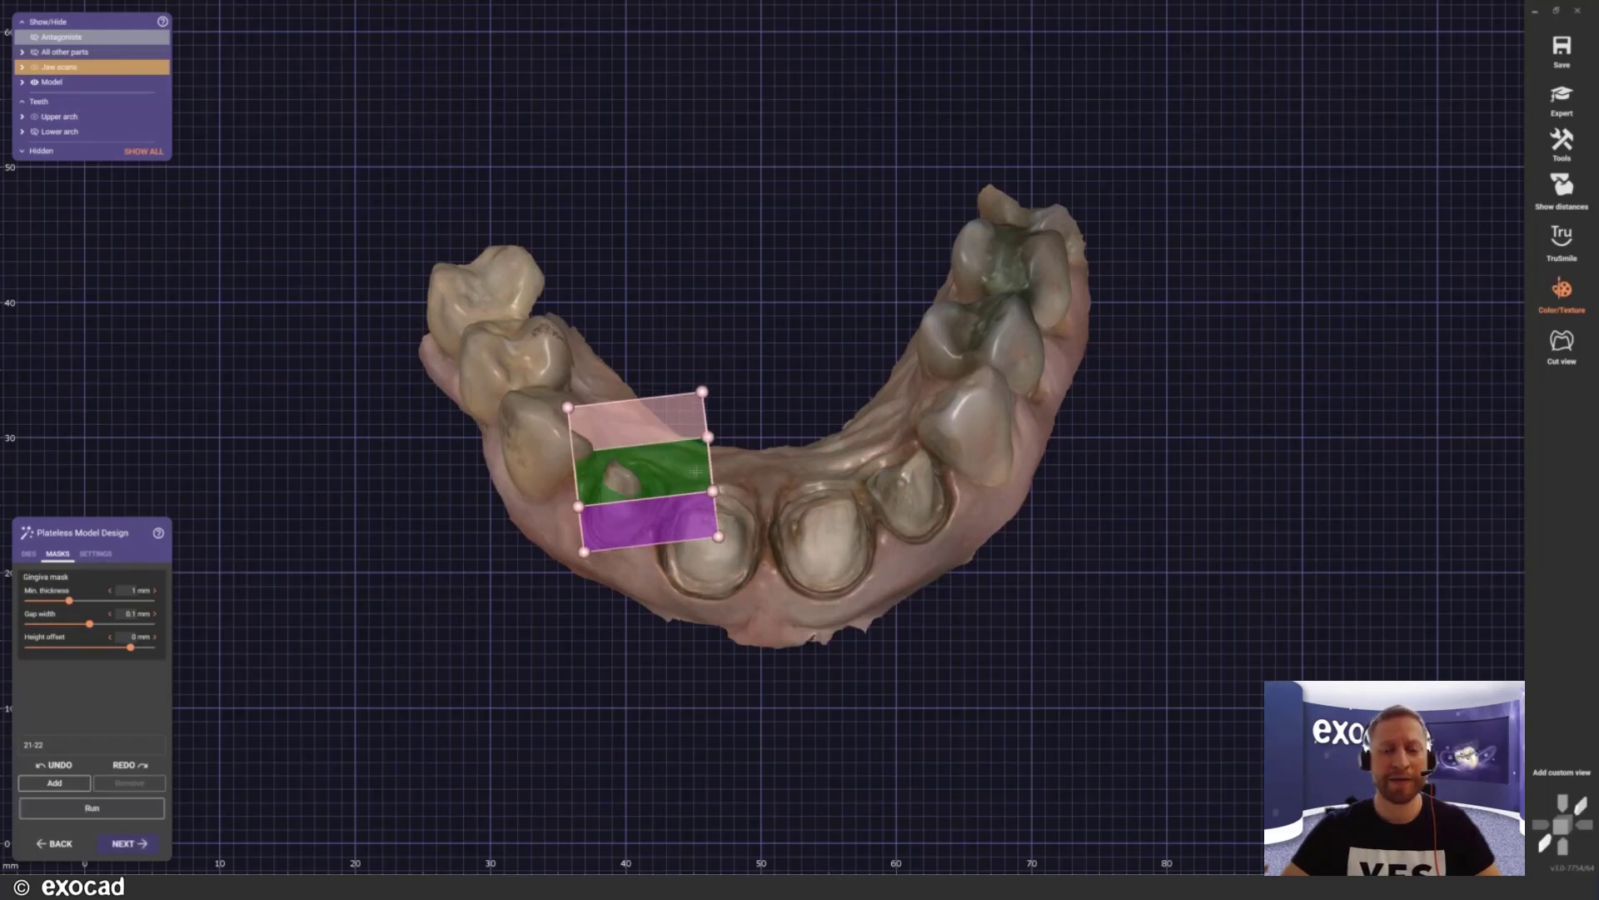
Step: Move the gingiva mask onto central incisor 21 and stretch its distal corners around lateral incisor 22
left_click_drag(695, 472, 787, 512)
mouse_move(762, 641)
right_mouse_down()
mouse_move(755, 497)
mouse_move(740, 637)
mouse_move(739, 623)
right_mouse_up()
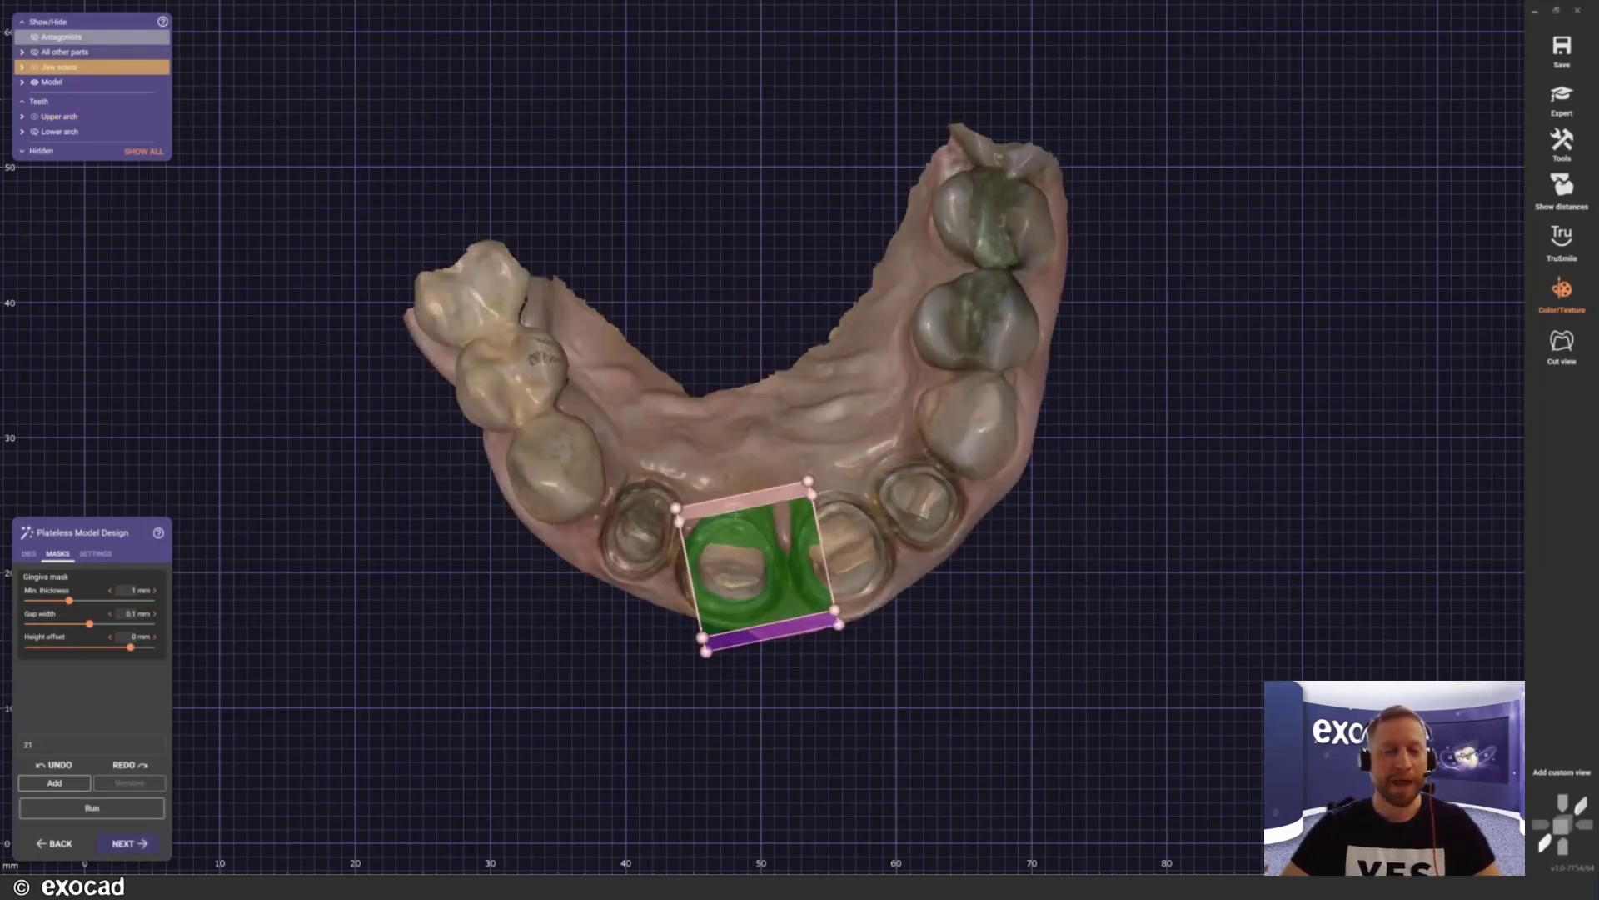
scroll(732, 431, "up", 3)
left_click_drag(643, 507, 567, 405)
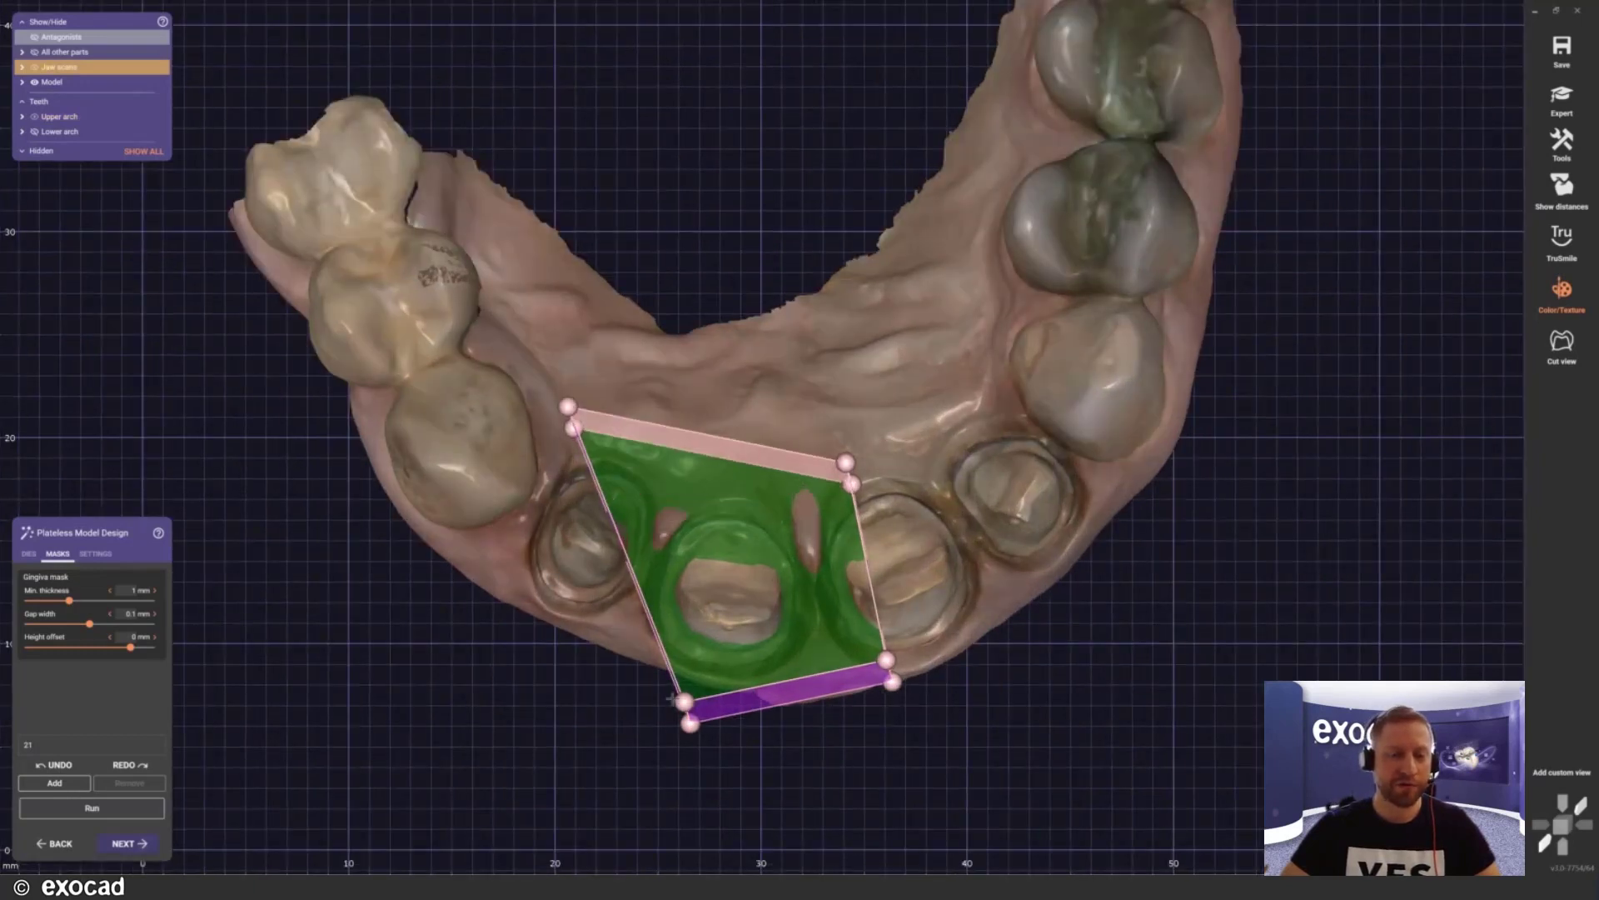
left_click_drag(671, 698, 504, 540)
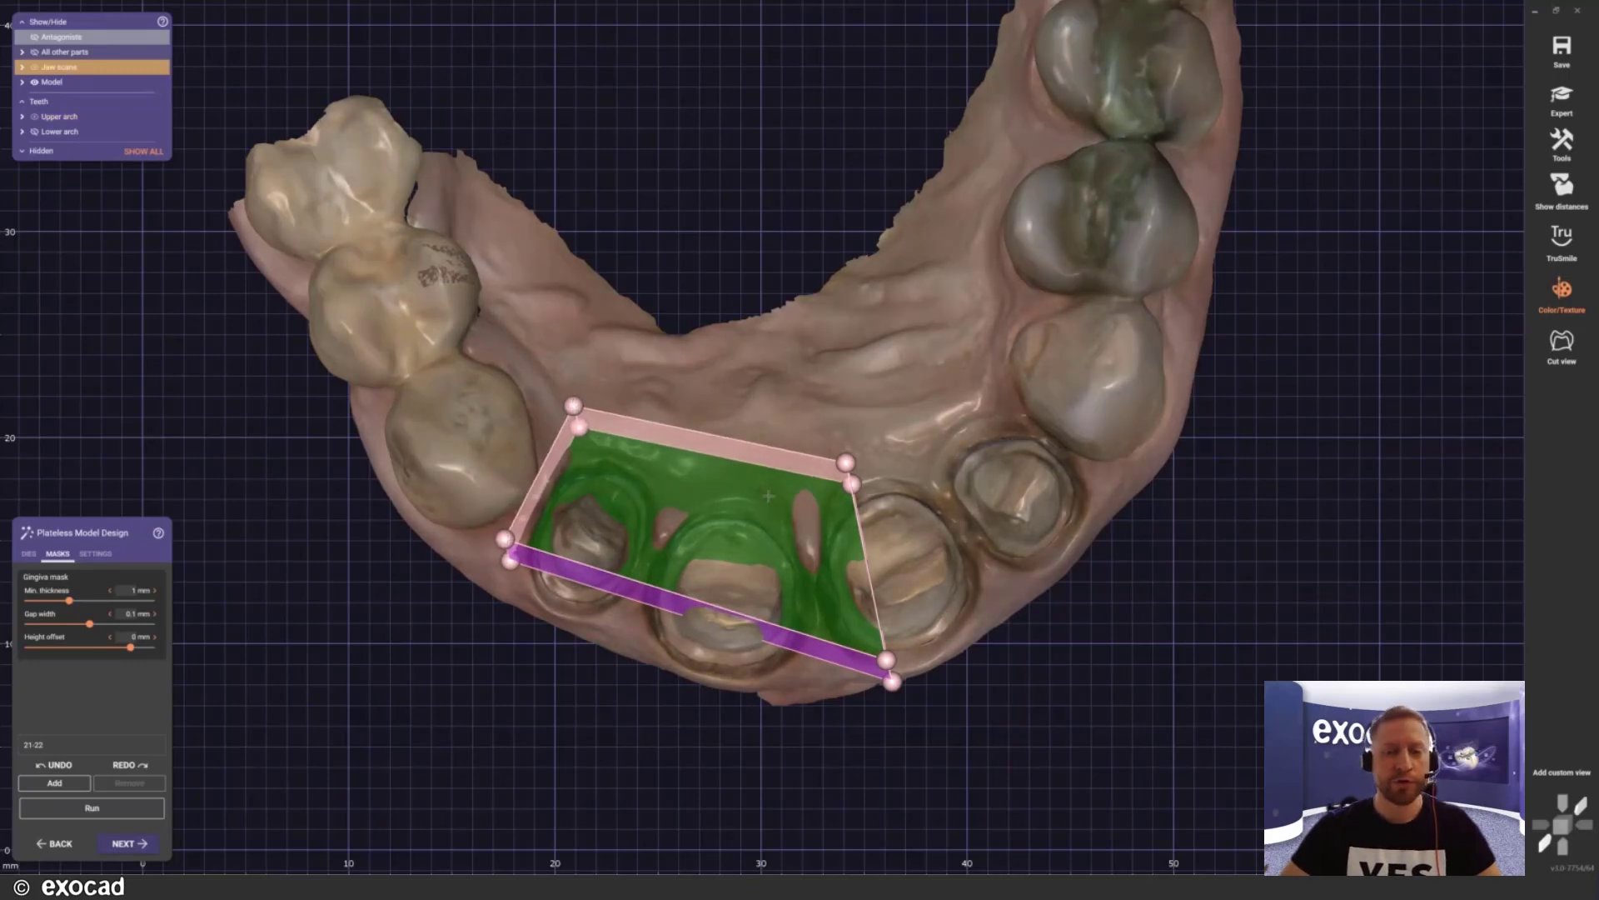
Step: Deepen the gingiva mask toward the gum and adjust its tilt over teeth 21 and 22
right_click_drag(768, 496, 688, 360)
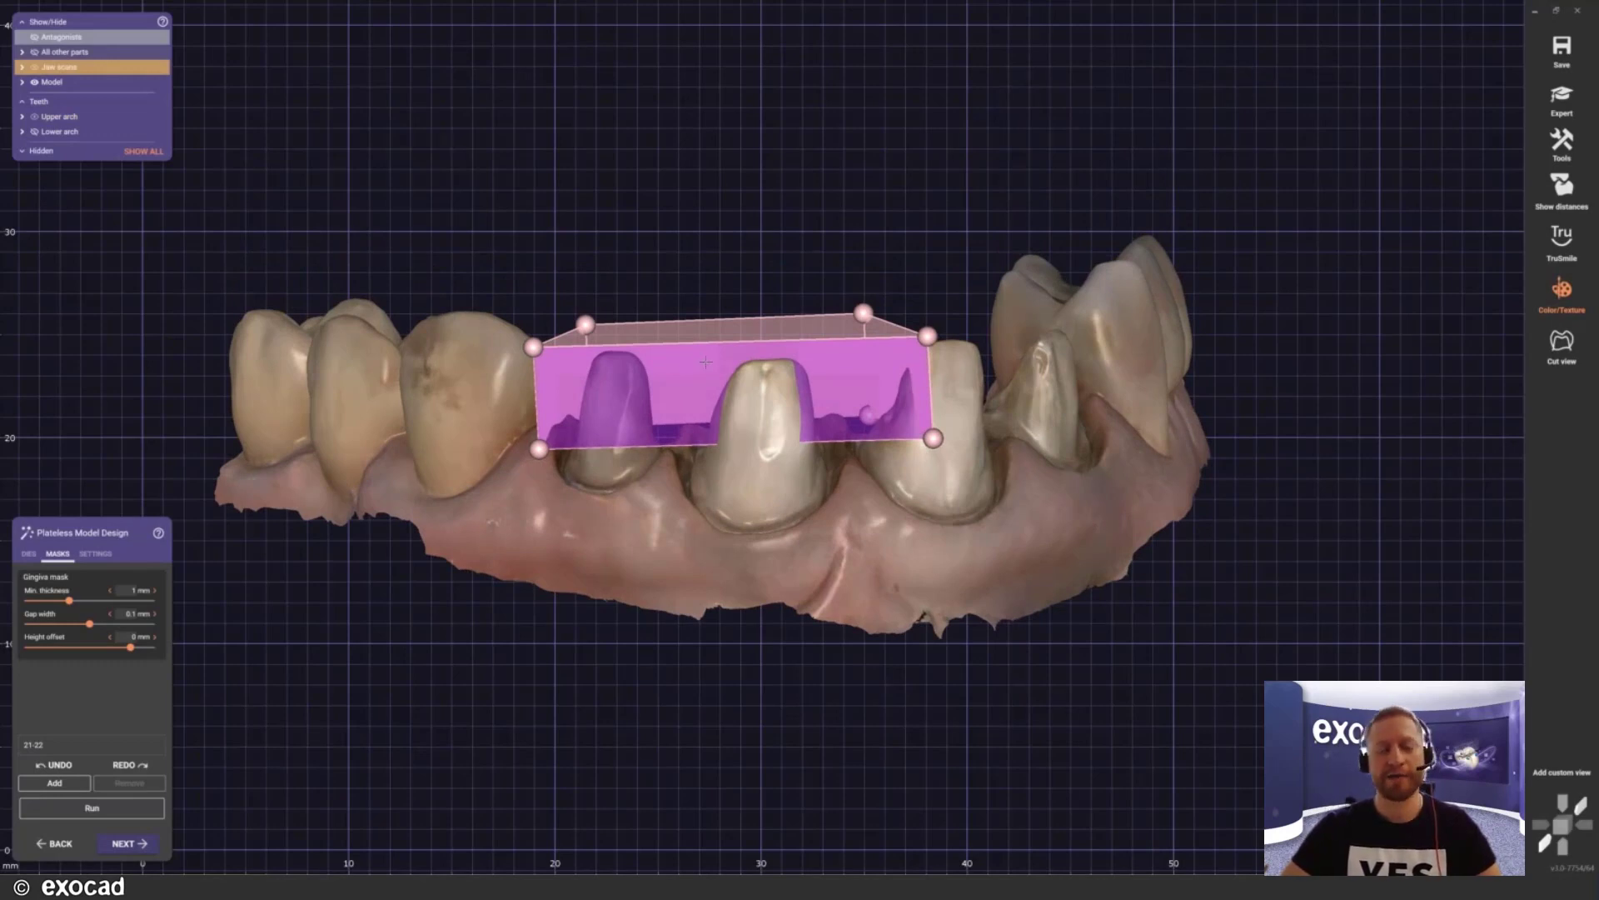
left_click_drag(702, 362, 705, 357)
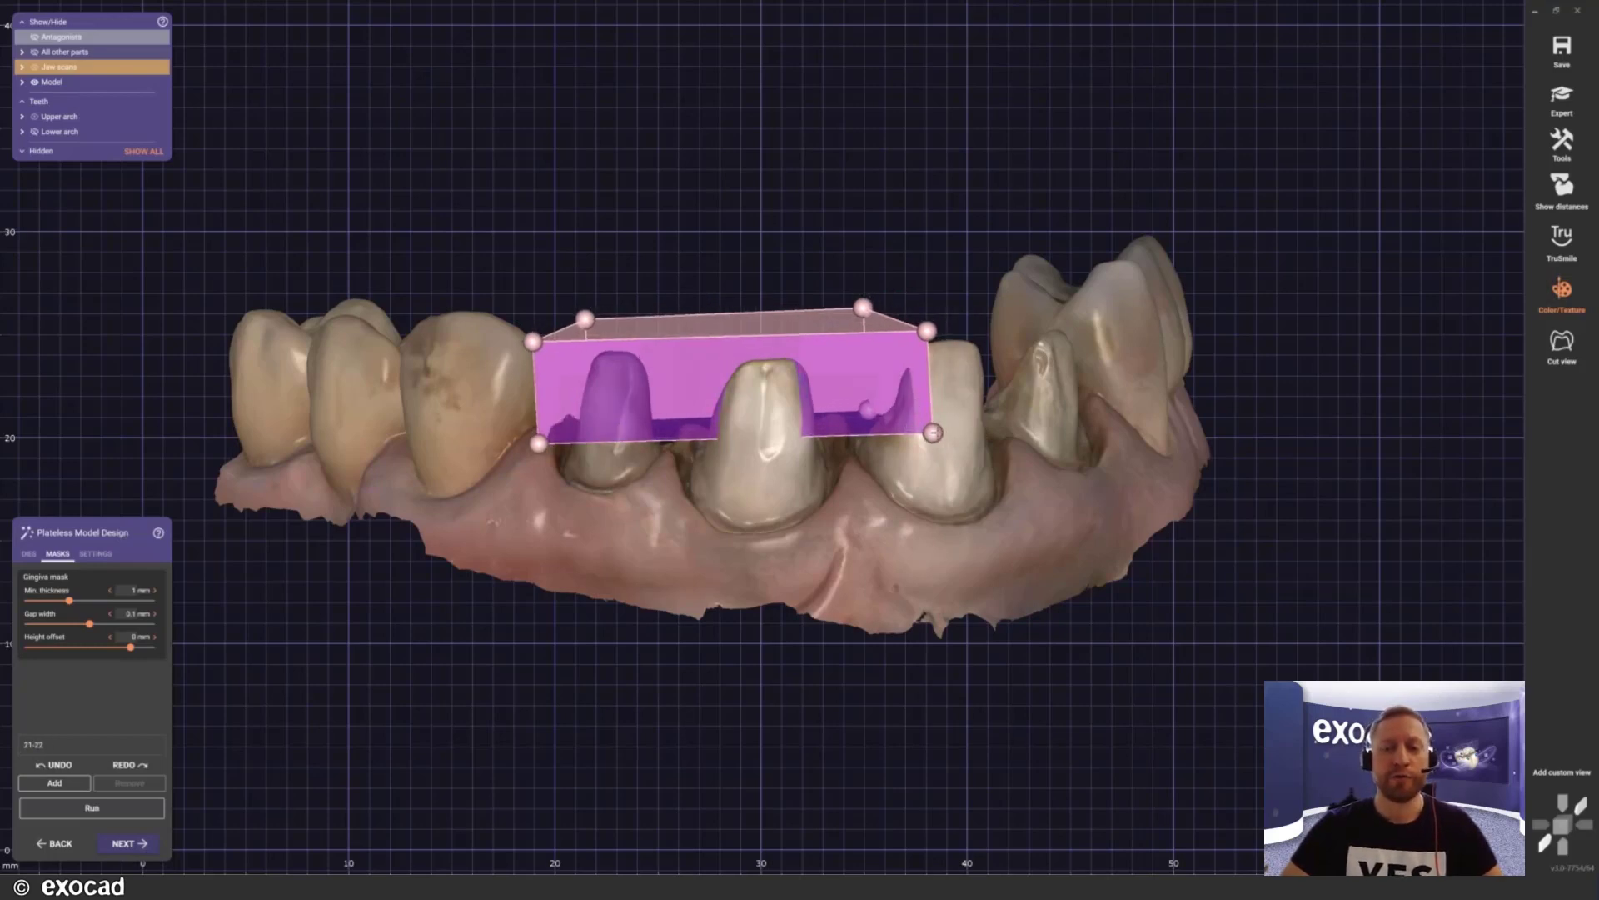
left_click_drag(933, 433, 936, 495)
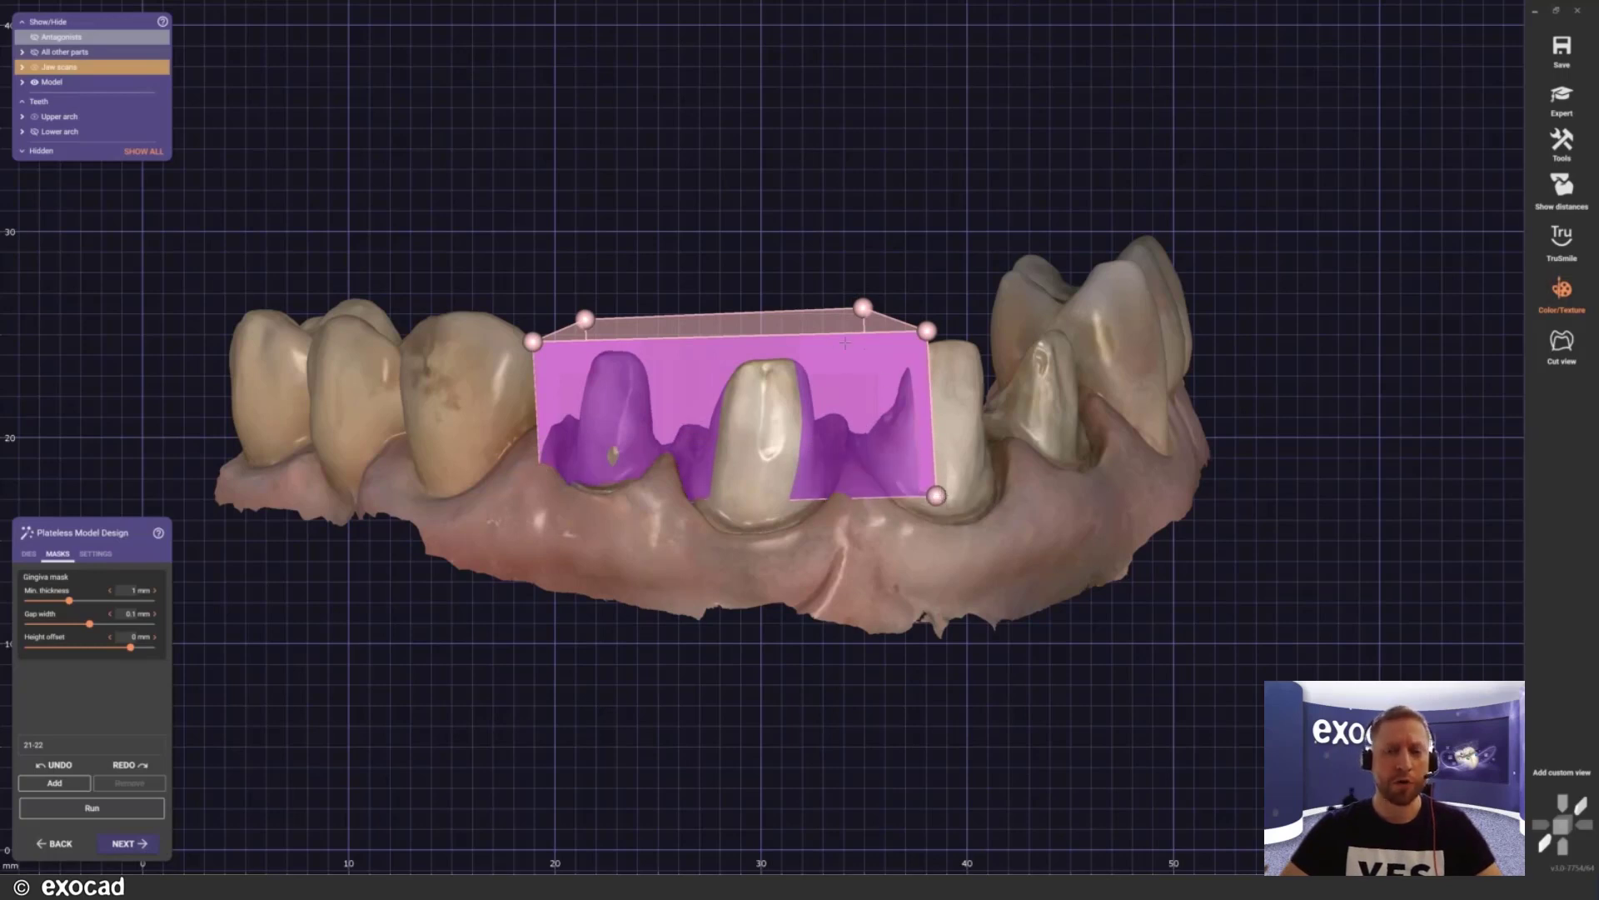
right_click_drag(771, 355, 807, 457)
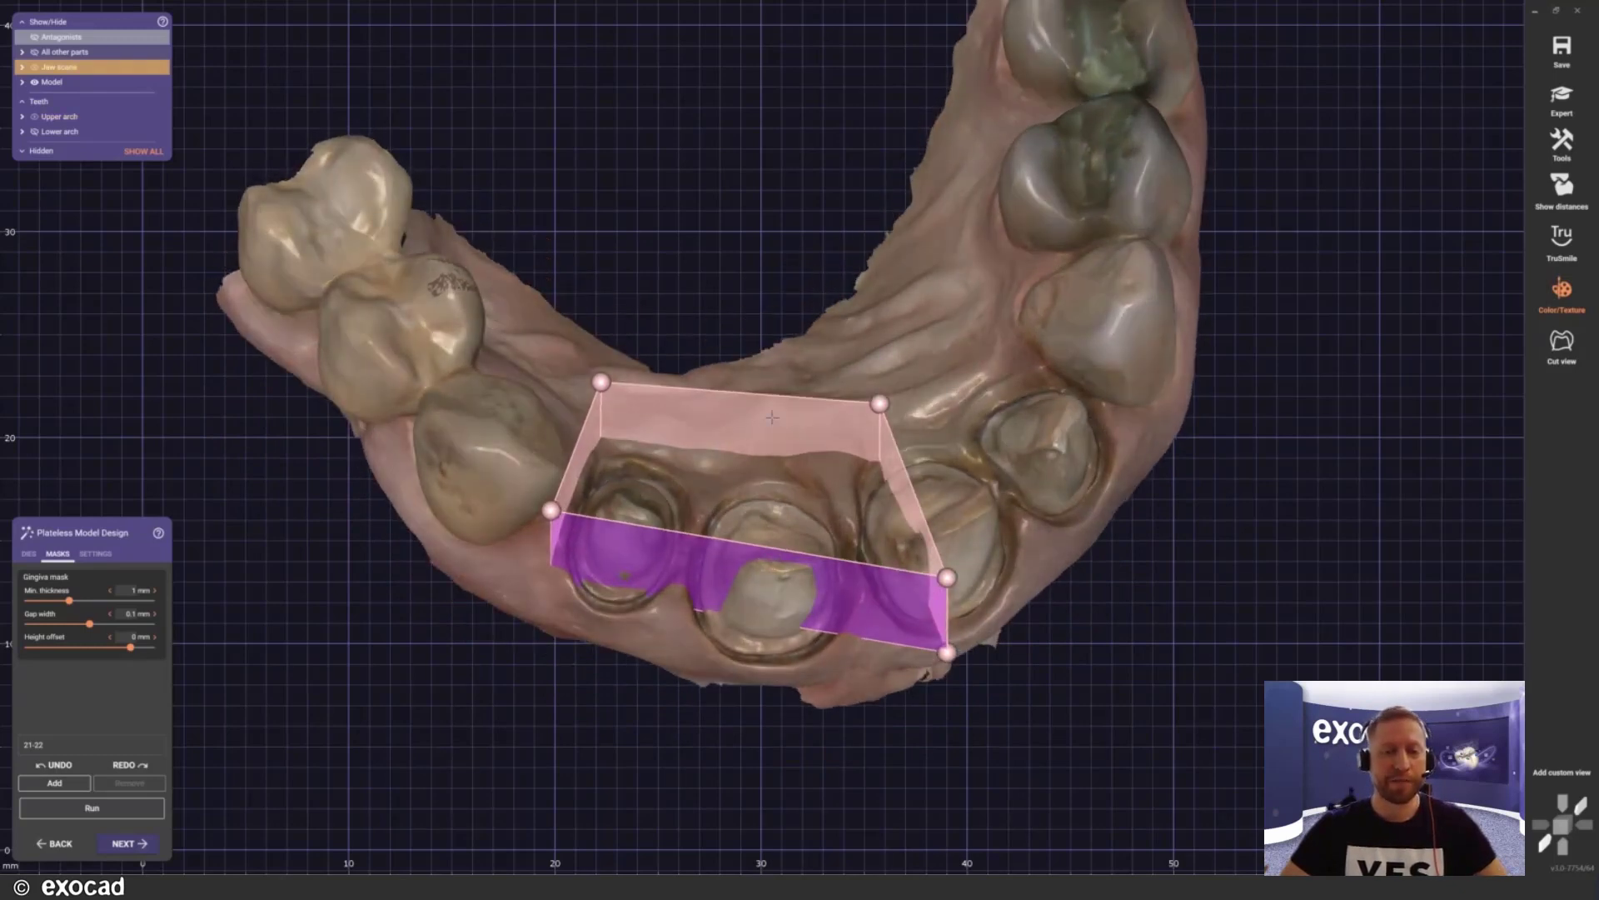
left_click_drag(773, 417, 741, 477)
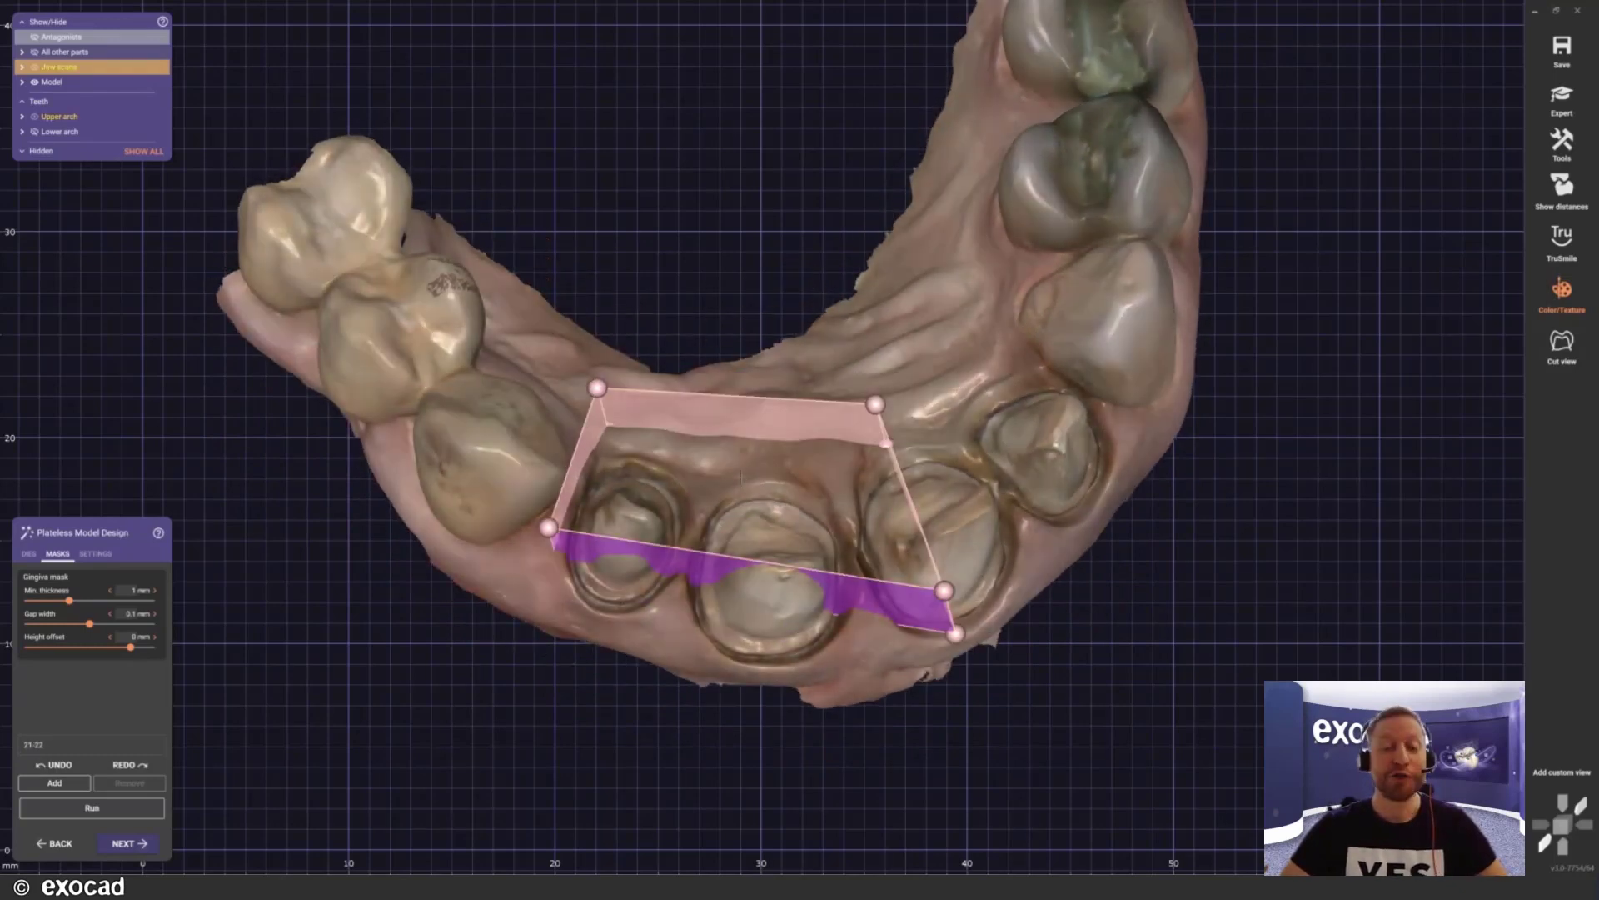
right_click_drag(741, 477, 734, 465)
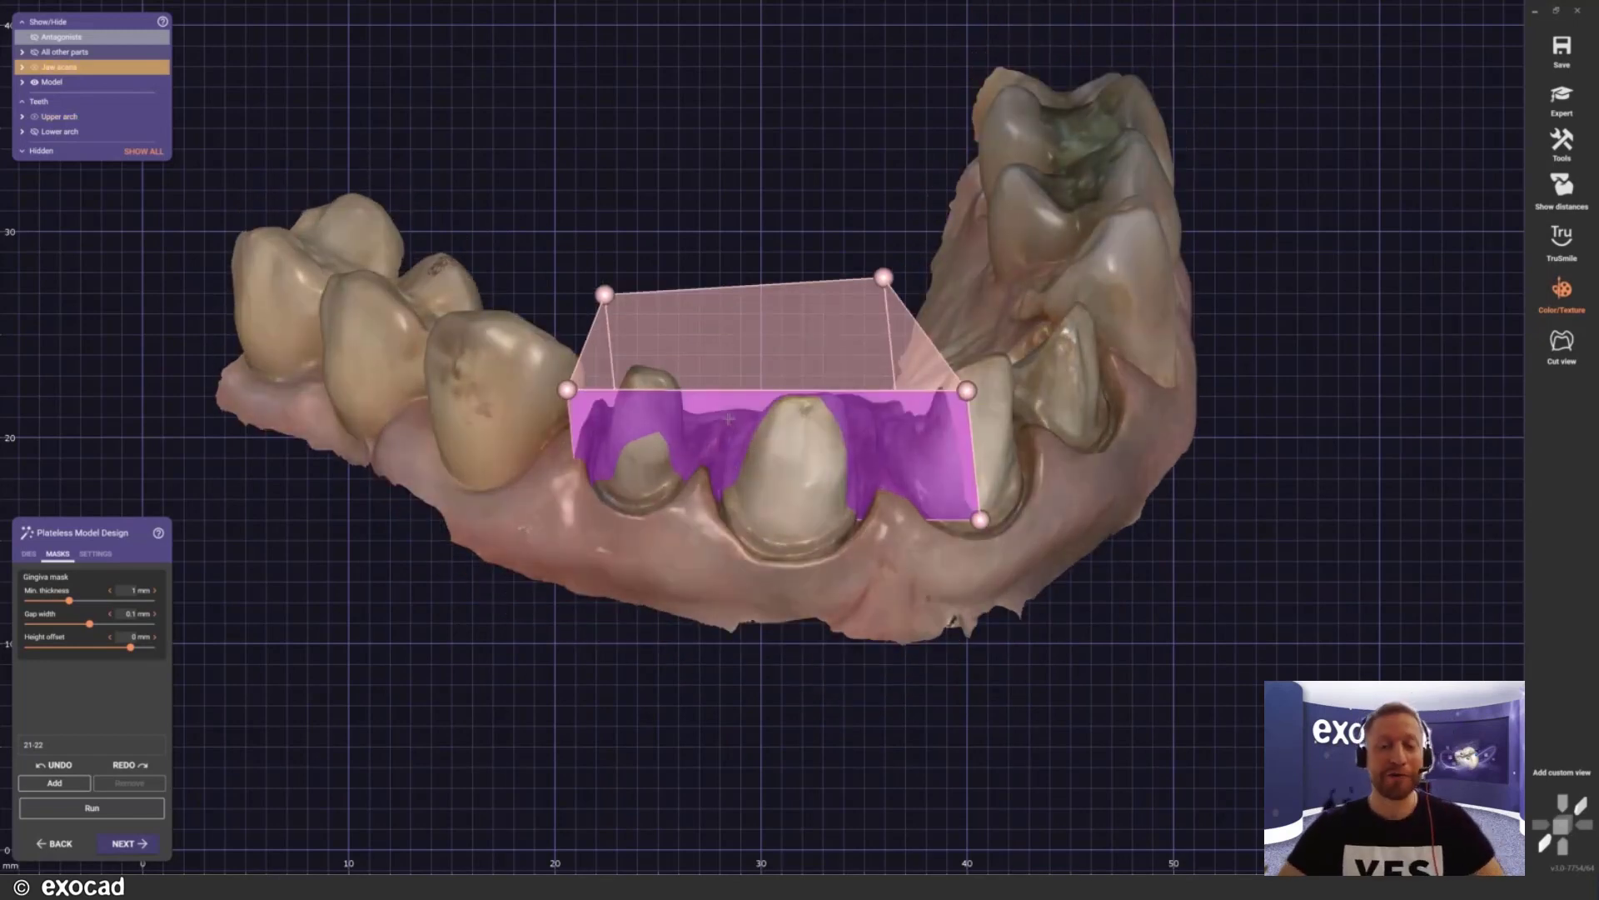
left_click_drag(728, 412, 752, 405)
left_click_drag(949, 414, 912, 434)
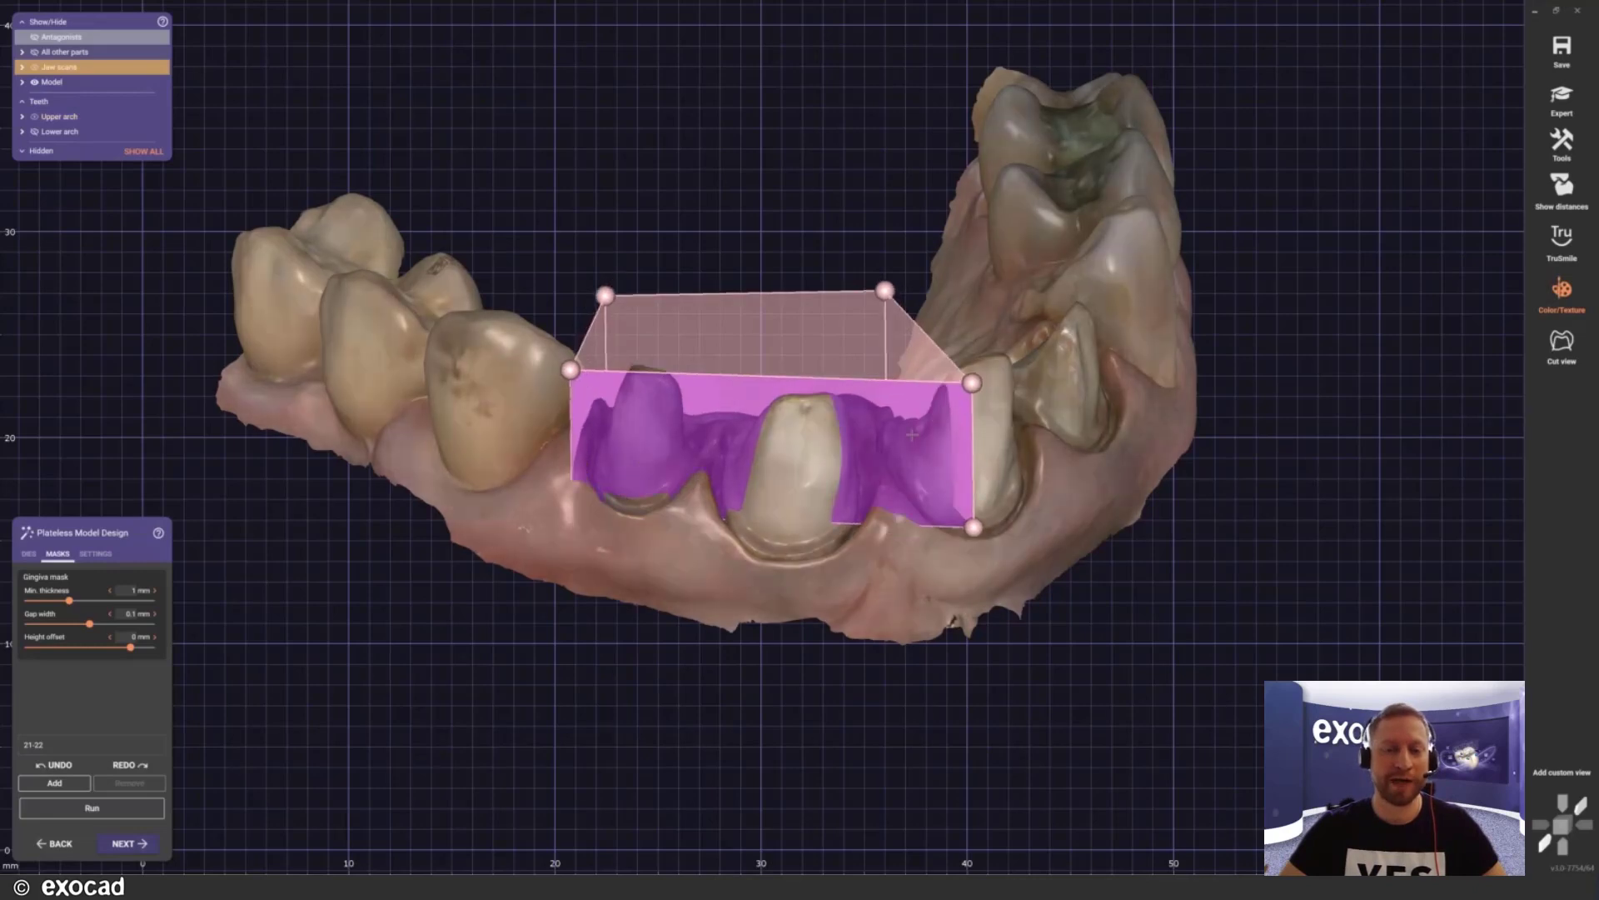
right_click_drag(780, 340, 776, 371)
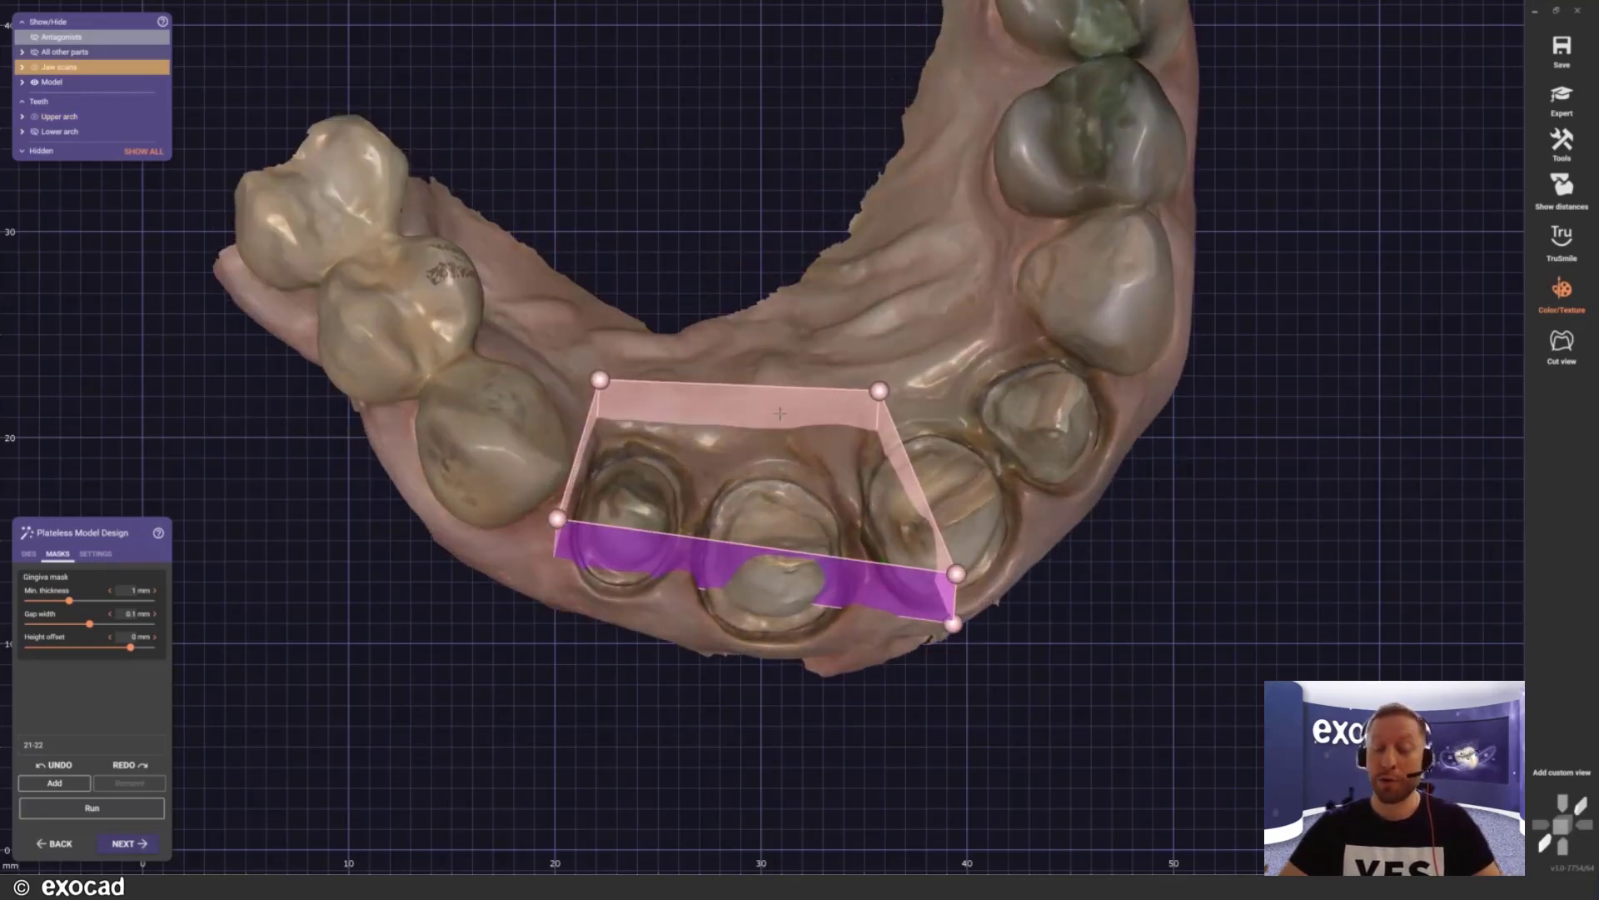
Step: Add four control points to the mask outline: two on the labial edge, one on the palatal edge and one on the distal edge
scroll(776, 372, "up", 3)
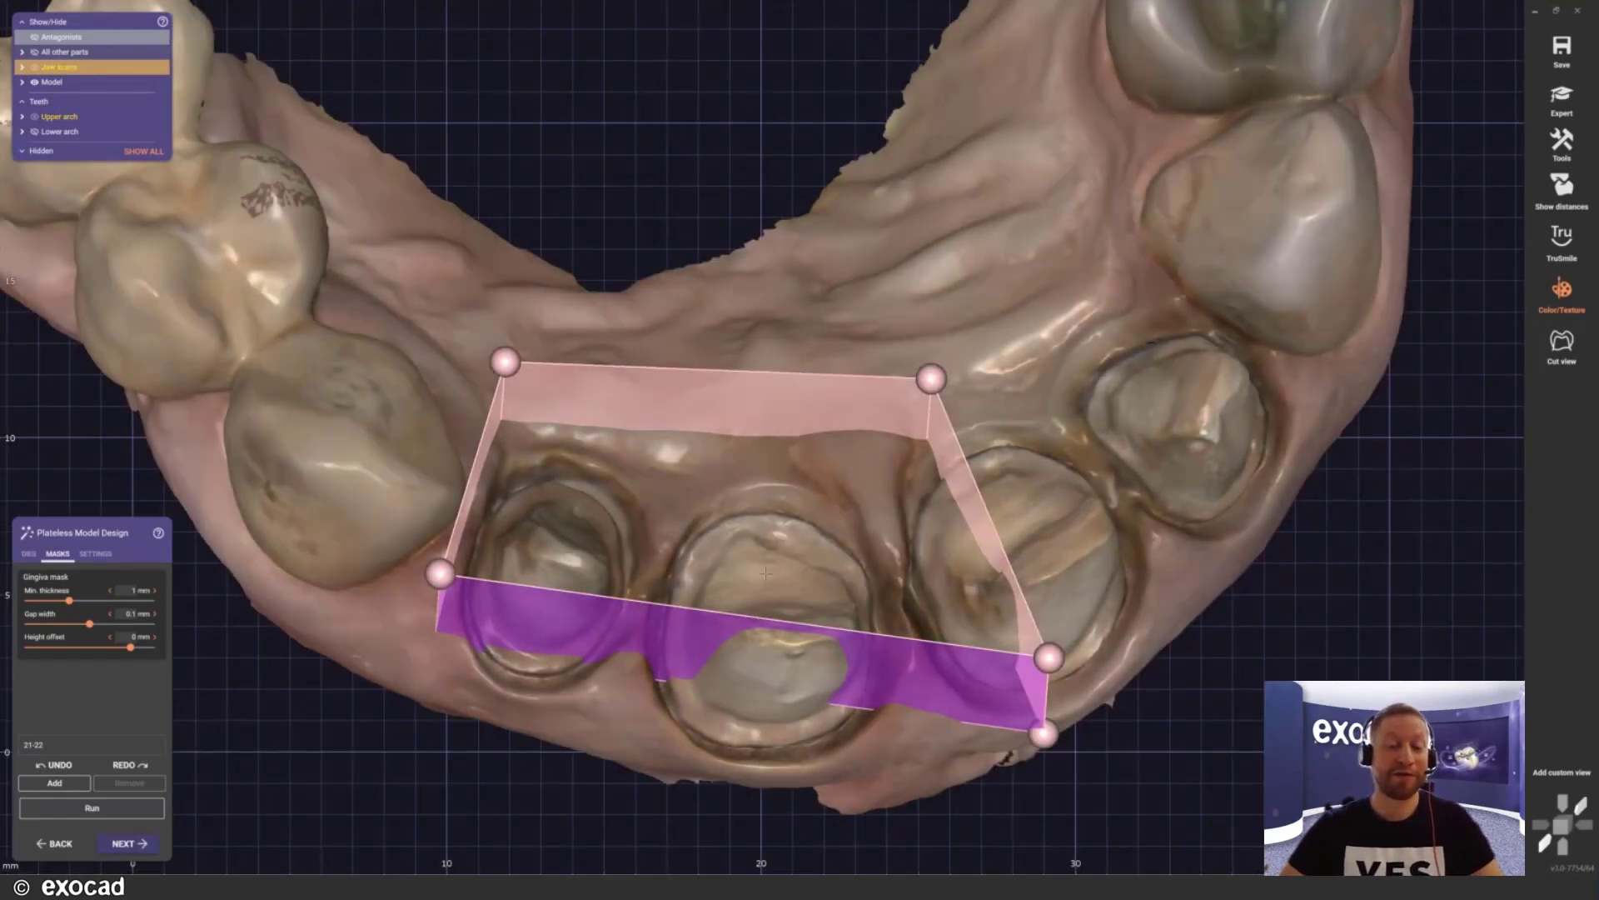
middle_click_drag(723, 529, 752, 391)
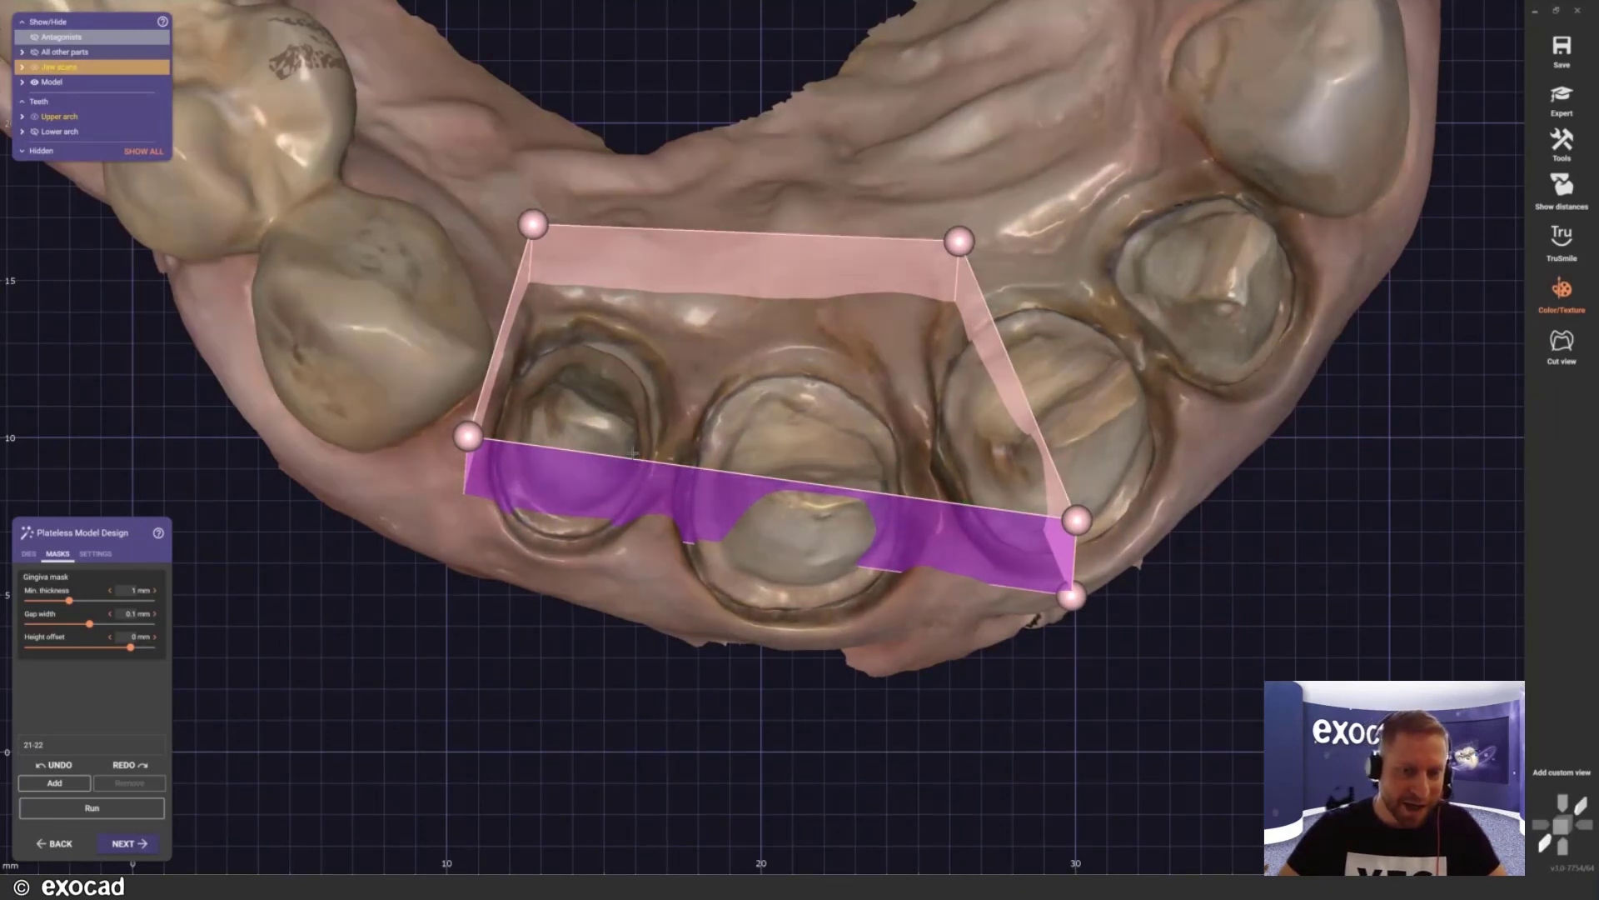
left_click(633, 458)
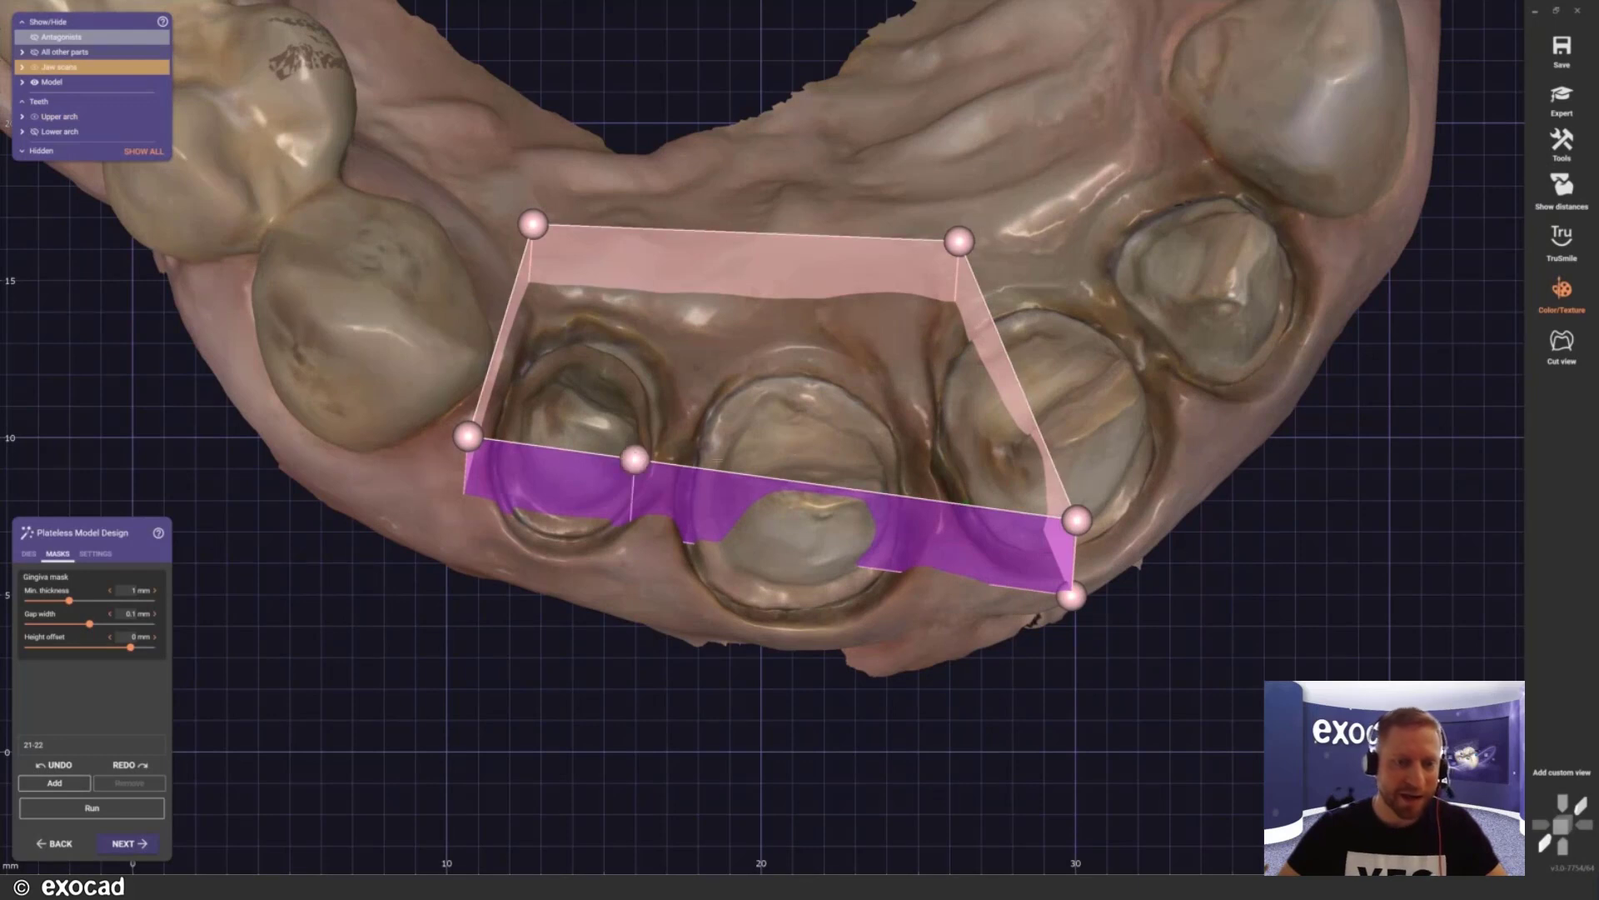
left_click(856, 489)
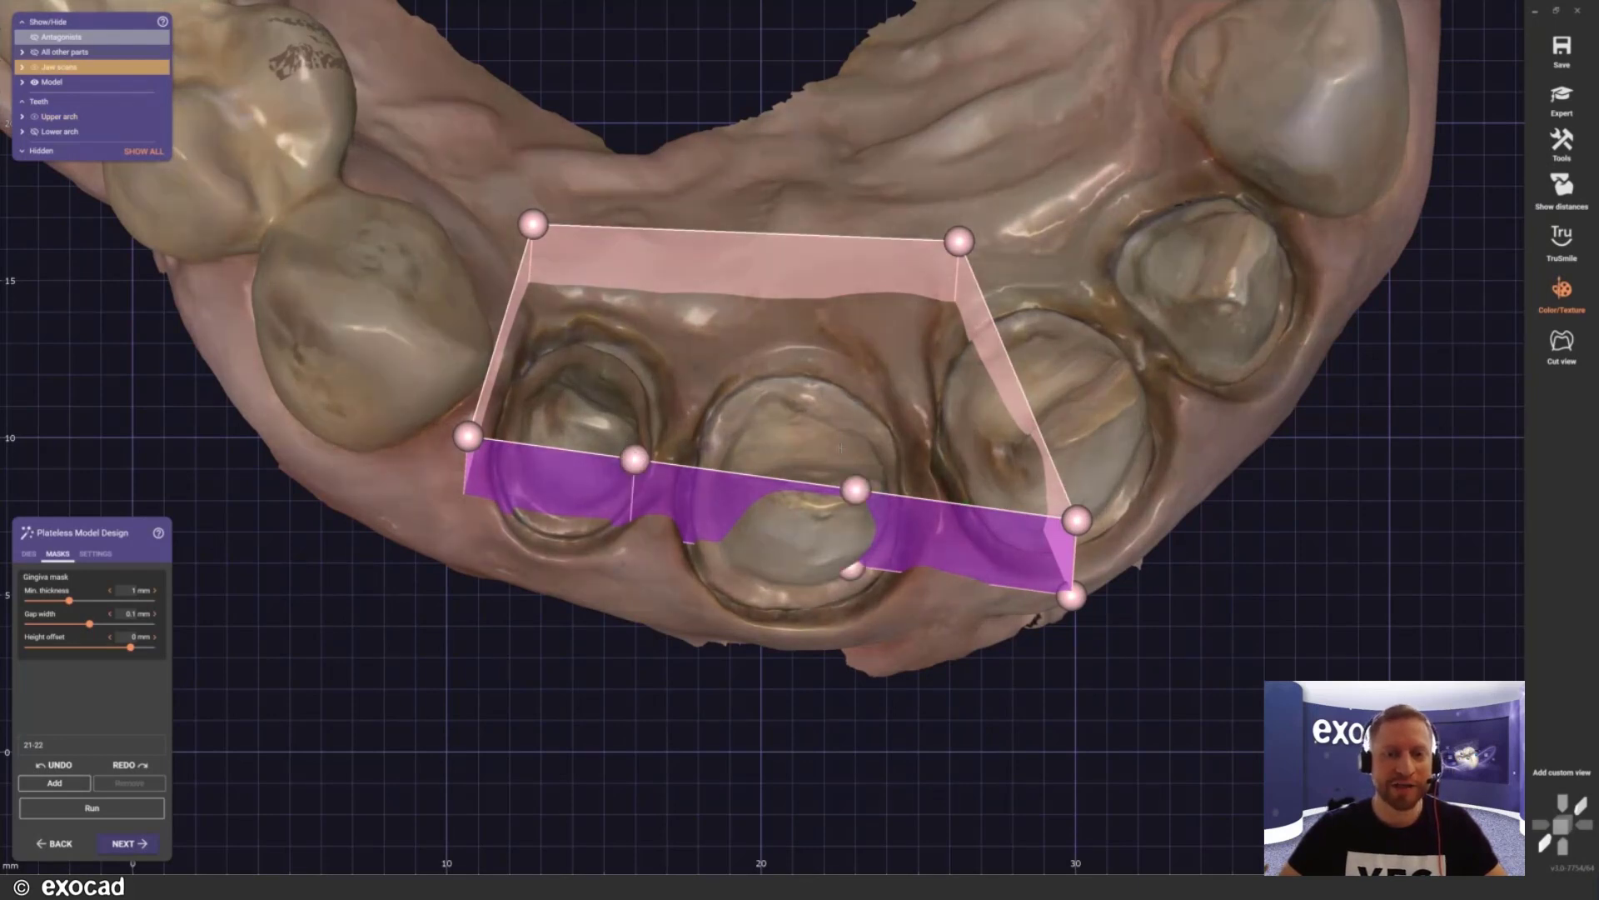
left_click(750, 233)
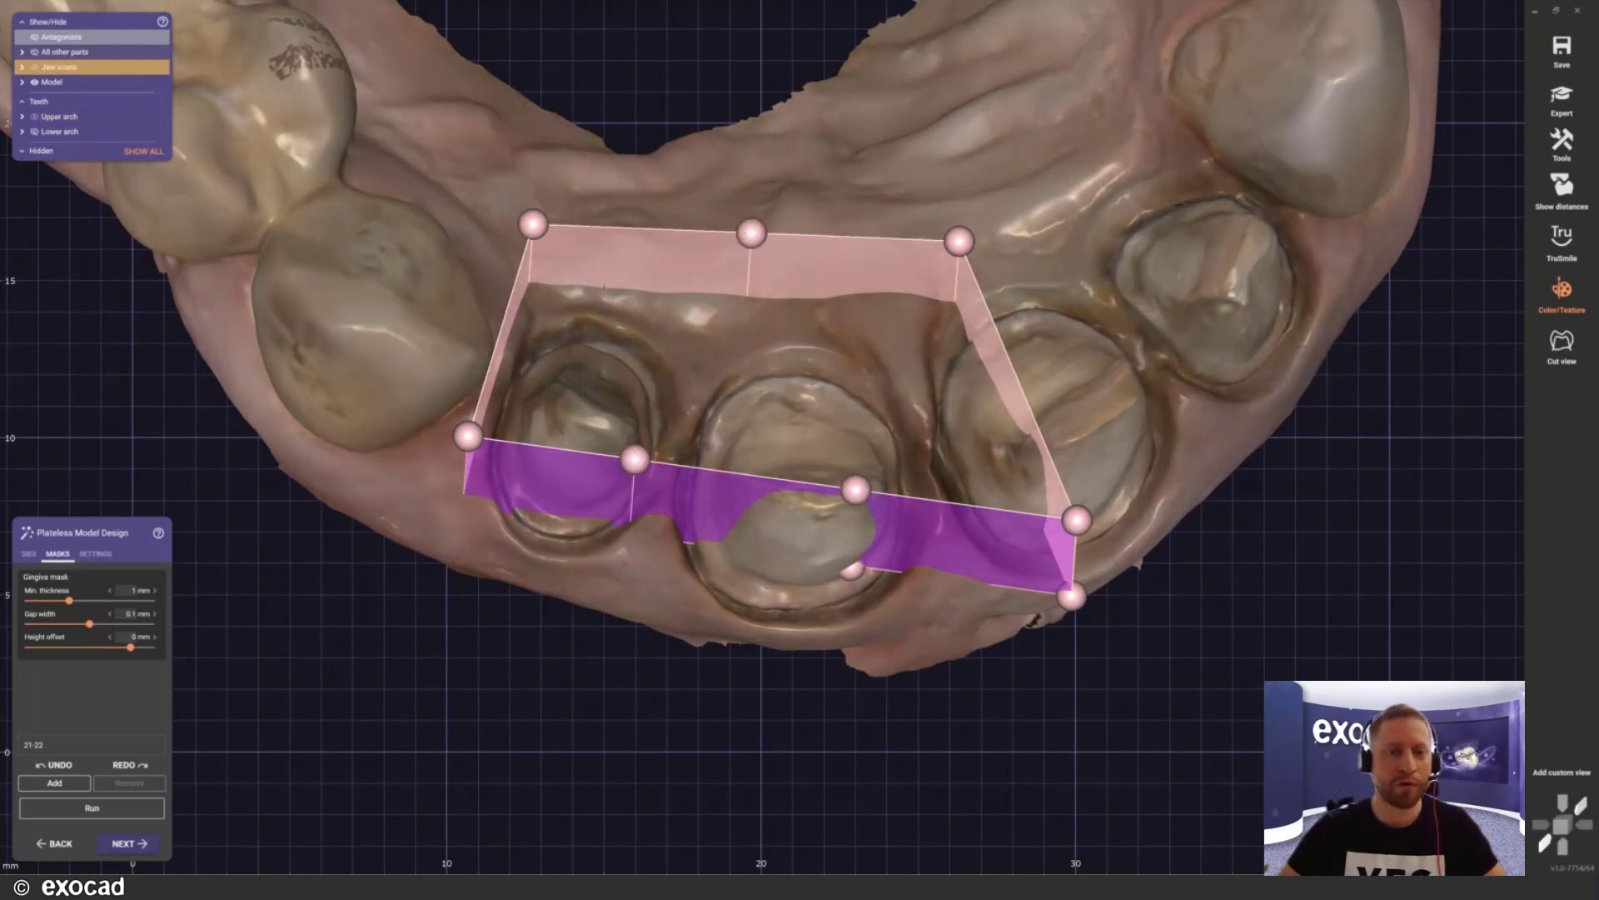
left_click(500, 331)
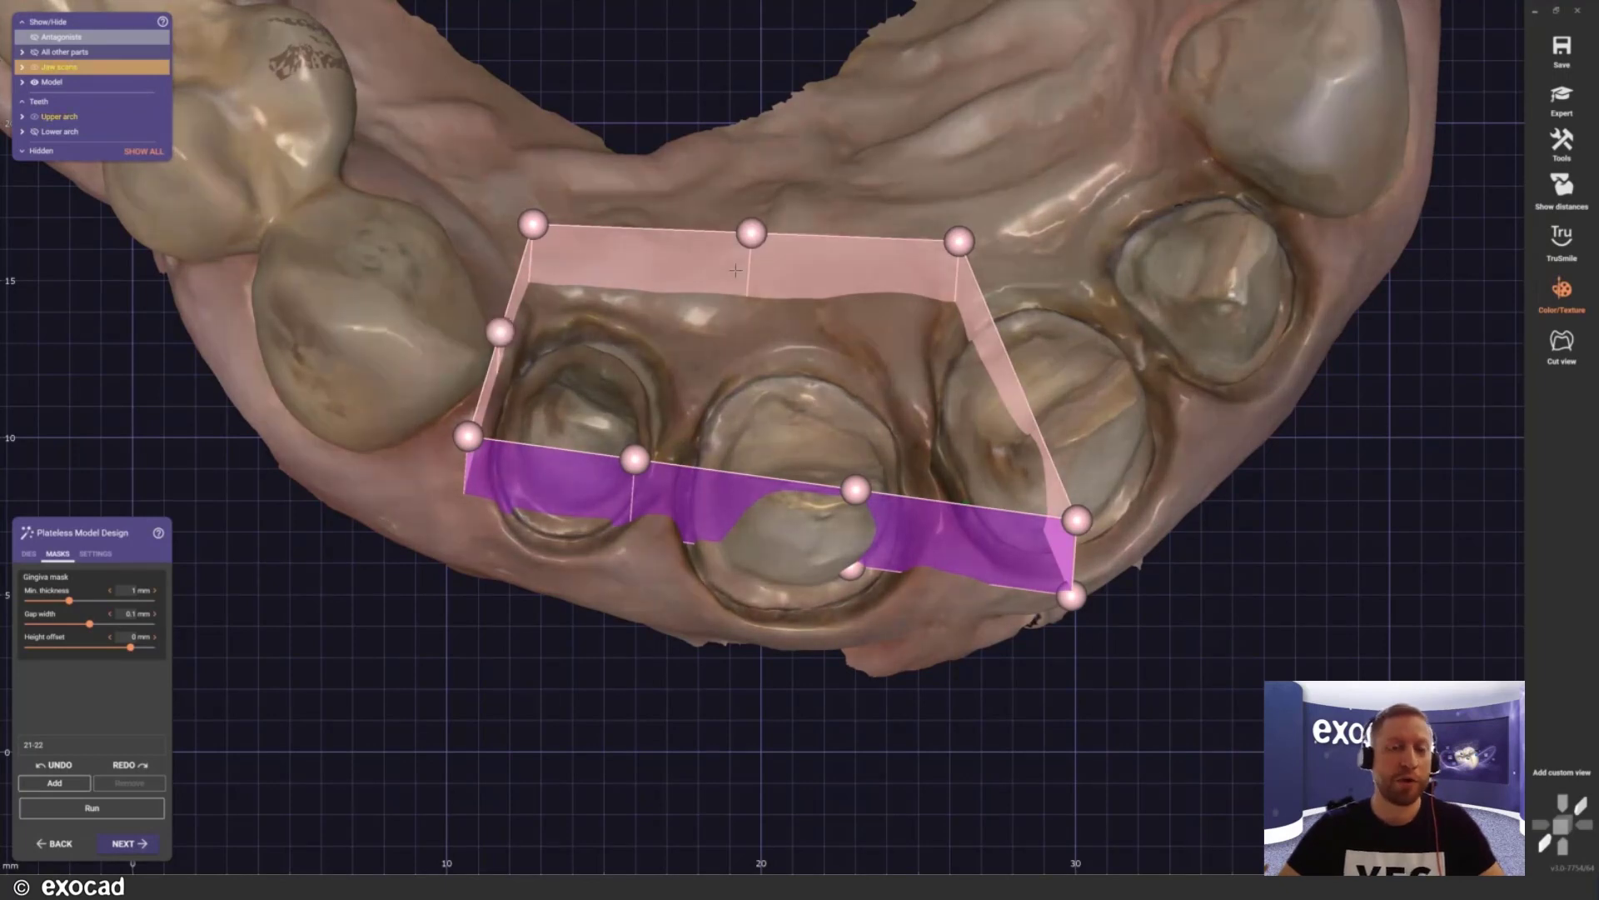
Step: Reshape the mask's labial edge to follow the arch in front of teeth 21 and 22, ending between the central incisors
right_click_drag(672, 331, 658, 376)
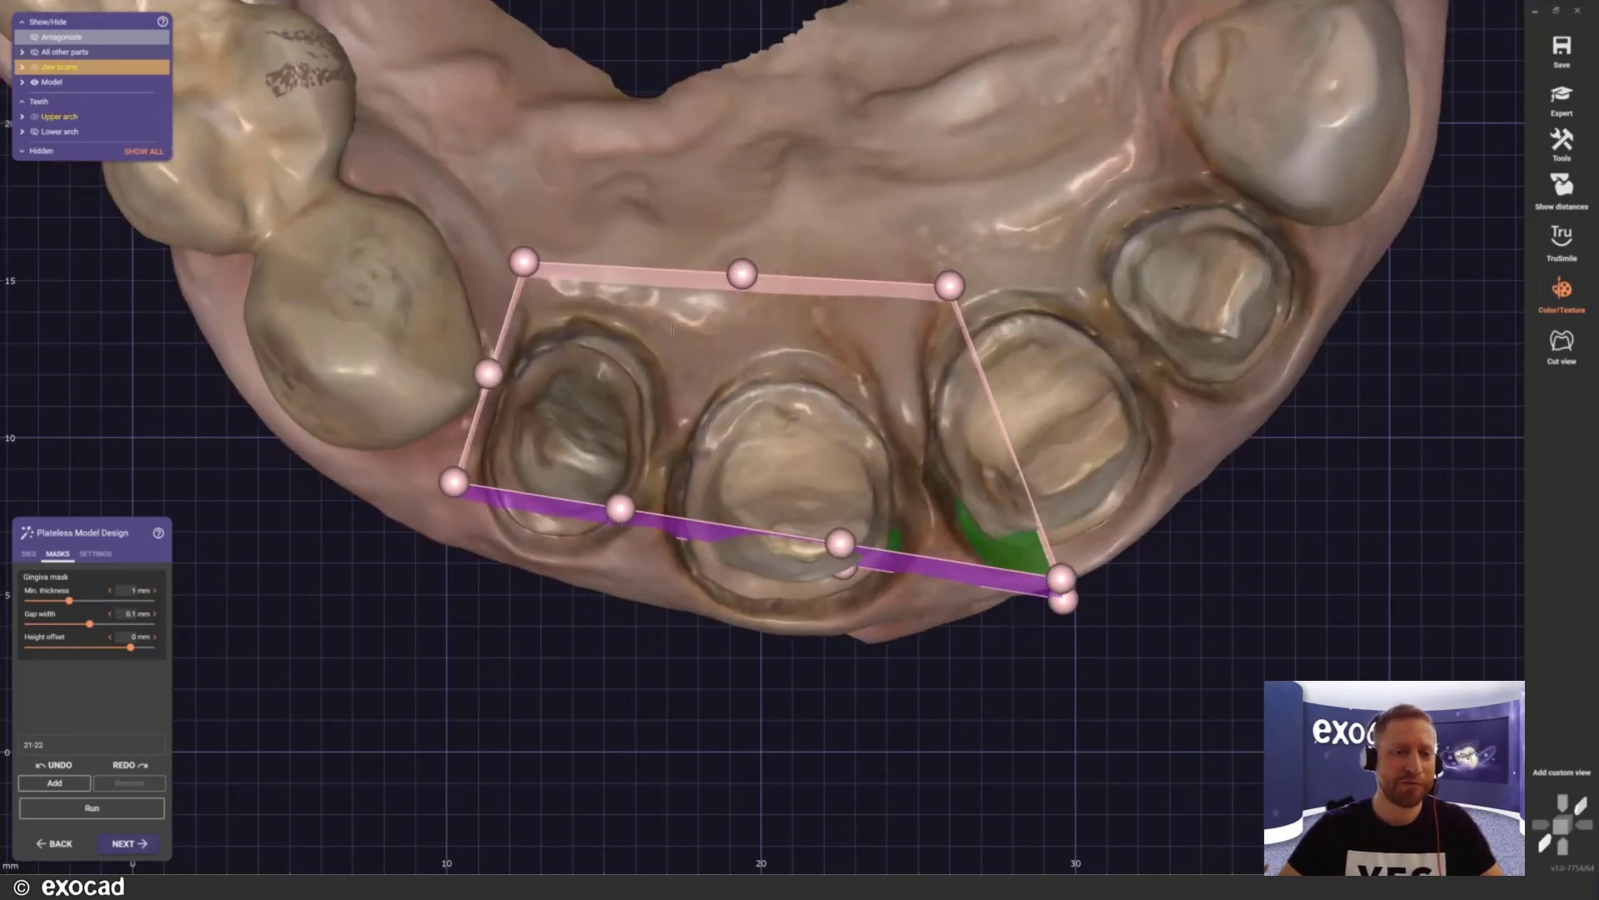
left_click_drag(491, 372, 435, 554)
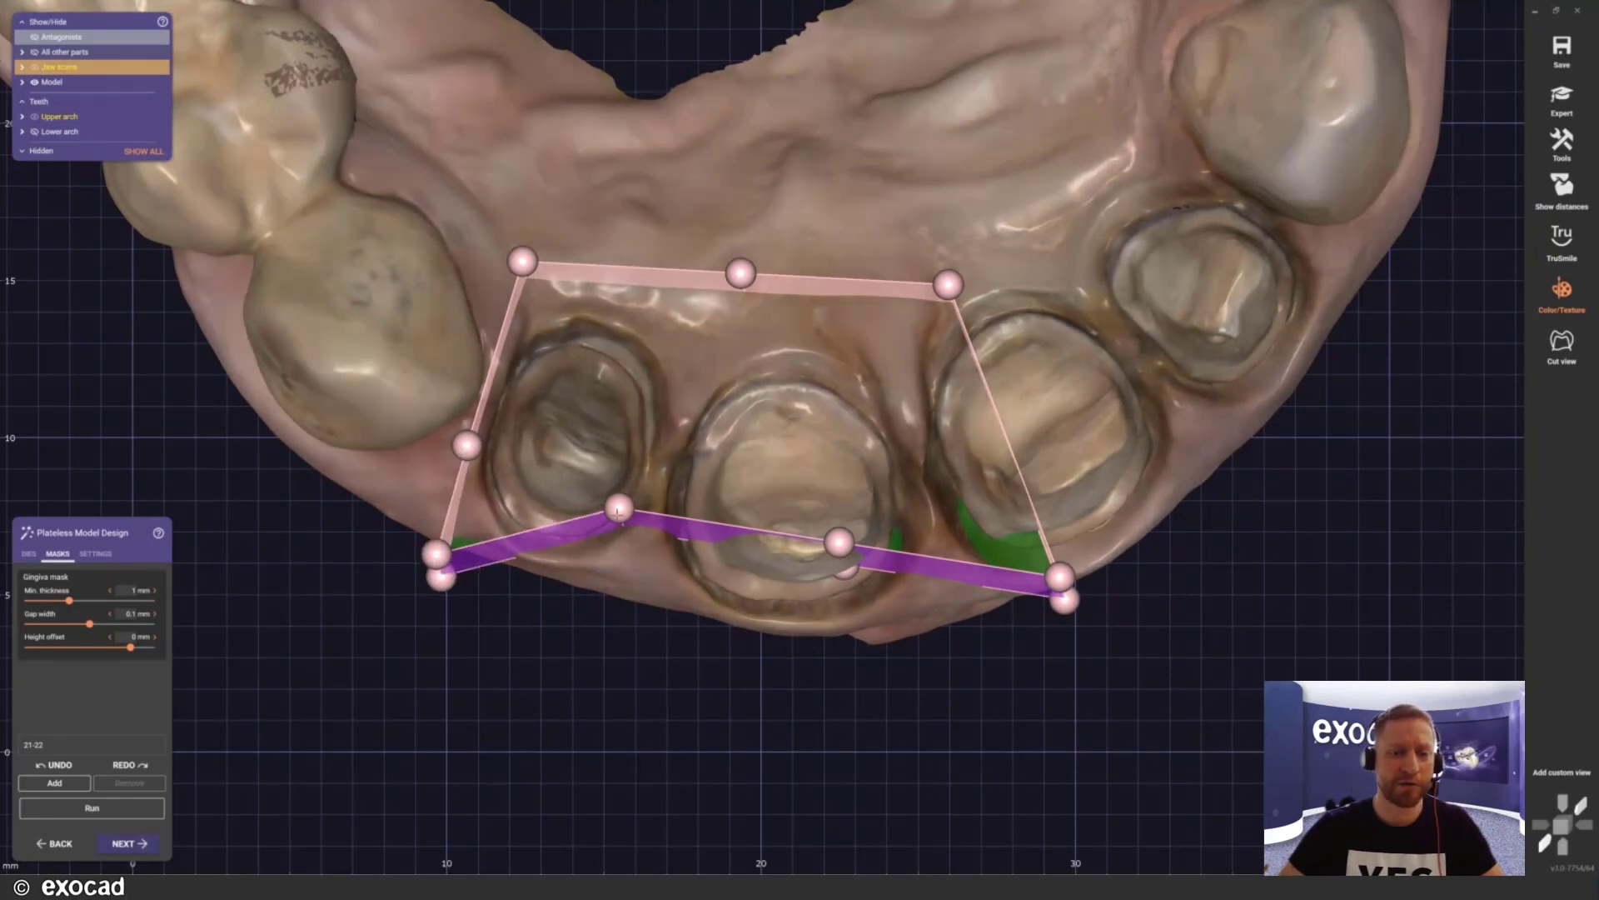
left_click_drag(618, 511, 601, 613)
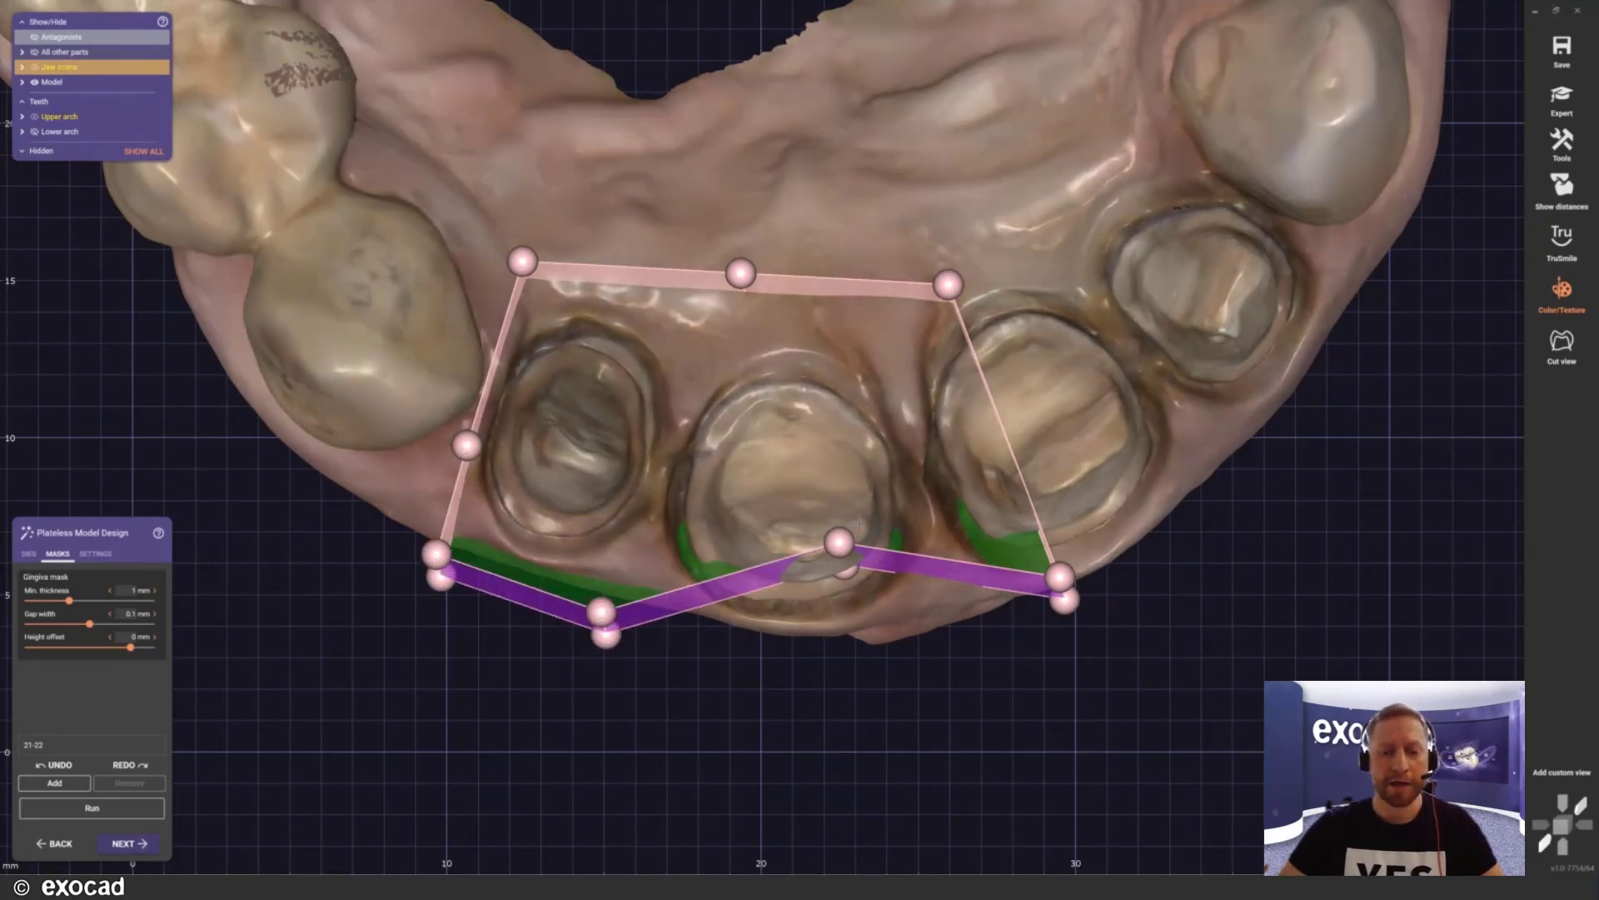
left_click_drag(839, 543, 845, 633)
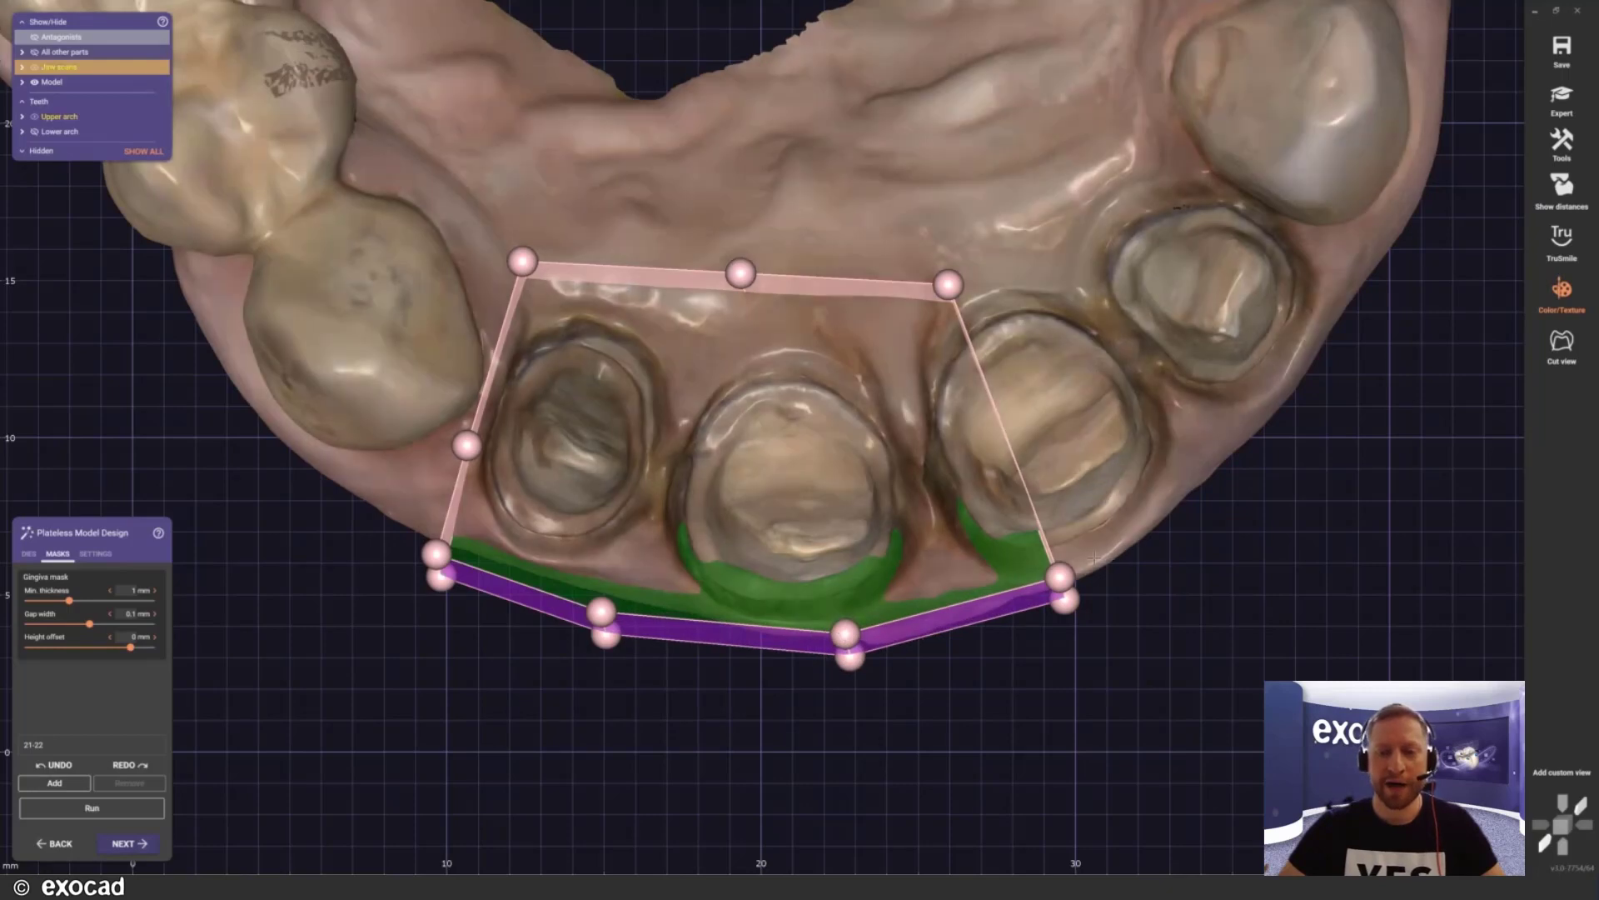
left_click_drag(1060, 576, 966, 623)
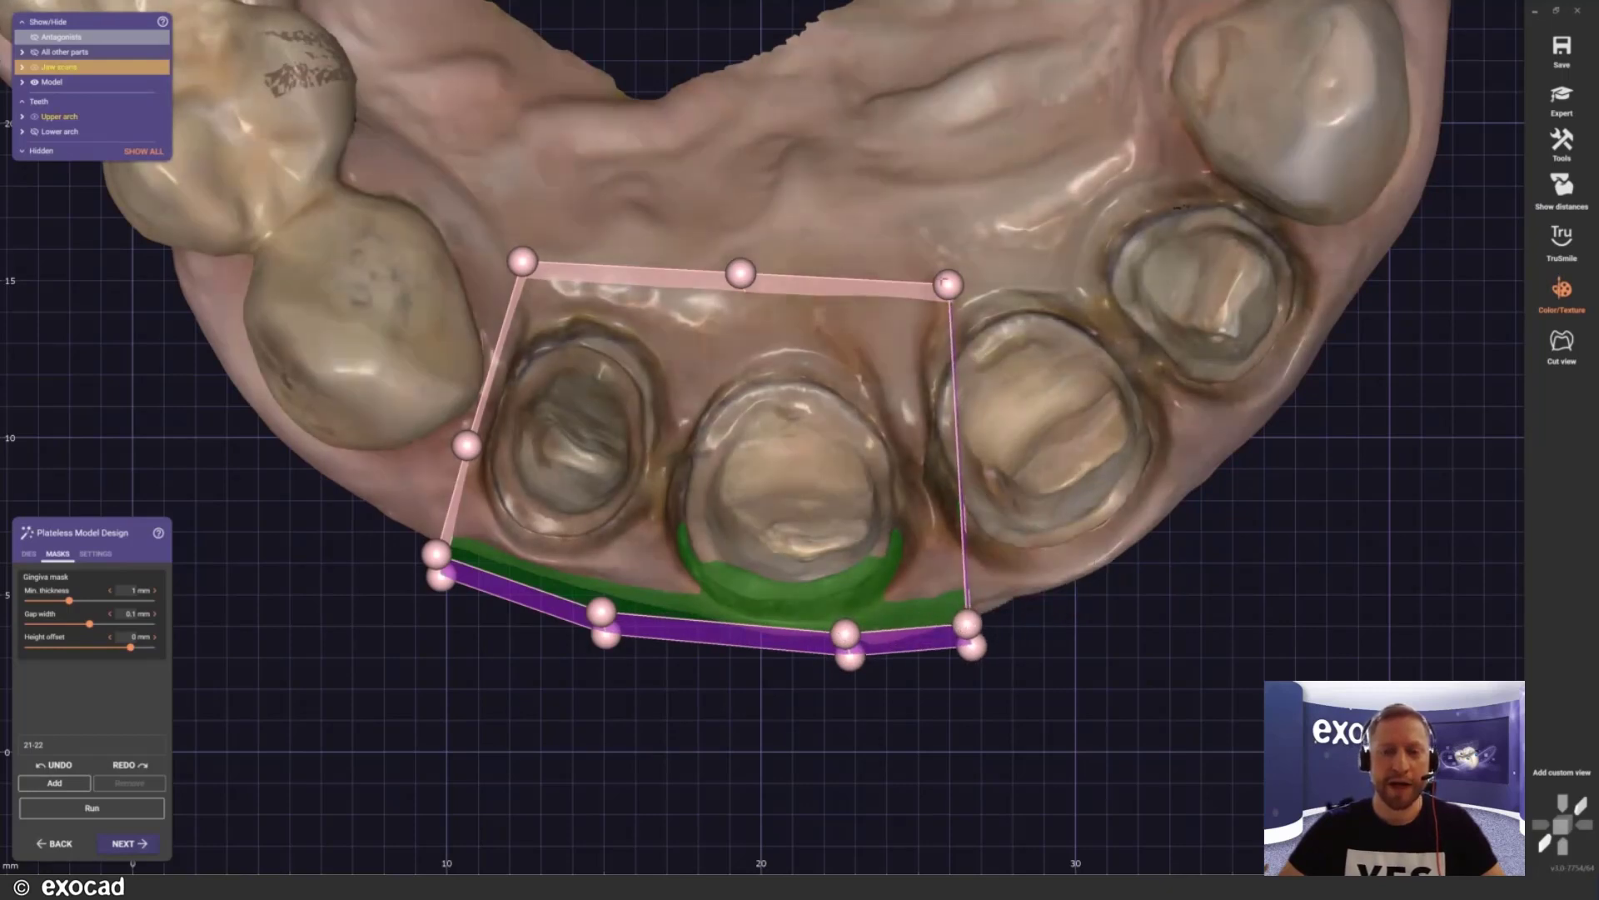
Step: Reposition the mask's palatal points to clear the neighbouring central incisor and extend the outline behind tooth 22
left_click_drag(948, 285, 875, 281)
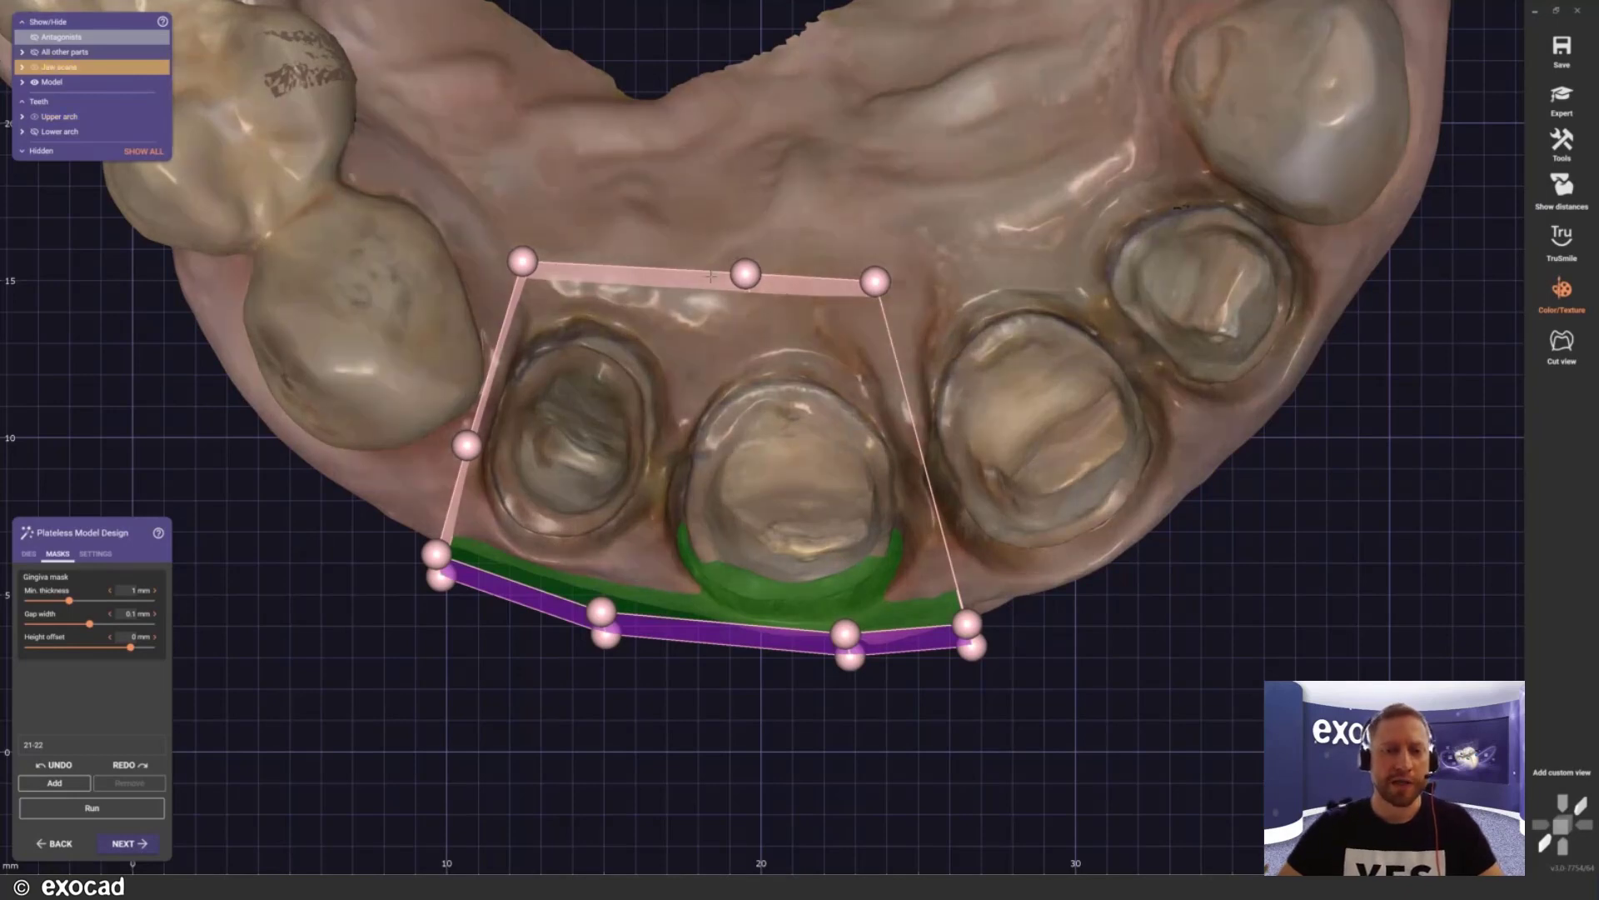
left_click_drag(740, 273, 698, 279)
left_click_drag(523, 260, 534, 218)
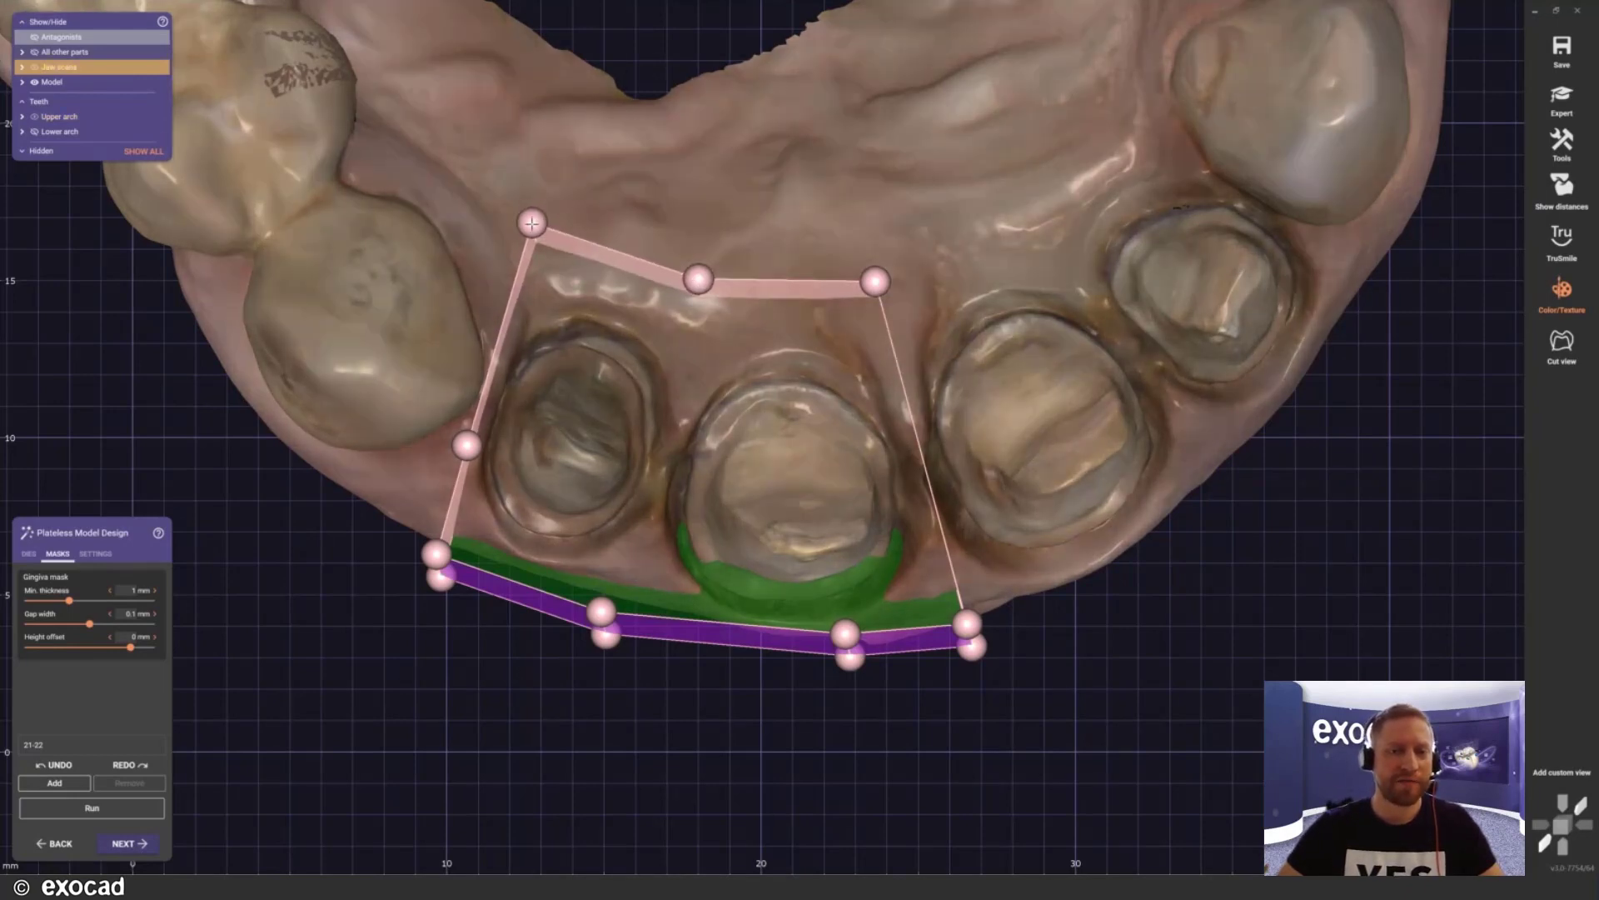
Step: Extend the gingiva mask deeper below the preparation margins of teeth 21 and 22 and slightly correct its tilt
right_click_drag(695, 500, 729, 224)
scroll(730, 224, "down", 5)
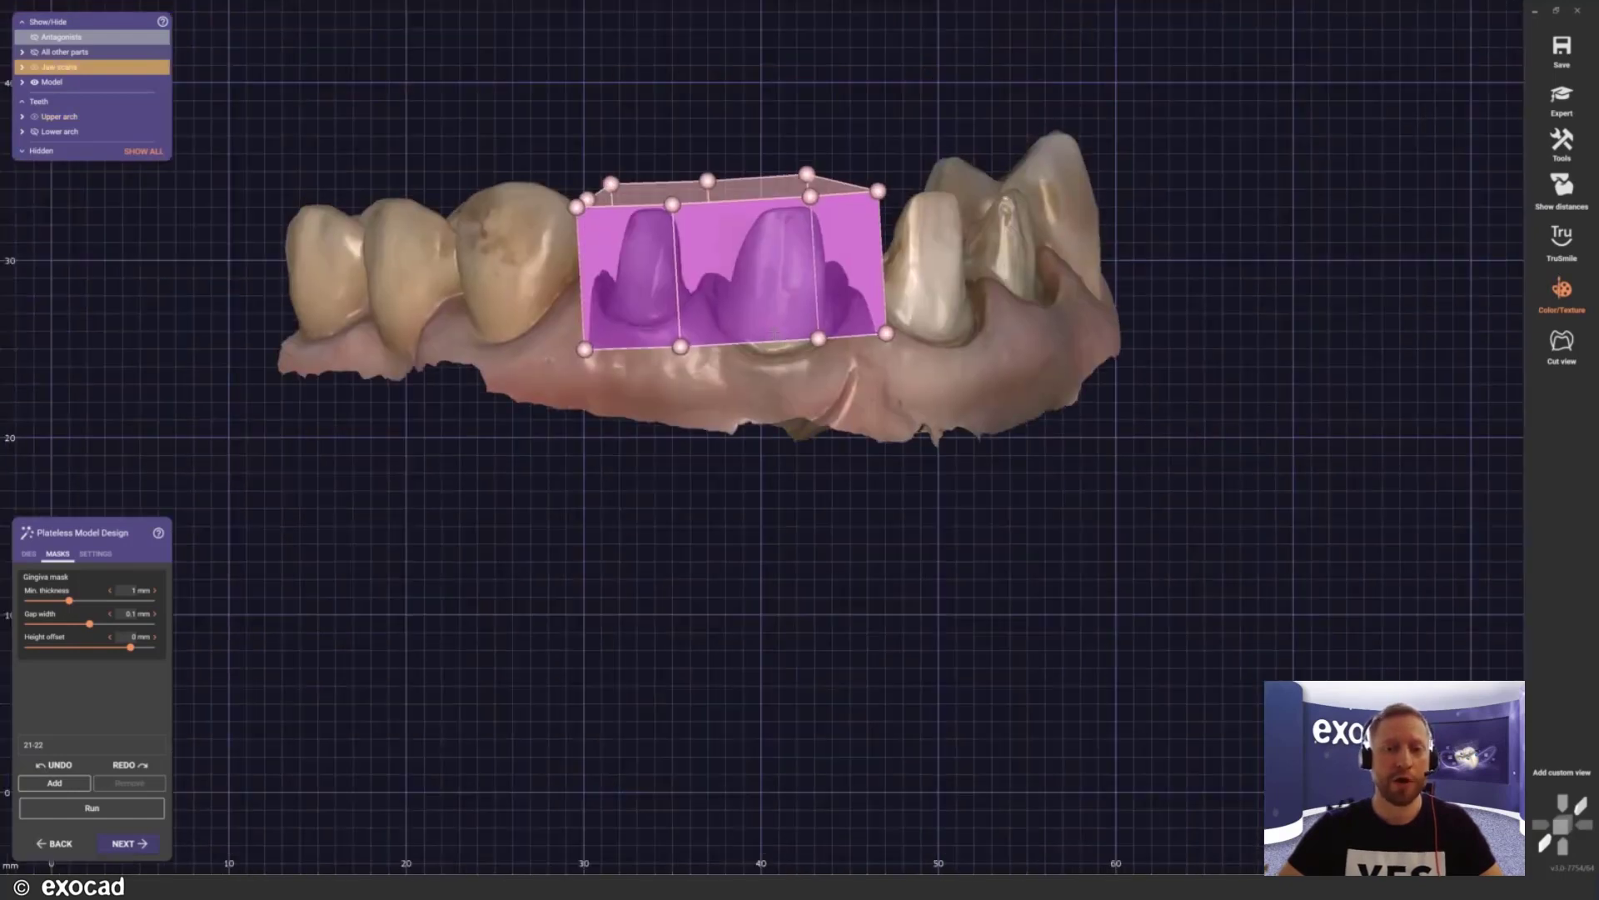
scroll(773, 333, "down", 1)
right_click_drag(773, 333, 768, 562)
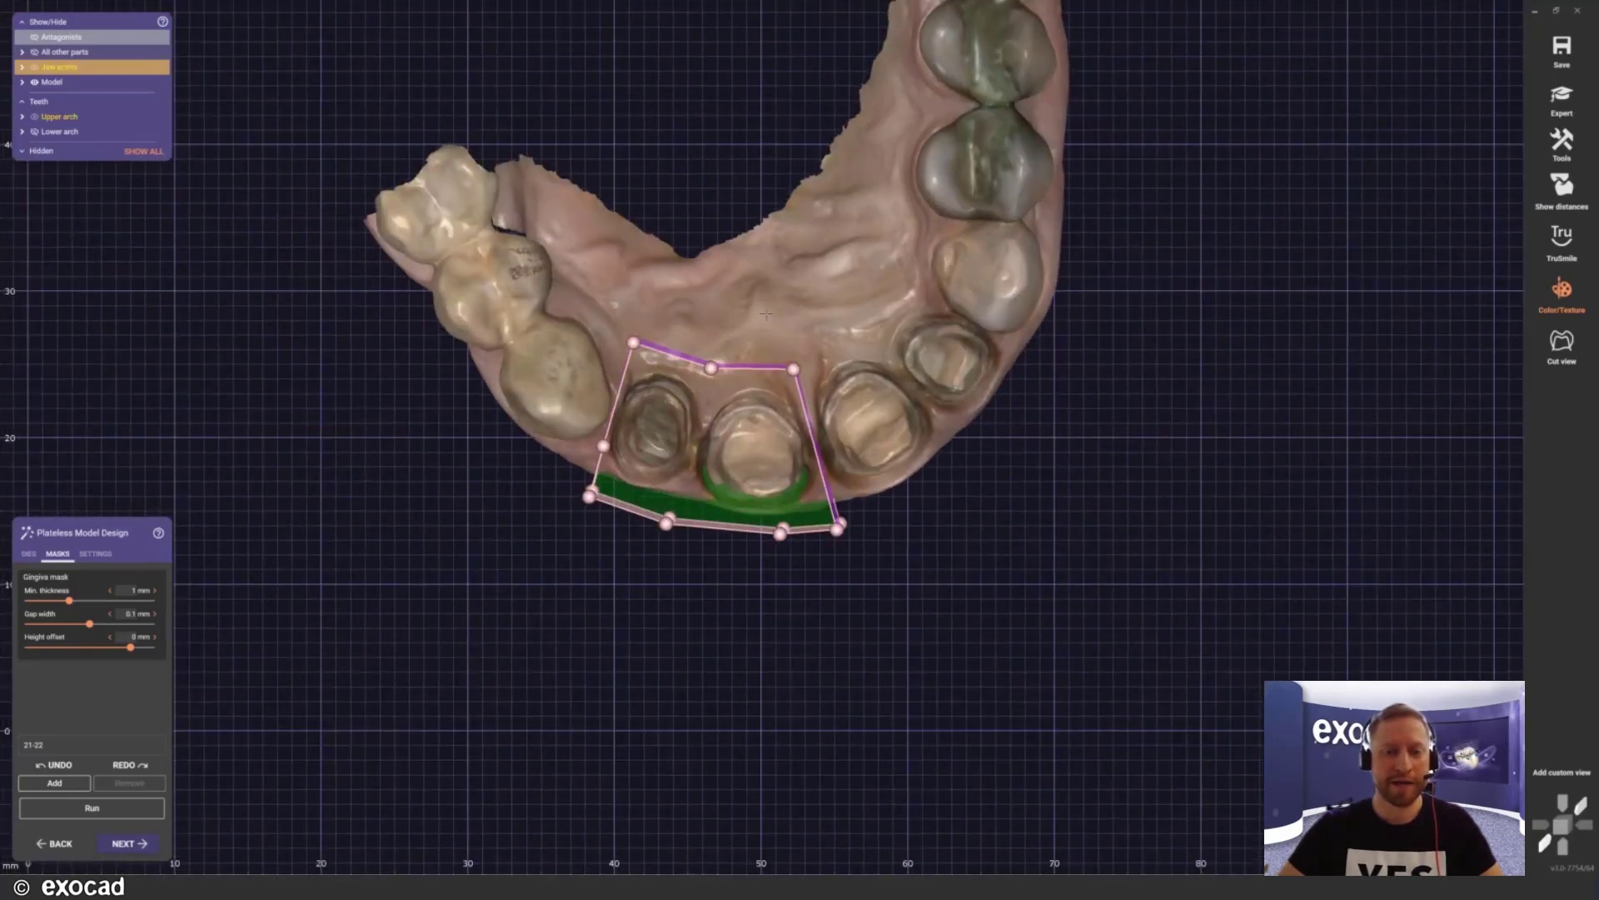
right_click_drag(767, 311, 788, 88)
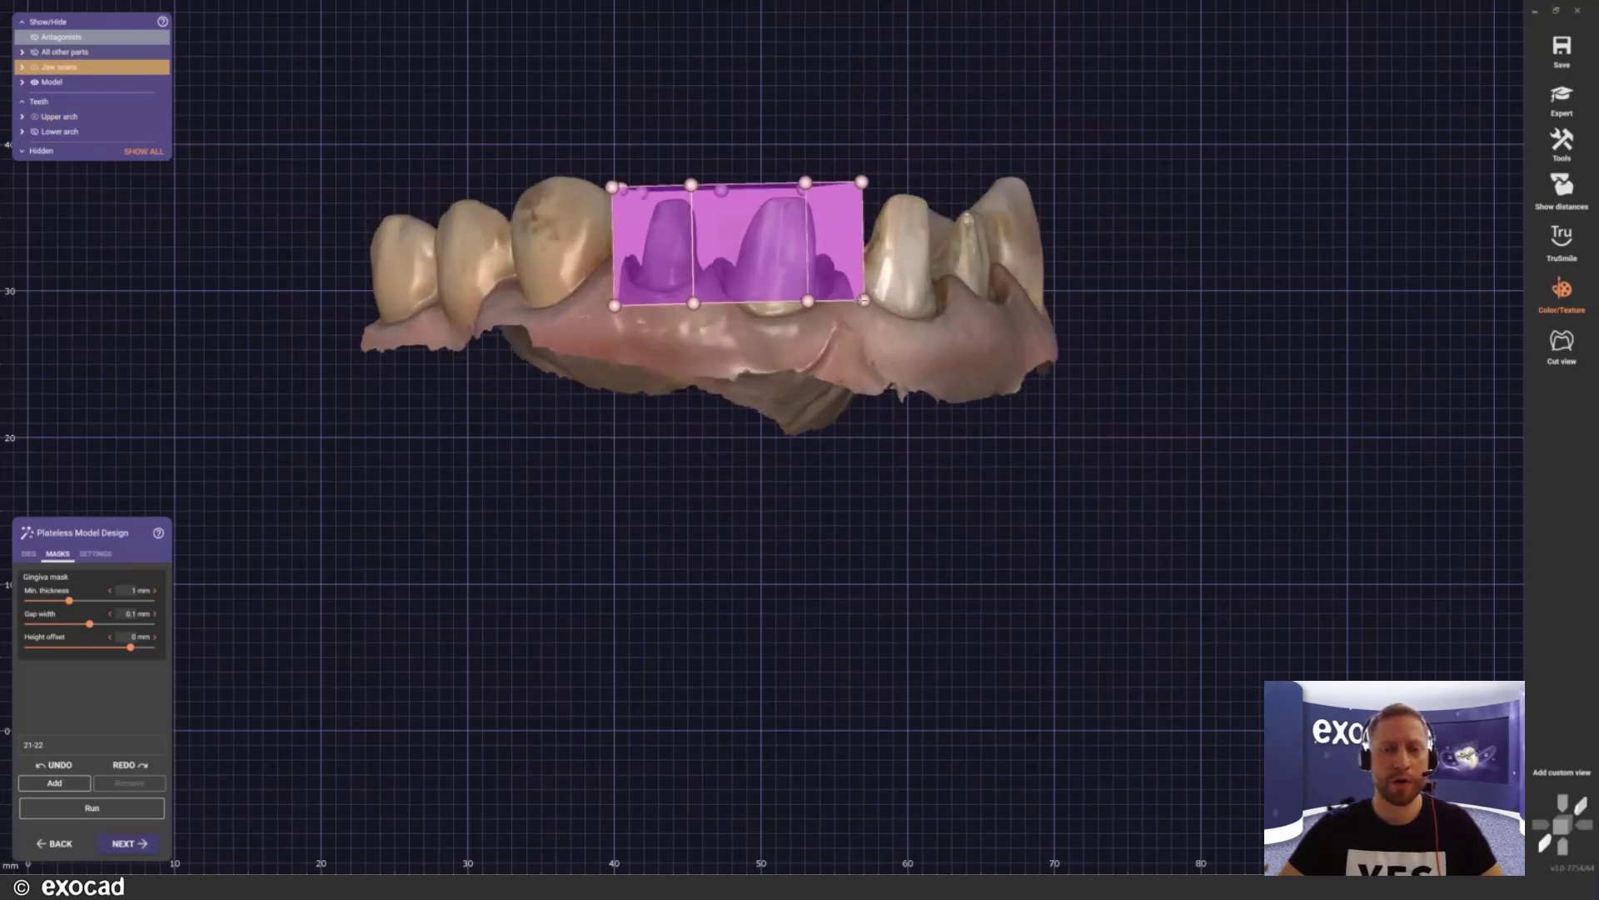
left_click_drag(864, 301, 864, 332)
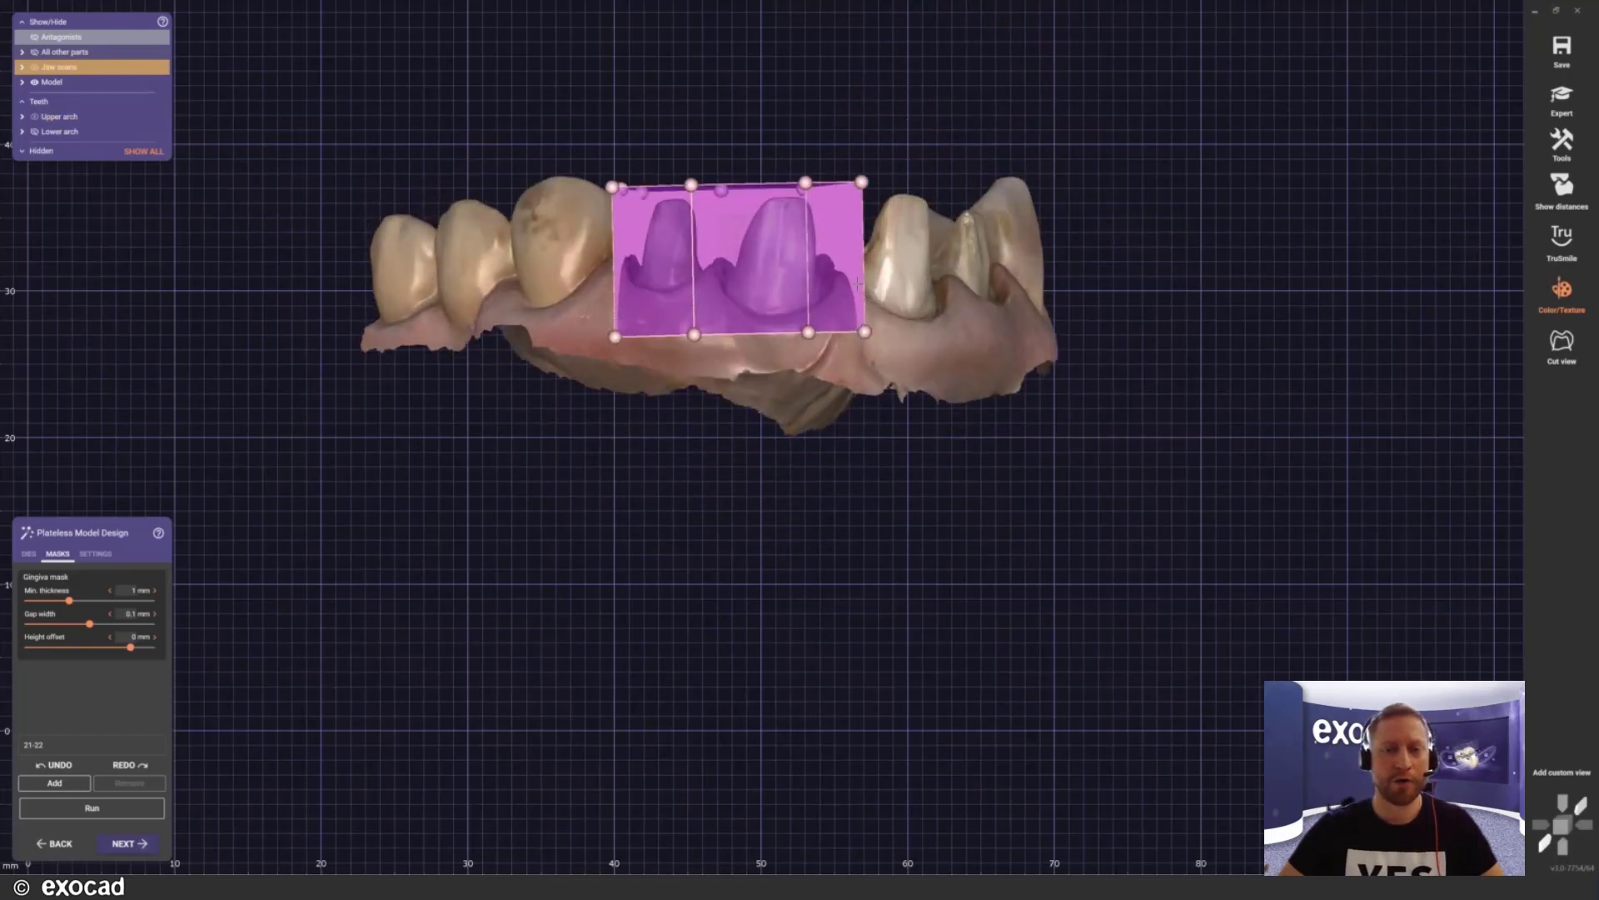
left_click_drag(854, 241, 855, 246)
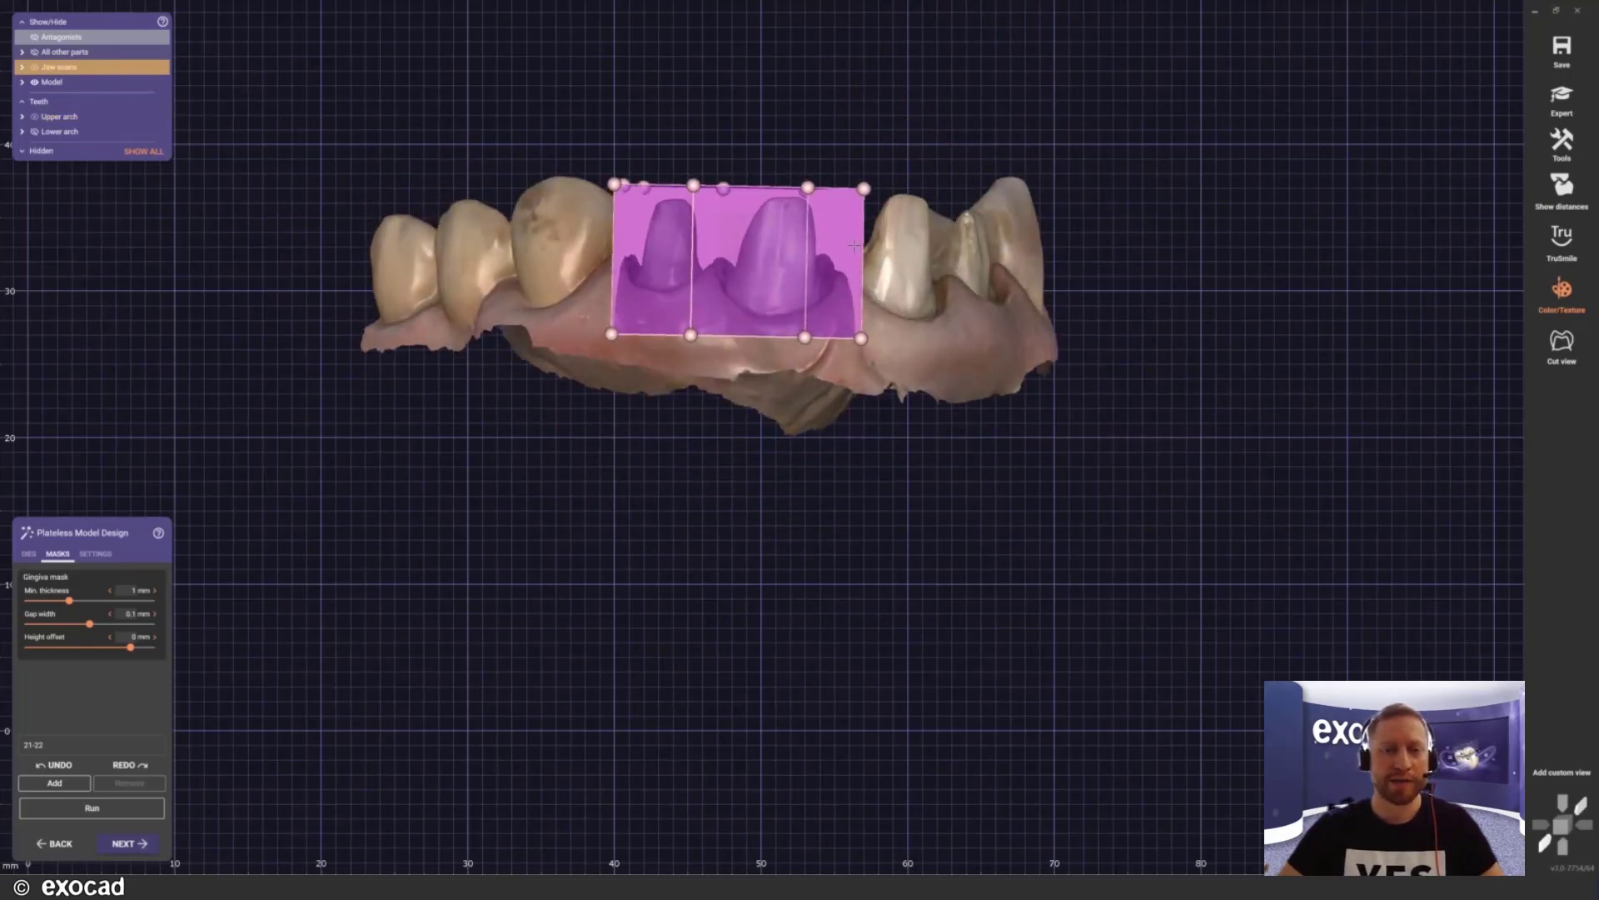
Step: Return to the die settings and generate the upper plateless model with its dies and flat gingiva mask
right_click_drag(808, 290, 765, 353)
scroll(755, 374, "down", 3)
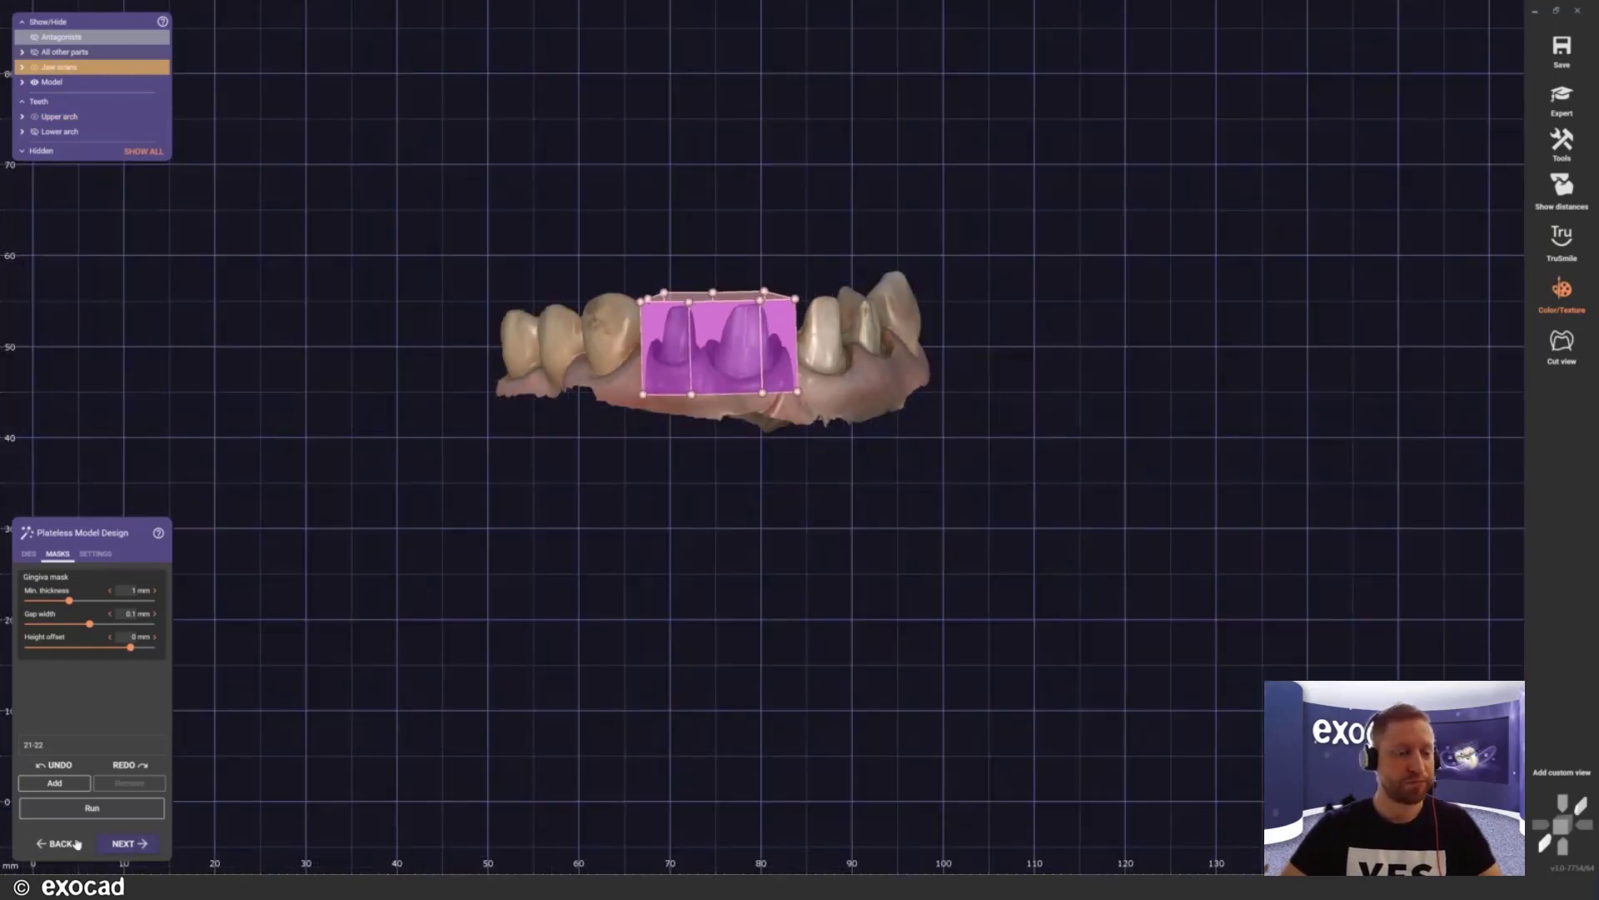
left_click(29, 554)
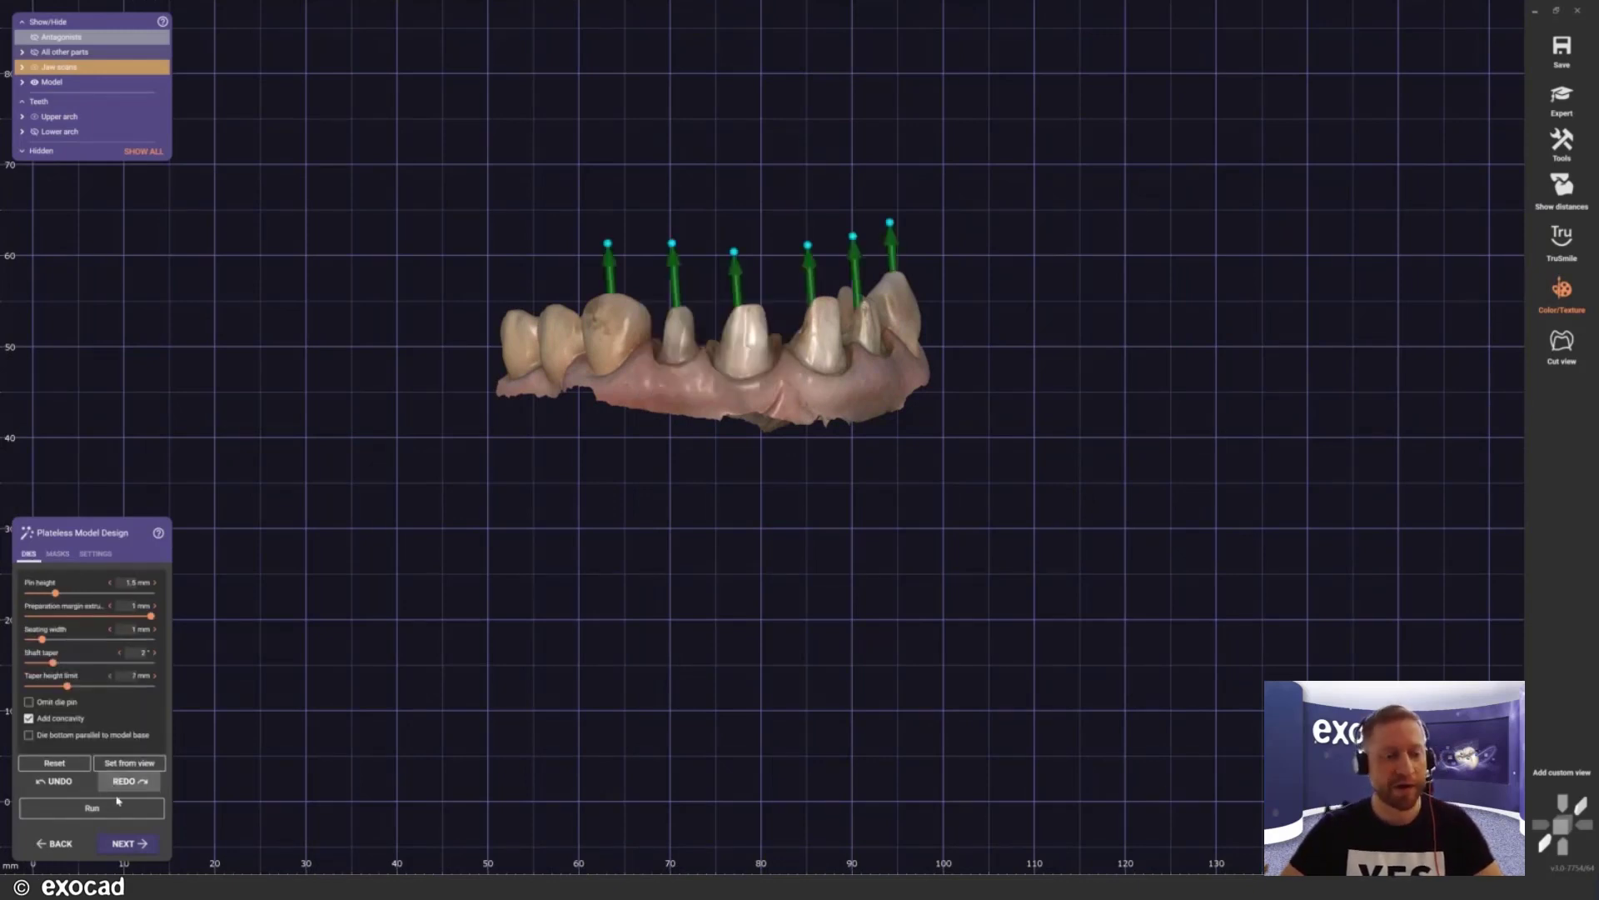
left_click(91, 807)
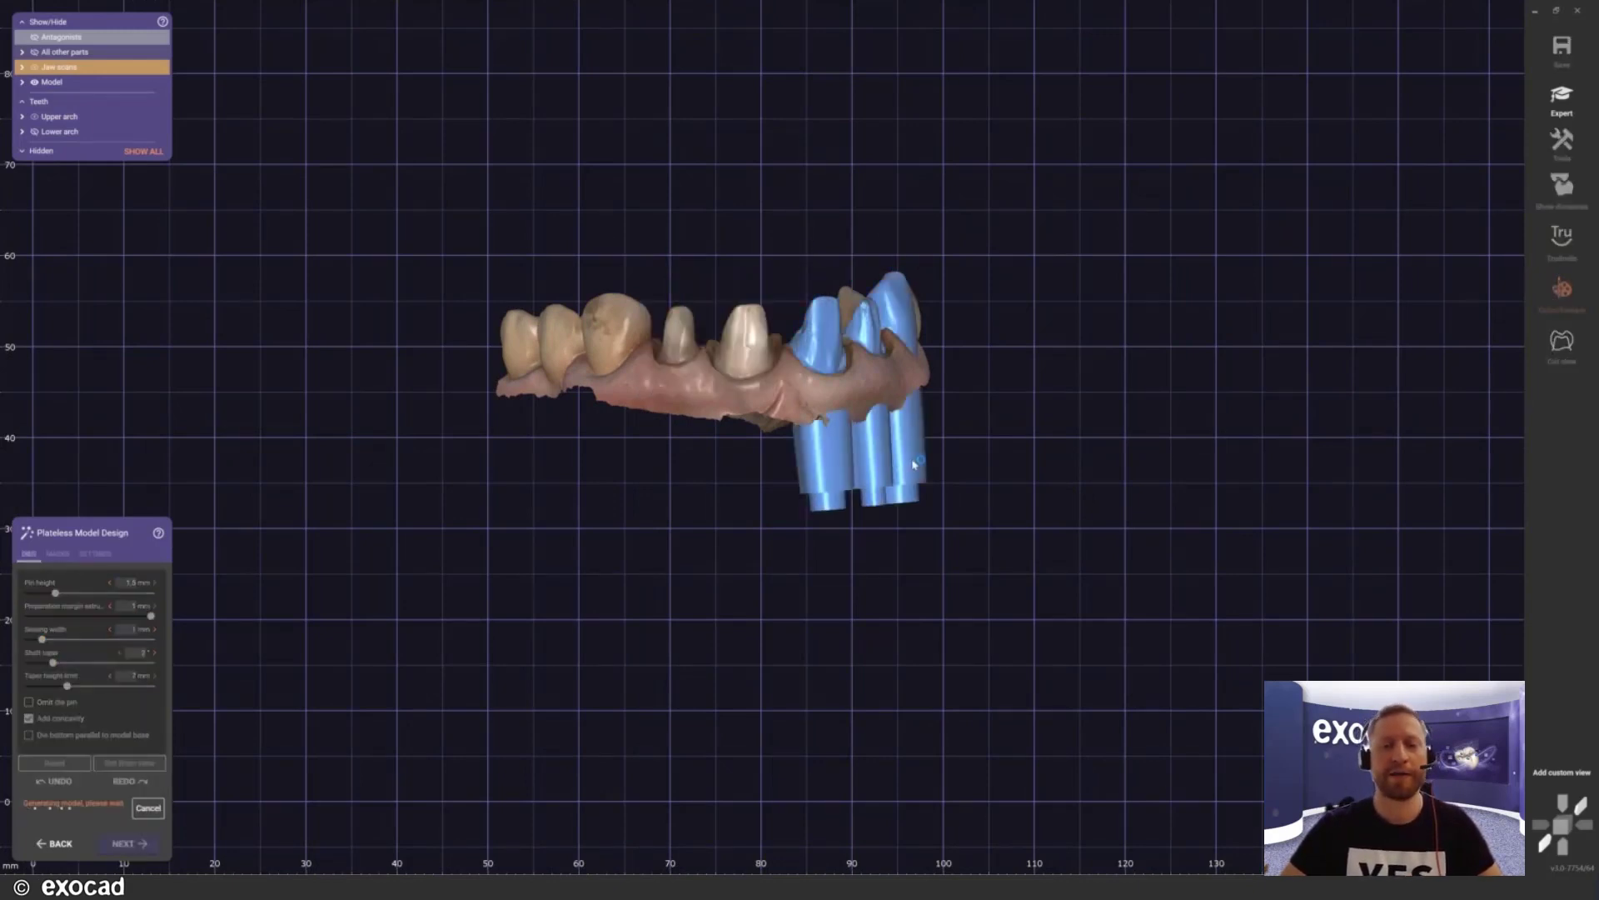
right_click_drag(858, 419, 852, 430)
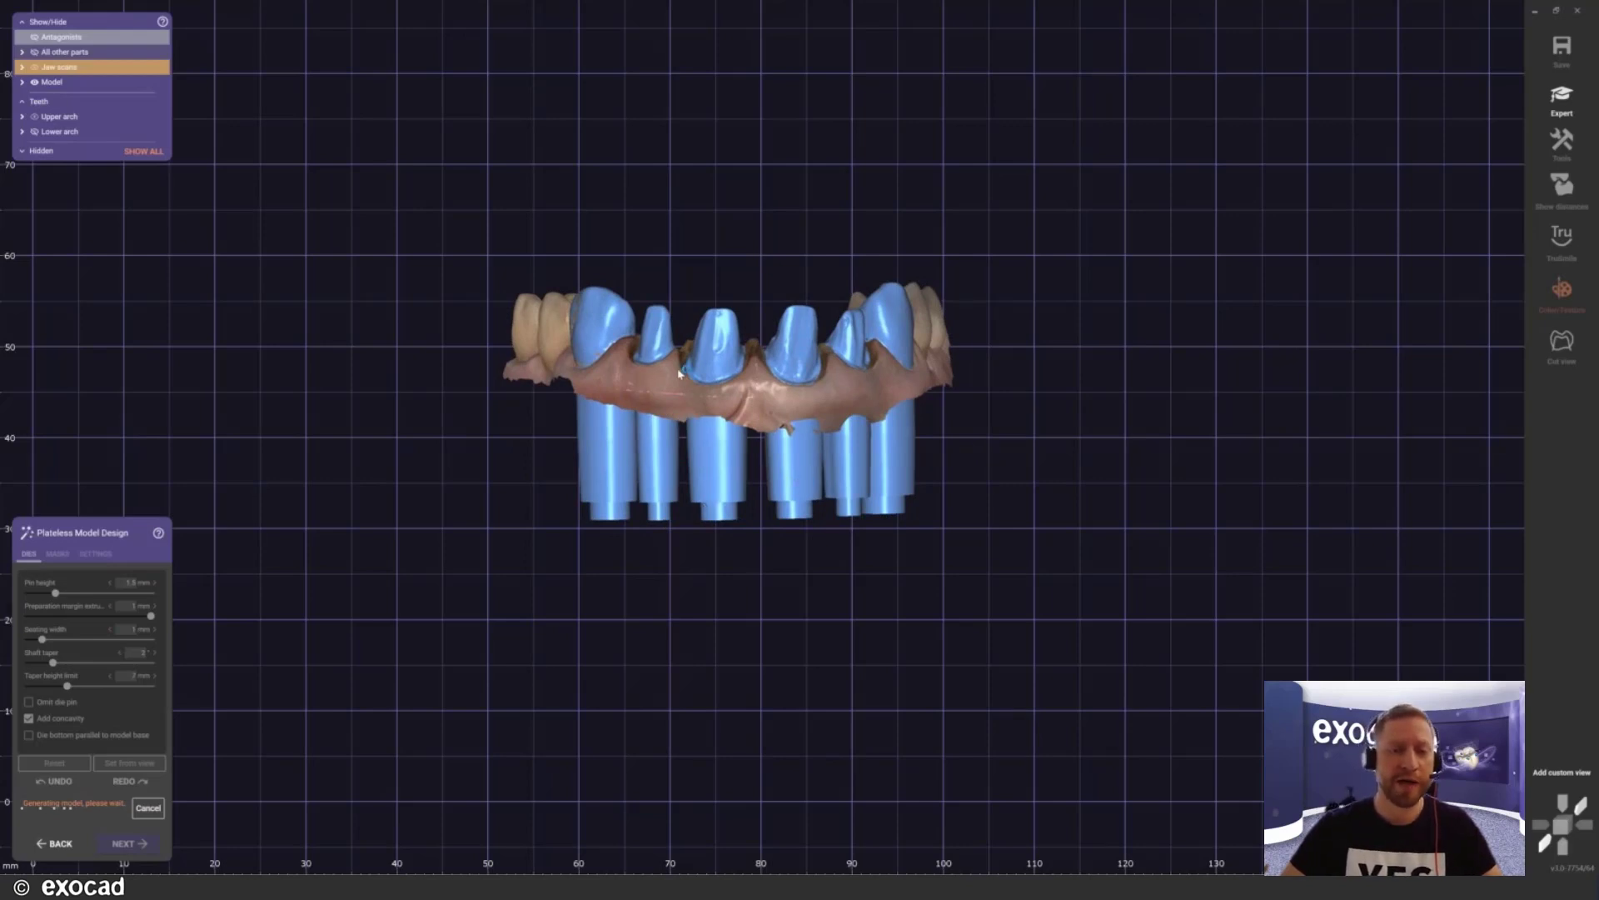
scroll(679, 367, "up", 3)
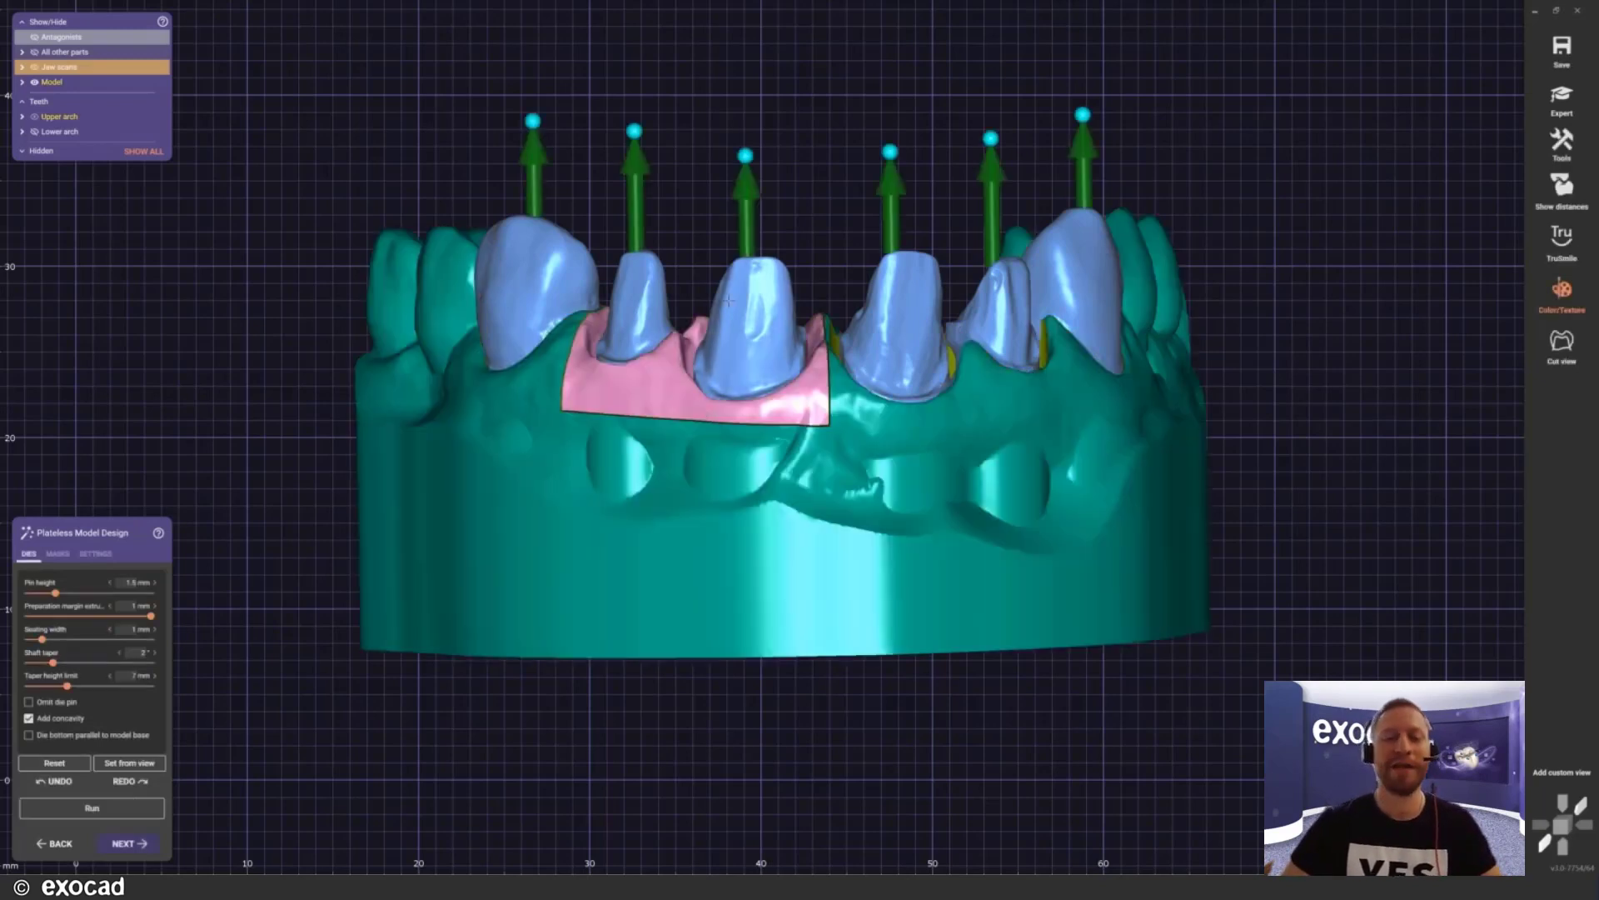
scroll(790, 304, "down", 3)
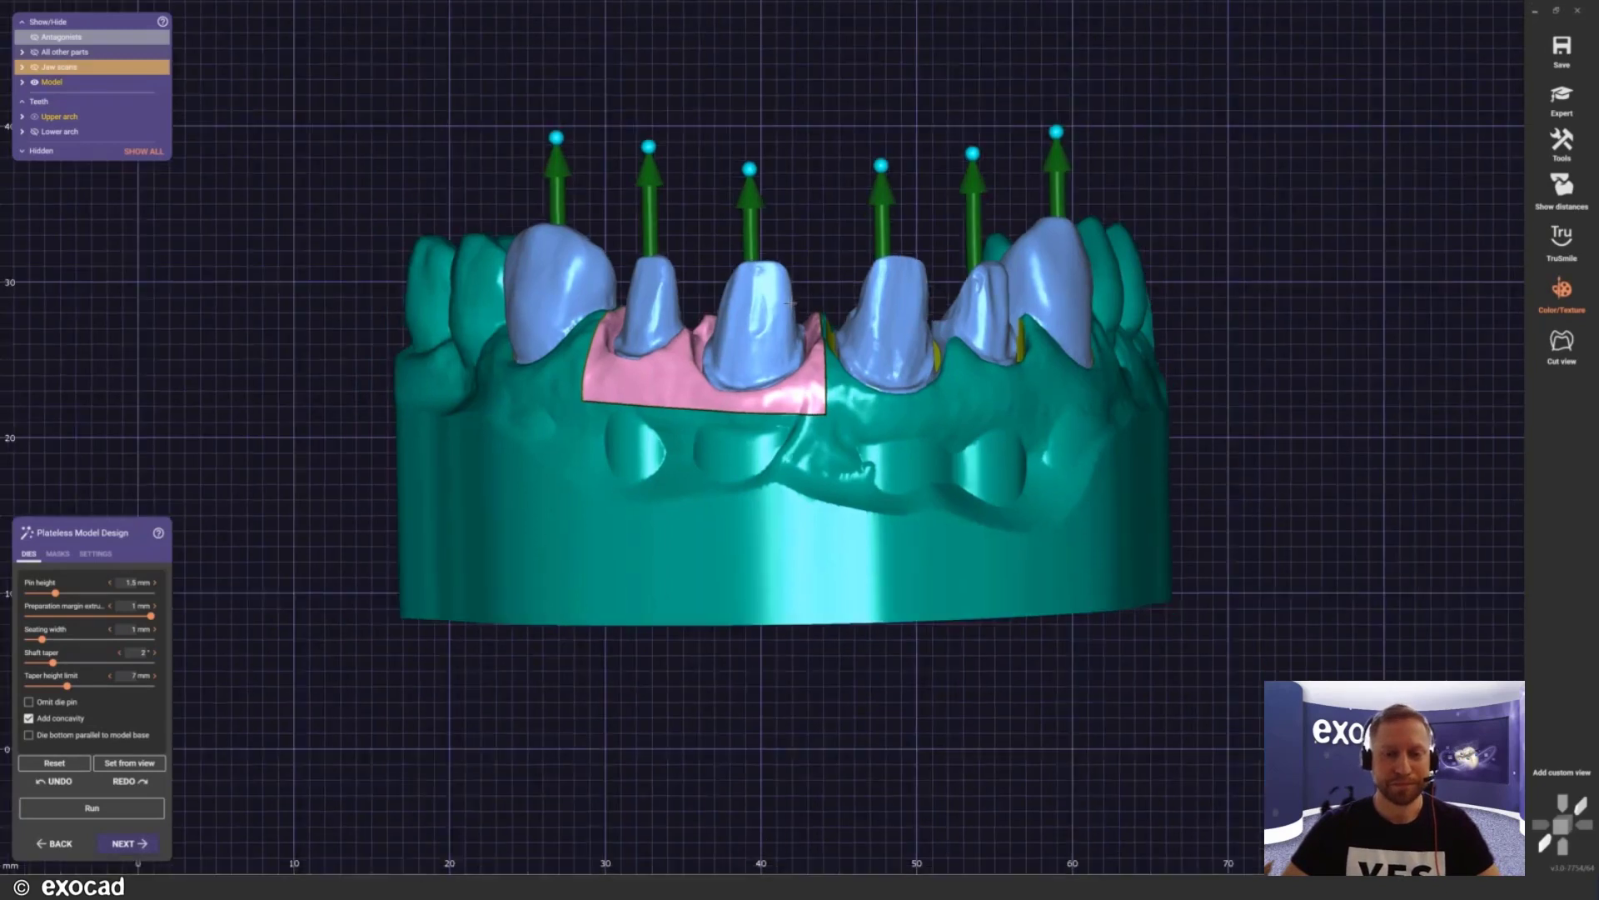
Step: Examine the dies and gingiva mask of the upper model with the model body transparent, and restore its opaque display
scroll(788, 369, "up", 3)
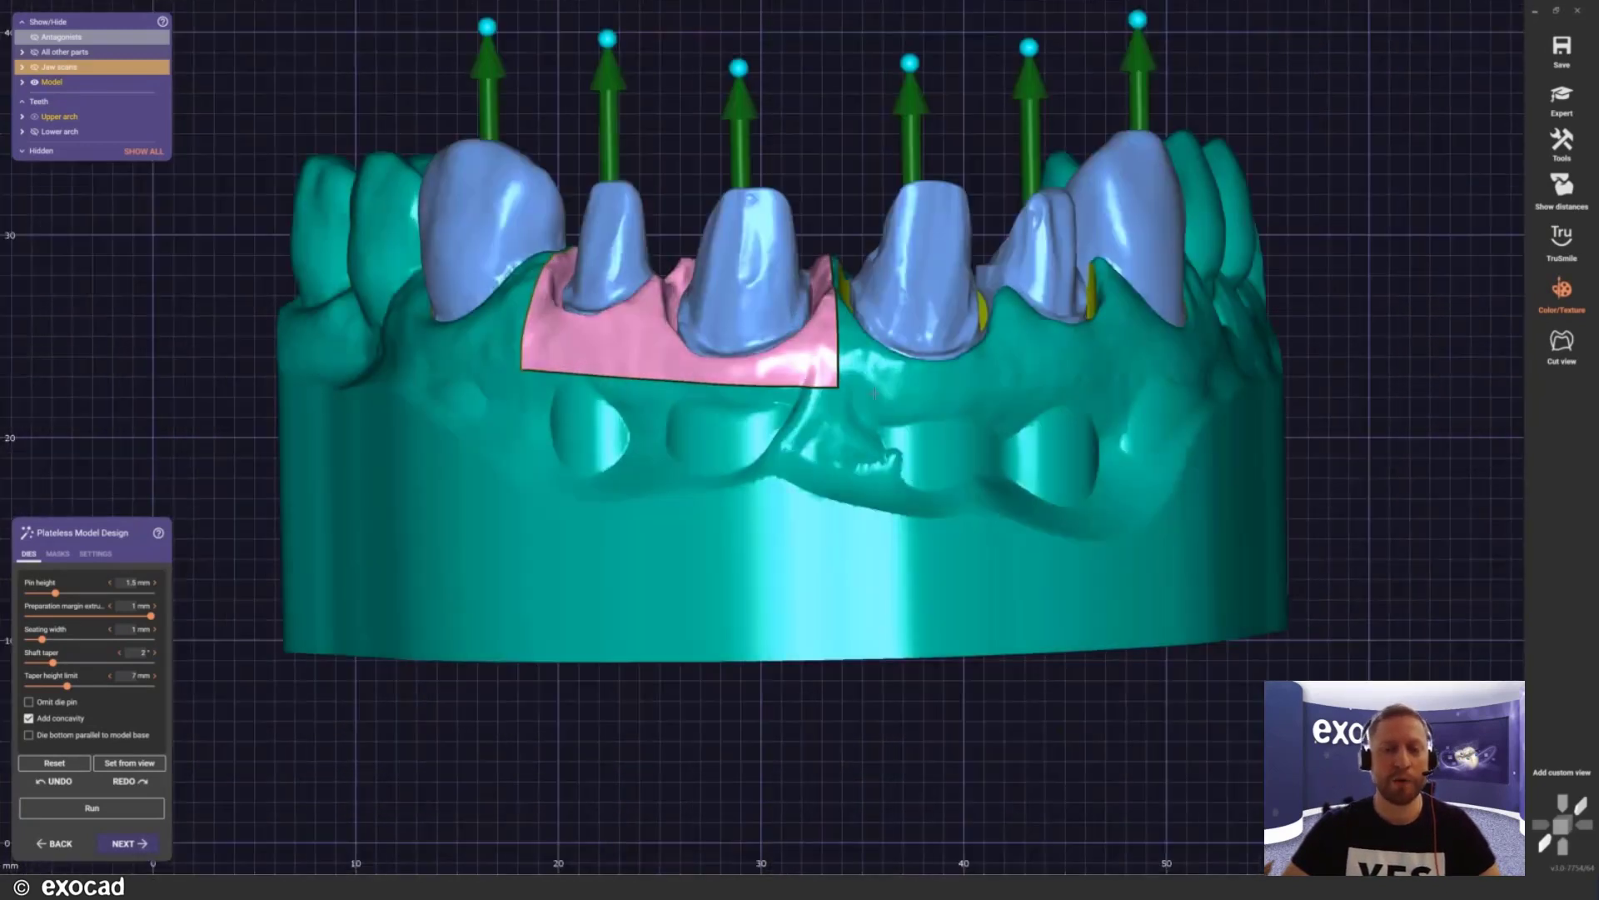
middle_click(874, 392, "shift")
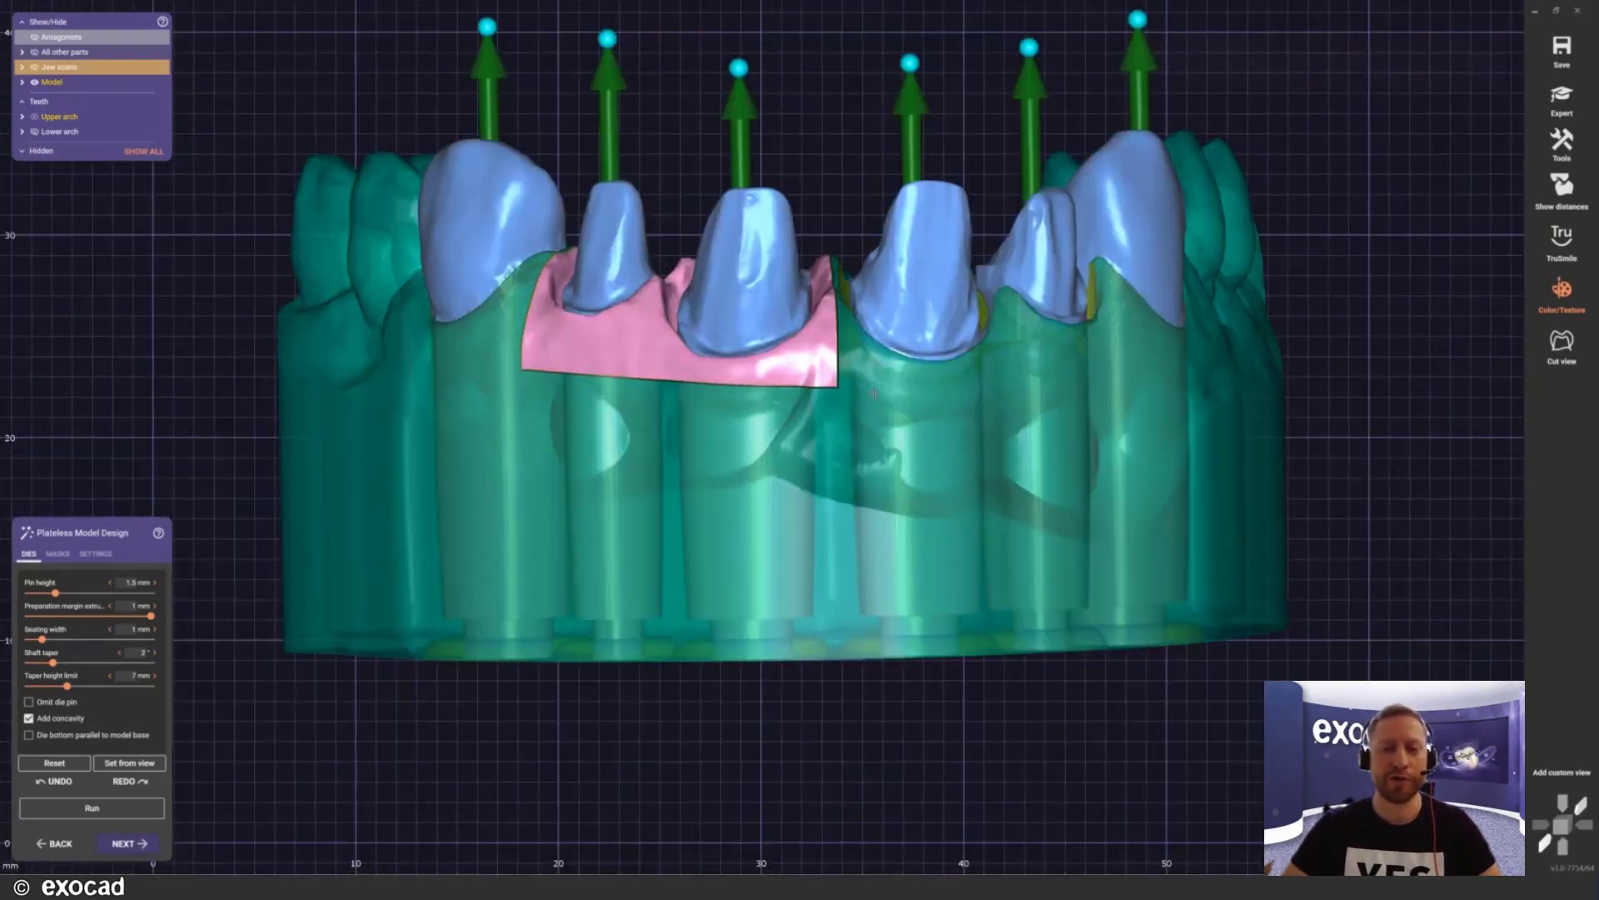
right_click_drag(873, 391, 705, 421)
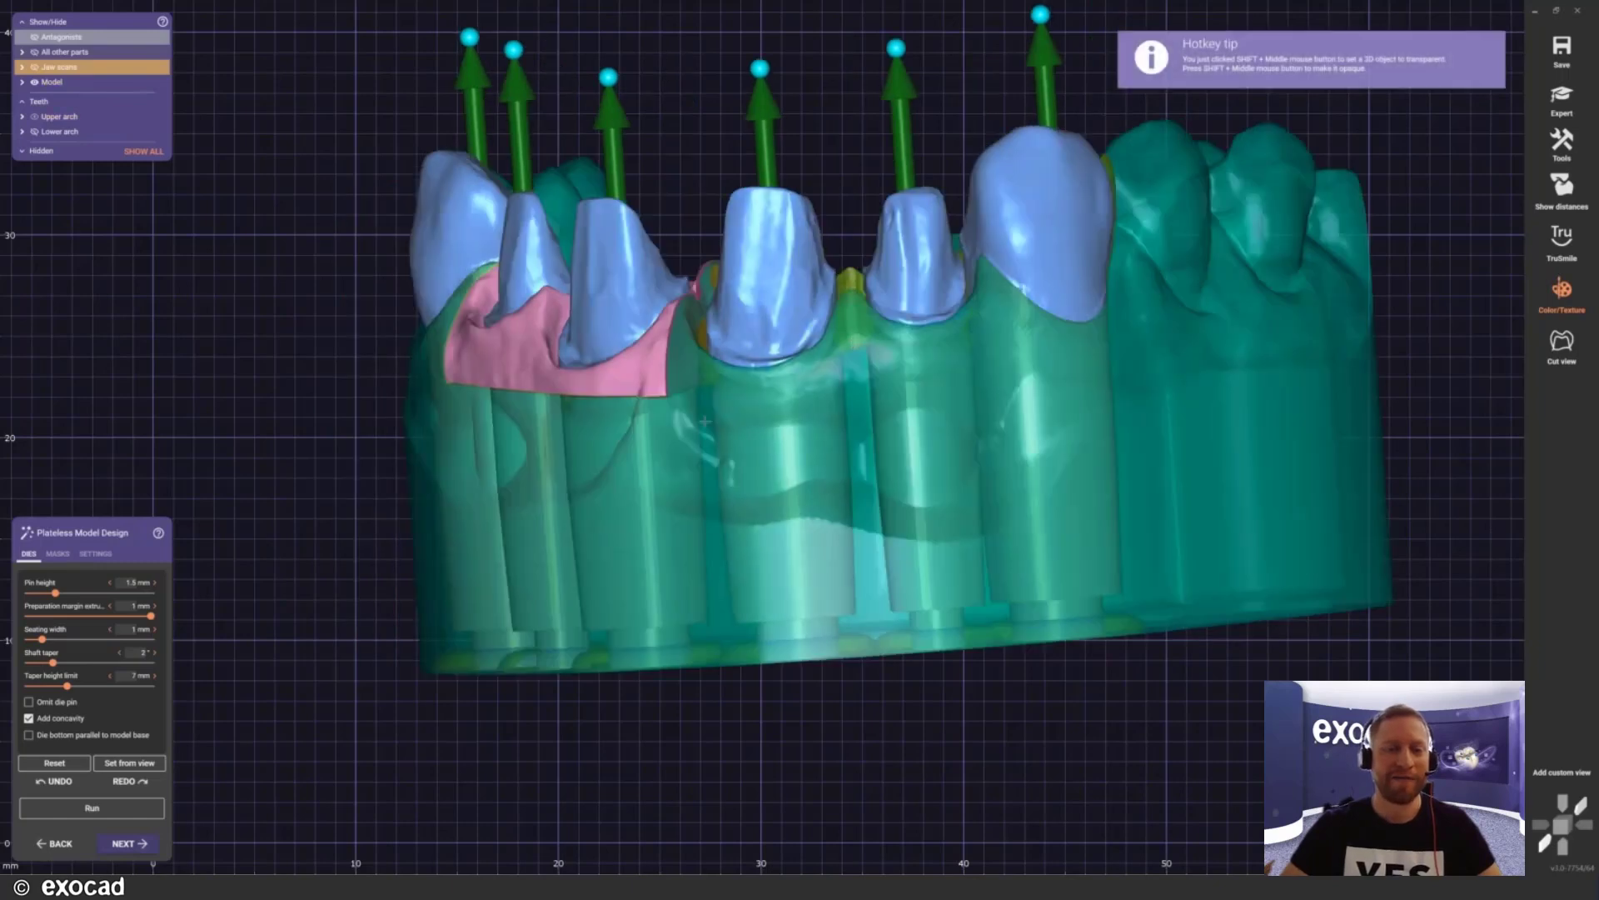
middle_click(707, 290, "ctrl")
right_click_drag(706, 290, 833, 333)
middle_click(1258, 334, "ctrl+shift")
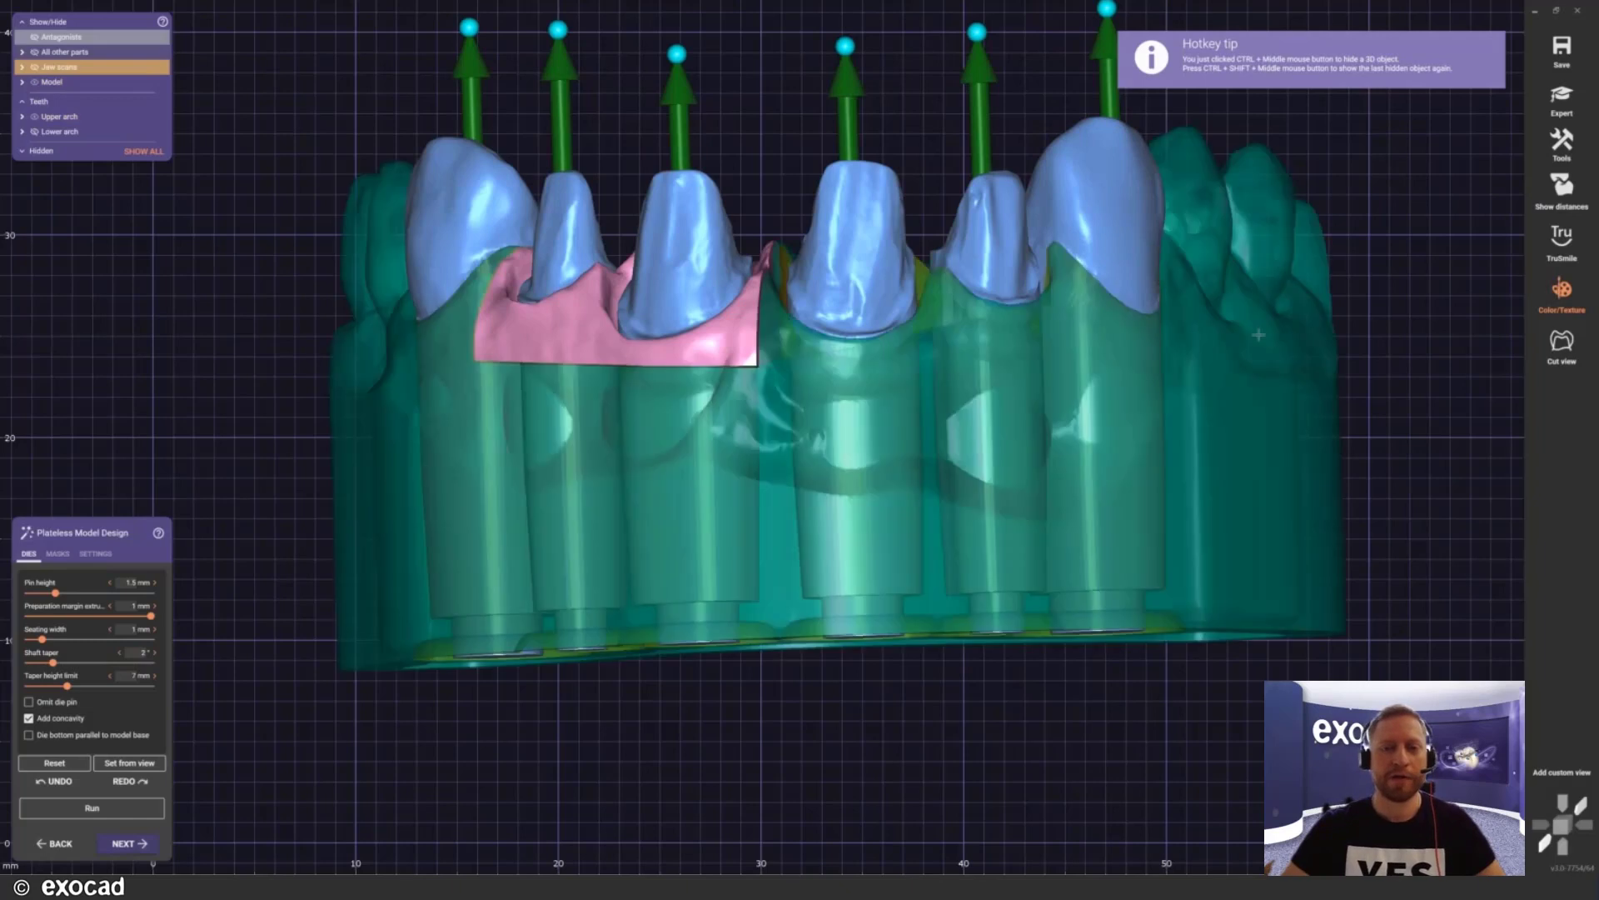
right_click_drag(831, 366, 831, 429)
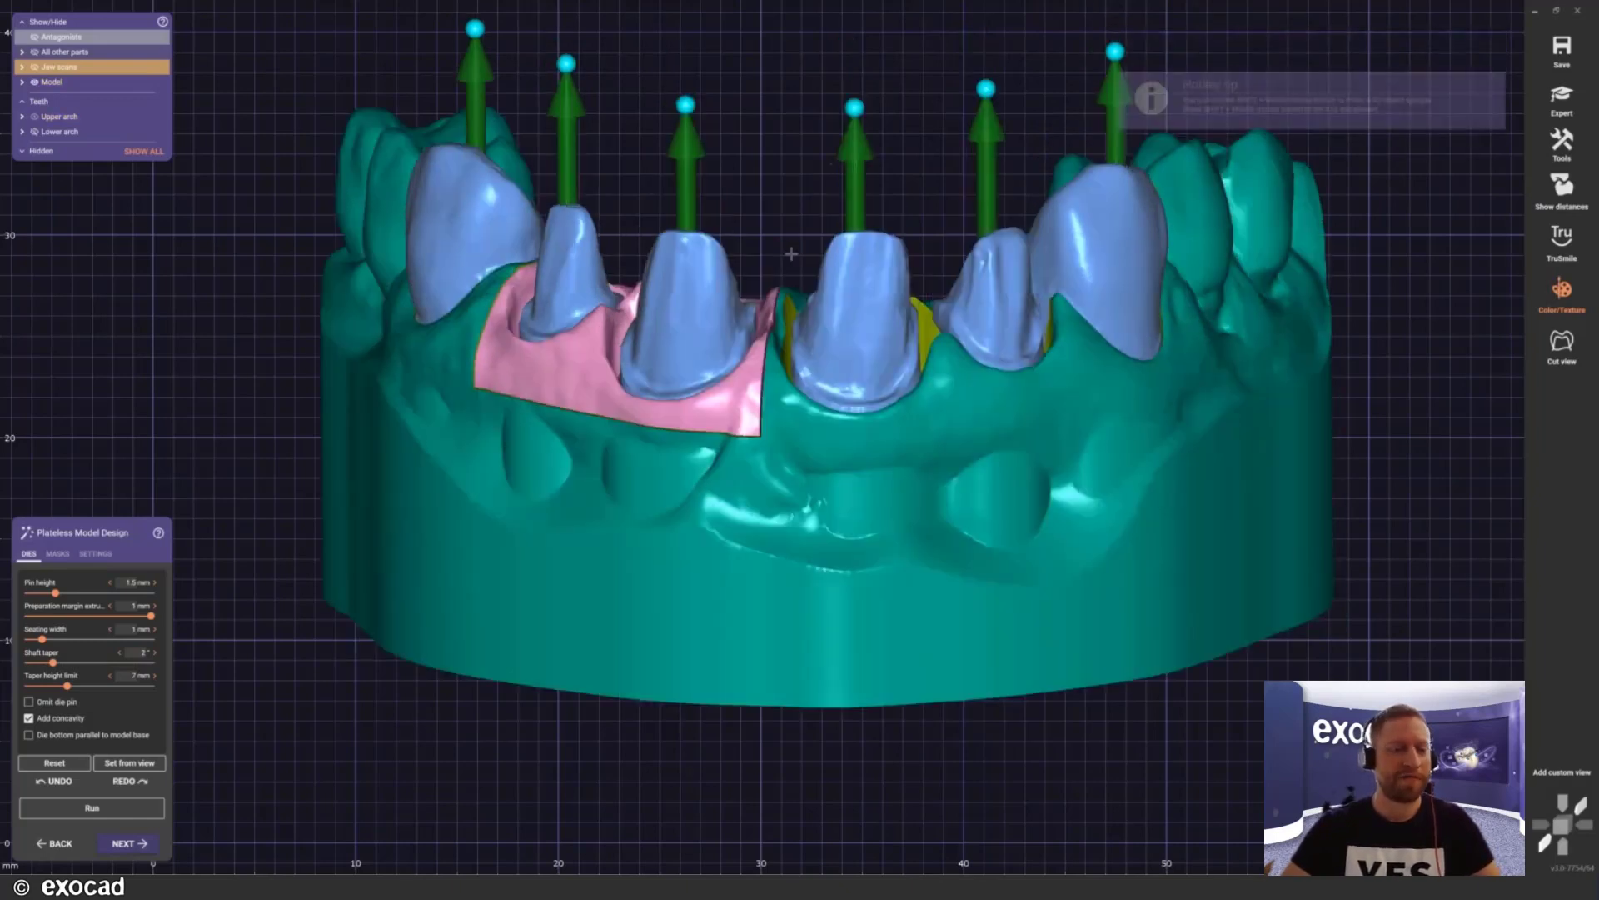
Step: Keep the existing upper model and generate the lower antagonist model with the current plateless settings
left_click(92, 808)
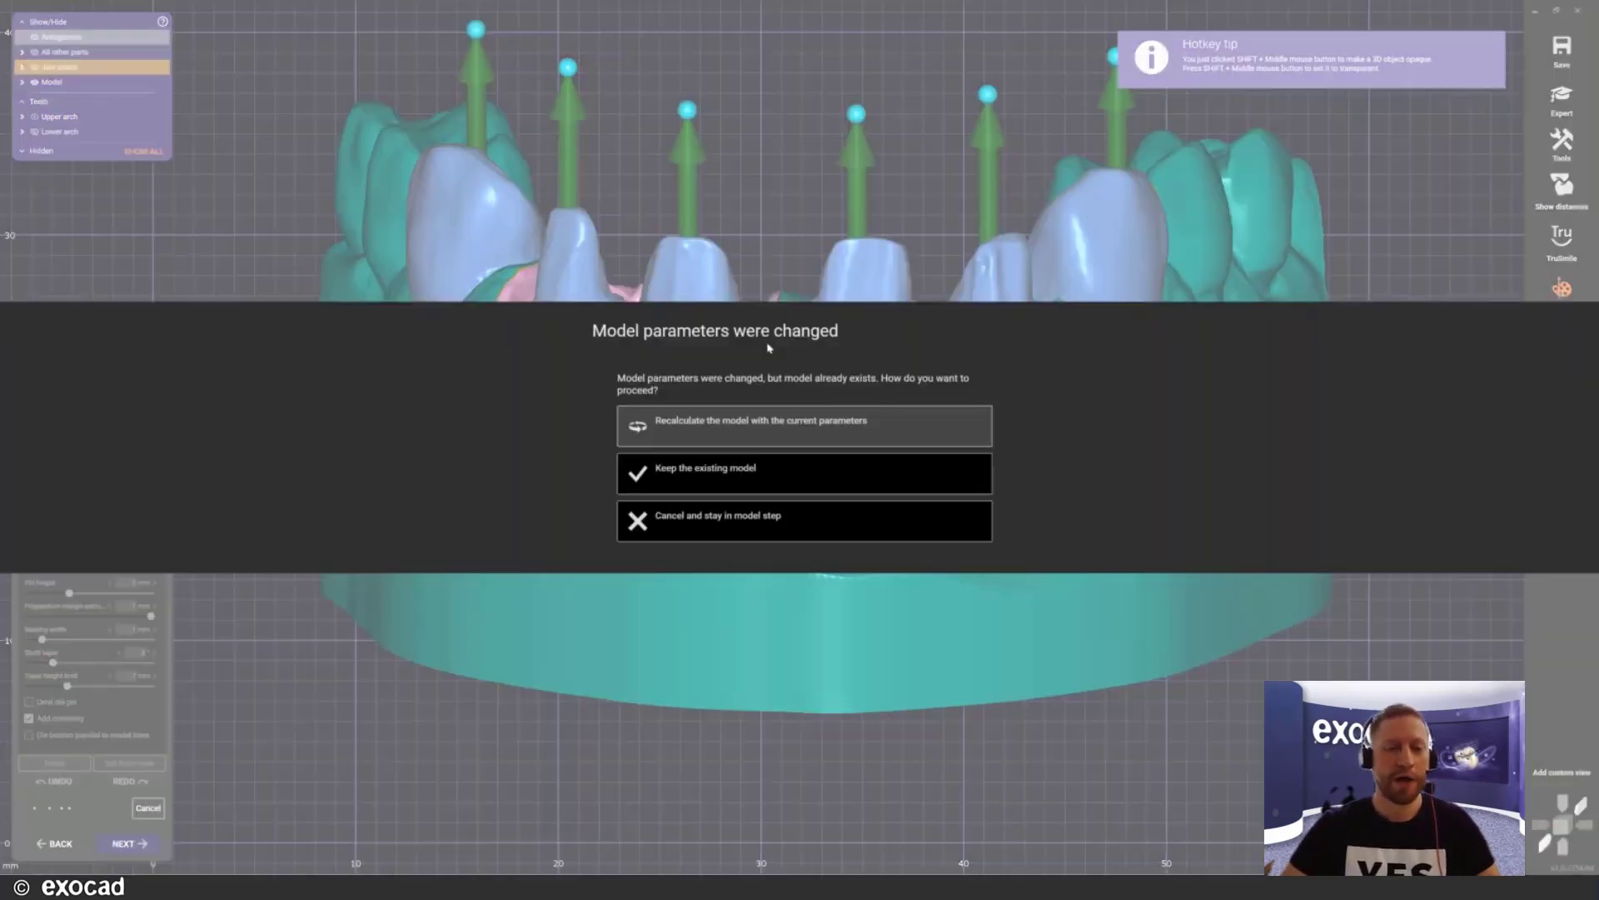
left_click(727, 482)
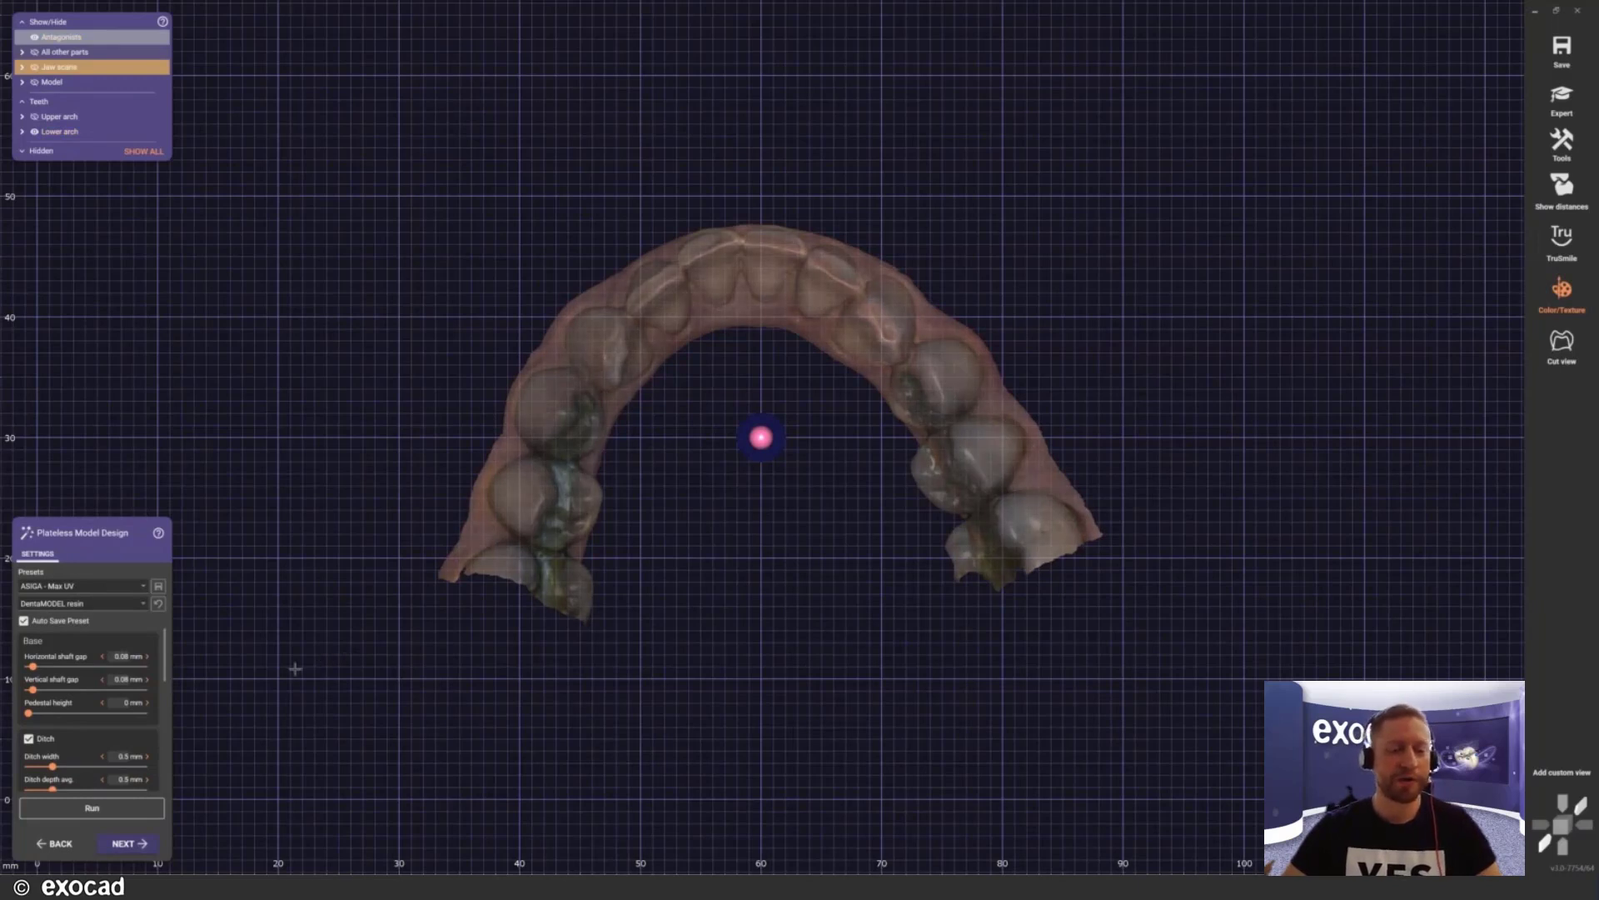
left_click(163, 808)
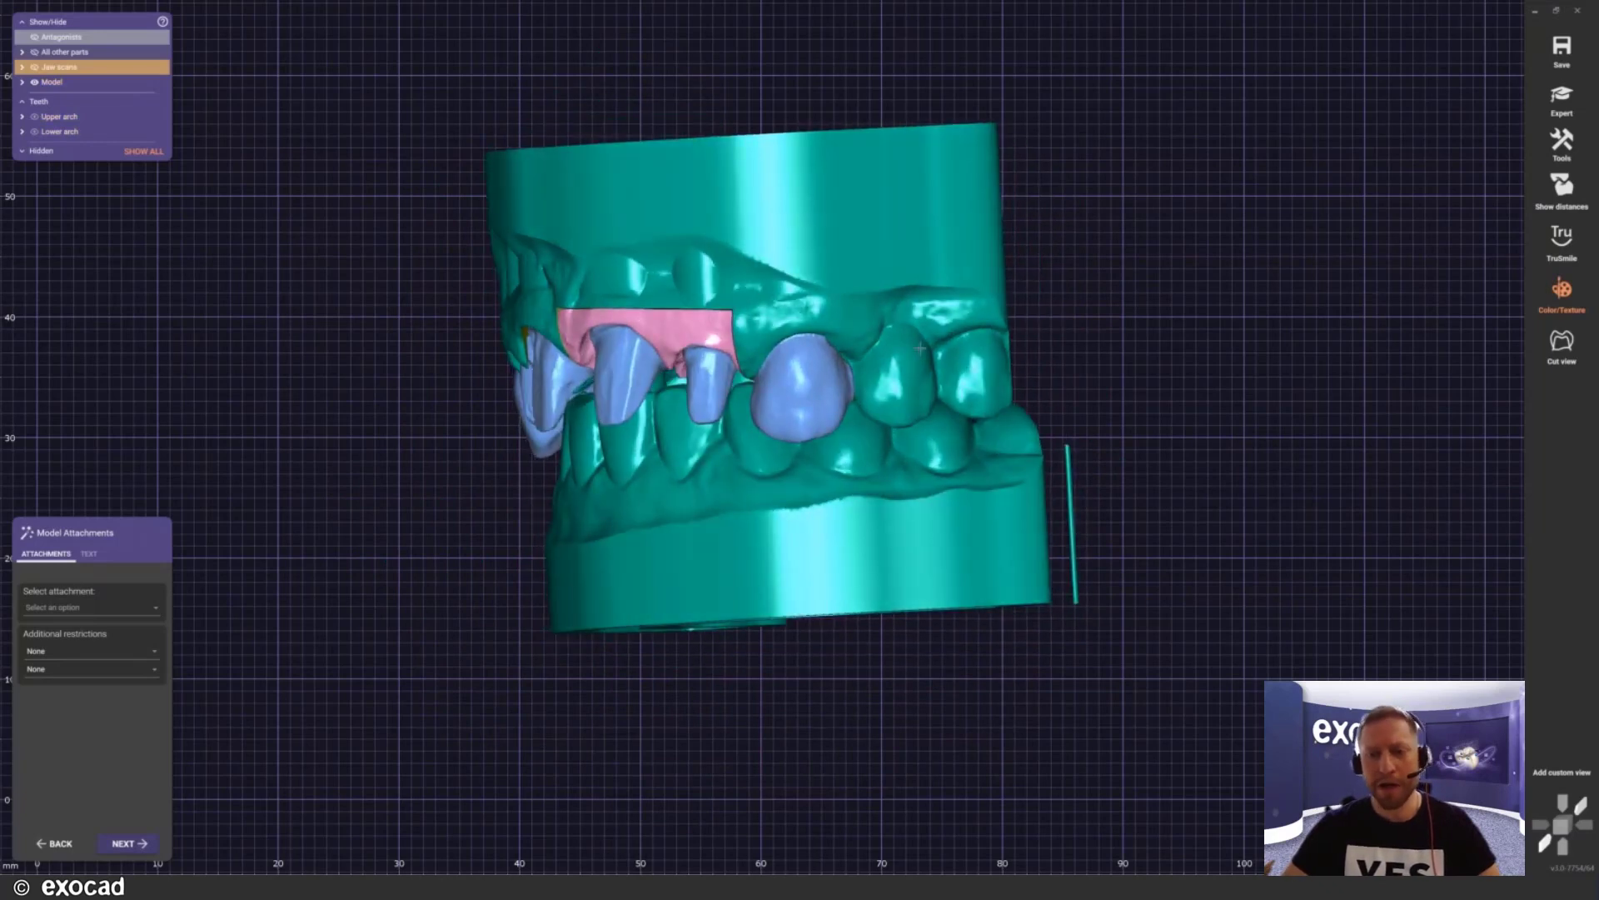
Step: Enter "exocad" as the label text for the model attachments
right_click_drag(924, 221, 793, 301)
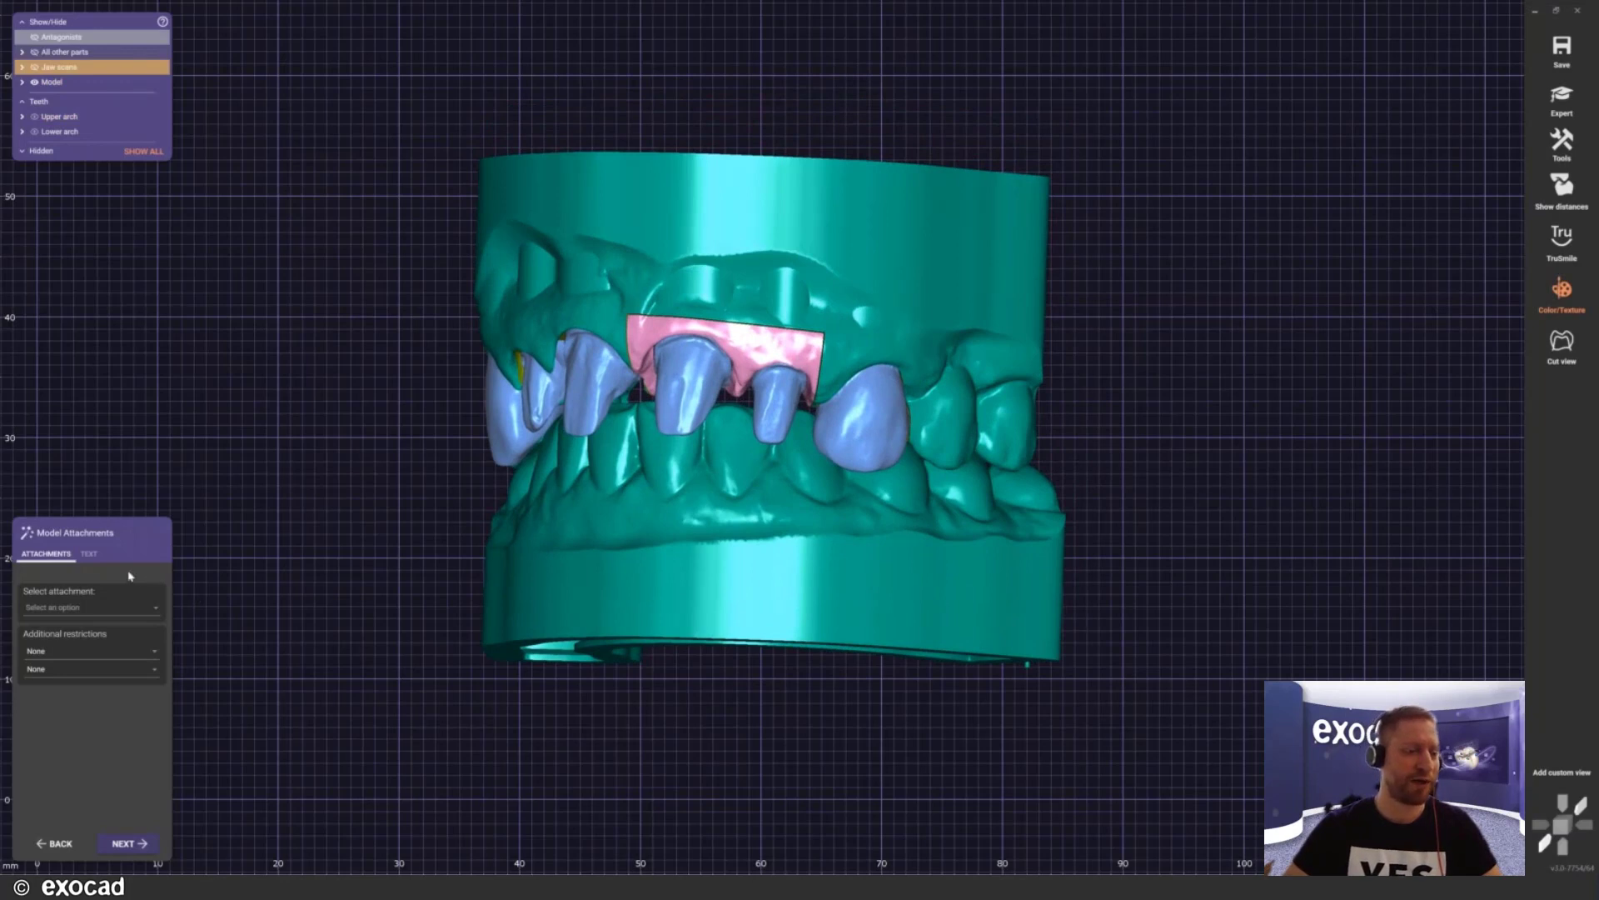
left_click(89, 554)
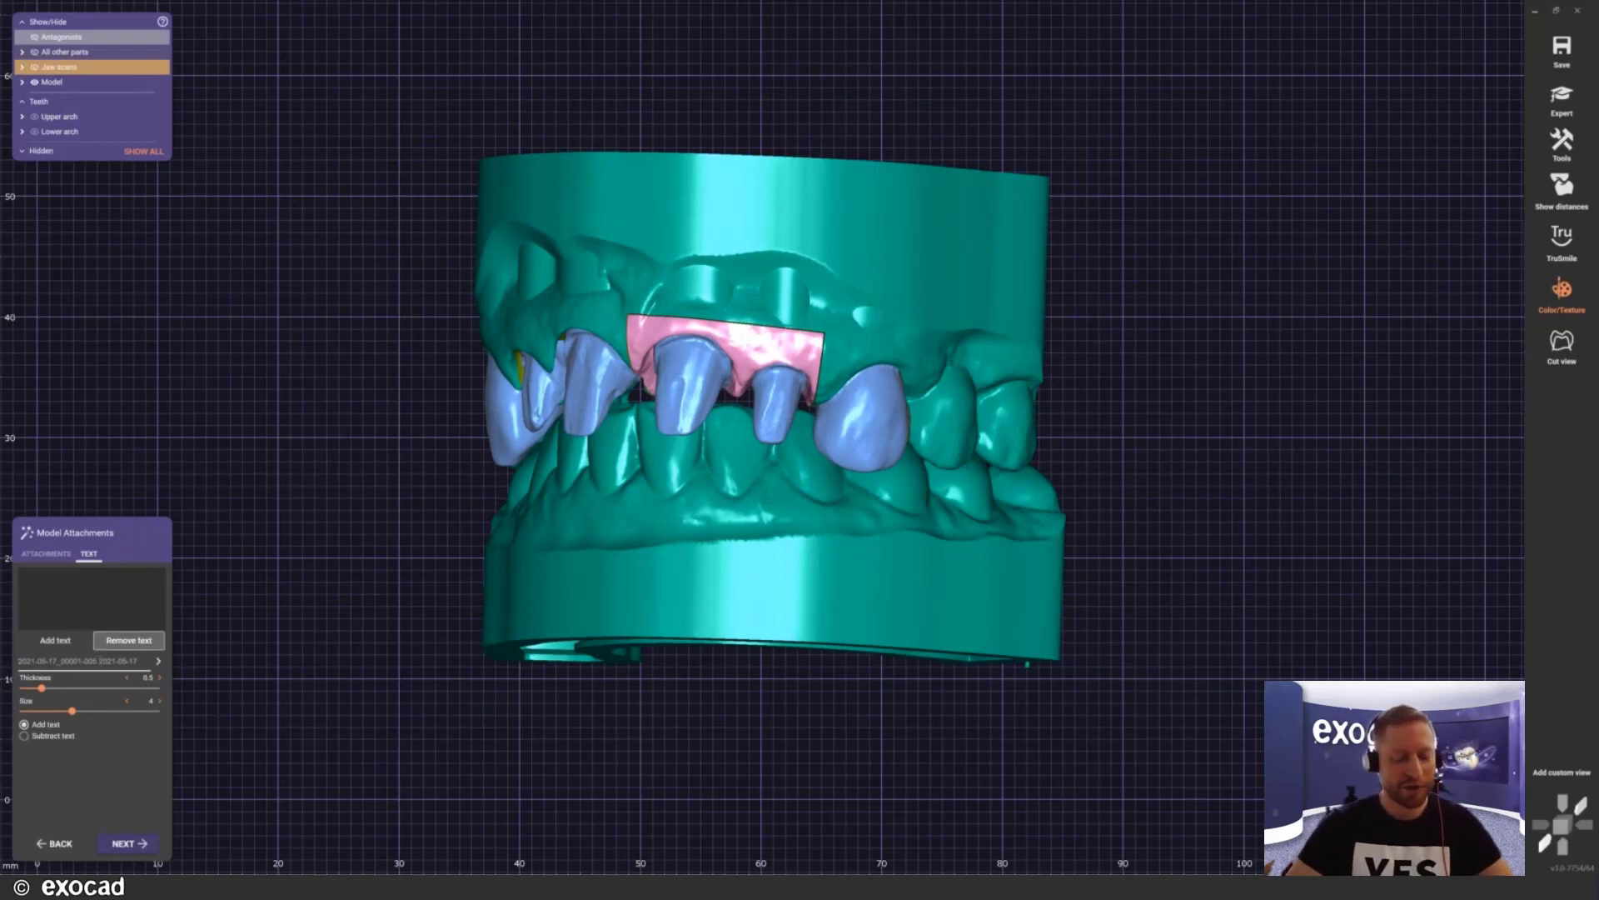
type("eco")
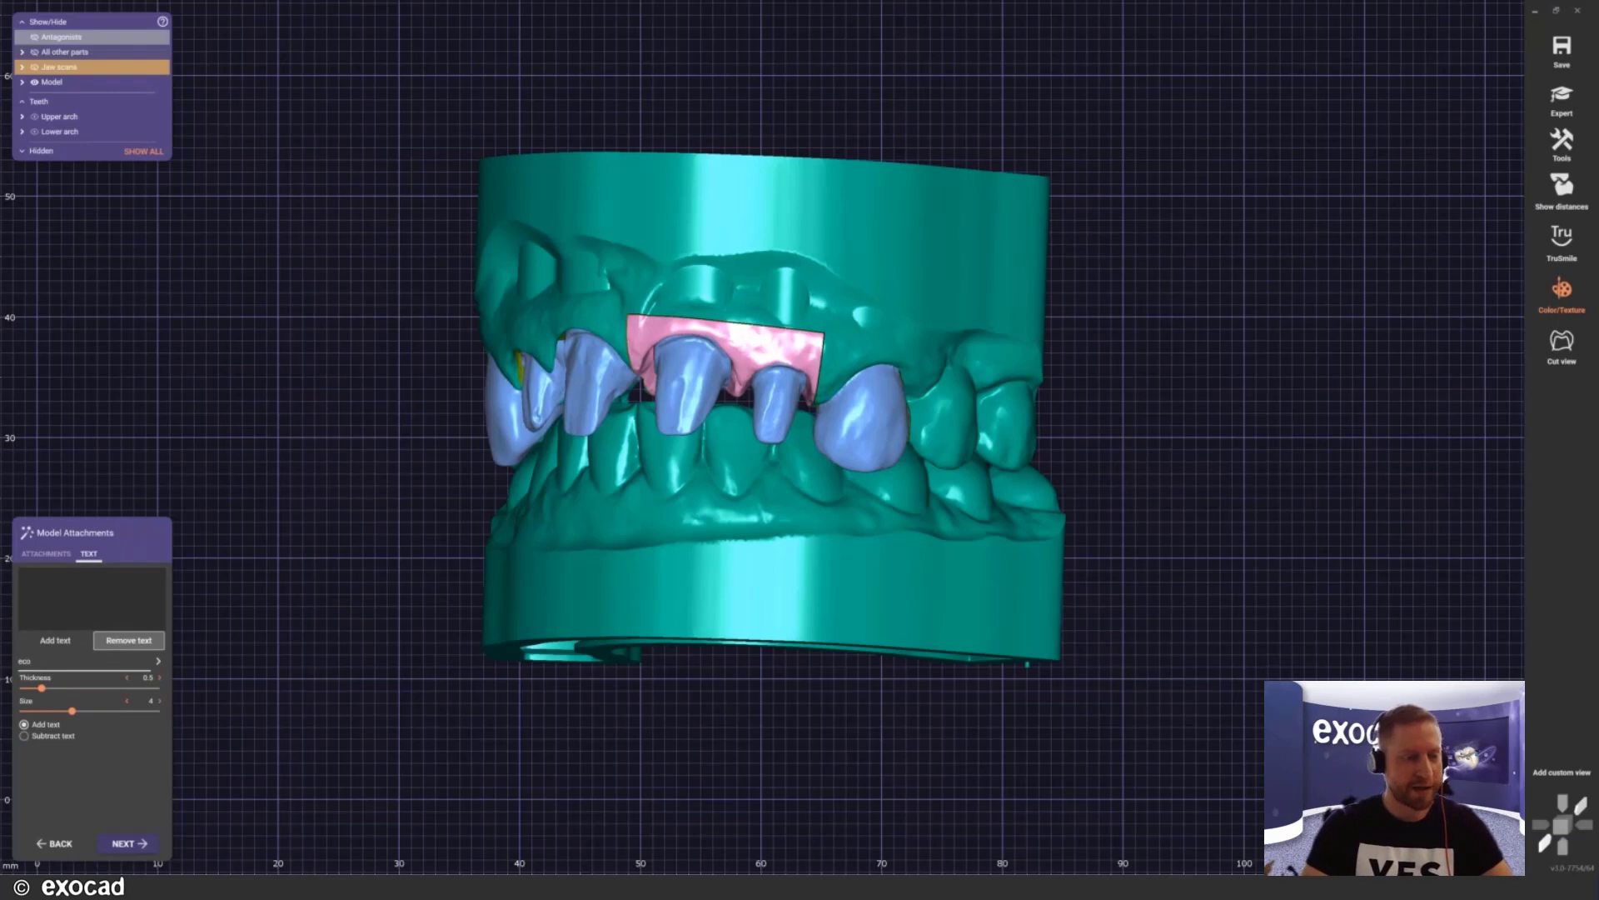
key("BackSpace")
key("BackSpace")
type("xocad")
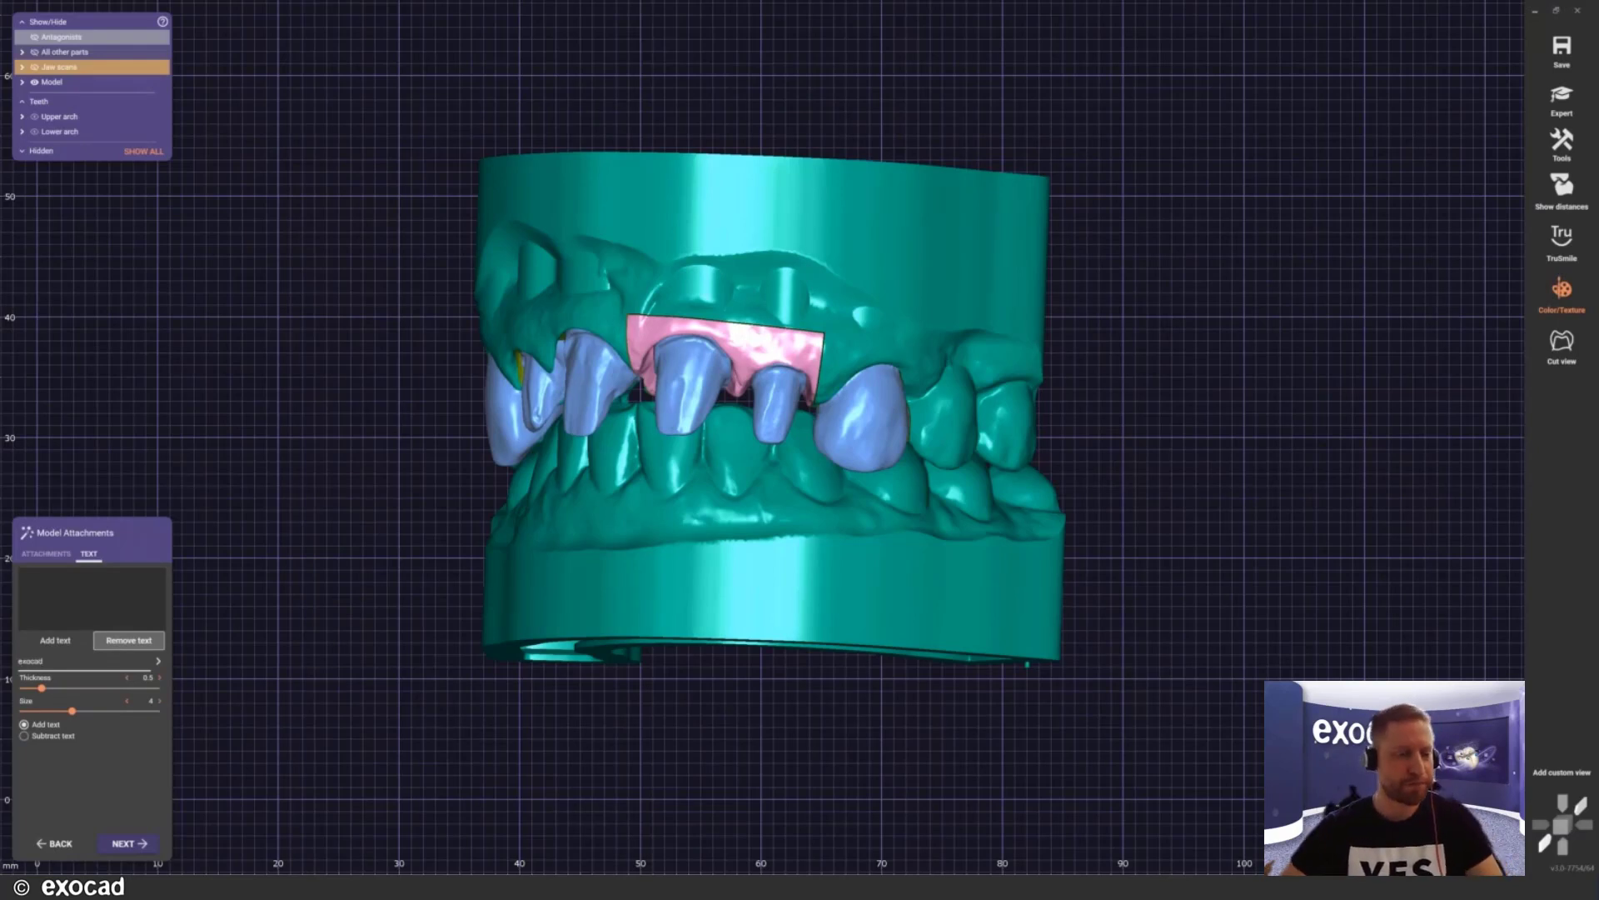
Step: Set the label's font to Castellar and make it bold
left_click(159, 662)
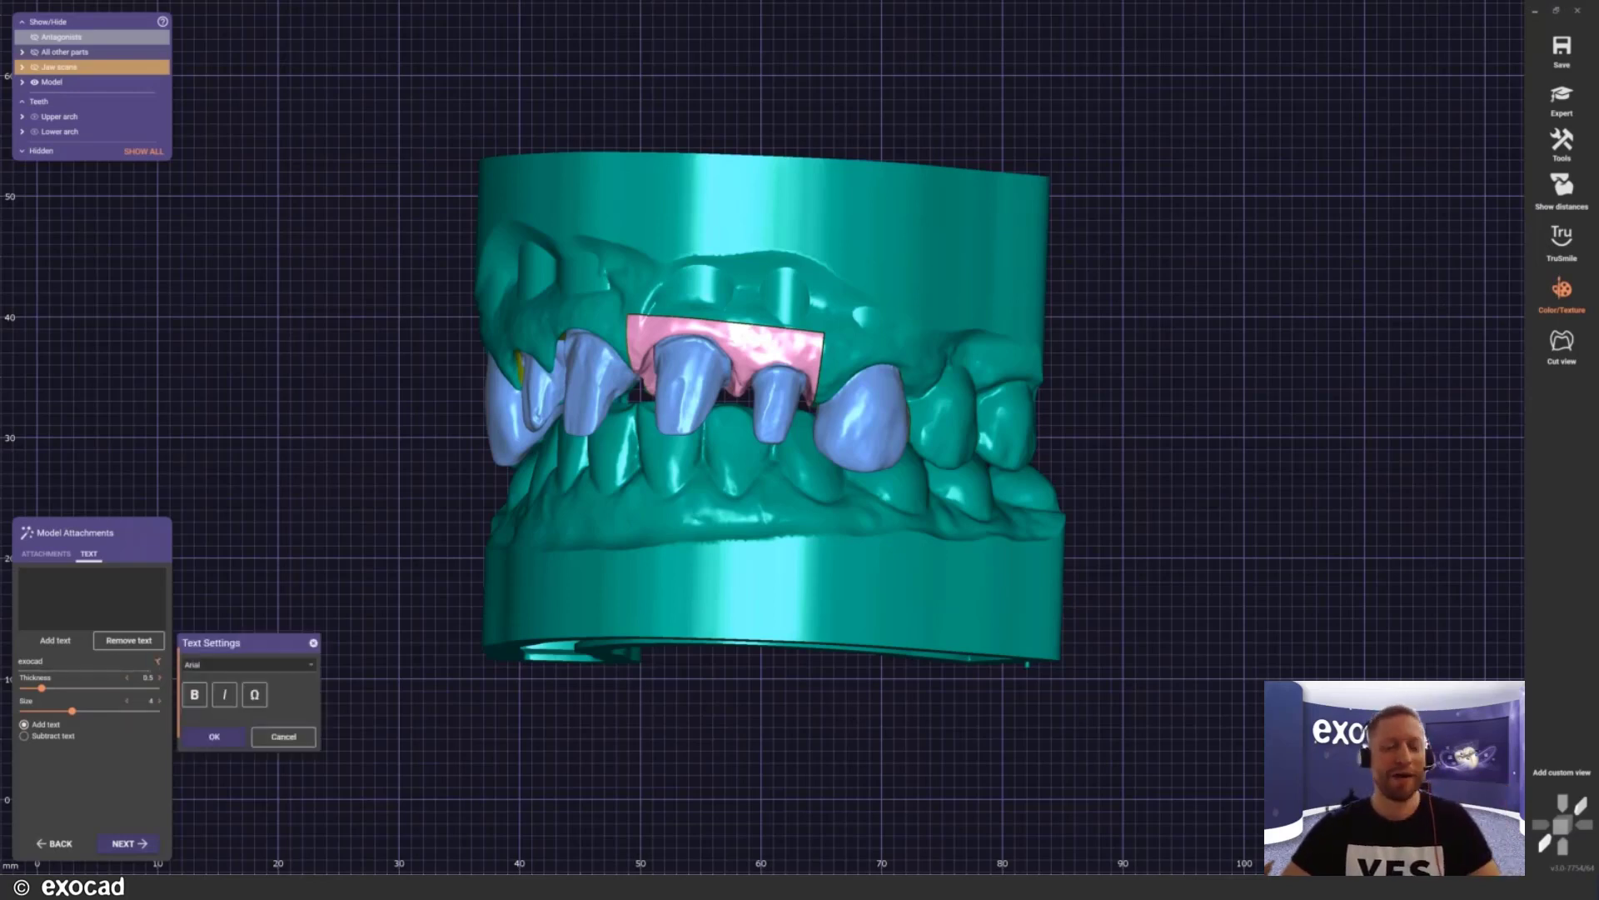
left_click(225, 666)
scroll(246, 541, "down", 3)
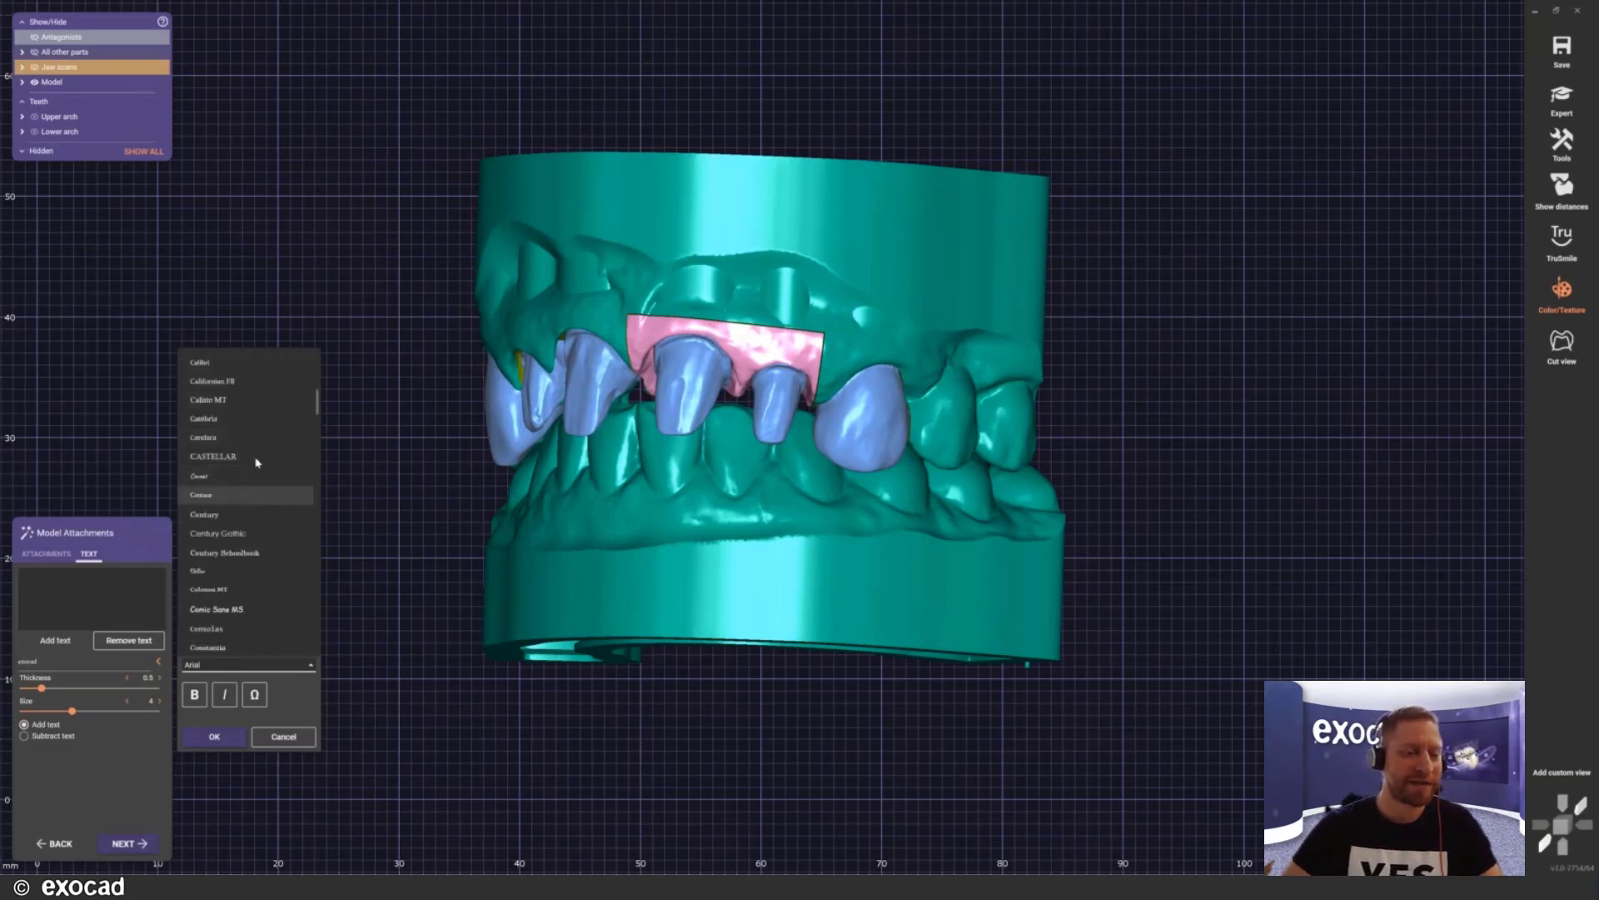
scroll(249, 504, "down", 1)
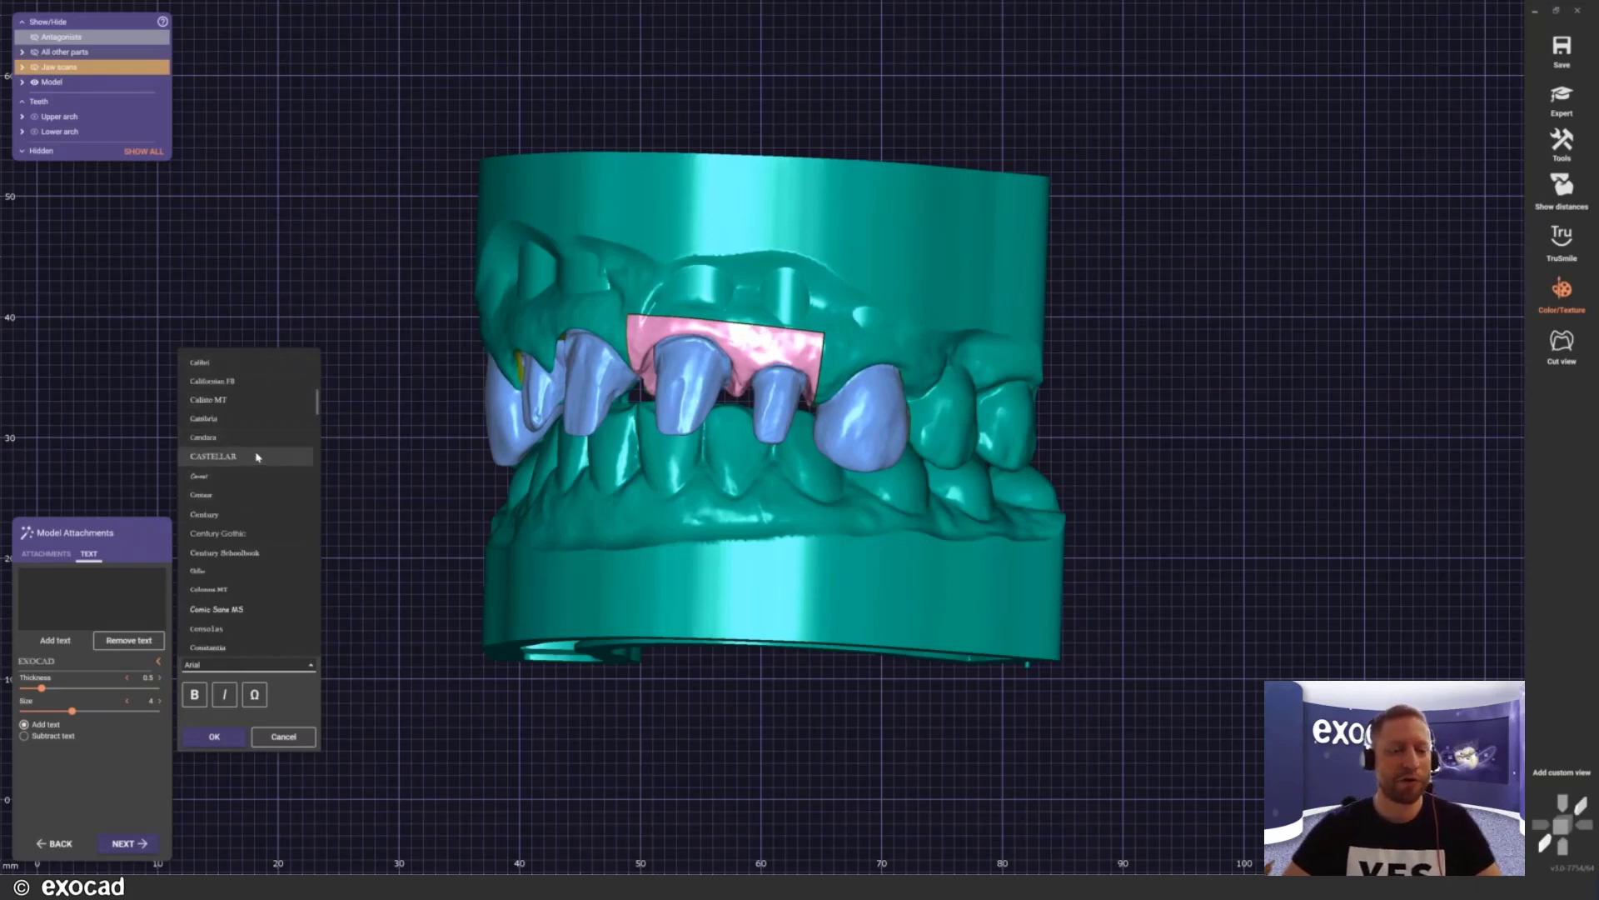
left_click(257, 456)
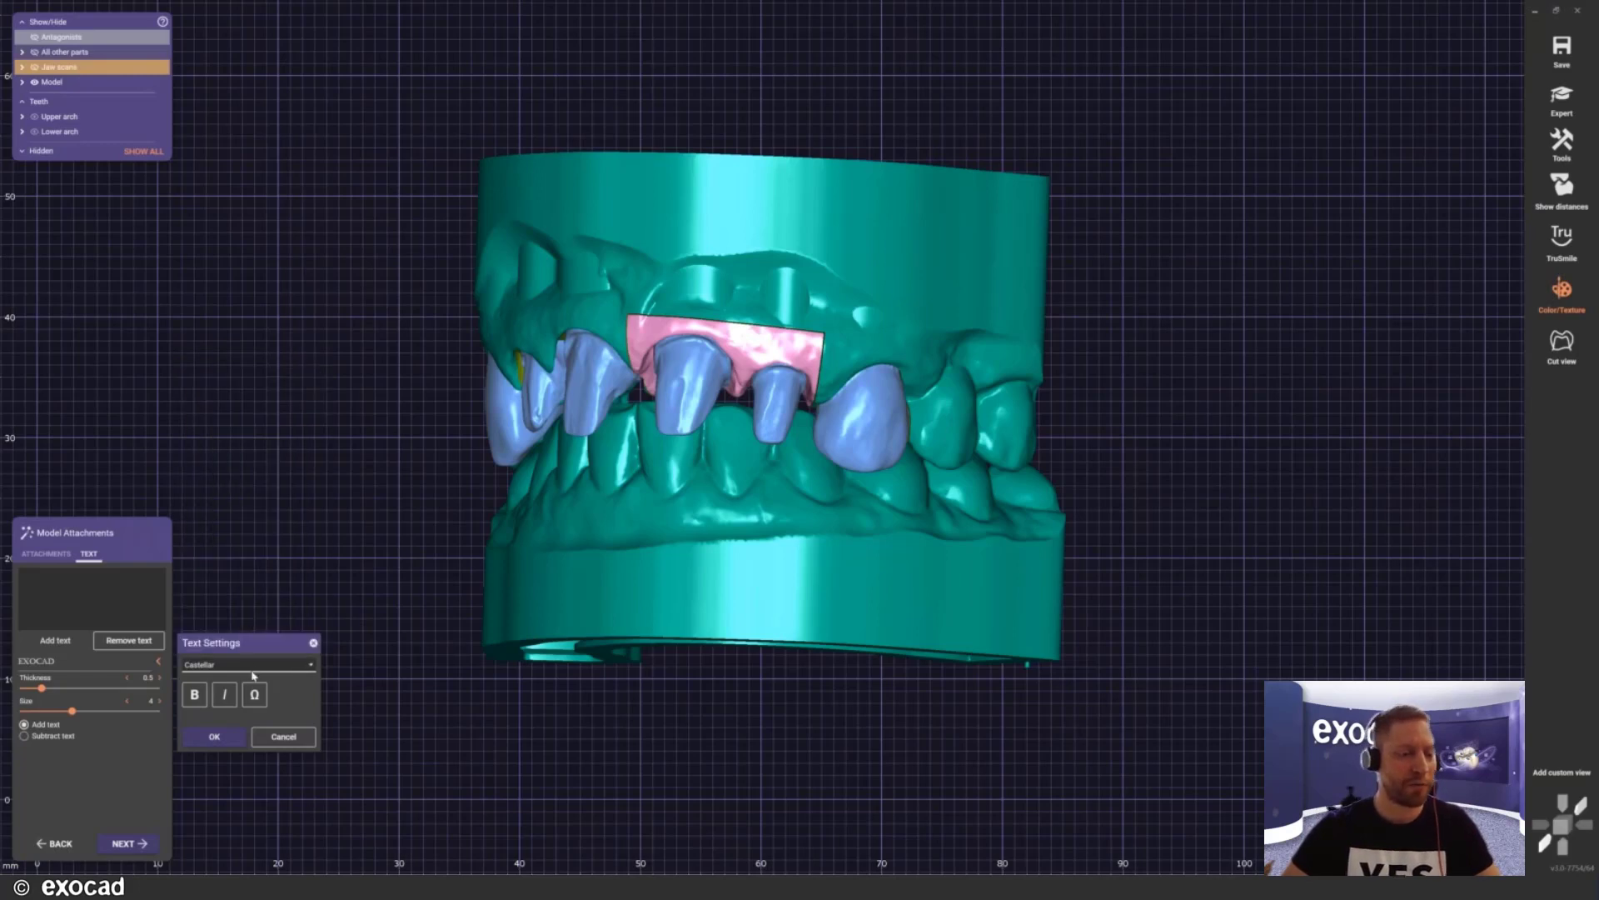
left_click(200, 693)
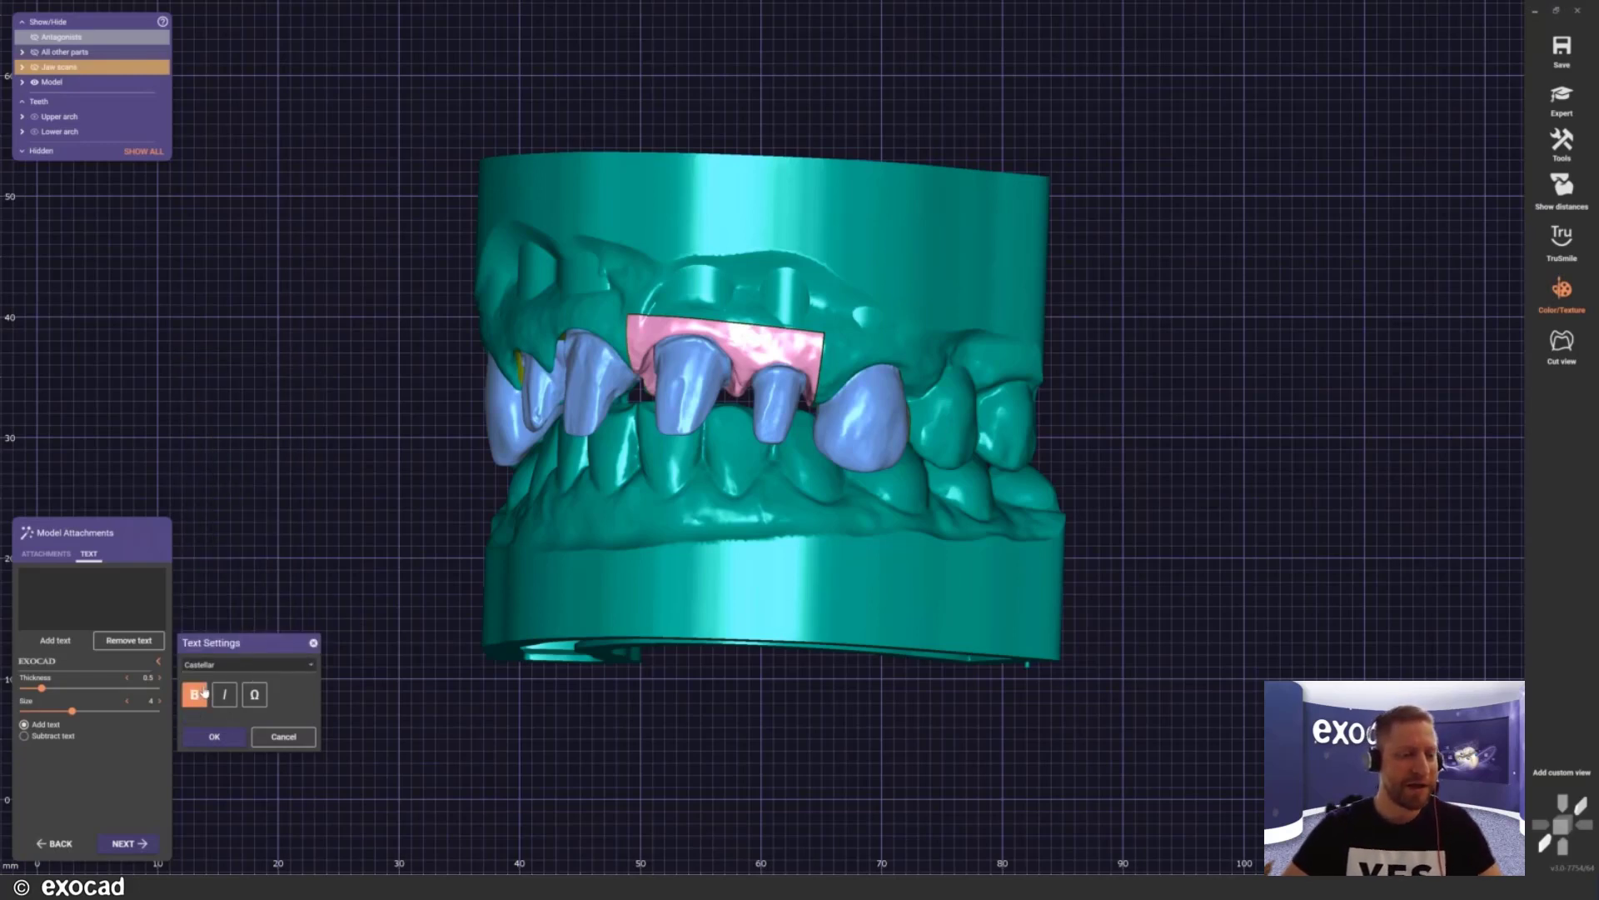
left_click(213, 737)
Step: Place the label as added text on the side of the lower model base, below the molars and premolars
left_click(55, 642)
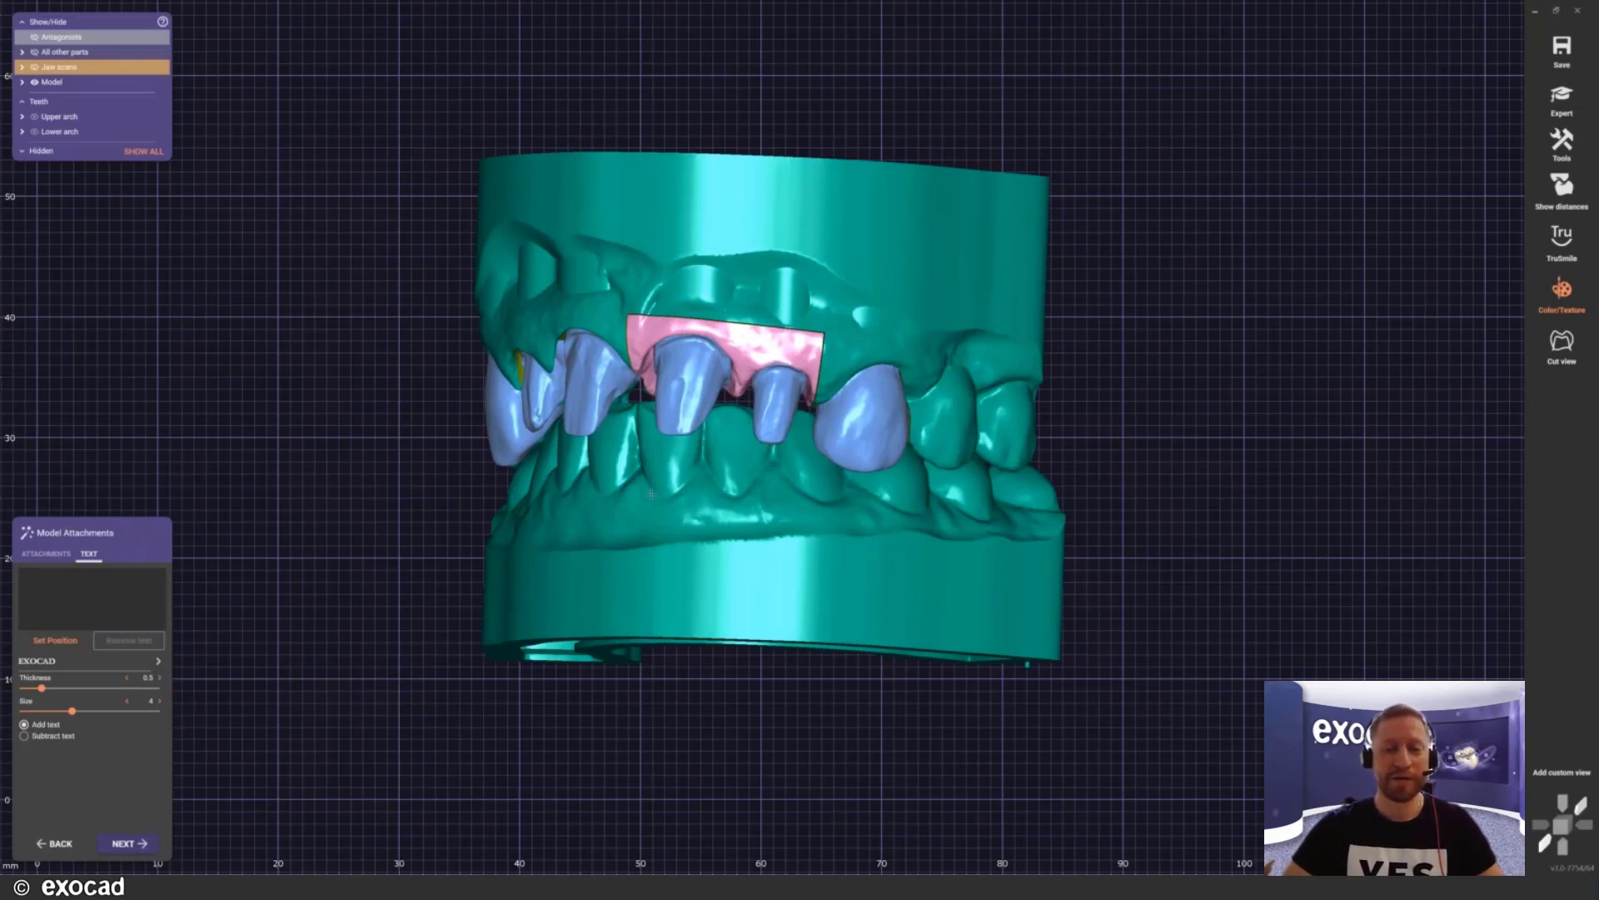
right_click_drag(650, 495, 675, 490)
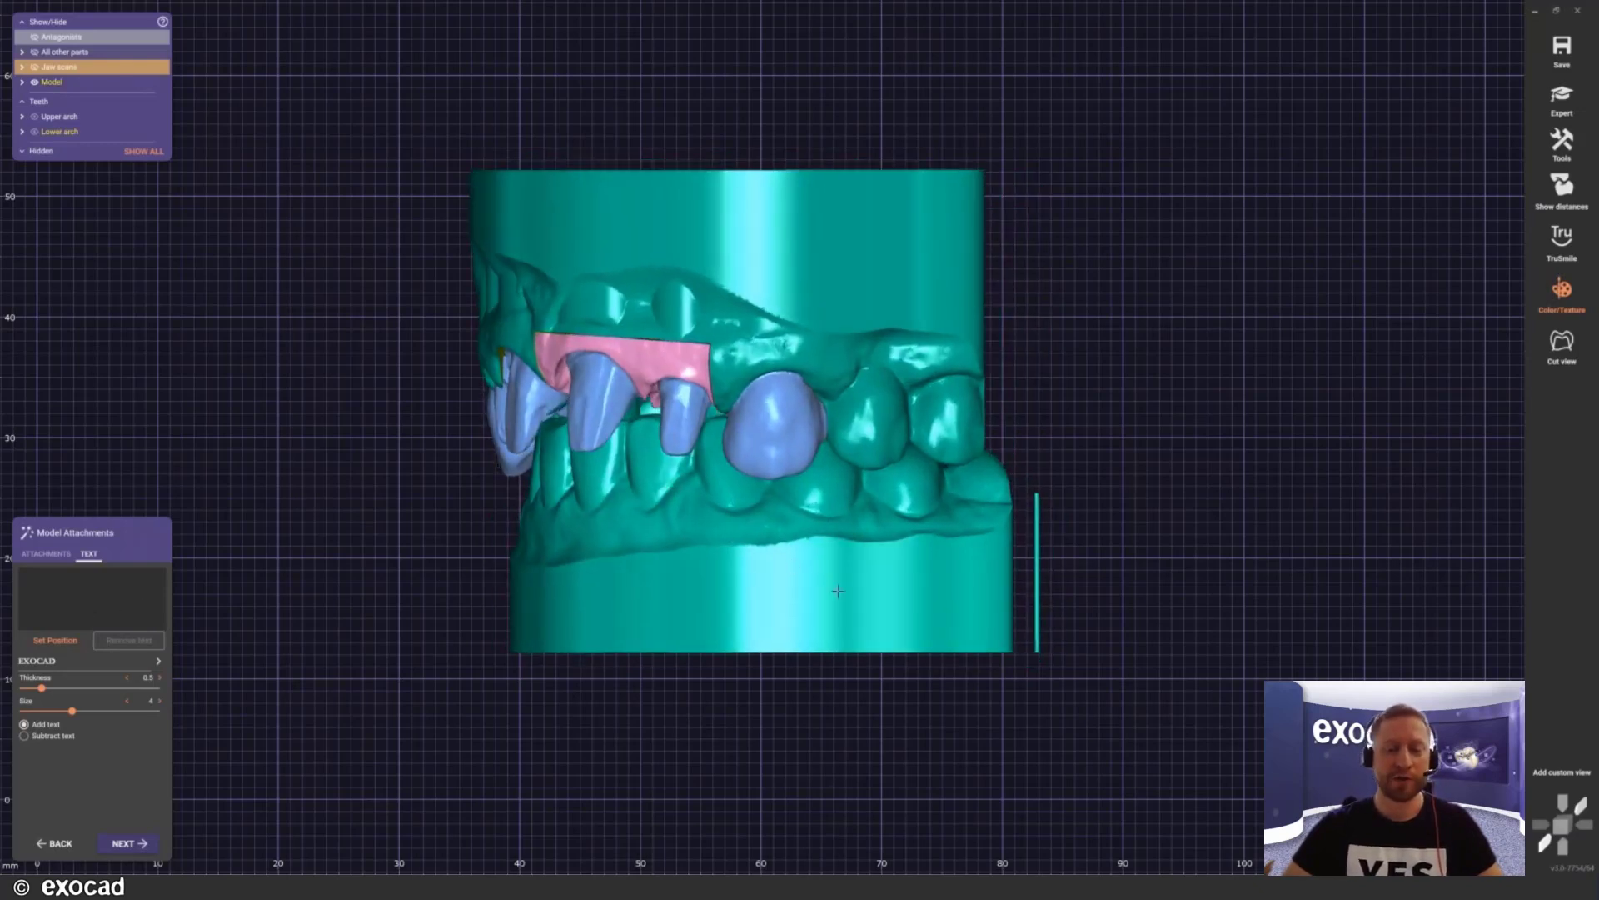
left_click(742, 583)
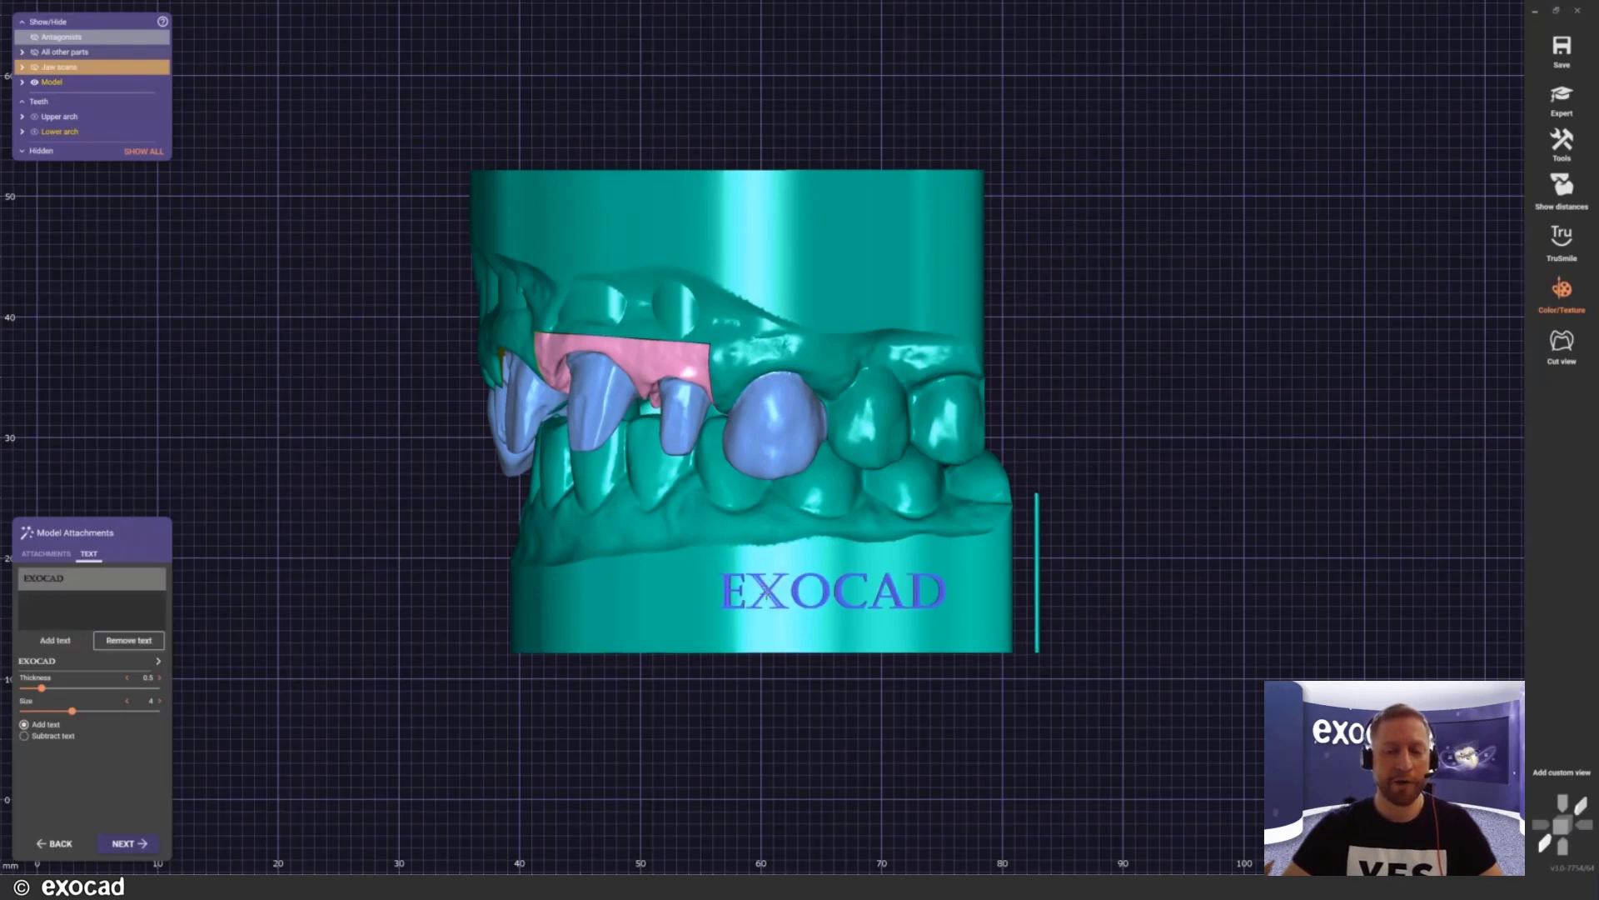
left_click_drag(767, 592, 731, 563)
left_click_drag(706, 537, 783, 404)
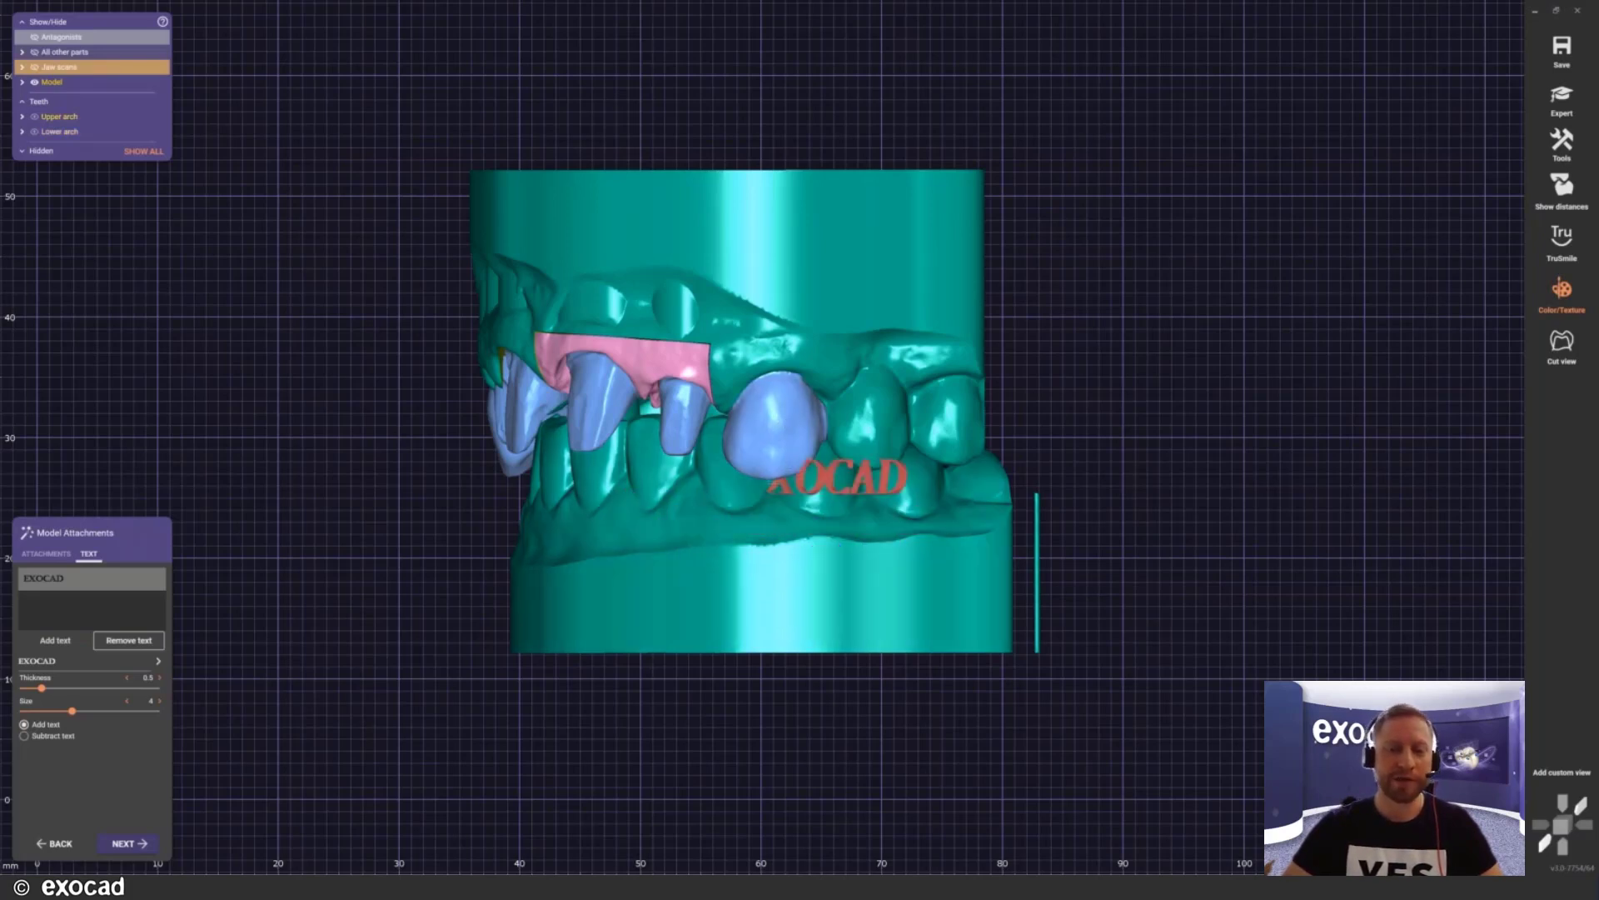
left_click_drag(787, 479, 786, 602)
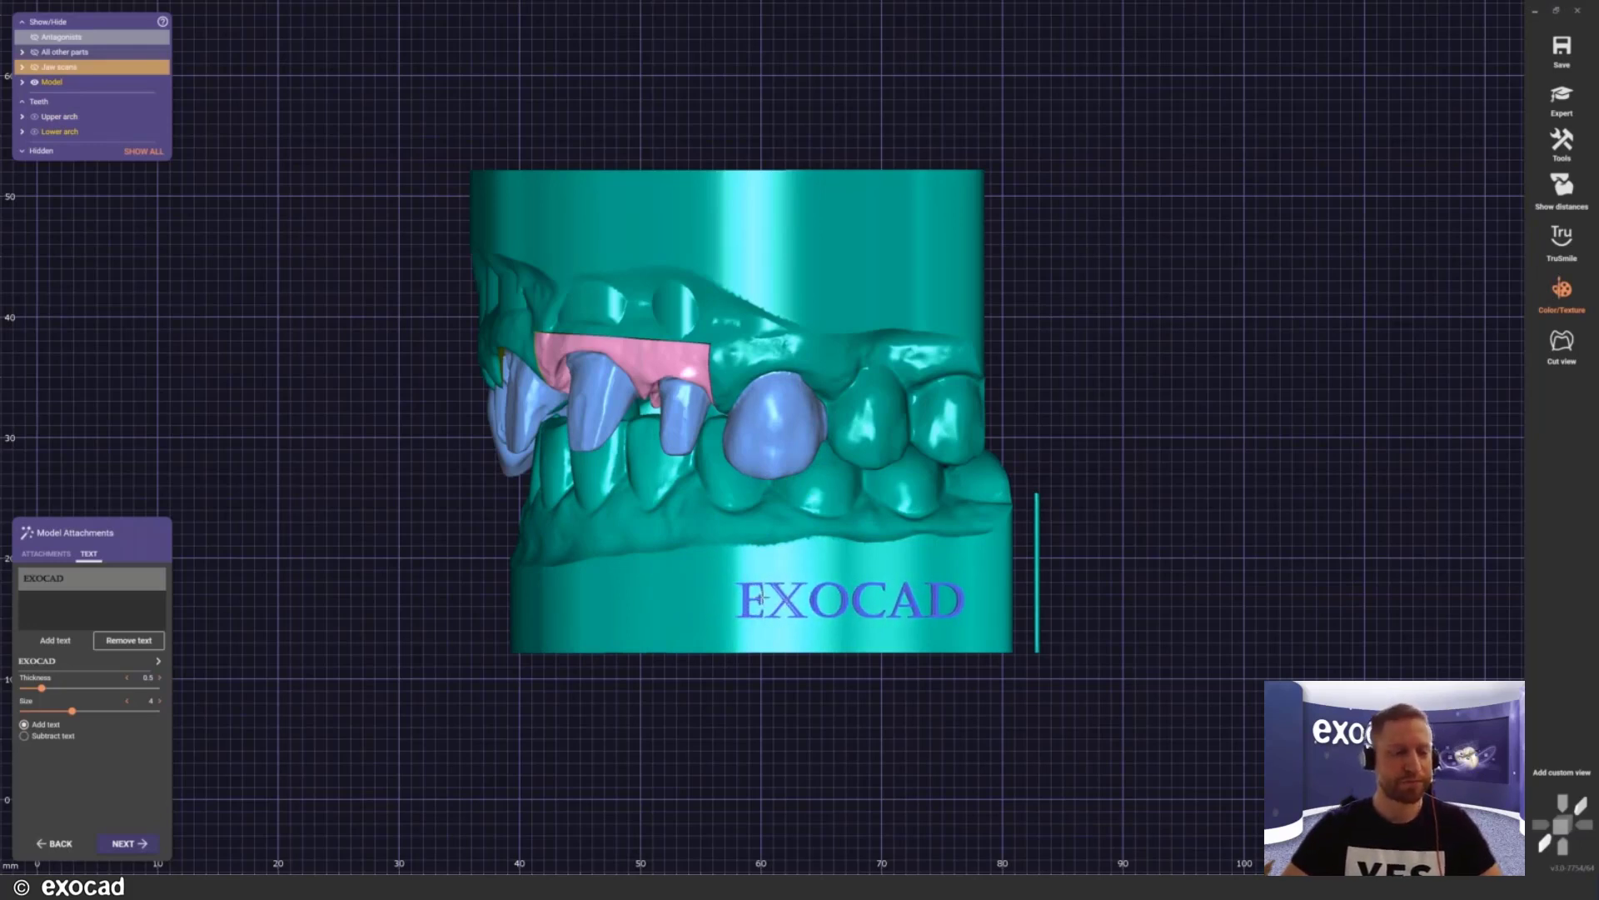
Step: Add the 3D Print - Radial Drain Hole Cut-Out Plate attachment to the base of the upper model
left_click(46, 555)
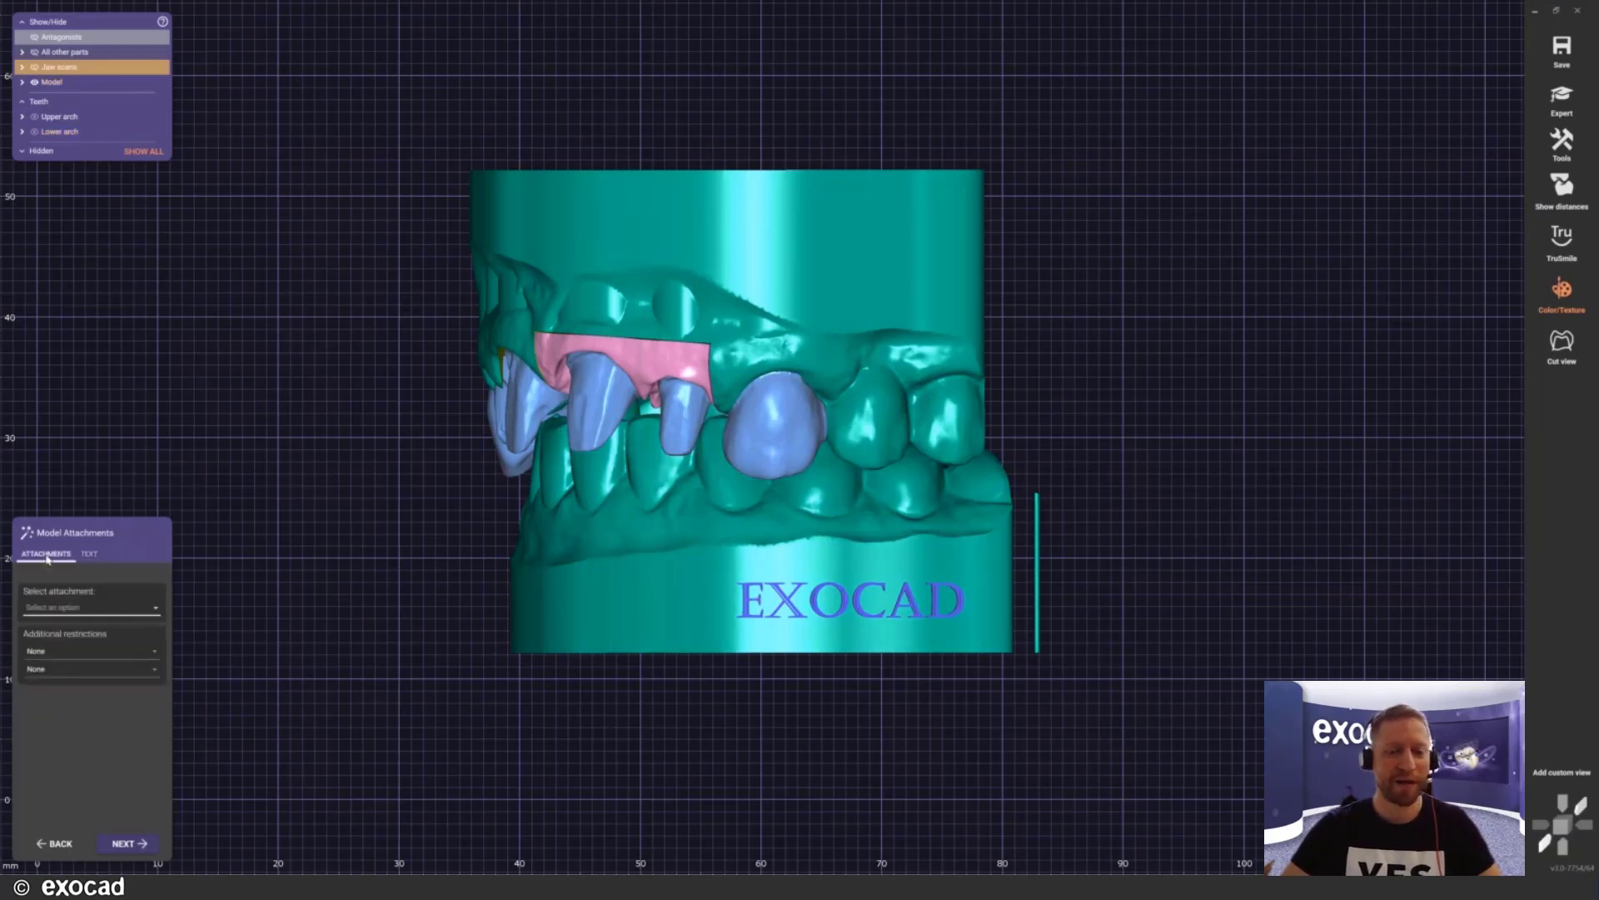
left_click(128, 613)
scroll(130, 577, "down", 2)
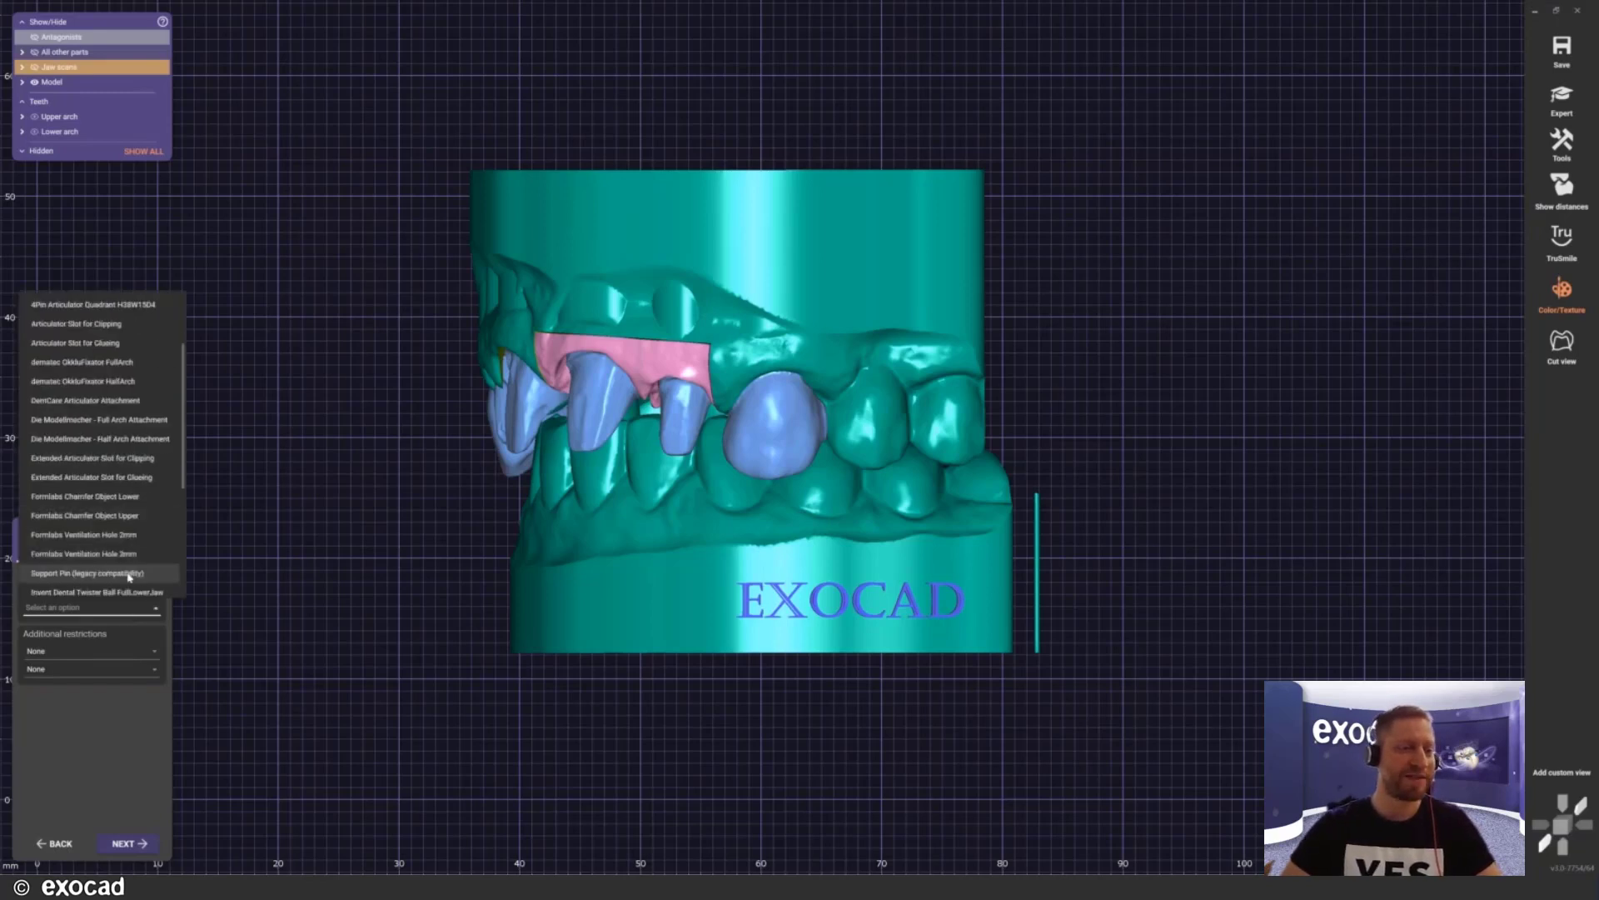
scroll(130, 483, "up", 2)
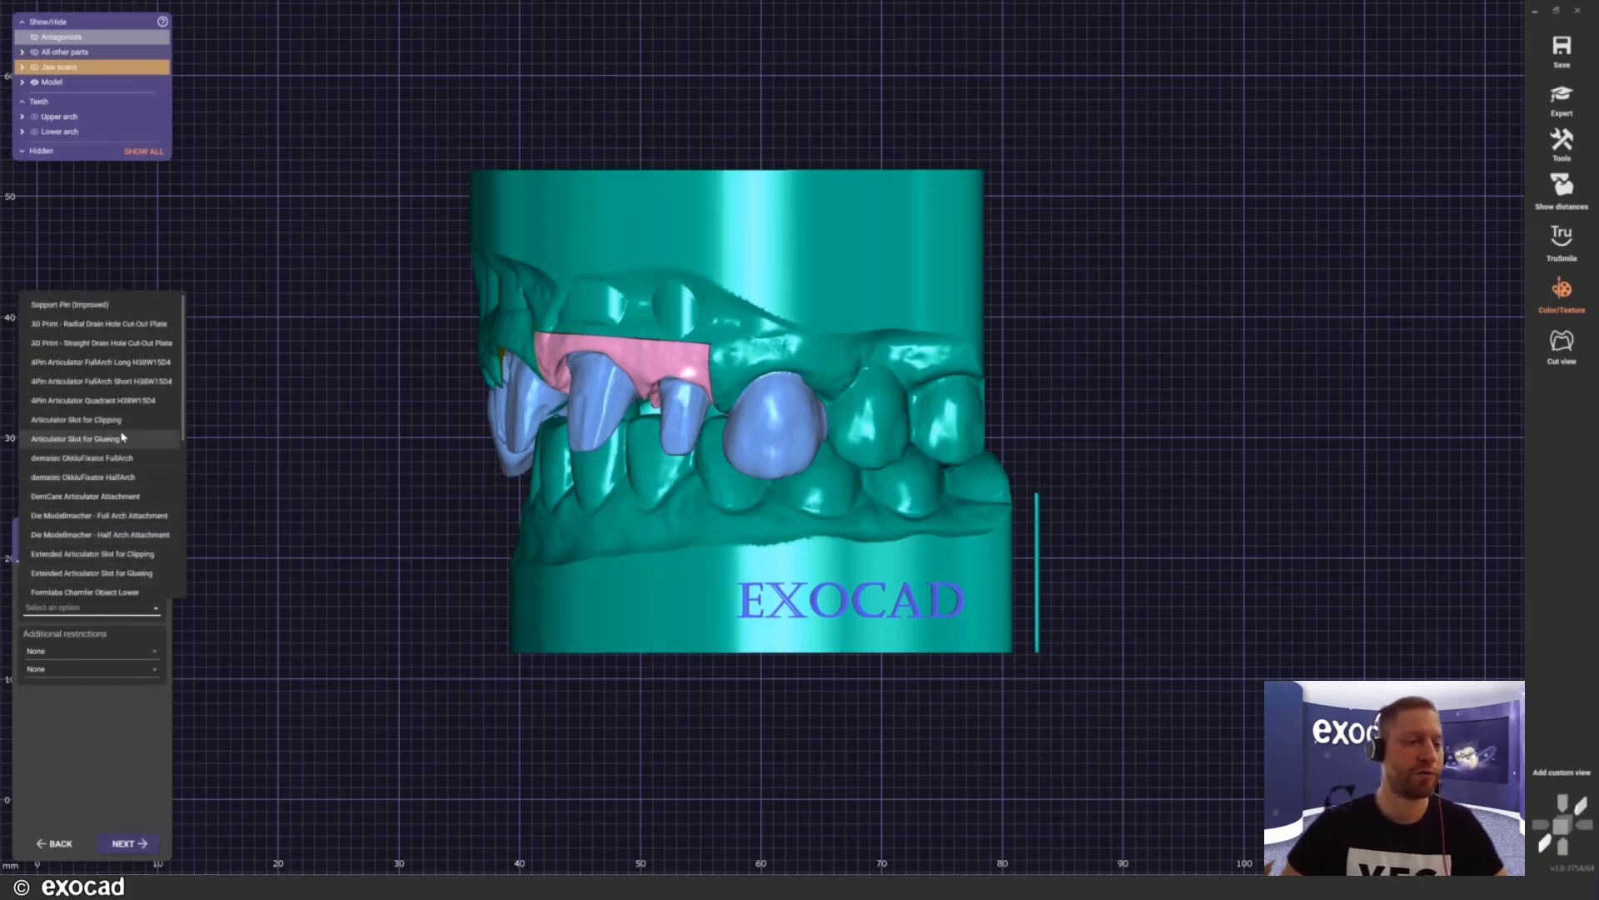
left_click(114, 330)
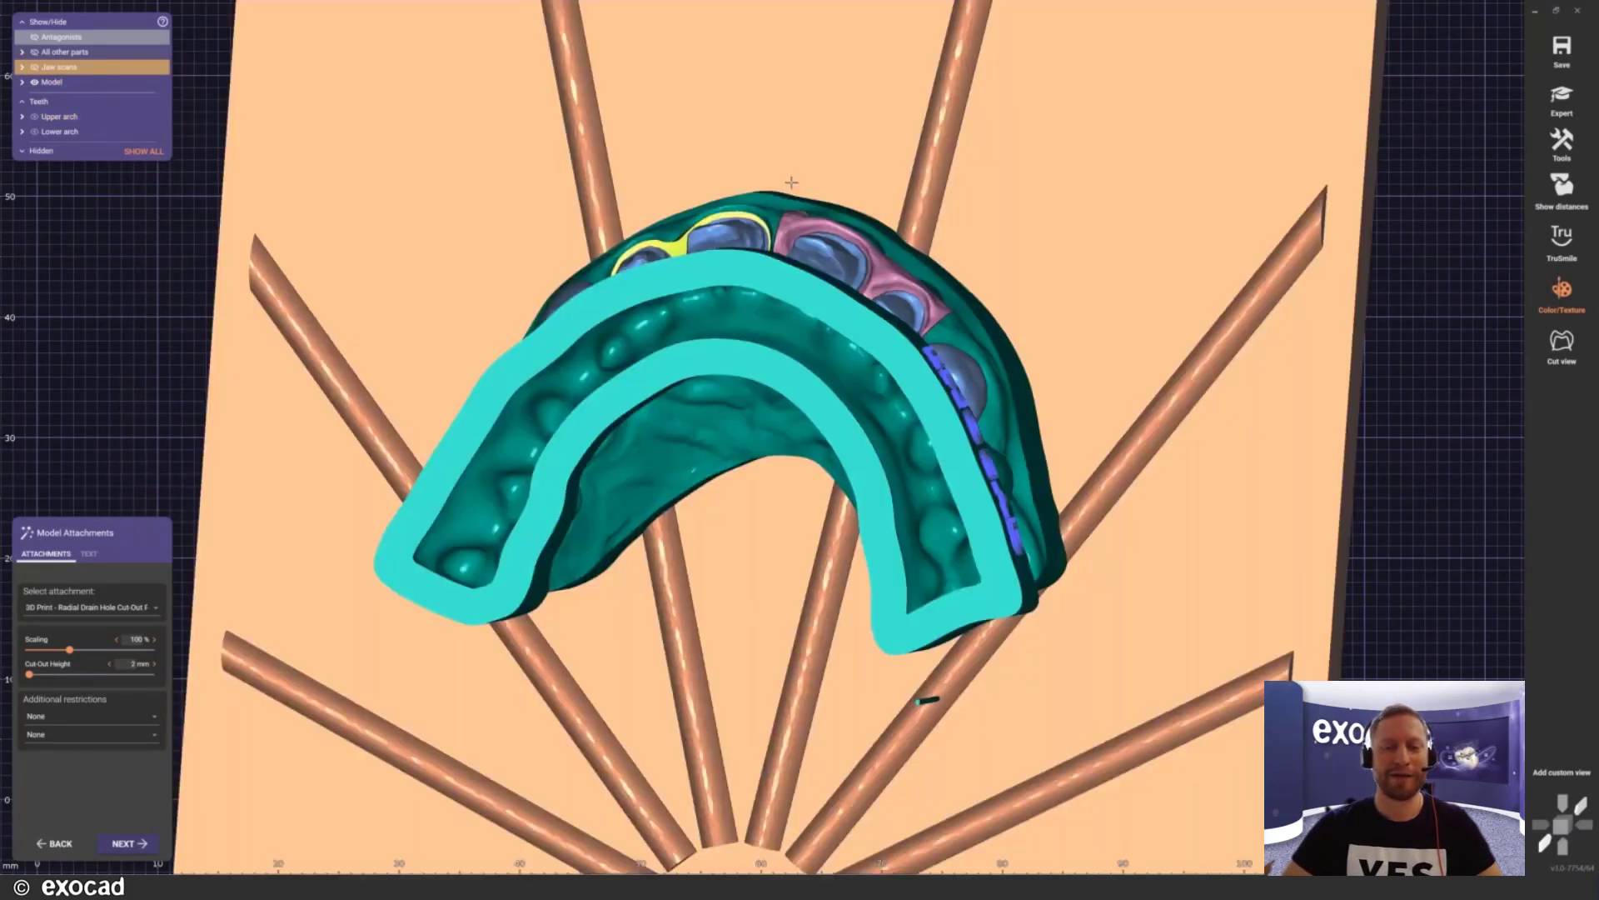
scroll(791, 181, "down", 4)
middle_click_drag(792, 181, 778, 126)
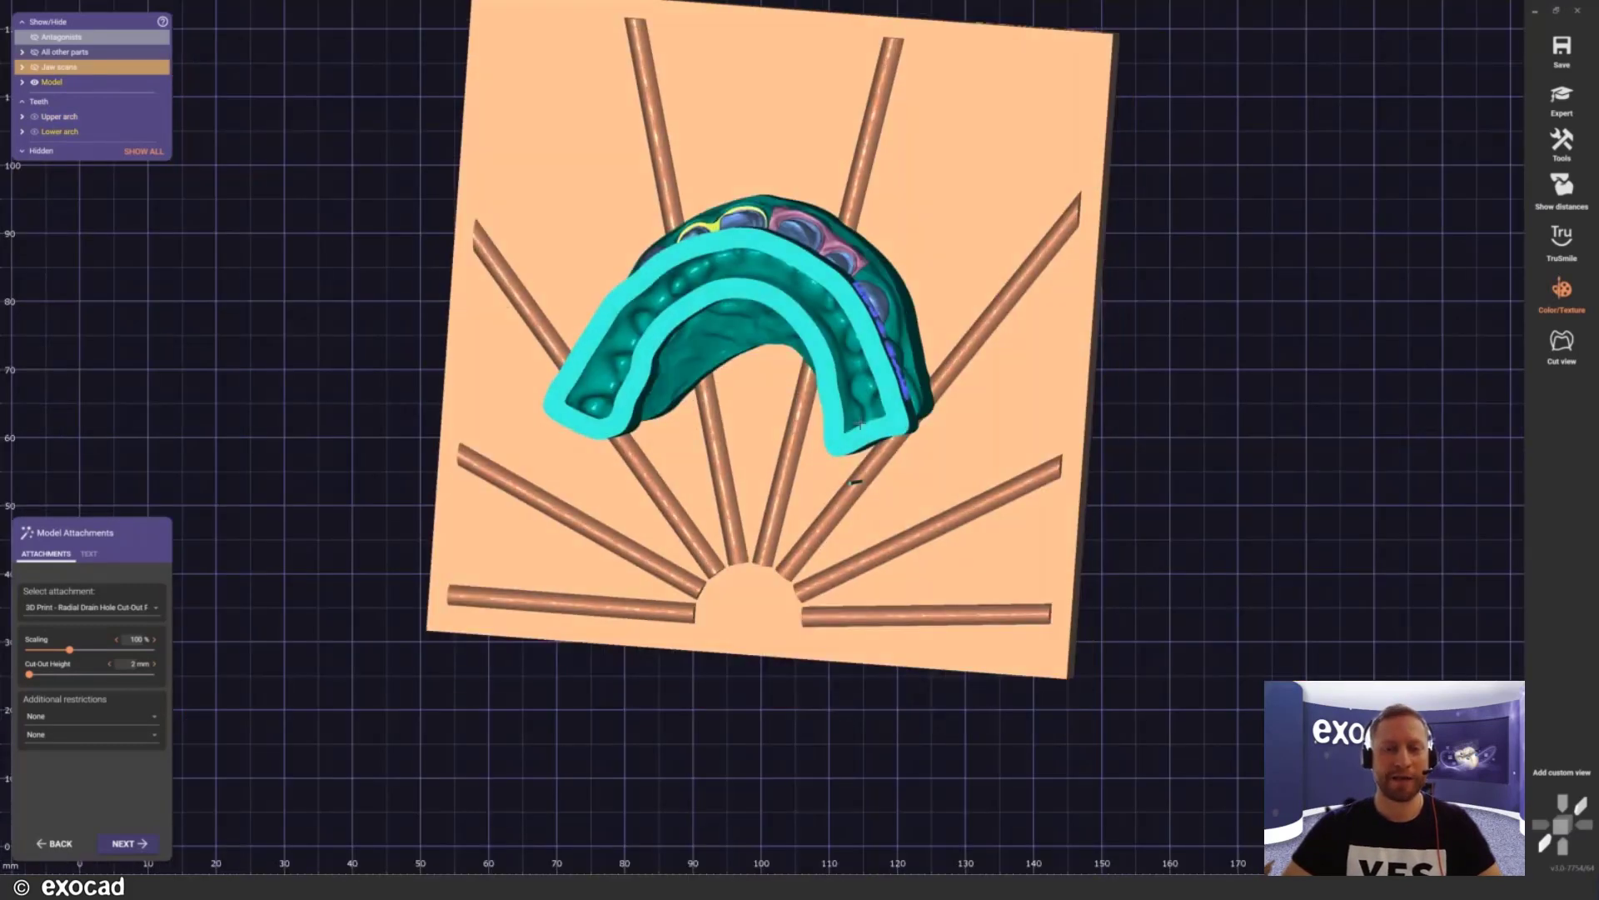
right_click_drag(866, 533, 667, 467)
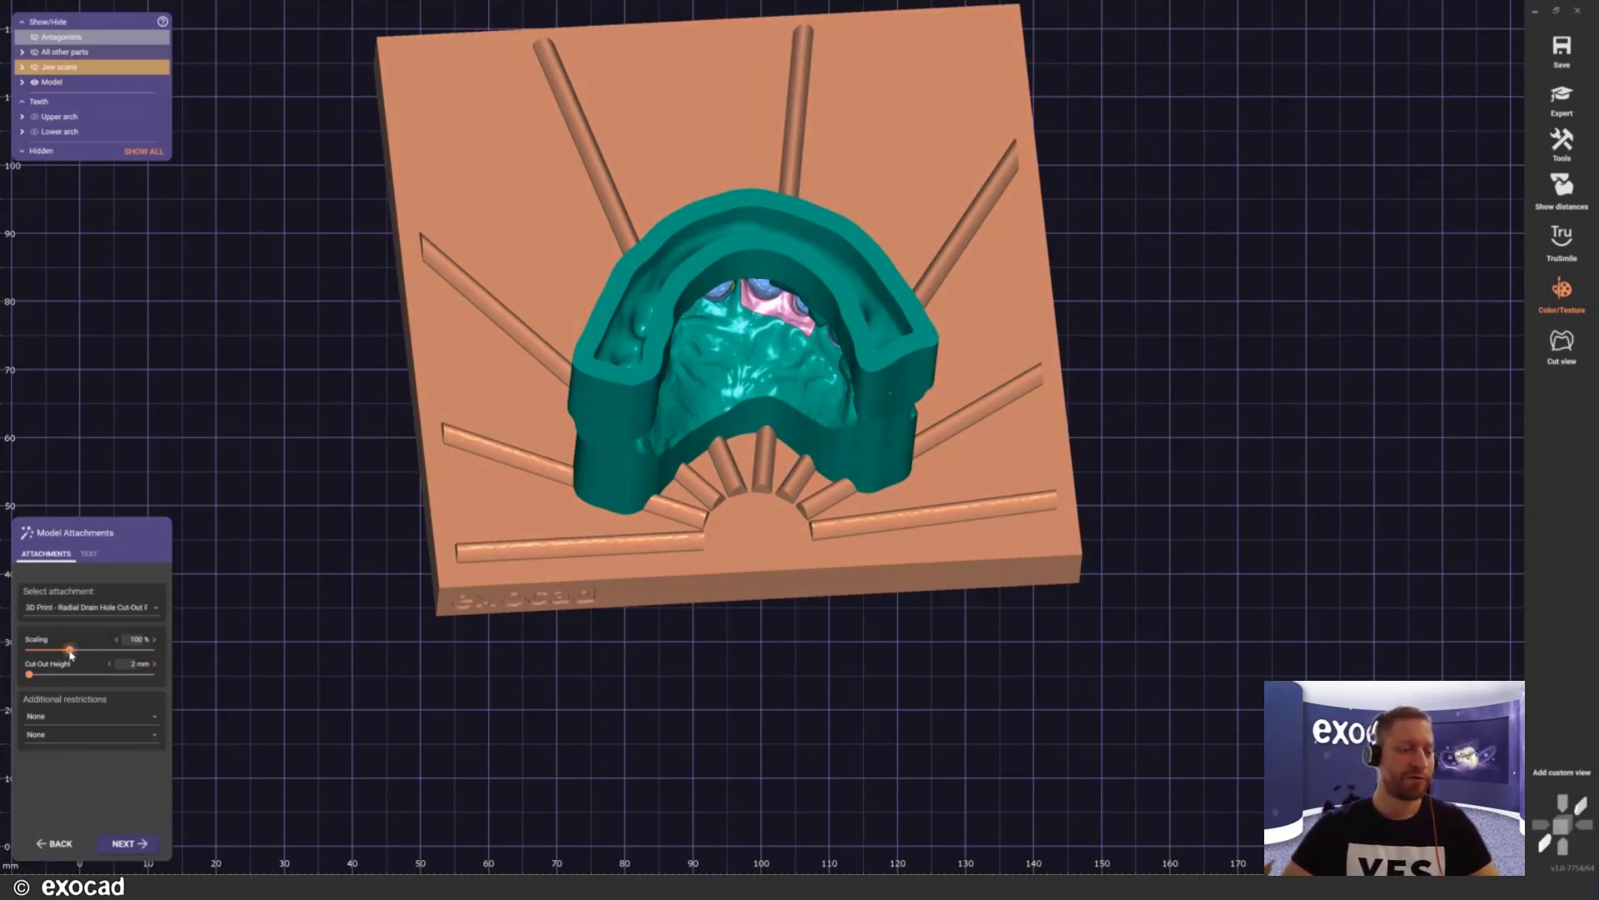
Step: Set the drain hole plate's scaling to 104 % and its cut-out height to 3.7 mm
left_click_drag(70, 650, 73, 654)
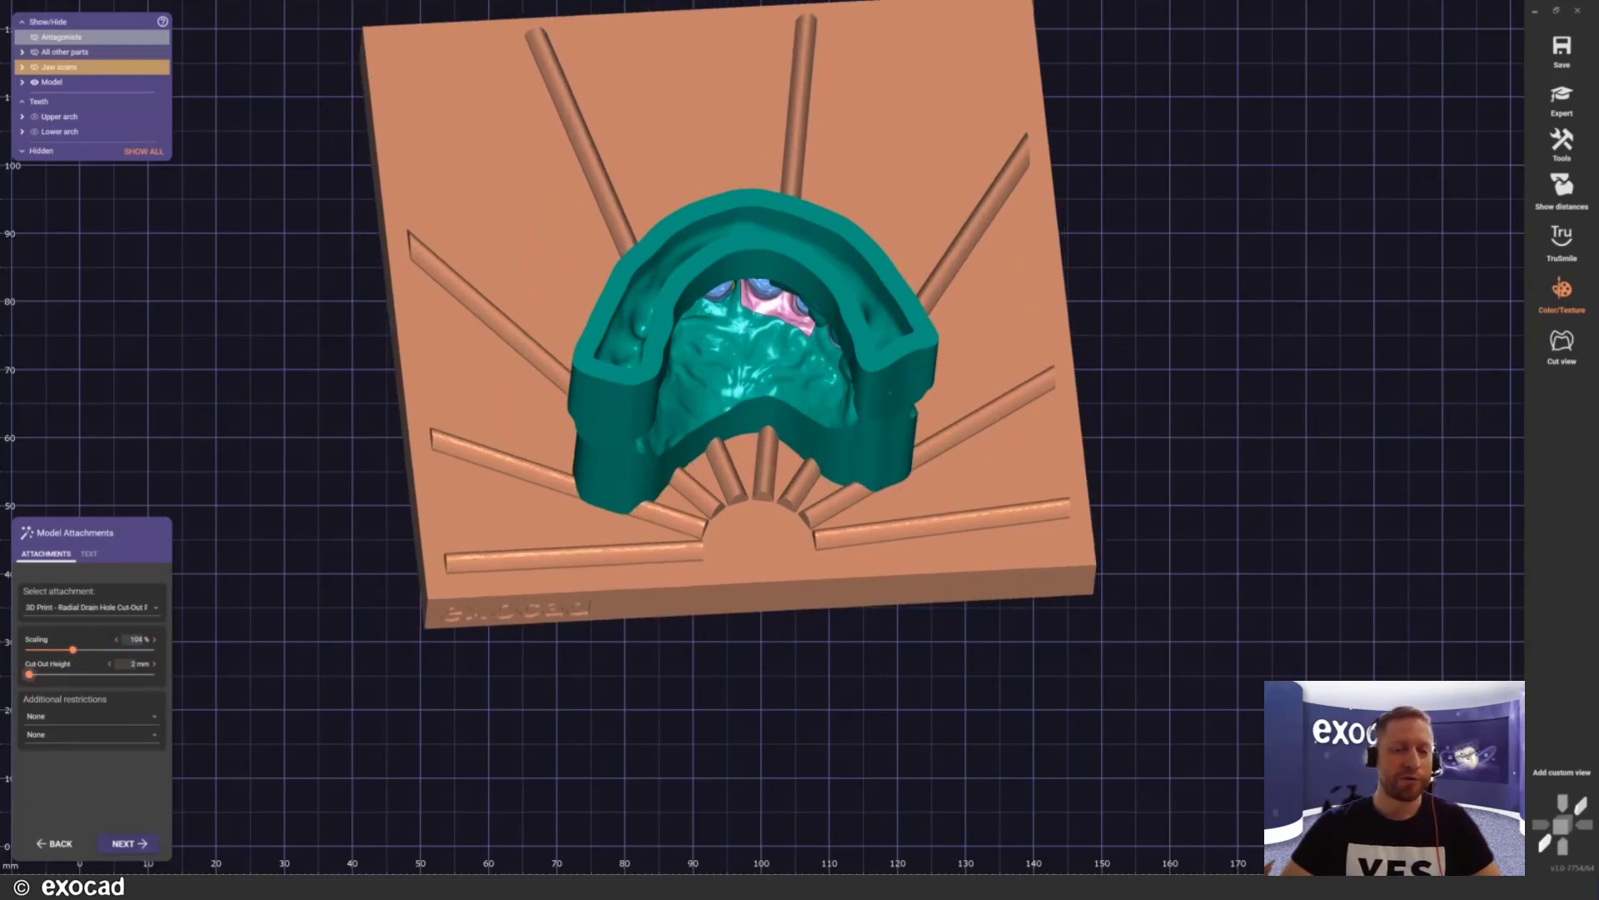
right_click_drag(589, 475, 652, 545)
scroll(652, 545, "up", 3)
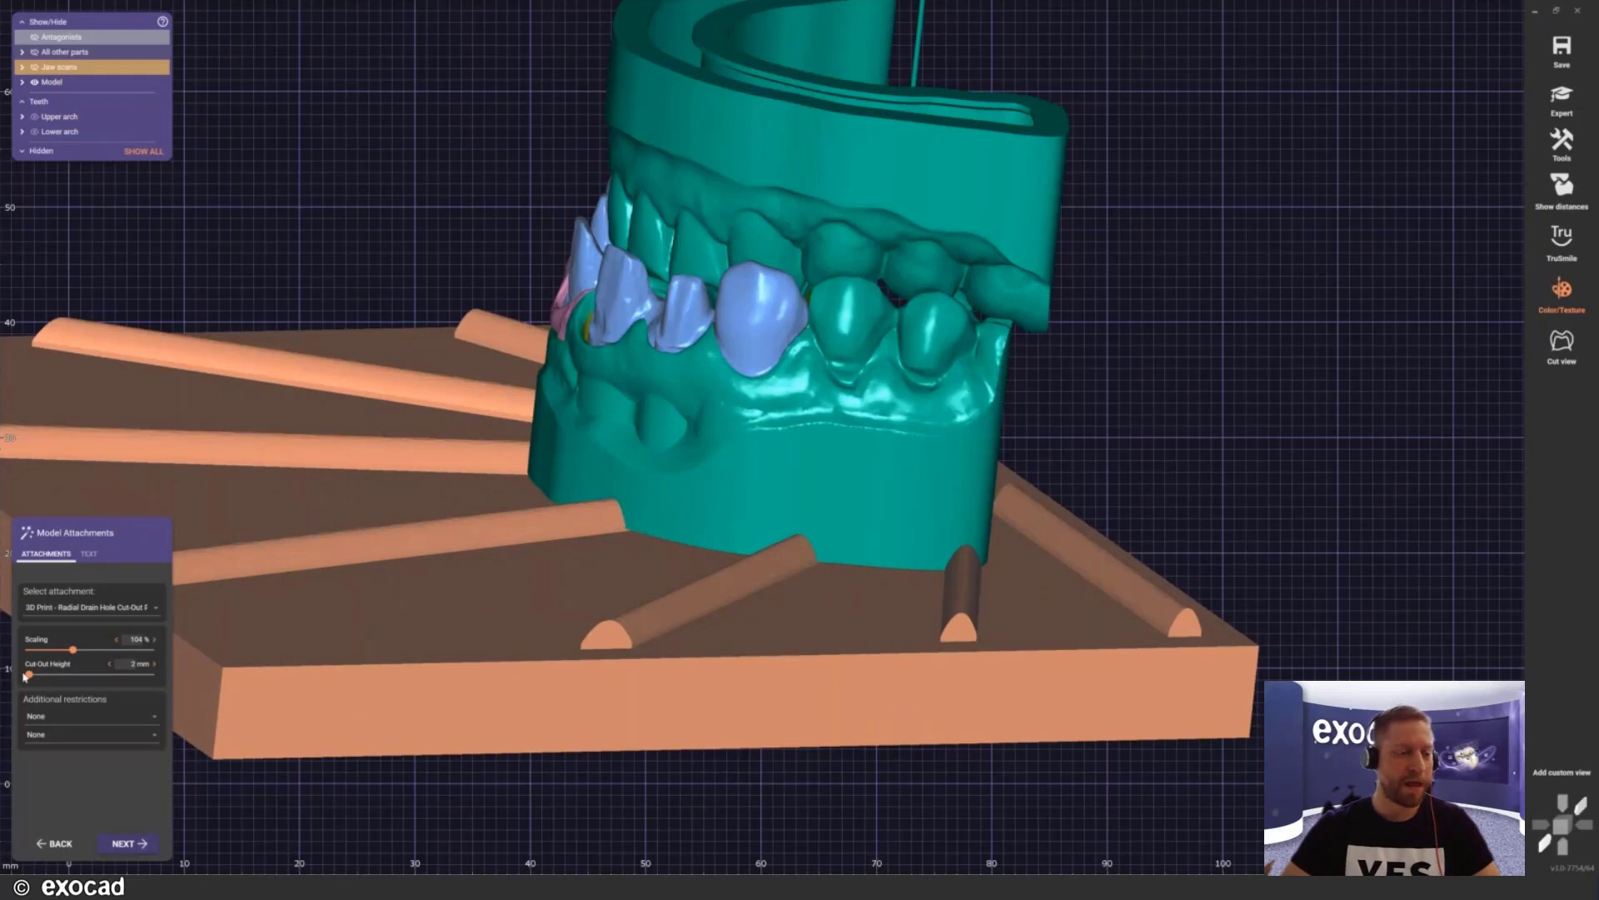
mouse_move(29, 677)
left_mouse_down()
mouse_move(56, 673)
mouse_move(40, 677)
left_mouse_up()
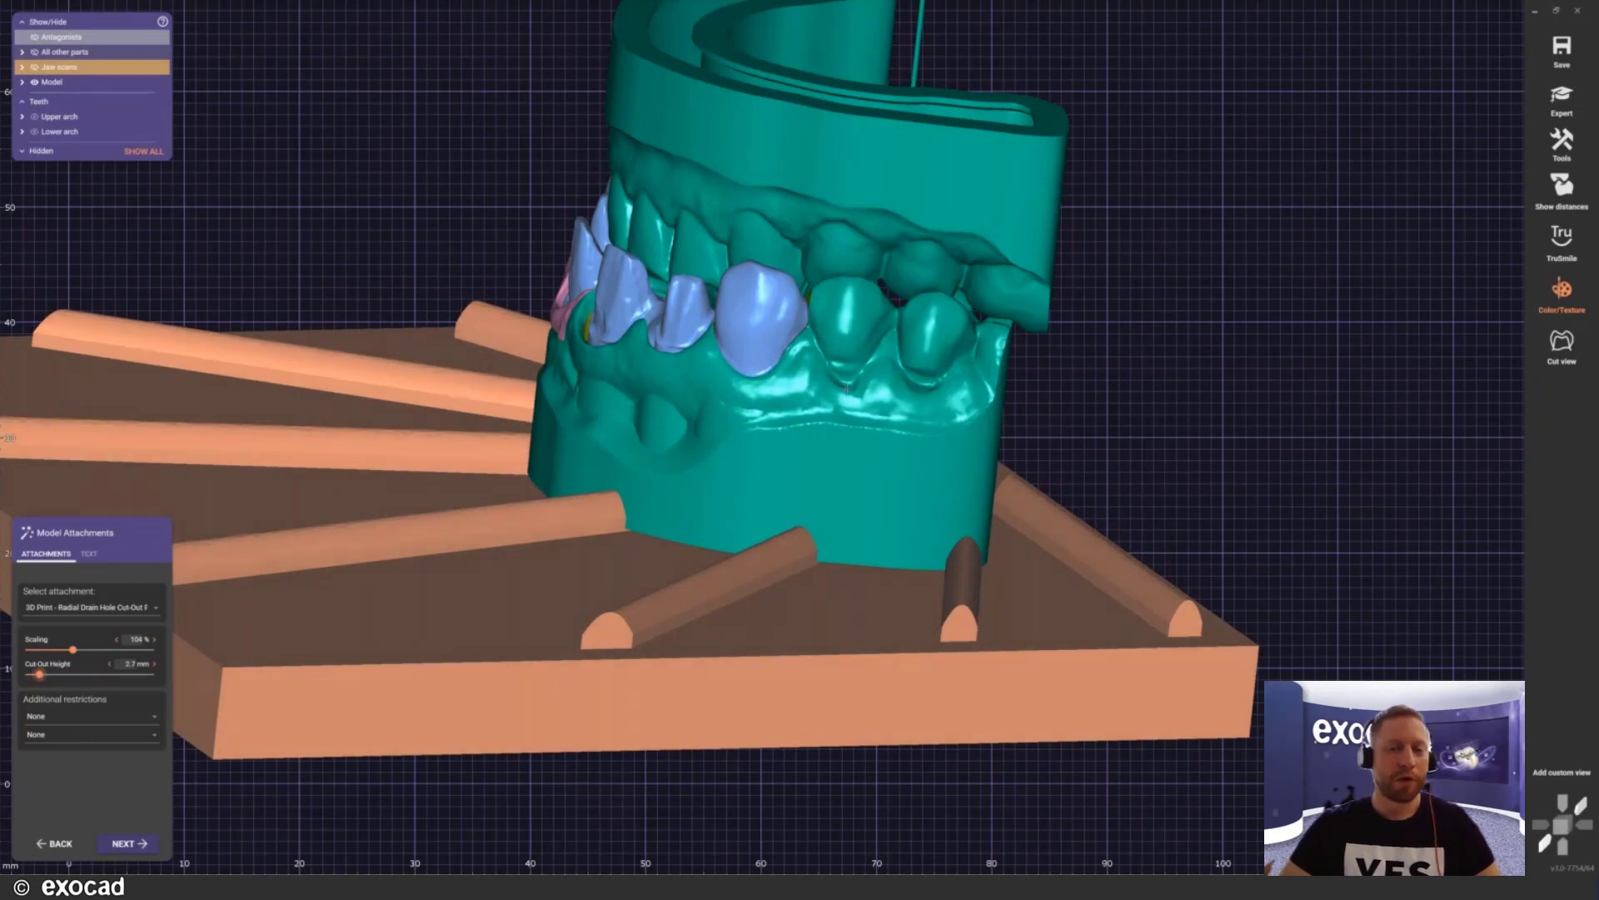
Step: Check the drain channels against the upper model base from behind and from the side, and remove the plate
right_click_drag(847, 389, 807, 439)
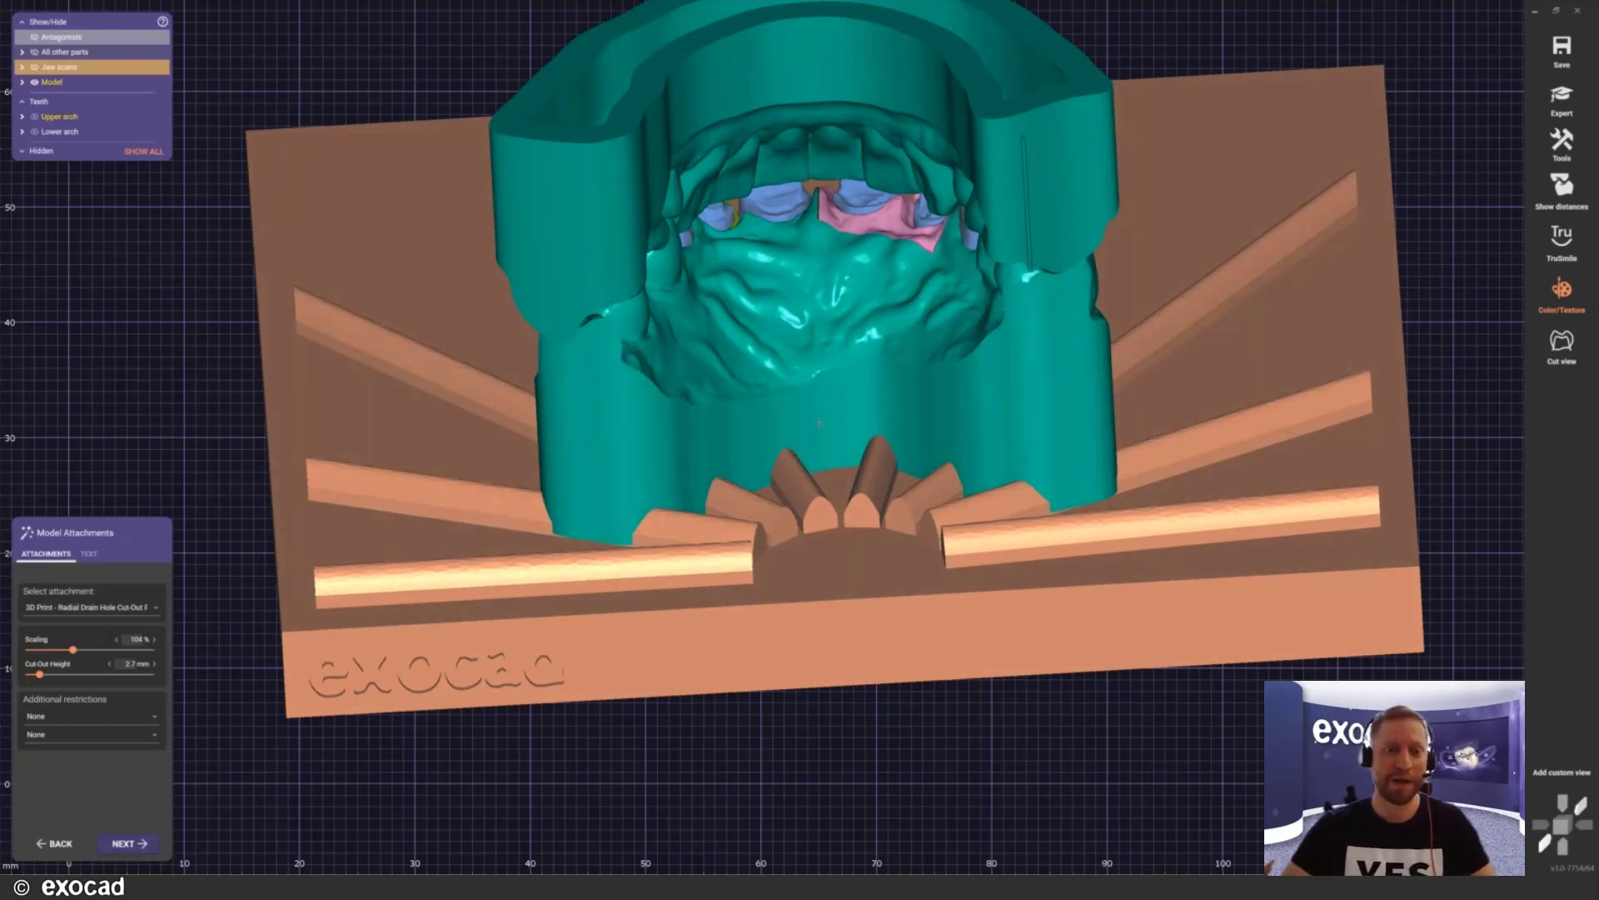
right_click_drag(819, 423, 796, 432)
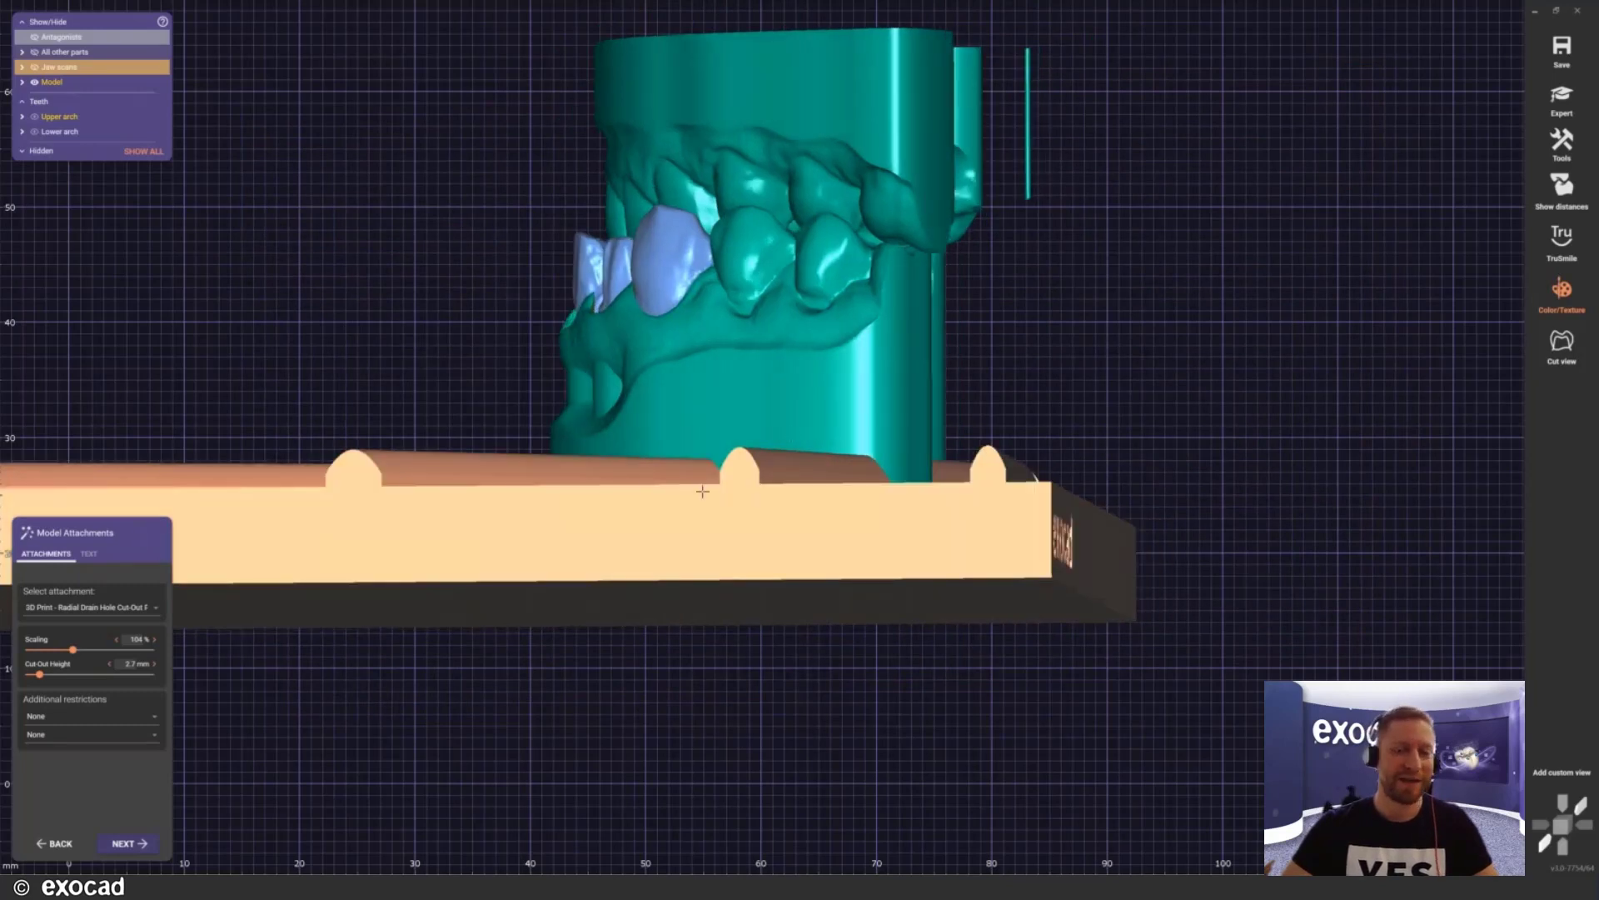
left_click(631, 541, "ctrl")
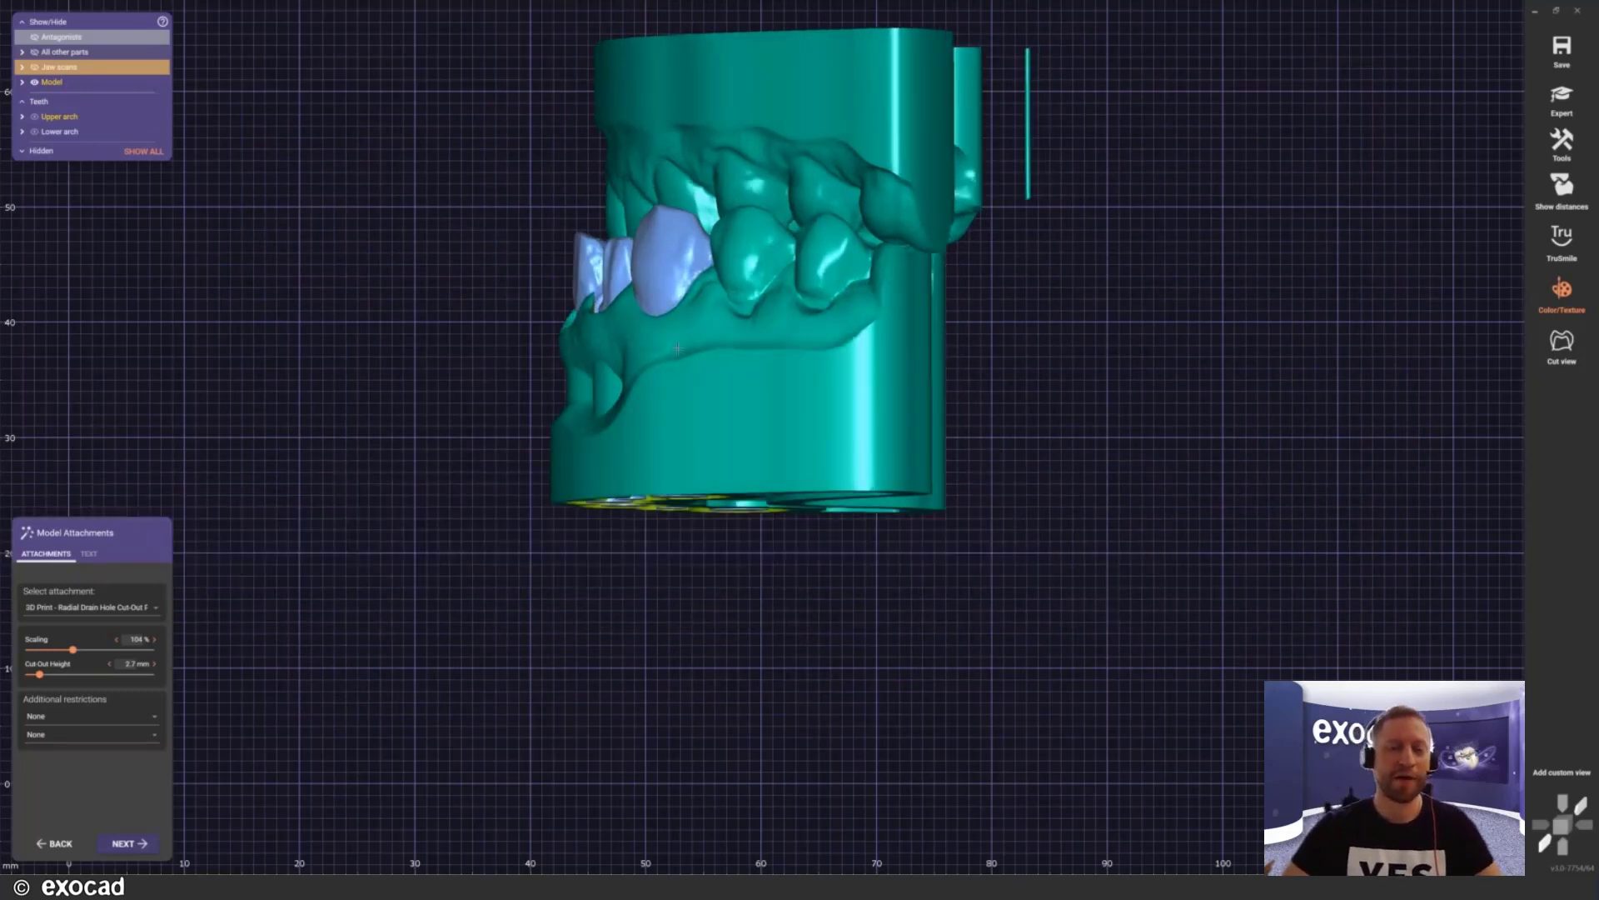
scroll(677, 348, "down", 2)
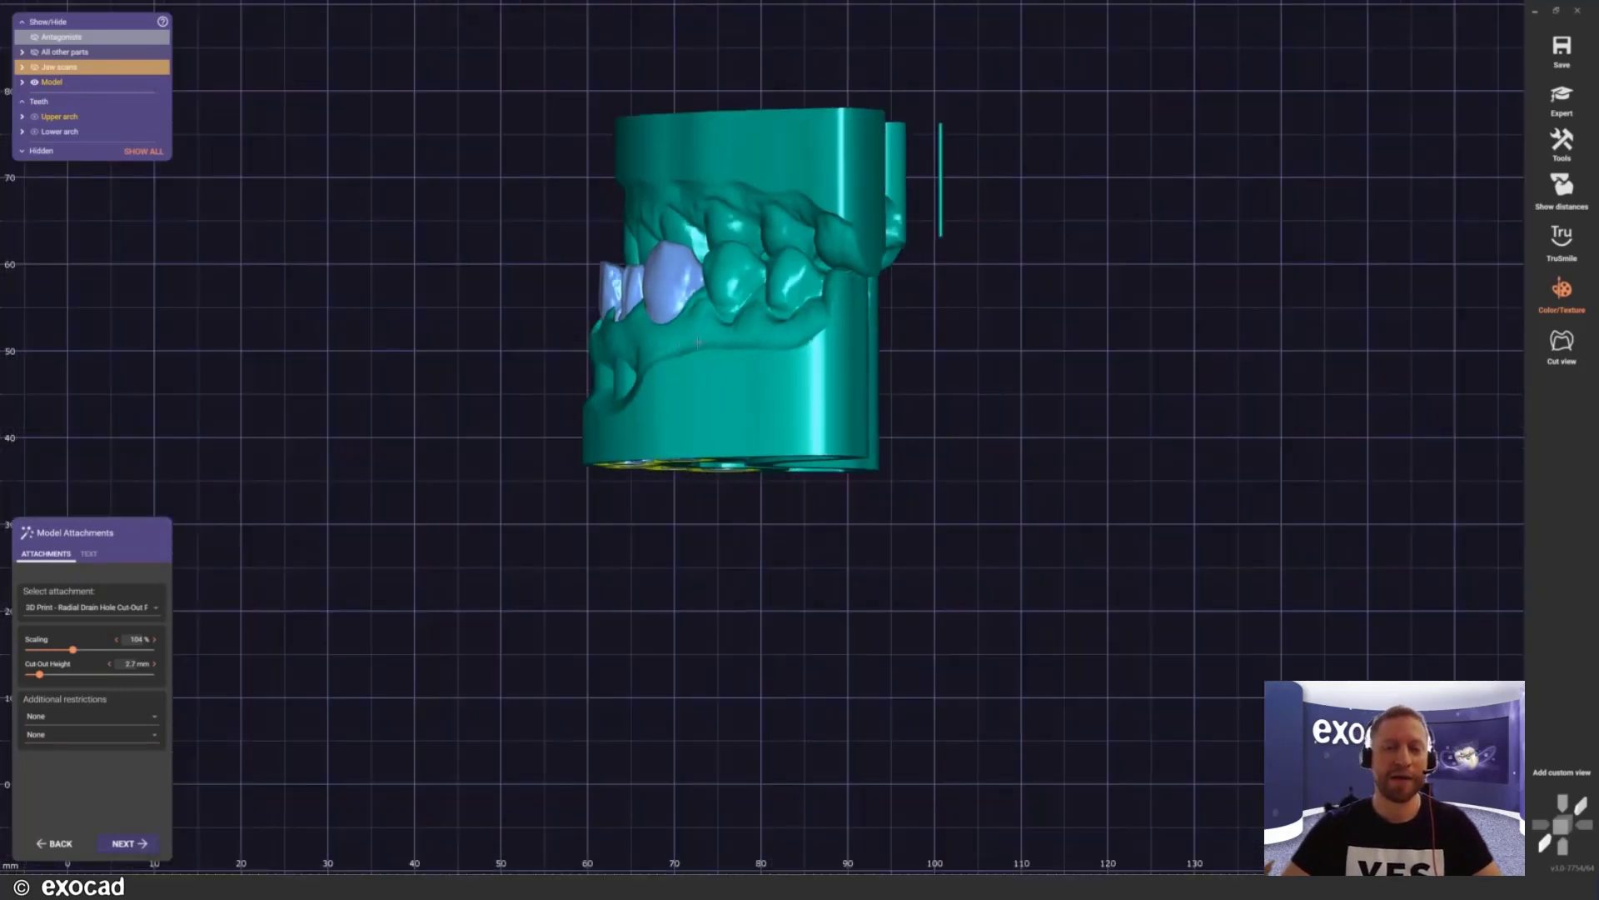
Step: Add the Die Modellmacher - Full Arch Attachment and move it against the back ends of the upper and lower models
left_click(85, 613)
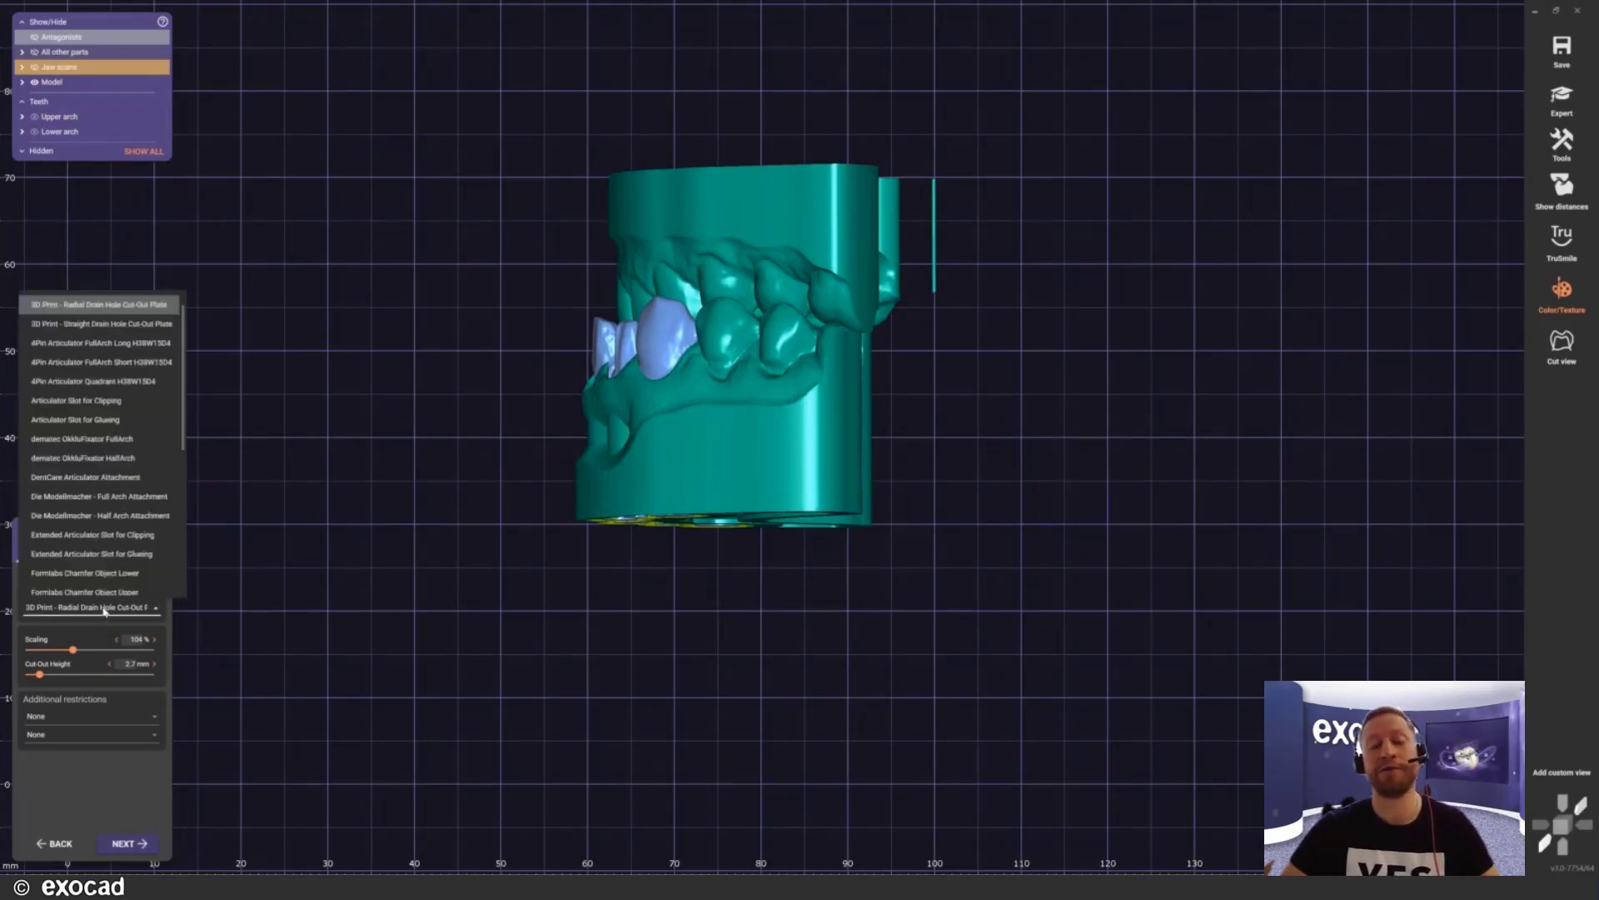
scroll(108, 574, "down", 3)
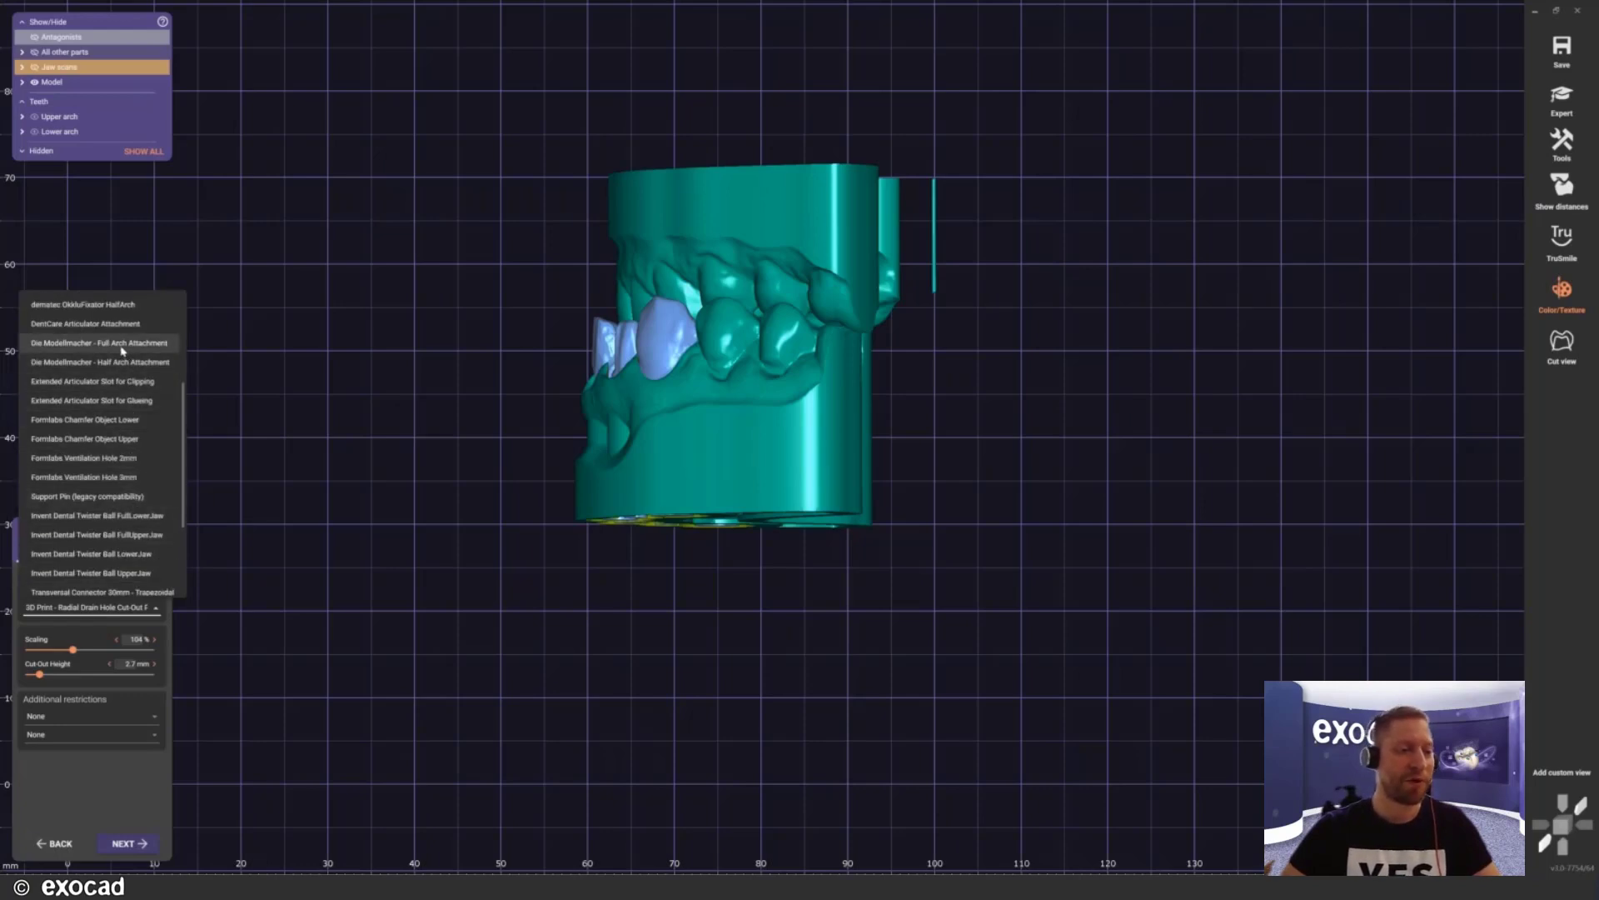
left_click(127, 346)
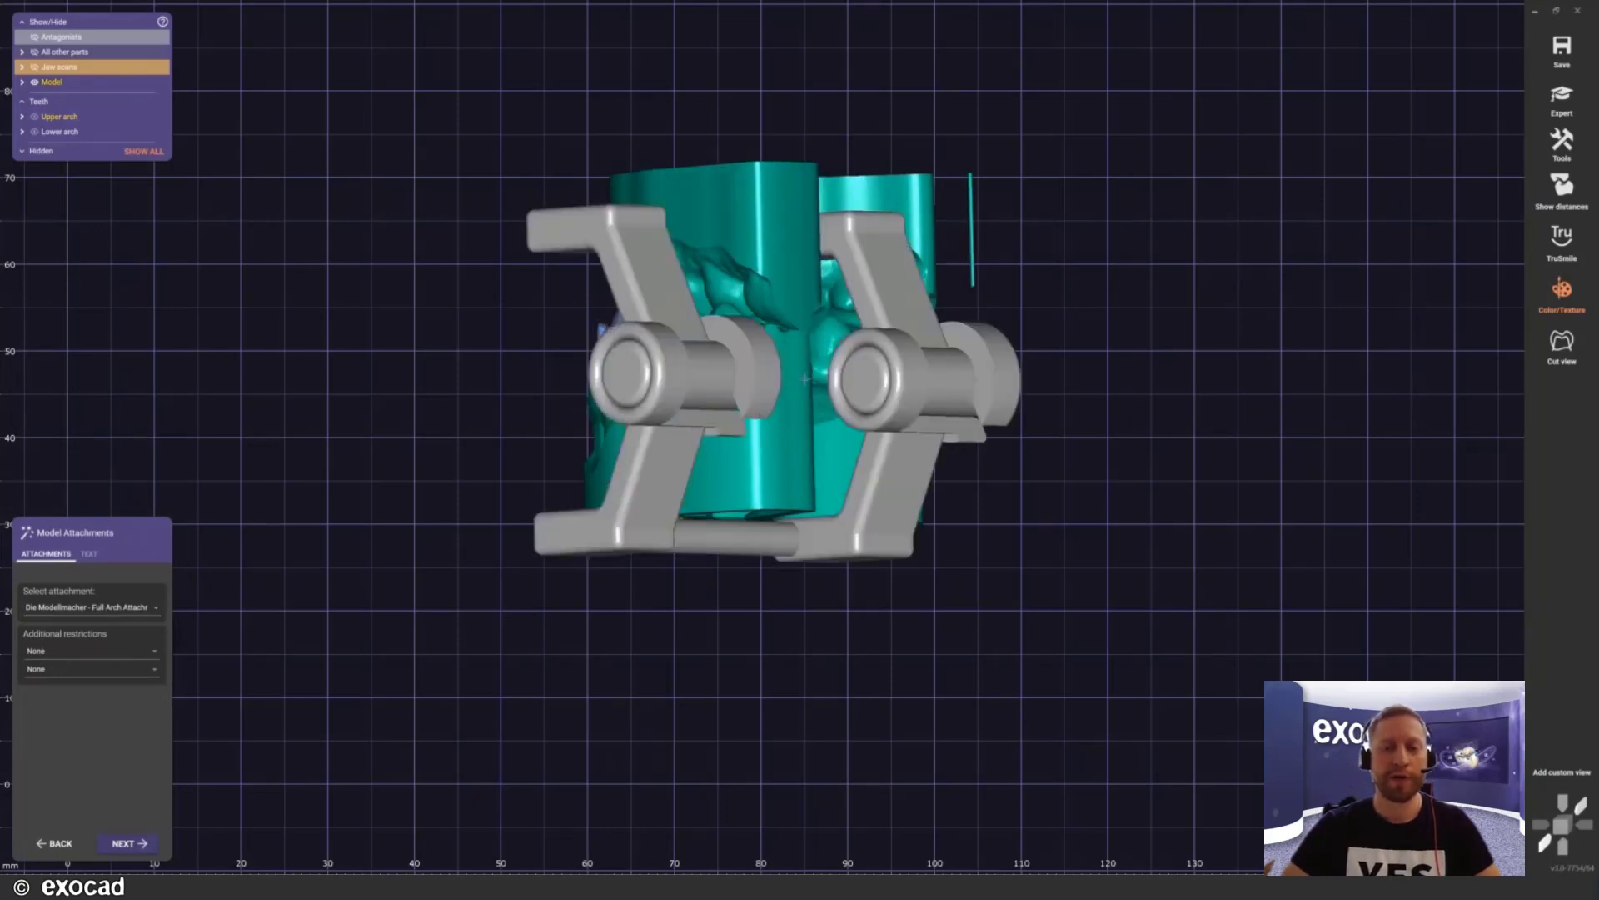
right_click_drag(805, 379, 711, 498)
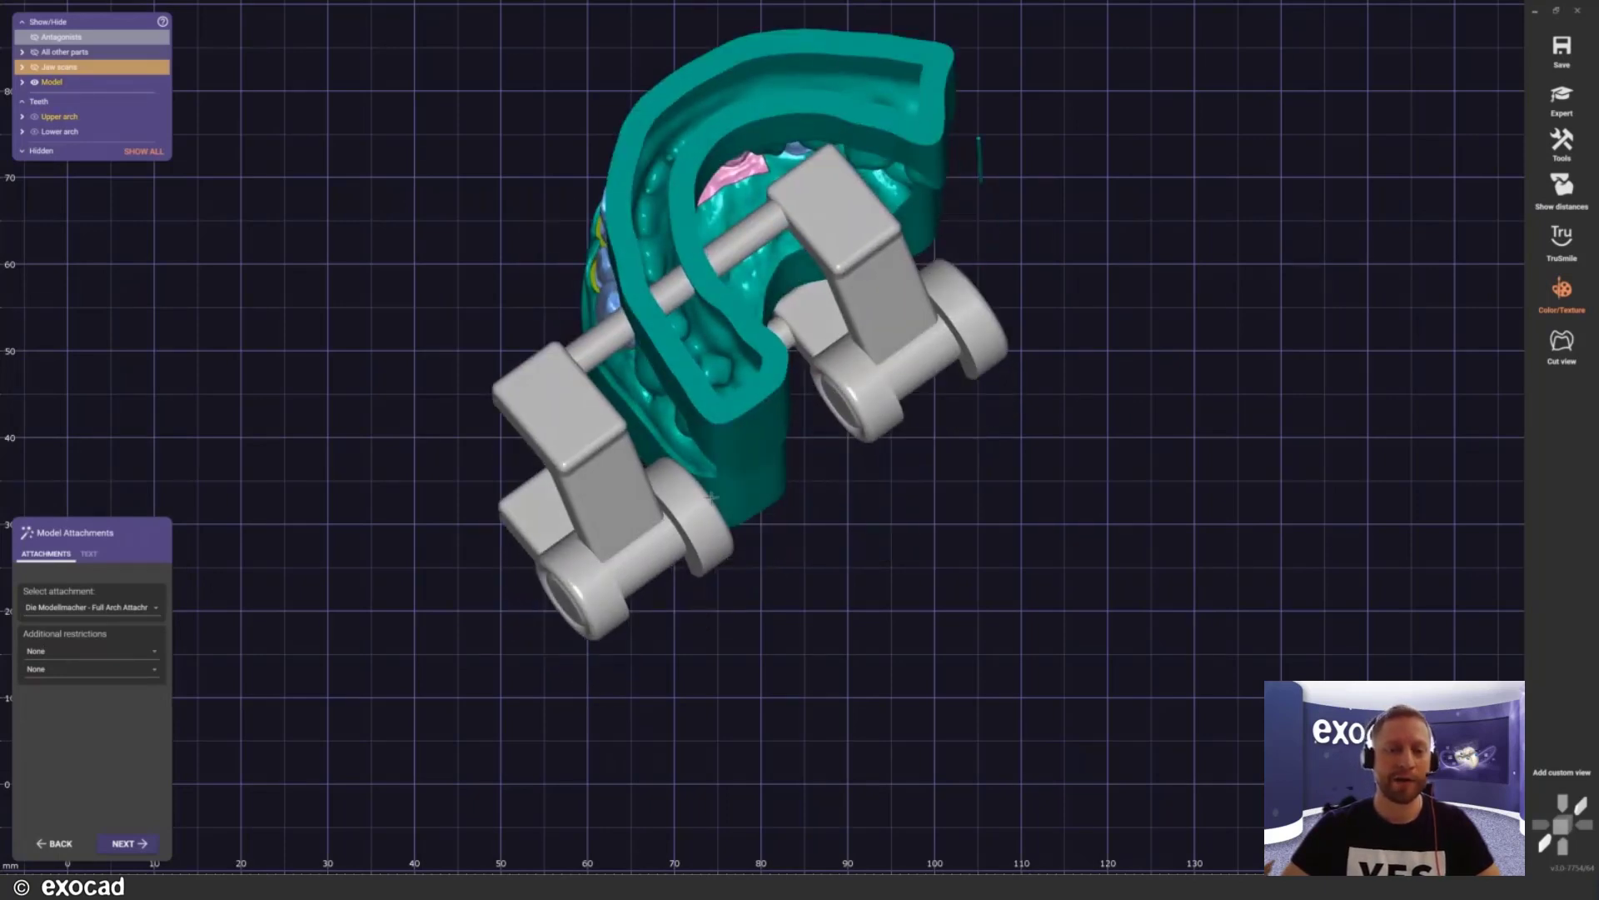
left_click_drag(631, 563, 866, 497)
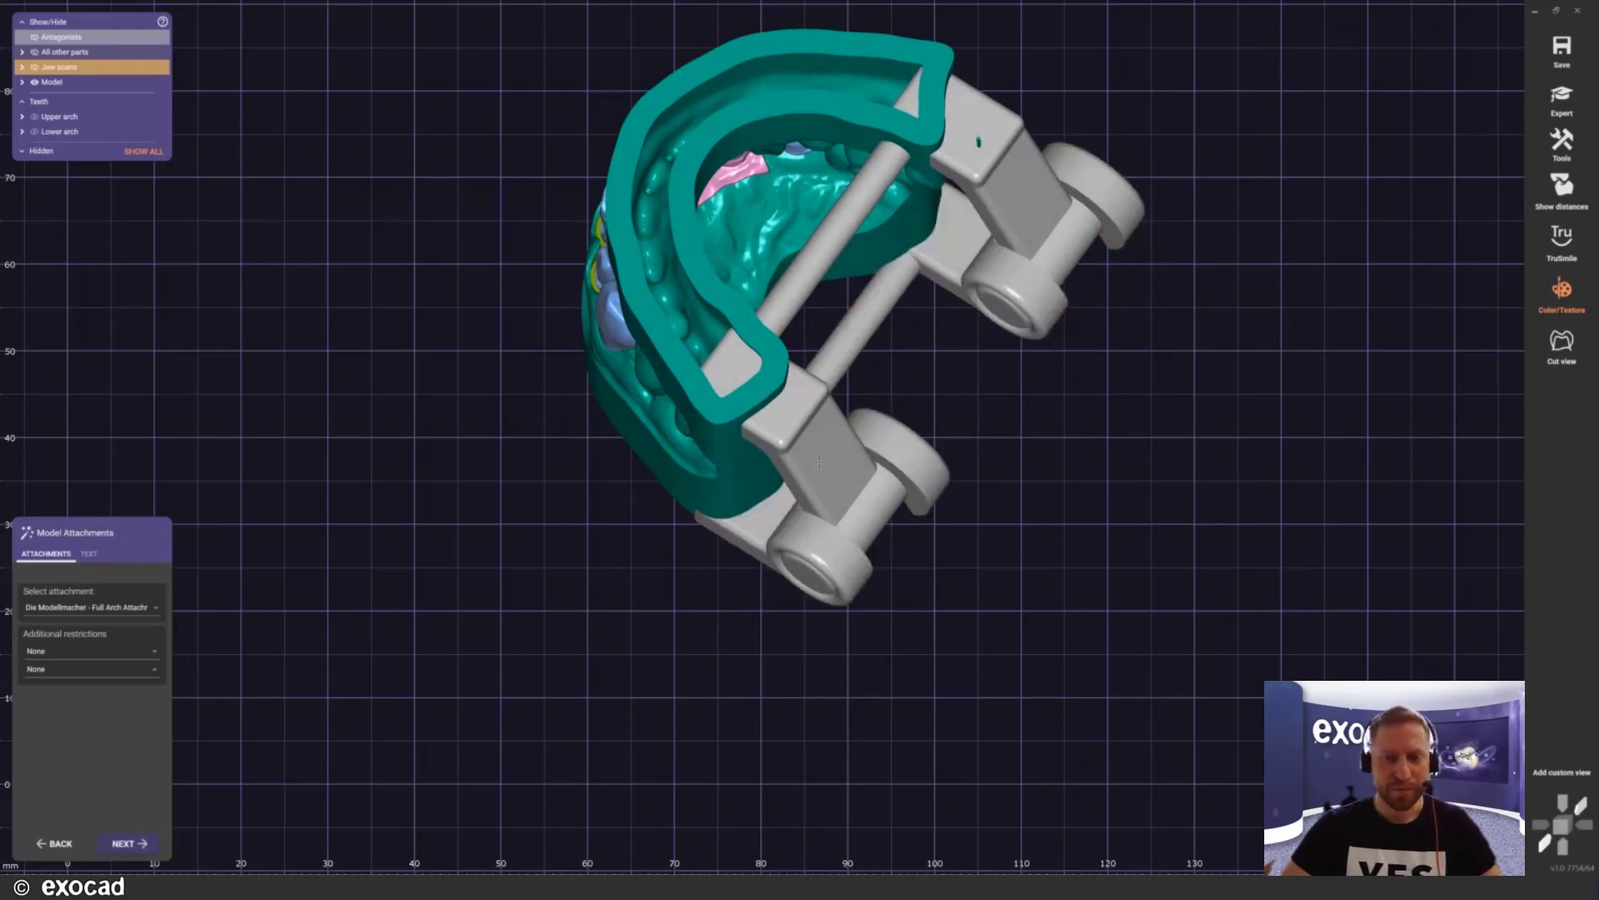
Step: Raise the full arch attachment slightly in side view so its arms sit level with the upper and lower model bases
right_click_drag(807, 440, 806, 443)
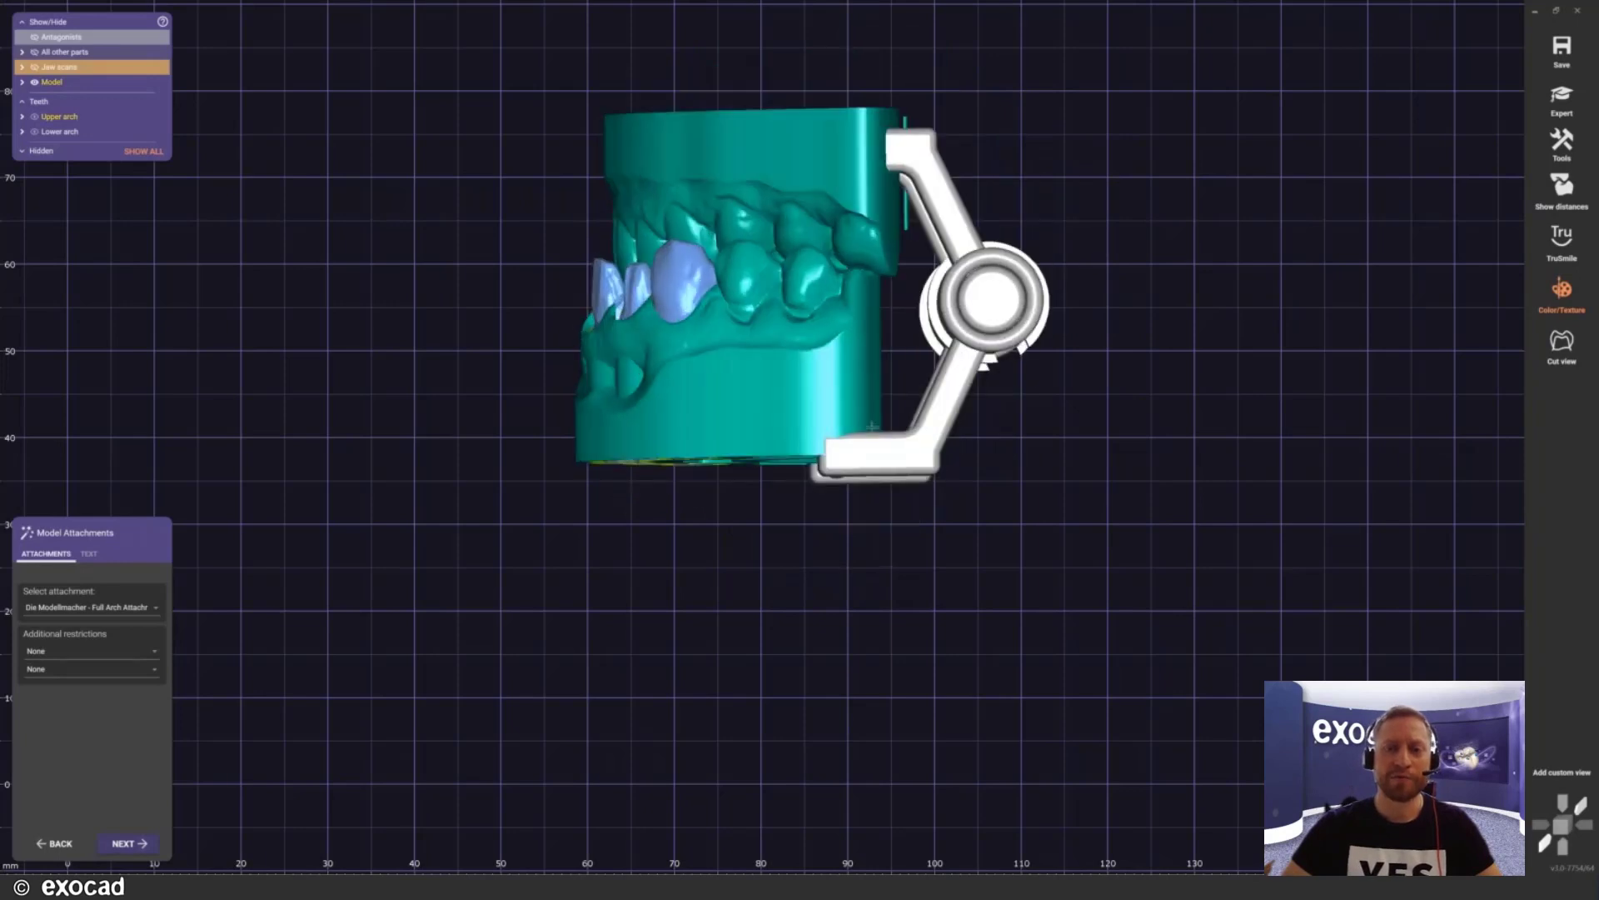
left_click_drag(998, 304, 995, 284)
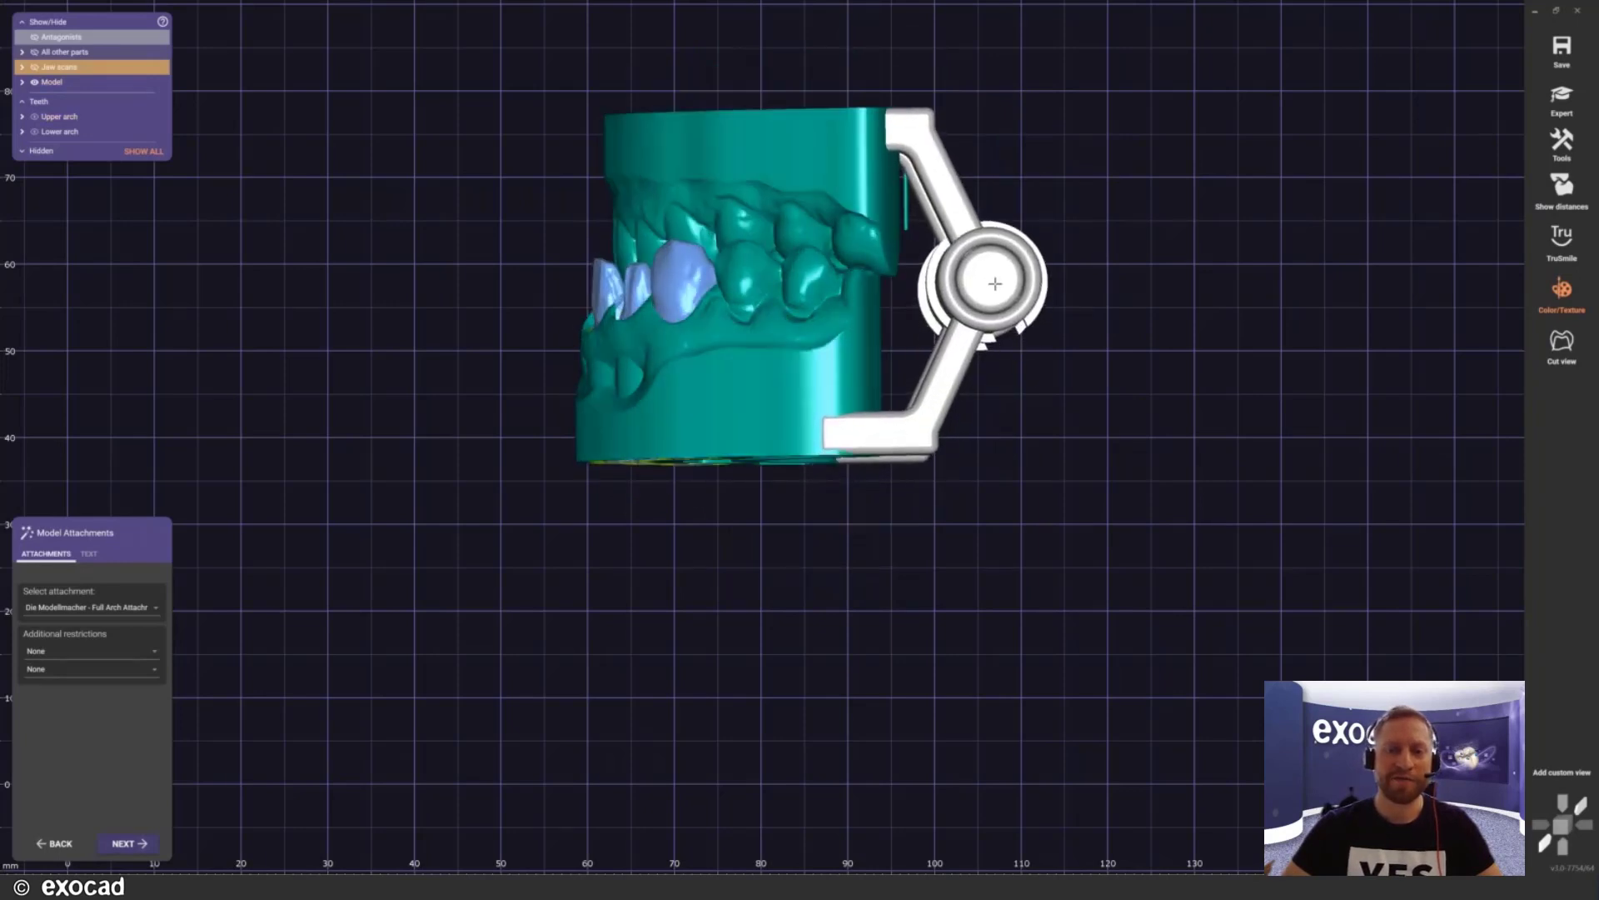
right_click_drag(994, 284, 742, 500)
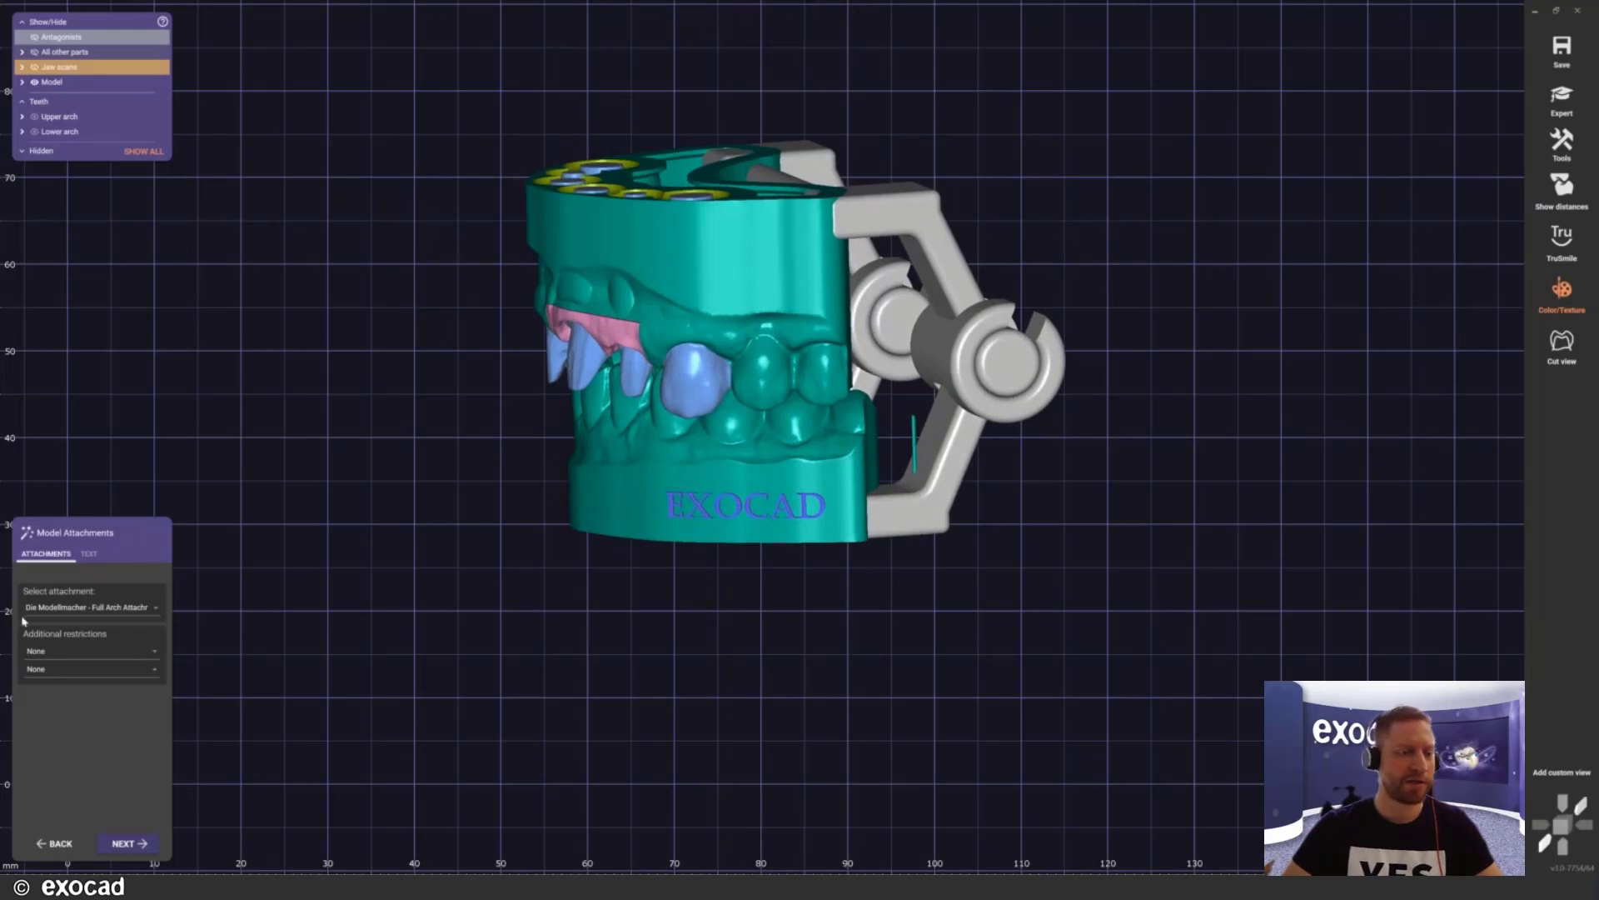
Step: Add the 3D Print - Straight Drain Hole Cut-Out Plate attachment to the base of the lower model
left_click(88, 608)
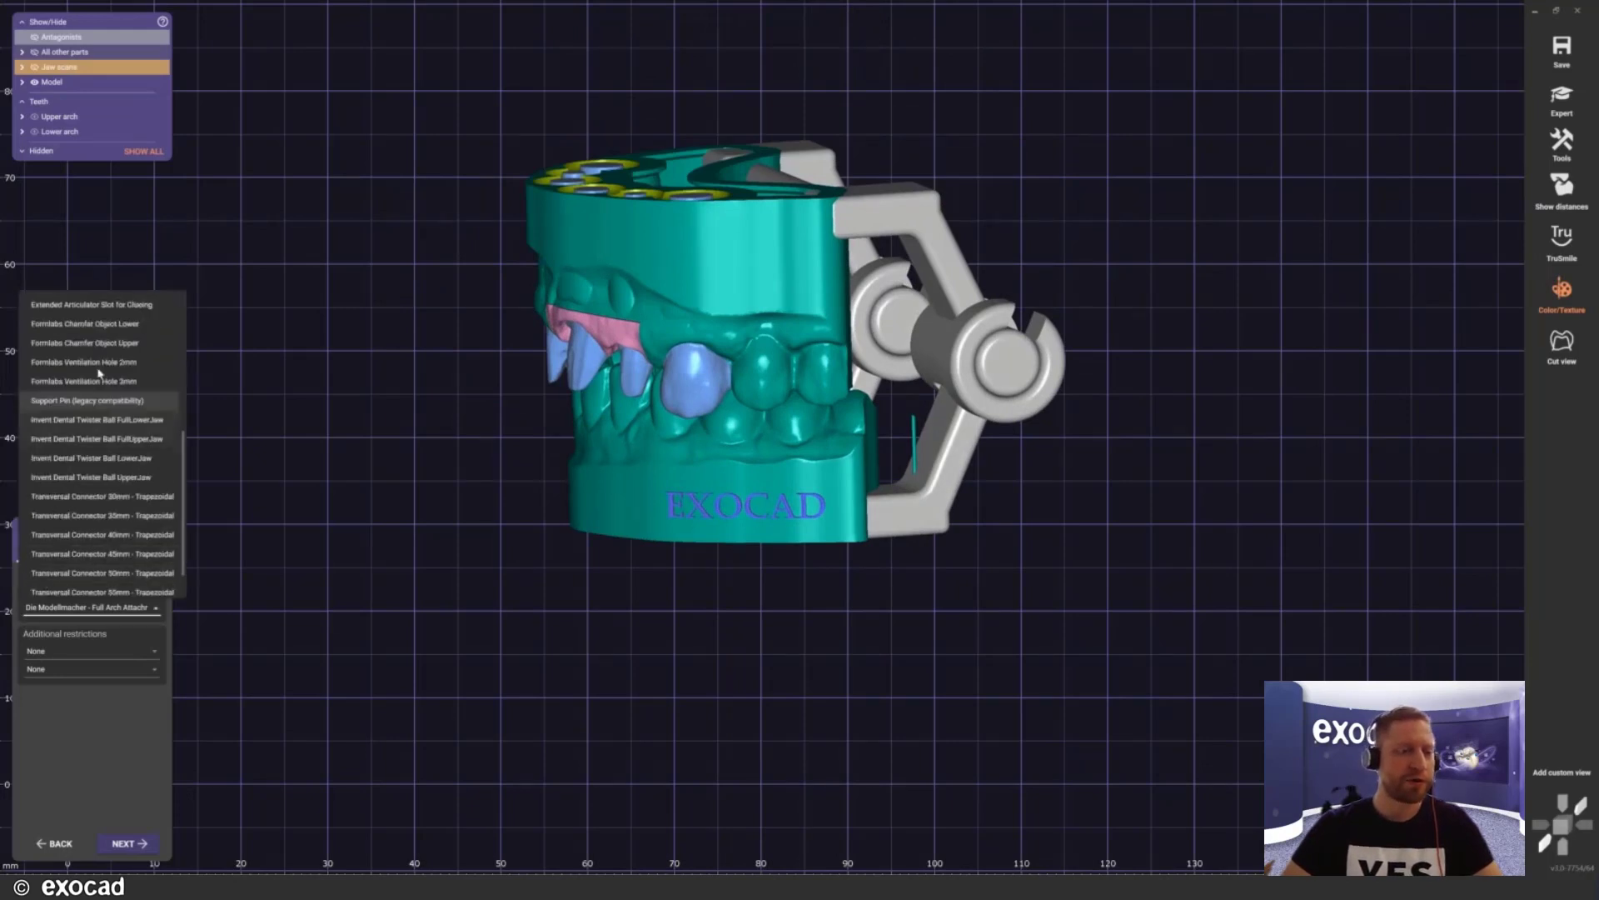
scroll(99, 373, "up", 4)
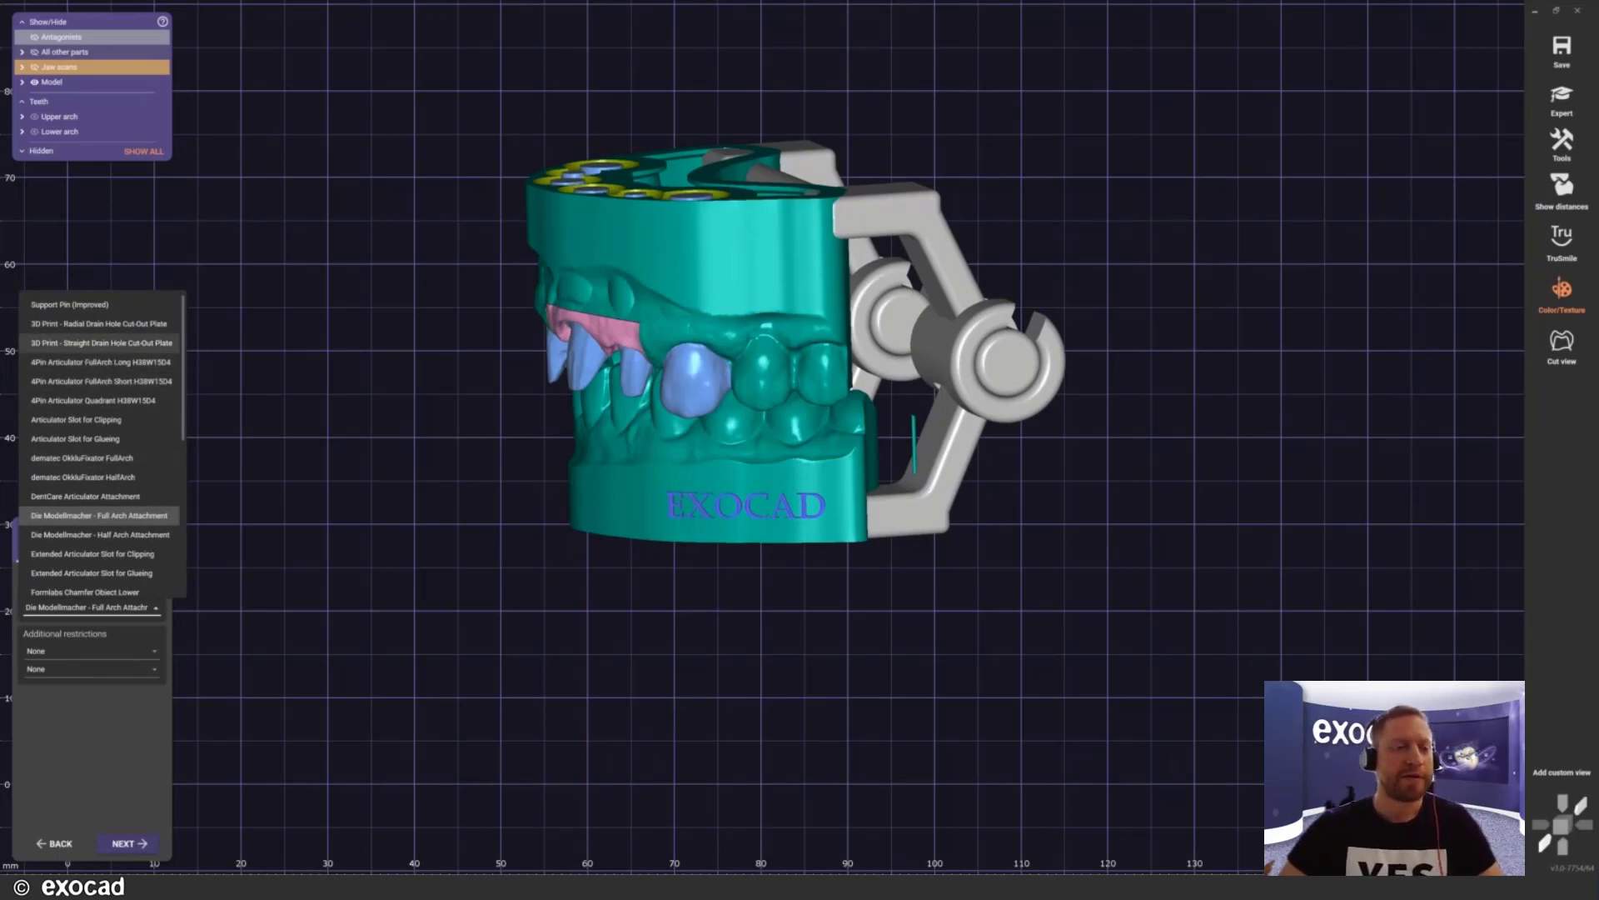
left_click(100, 342)
right_click_drag(648, 277, 711, 581)
left_click(675, 325)
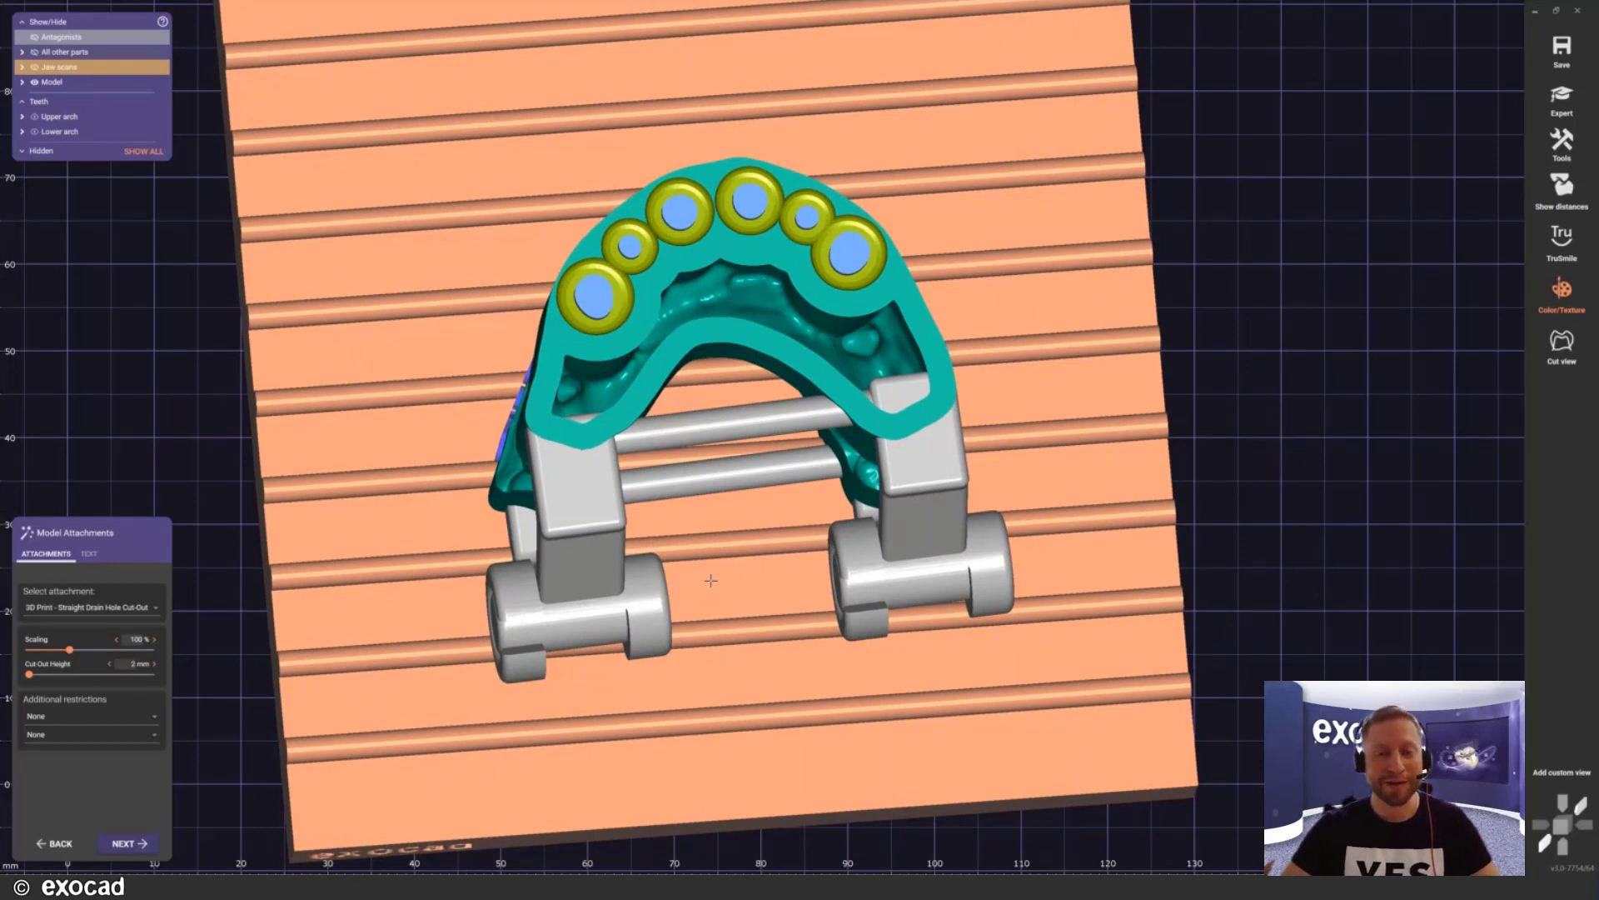
Step: Examine how the straight drain hole plate's ribs meet the lower model base from above, the side, behind and the front
scroll(710, 581, "down", 3)
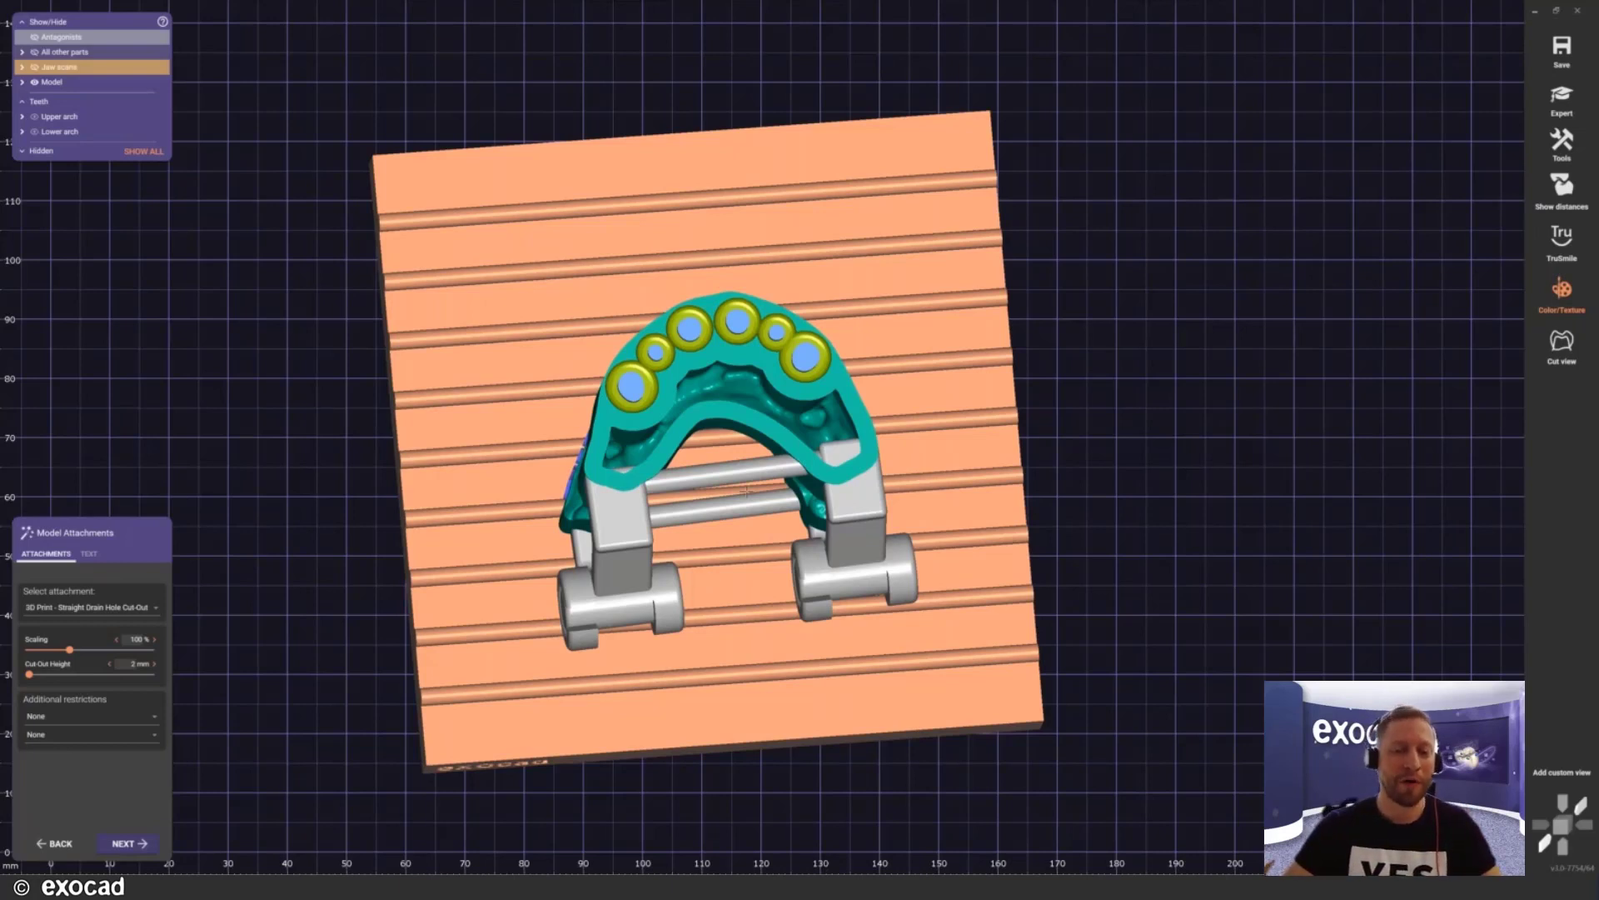
right_click_drag(739, 430, 866, 288)
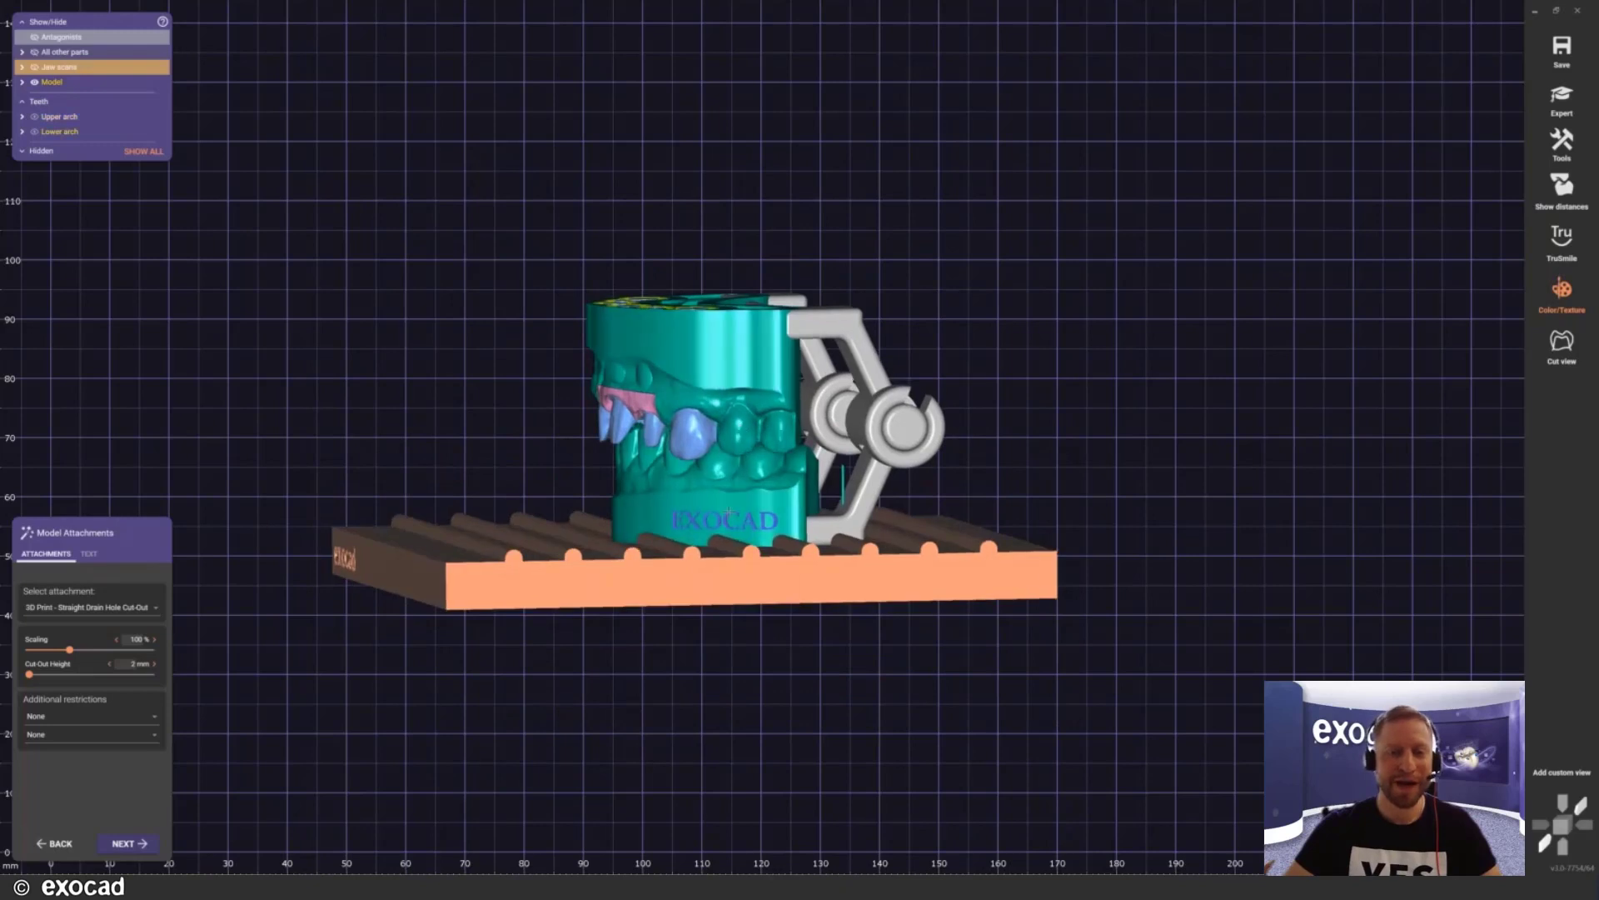
scroll(729, 511, "up", 3)
right_click_drag(729, 511, 714, 521)
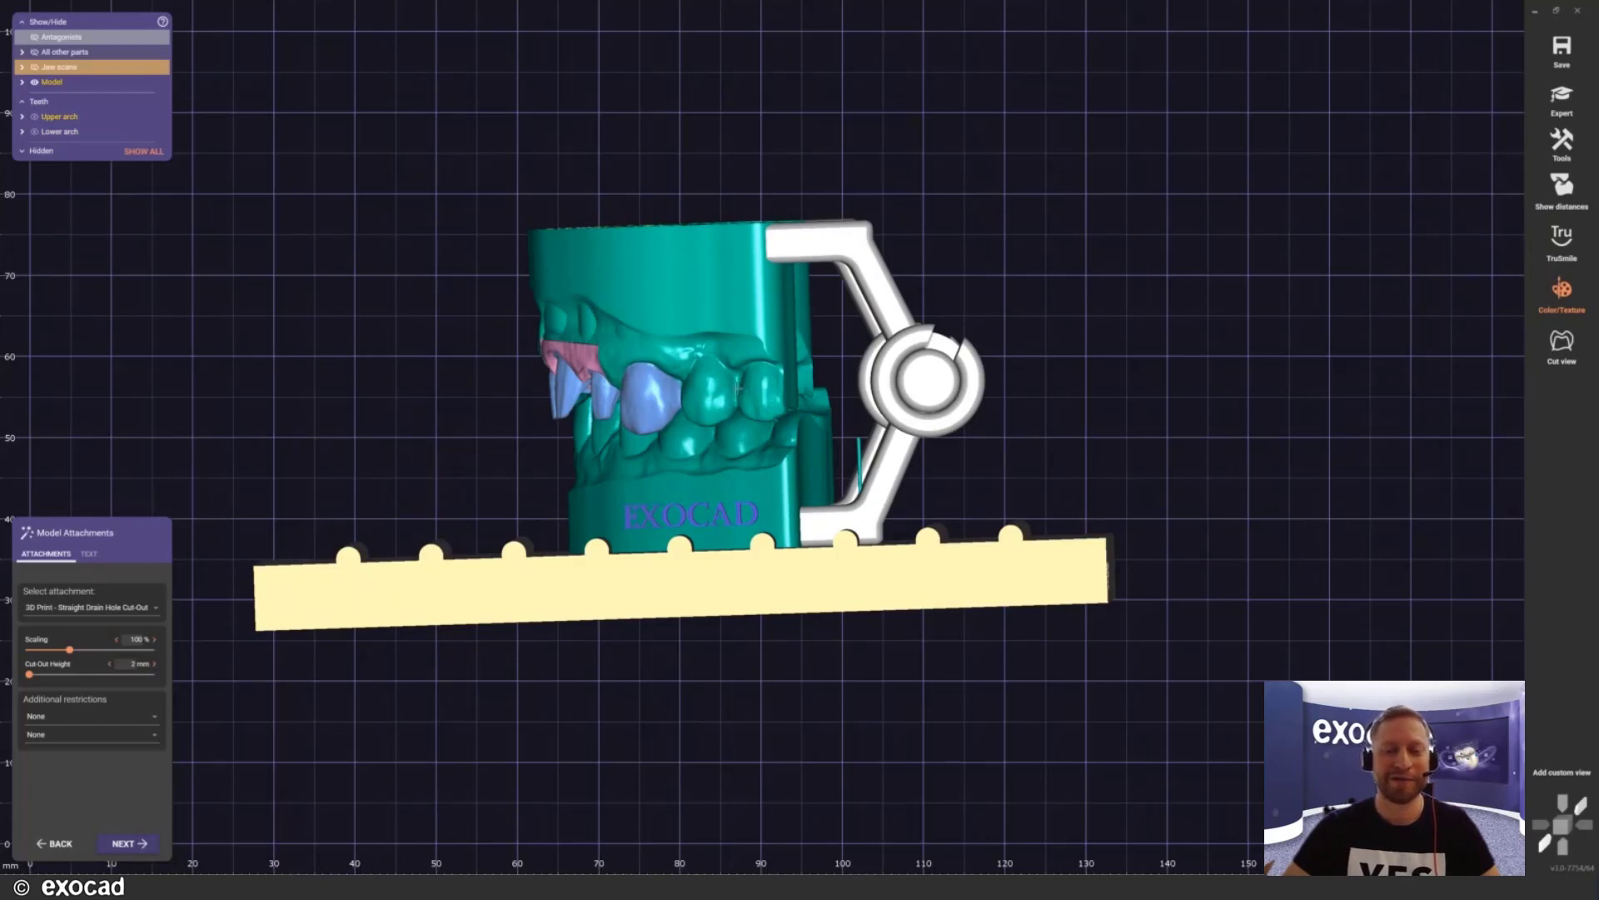
right_click_drag(738, 388, 642, 374)
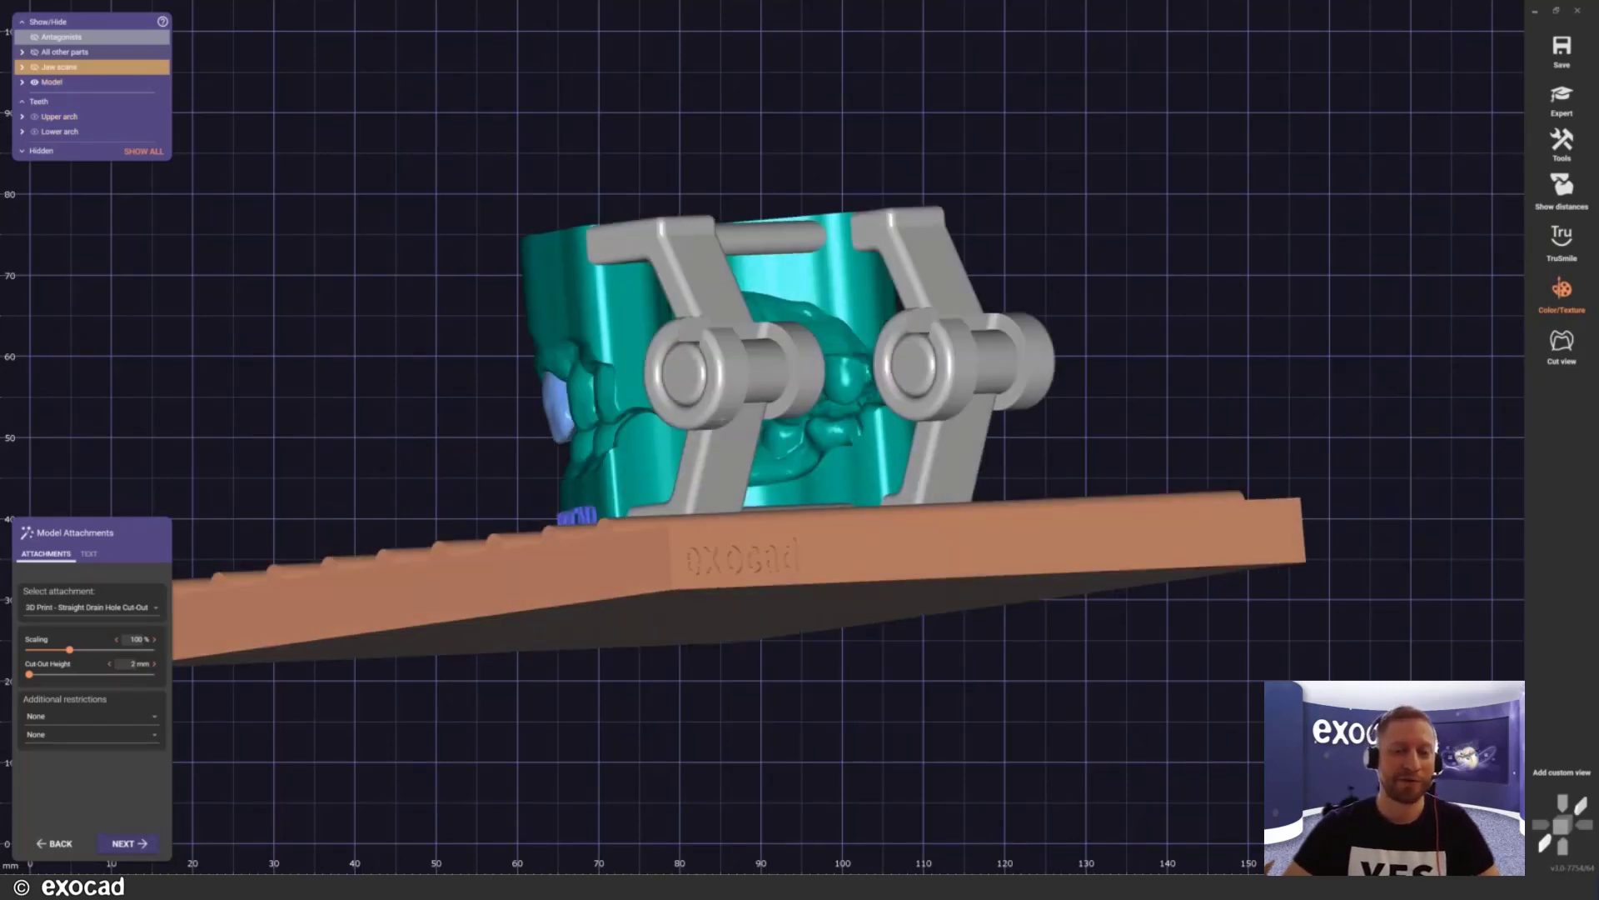
right_click_drag(721, 421, 719, 491)
right_click_drag(719, 418, 707, 395)
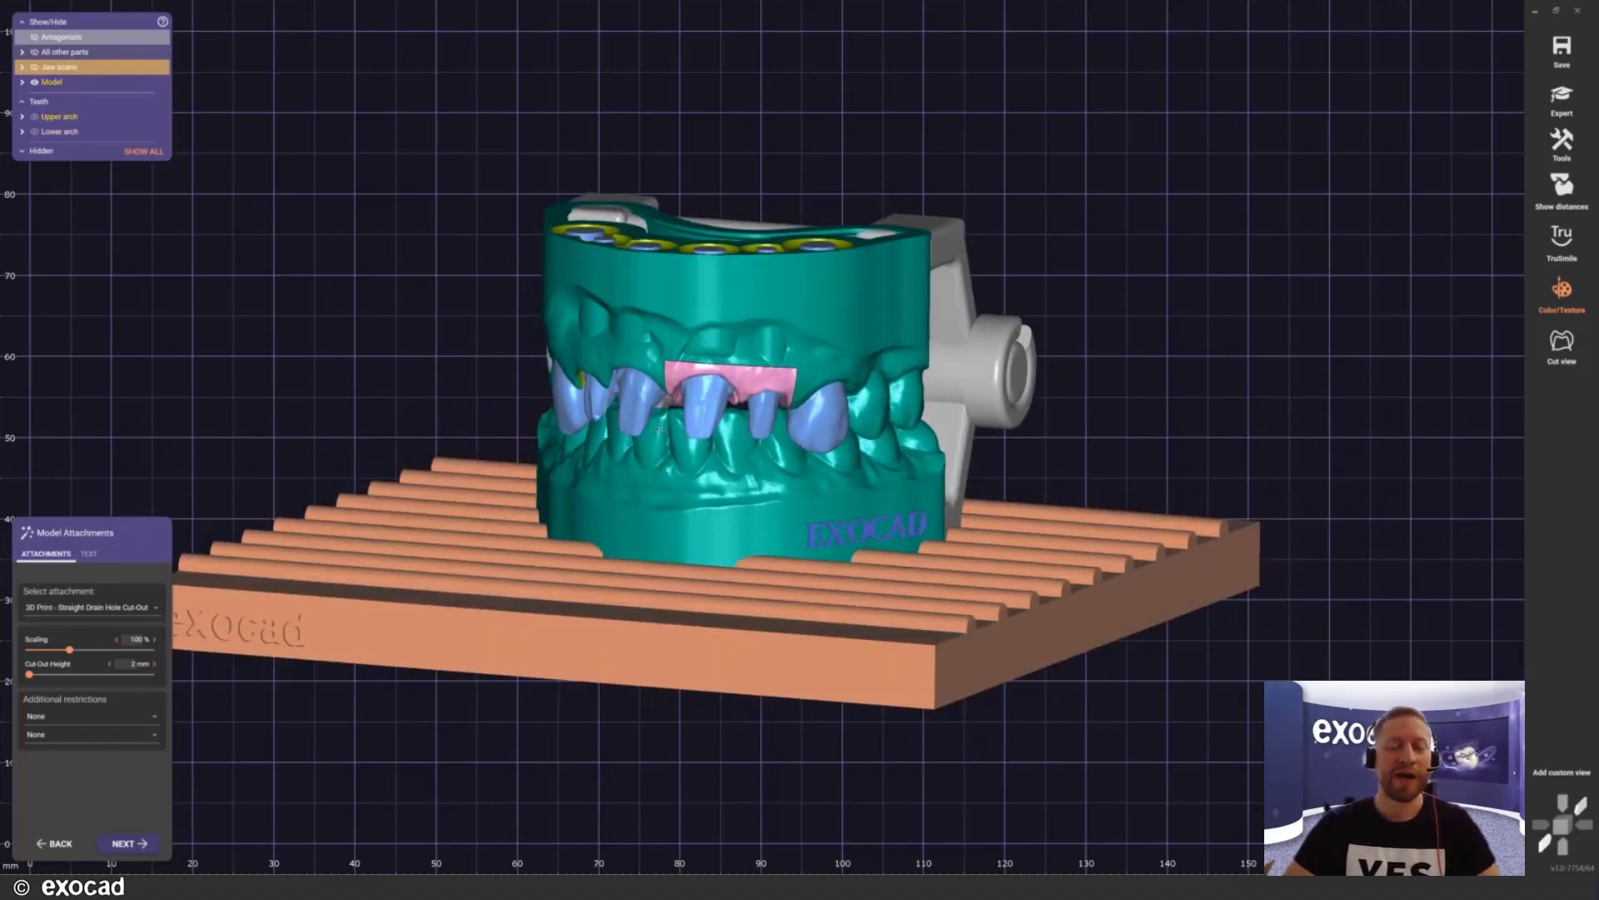
Step: Leave the plate's additional restrictions at None and apply the attachments and text to complete the models
left_click(148, 721)
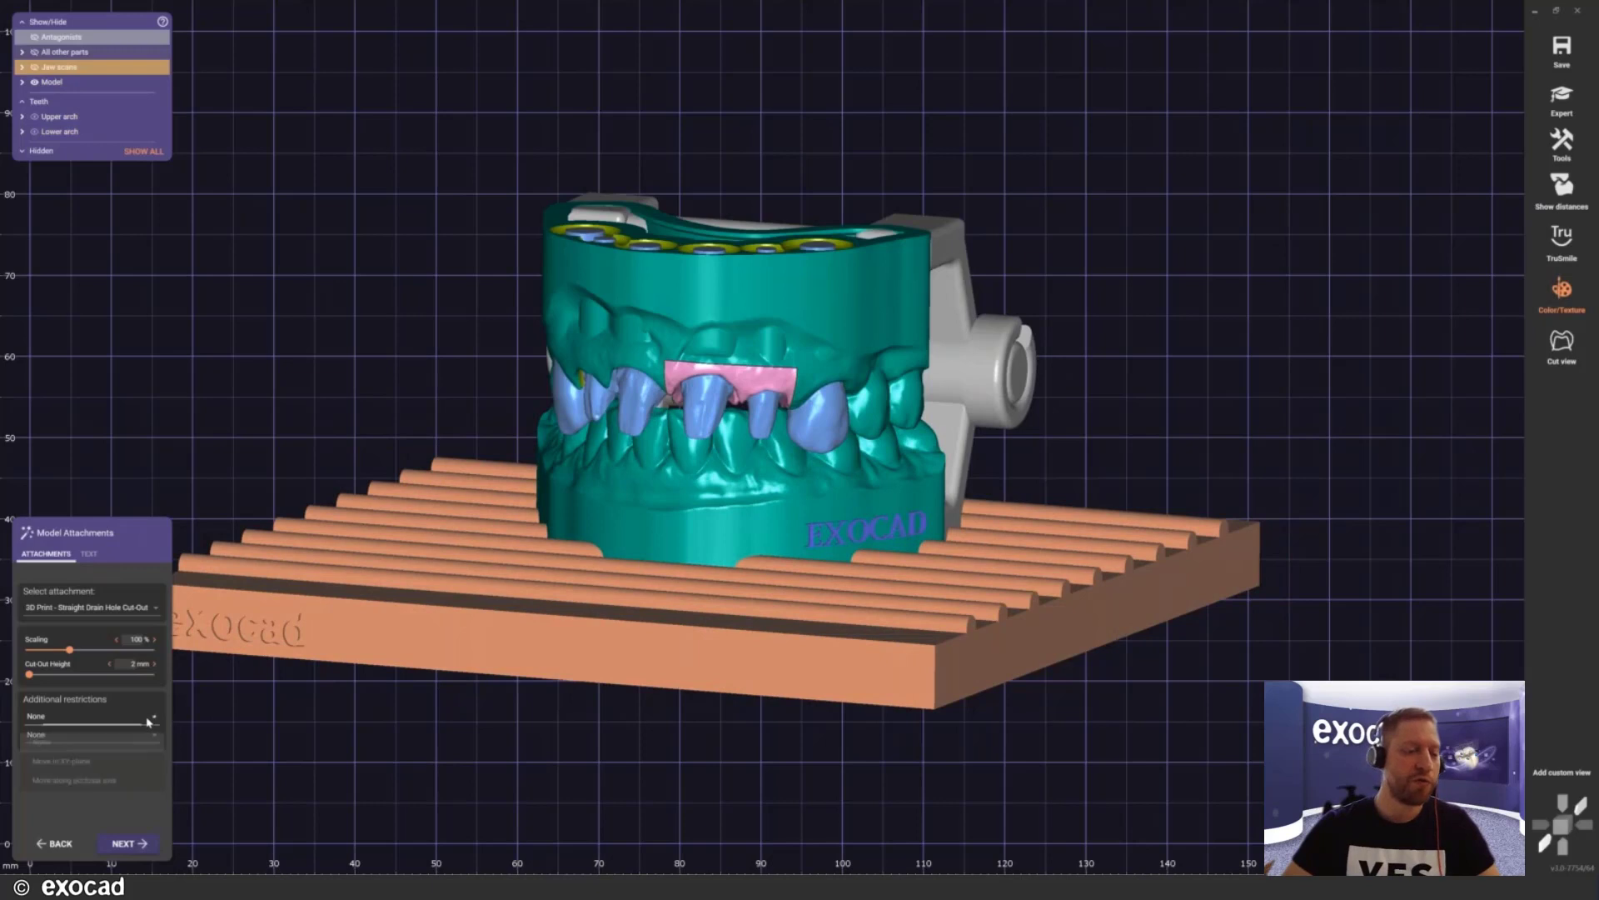
left_click(148, 721)
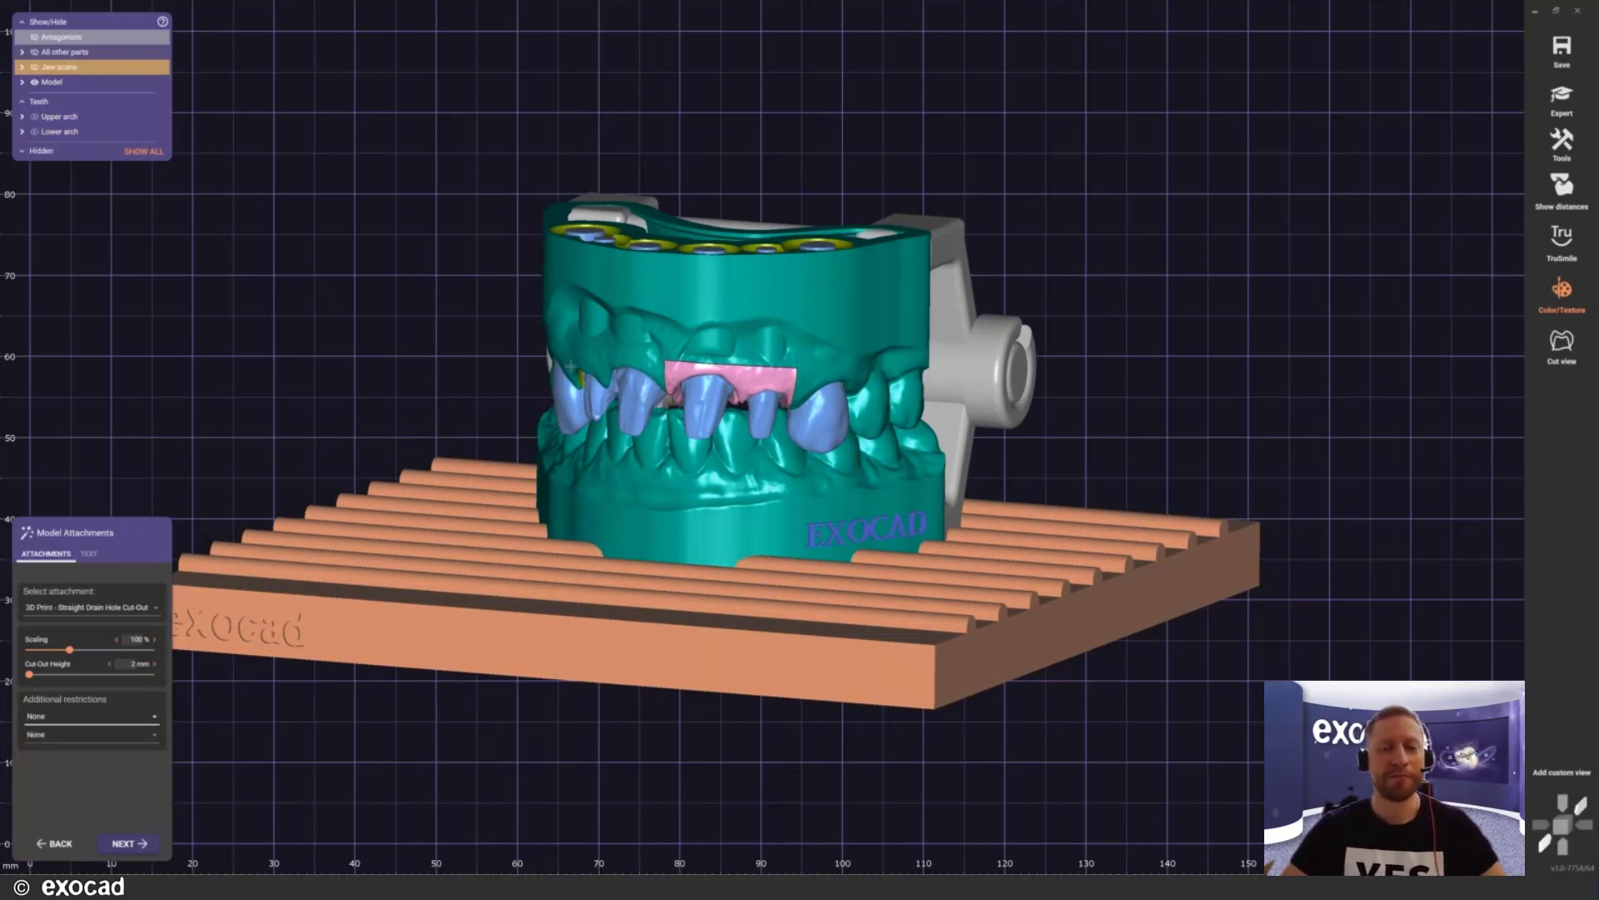
right_click_drag(698, 354, 707, 292)
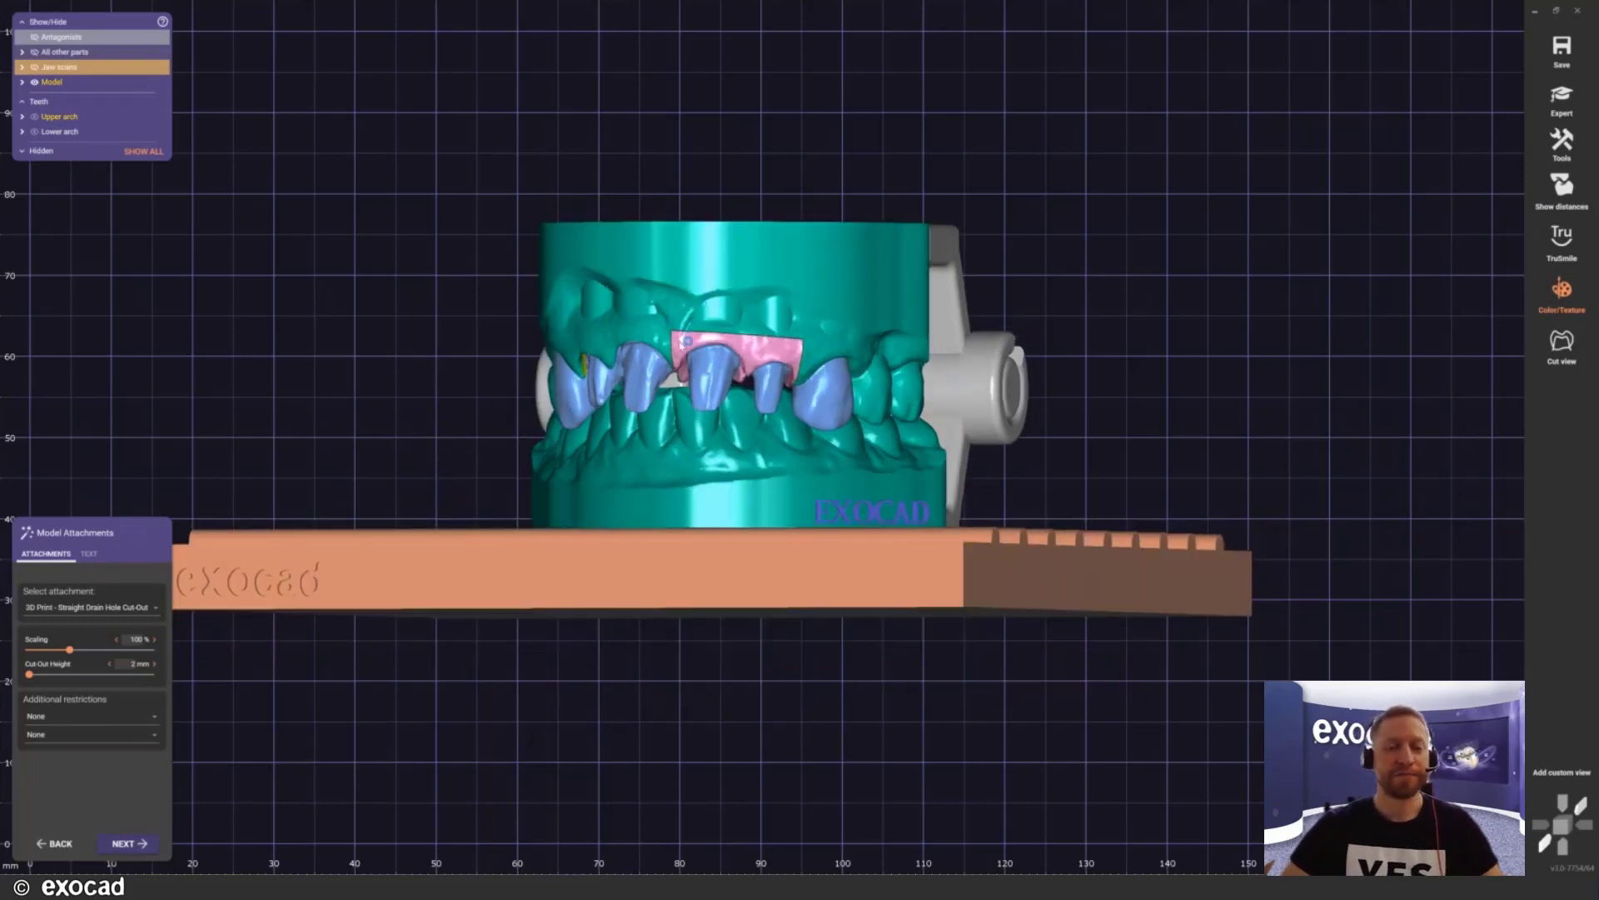
left_click(686, 340)
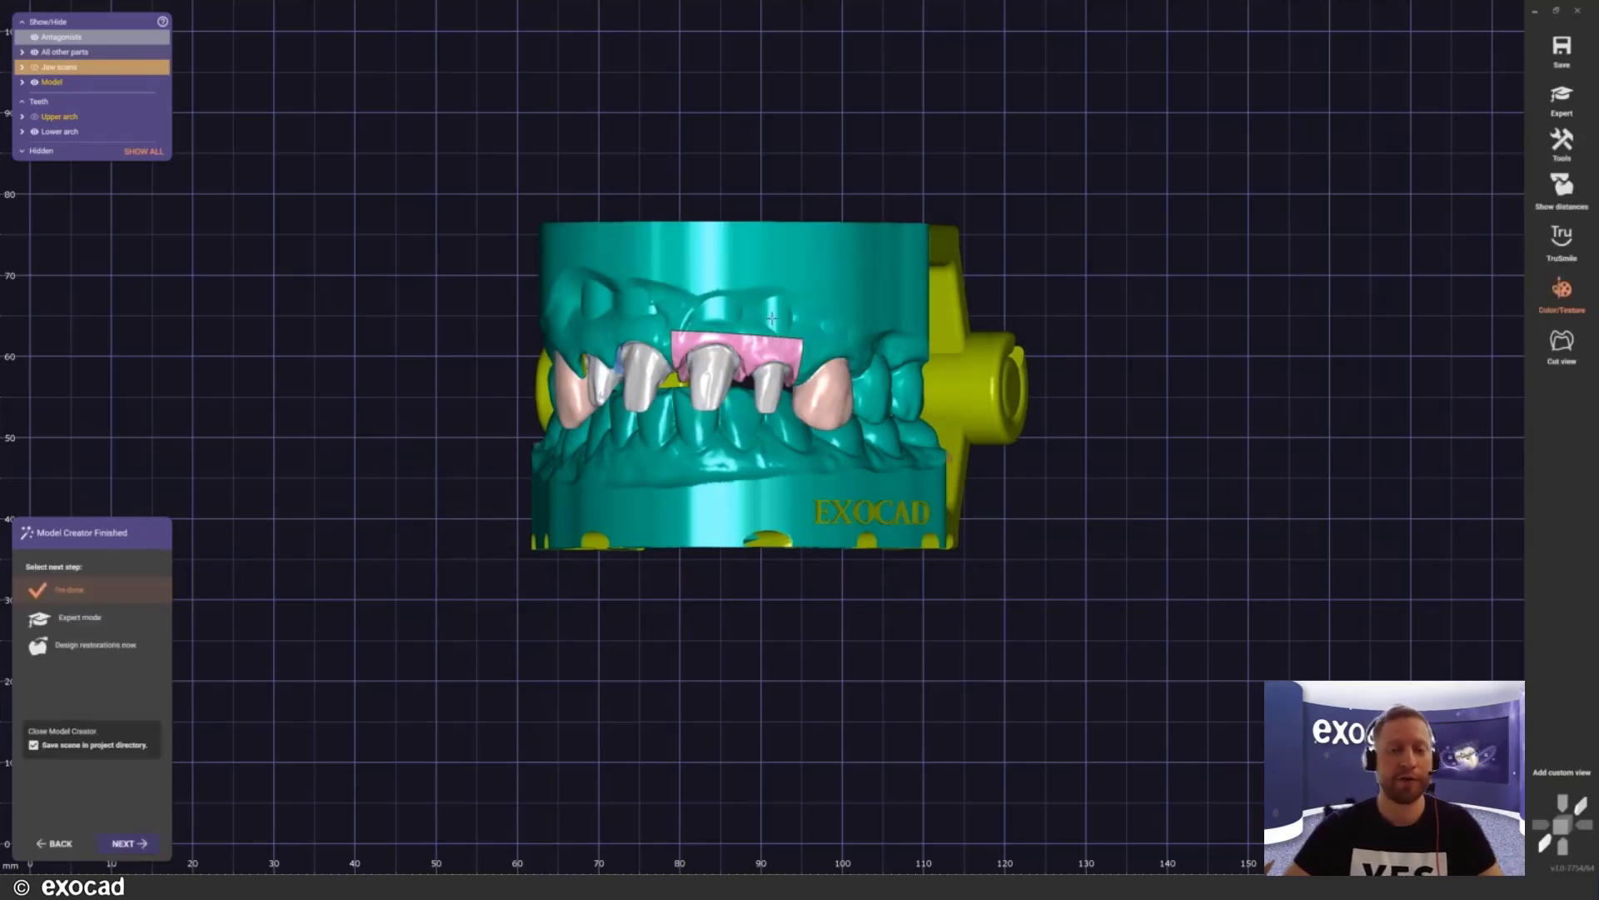
Step: Inspect the finished models from below and from the side, checking the drain channels, the text and the full arch attachment
right_click_drag(773, 318, 768, 317)
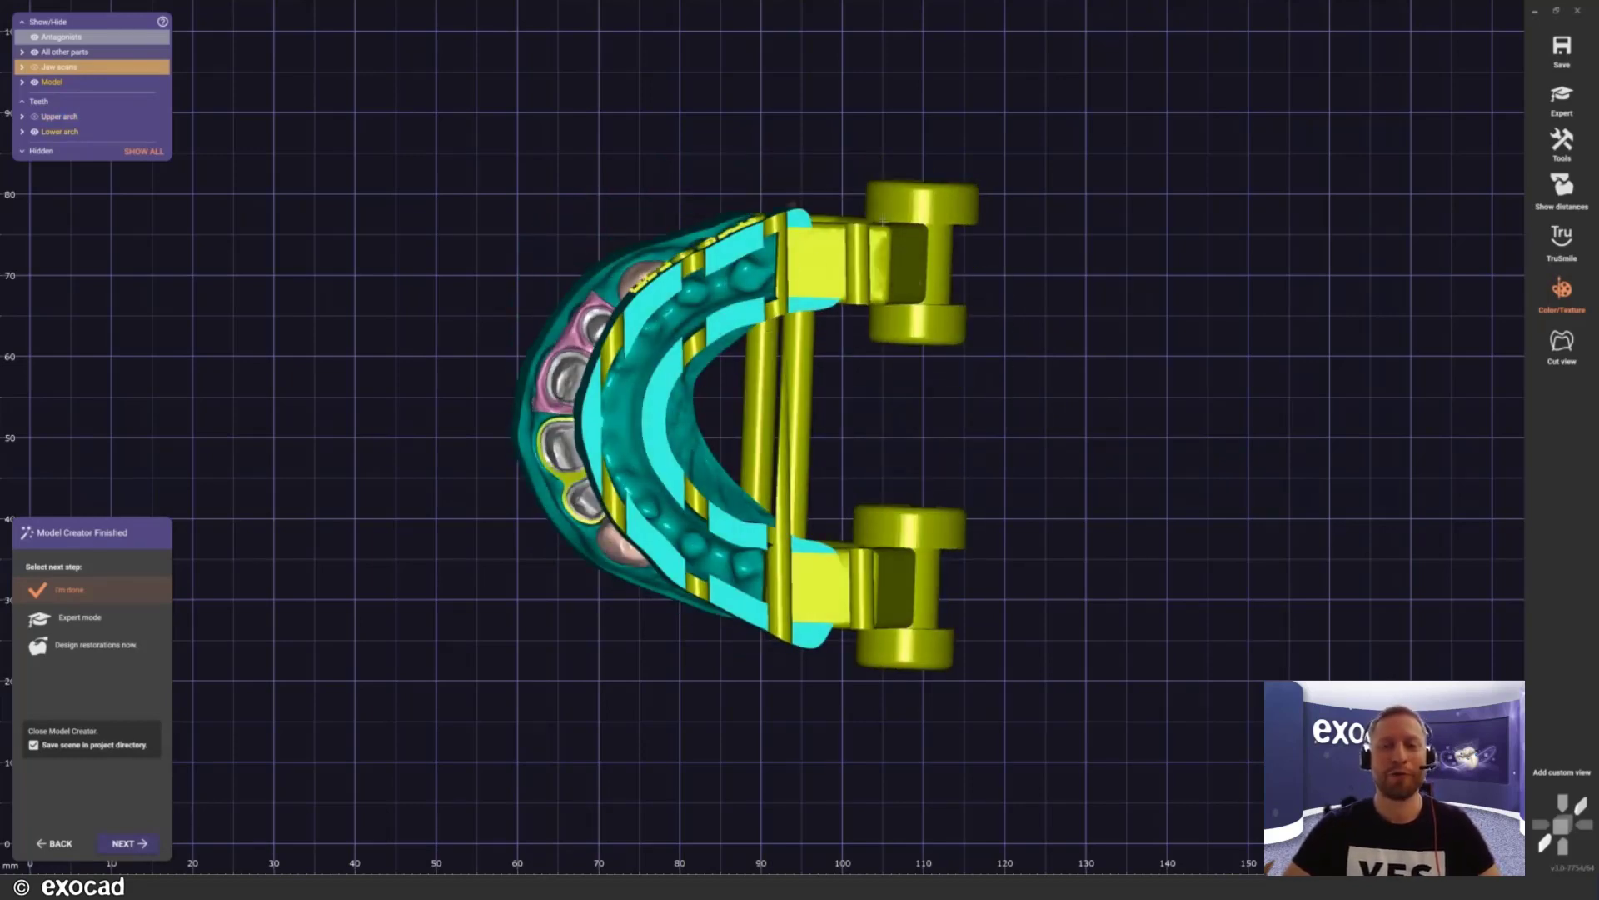
right_click_drag(883, 219, 851, 500)
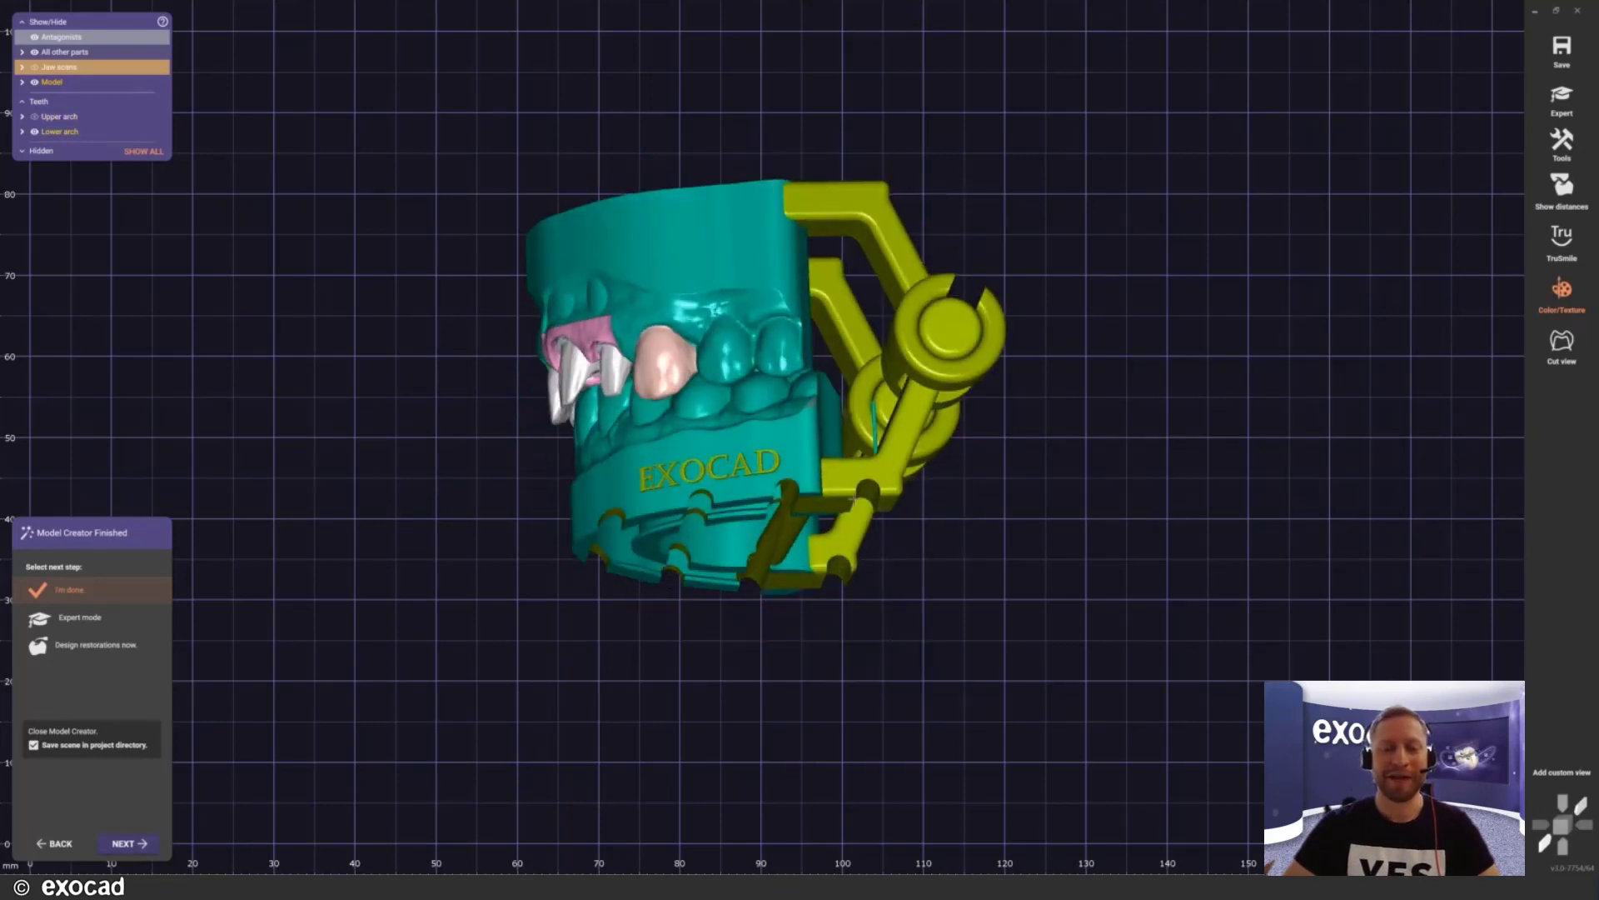
right_click_drag(809, 403, 813, 412)
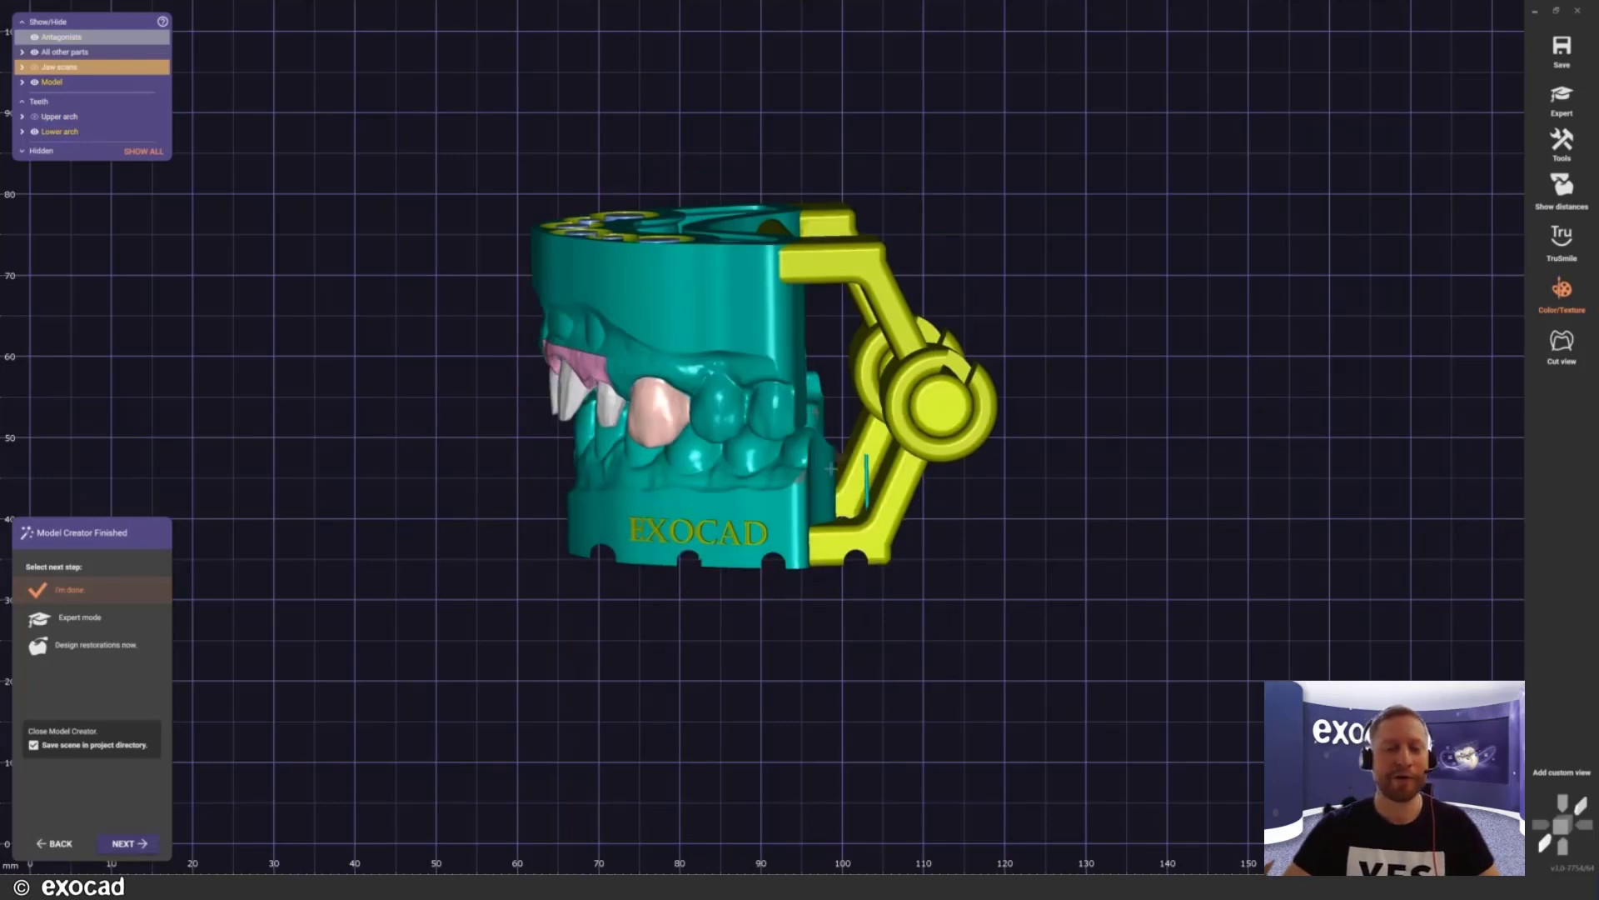
right_click_drag(798, 426, 983, 392)
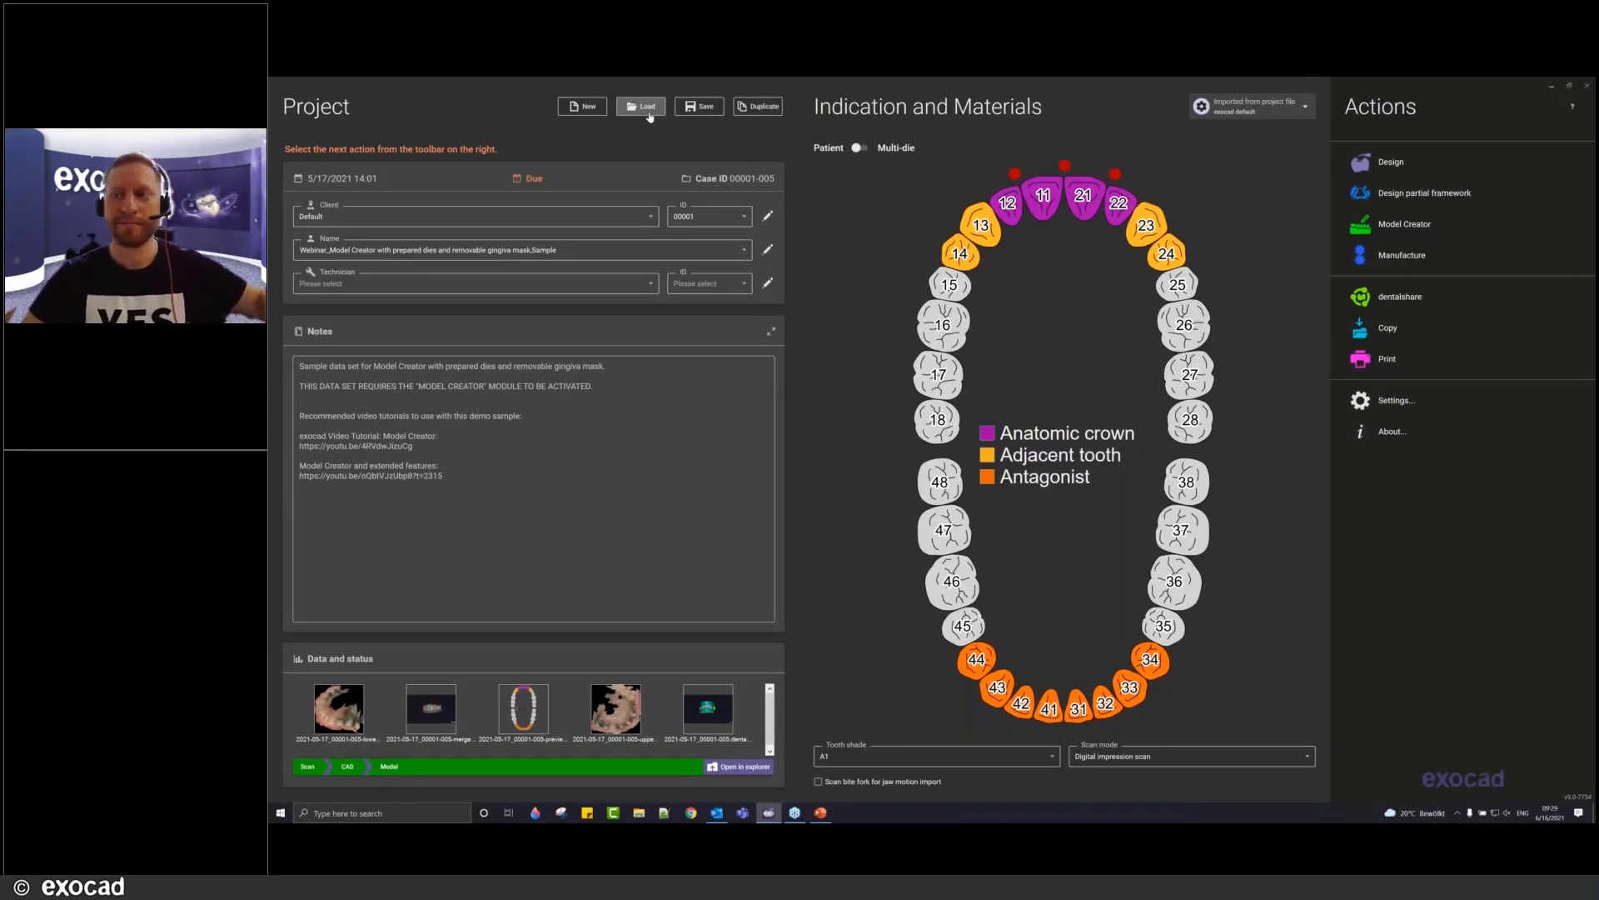
Step: Load the project "Webinar_Model Creator with lab analogues and removable gingiva masks" and open its saved scene file in Model Creator
left_click(647, 110)
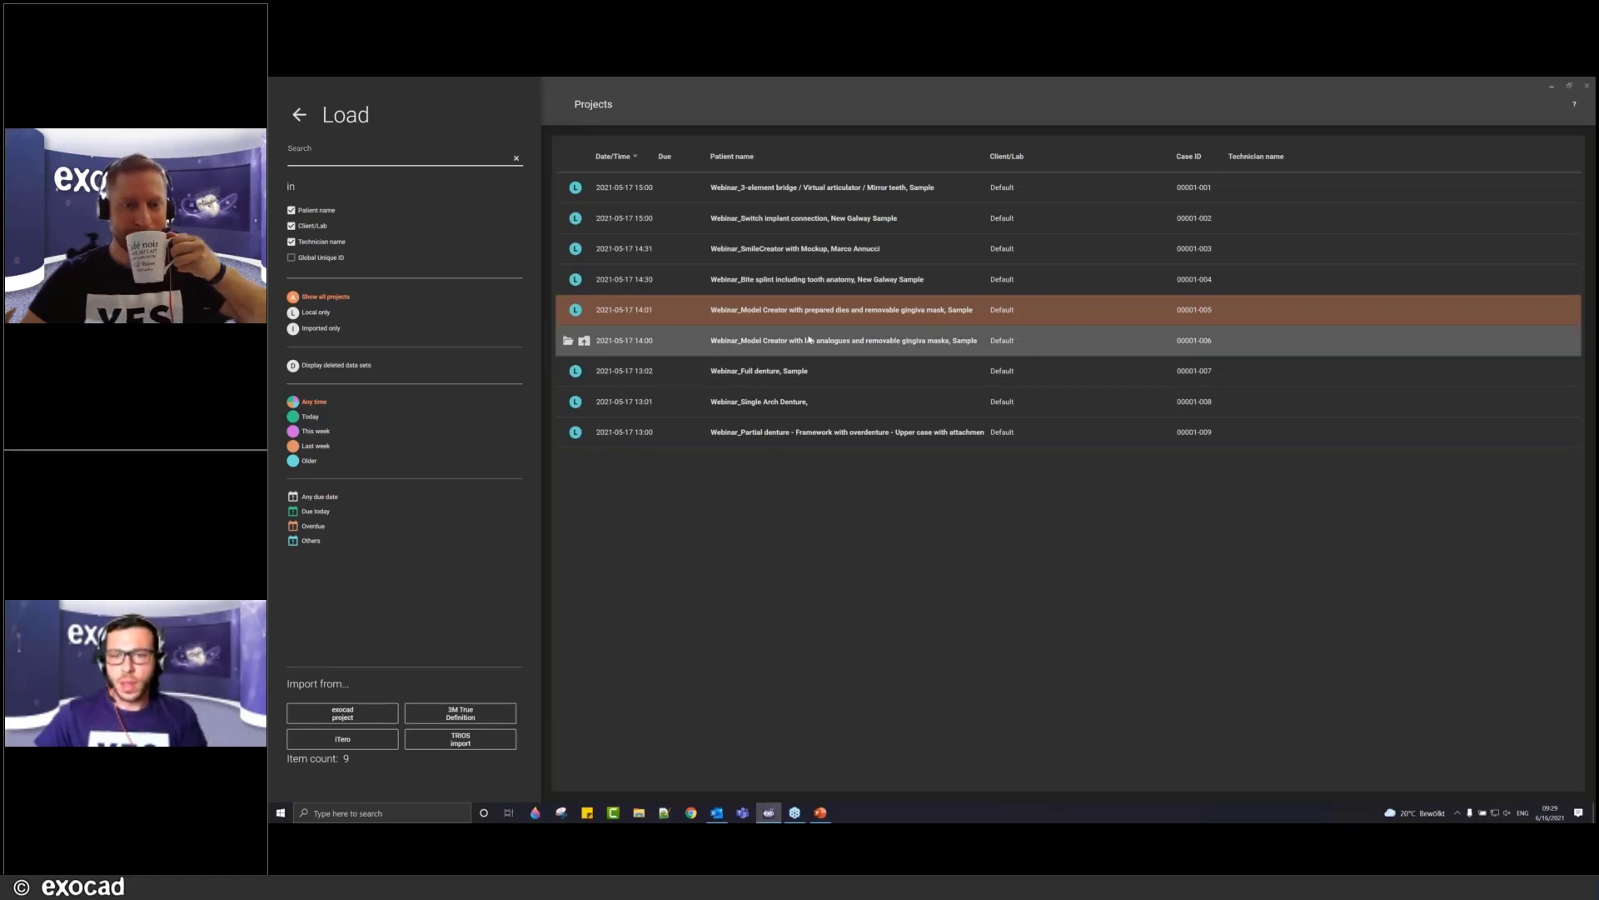
left_click(808, 340)
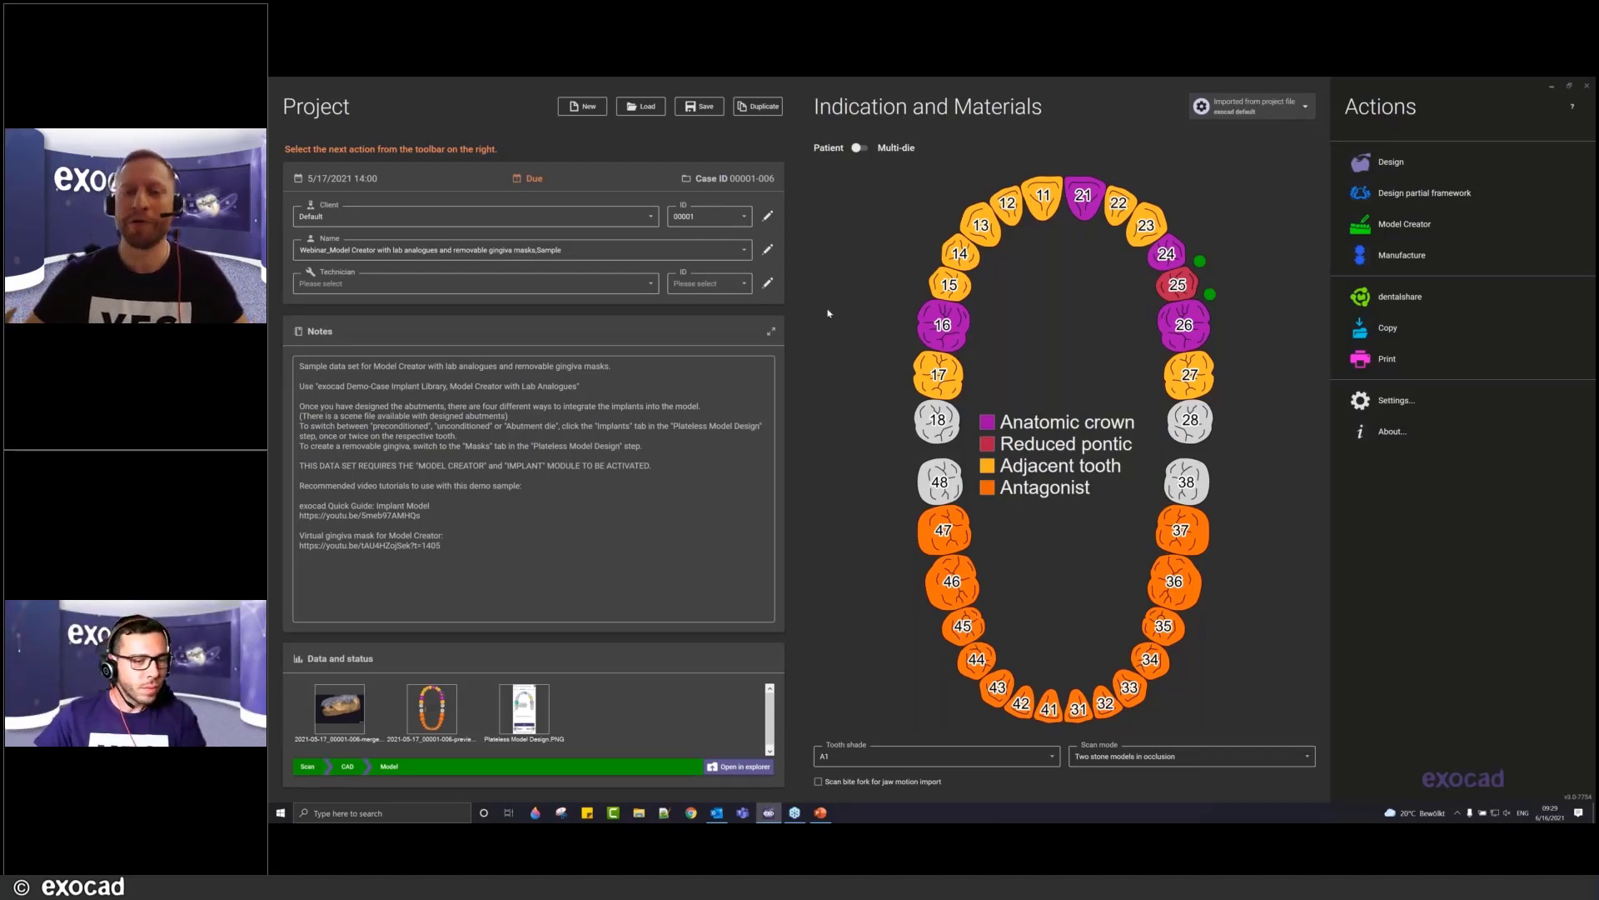
left_click(1411, 231)
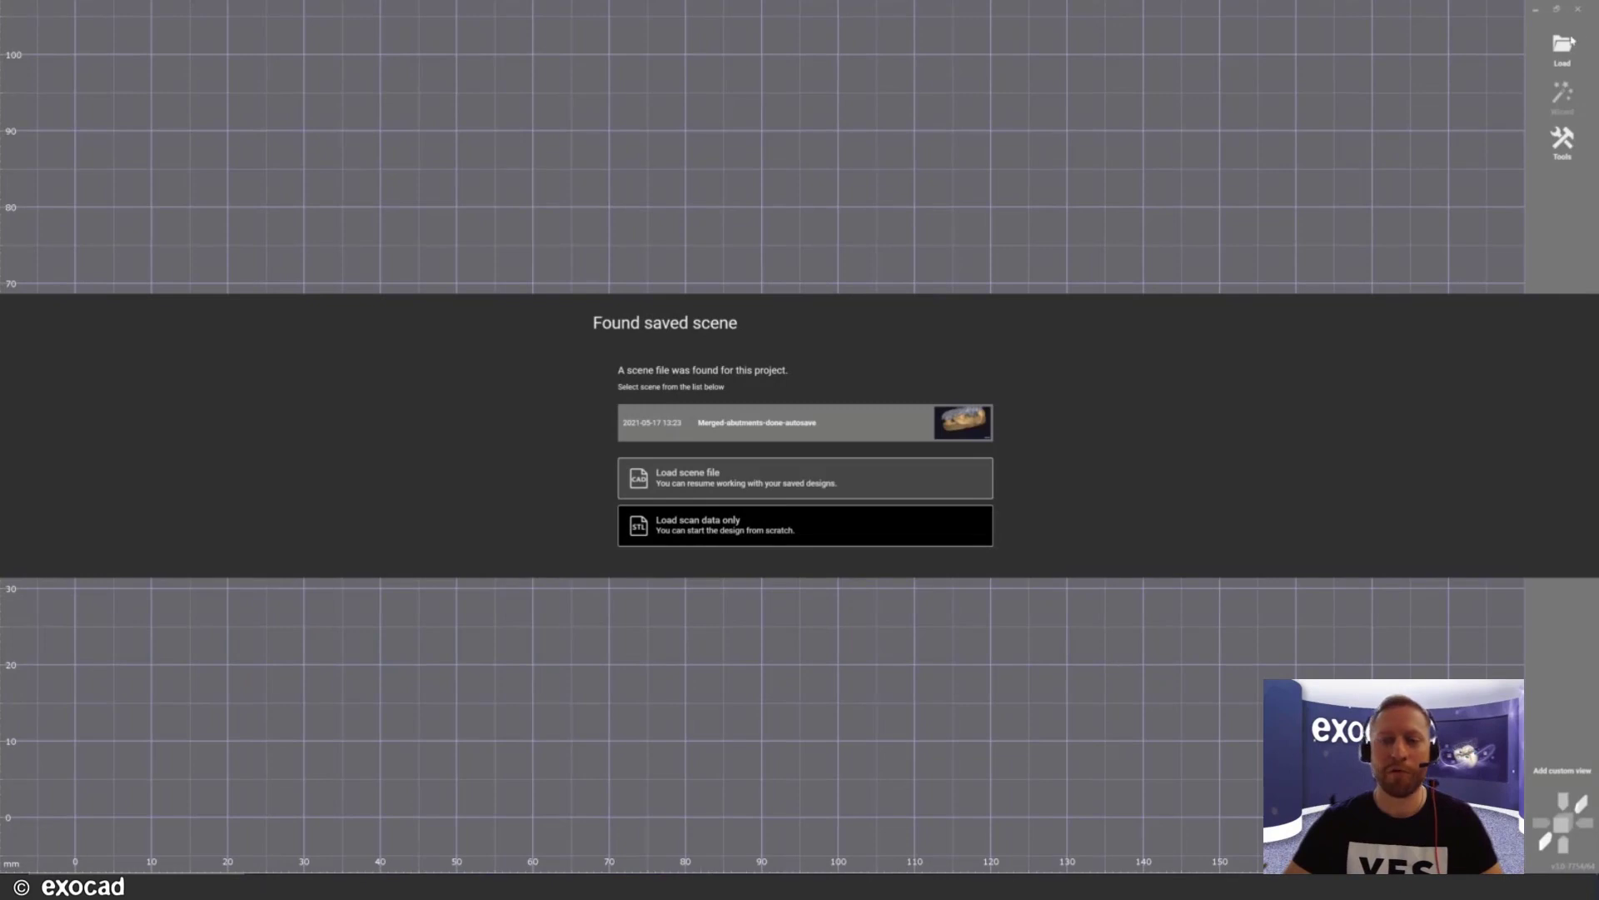
left_click(713, 485)
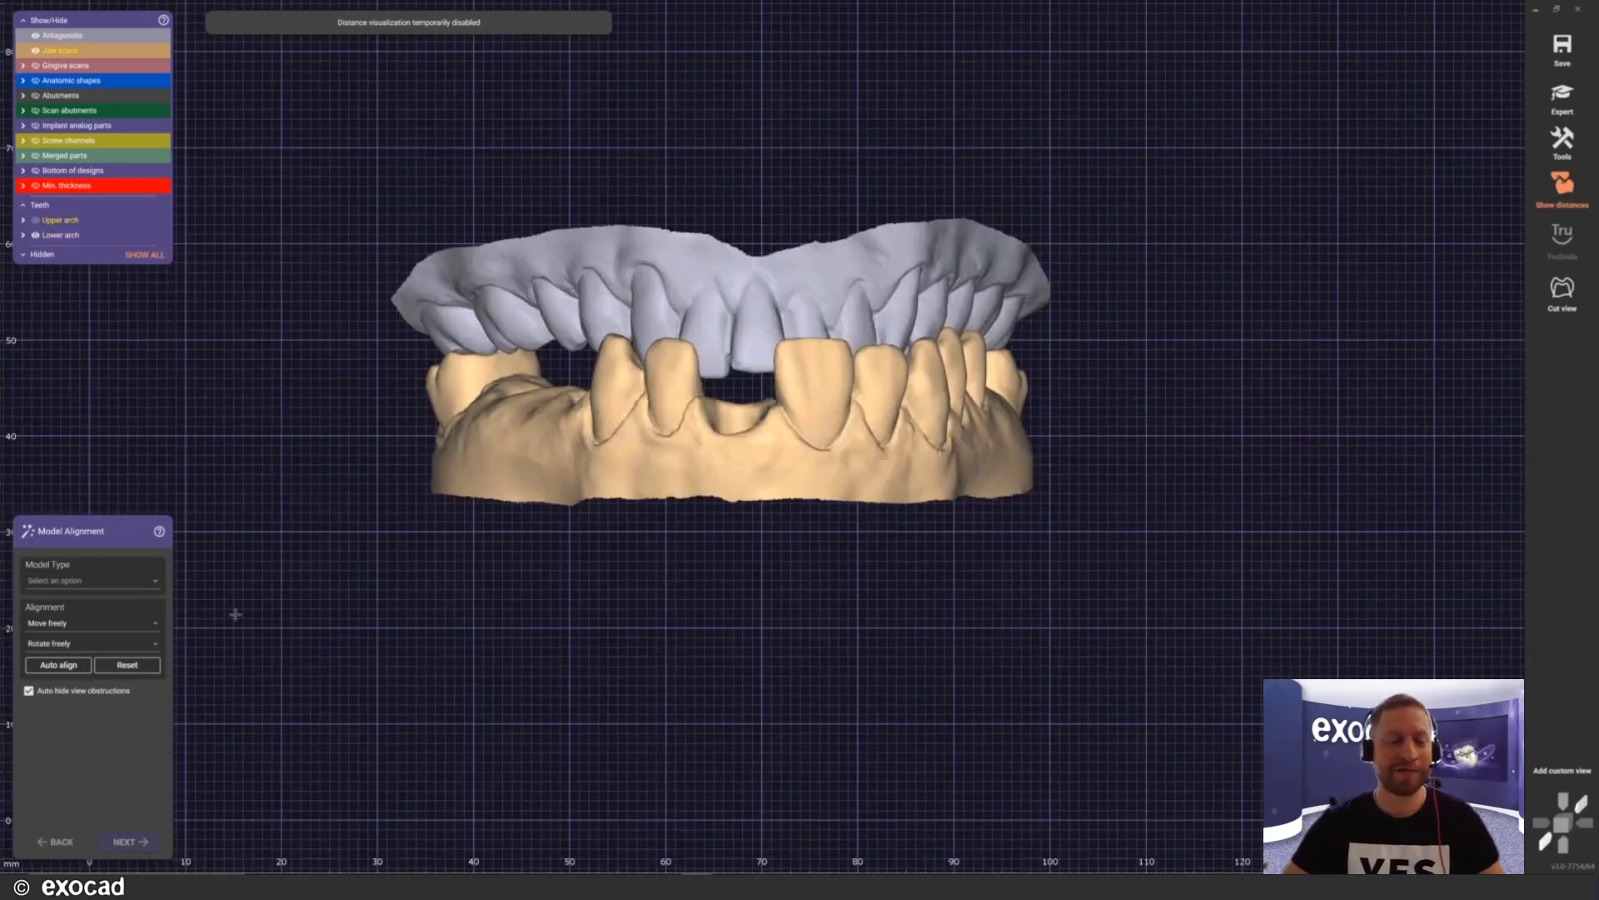
Step: Set the model type to Plateless model (cutout dies) and the model height to 50 mm
left_click(137, 588)
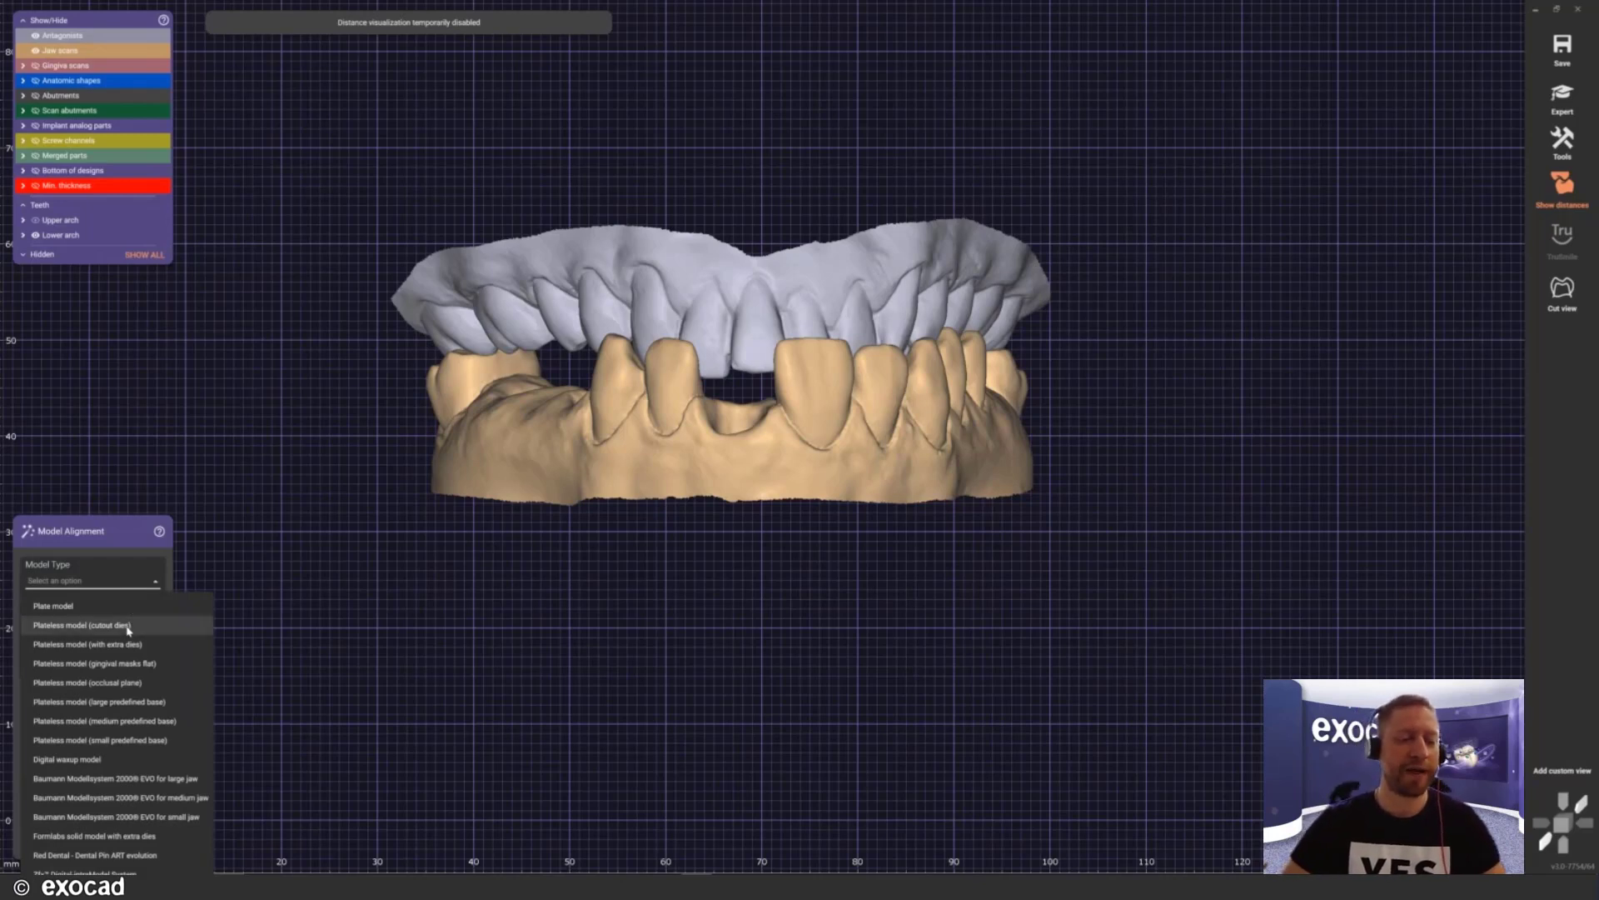
left_click(81, 625)
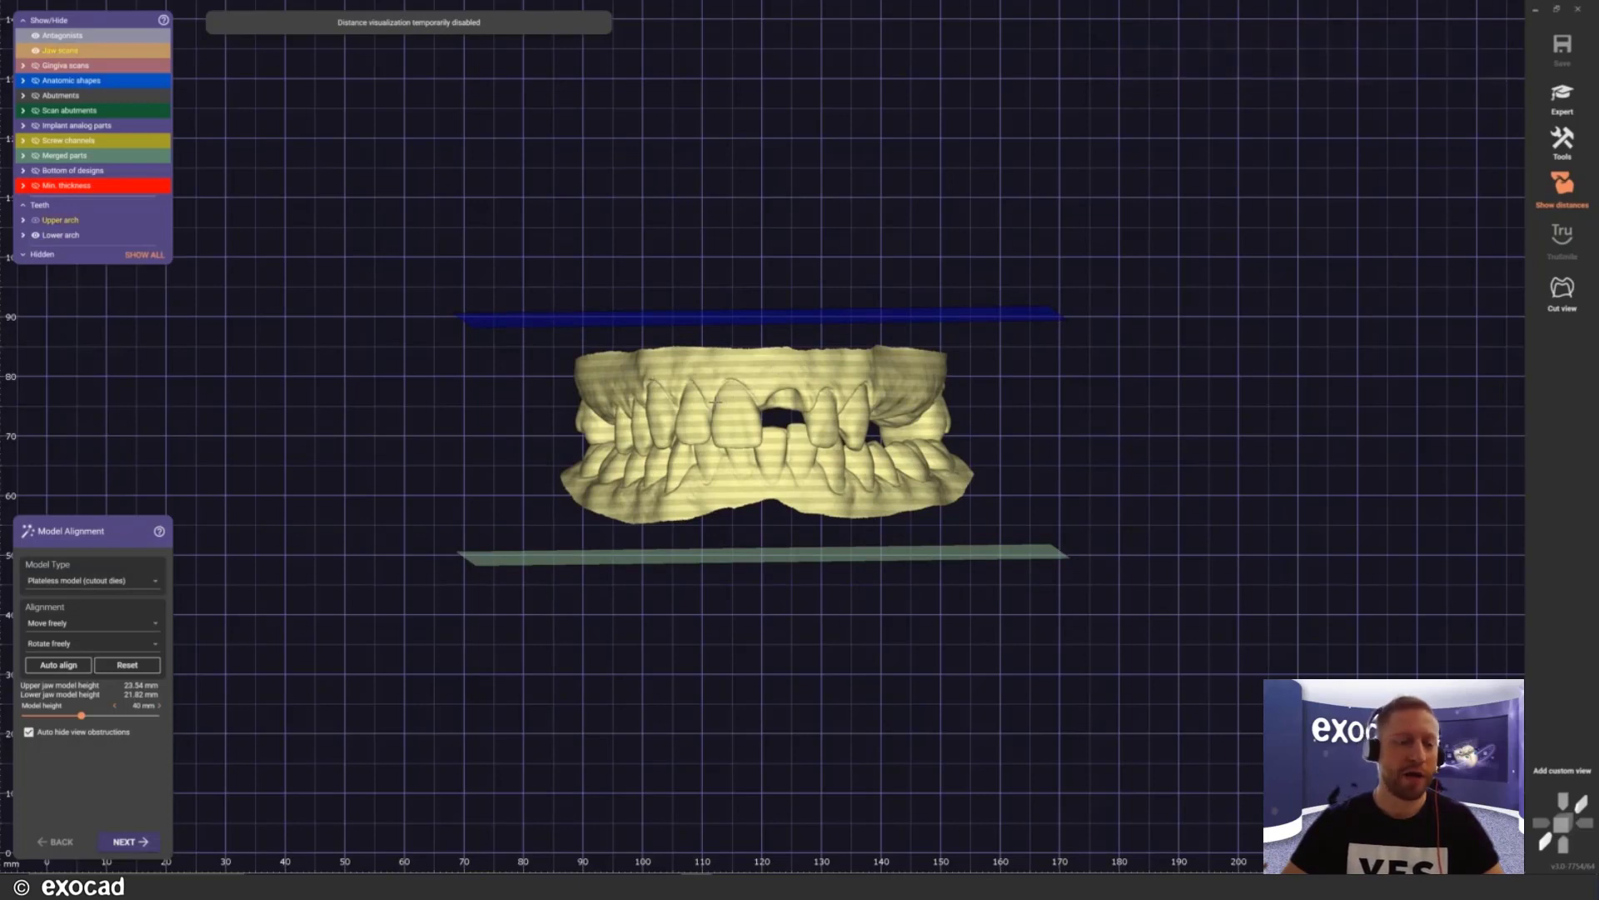
left_click(123, 705)
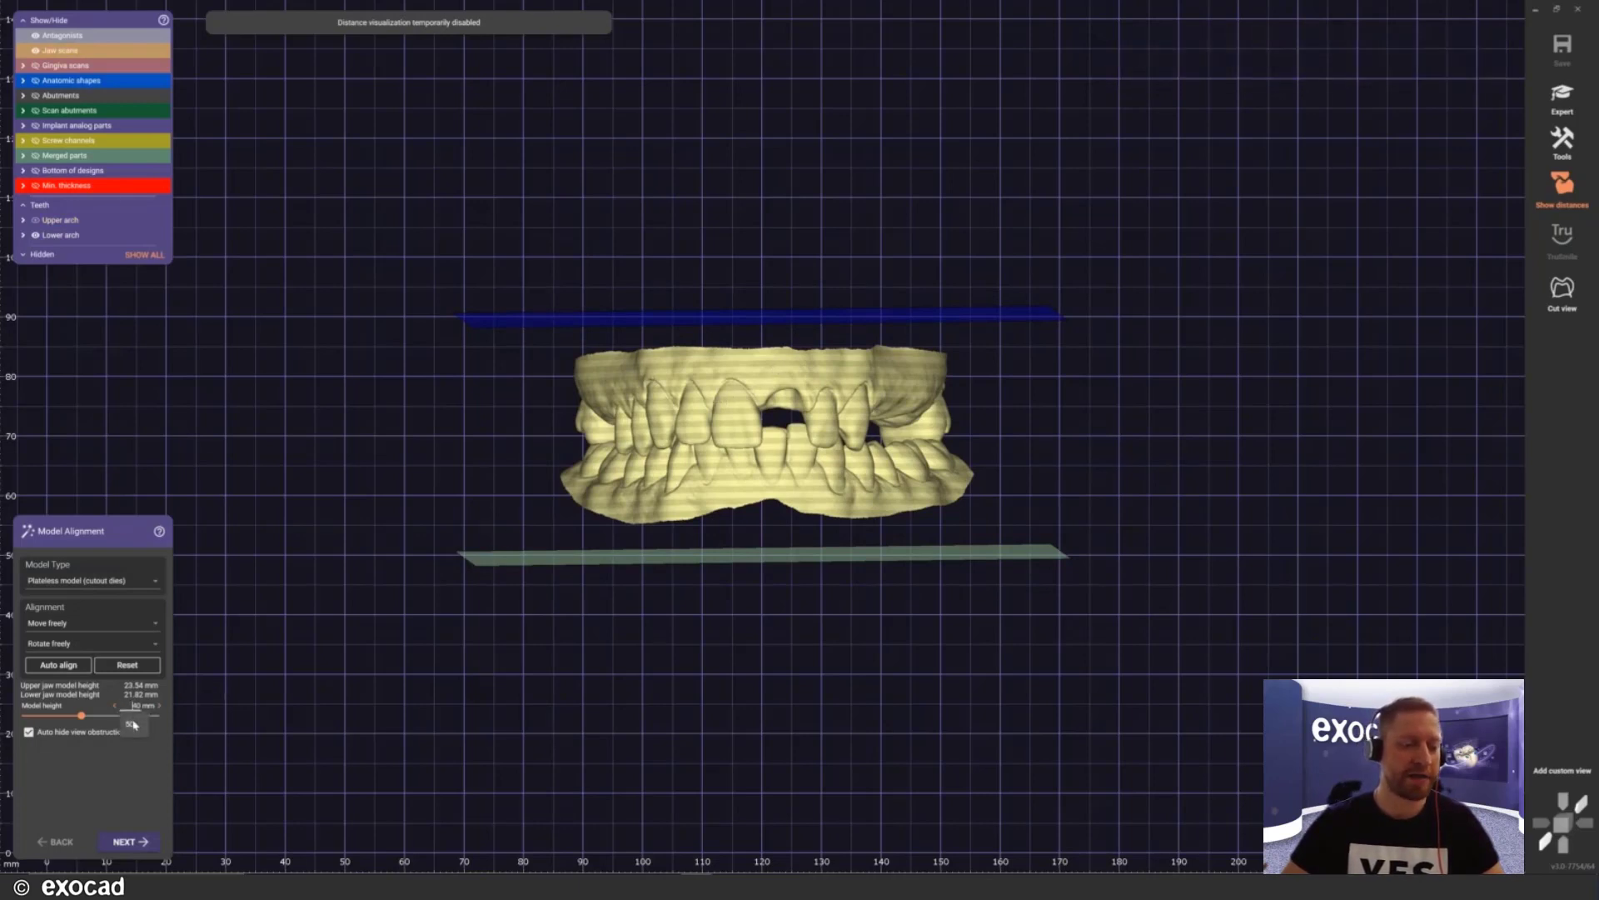
left_click(130, 721)
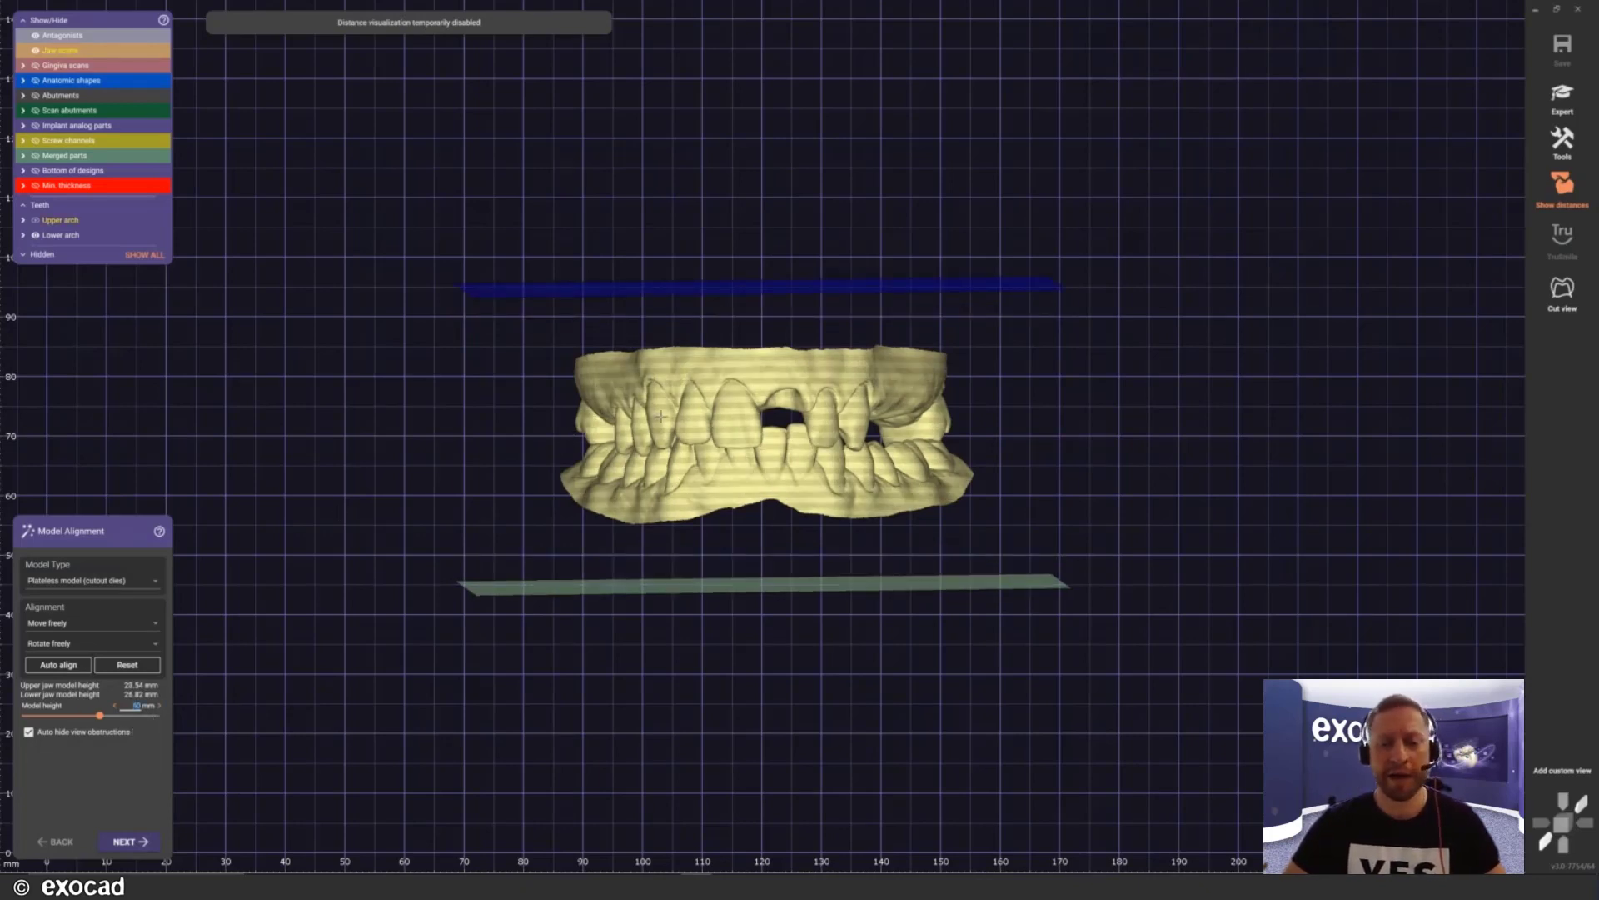
Step: Move the jaw scans down between the two base planes and continue to the selection of detachable tooth dies
mouse_move(693, 412)
left_mouse_down()
mouse_move(678, 436)
mouse_move(692, 436)
left_mouse_up()
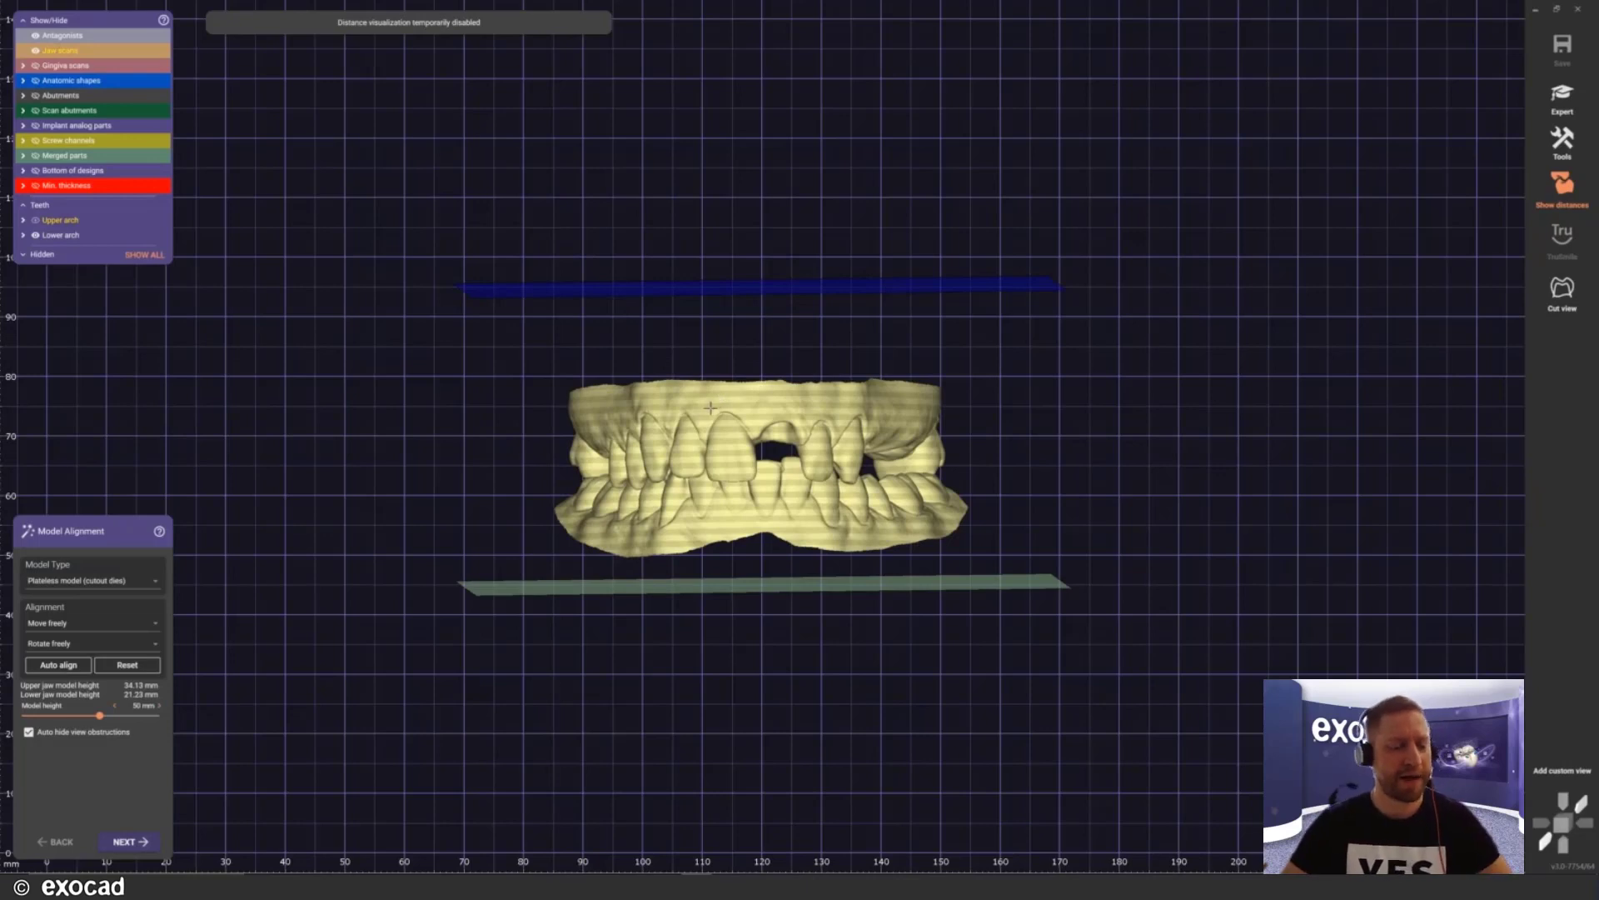
left_click(130, 841)
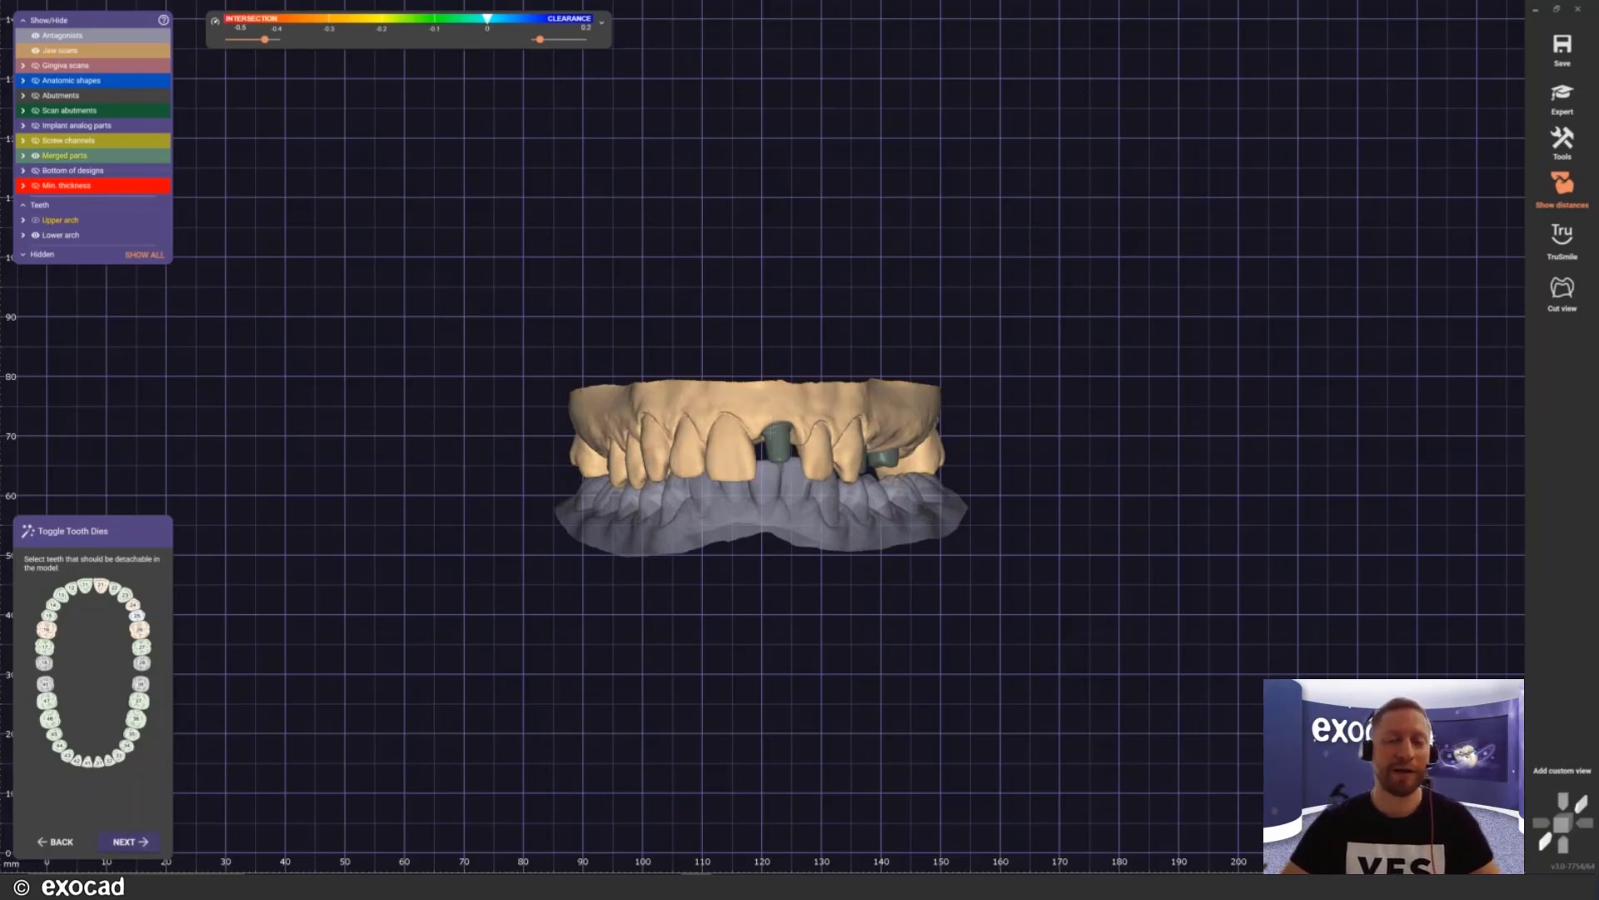
scroll(768, 439, "up", 2)
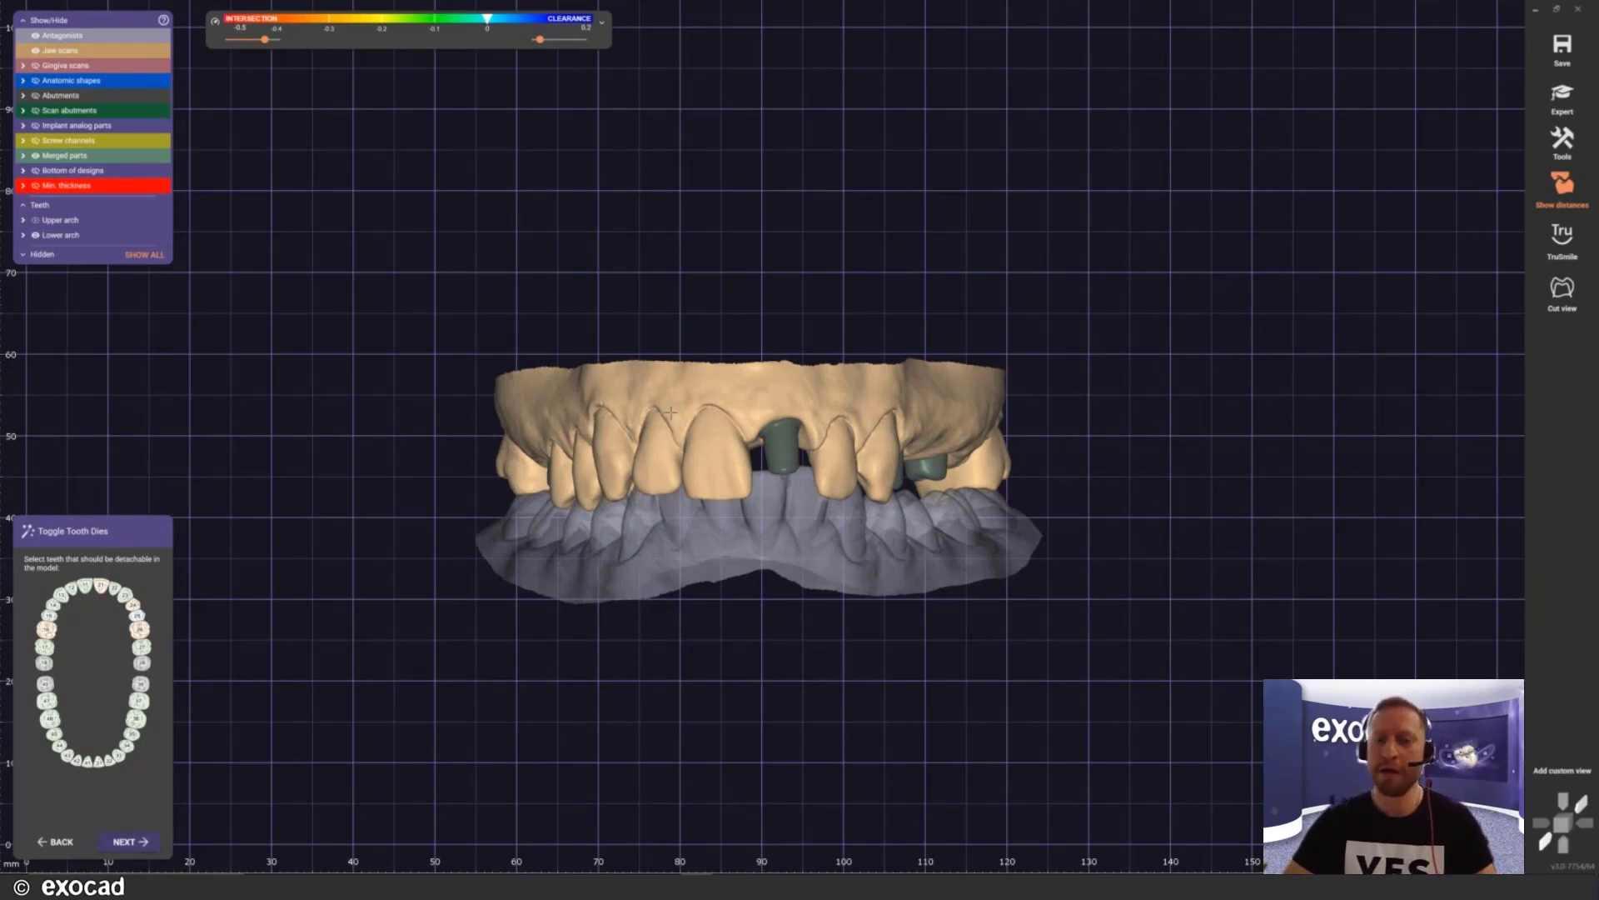
Step: Continue past the tooth die selection without making any teeth detachable and start the model analogue calculation
right_click_drag(715, 423, 625, 461)
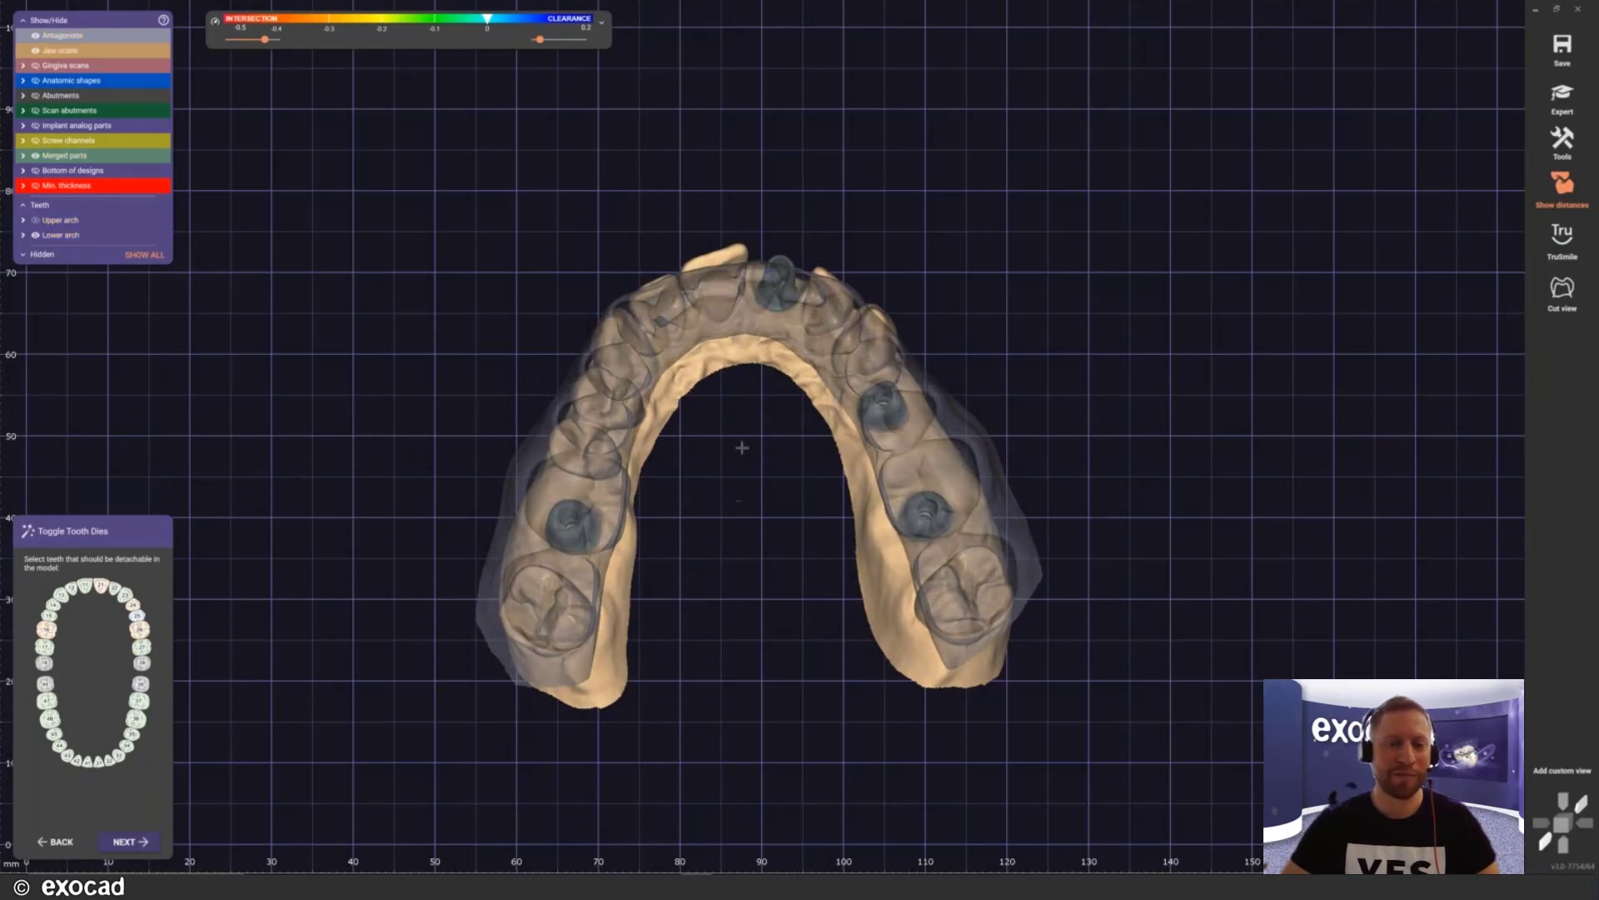
right_click_drag(744, 456, 744, 455)
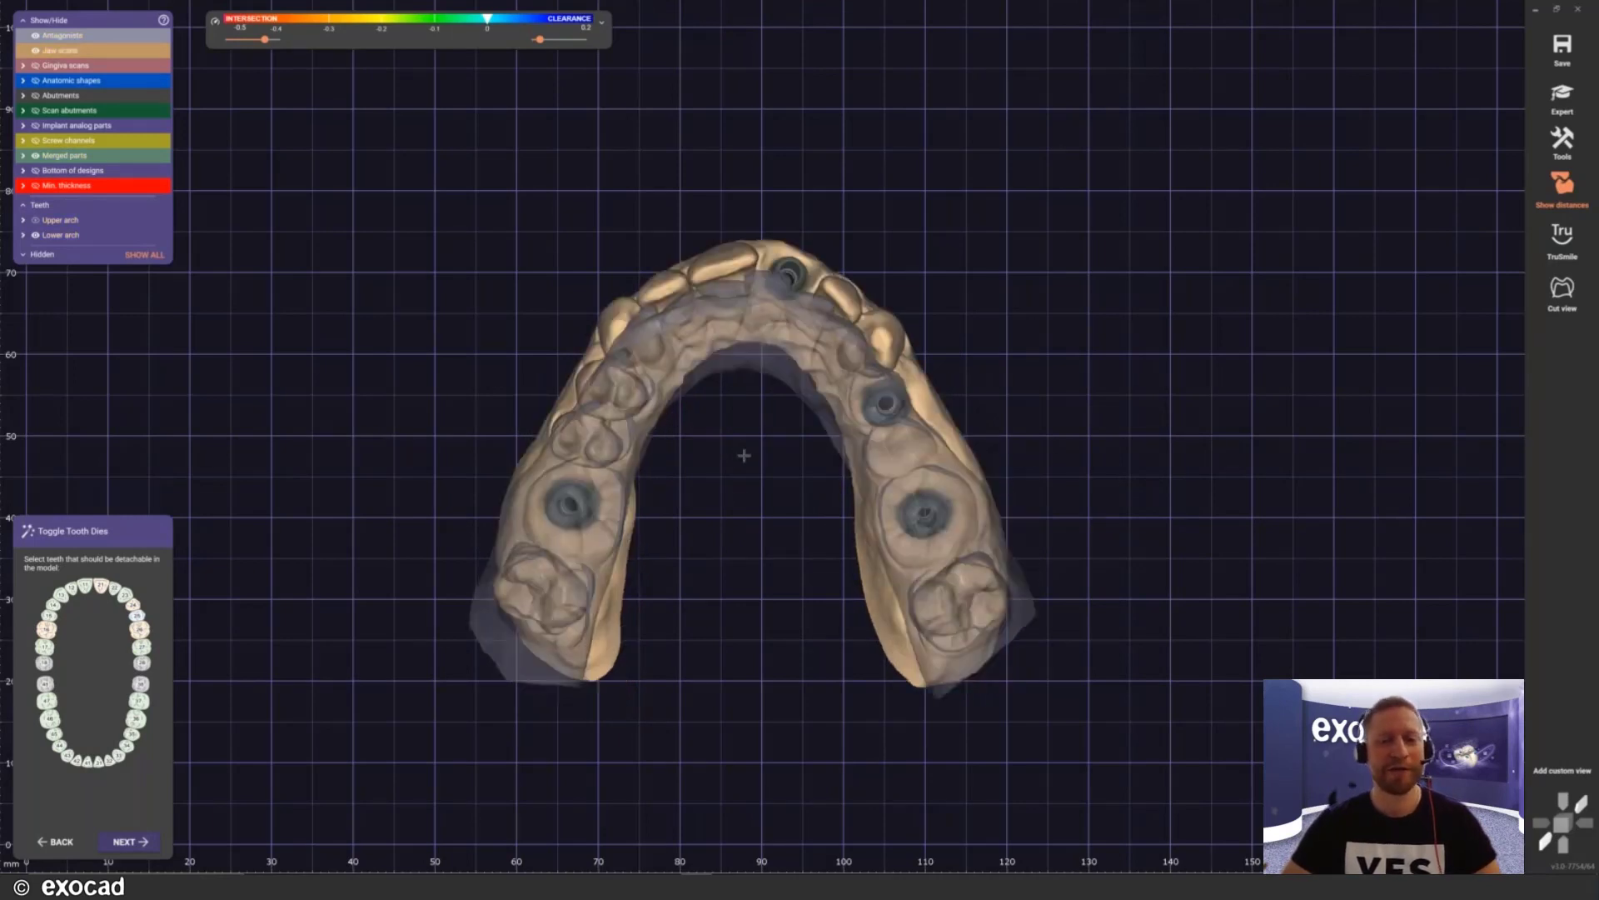
key("Return")
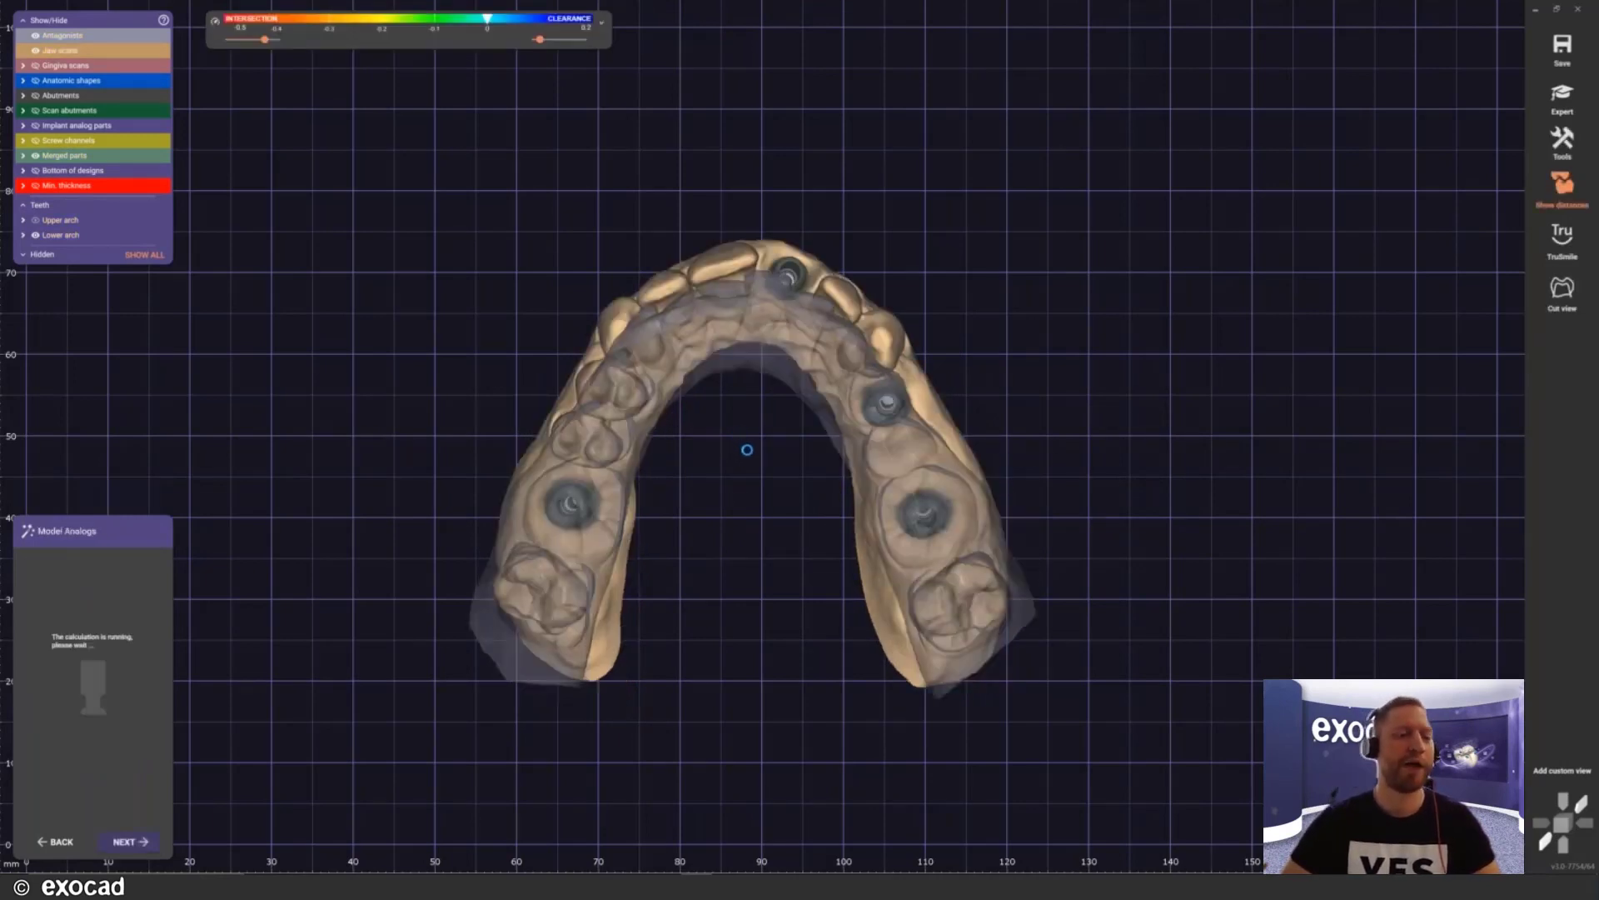
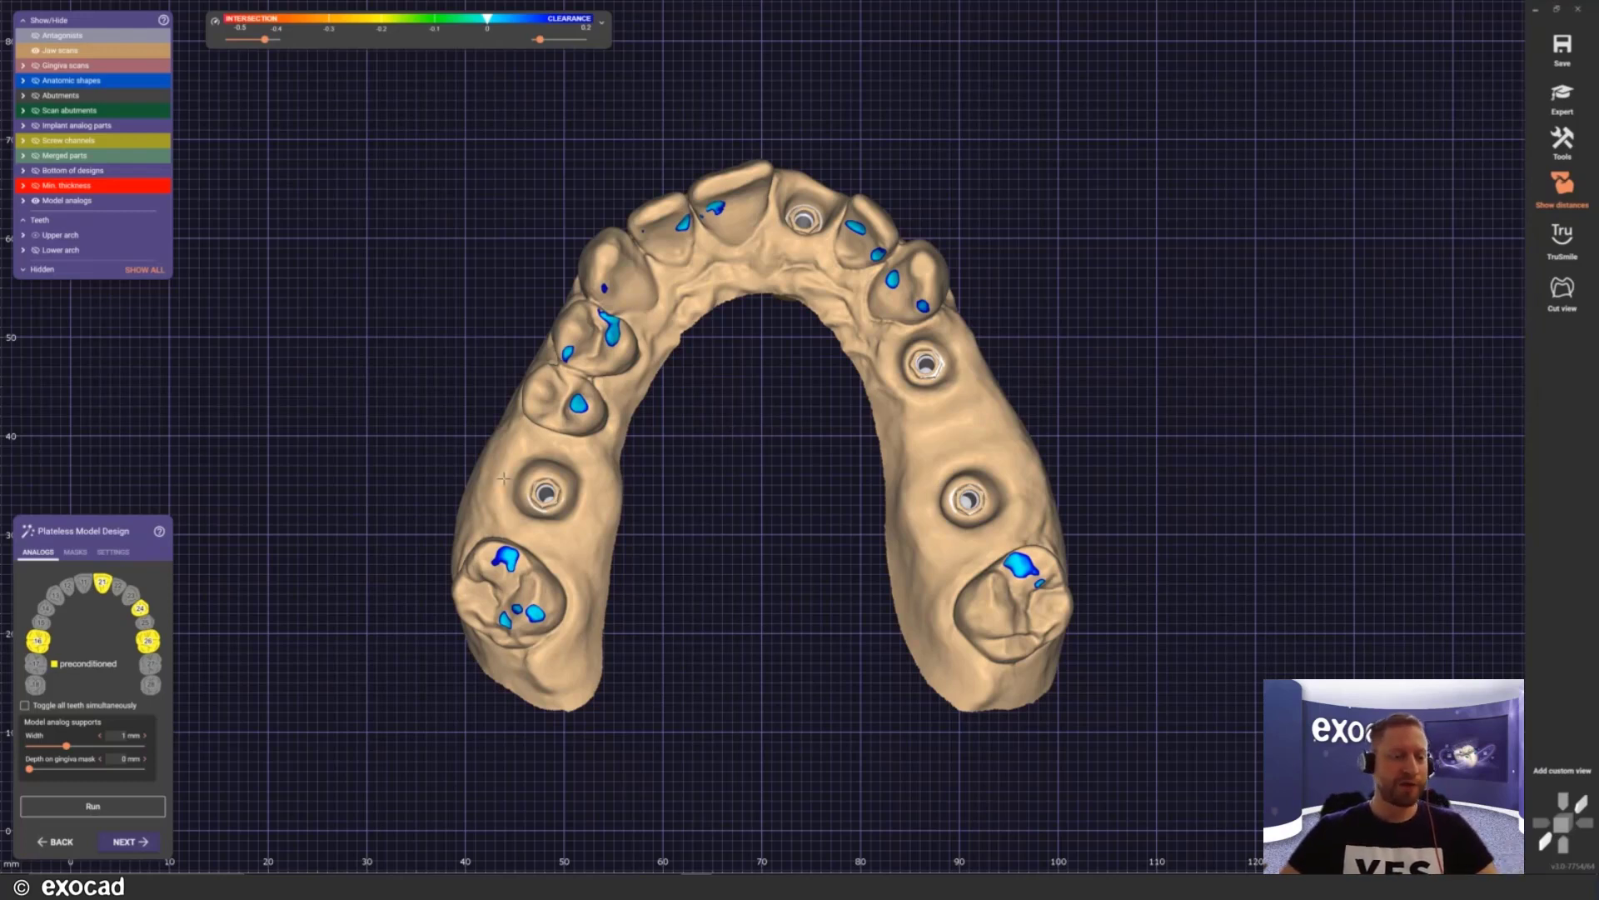
Step: Set the lab analogue at tooth 21 to abutment die and the one at tooth 24 to unconditioned
left_click(101, 584)
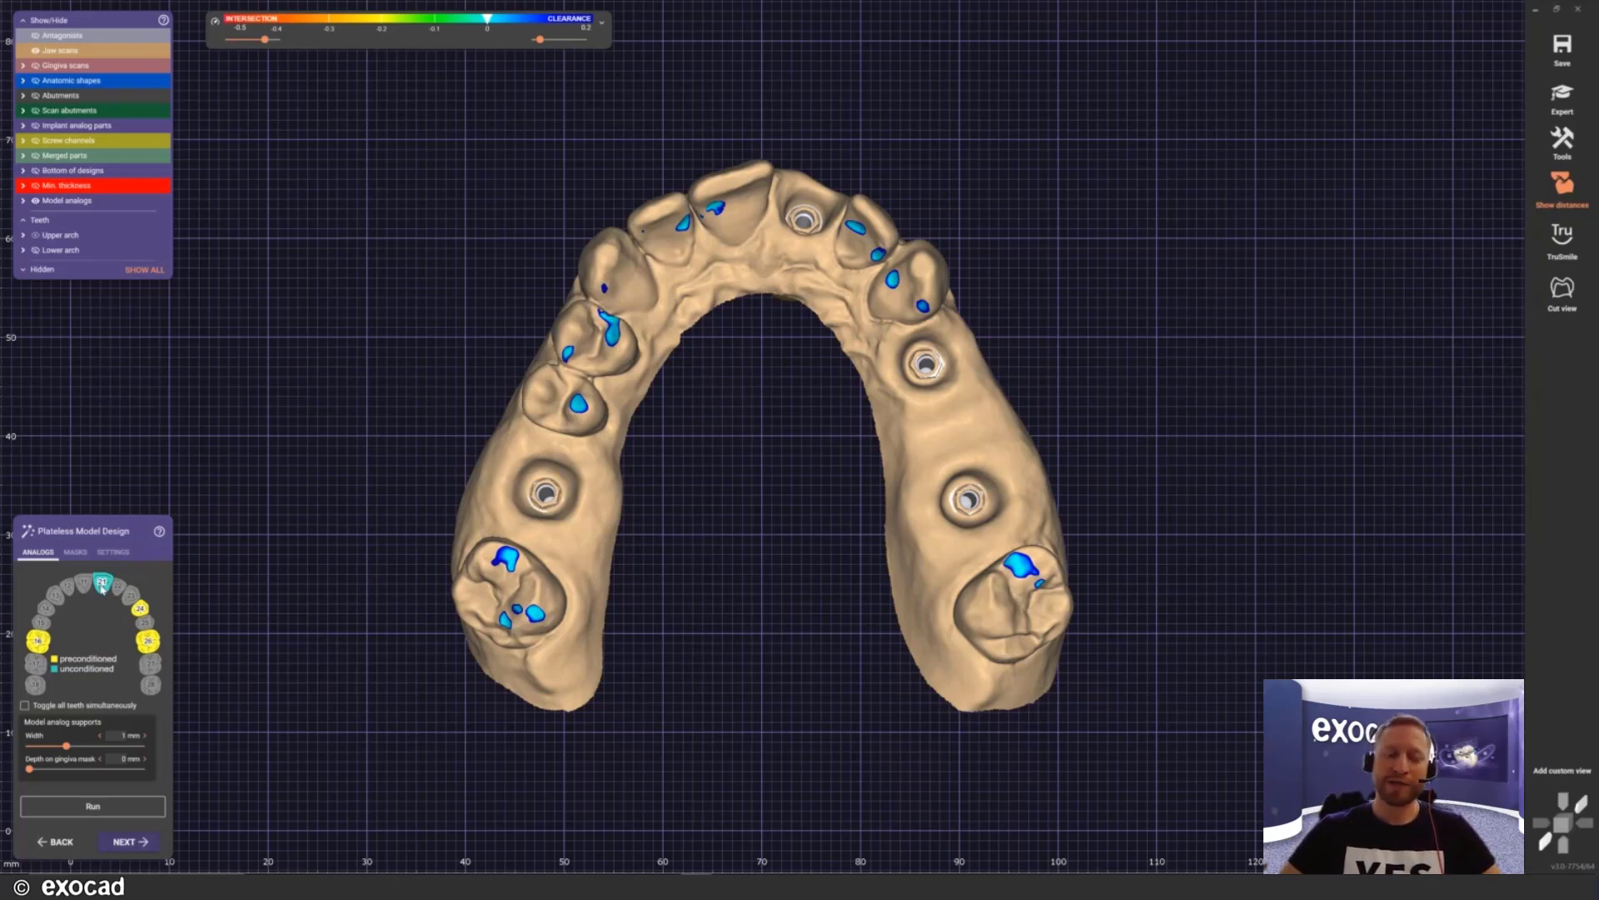
left_click(102, 584)
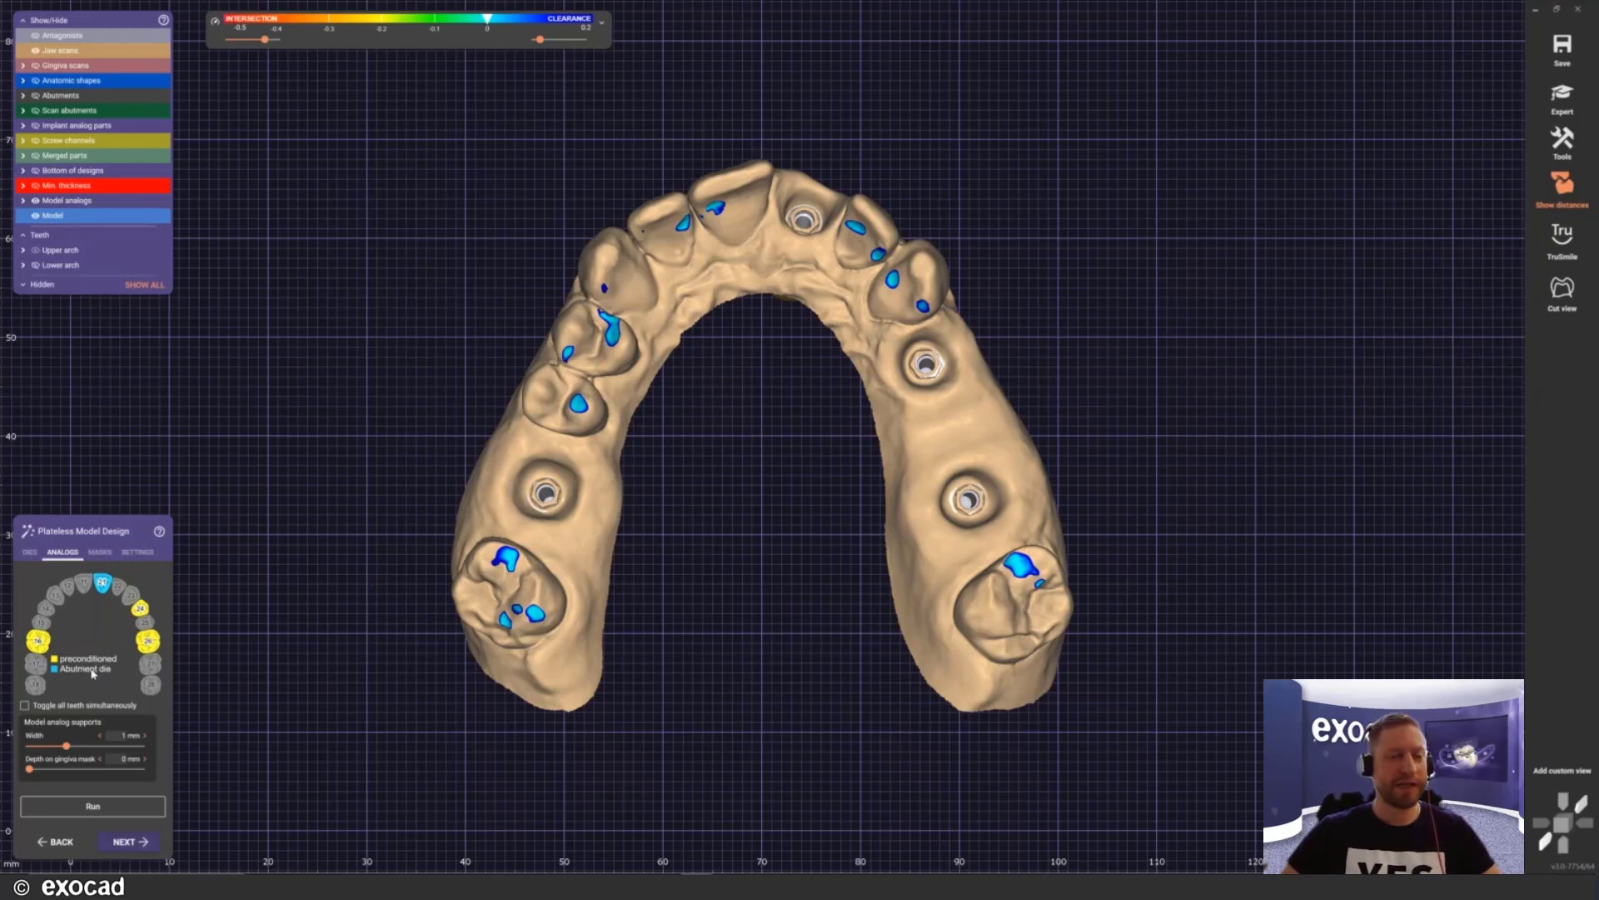
left_click(141, 609)
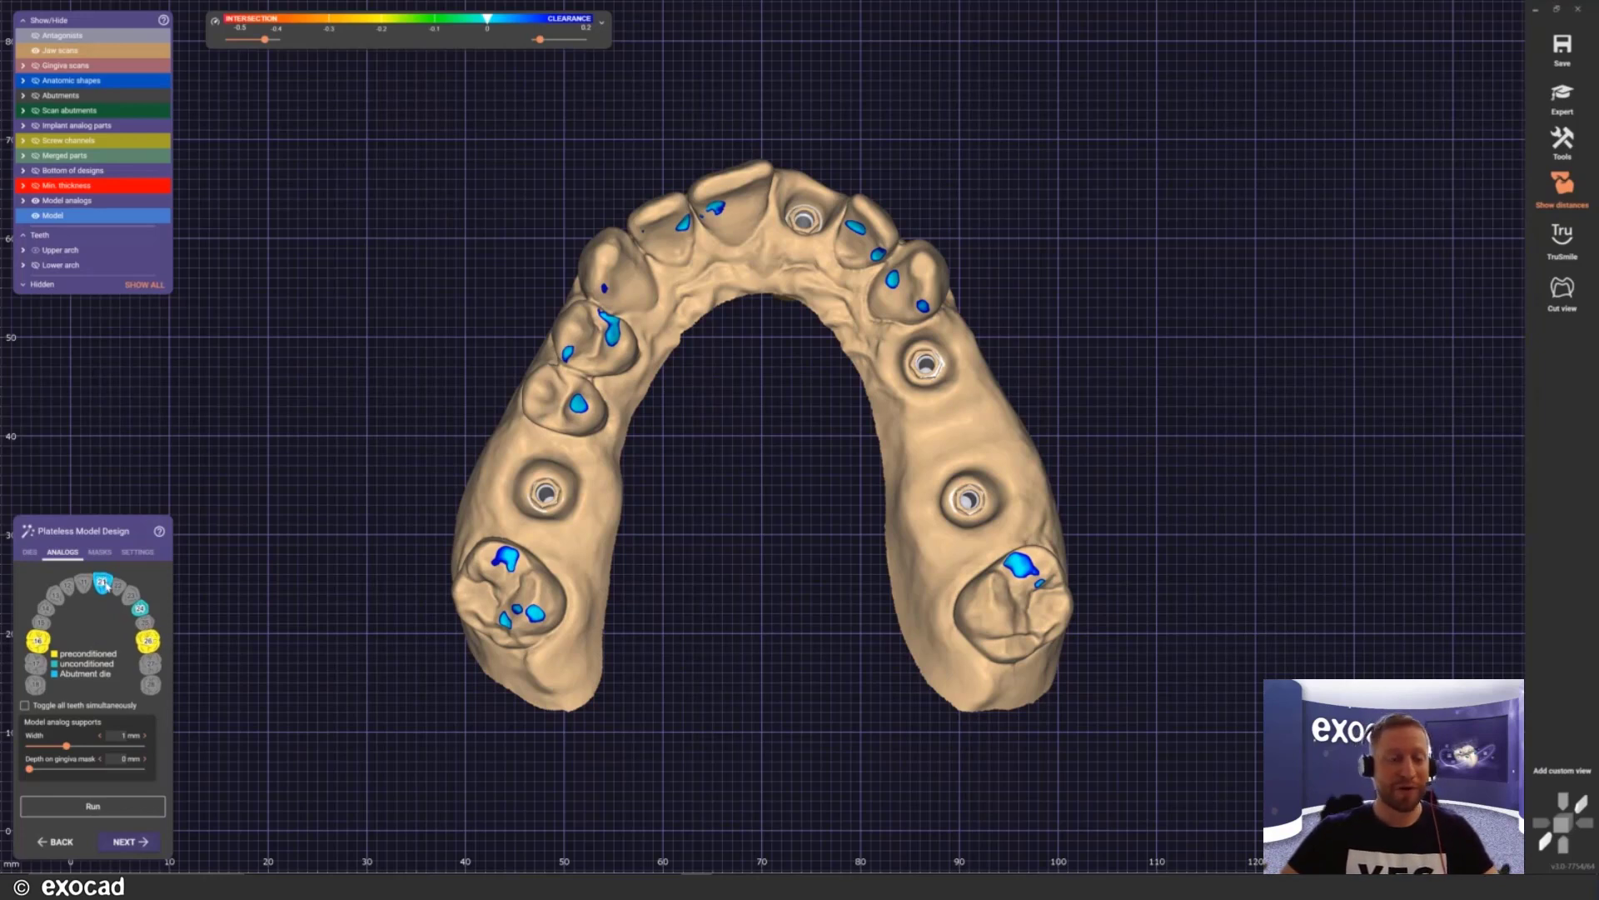
Step: Set the die's shaft taper to 2° and its taper height limit to 5 mm
left_click(30, 552)
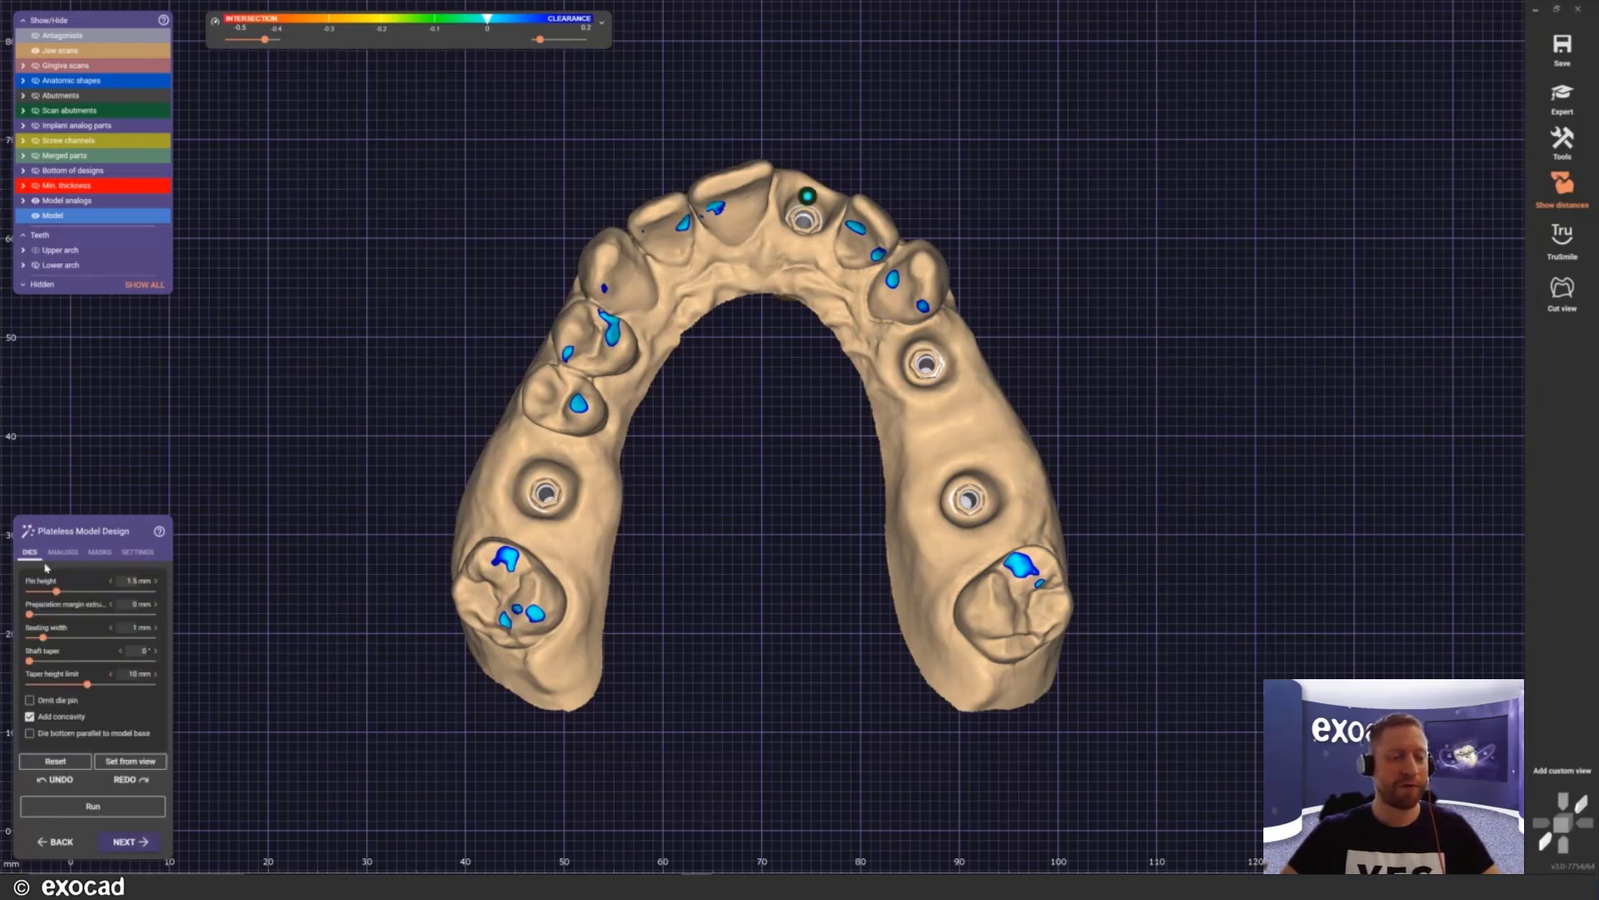
left_click(155, 652)
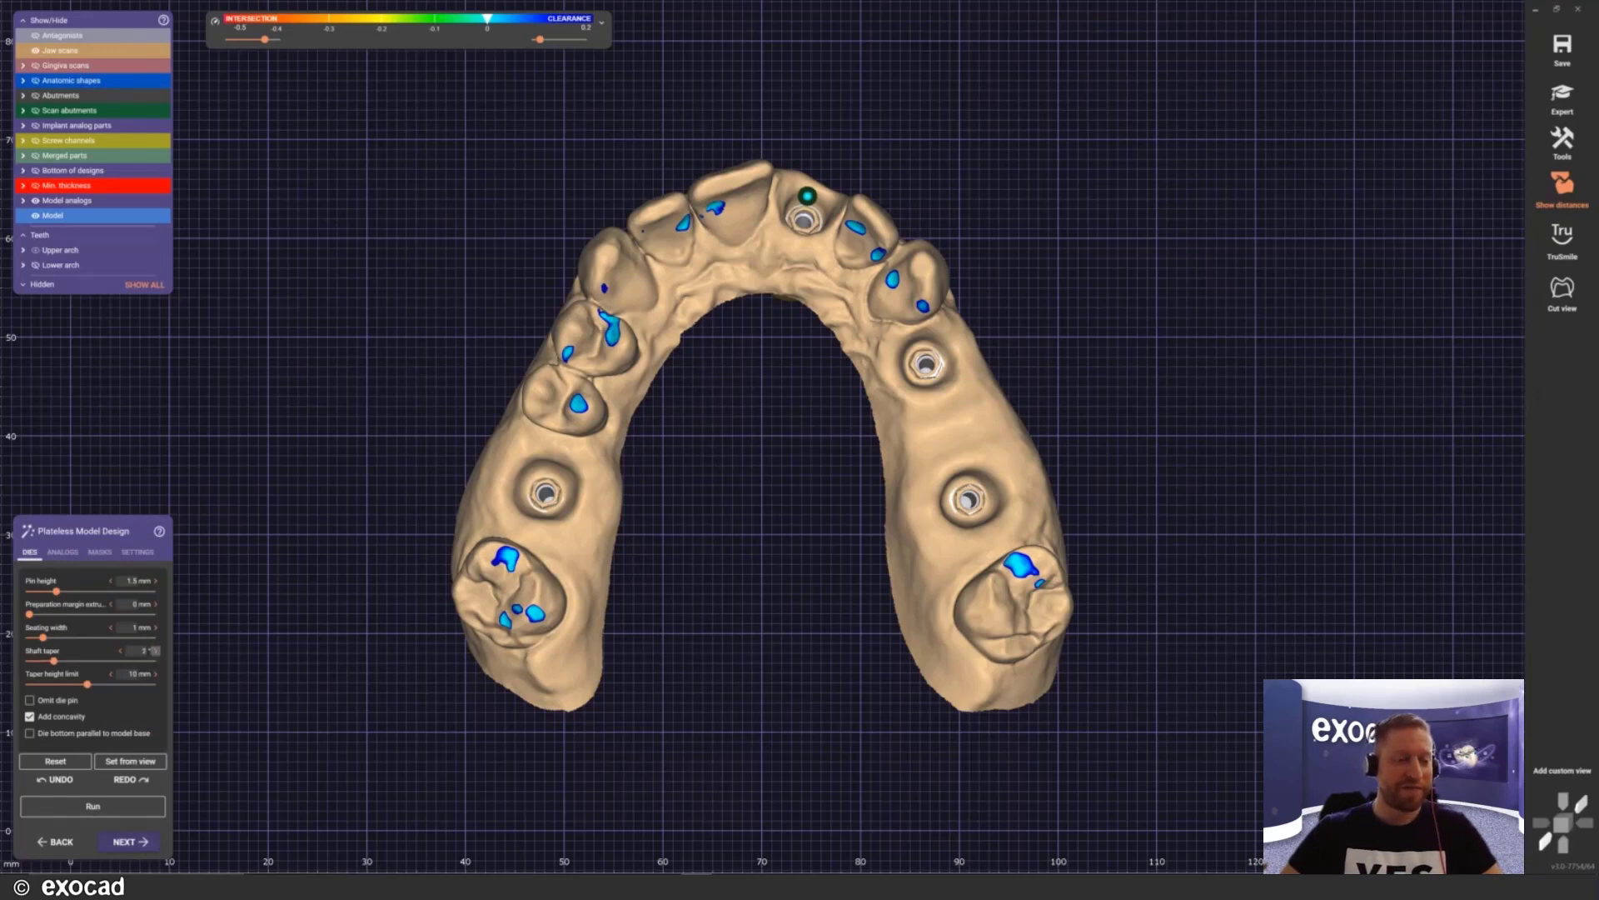
left_click_drag(87, 684, 55, 685)
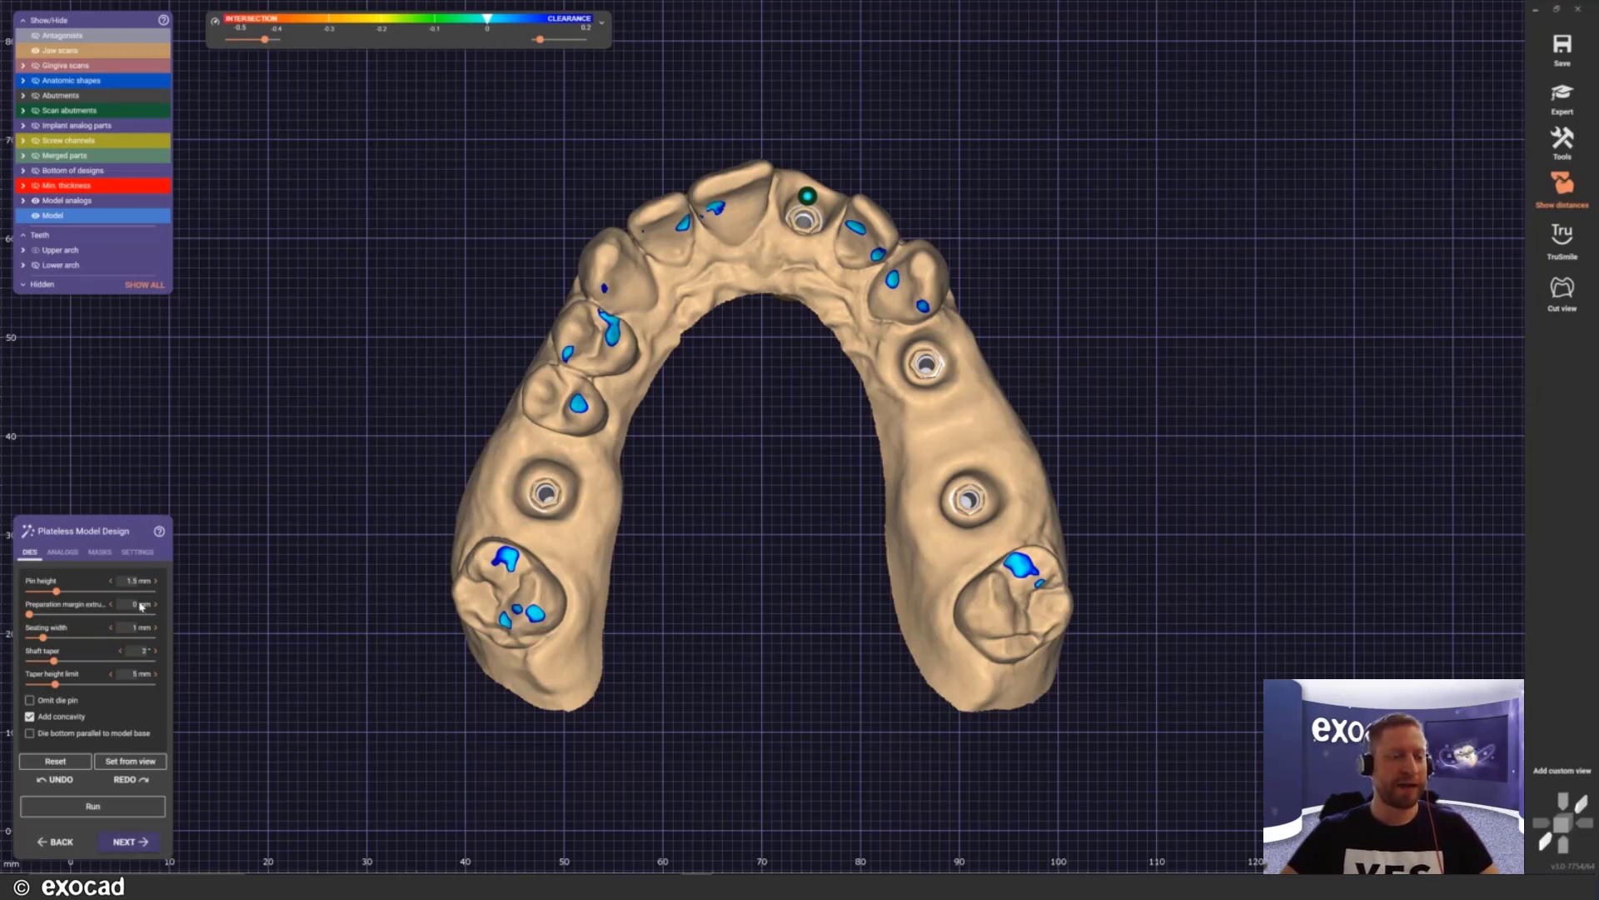
Step: Review the analogue types and the design settings for base, ditch, pin grooves, hollow model and analogue offsets
left_click(63, 552)
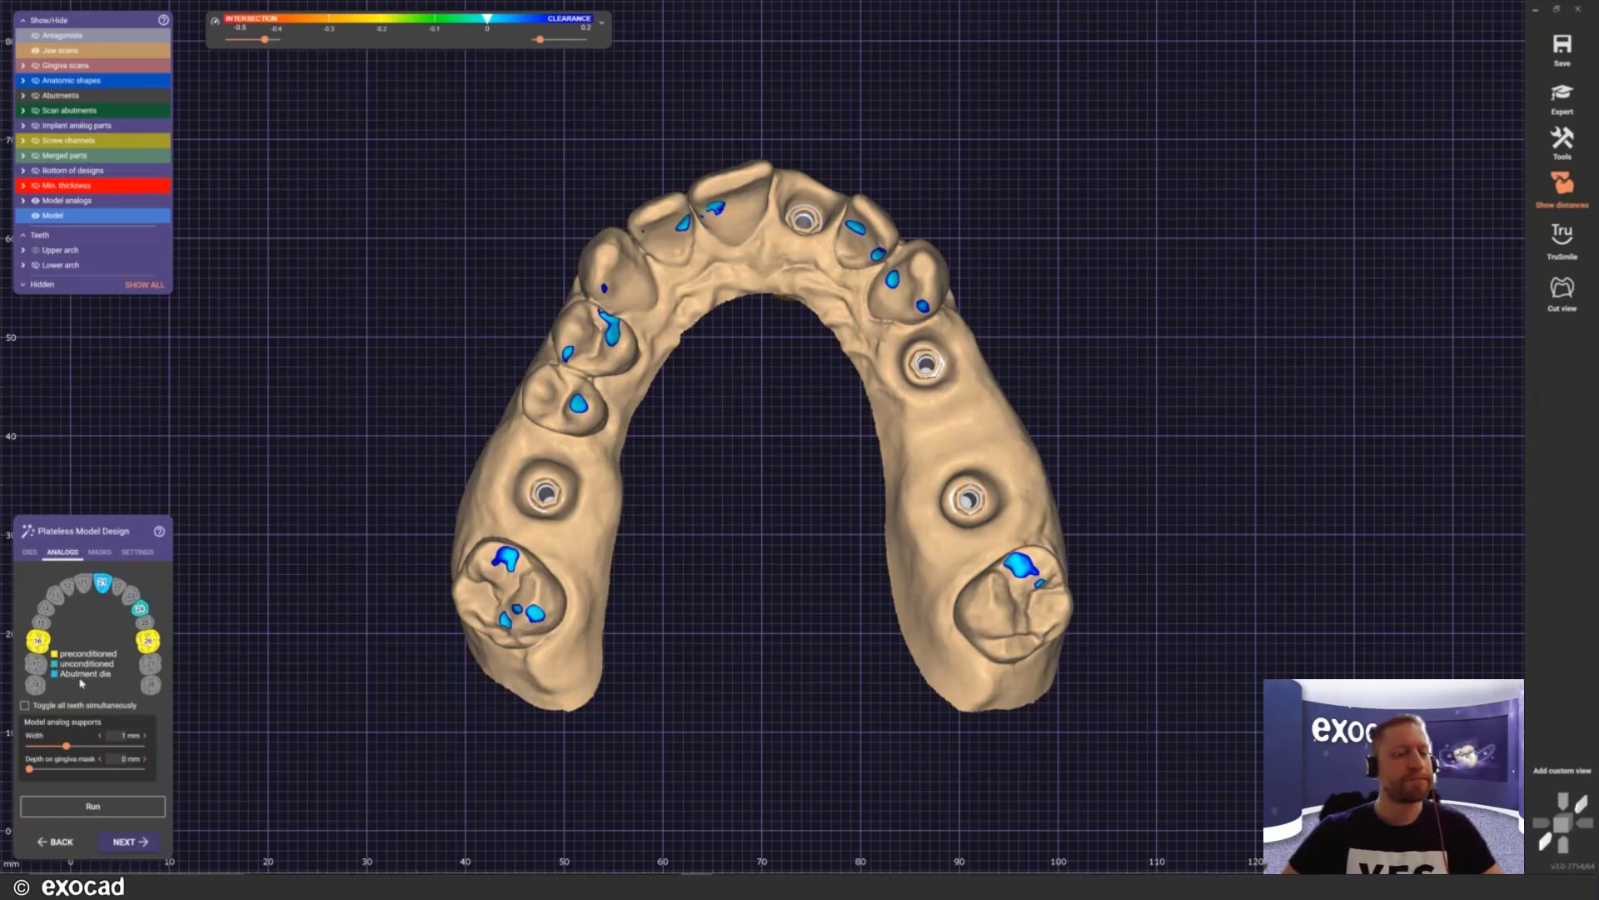
left_click(138, 553)
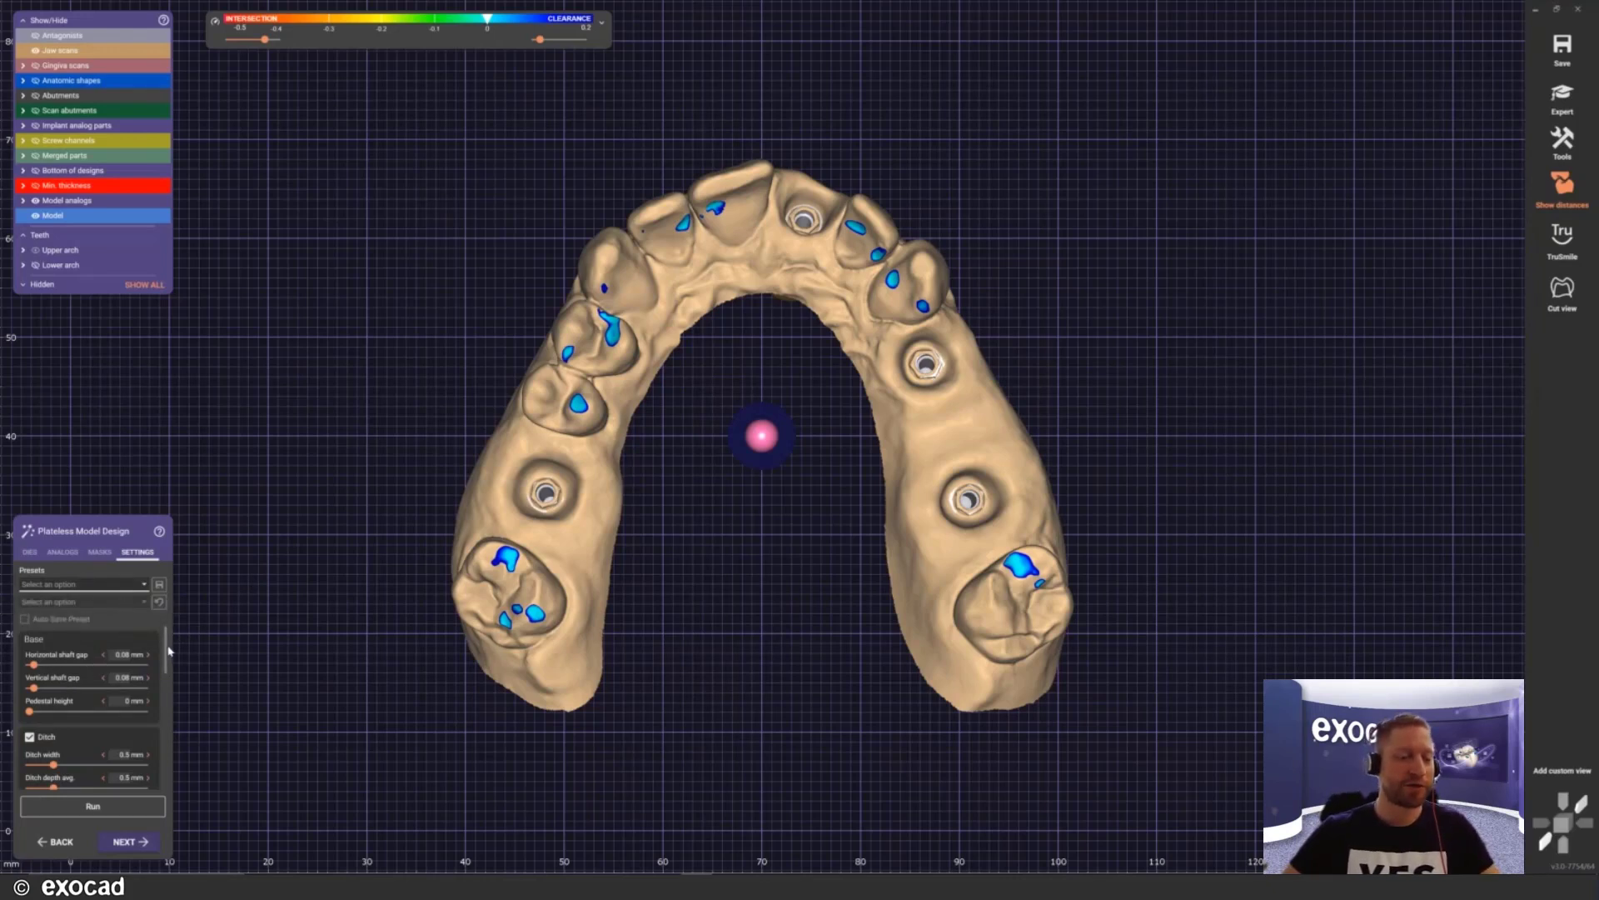
left_click_drag(167, 650, 168, 690)
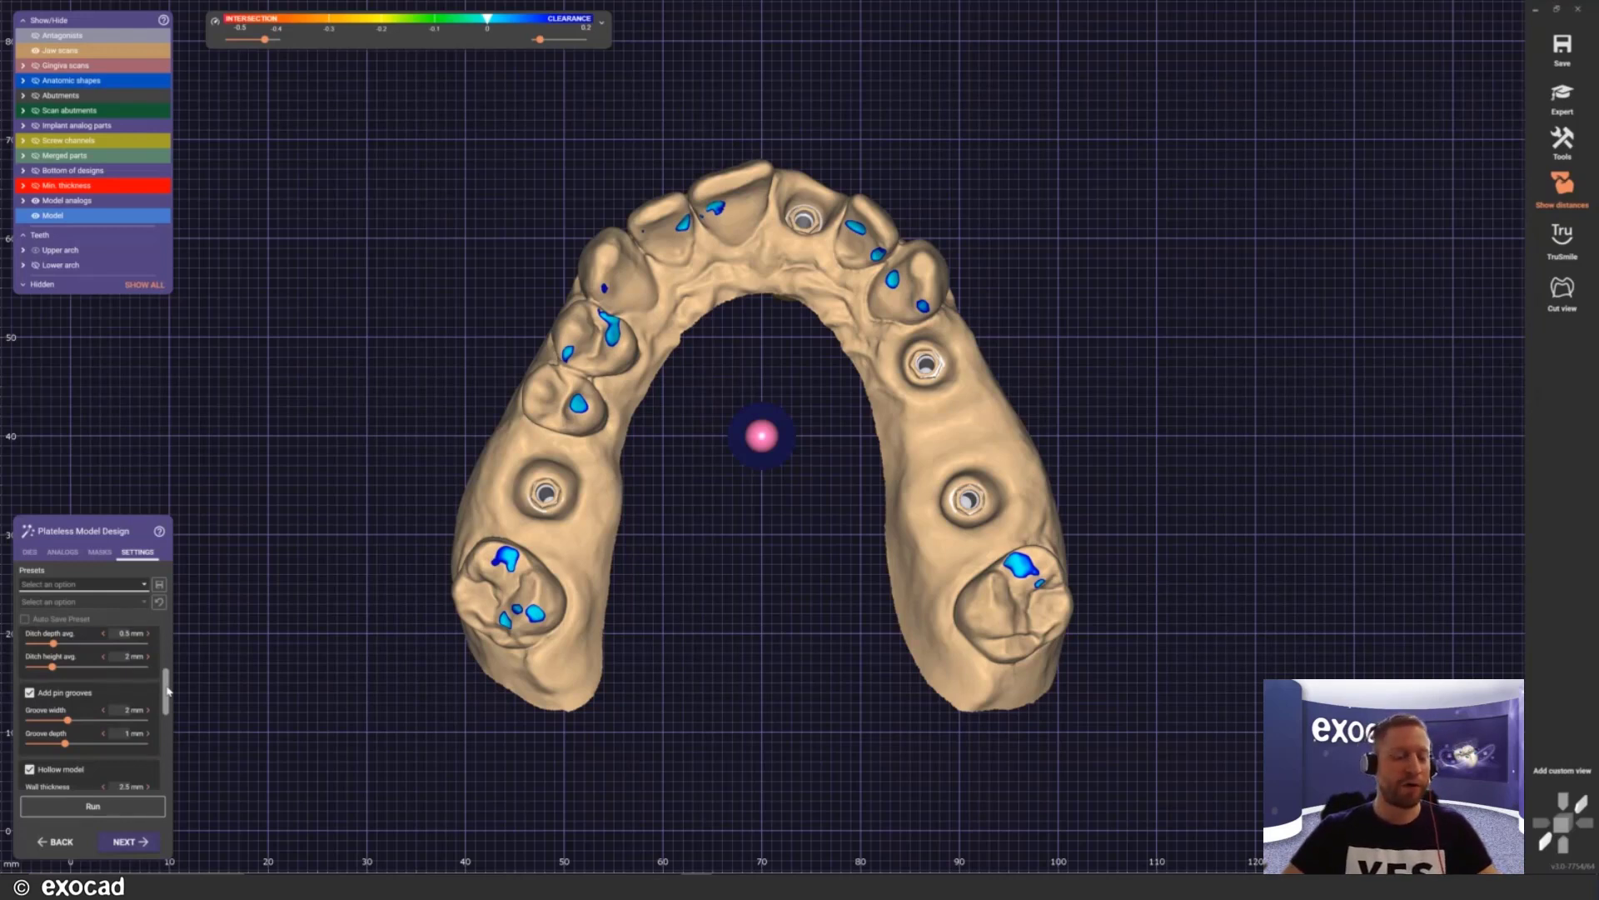
left_click_drag(167, 690, 176, 758)
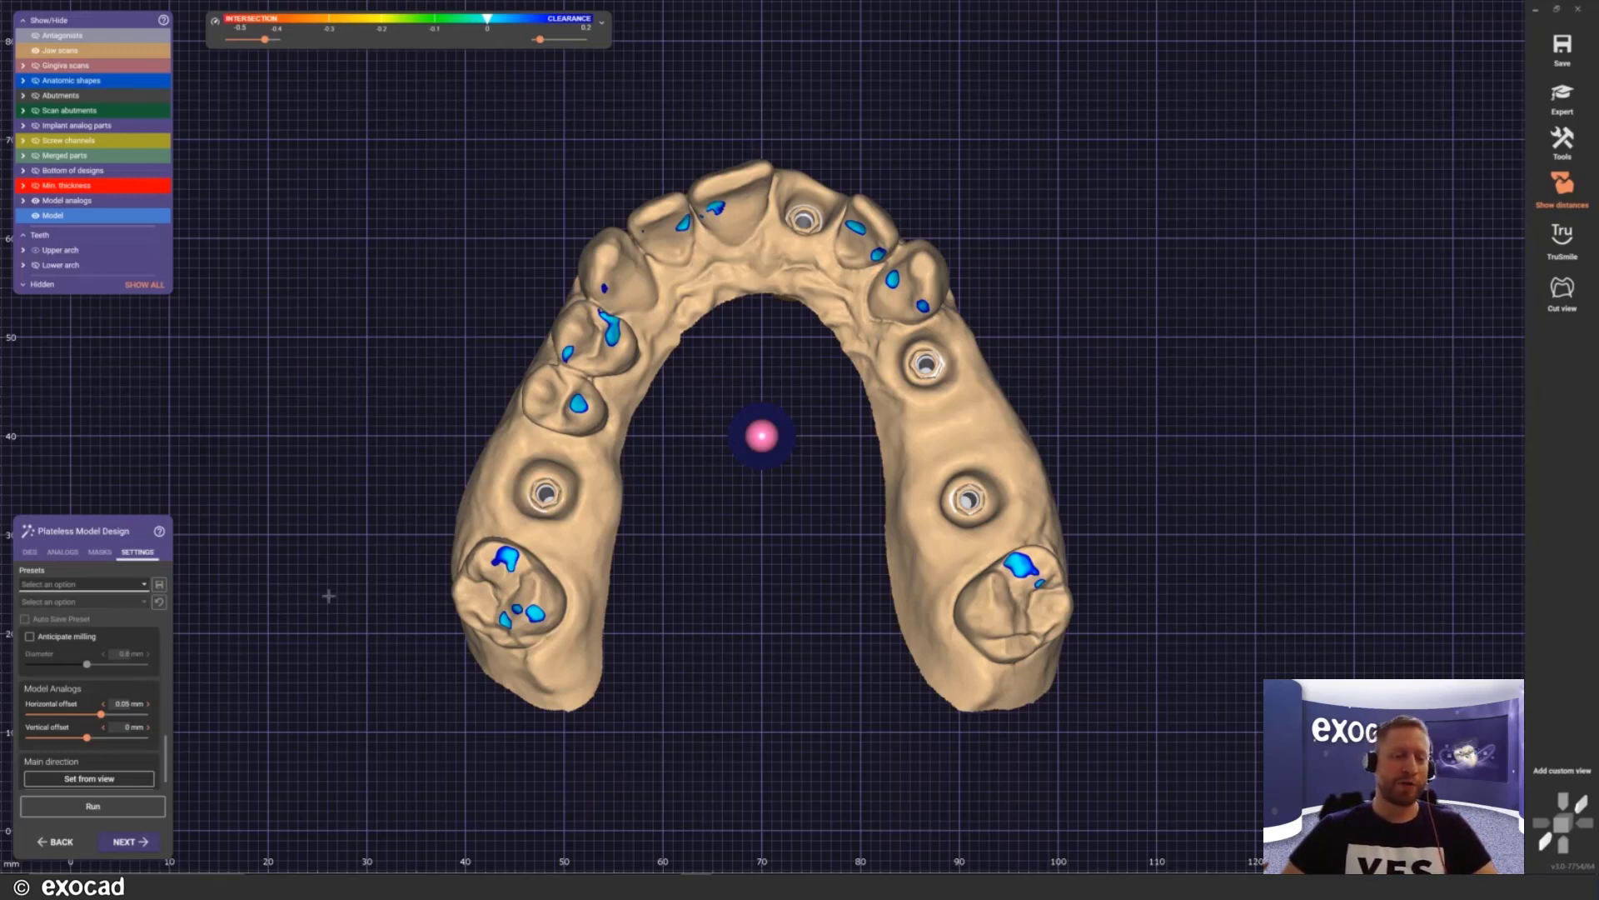
left_click_drag(168, 756, 172, 576)
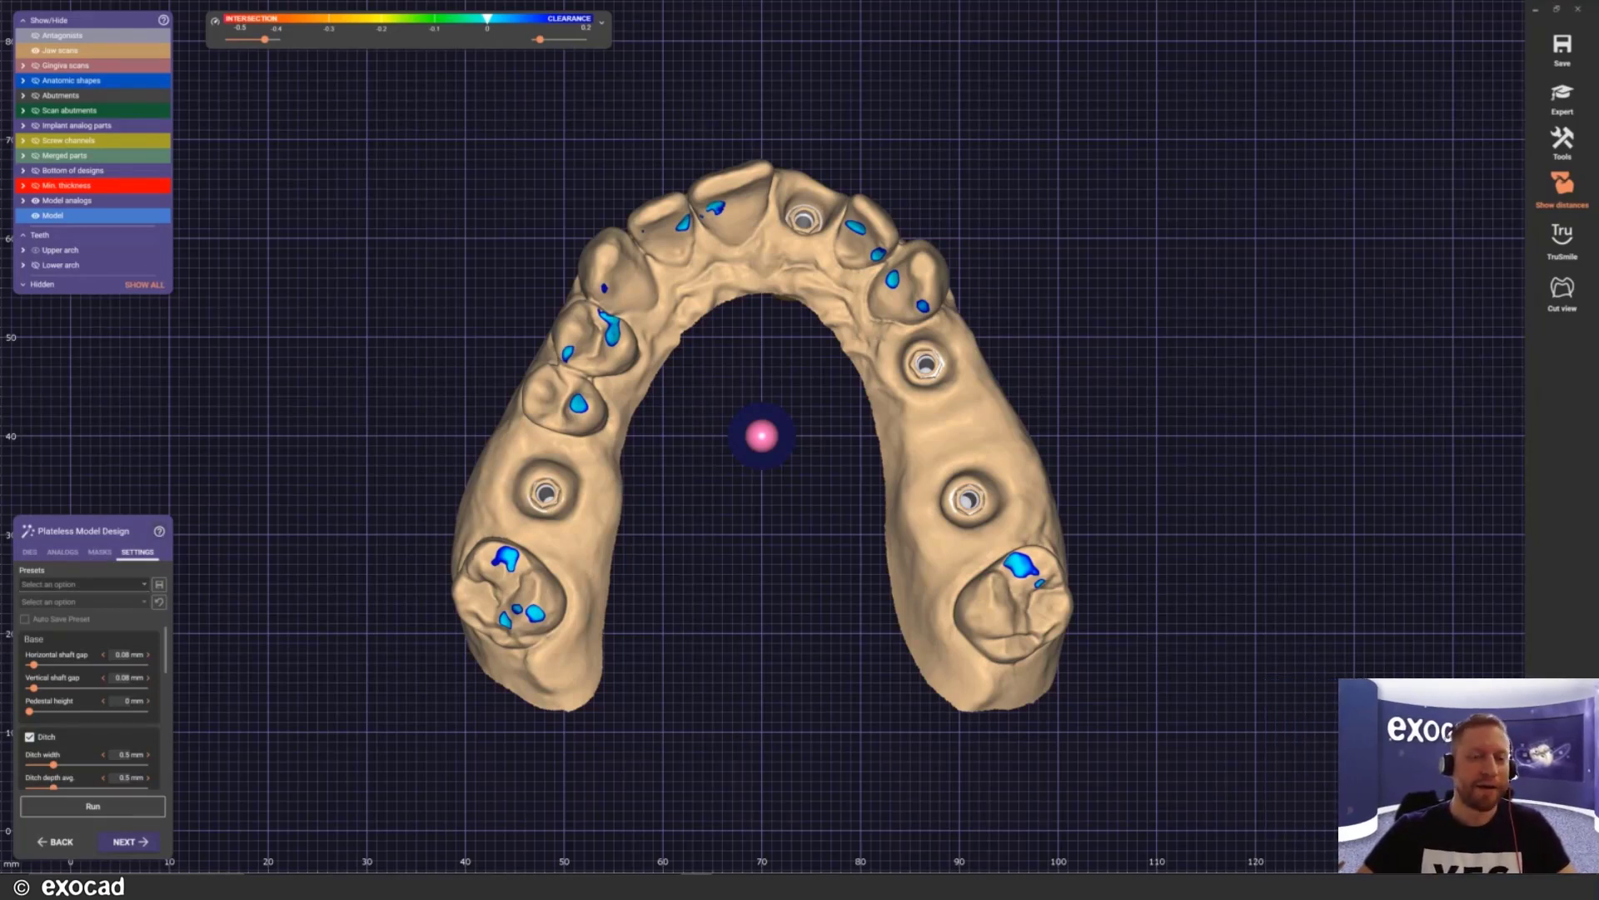
Step: Open the exocad wiki help for plateless model design, read the die parameter explanations and illustrations, and close it
left_click(158, 533)
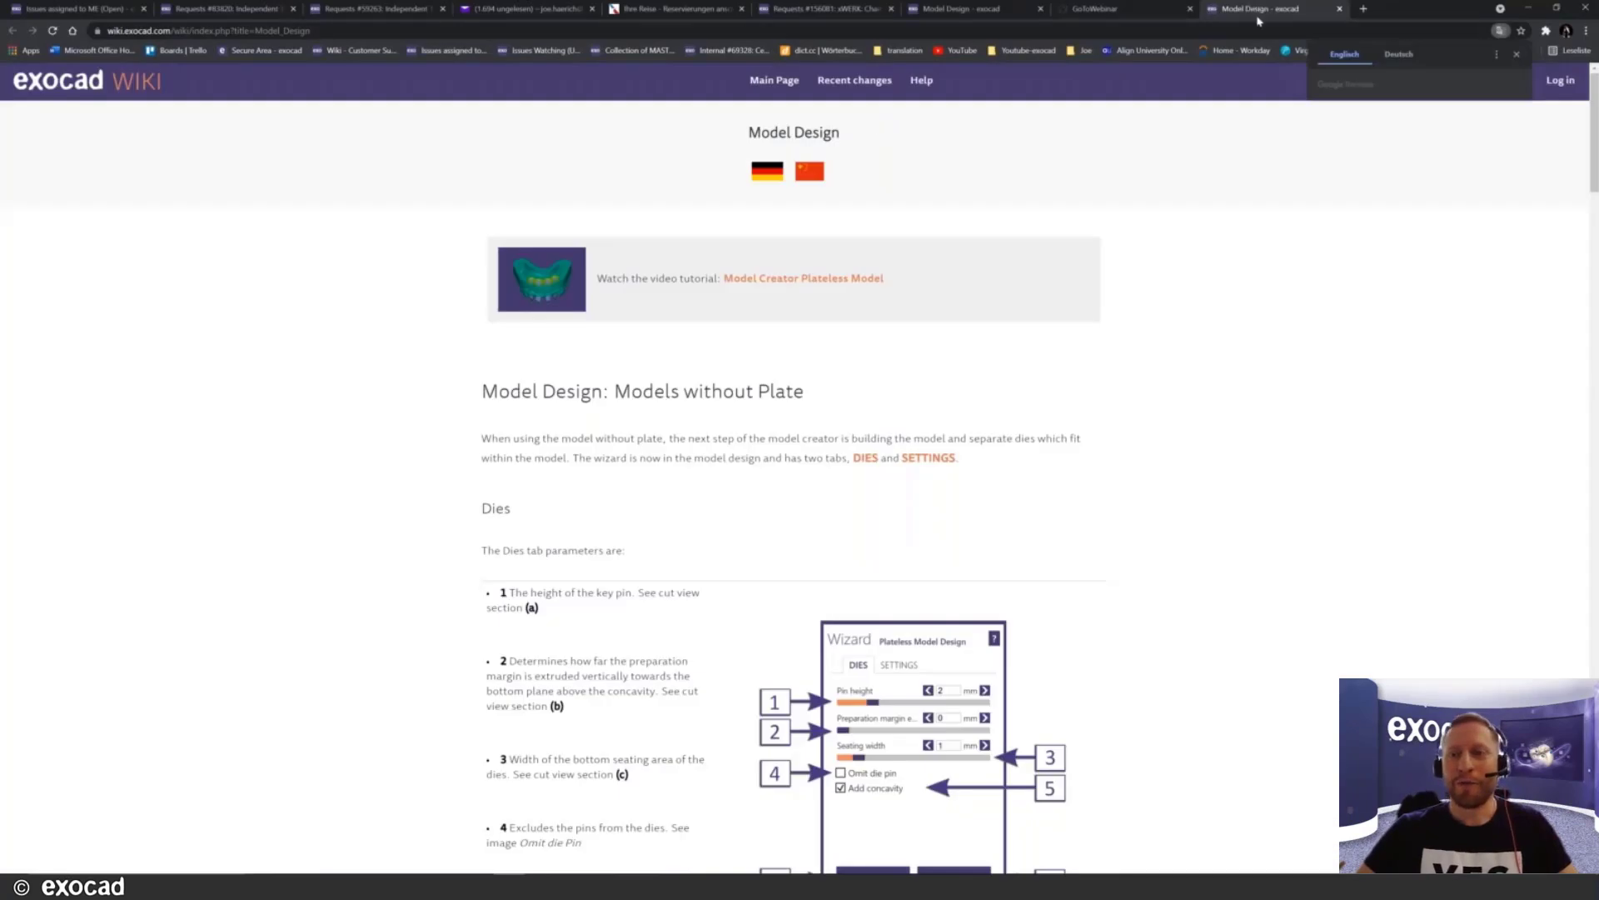
scroll(1087, 290, "down", 5)
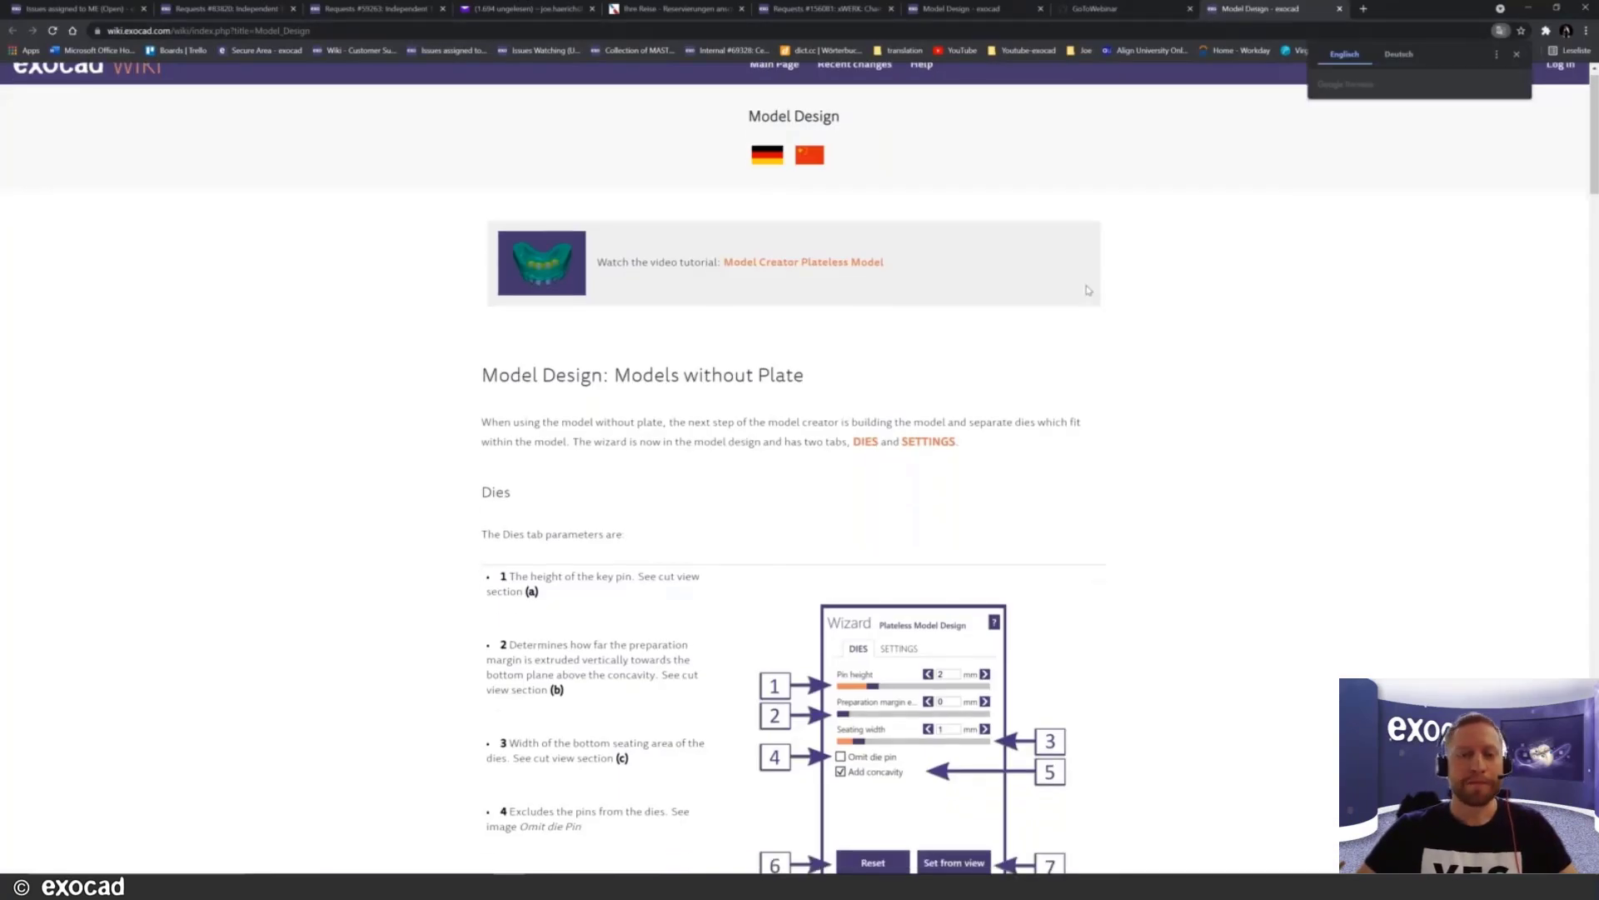
scroll(603, 247, "down", 4)
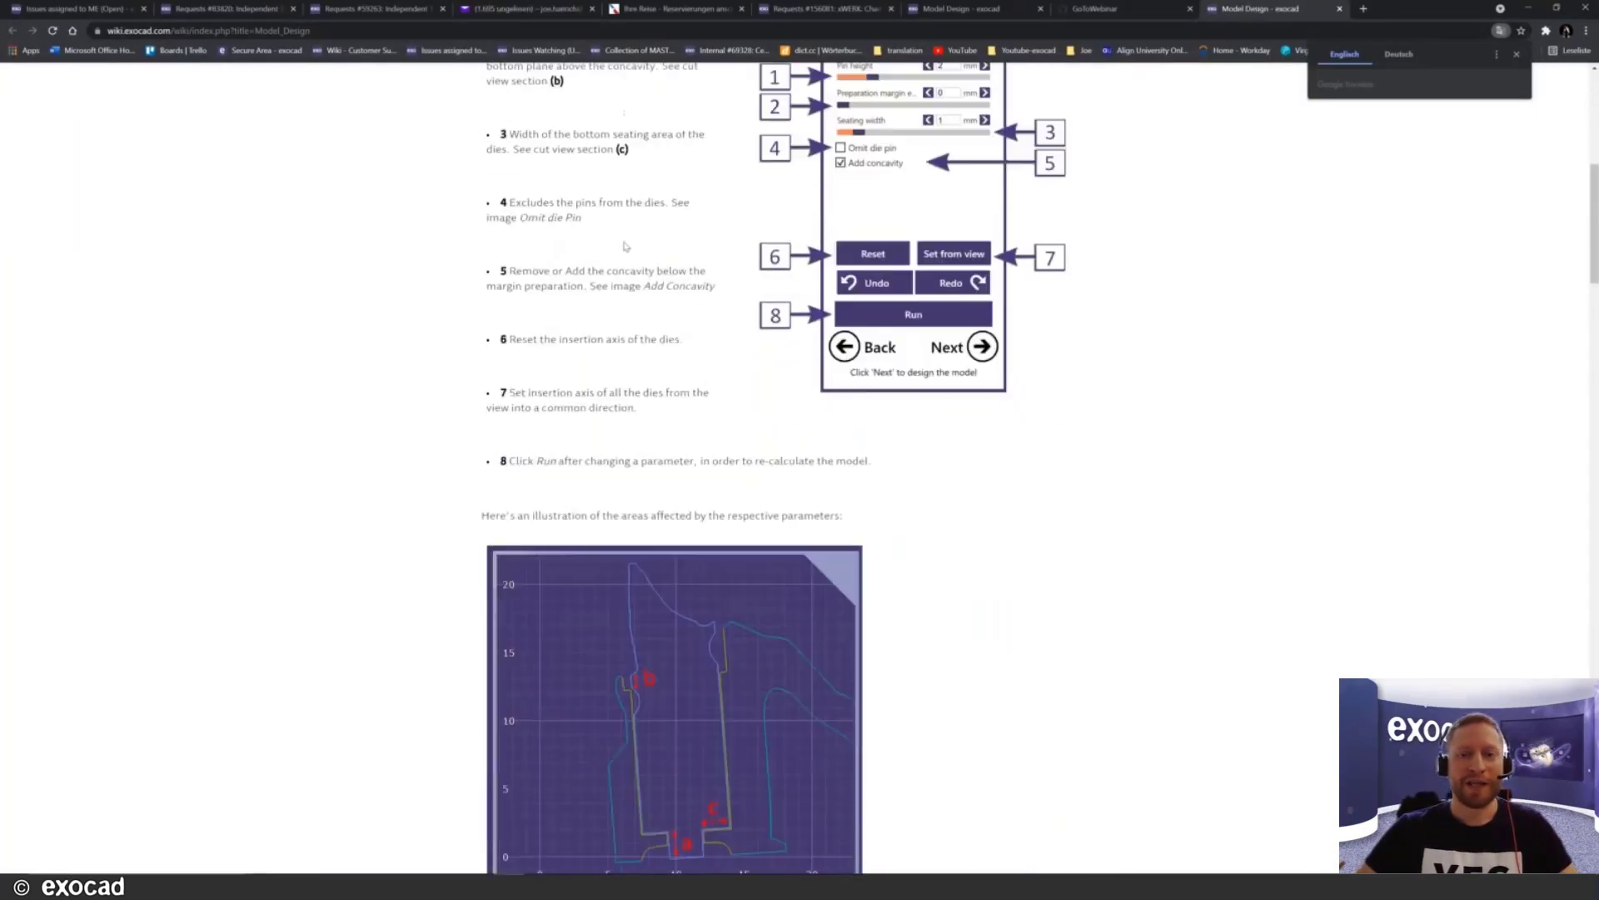
scroll(675, 476, "down", 5)
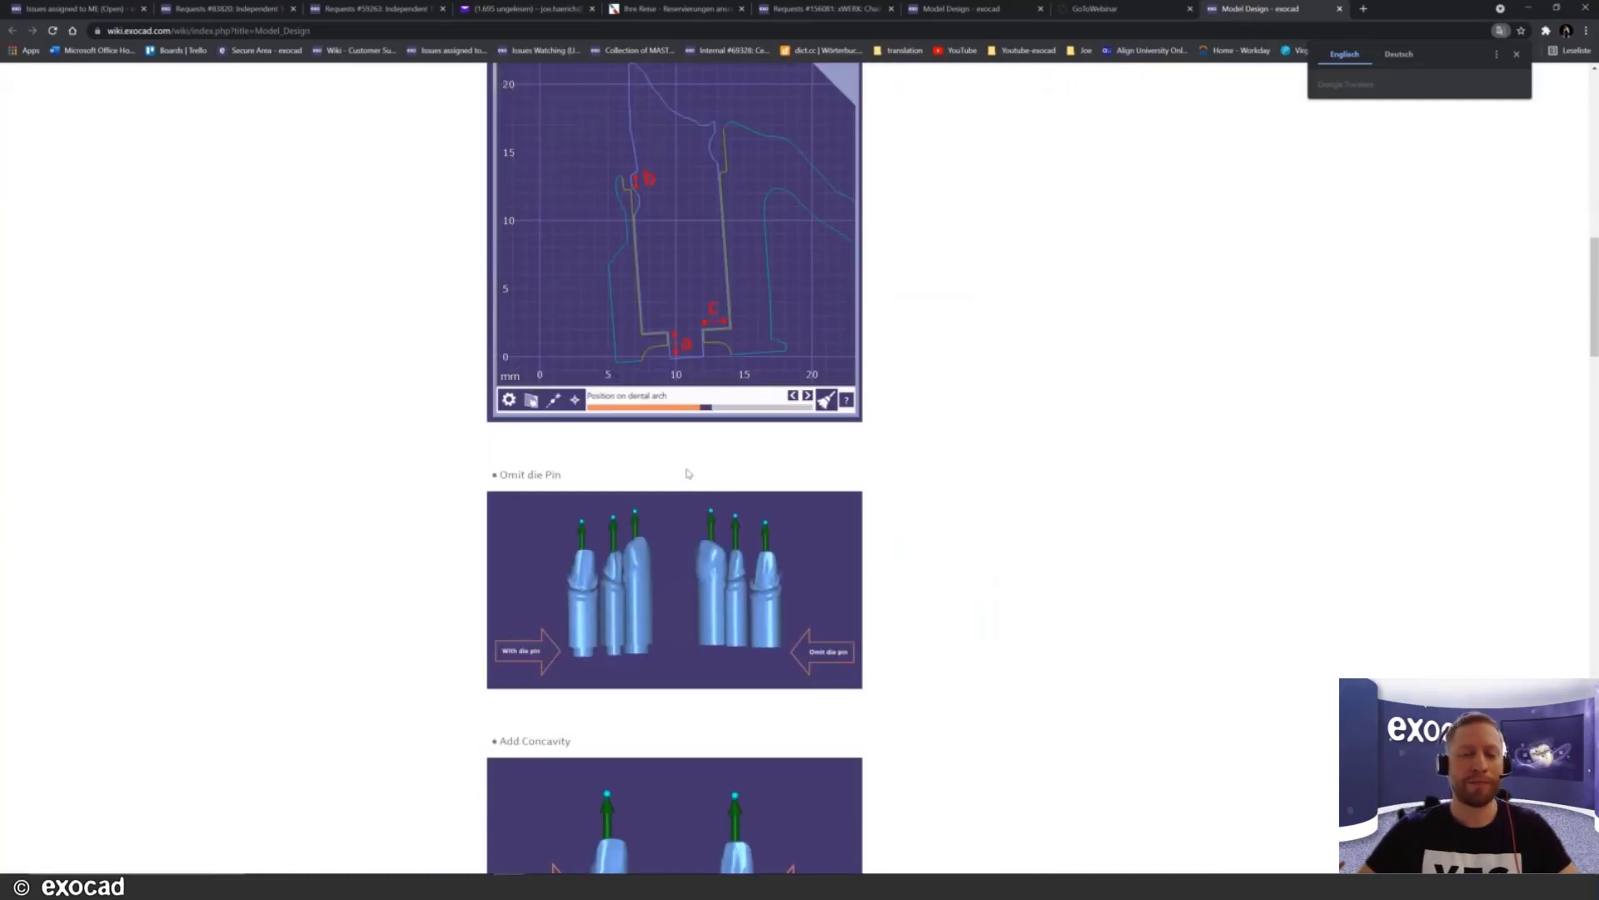
scroll(689, 472, "down", 2)
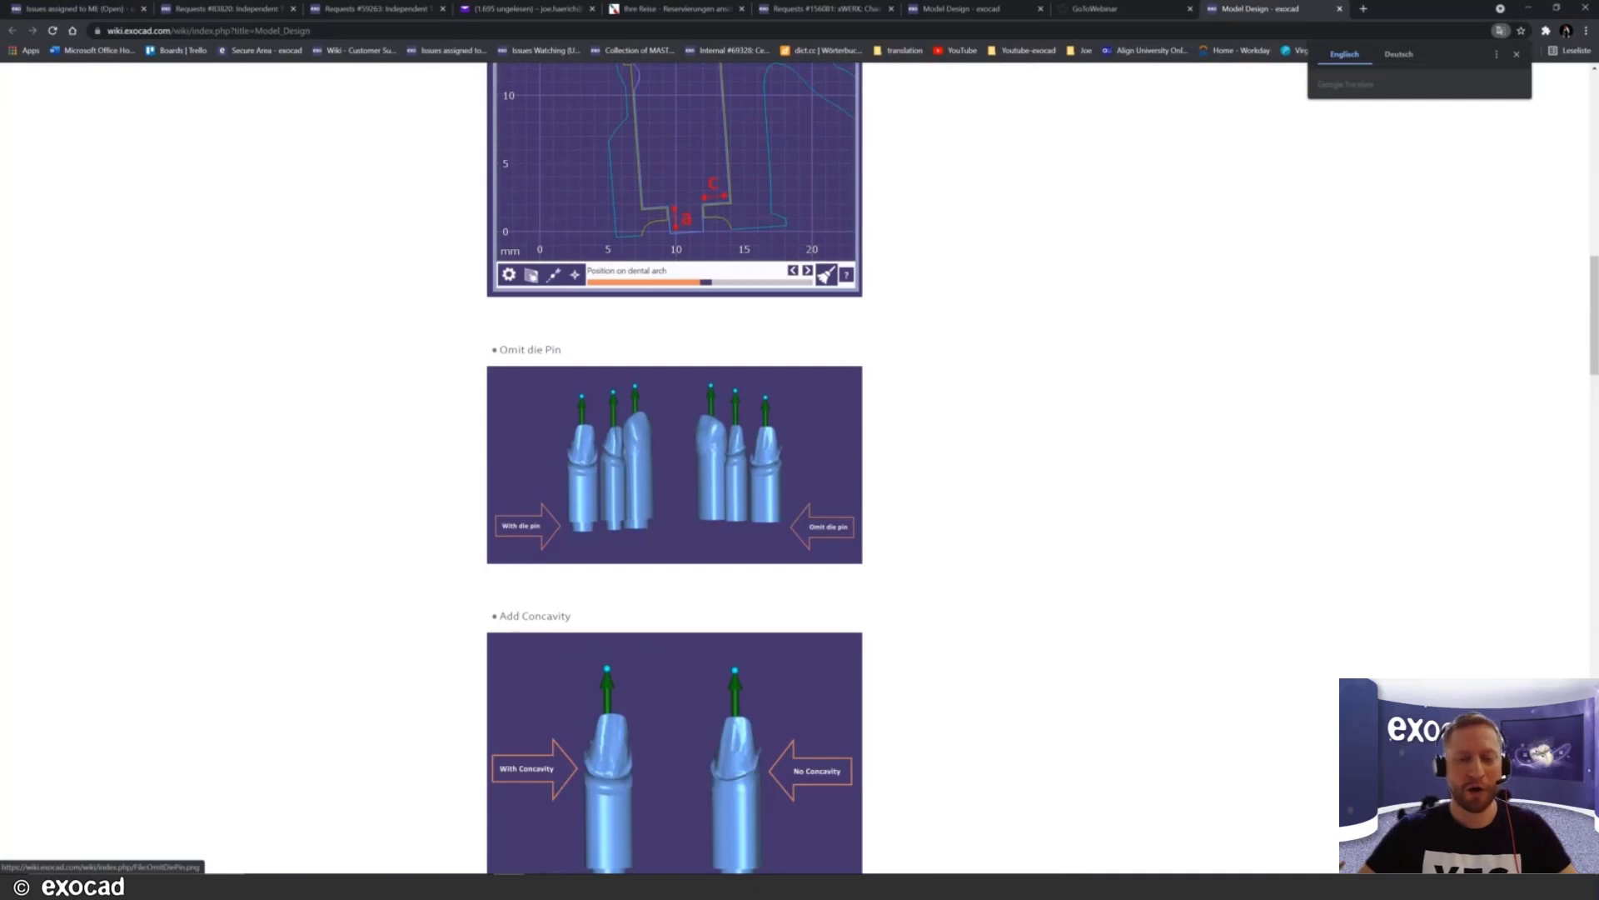
scroll(688, 472, "down", 4)
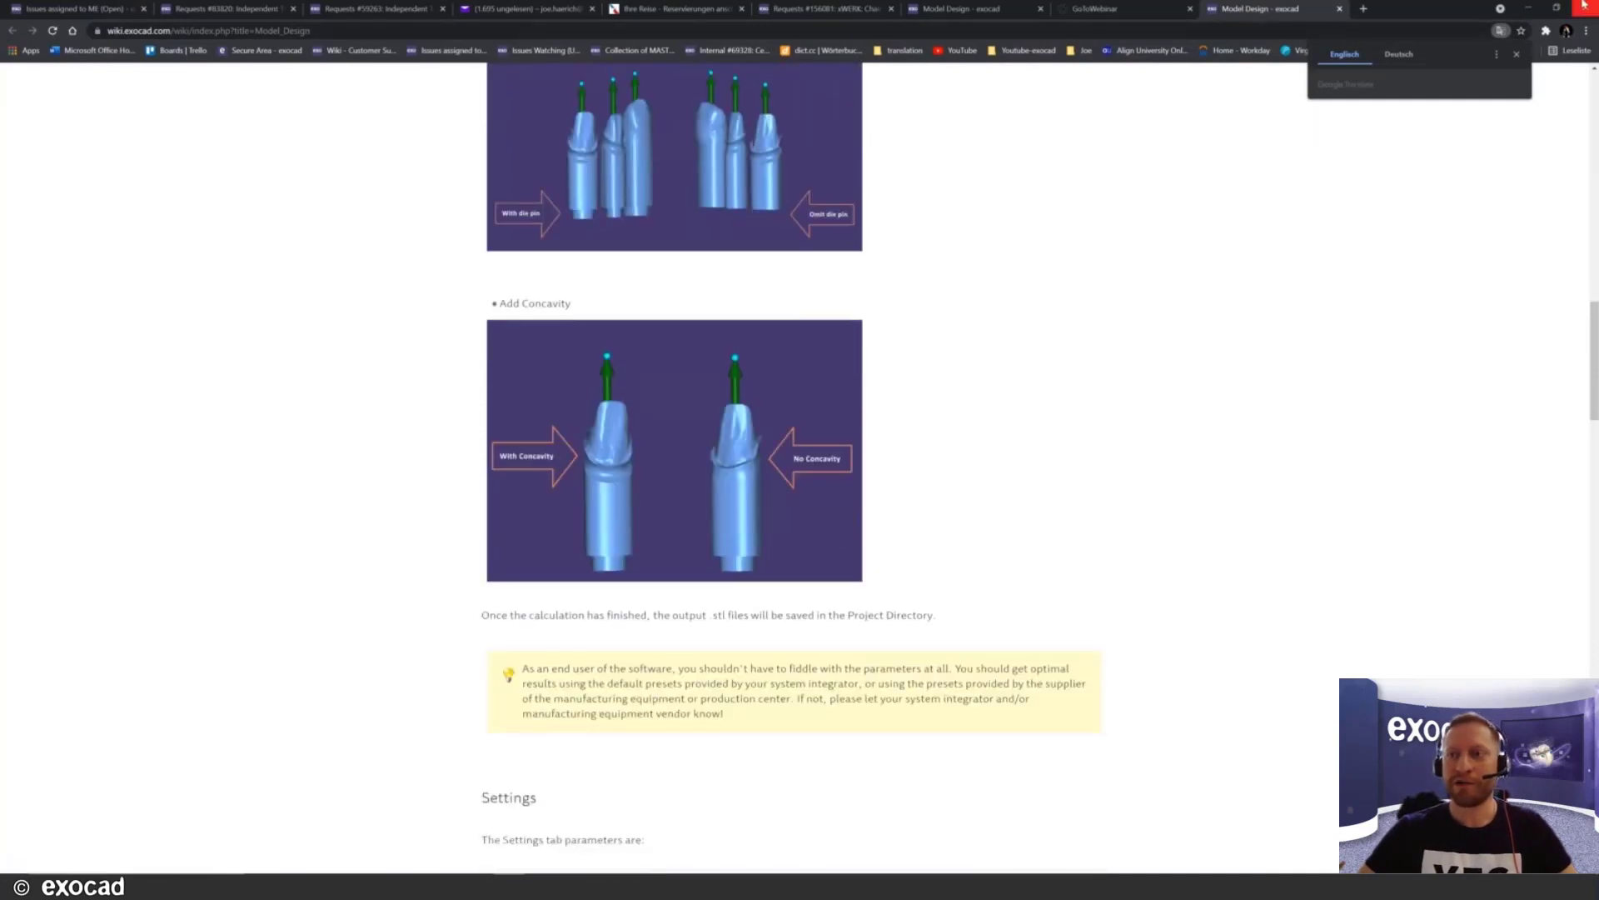
left_click(1583, 5)
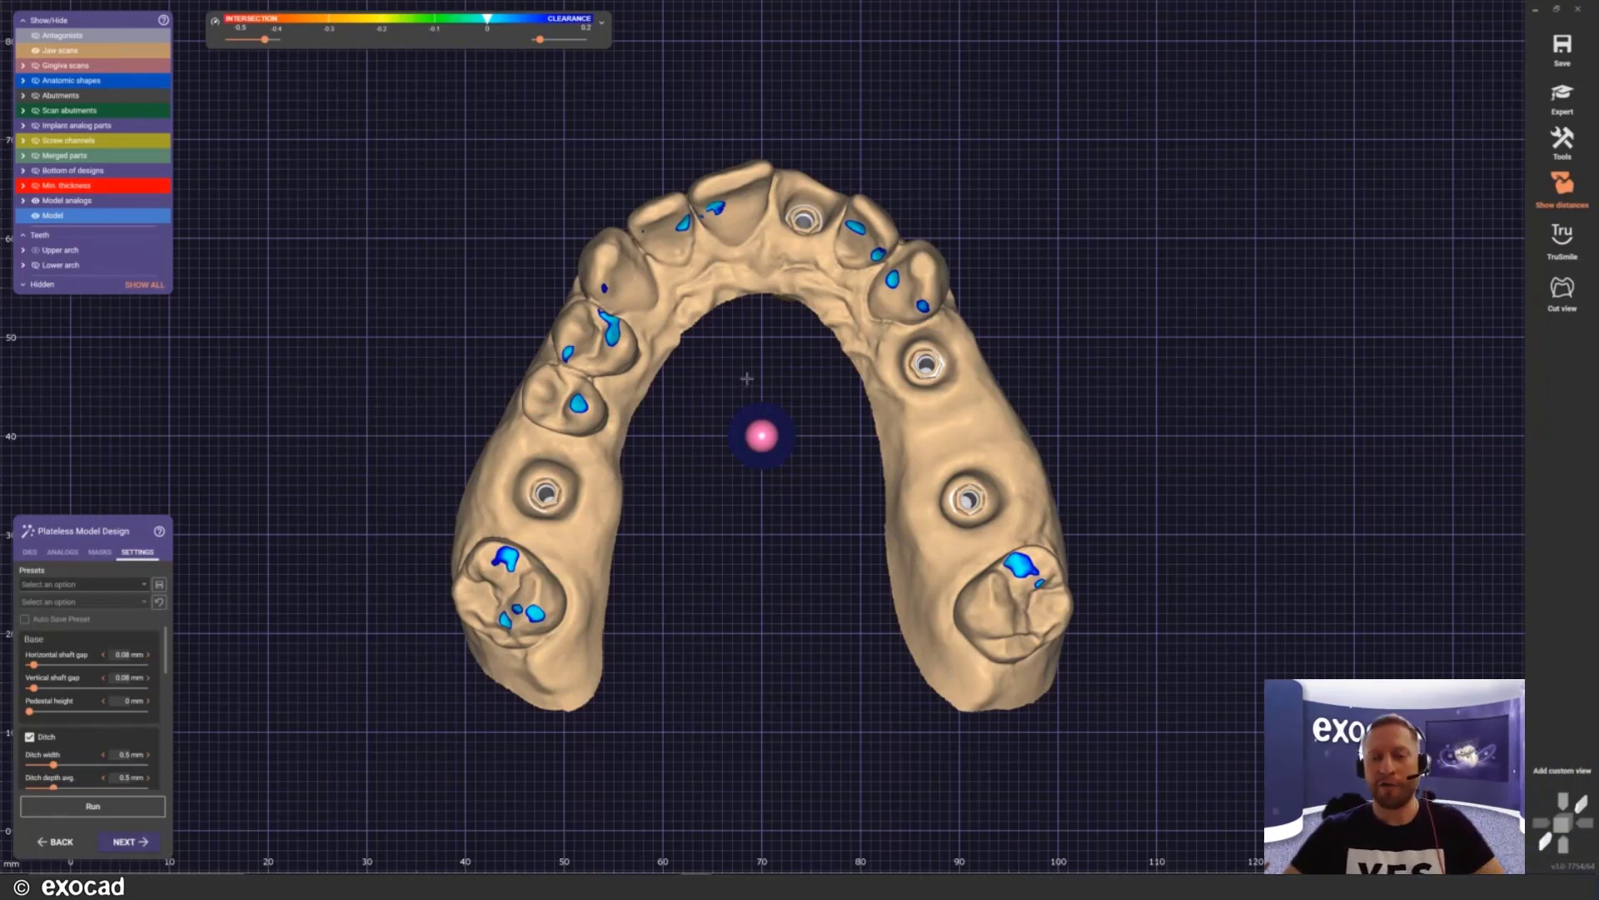
Step: Begin adding a gingiva mask at tooth 16 and place the first outline points just behind the second premolar
left_click(102, 552)
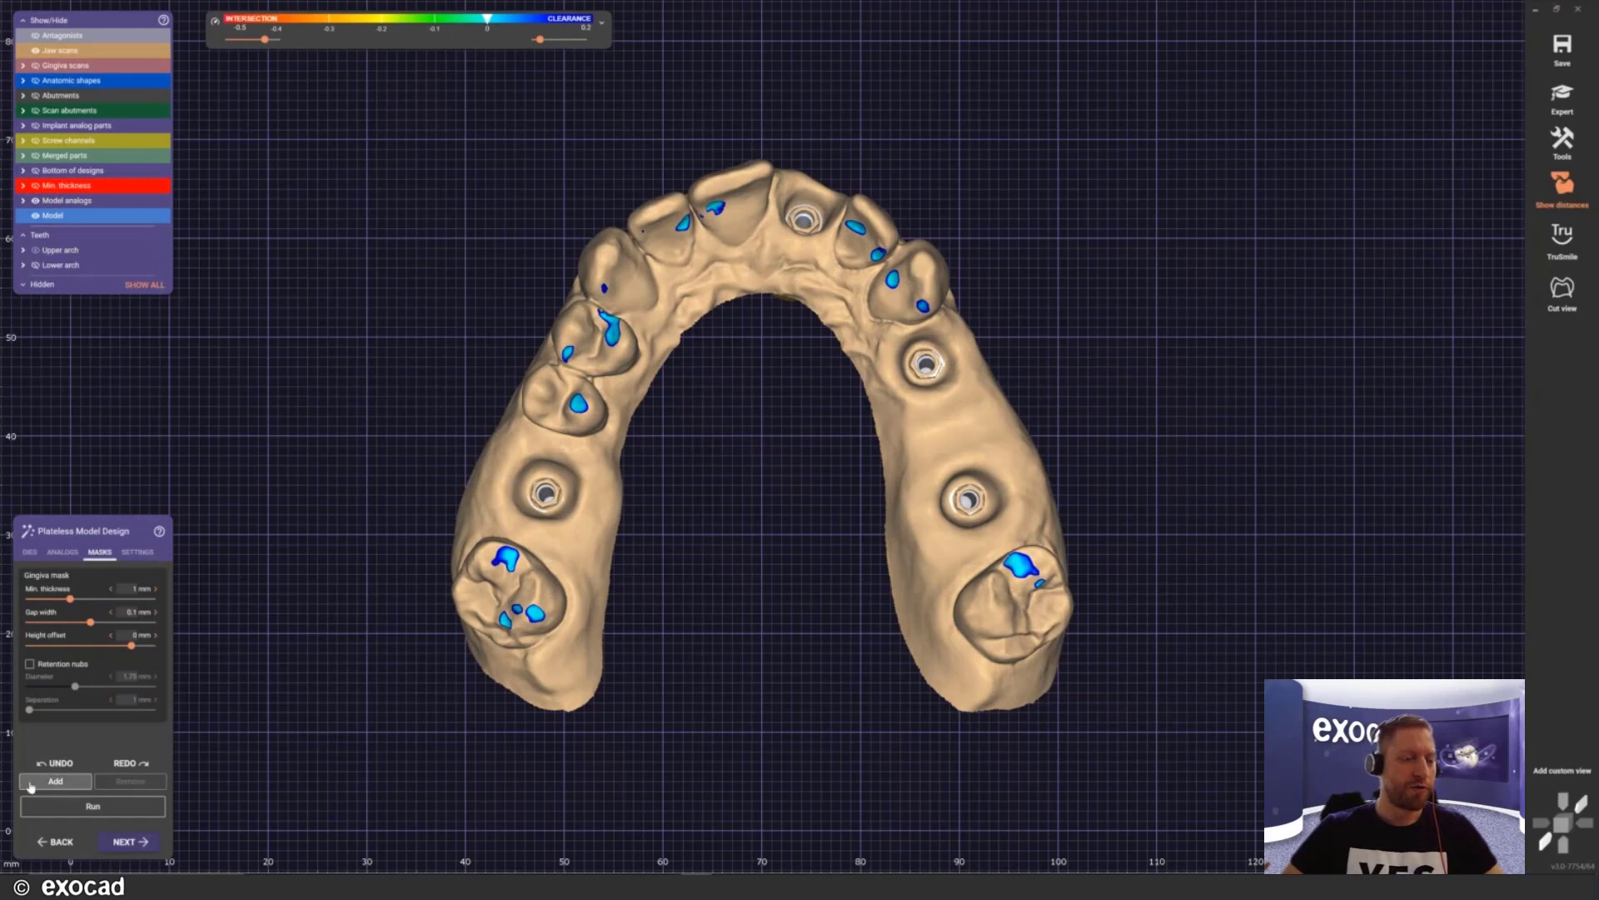
left_click(30, 785)
scroll(611, 411, "up", 5)
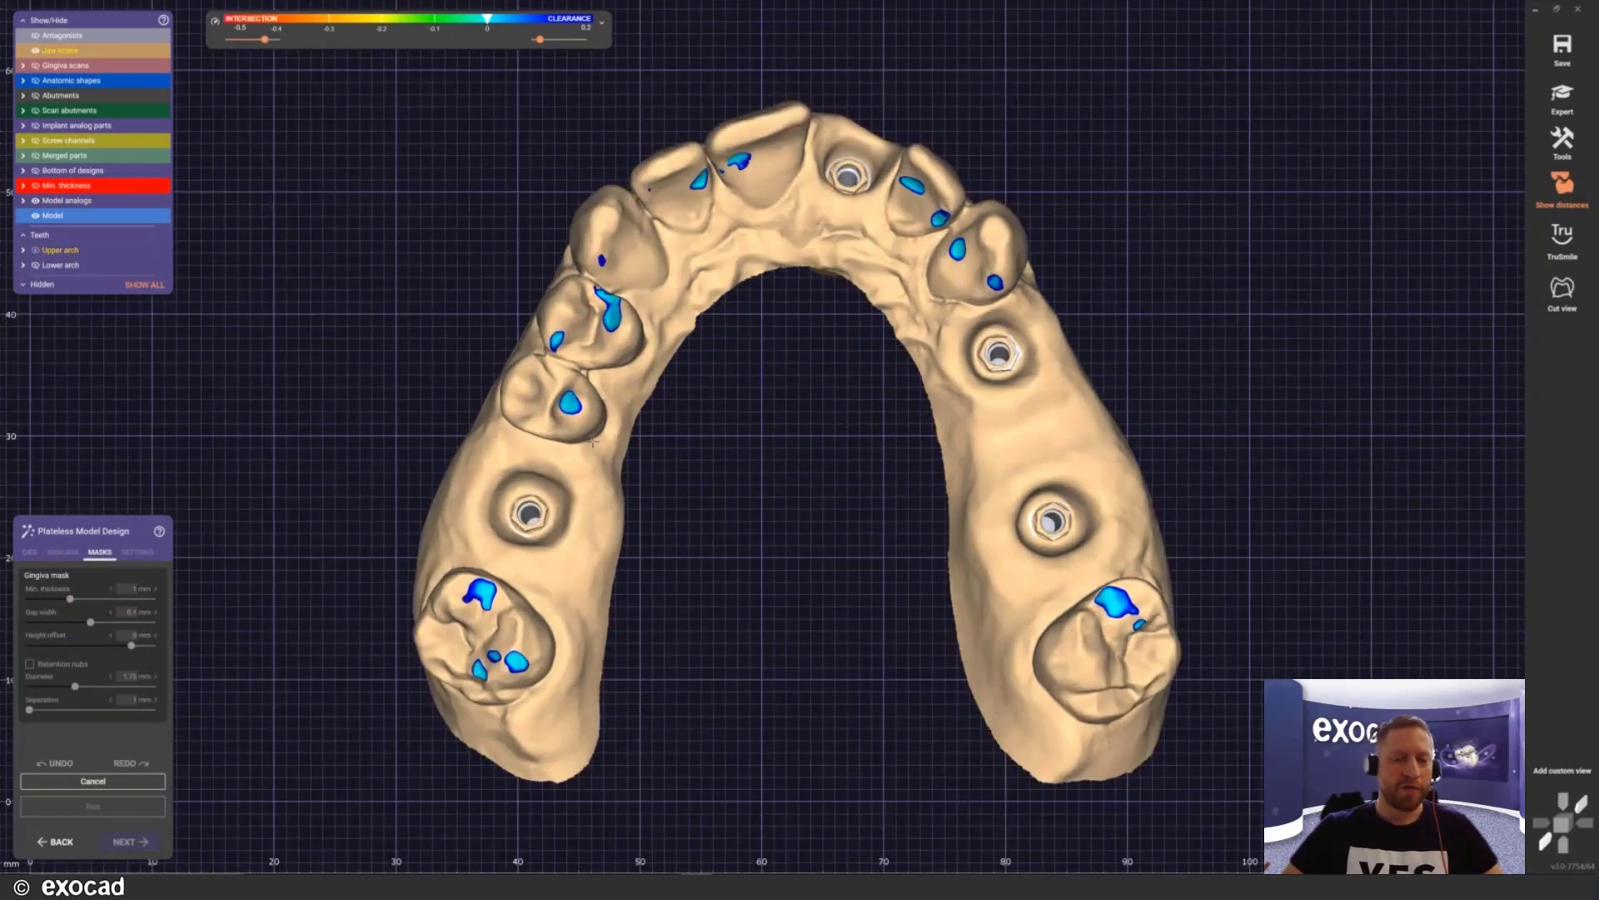
left_click(568, 464)
left_click(463, 430)
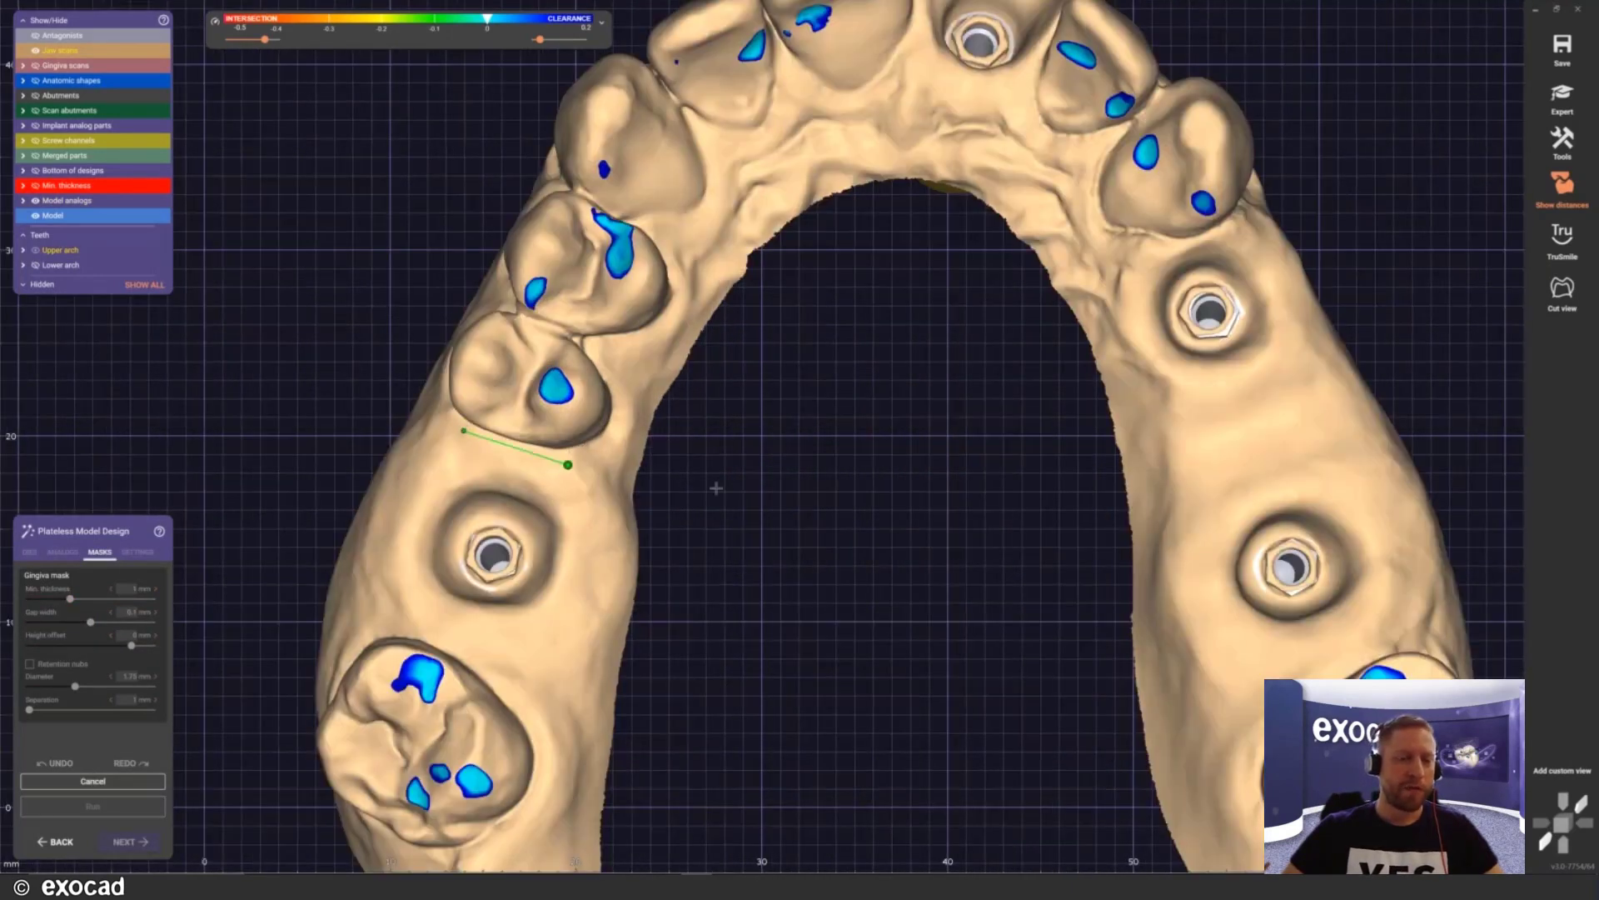
Step: Extend the mask outline down and along the cheek-side gingiva of tooth 16 and back up before the molar
right_click_drag(716, 488, 847, 458)
left_click(857, 460)
left_click(885, 507)
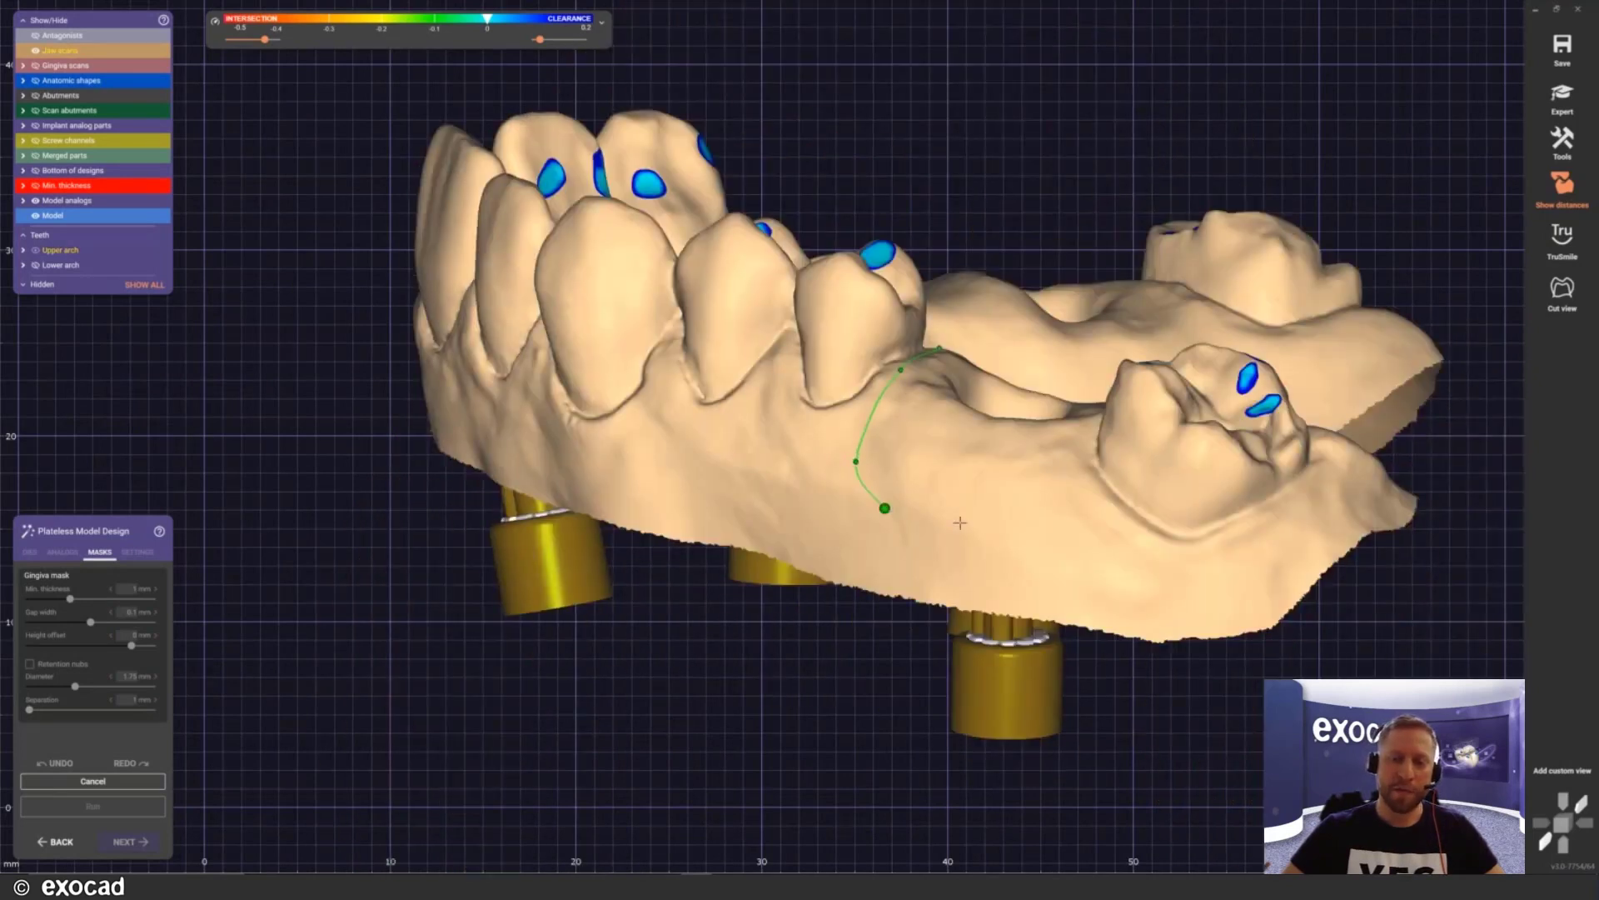
left_click(984, 527)
left_click(1063, 510)
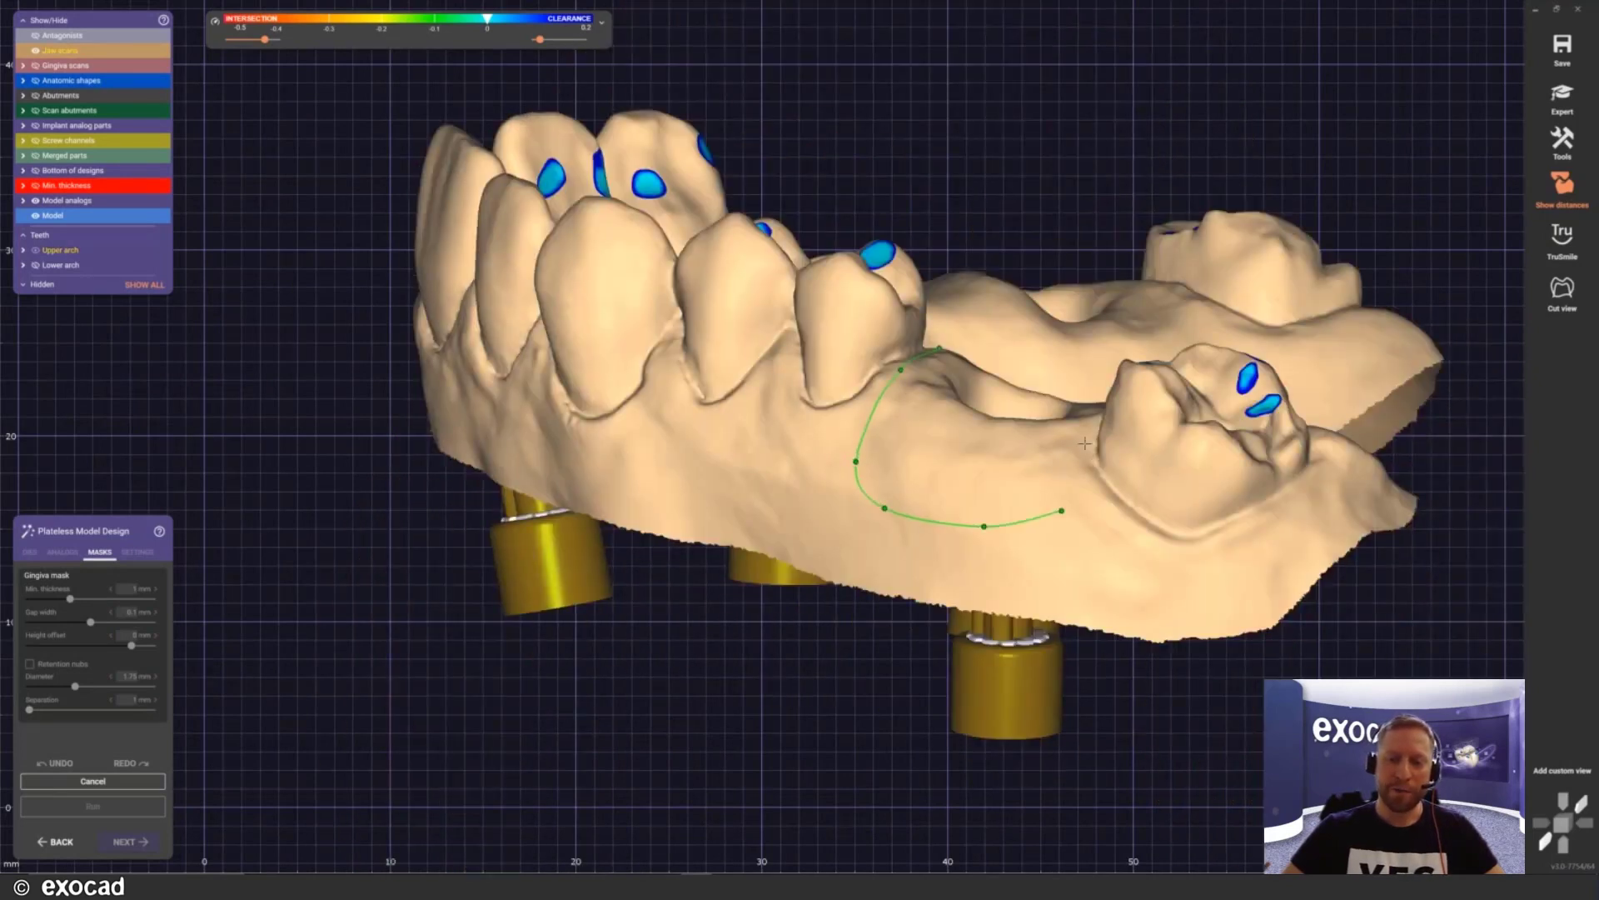
left_click(1087, 441)
Step: Continue the mask outline in front of the molar and along the palatal gingiva, closing it around the tooth 16 implant
right_click_drag(962, 500, 1245, 581)
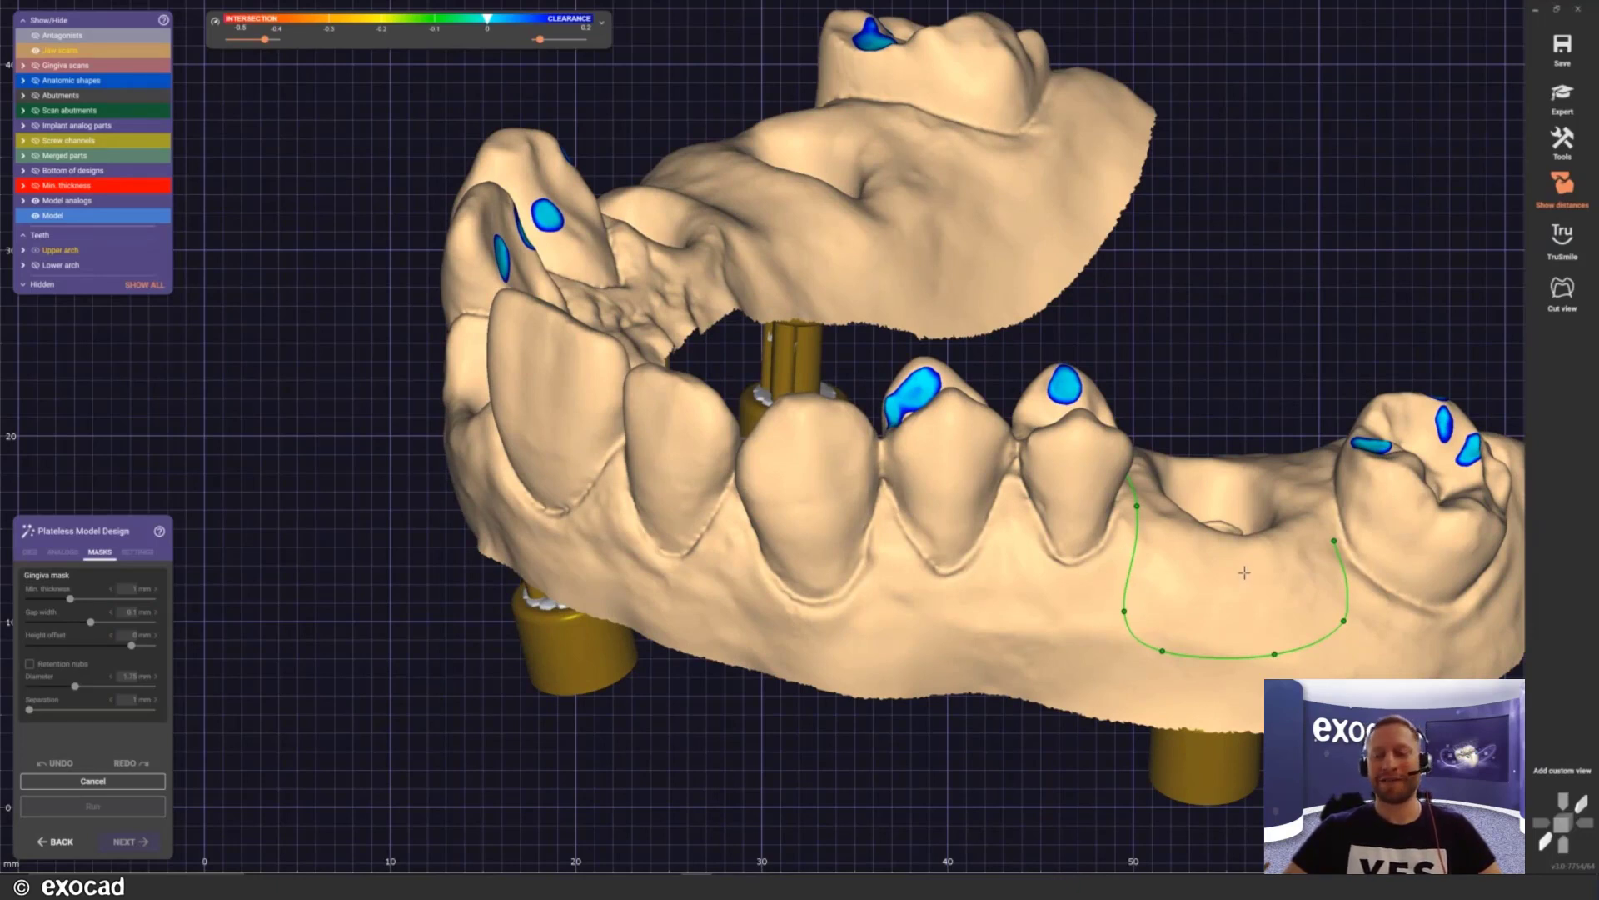
right_click_drag(1244, 573, 1047, 539)
middle_click_drag(1046, 538, 1167, 492)
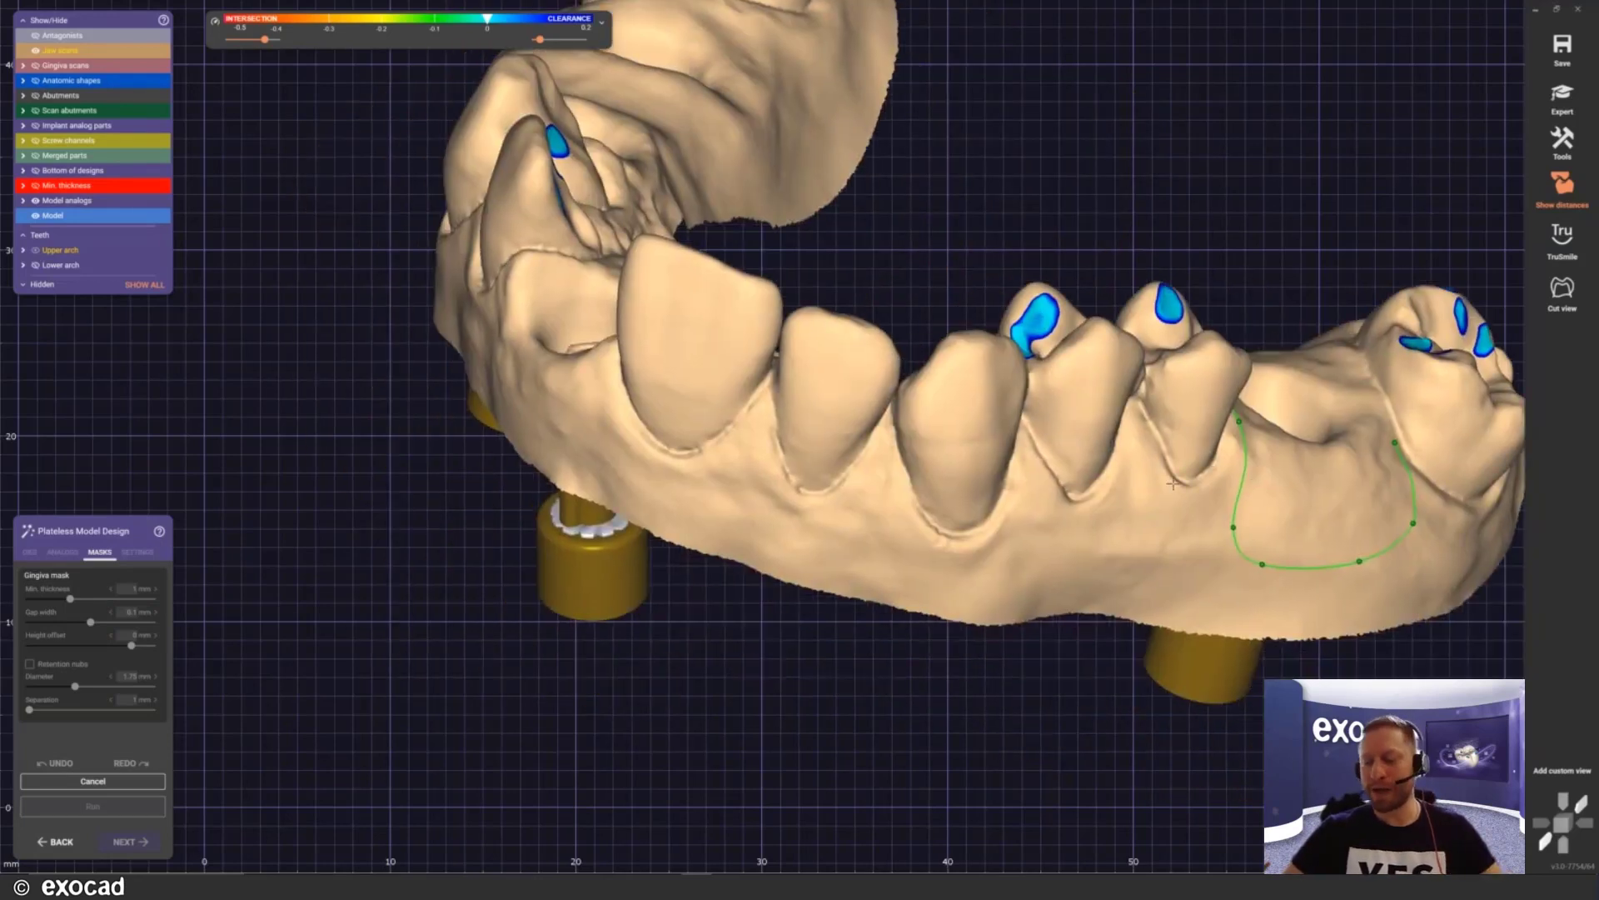
middle_click(1309, 468)
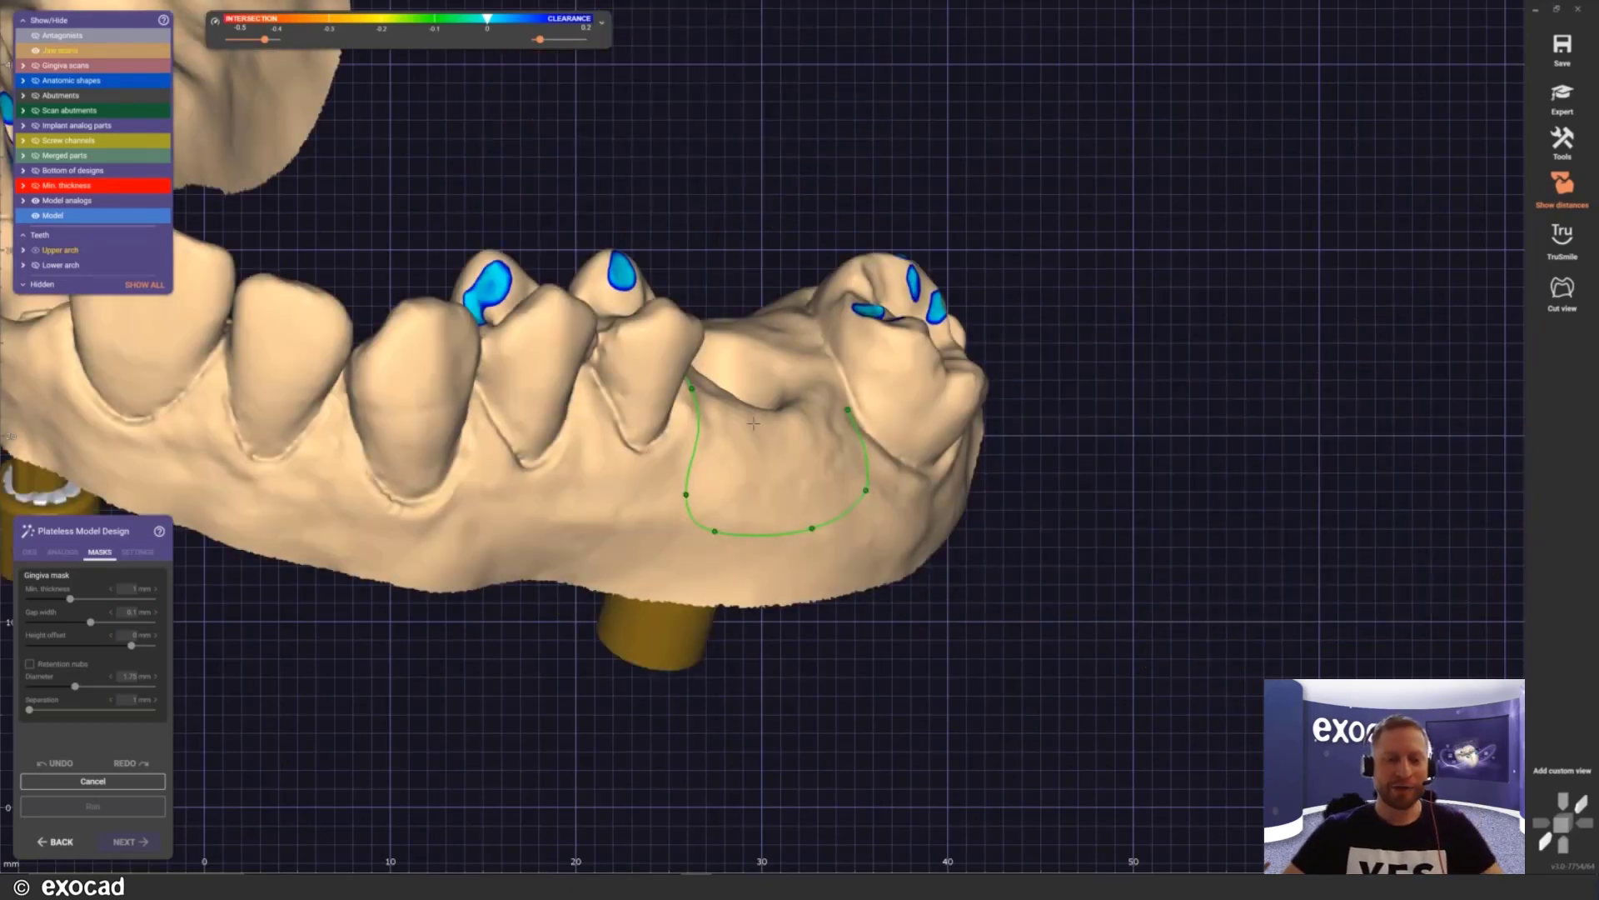
right_click_drag(753, 420, 753, 416)
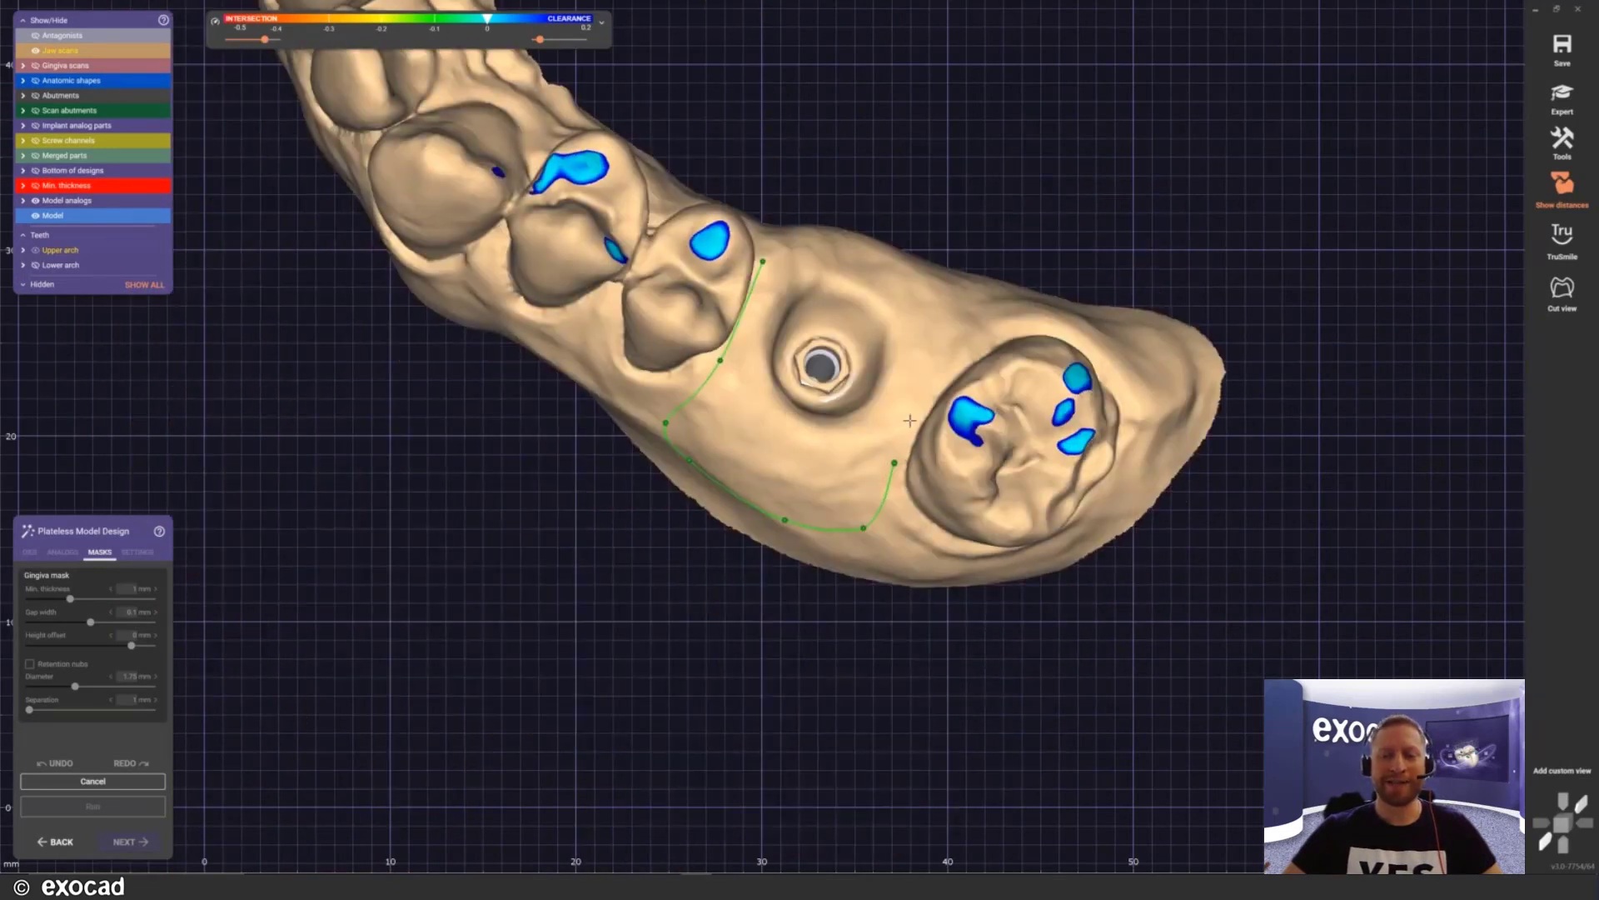
left_click(940, 377)
left_click(980, 318)
left_click(939, 281)
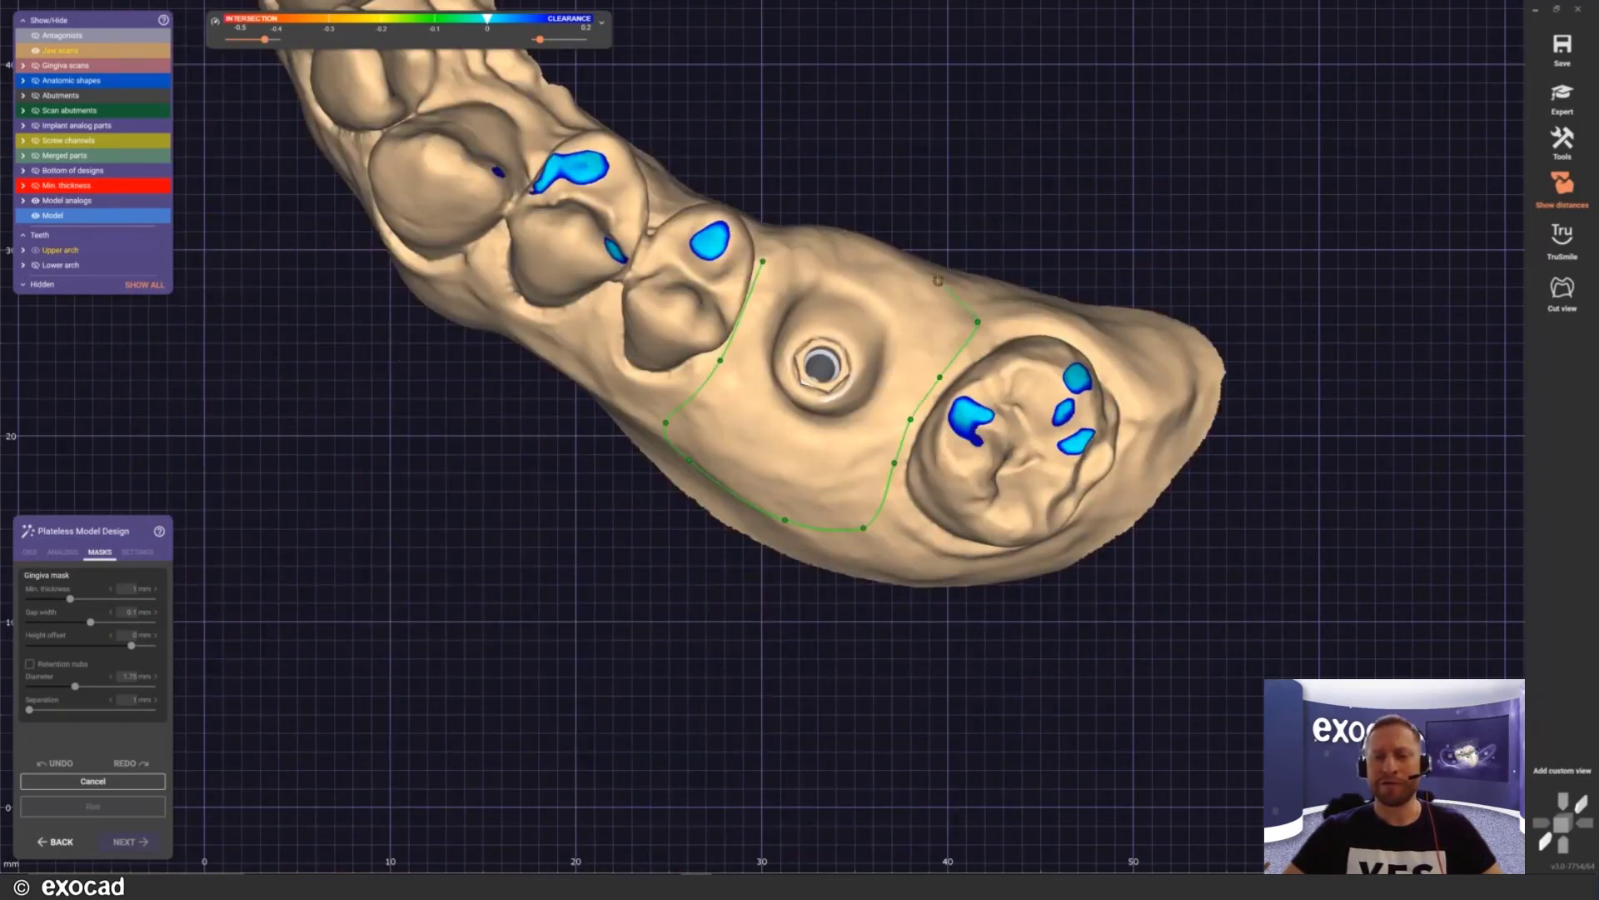
right_click_drag(832, 273, 833, 273)
left_click(870, 233)
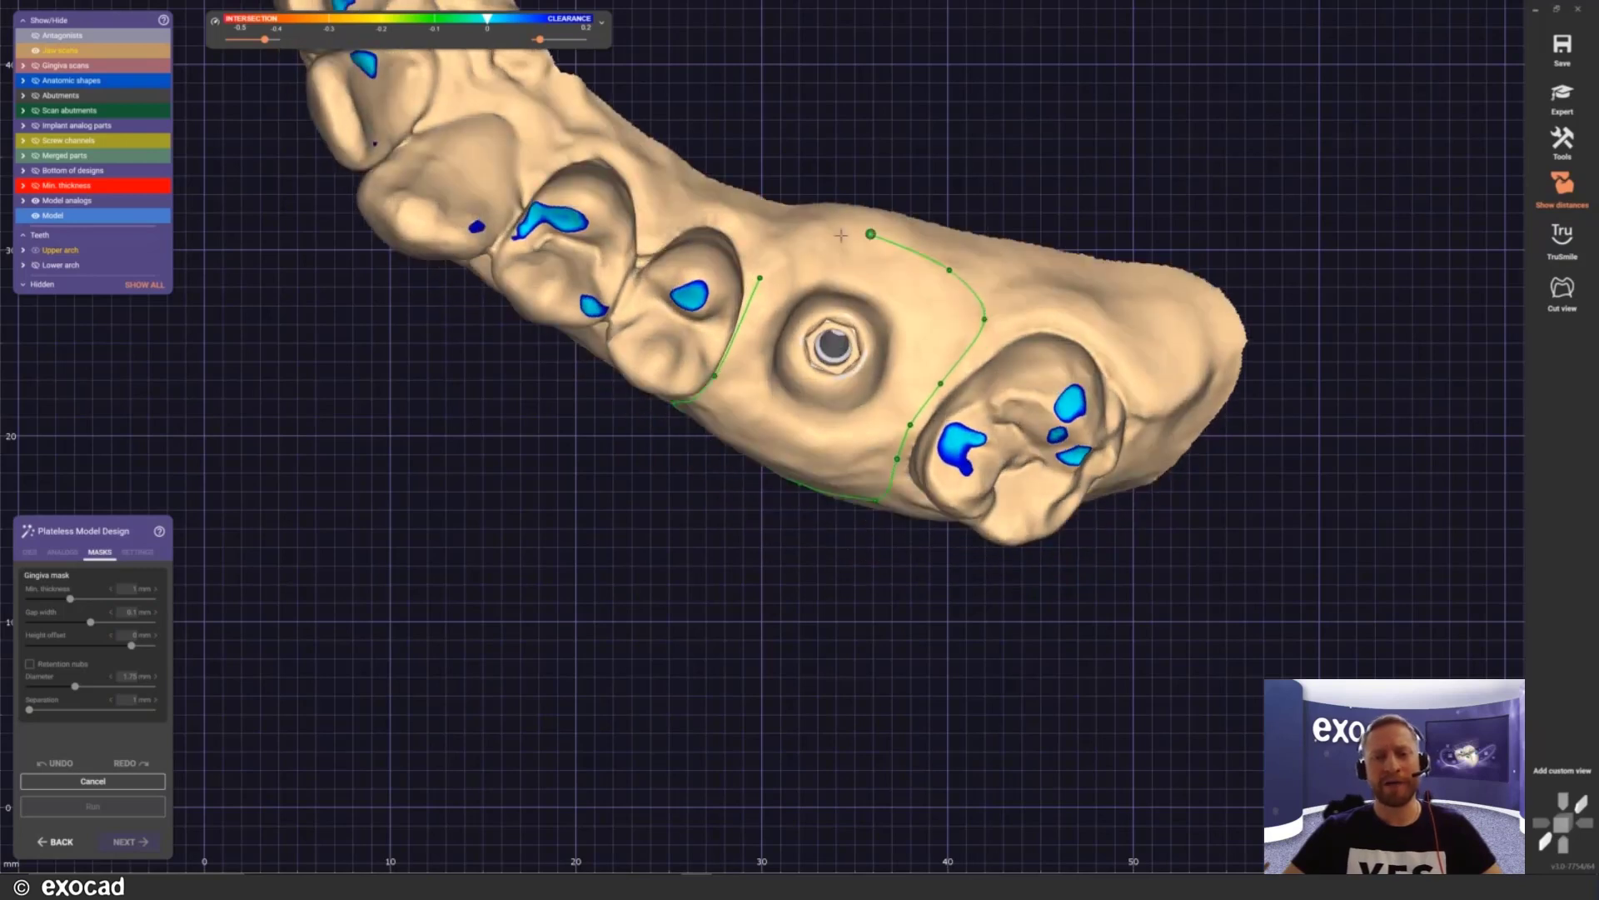
left_click(800, 236)
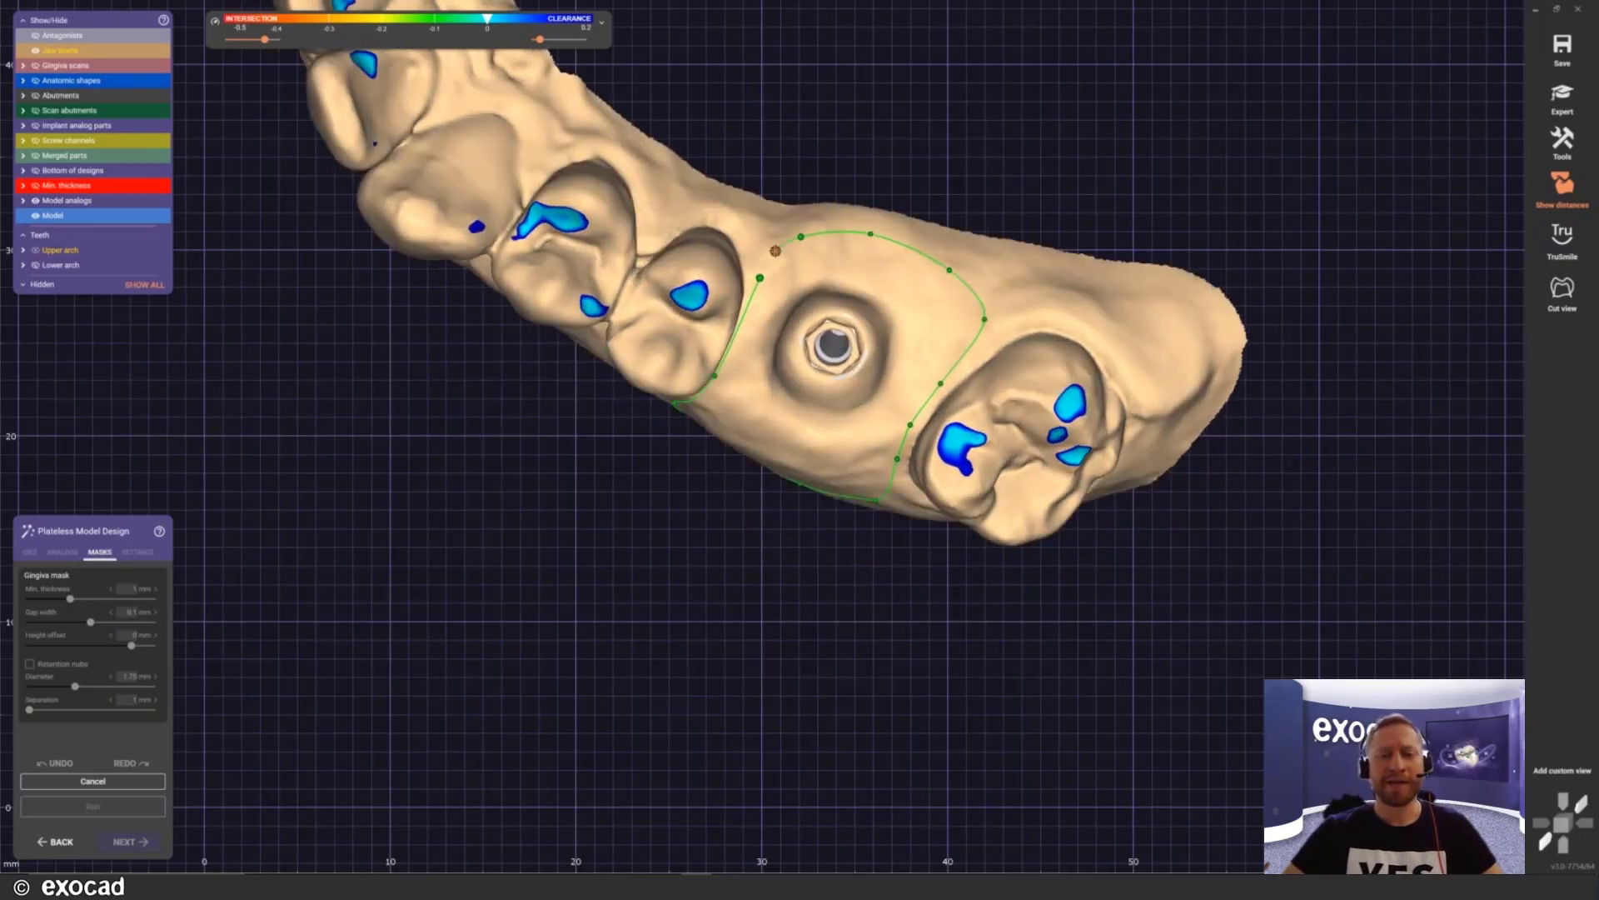
left_click(775, 250)
right_click_drag(837, 284, 825, 326)
scroll(826, 326, "down", 4)
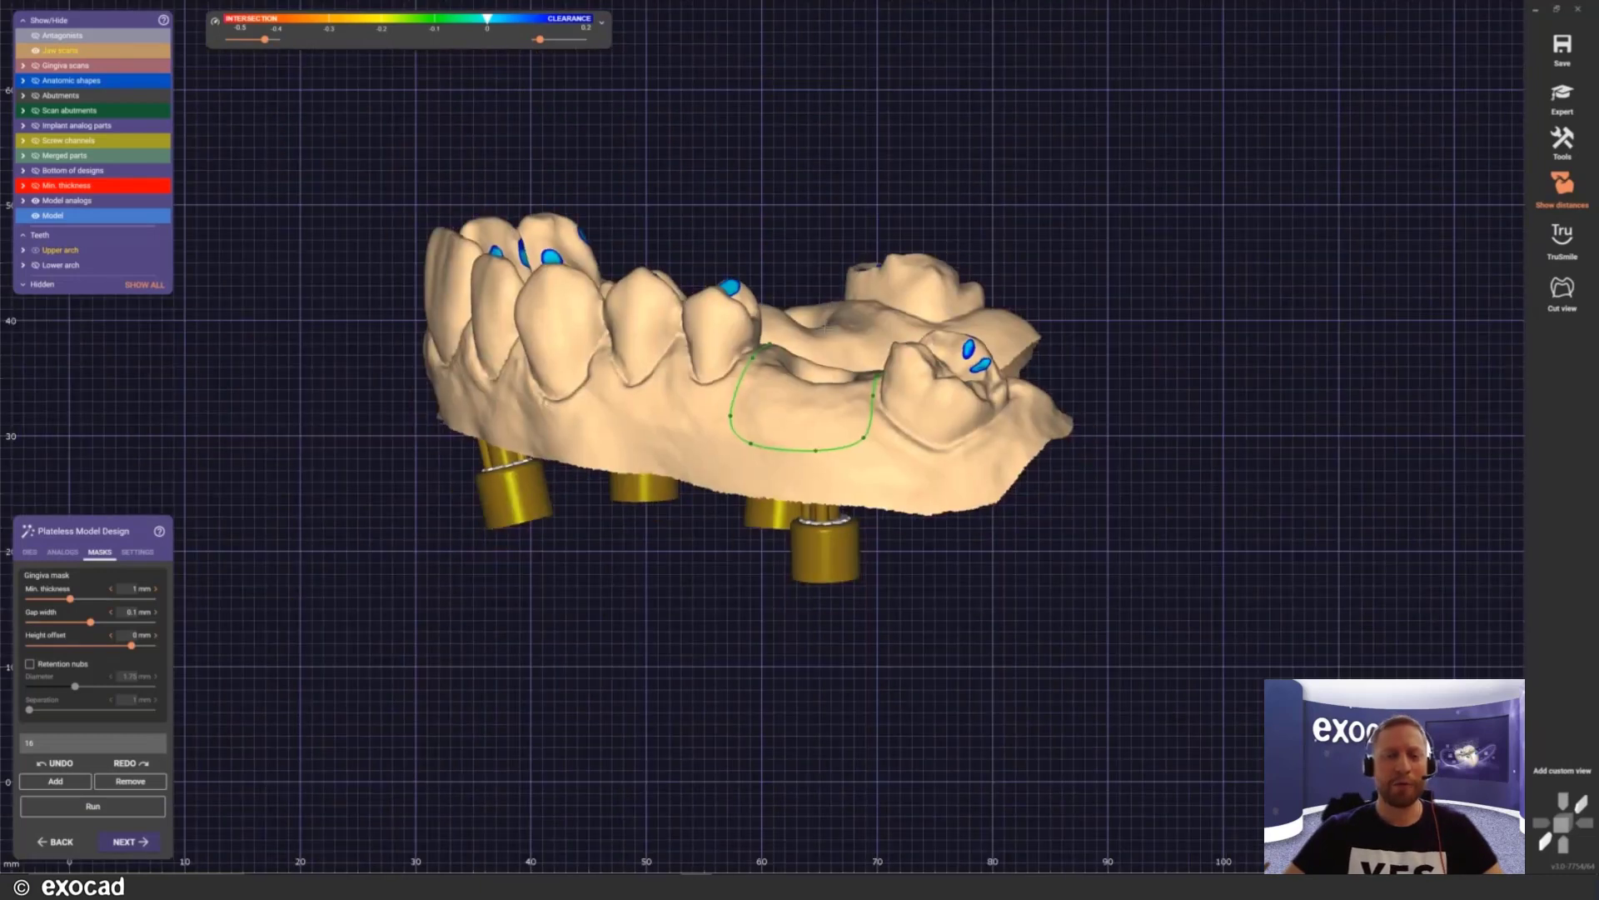
Step: Check the closed gingiva mask outline at tooth 16 from above and generate the upper model
right_click_drag(806, 424, 804, 419)
middle_click_drag(804, 419, 528, 470)
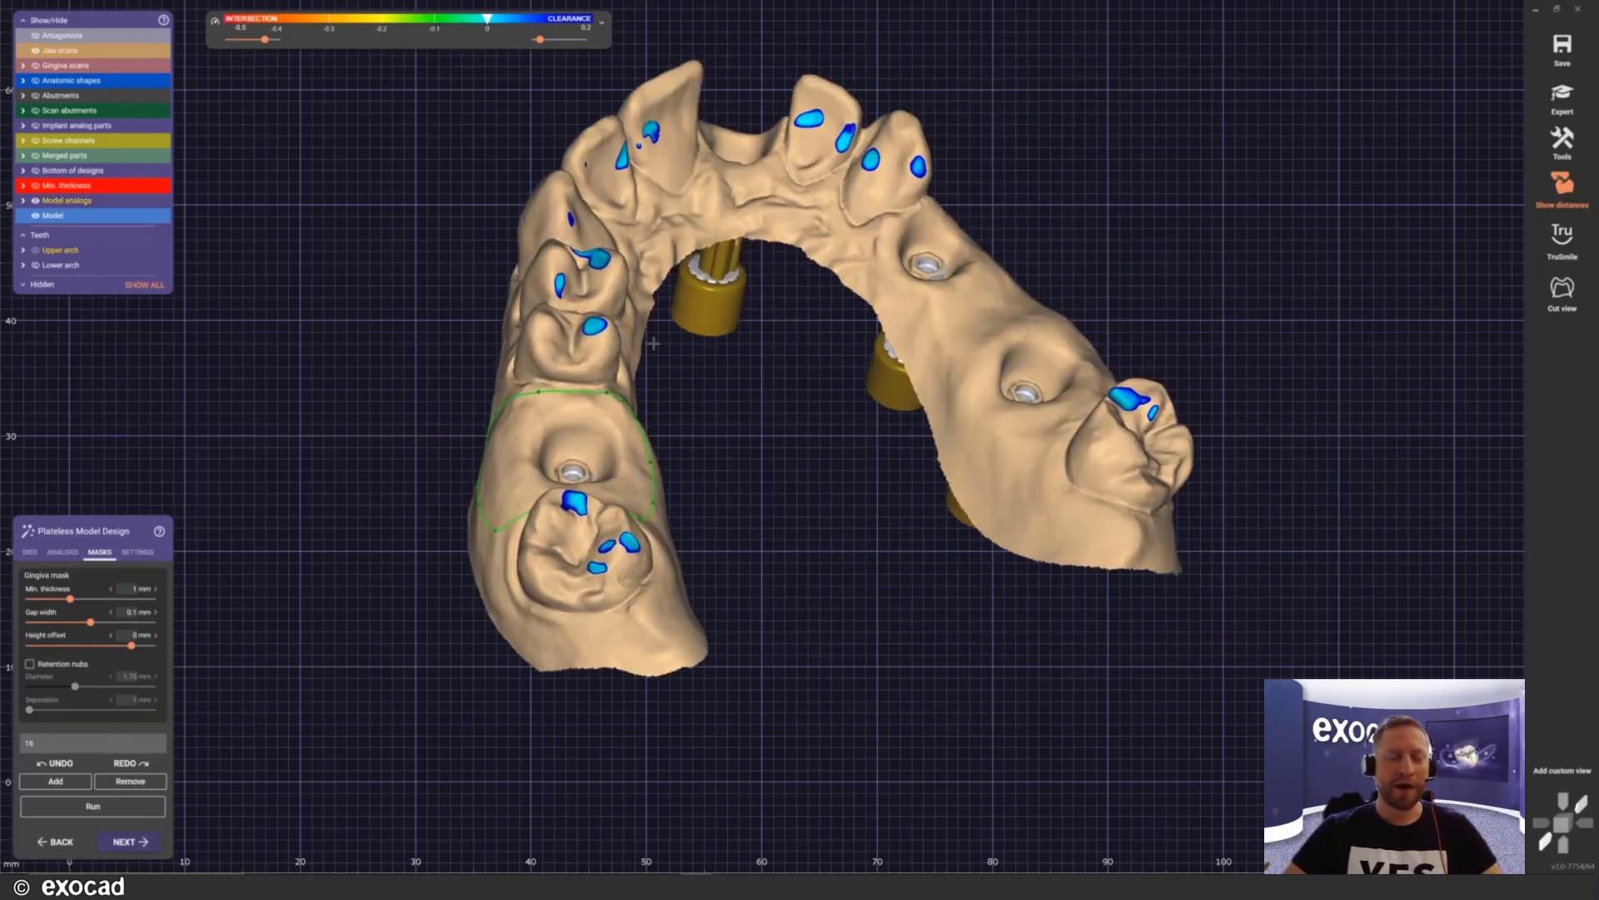
right_click_drag(798, 204, 796, 205)
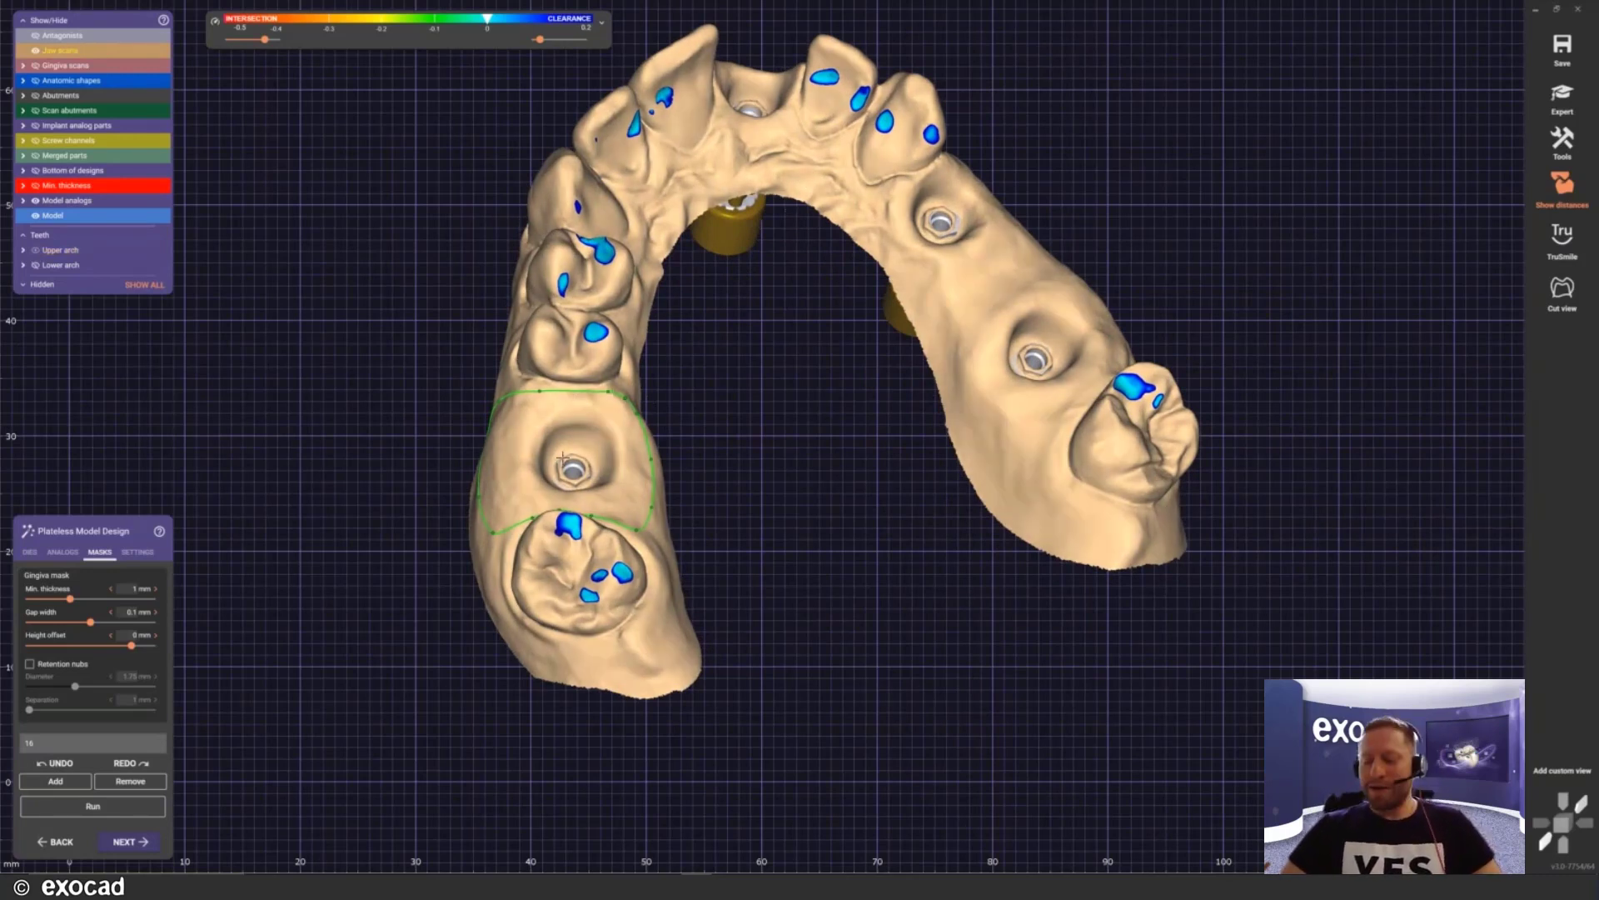
double_click(321, 603)
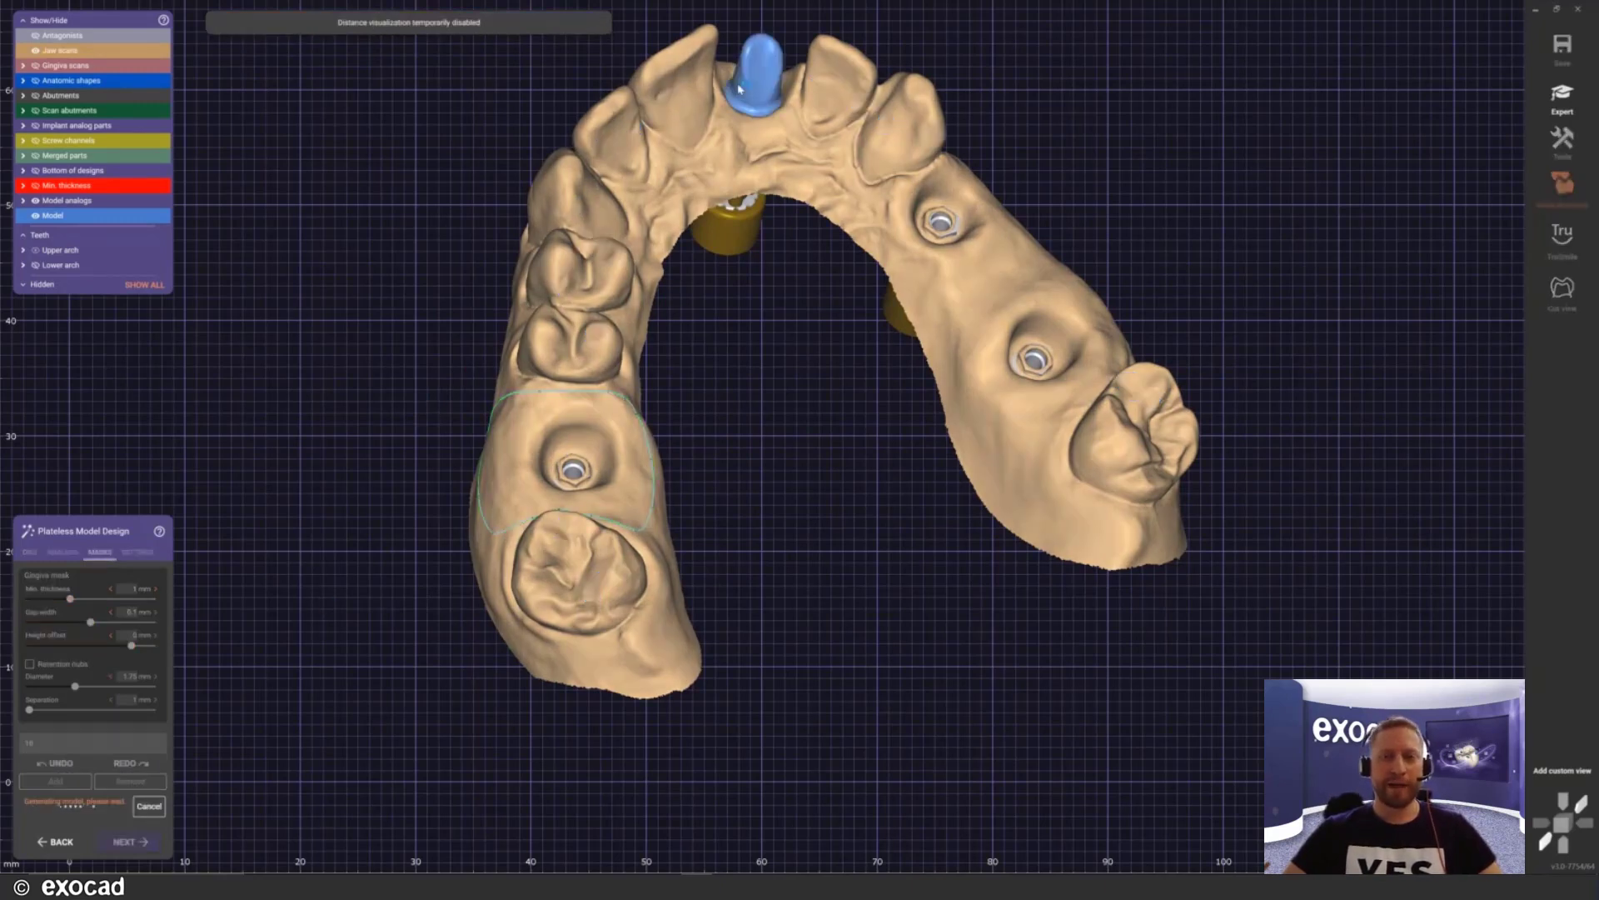
Step: Examine the abutment die, its shaft and the lab analogs beneath the upper arch while the model is being generated
right_click_drag(760, 223, 758, 438)
middle_click_drag(758, 438, 1267, 342)
right_click_drag(1267, 341, 760, 435)
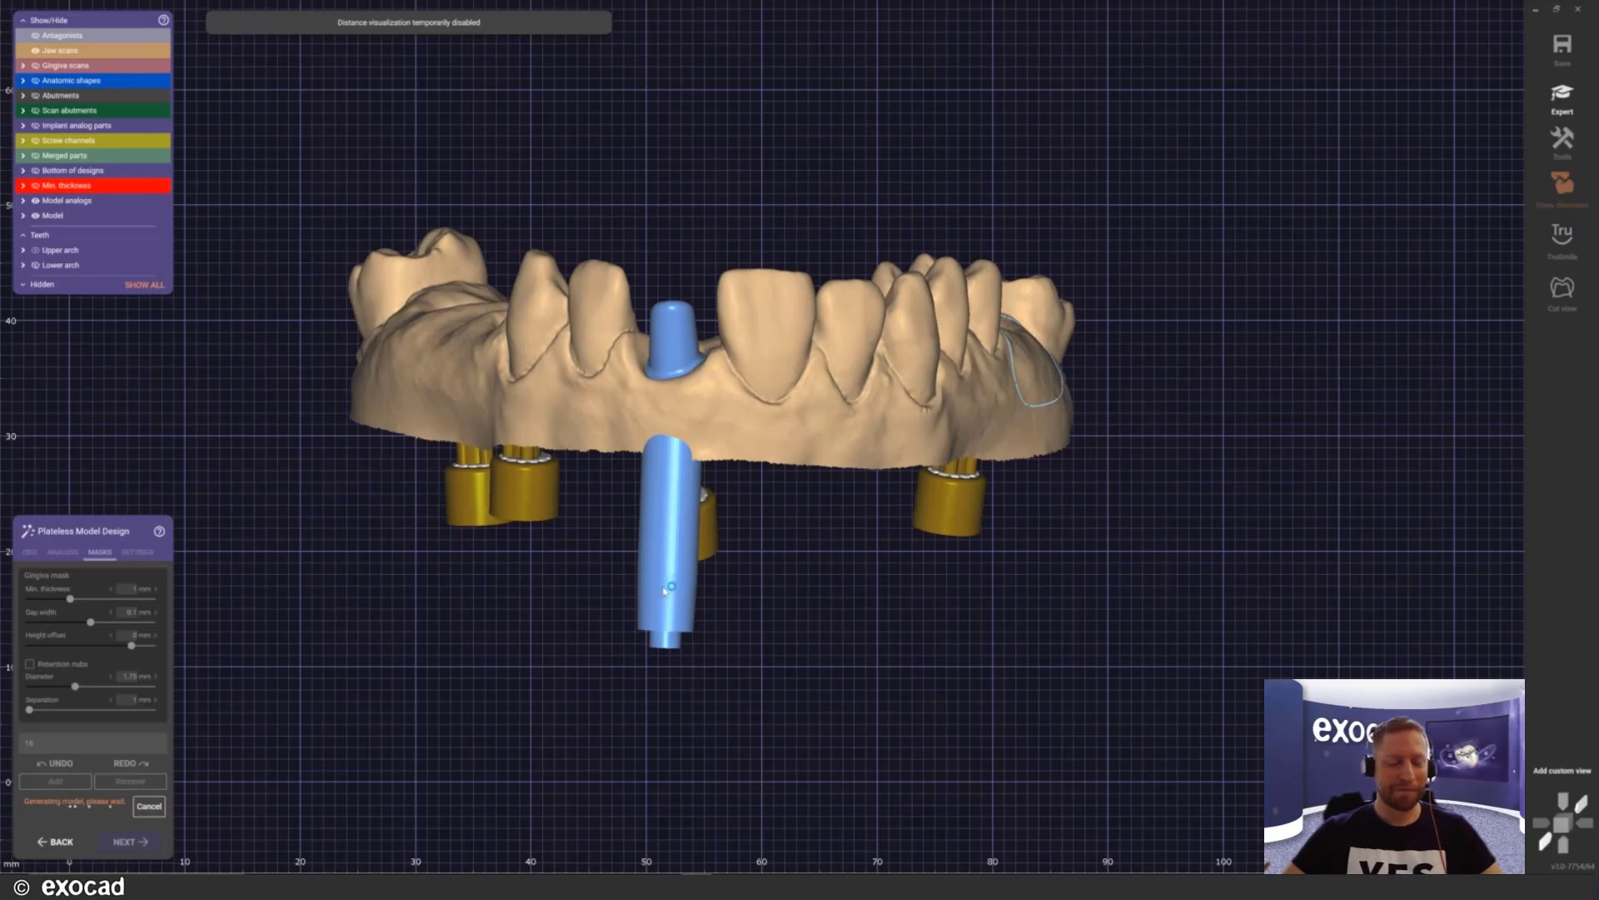
scroll(669, 586, "up", 3)
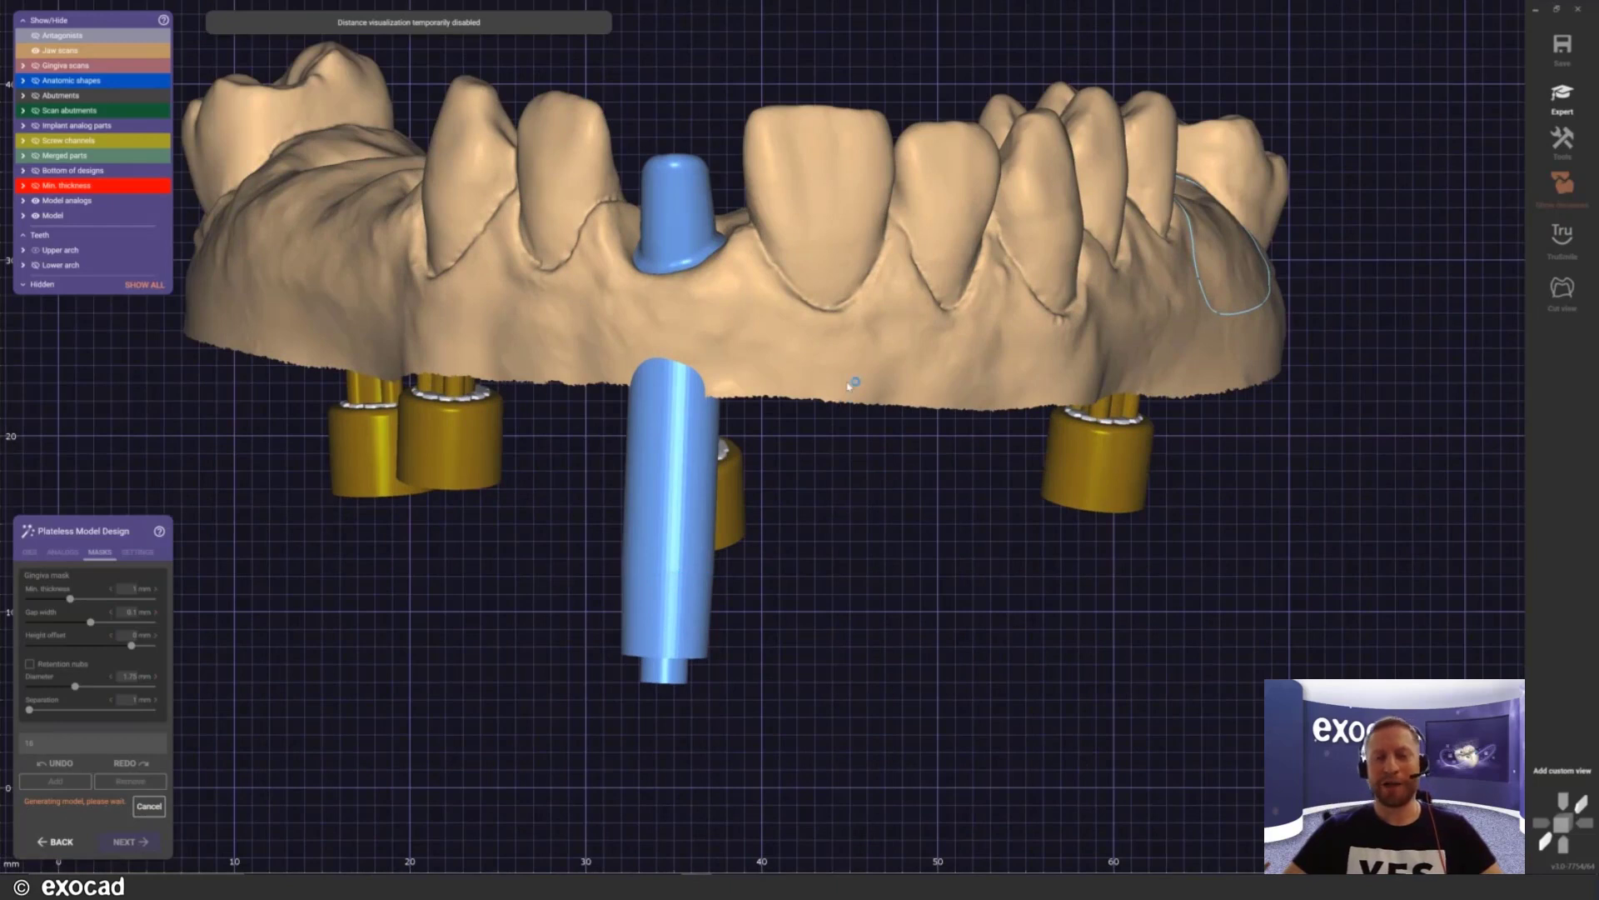
scroll(850, 384, "down", 3)
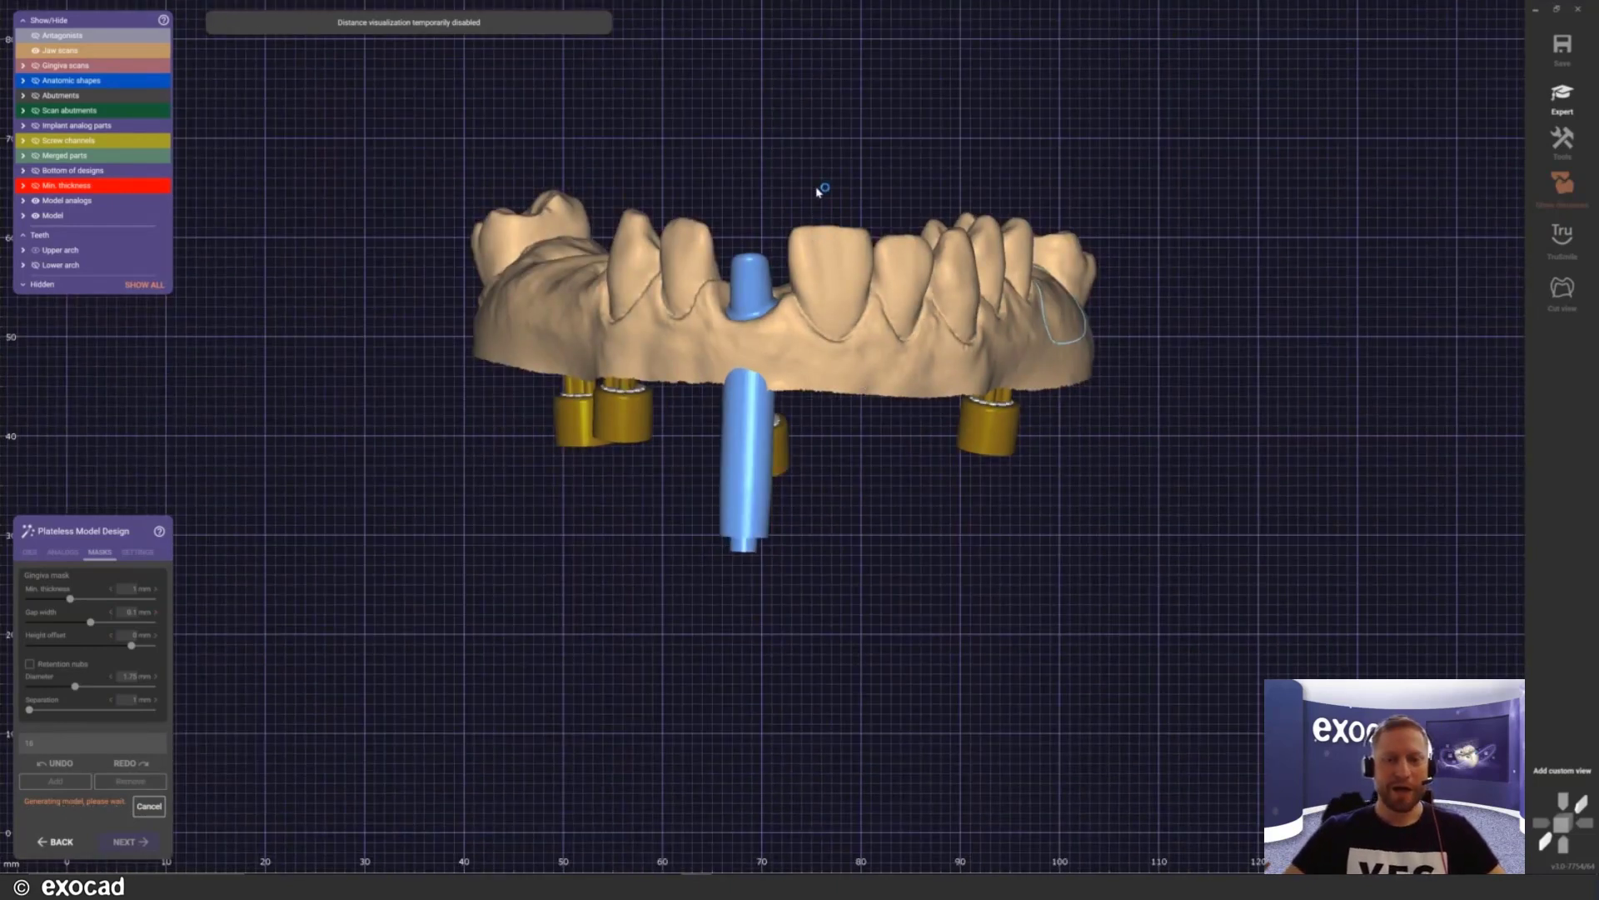
right_click_drag(791, 328, 1025, 298)
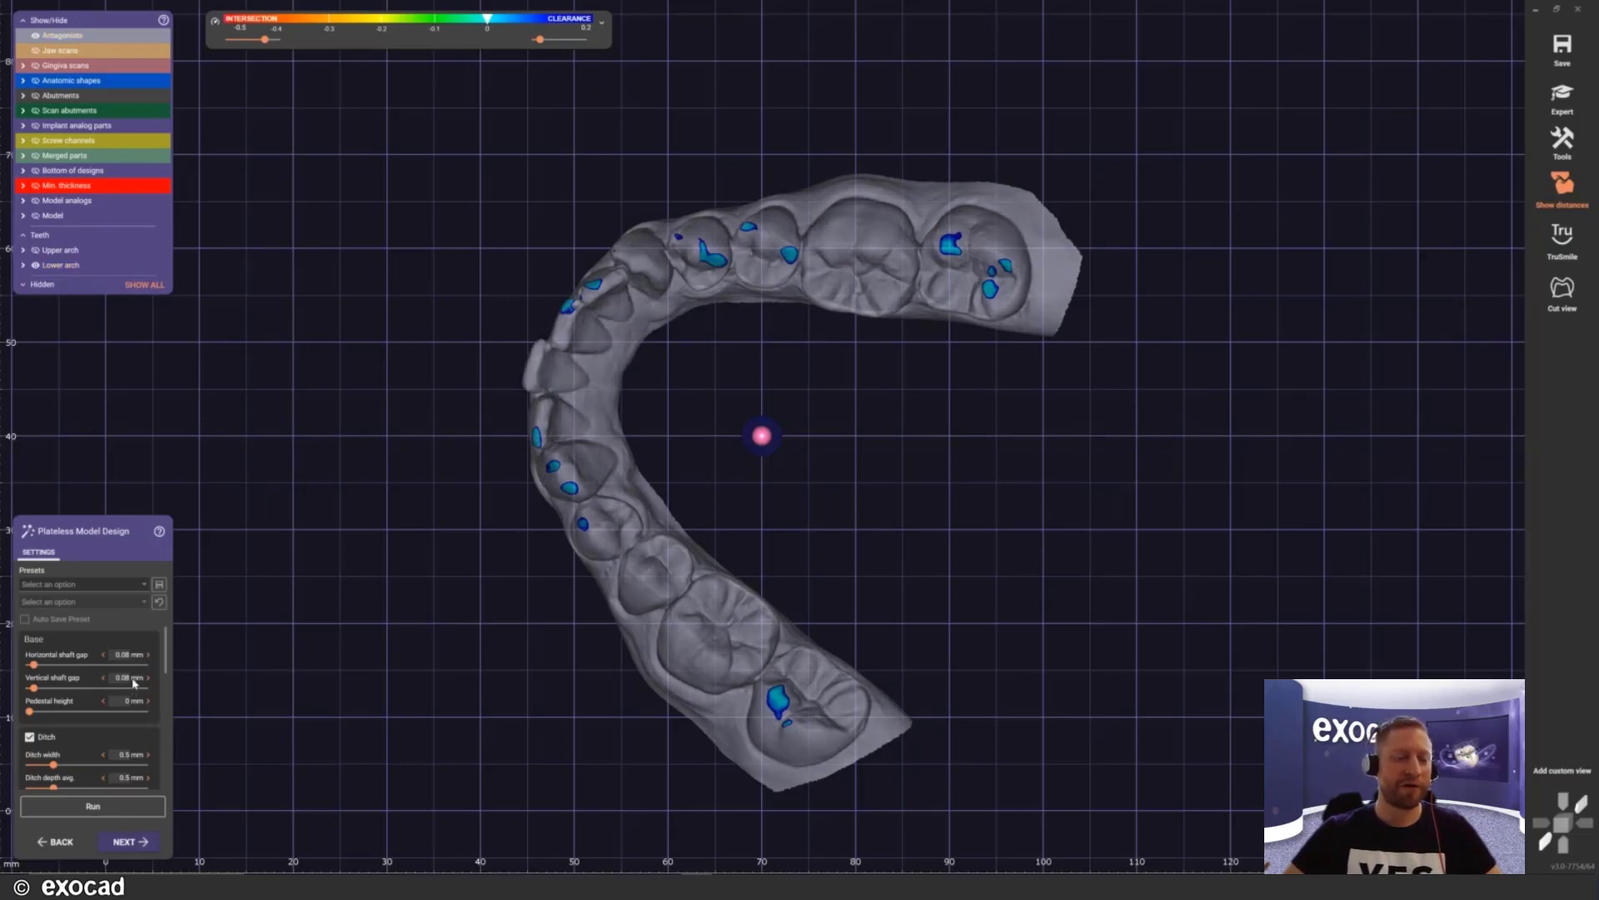
Step: Review the lower model's base parameters, including the shaft gaps, pedestal height, ditch and pin grooves
scroll(170, 688, "down", 2)
scroll(169, 690, "down", 1)
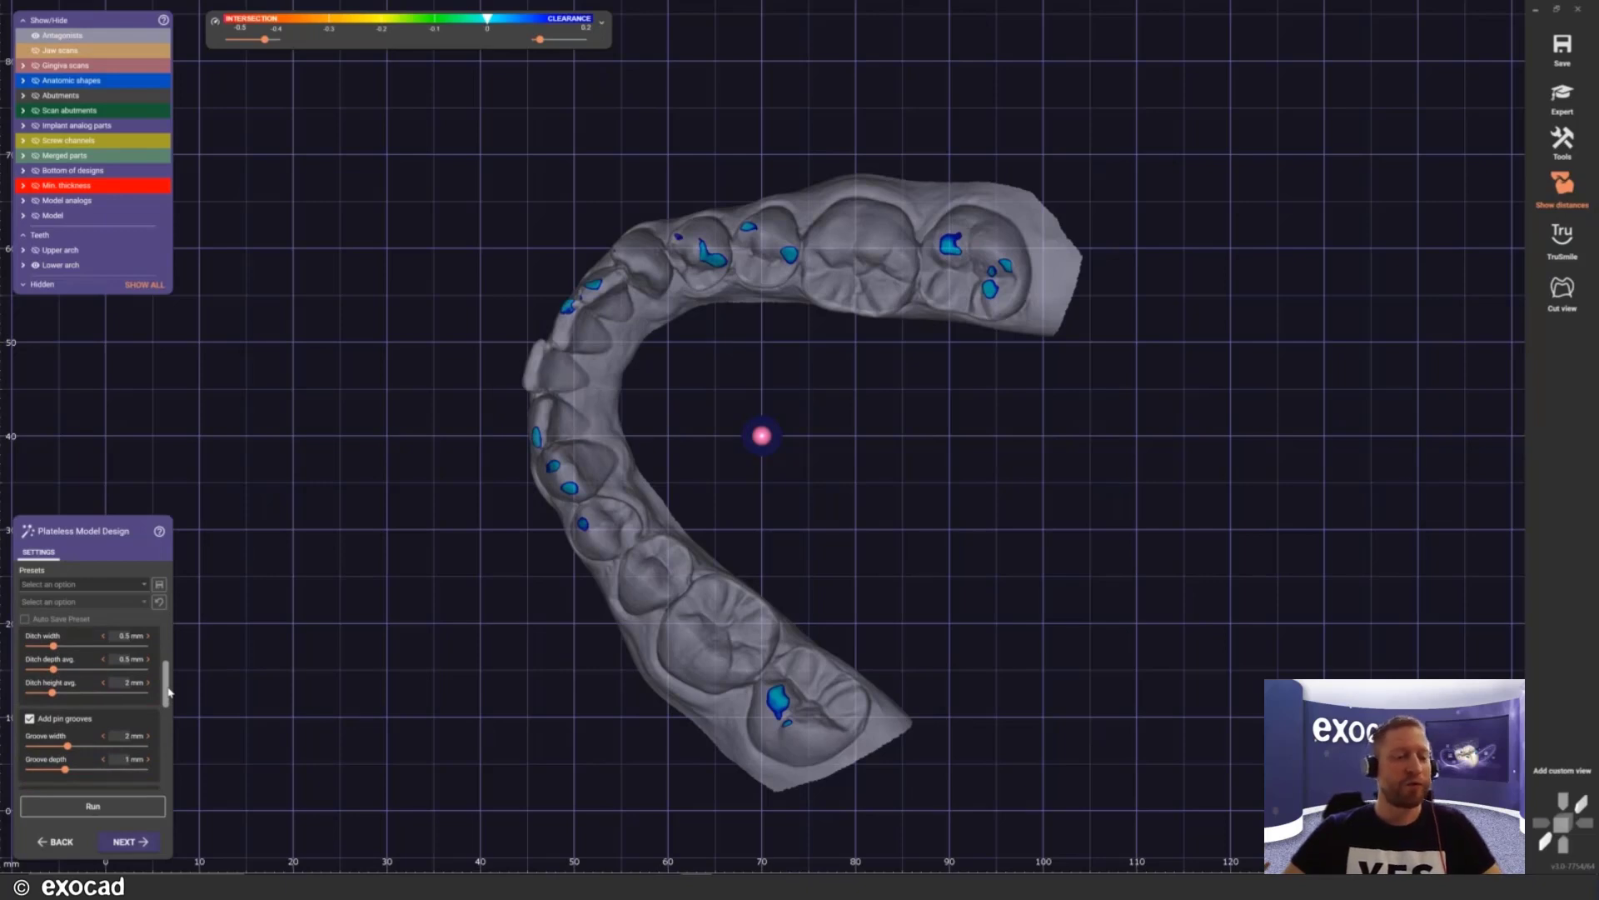
scroll(169, 688, "up", 3)
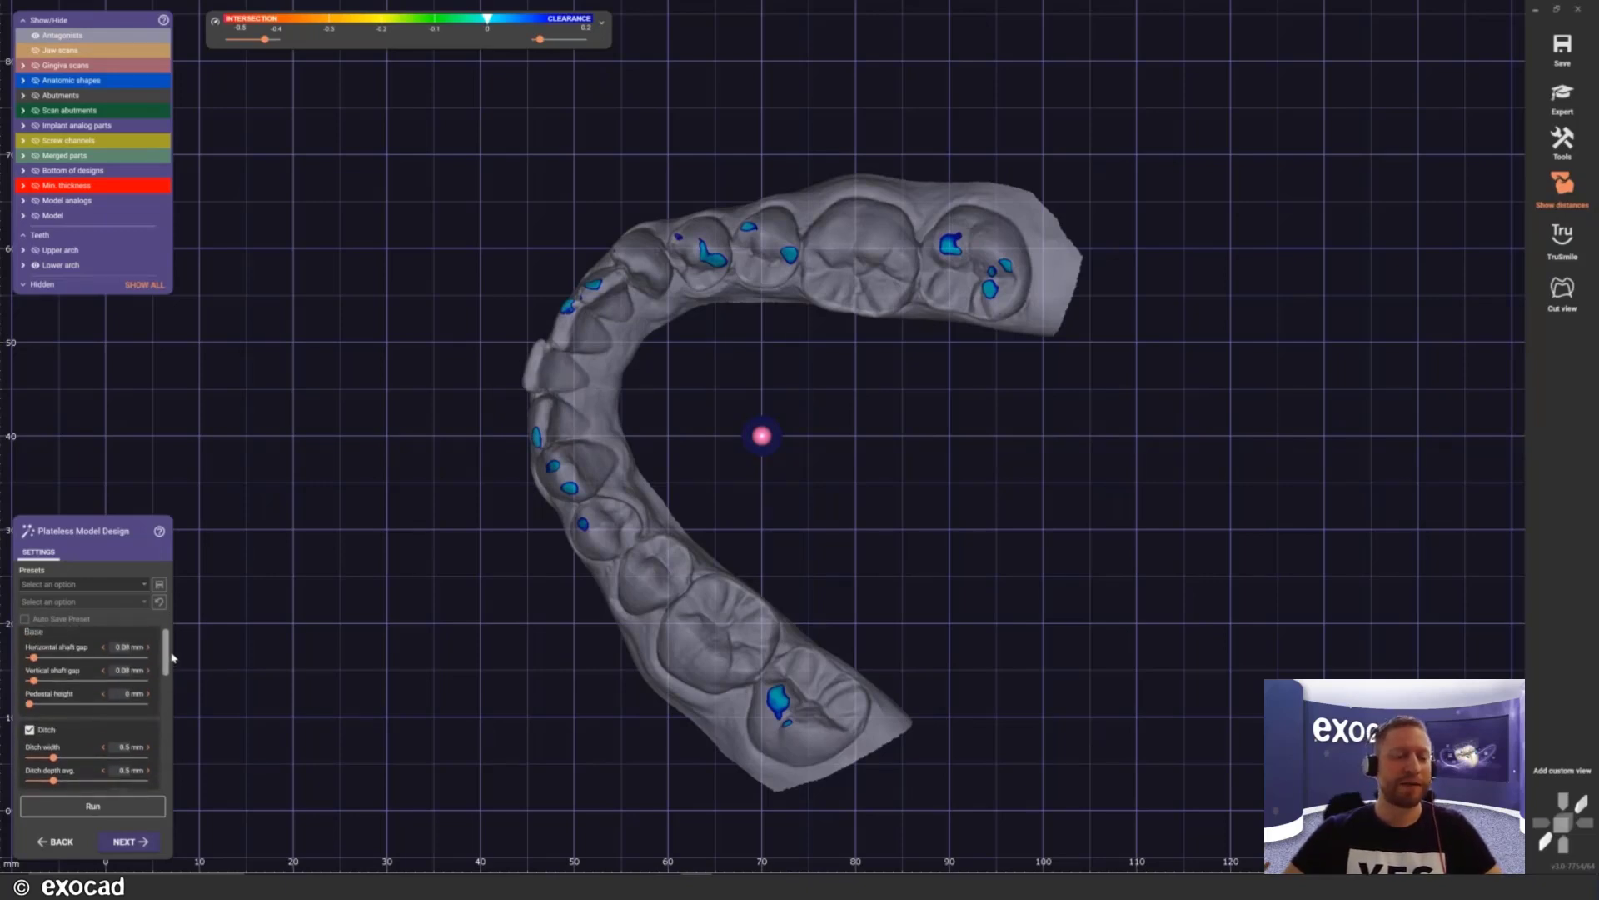
Step: Examine the generated upper and lower models from the base opening and around the front teeth
right_click_drag(657, 575, 668, 413)
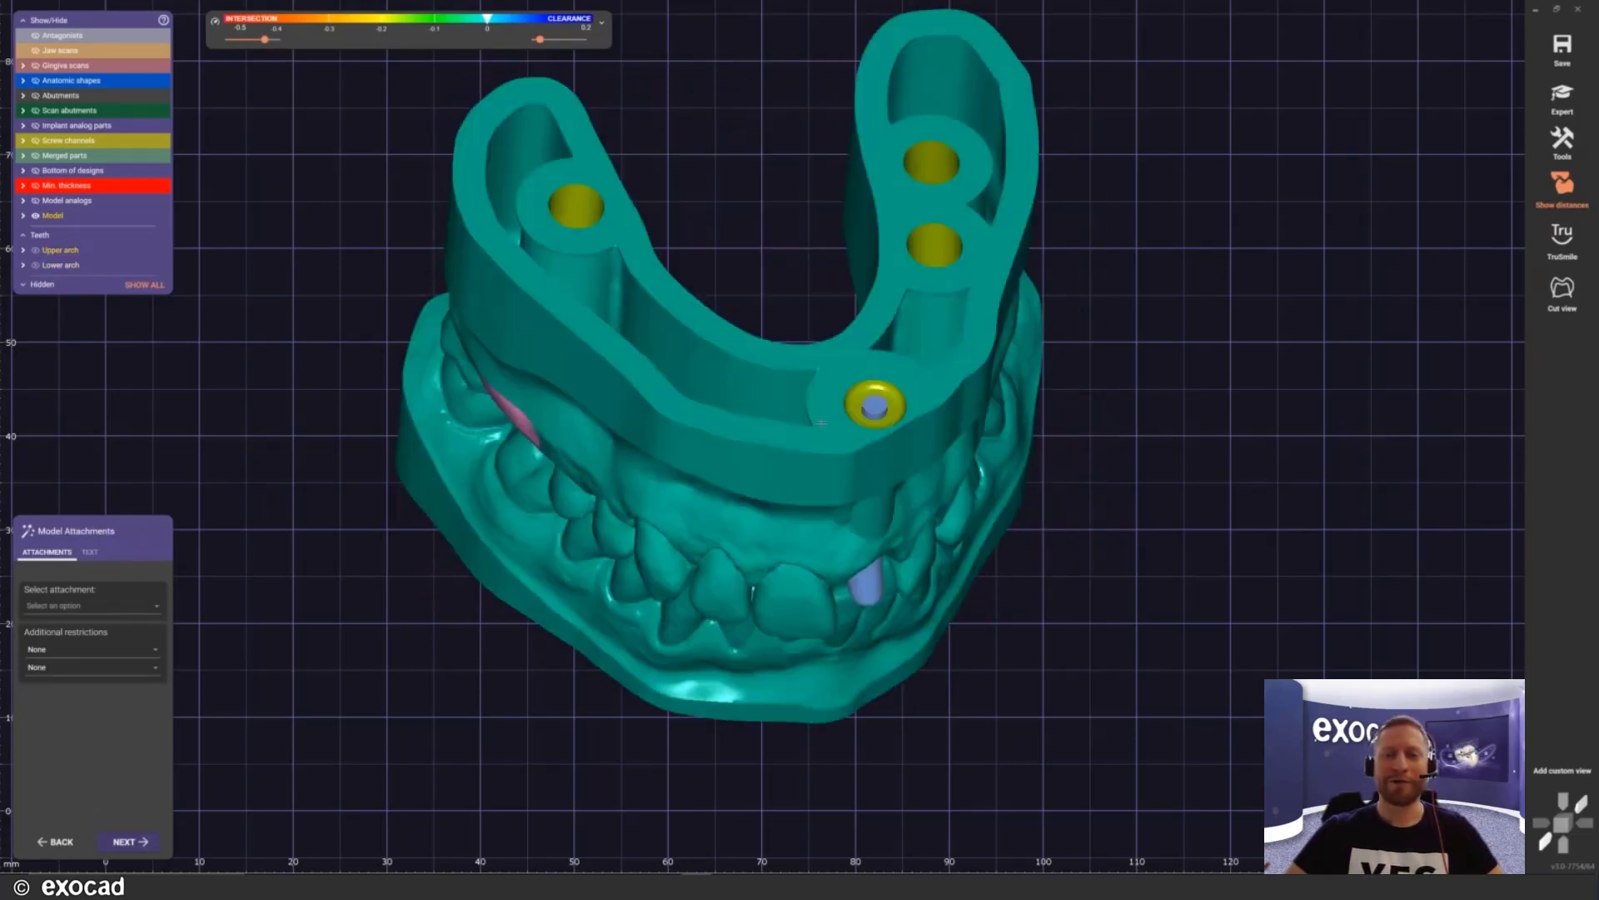
right_click_drag(697, 341, 667, 148)
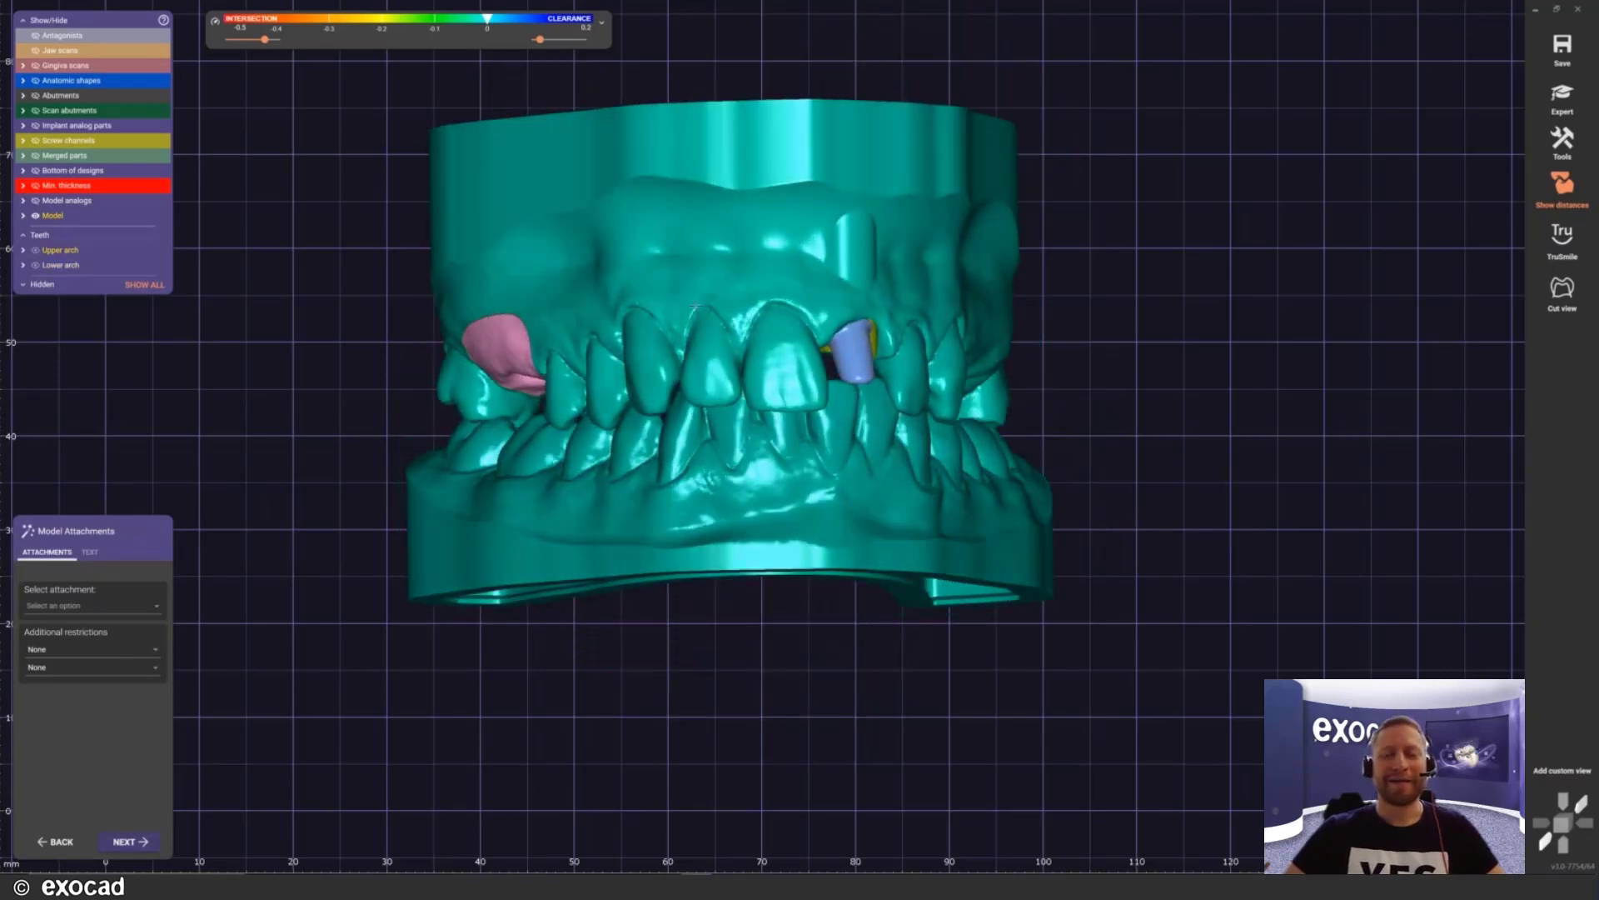
right_click_drag(725, 319, 820, 174)
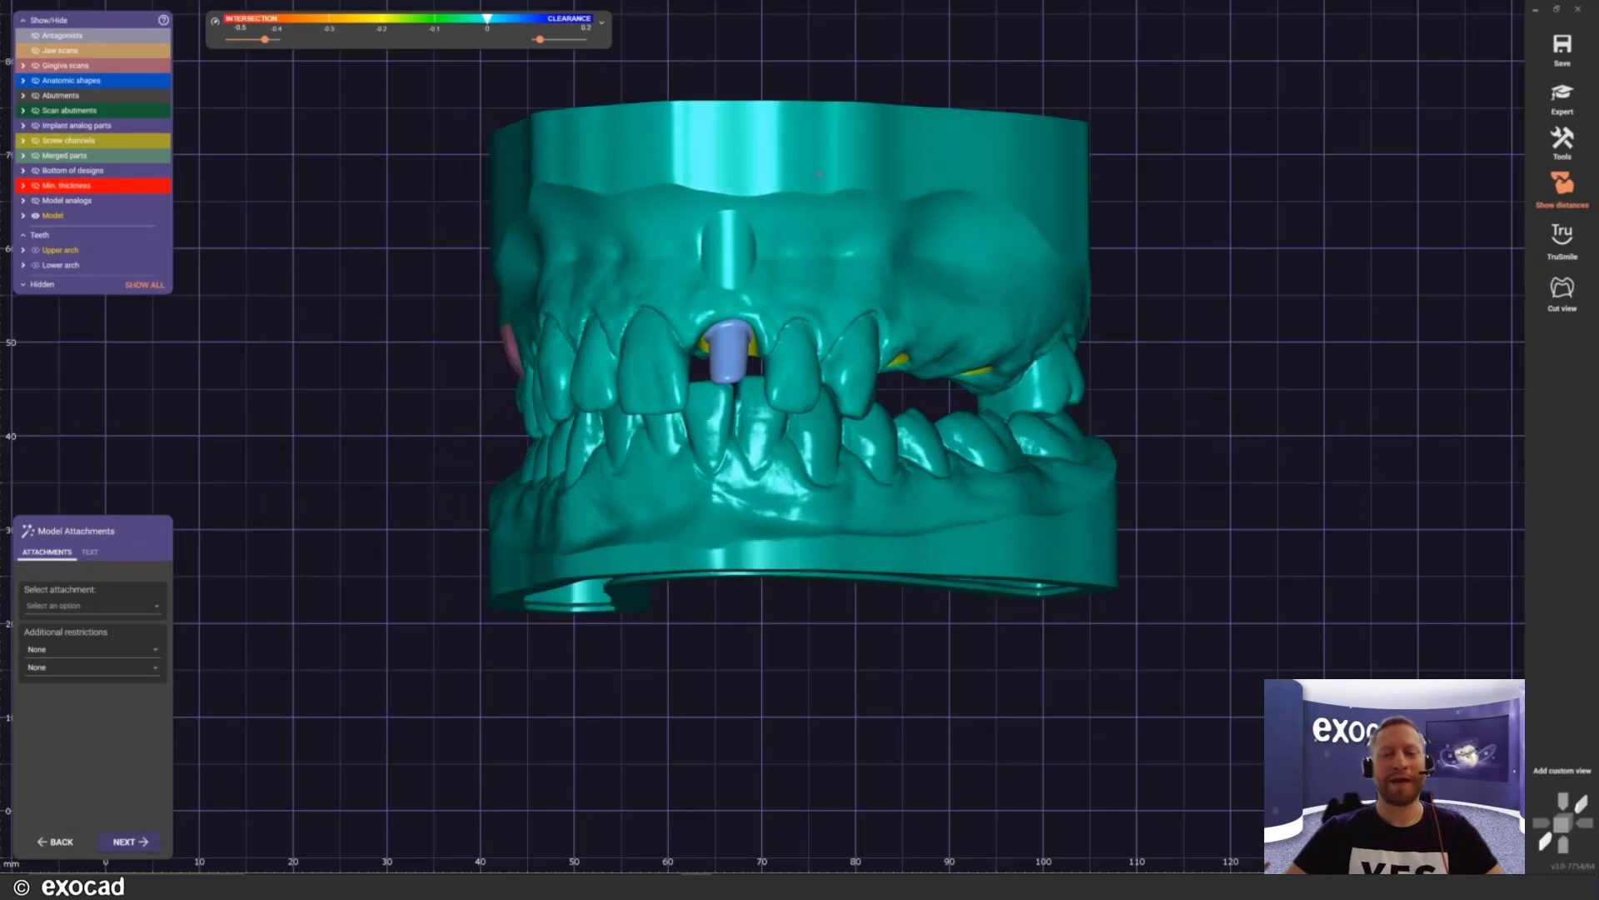
Step: Make the upper model transparent and inspect the analog channels, die shaft and gingiva mask inside it
middle_click(828, 276, "shift")
right_click_drag(828, 276, 718, 159)
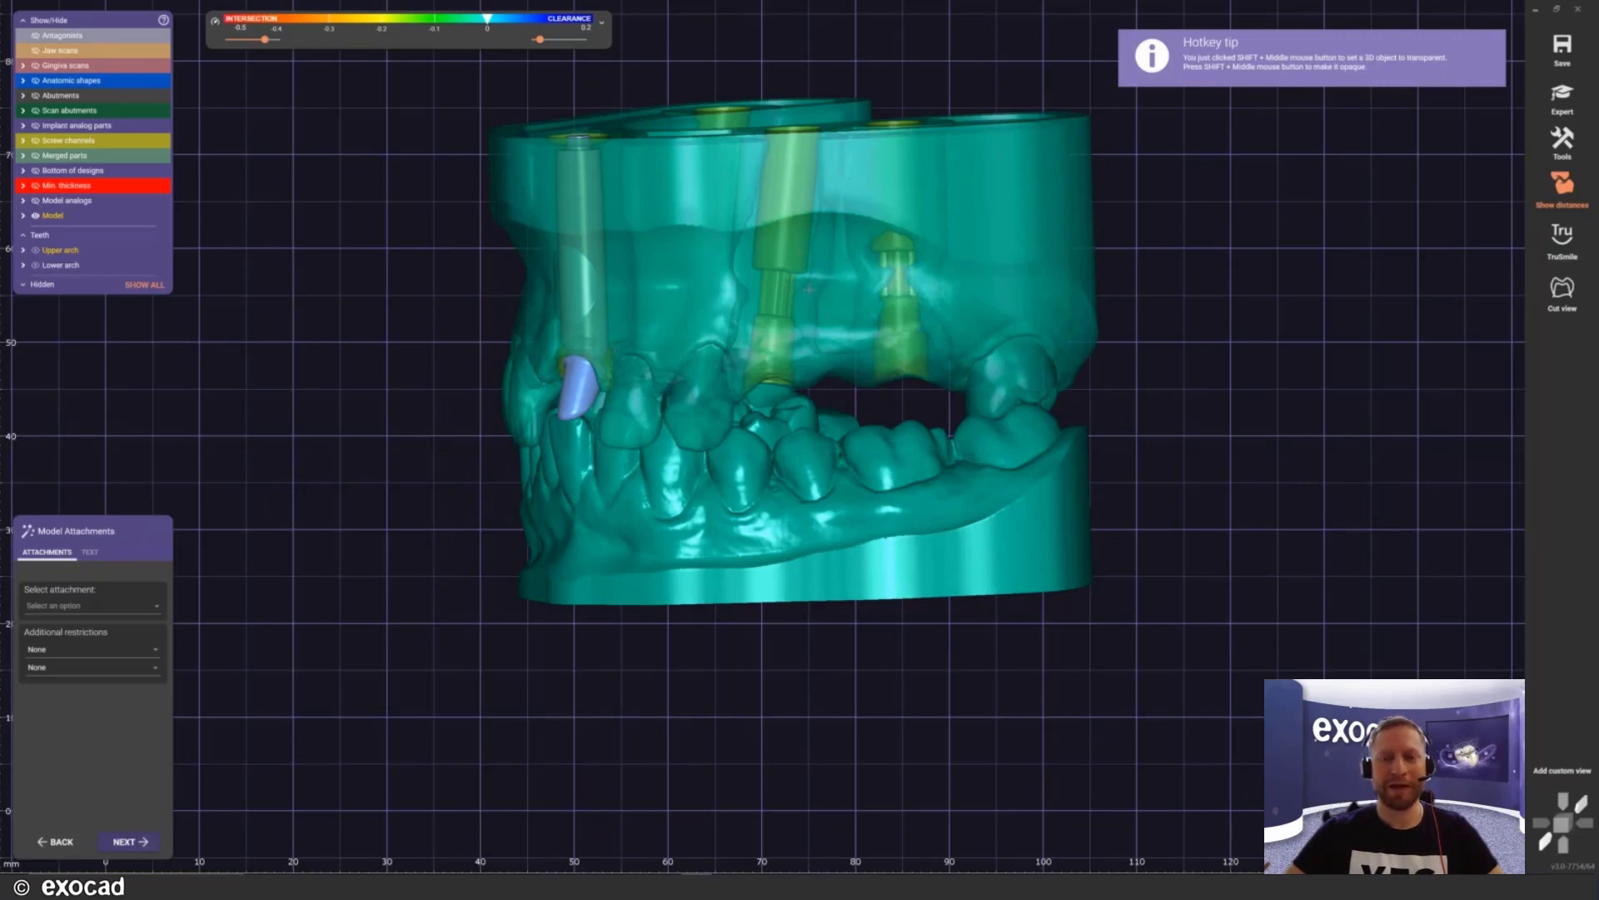
right_click_drag(688, 313, 531, 341)
scroll(622, 310, "up", 3)
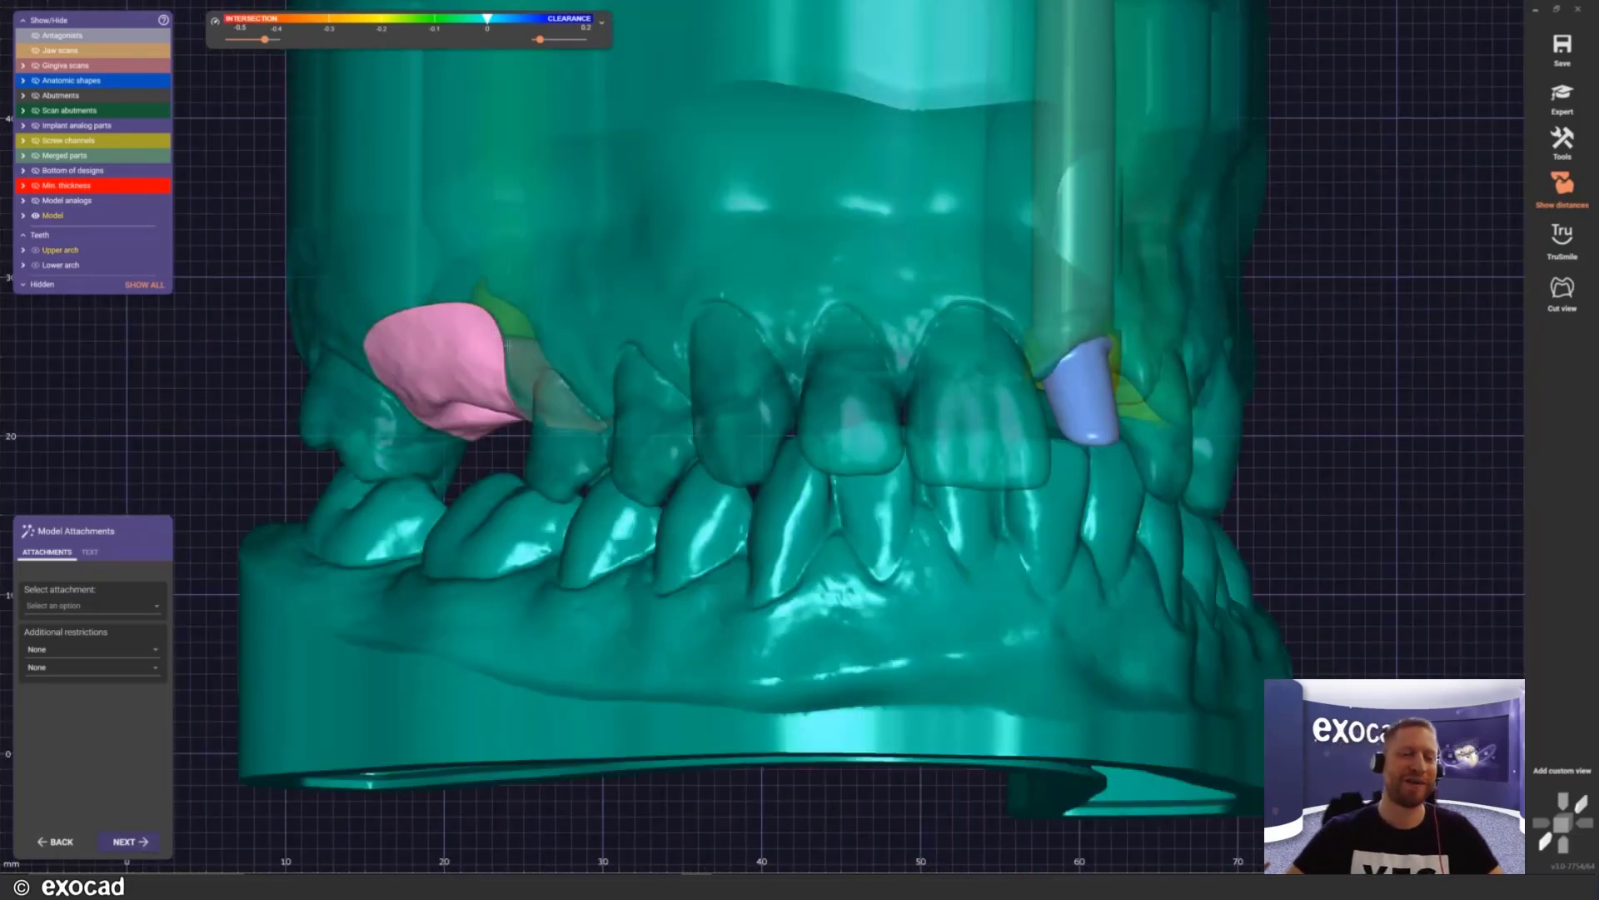
mouse_move(538, 314)
right_mouse_down()
mouse_move(915, 272)
mouse_move(749, 269)
right_mouse_up()
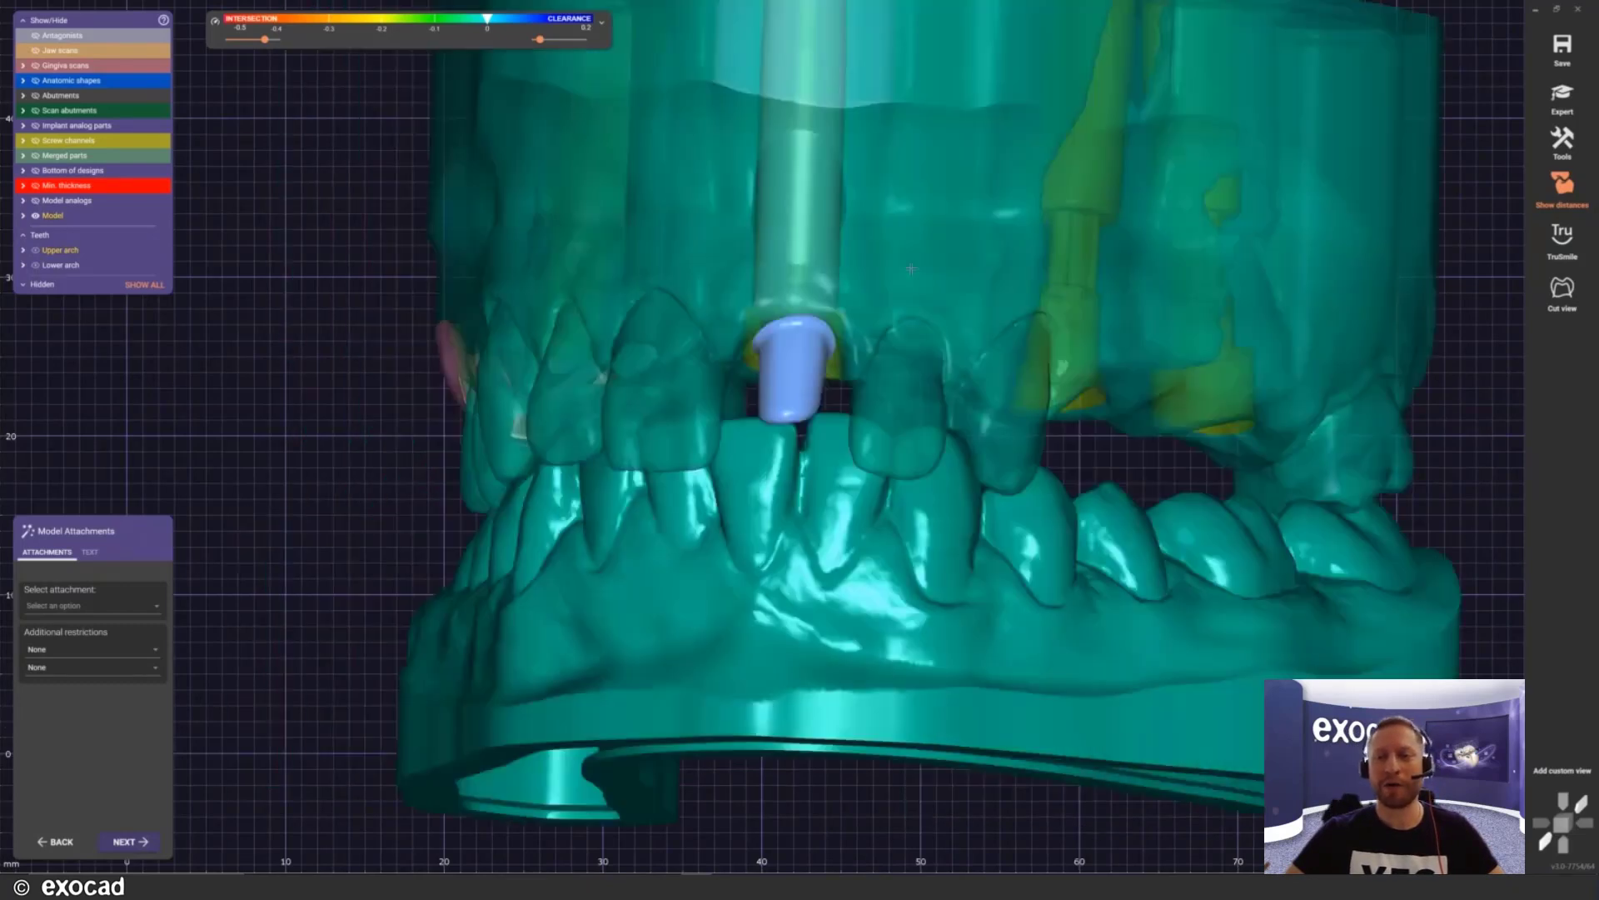
right_click_drag(911, 270, 946, 225)
scroll(947, 225, "down", 5)
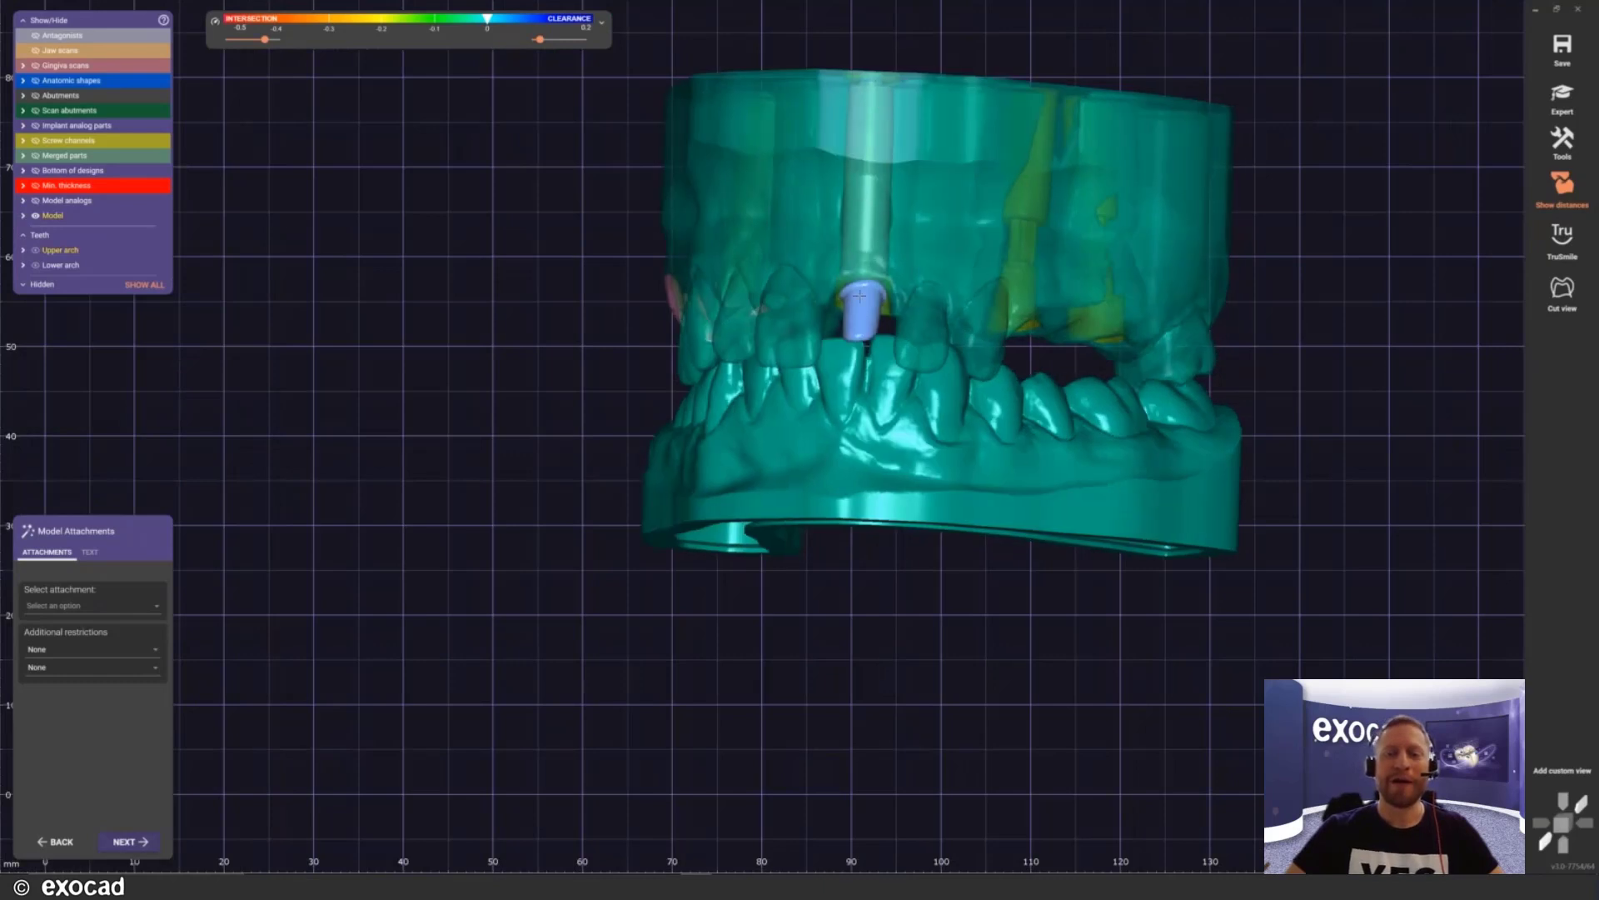
Step: Hide the lower model, keep the upper one displayed and make it opaque again
middle_click(931, 242, "ctrl")
middle_click(921, 382, "ctrl")
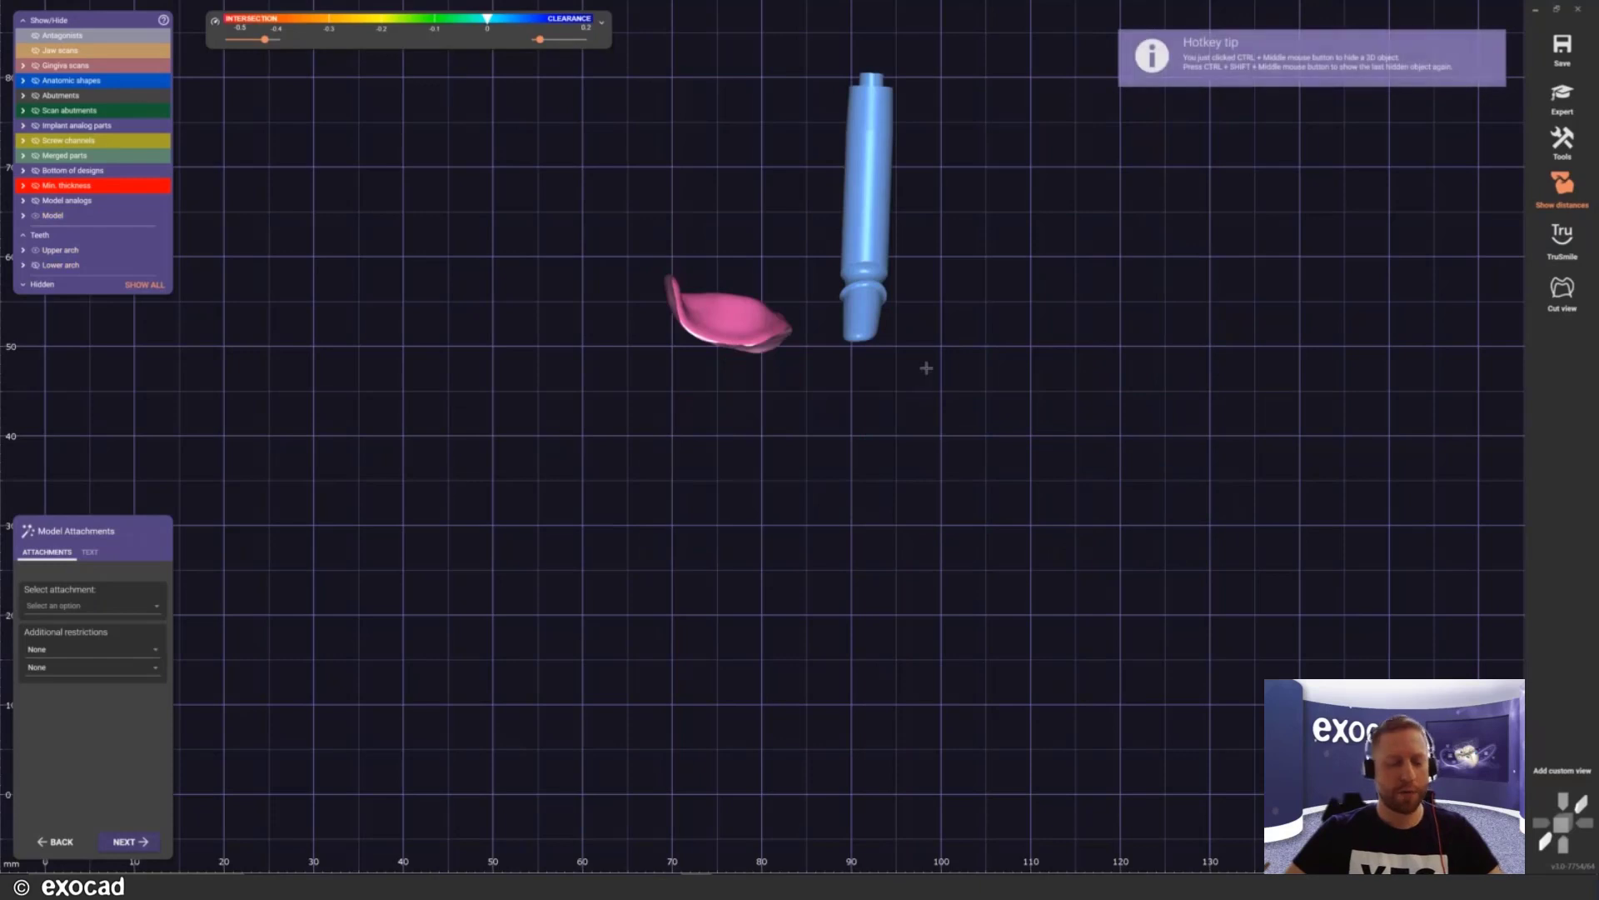
middle_click(982, 305, "ctrl+shift")
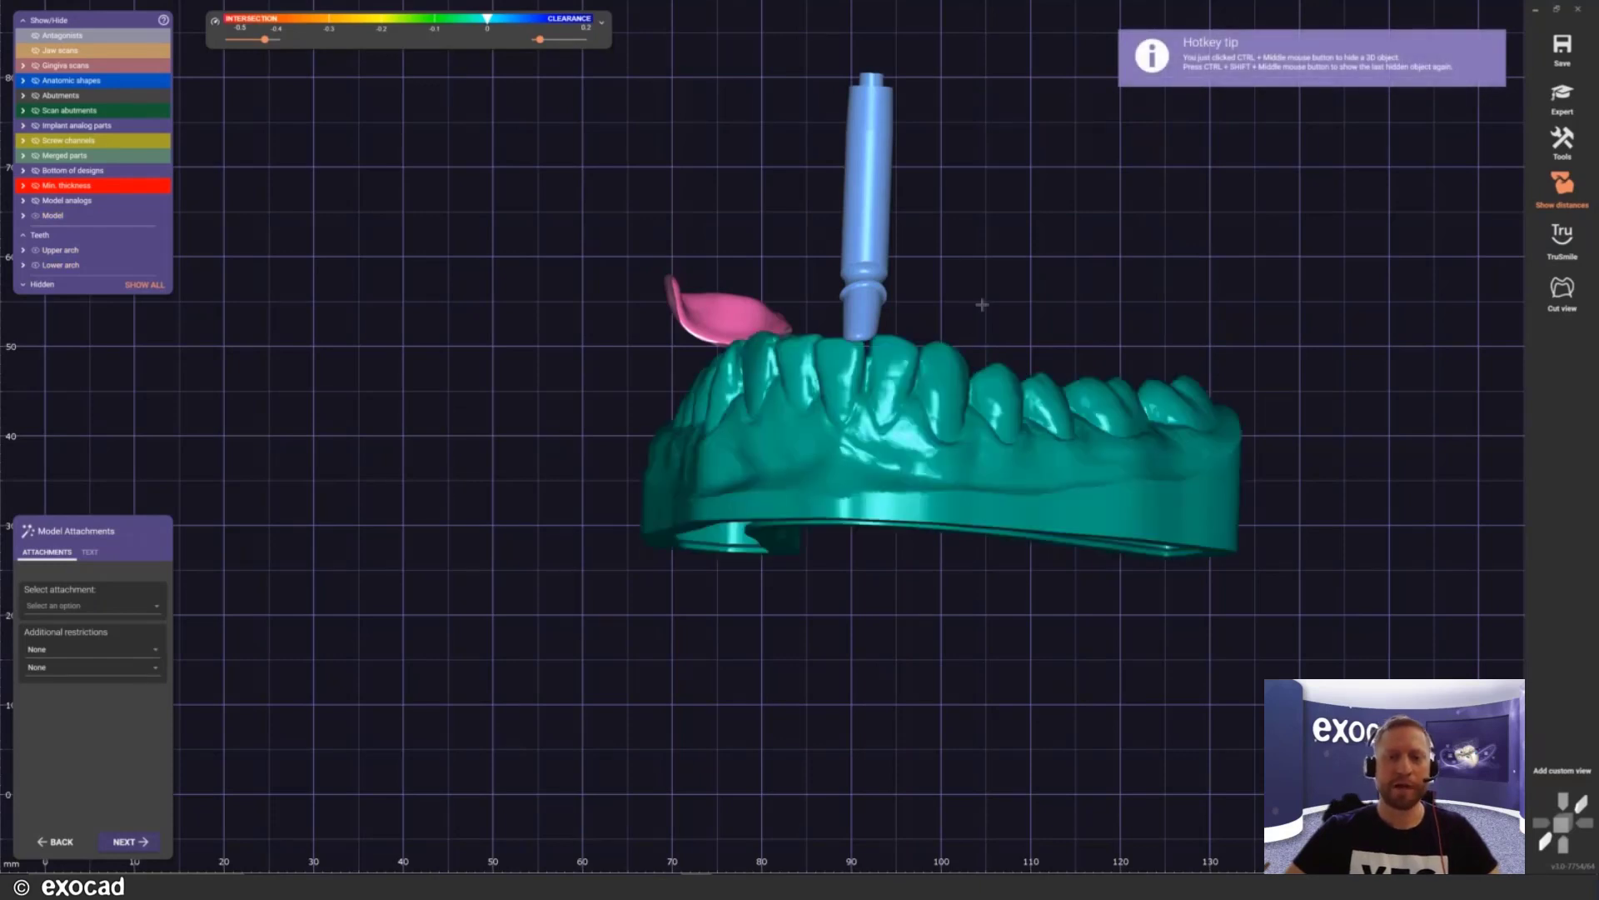
middle_click(983, 304, "ctrl+shift")
middle_click(922, 435, "ctrl")
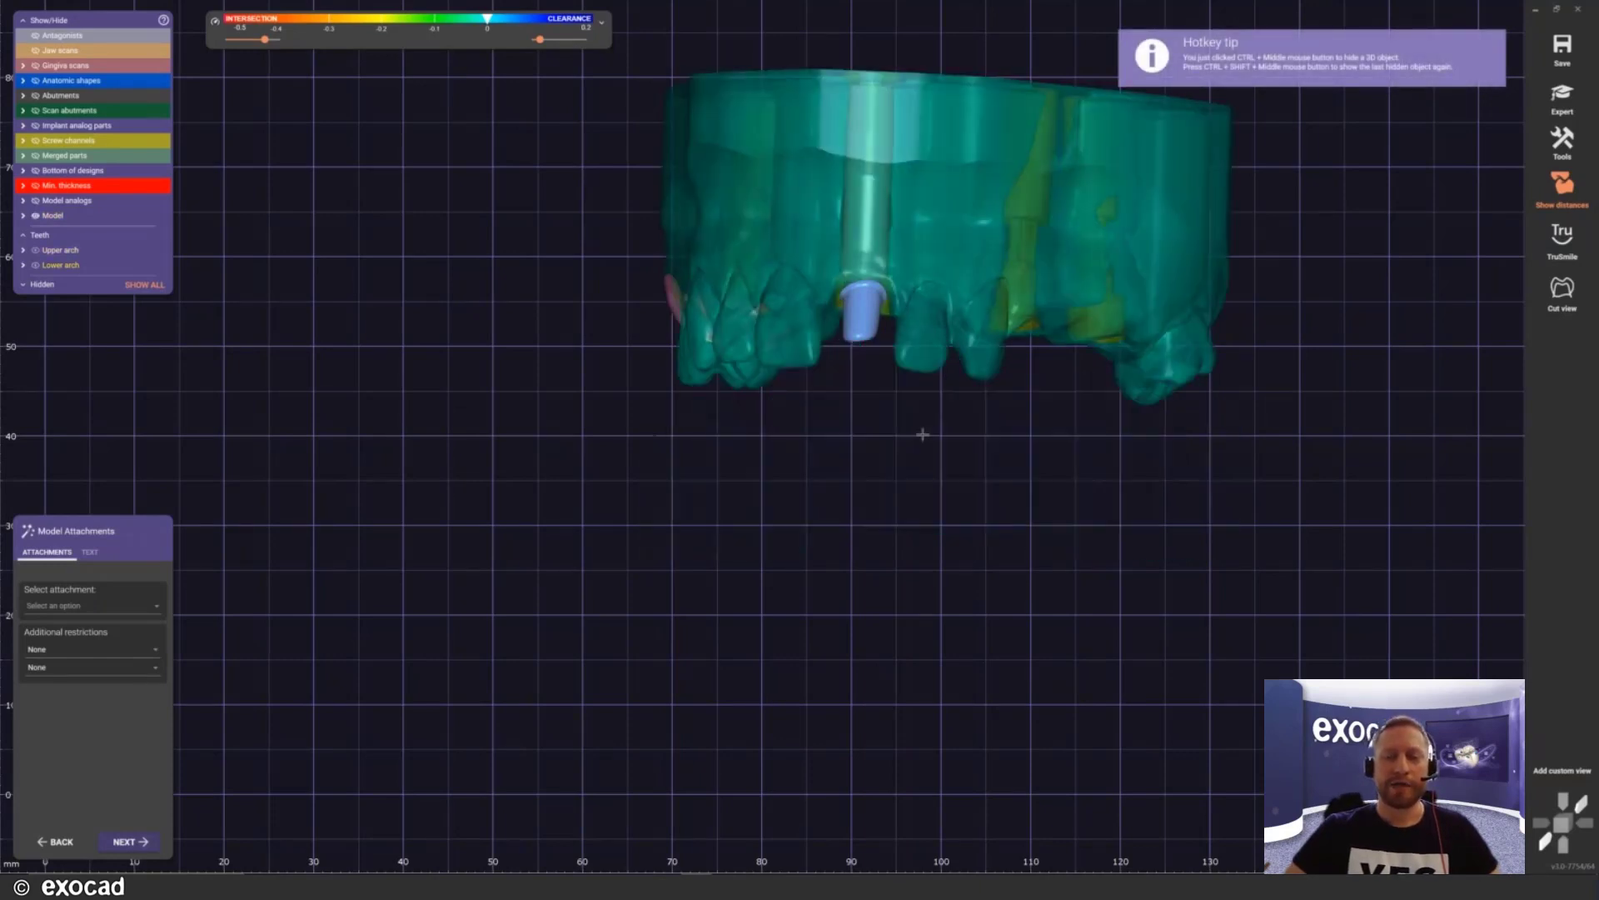
middle_click(946, 265, "ctrl+shift")
middle_click(946, 265, "shift")
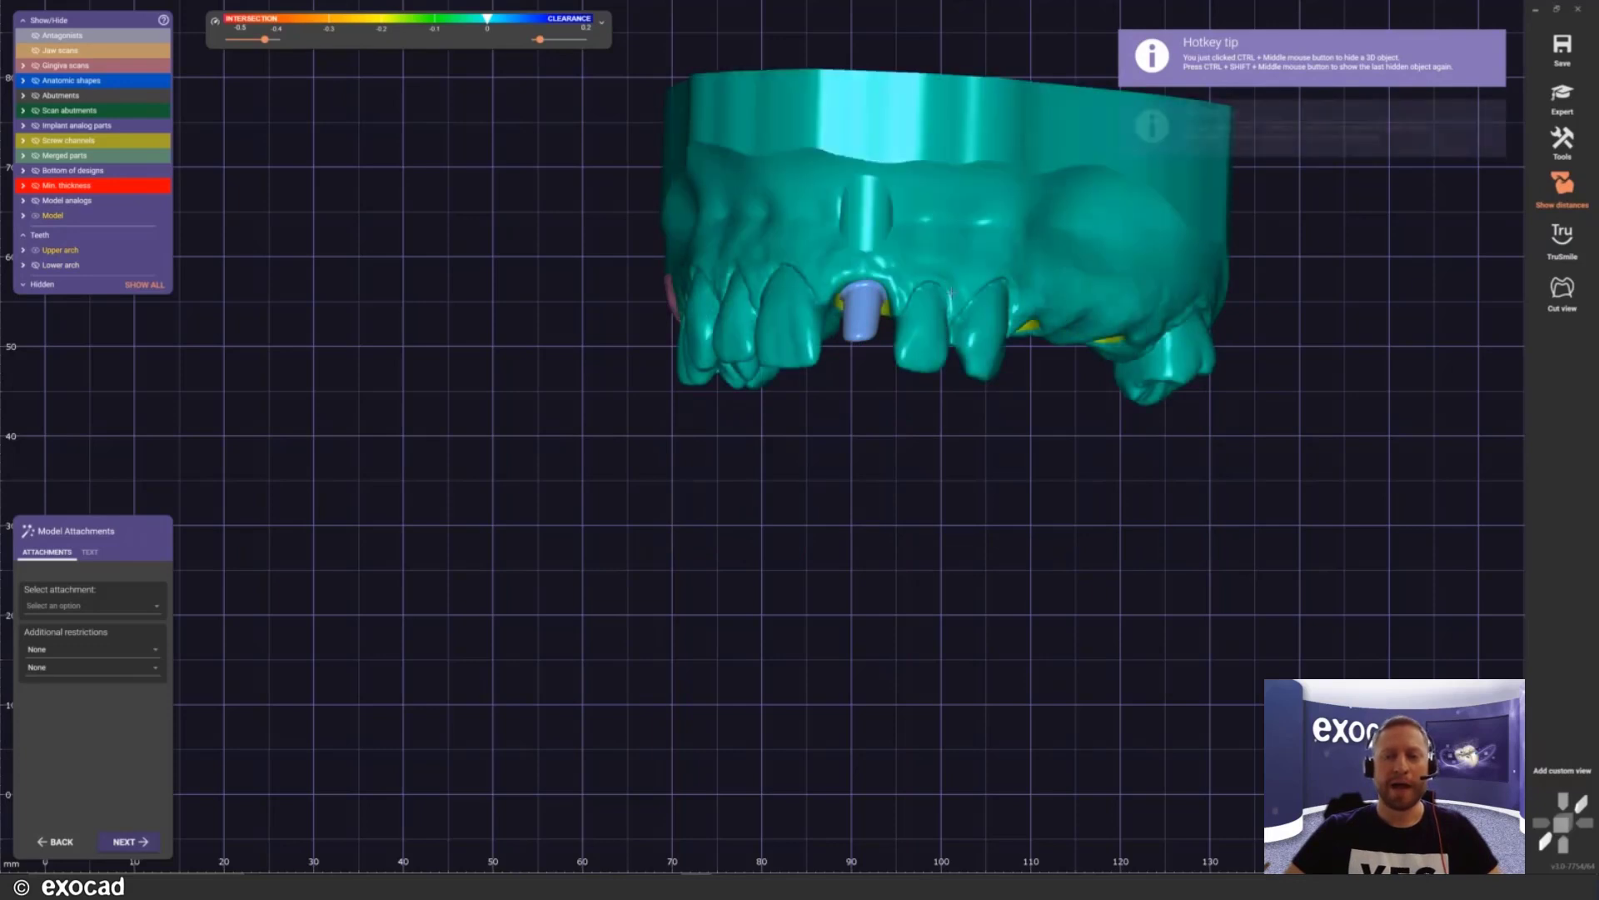
Step: Inspect the two implant analog channels on the side opposite the gingiva mask, looking closely at their inner walls
right_click_drag(945, 467, 953, 269)
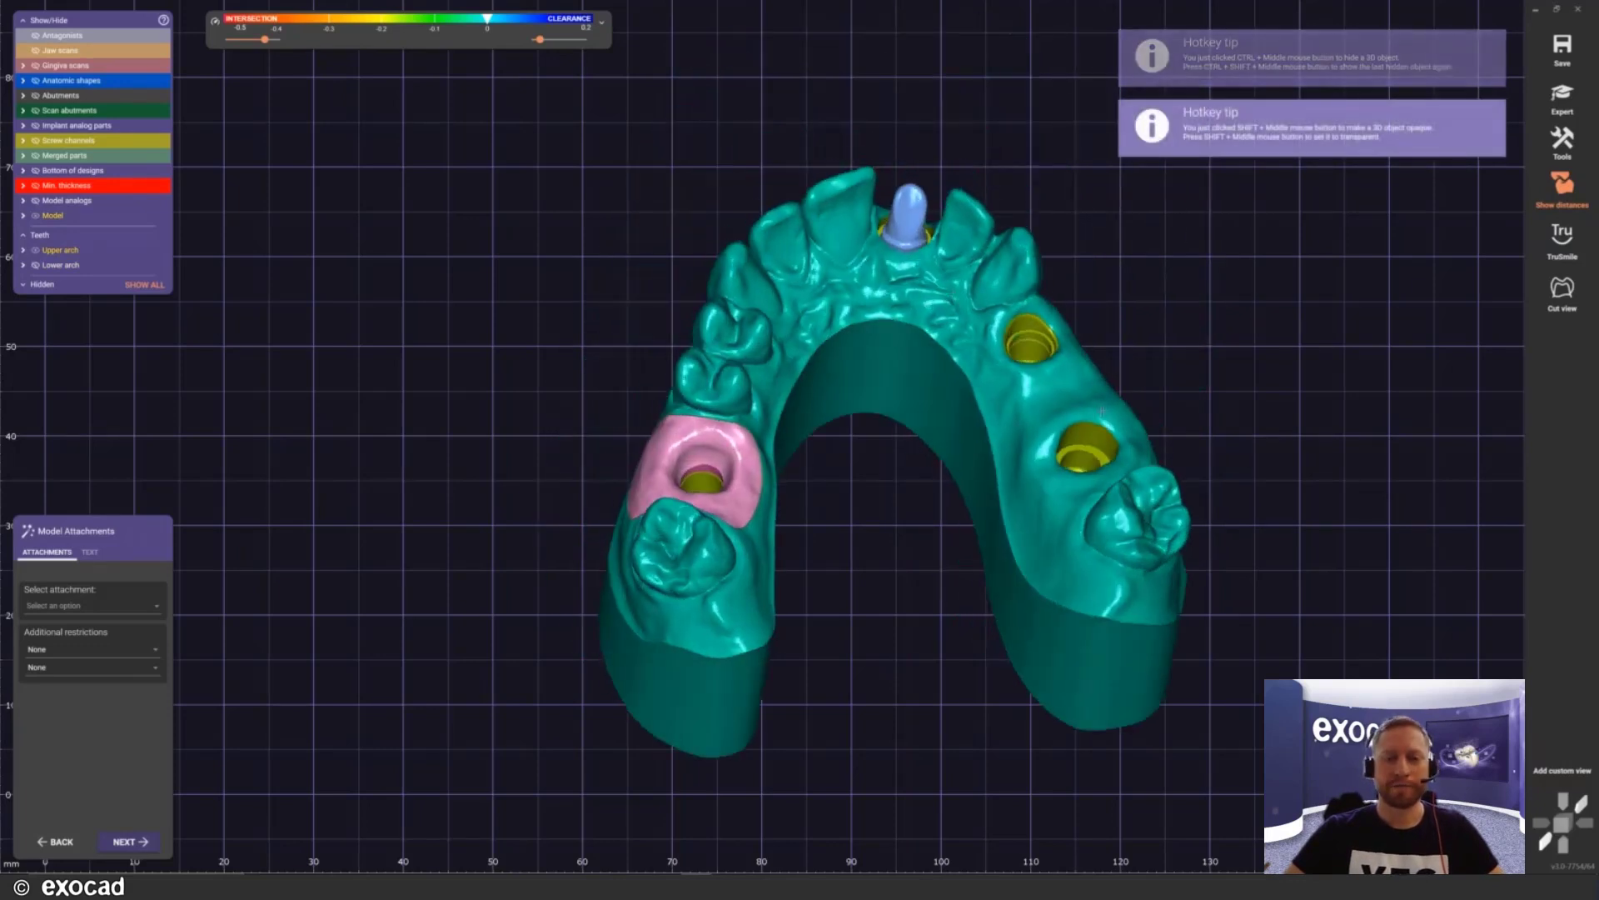
scroll(1091, 416, "up", 5)
scroll(1090, 416, "up", 2)
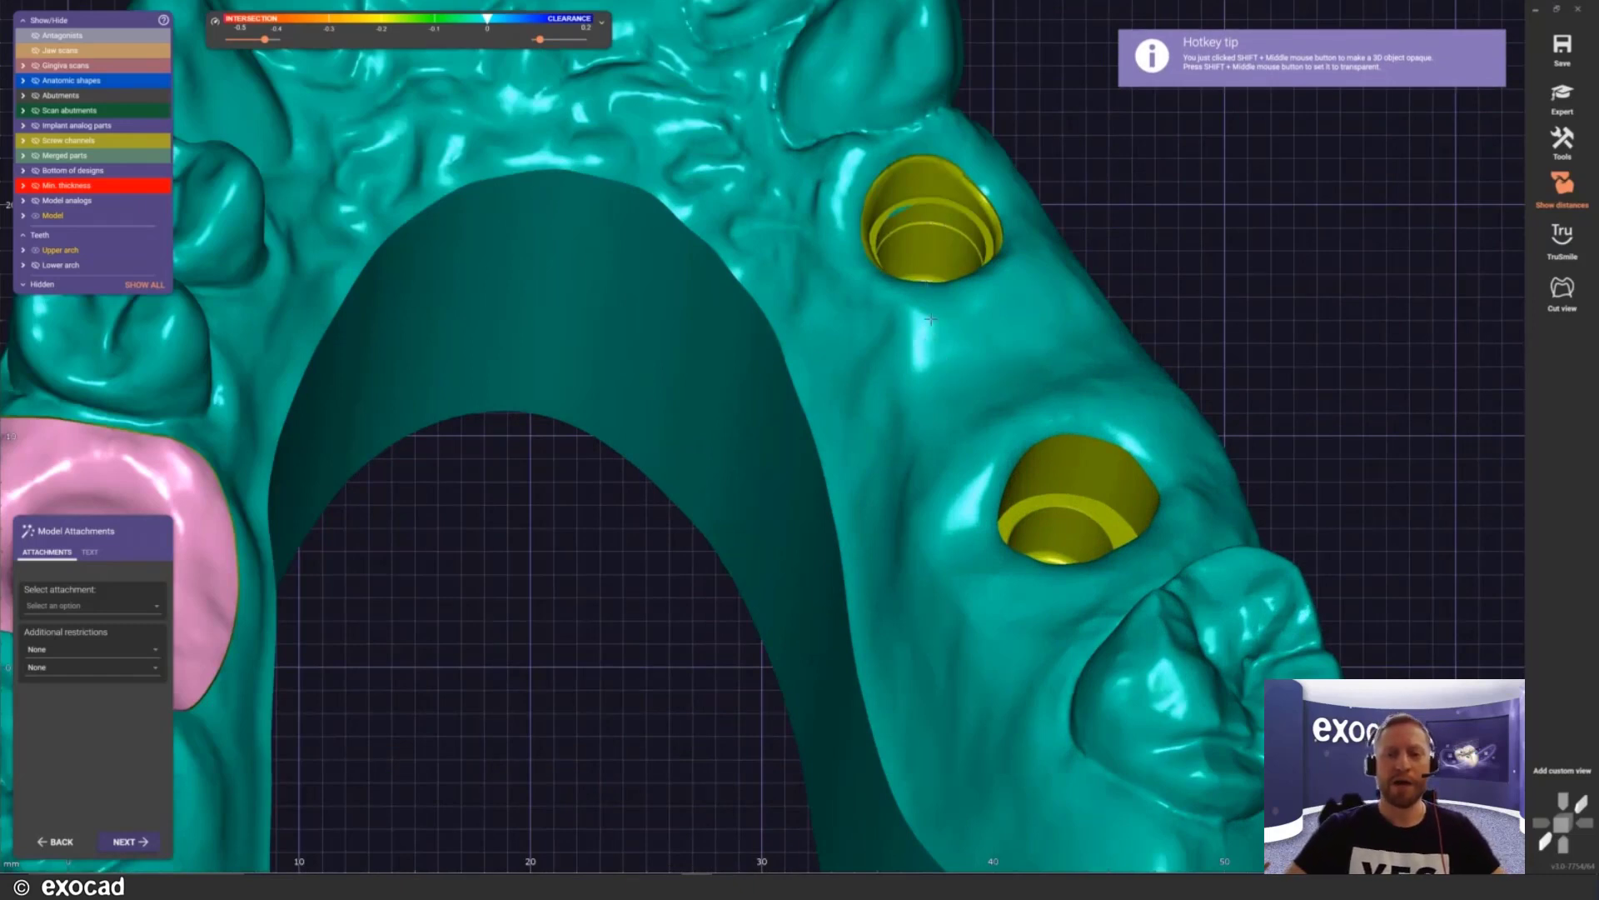
right_click_drag(930, 319, 756, 444)
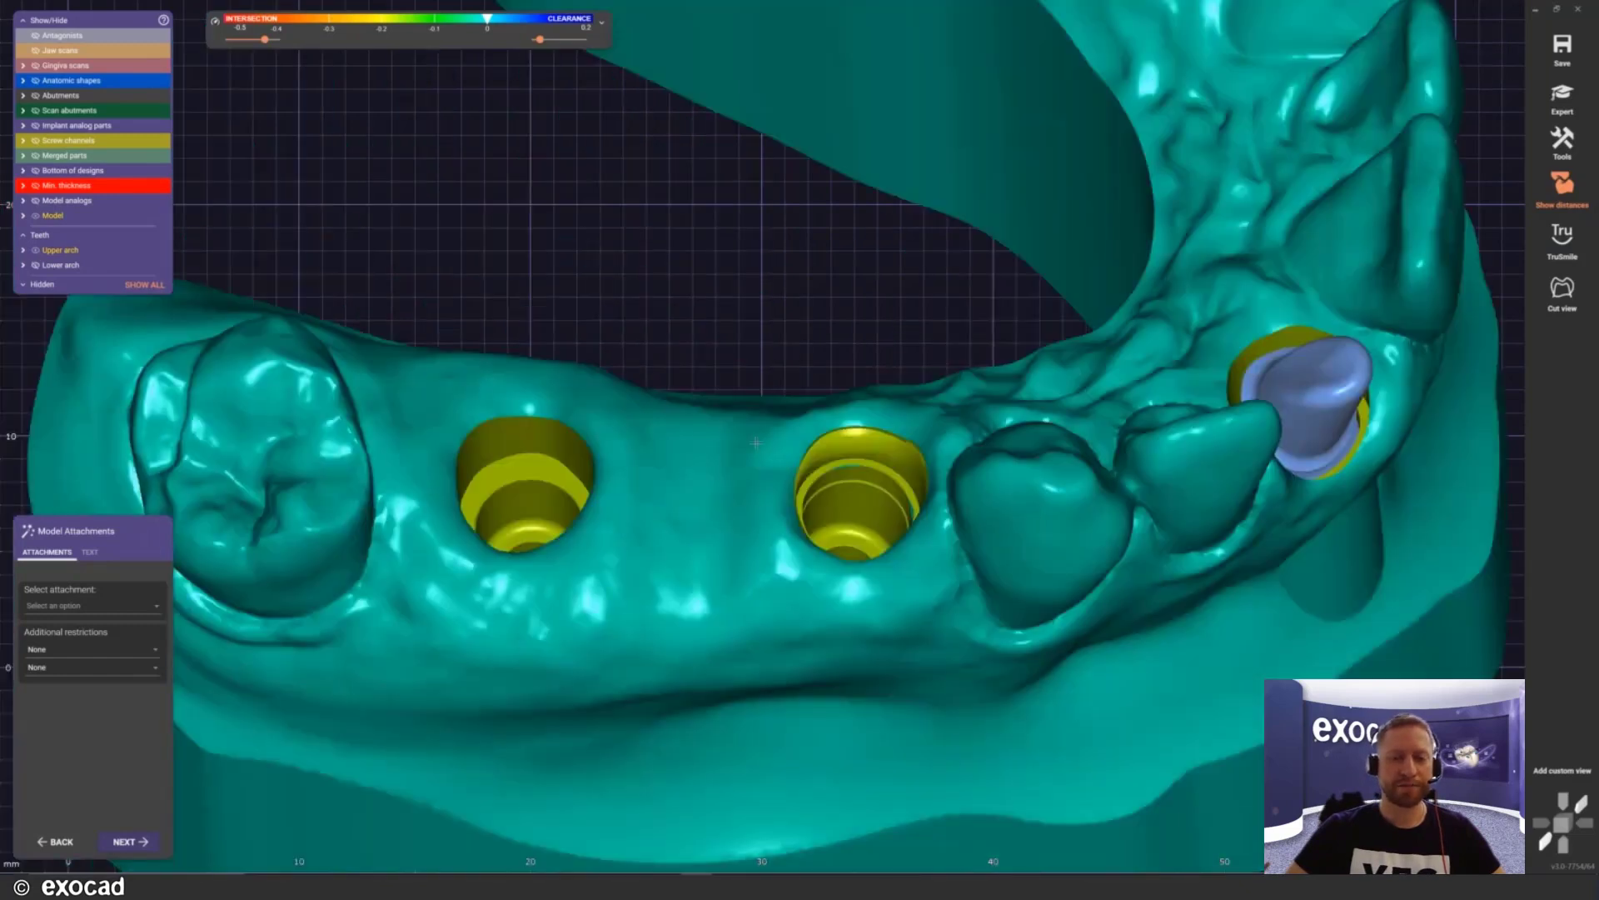
scroll(753, 442, "up", 3)
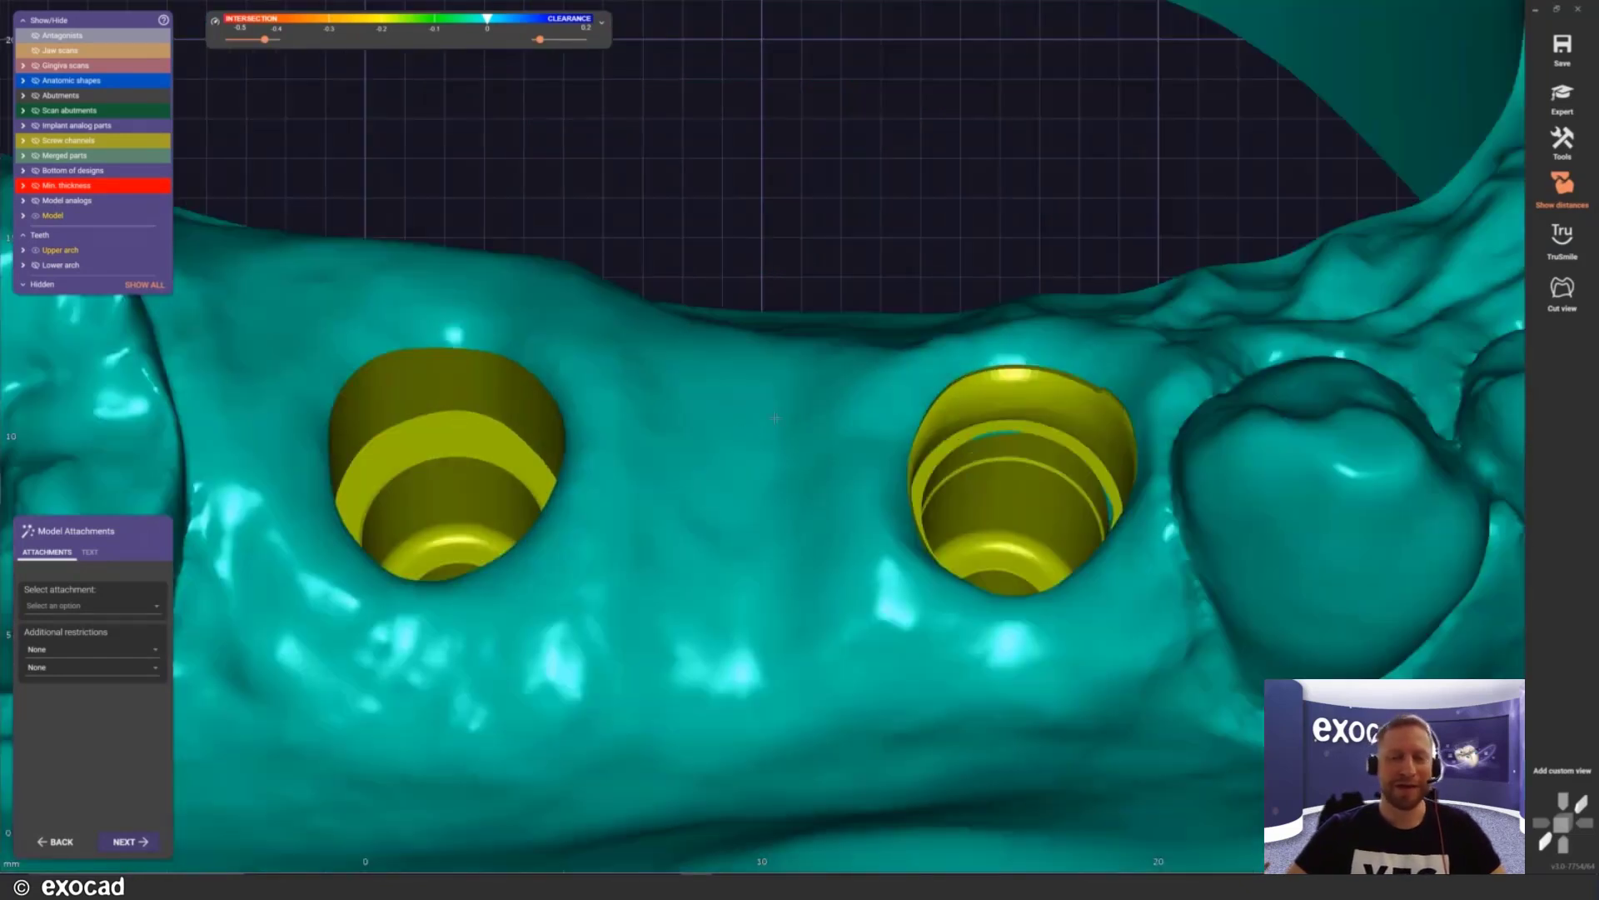
scroll(783, 410, "up", 2)
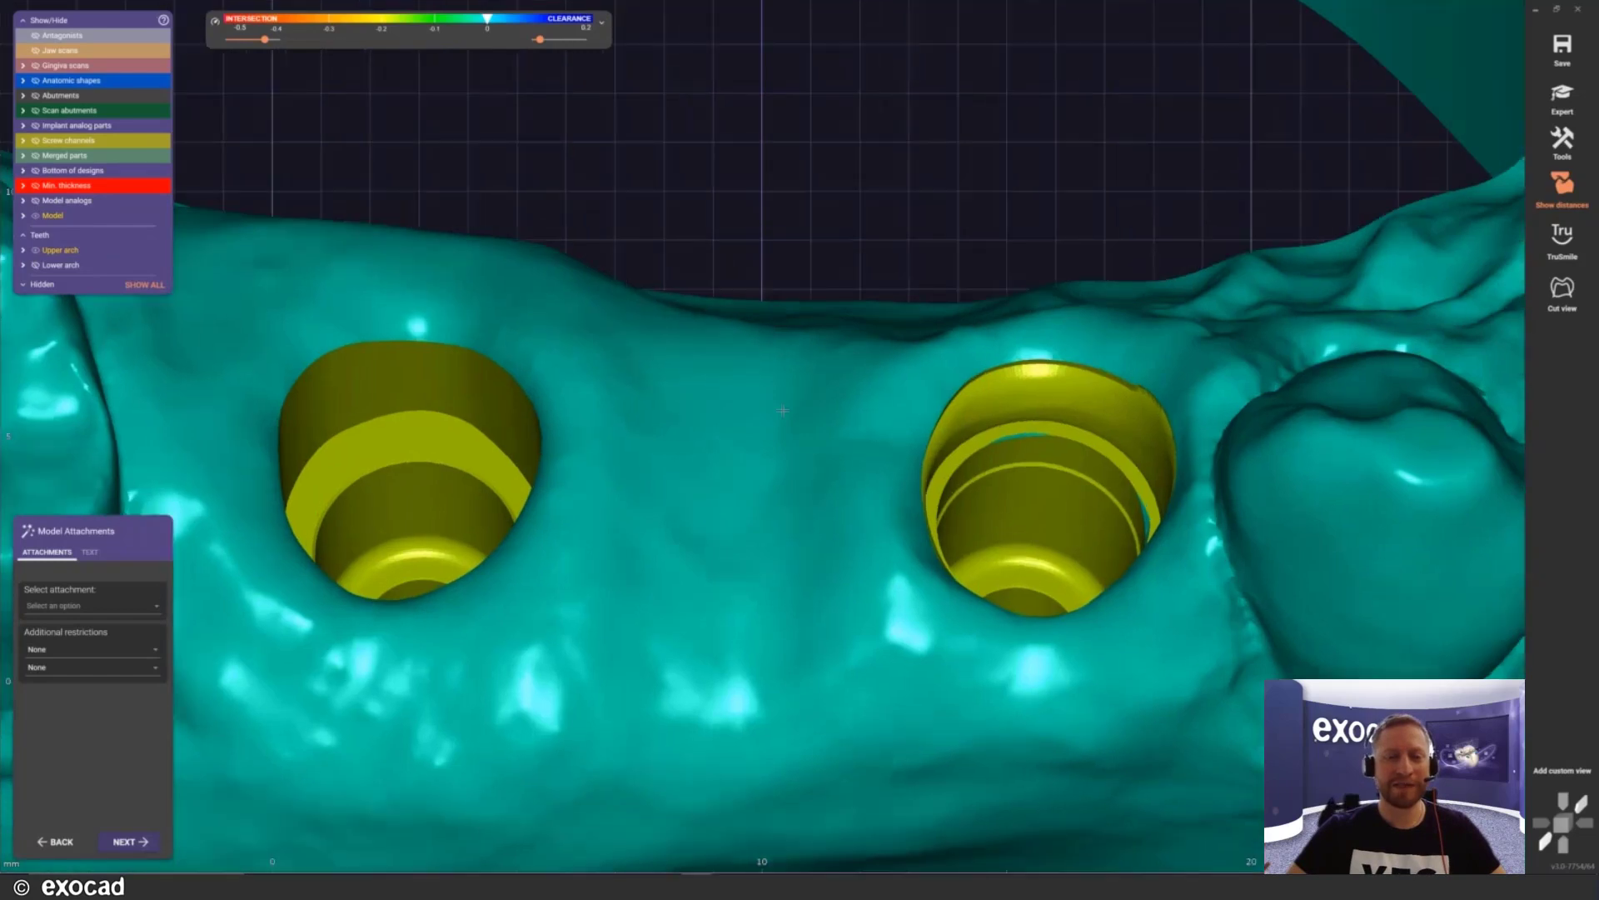
right_click_drag(783, 410, 214, 331)
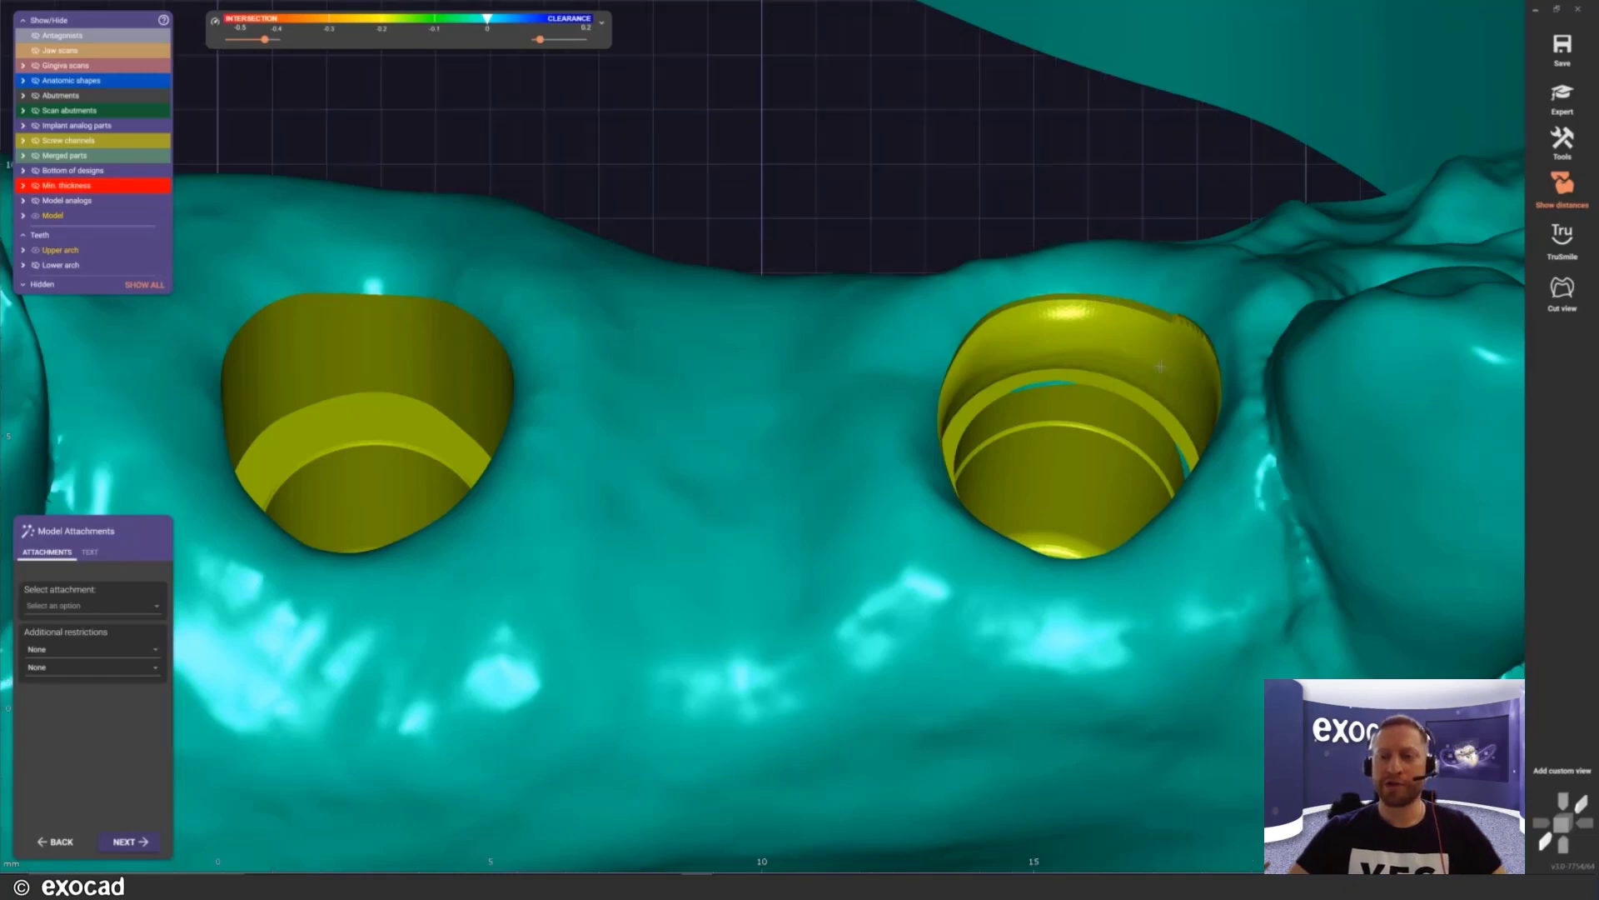
scroll(1161, 367, "up", 3)
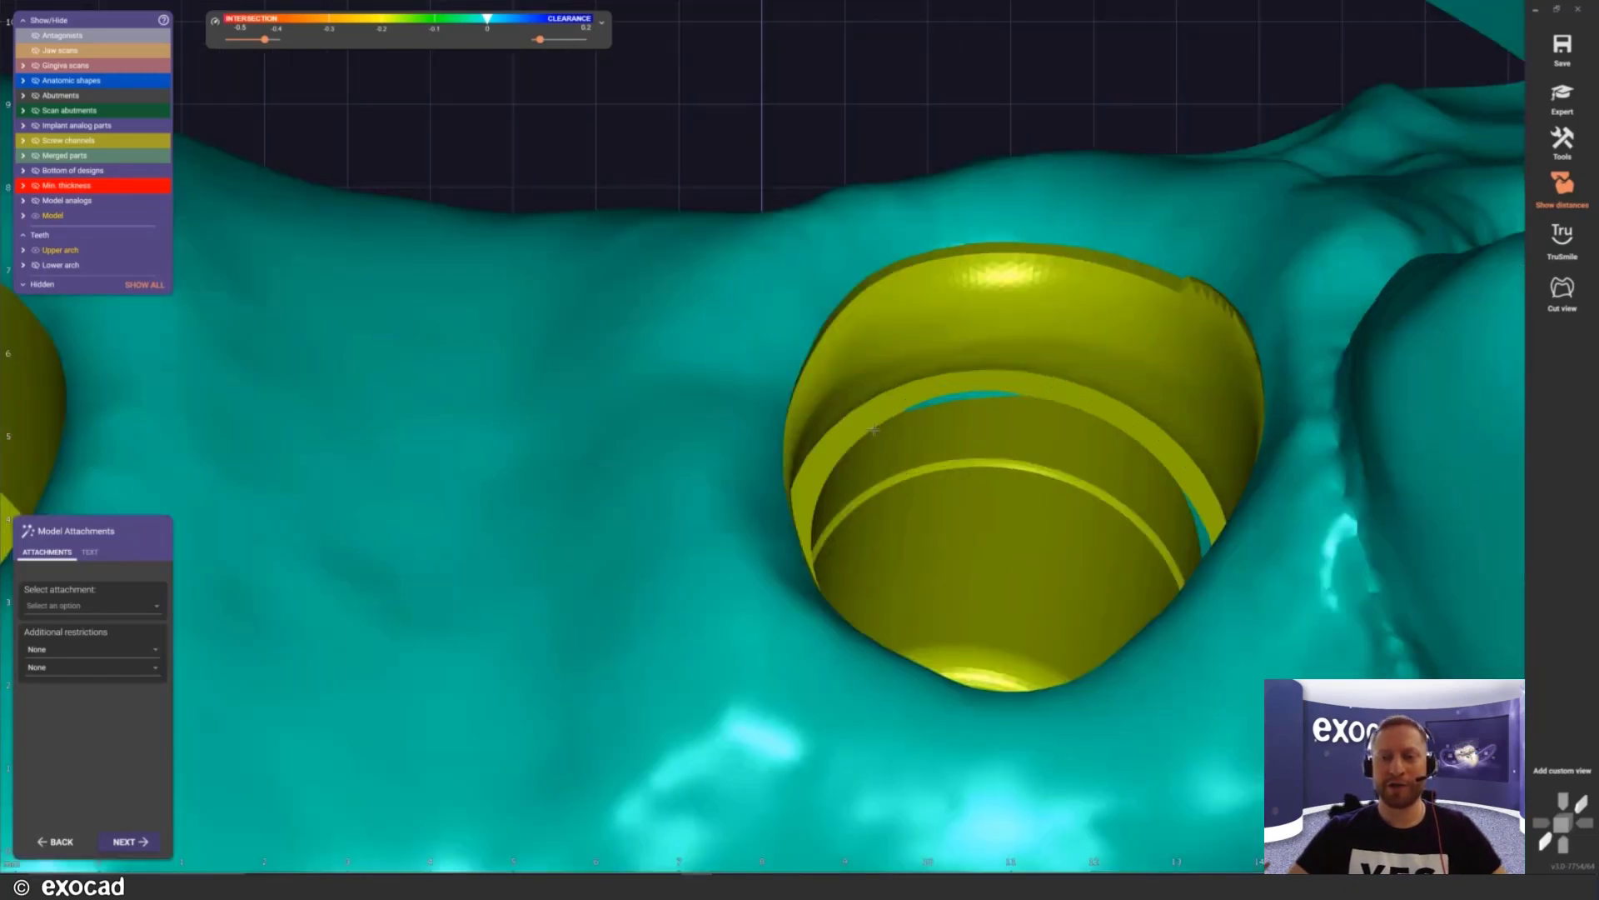
scroll(916, 435, "down", 3)
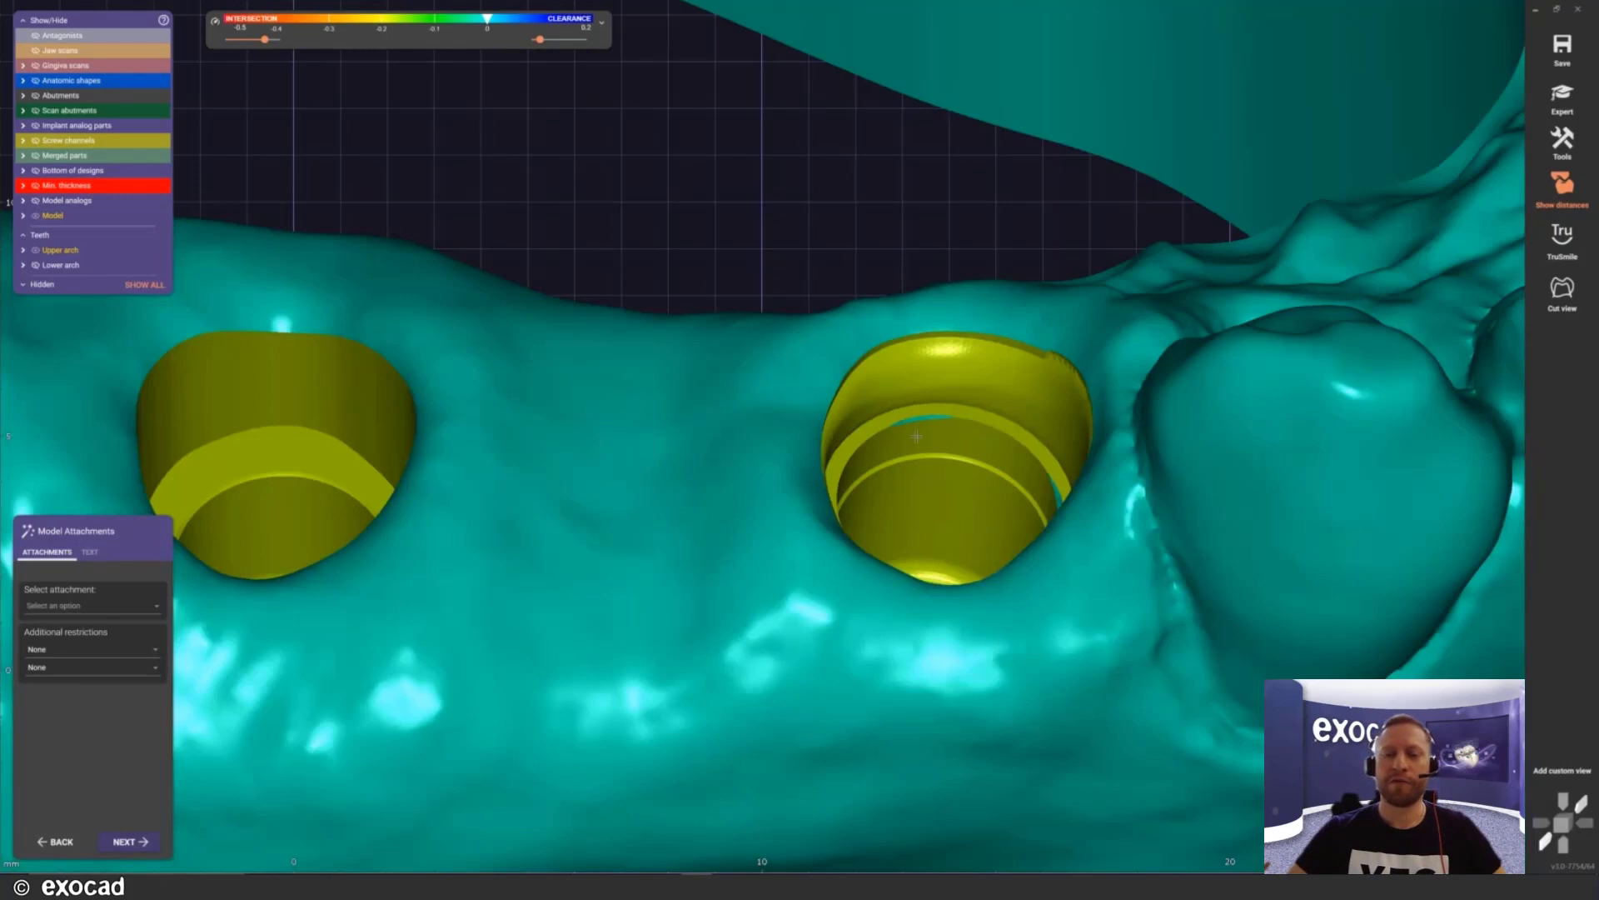
Step: Examine the whole upper arch with its gingiva mask, abutment die and analog channels from the chewing side
right_click_drag(916, 435, 1128, 411)
scroll(917, 437, "down", 6)
middle_click_drag(704, 342, 770, 322)
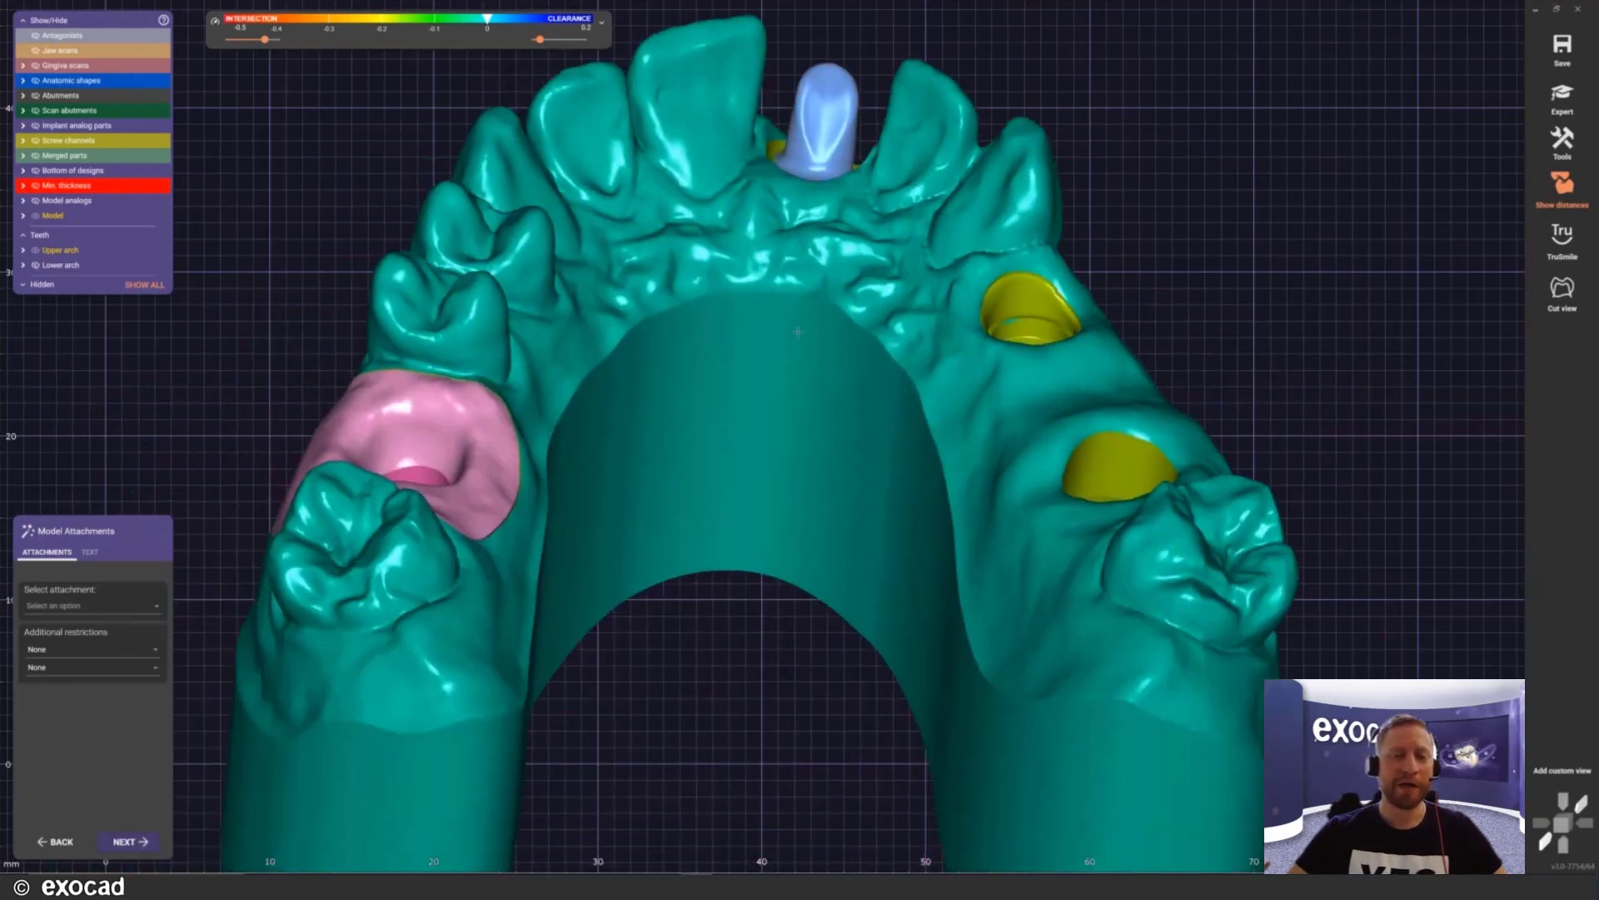
scroll(771, 323, "down", 5)
right_click_drag(771, 313, 770, 293)
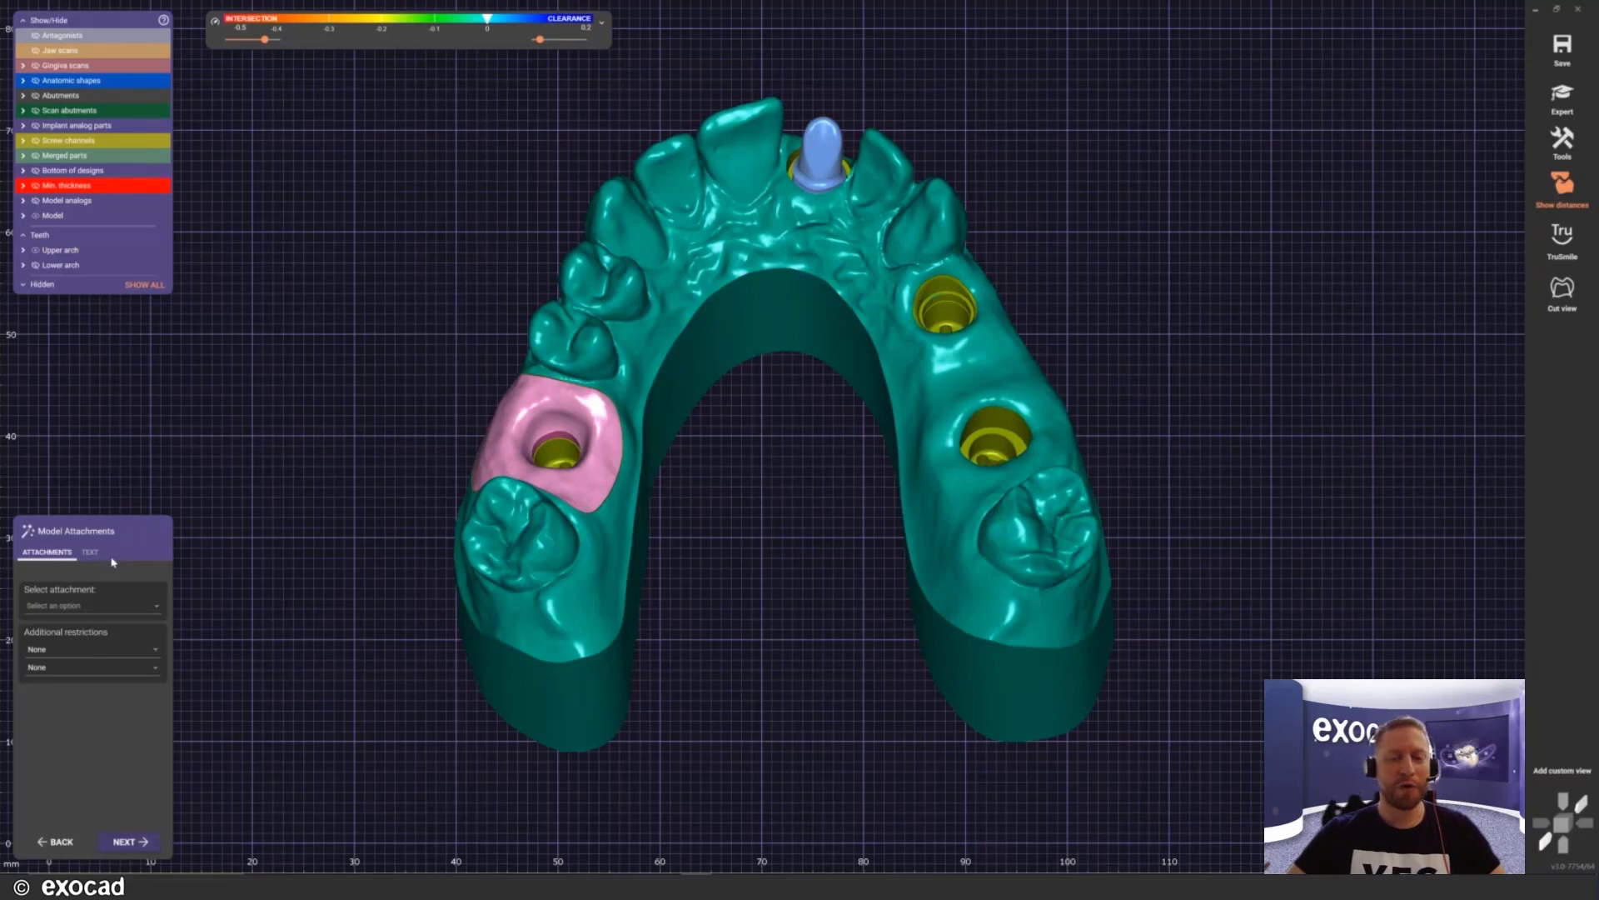
Step: Browse the available model attachments and select Articulator Slot for Glueing
left_click(138, 610)
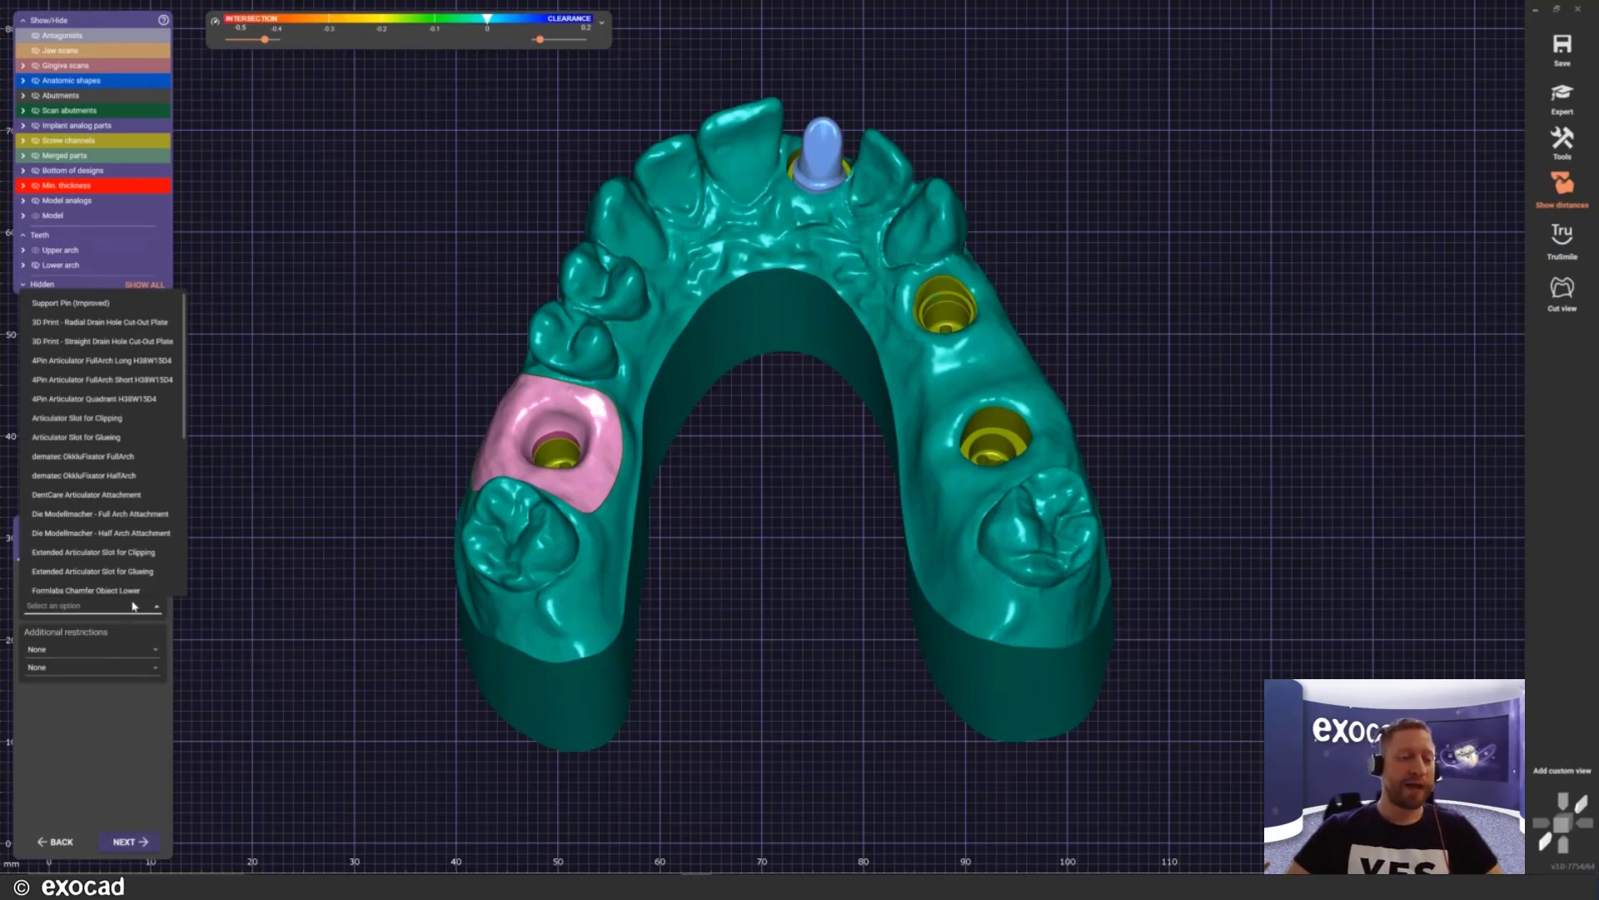
scroll(113, 492, "down", 2)
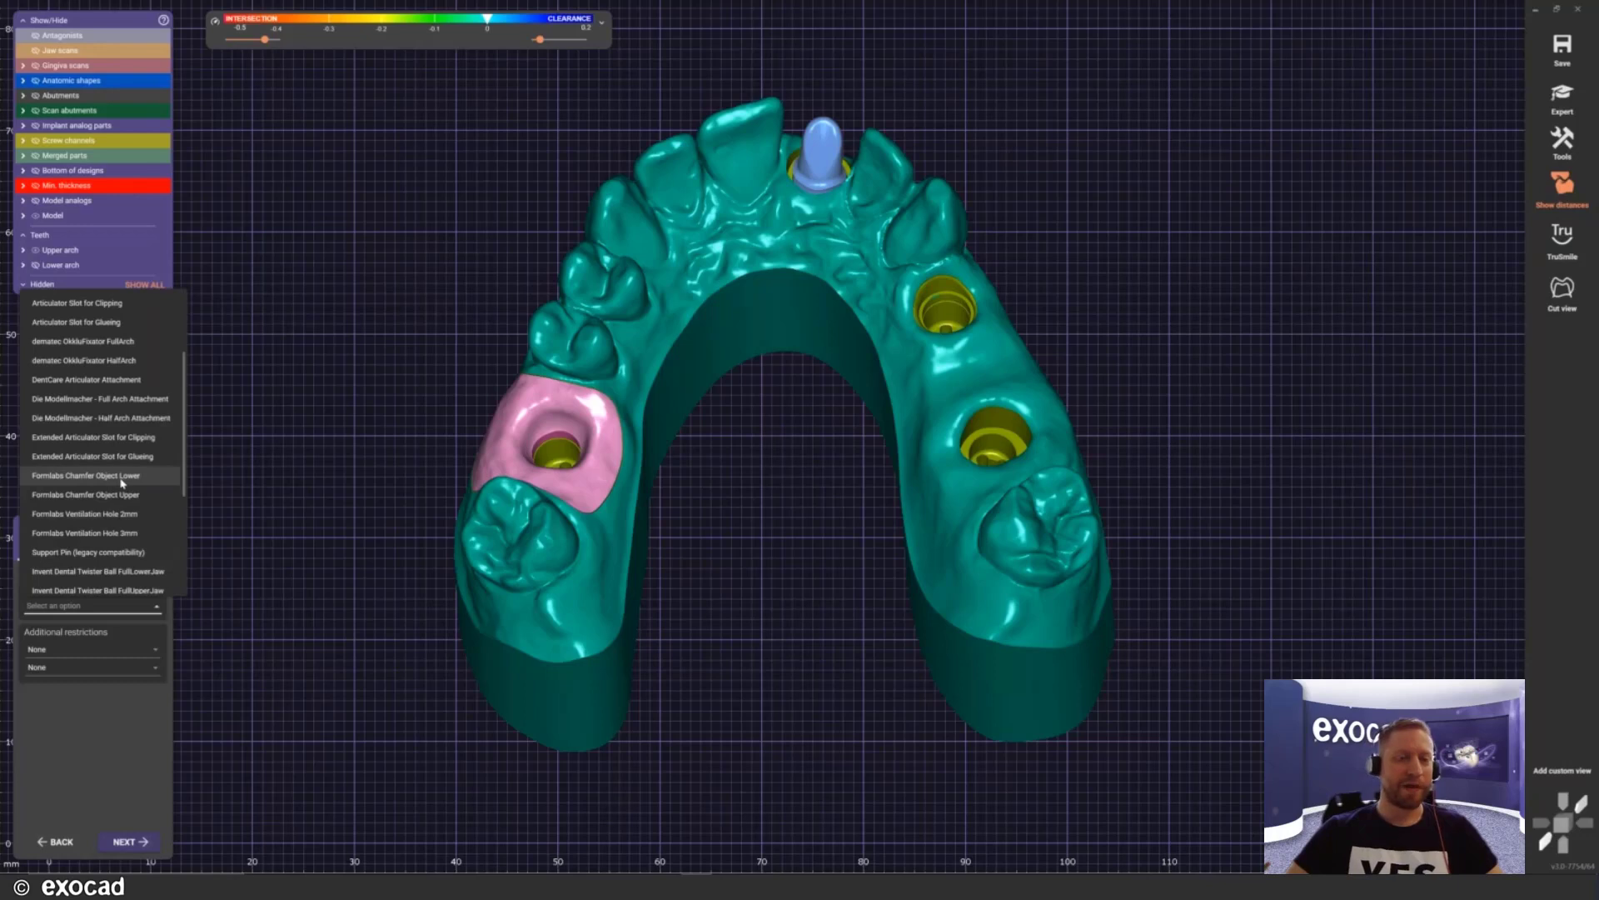
left_click(86, 474)
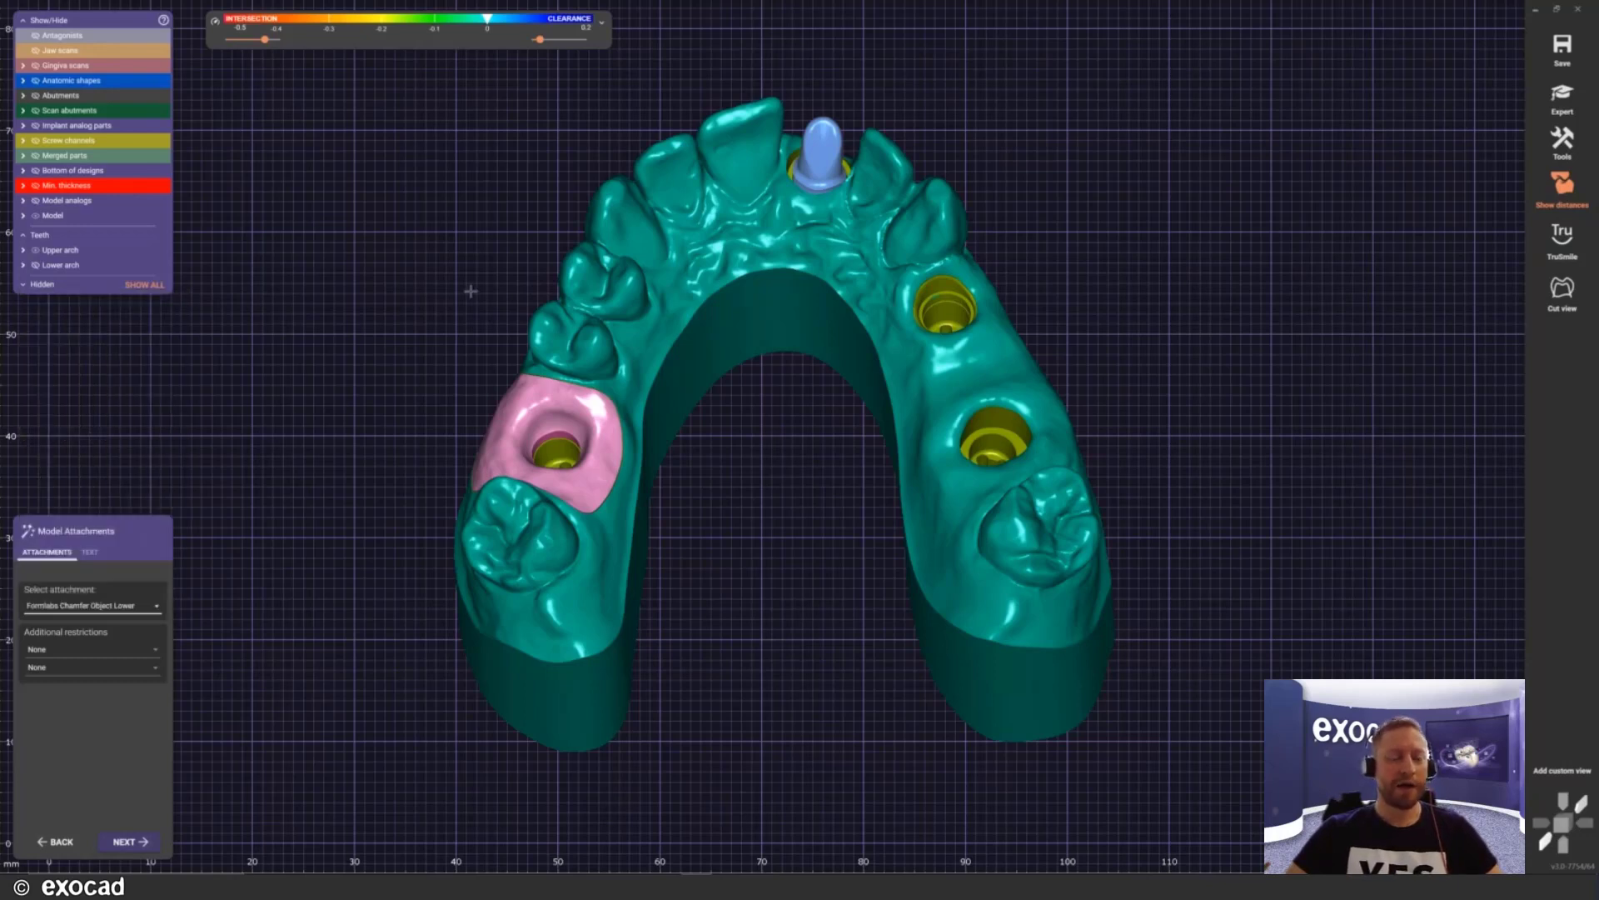
scroll(469, 289, "up", 1)
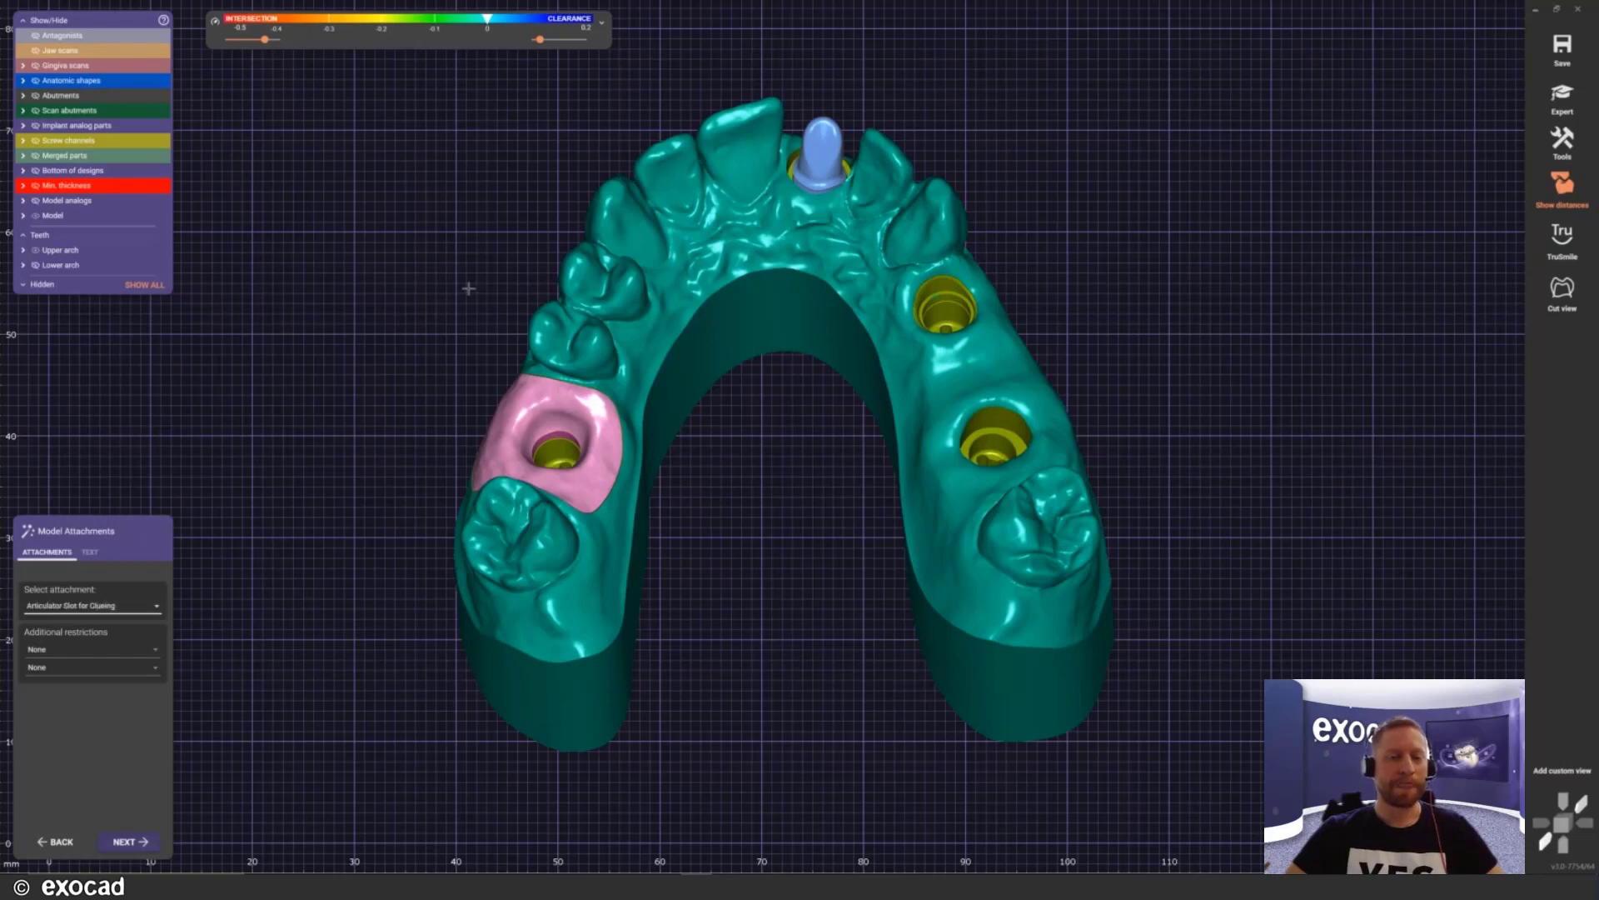
left_click(468, 288)
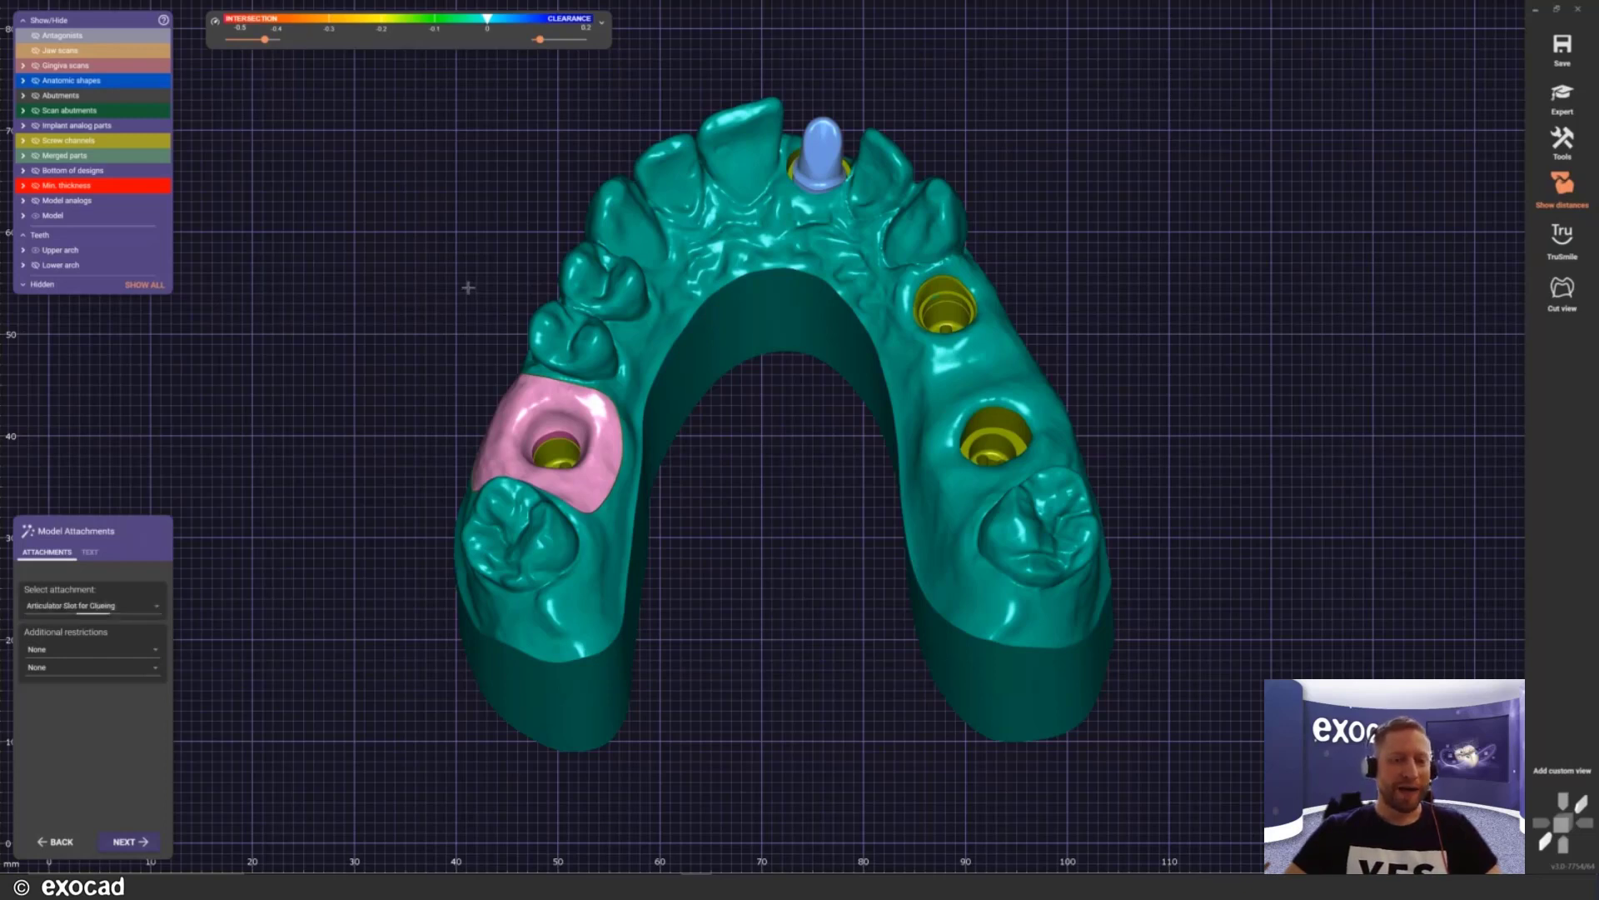
Step: Display the upper and lower models together, try an Articulator Slot for Glueing at the back of the lower model and delete it
key("ctrl+a")
right_click_drag(645, 156, 1096, 566)
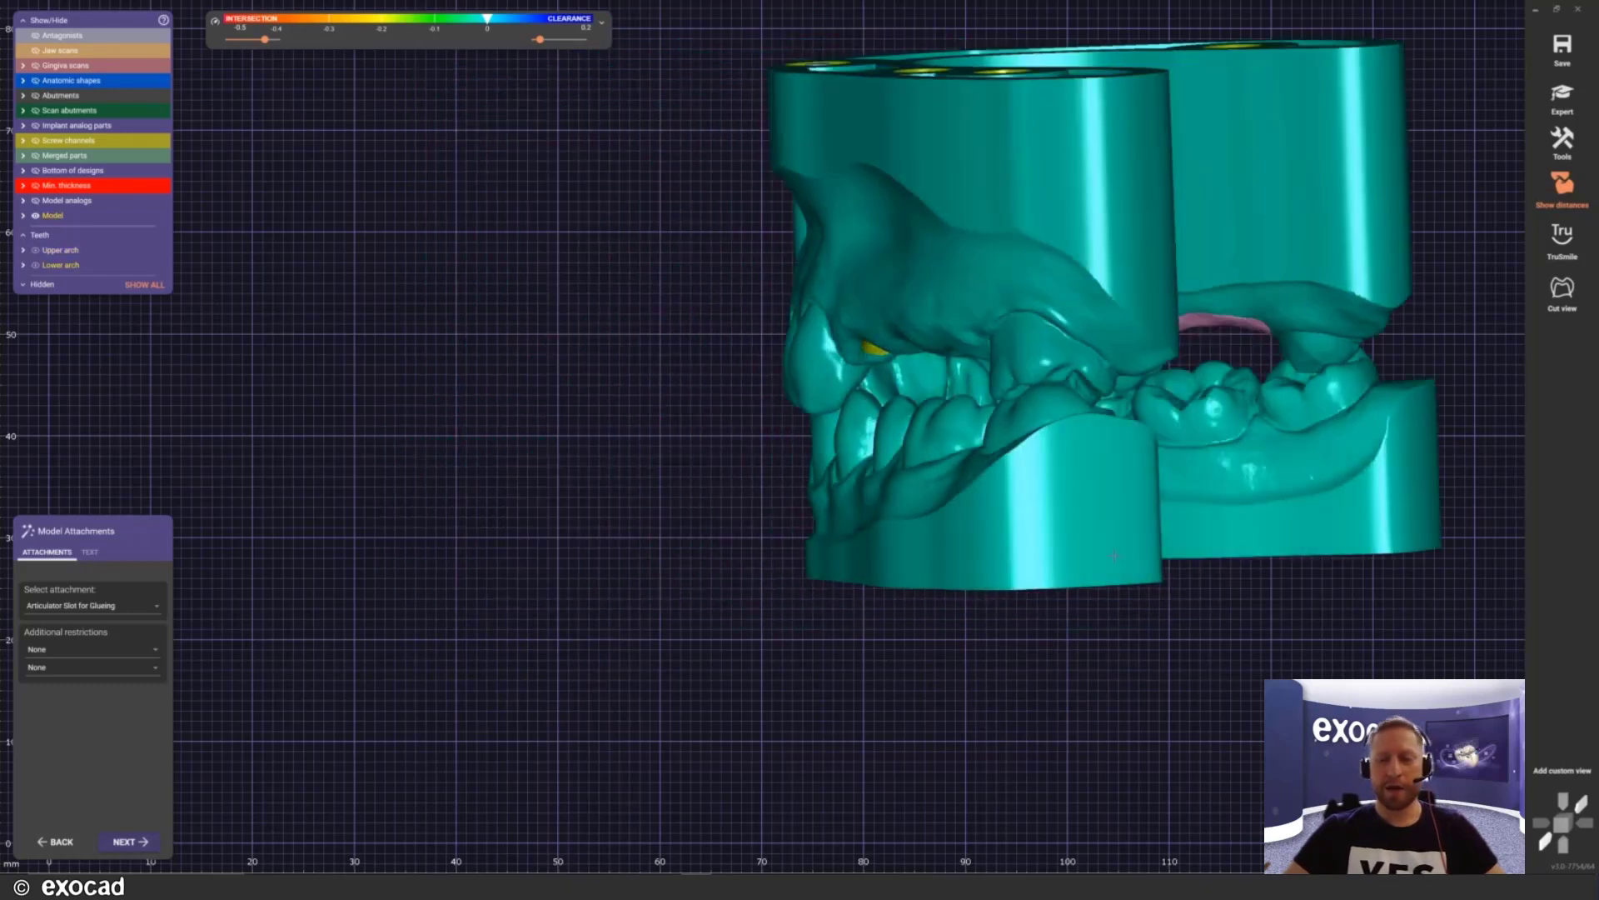
left_click(1114, 555)
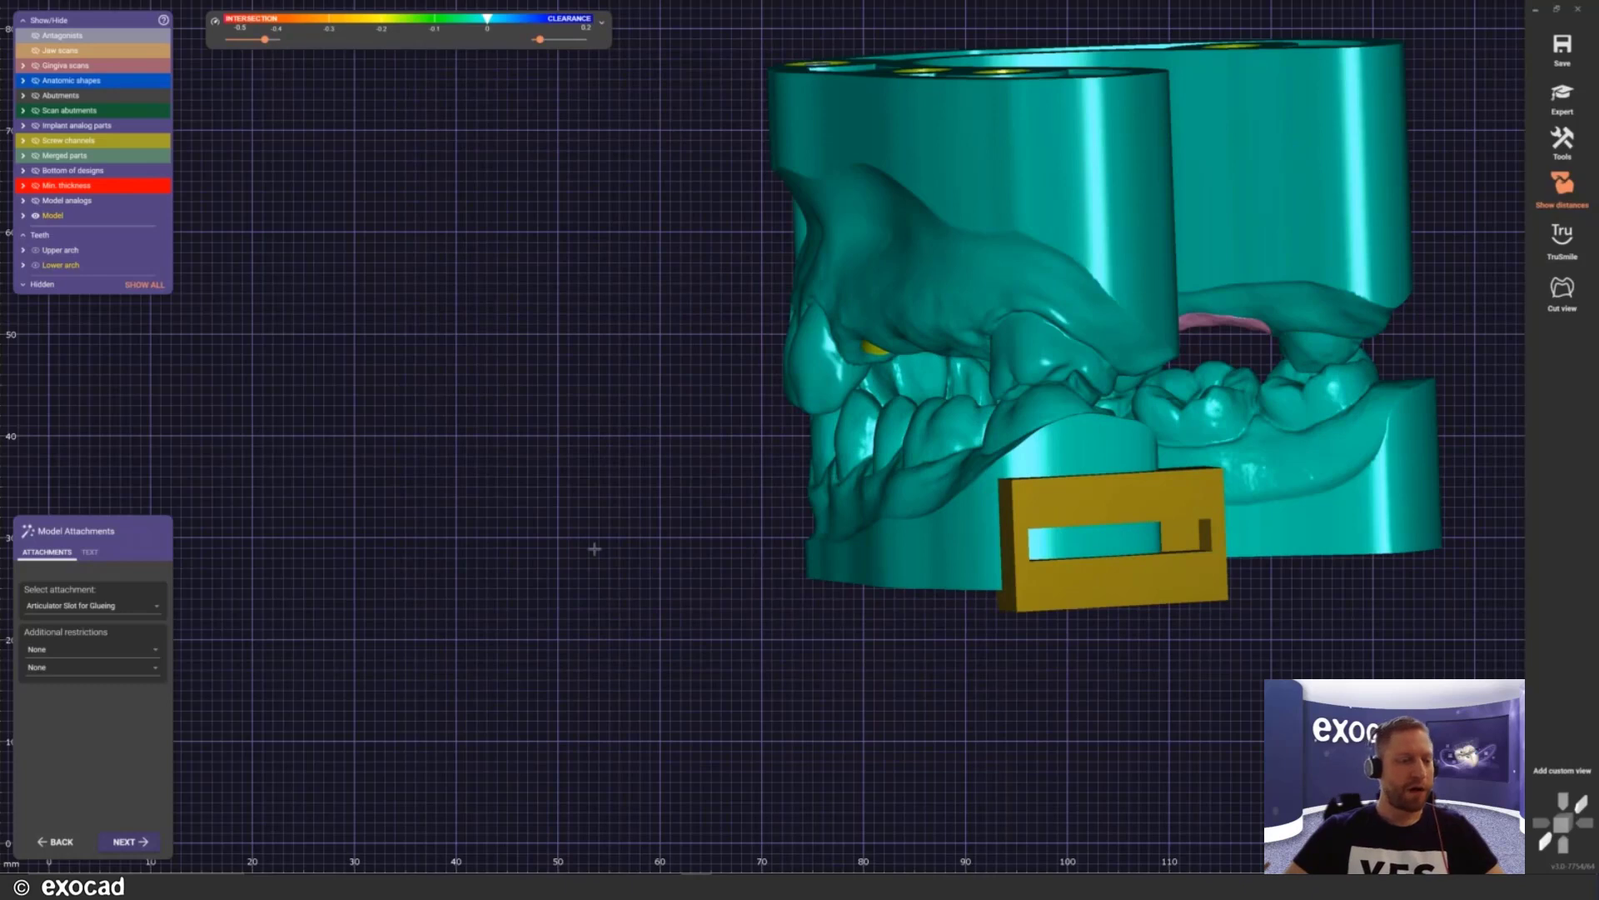
key("Delete")
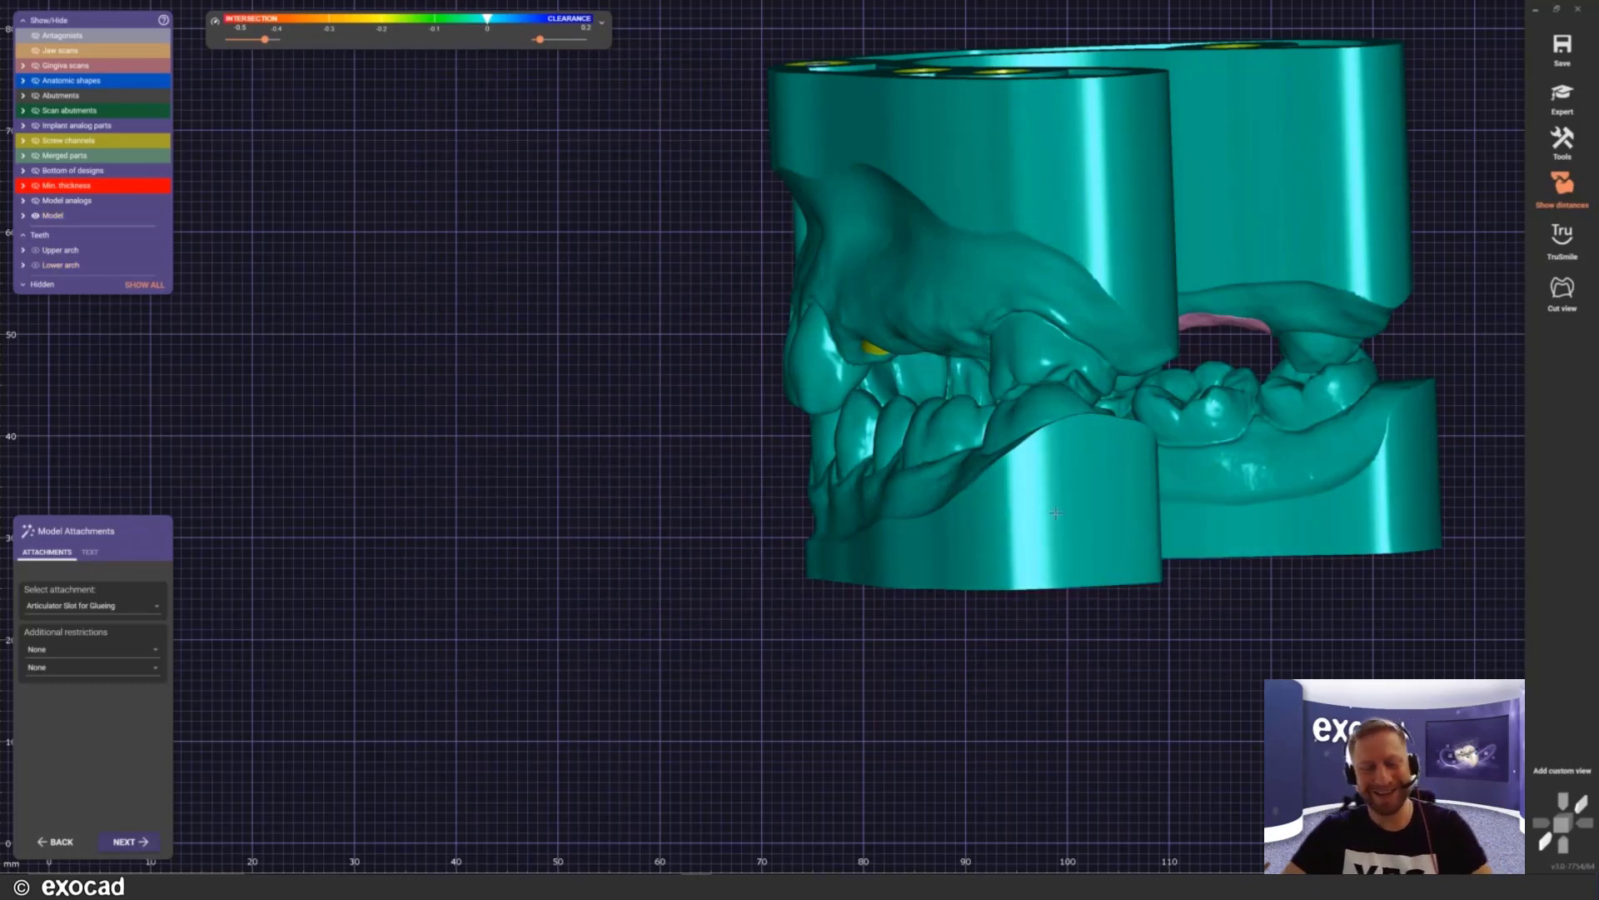
Step: Select the Formlabs Chamfer Object Lower attachment and place it on the rear of the lower model's base
left_click(75, 606)
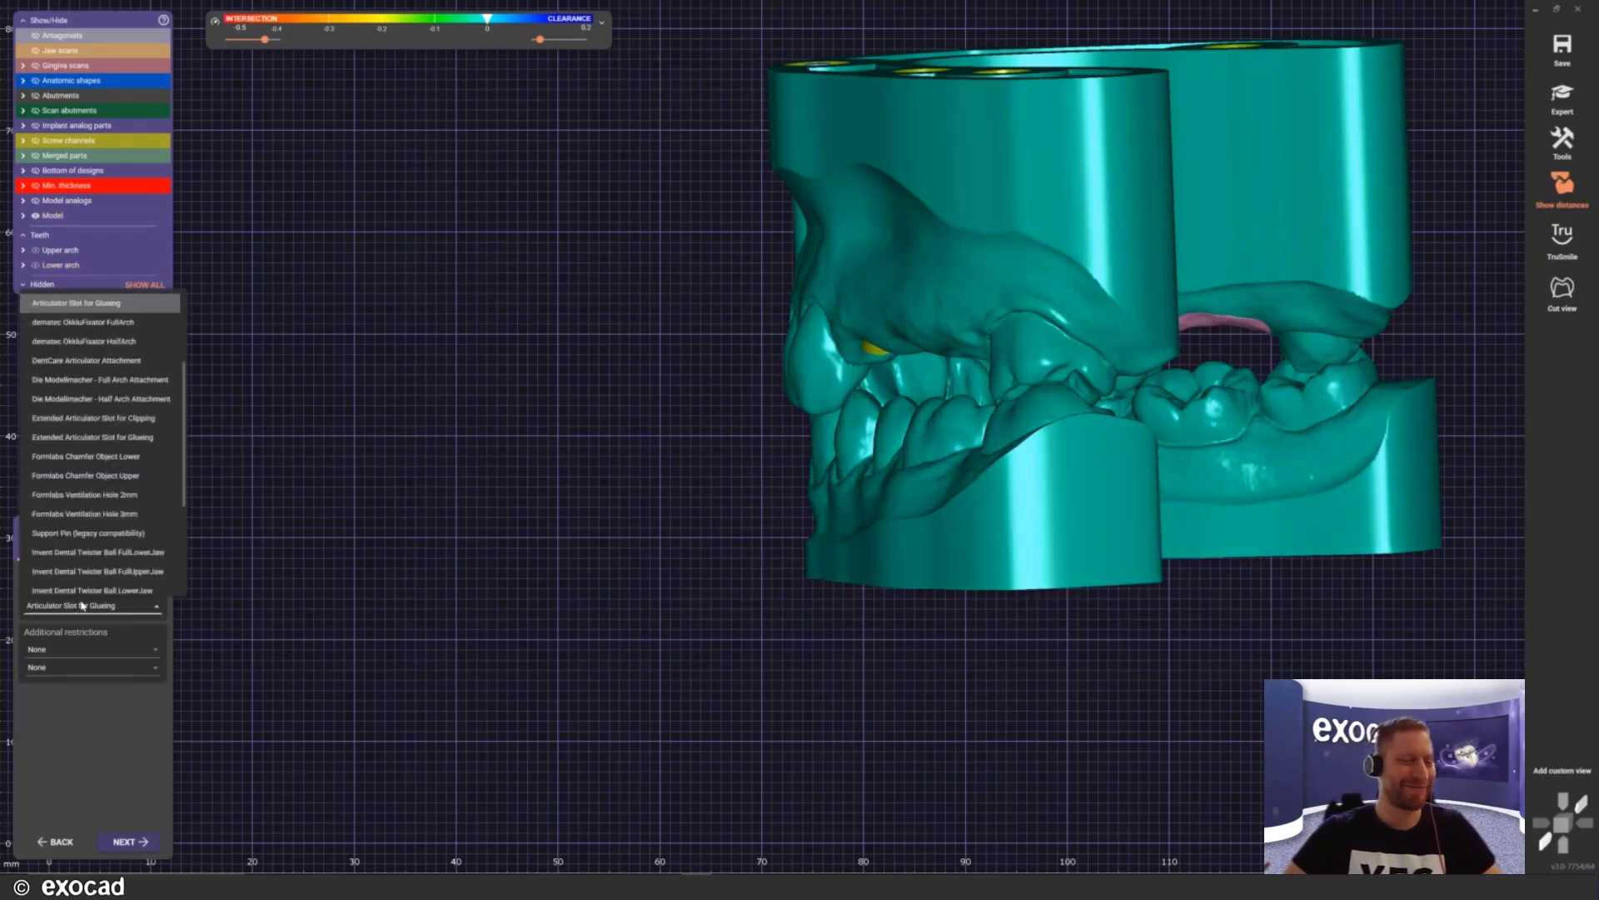
scroll(114, 458, "down", 3)
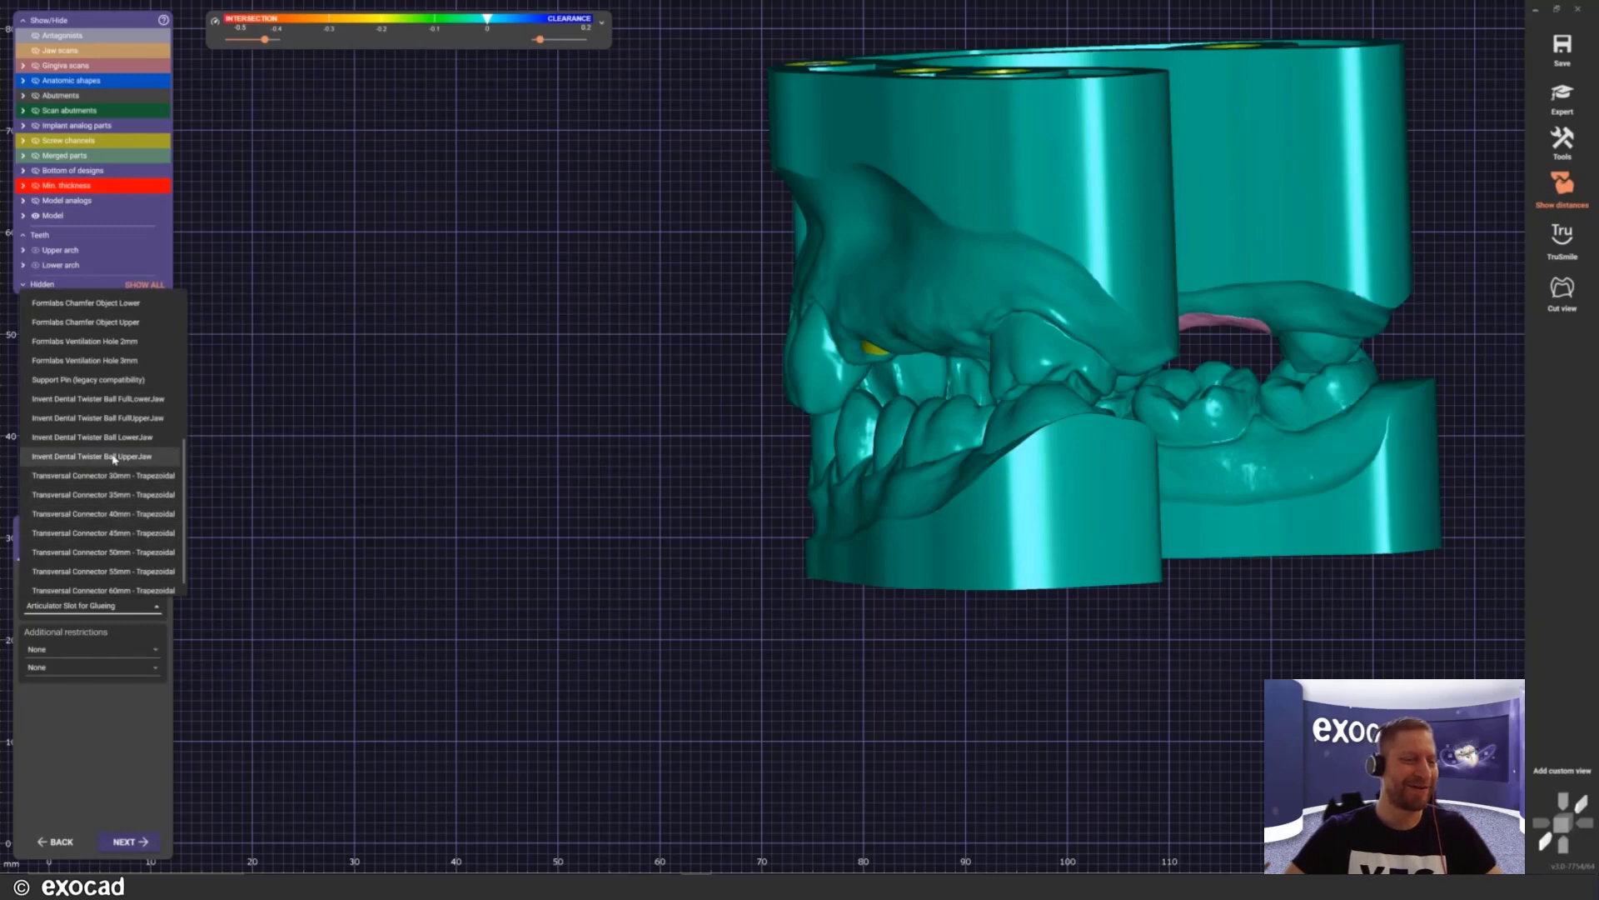
scroll(121, 408, "up", 1)
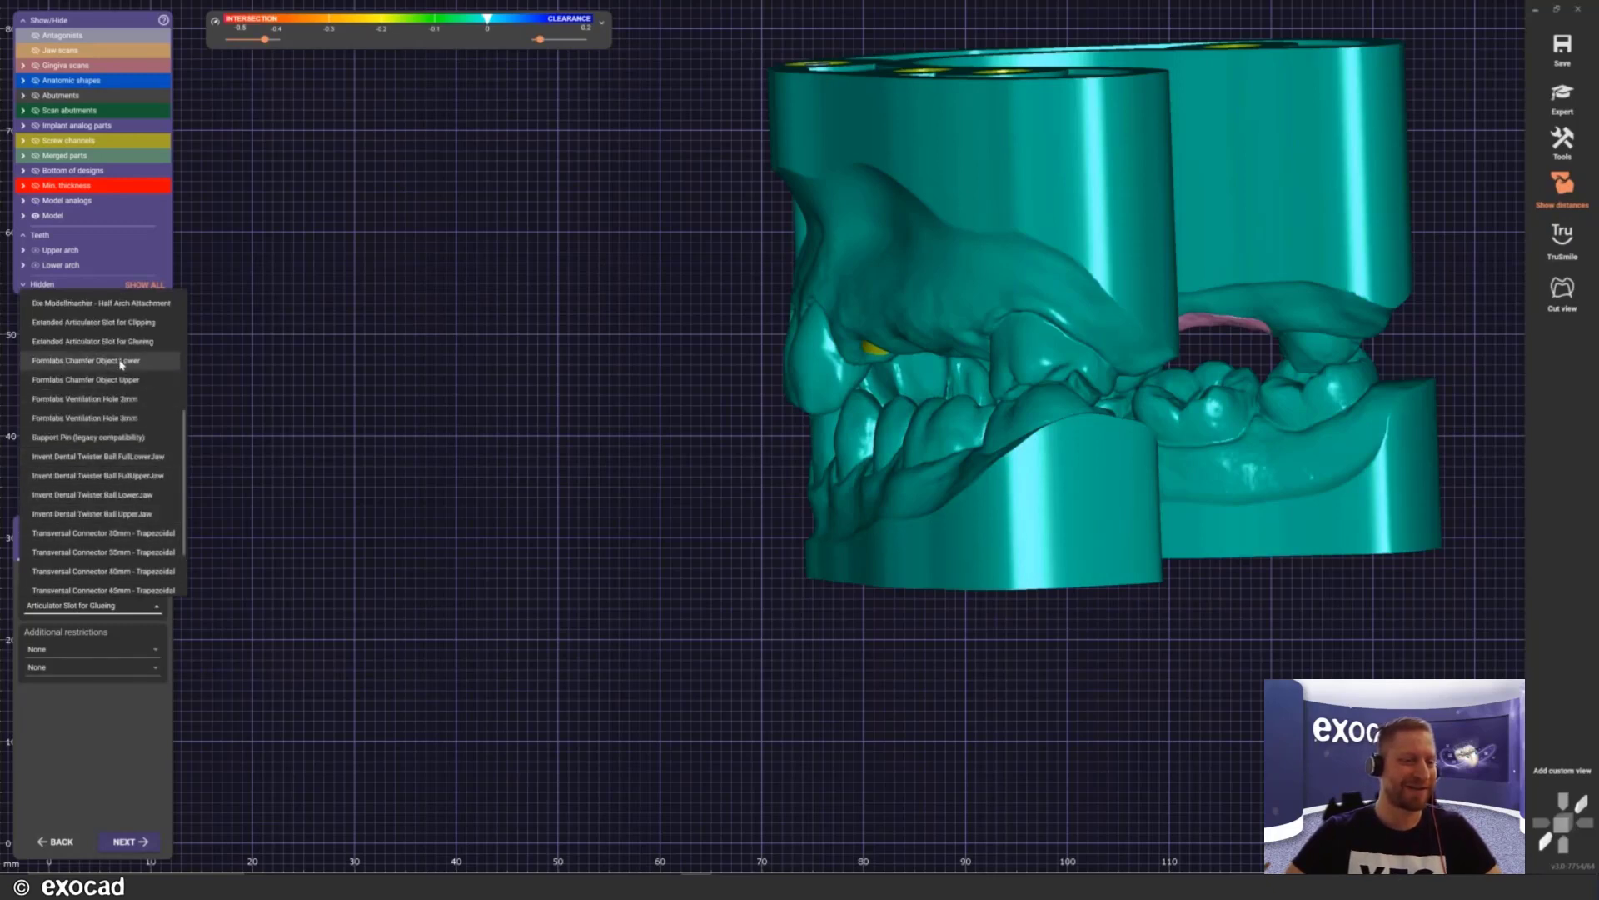
left_click(120, 361)
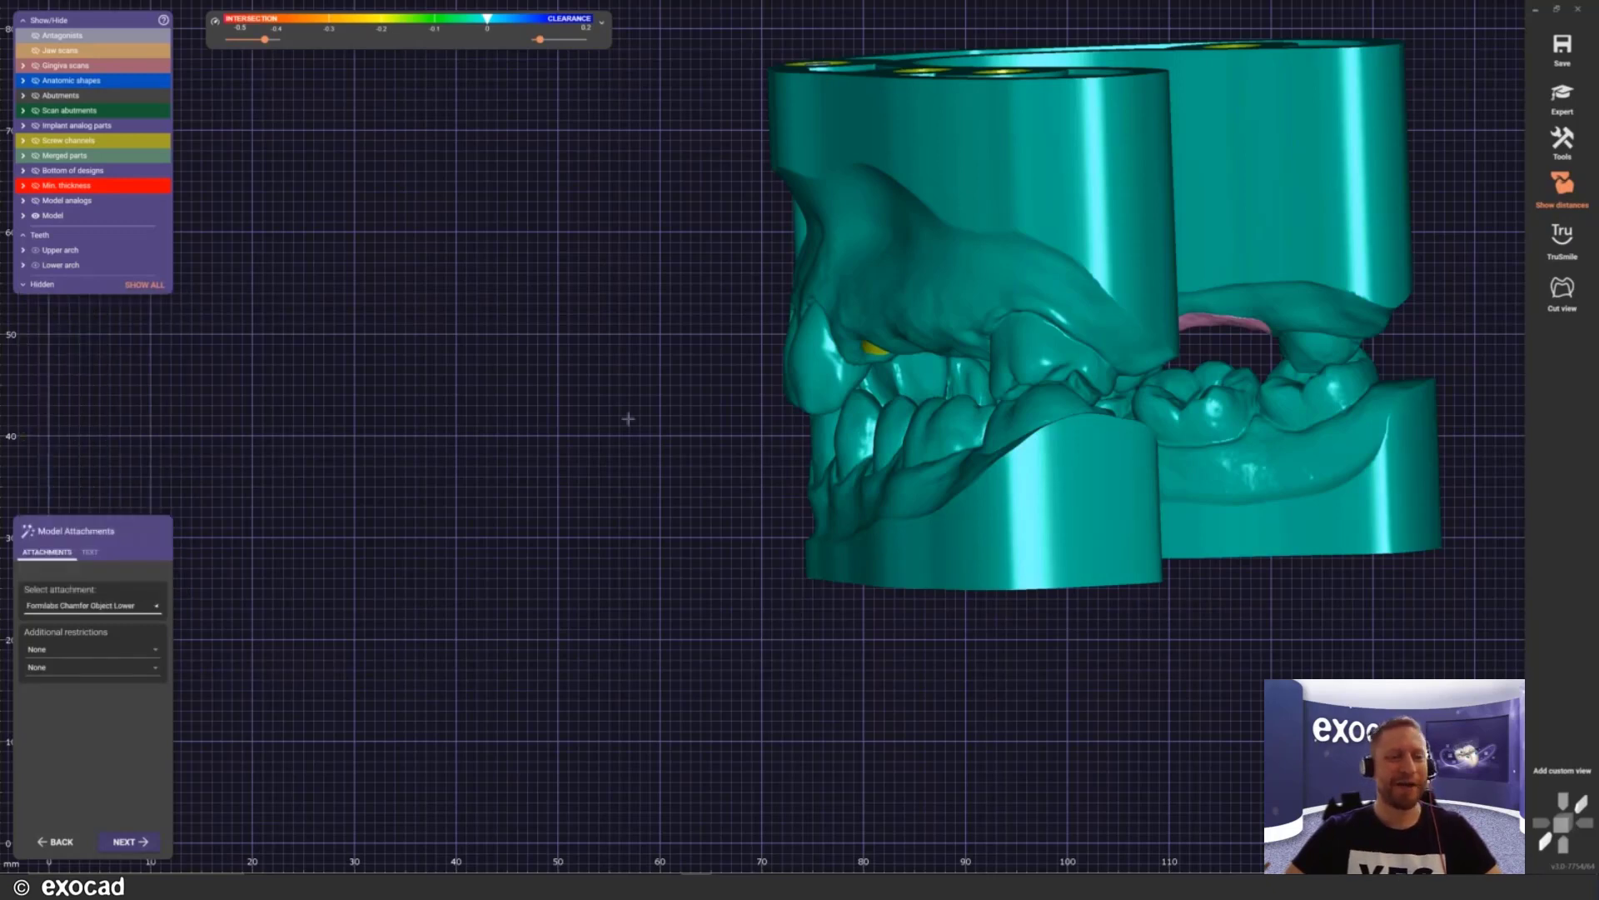
left_click(1083, 527)
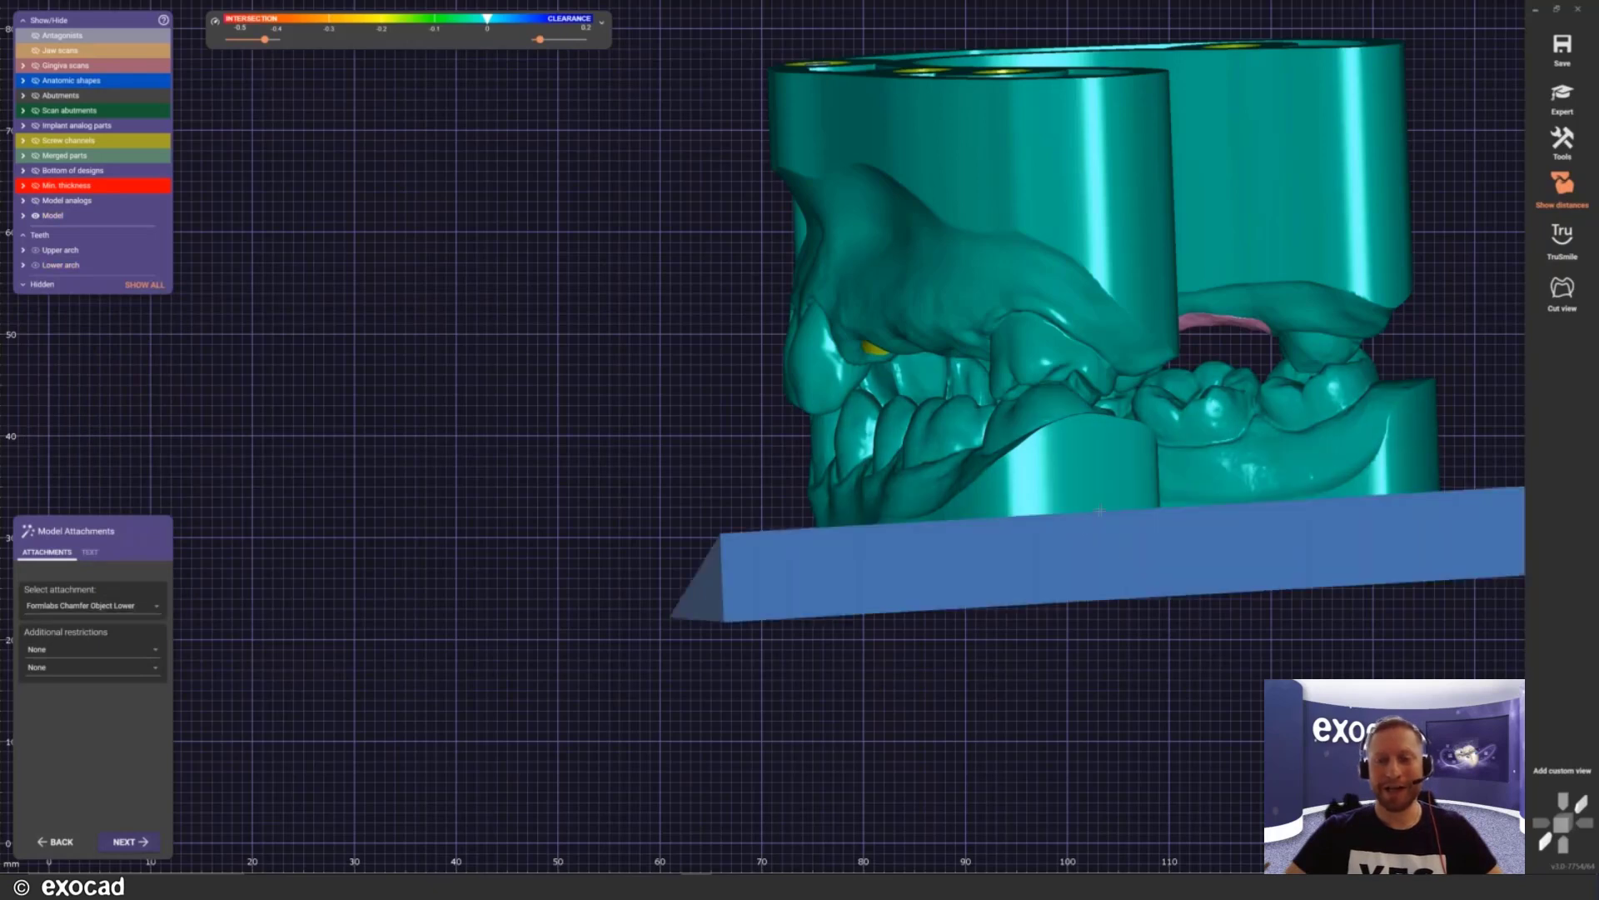
Step: Move the chamfer object backward and center it lengthwise across both rear ends of the lower model
right_click_drag(925, 546, 1217, 565)
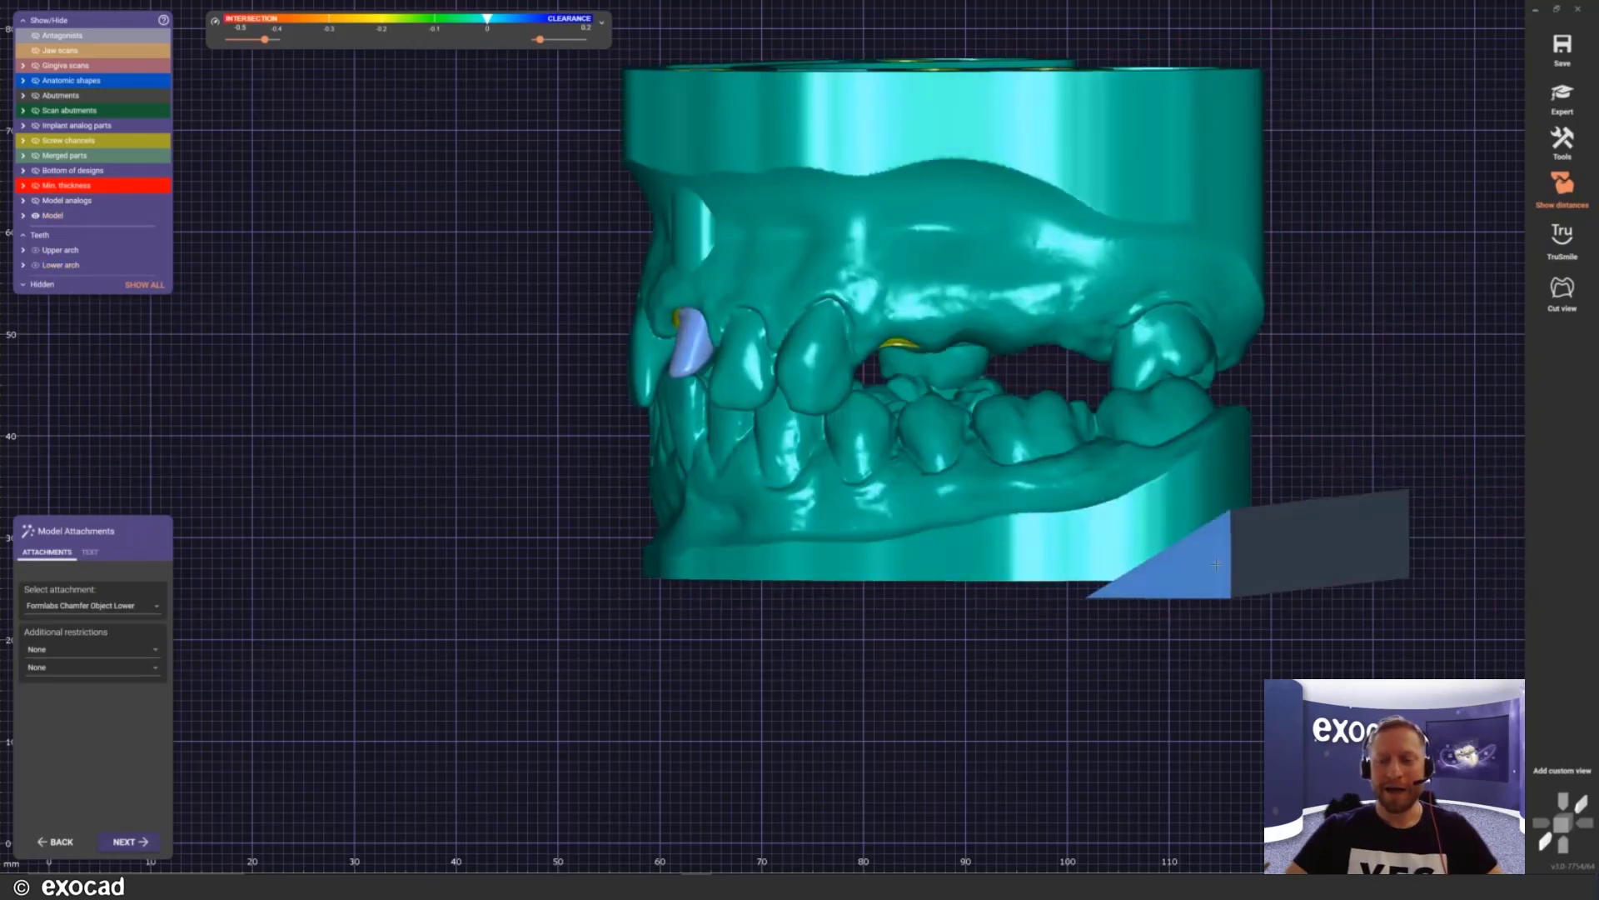
left_click_drag(1216, 564, 1307, 562)
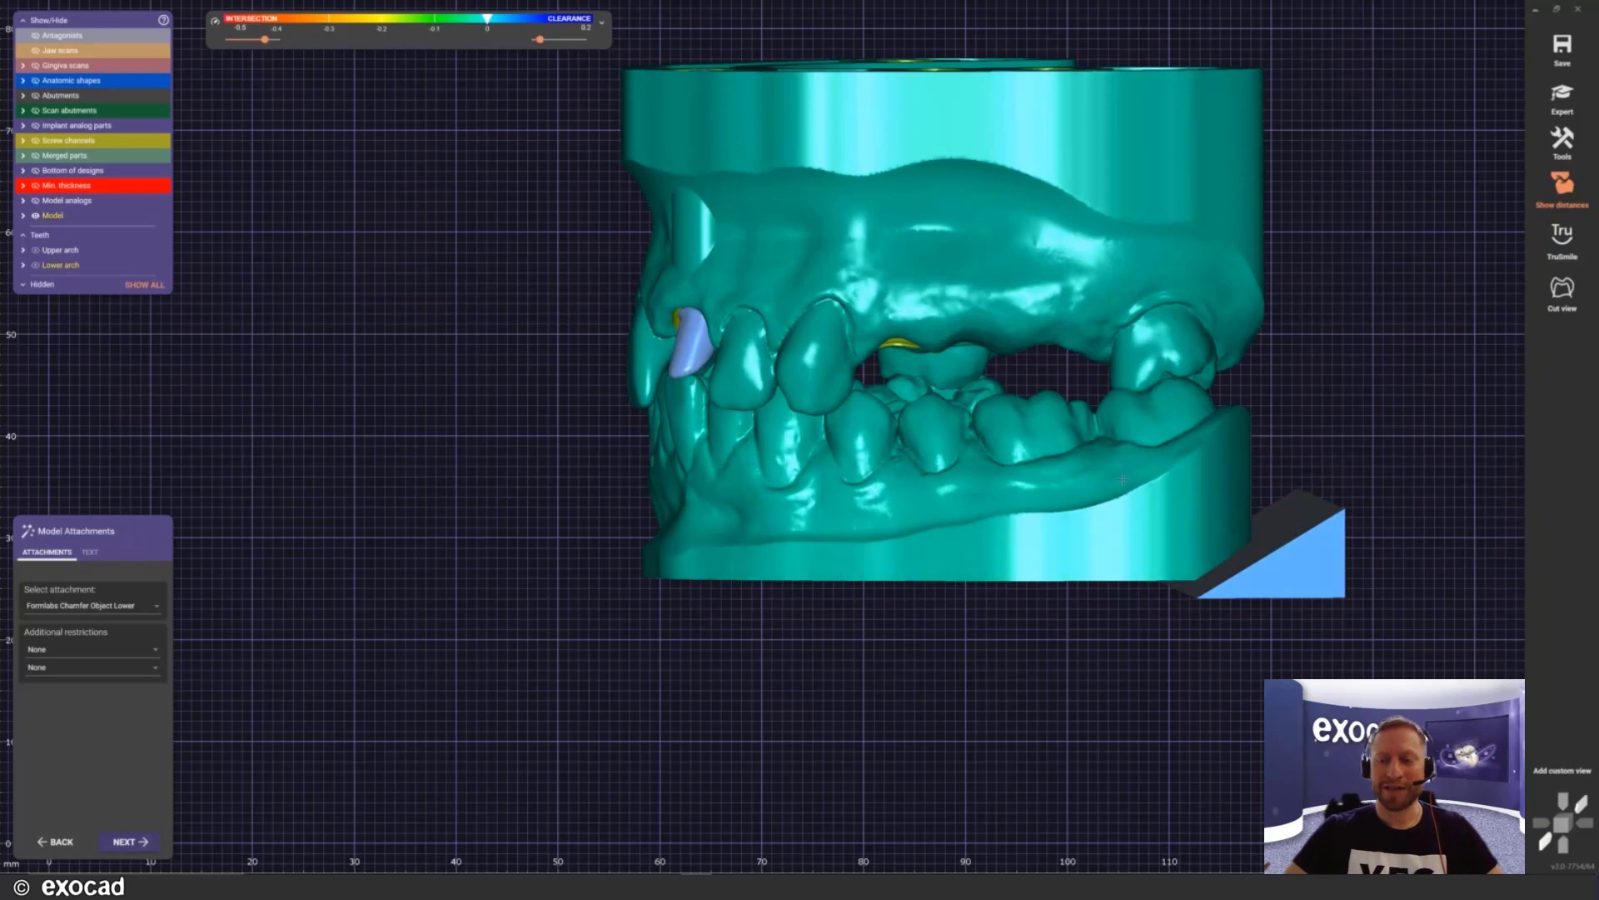
right_click_drag(1186, 512, 889, 602)
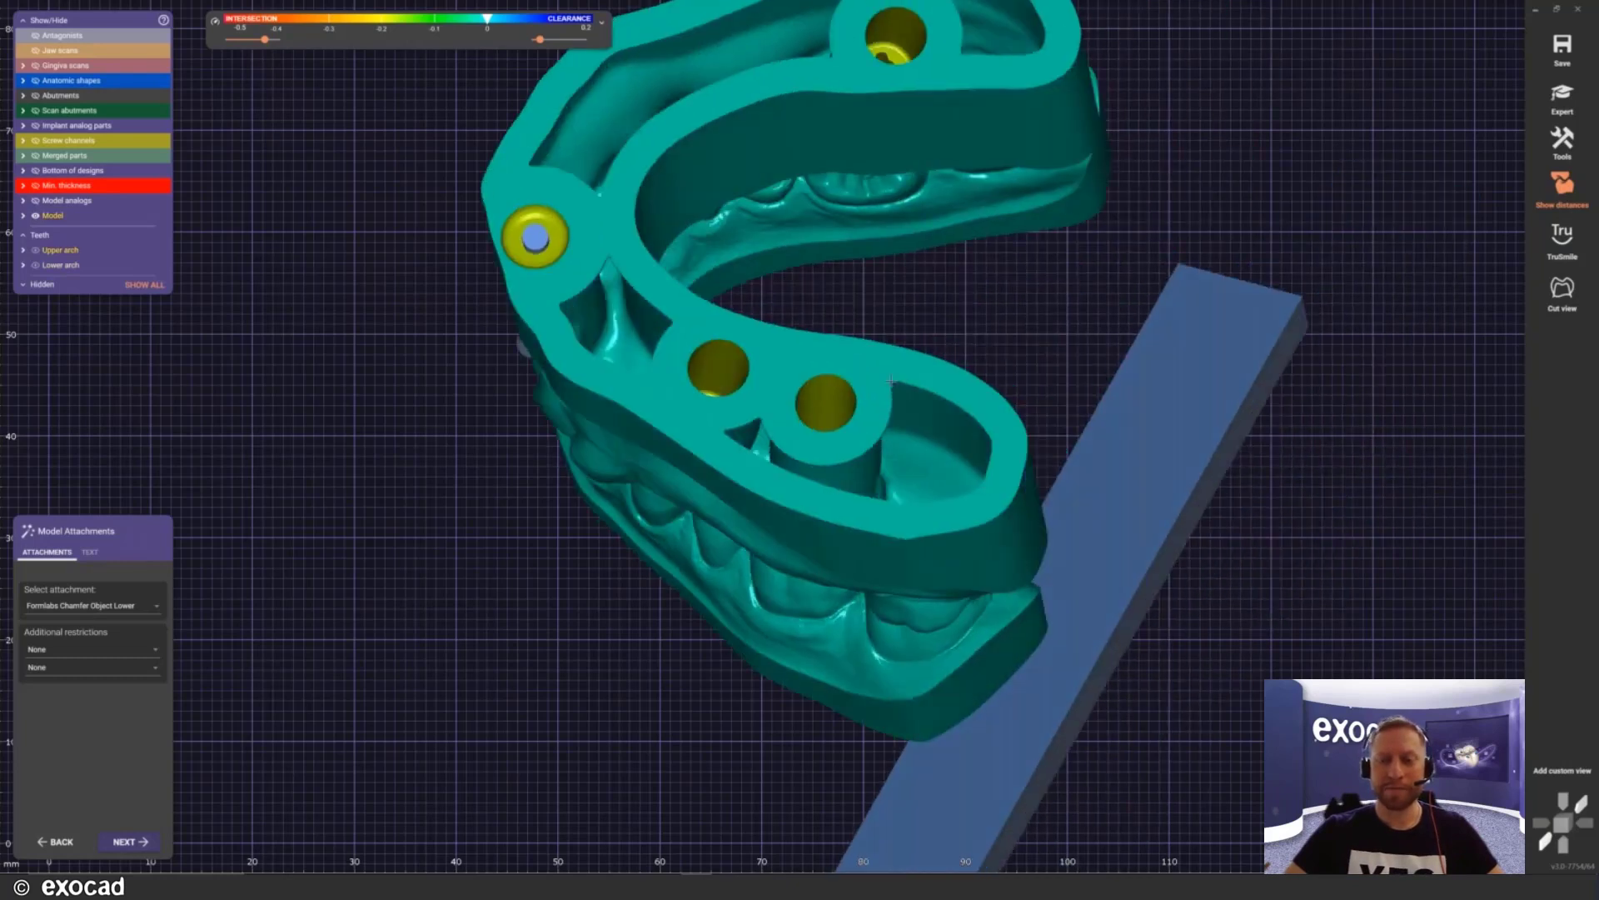
scroll(891, 378, "down", 4)
left_click_drag(1050, 409, 1057, 168)
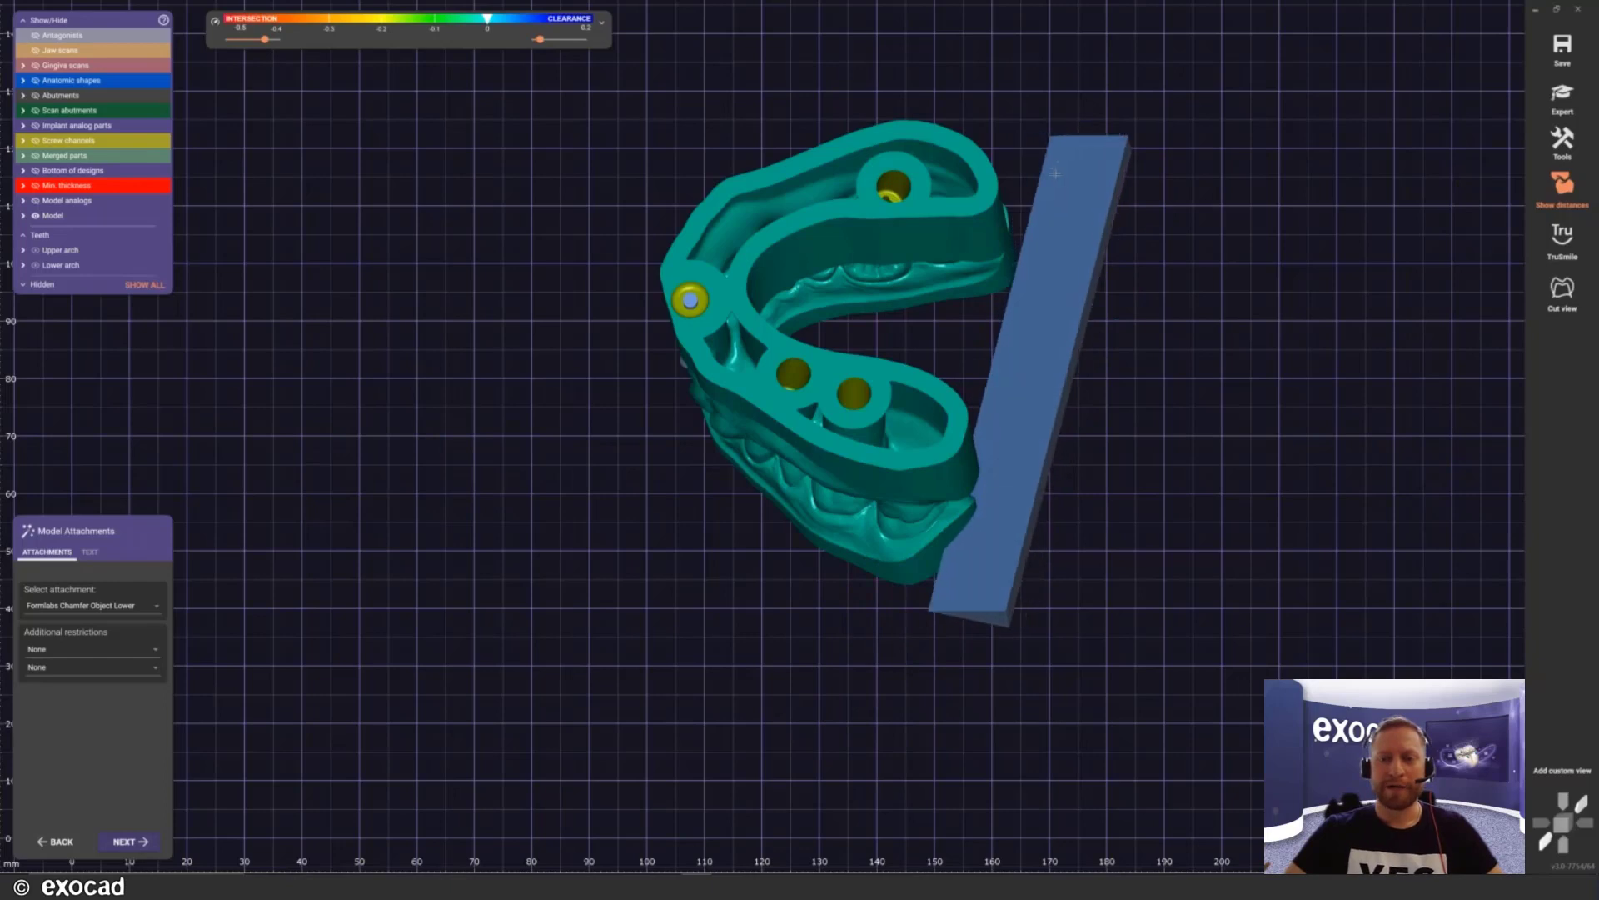
left_click_drag(1038, 341, 1027, 352)
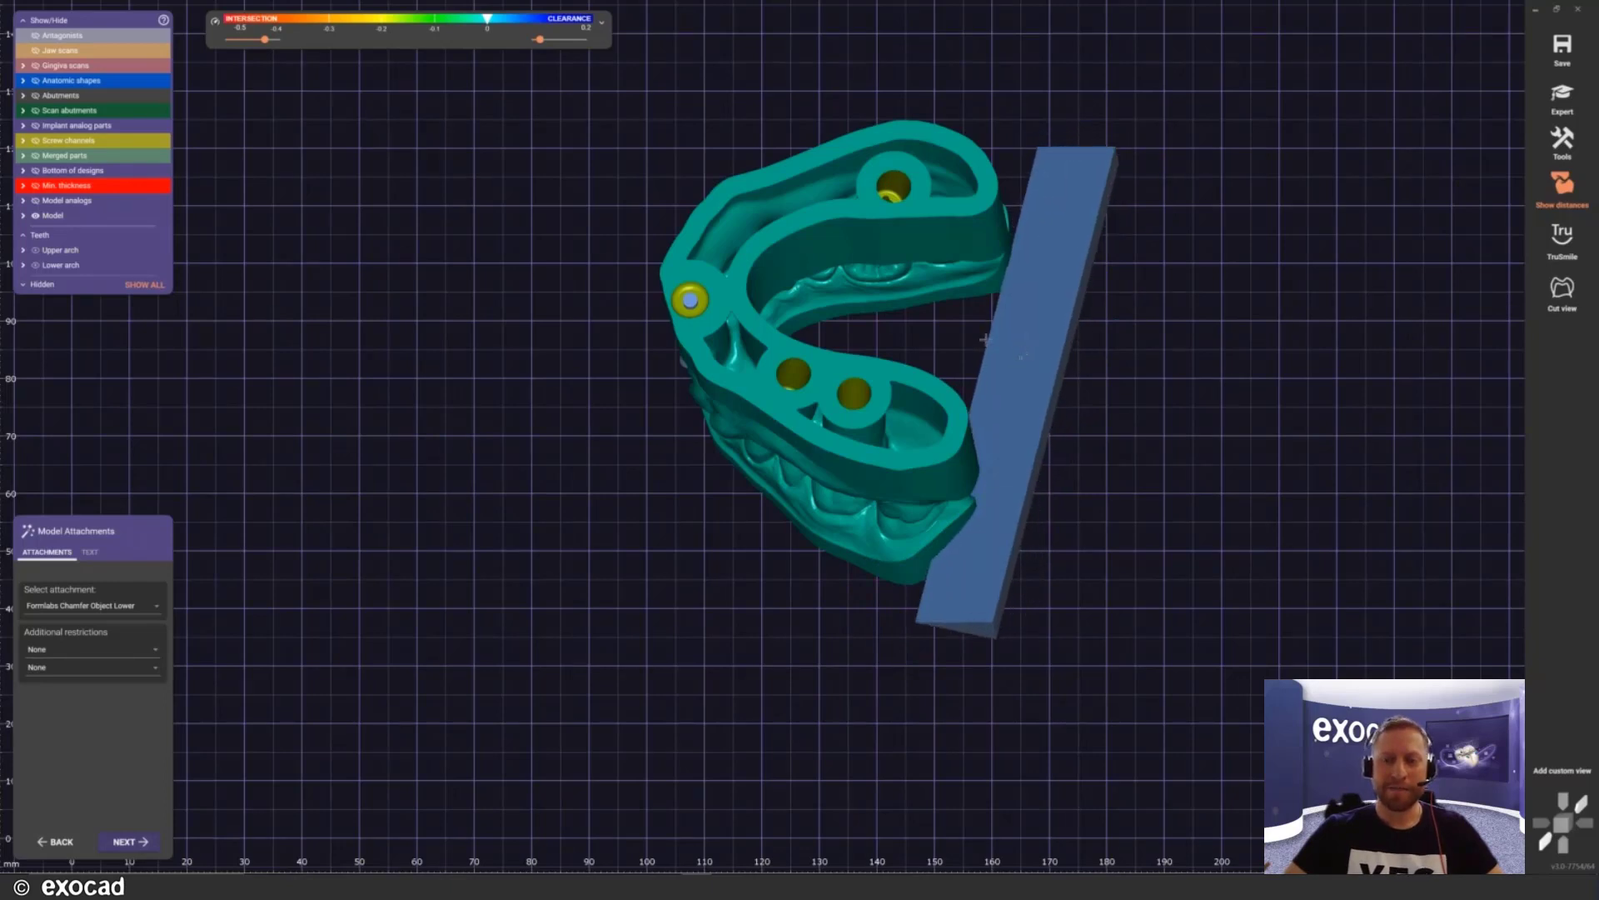
Step: Fine-tune the chamfer object's position and angle so its sloped face just meets the rear bottom edge of the lower base
right_click_drag(1026, 353, 898, 463)
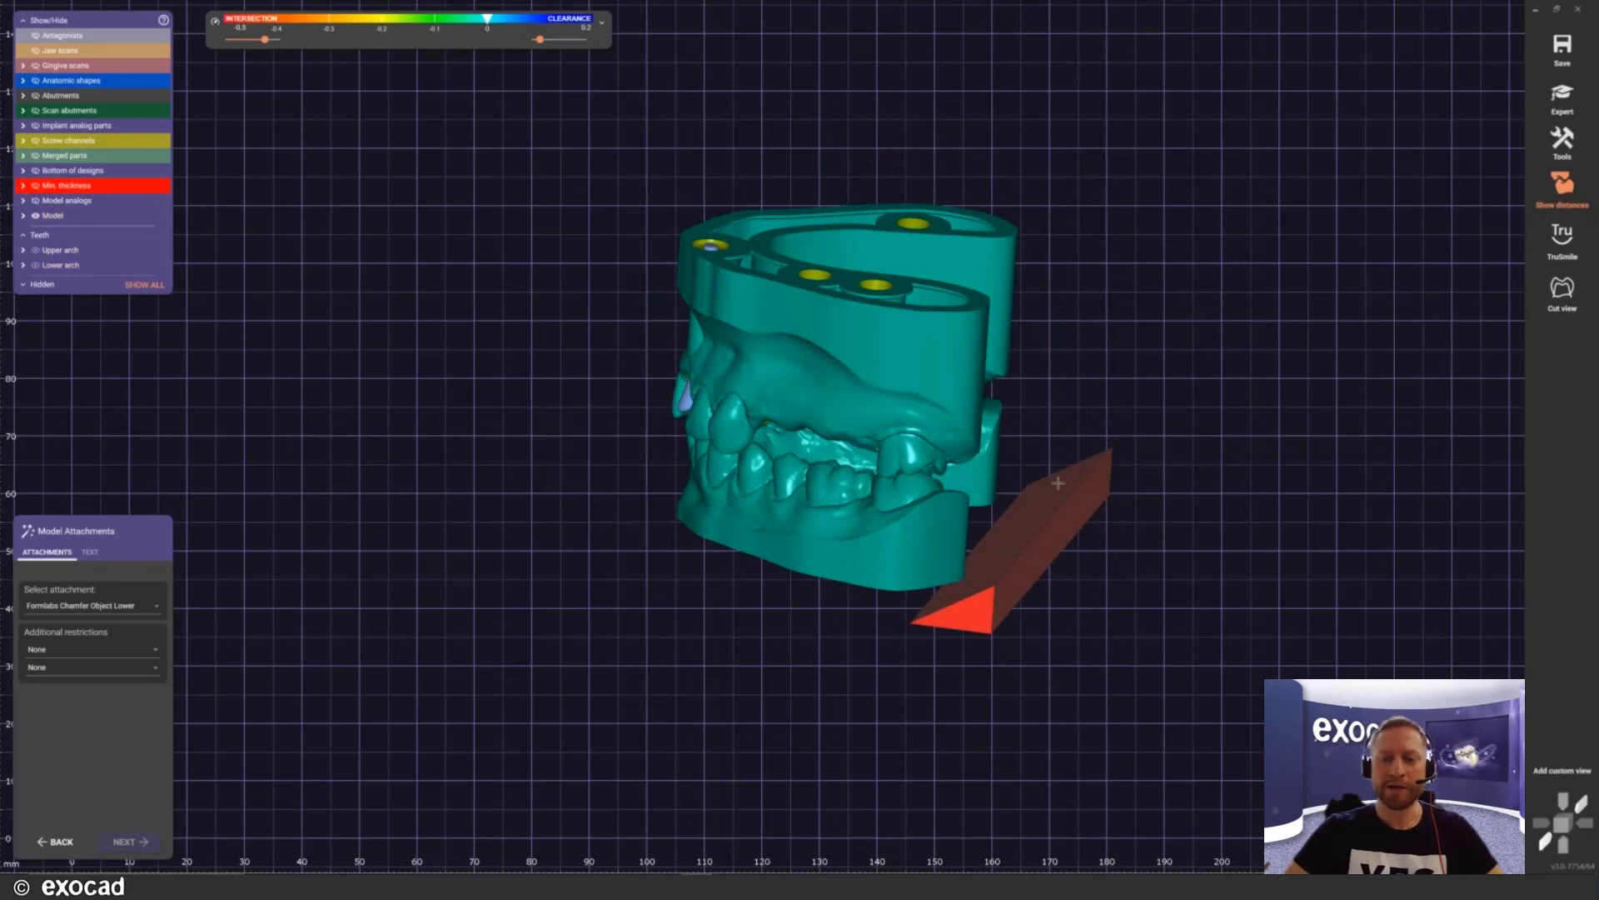
left_click_drag(1060, 483, 1041, 475)
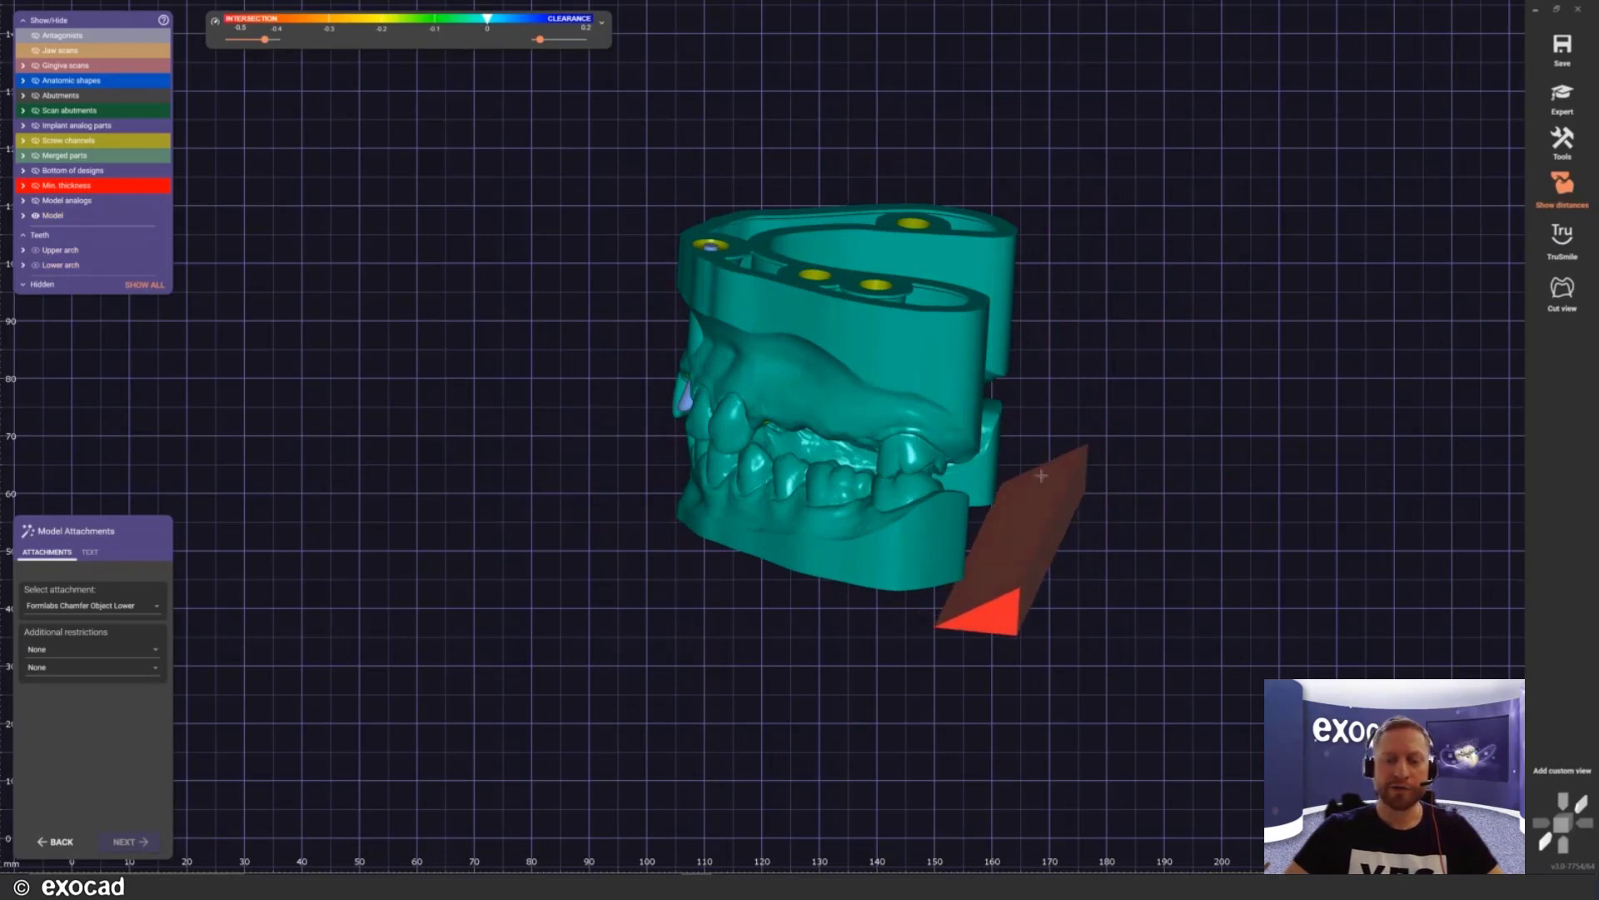
right_click_drag(1041, 475, 1037, 528)
left_click_drag(1037, 529, 1027, 515)
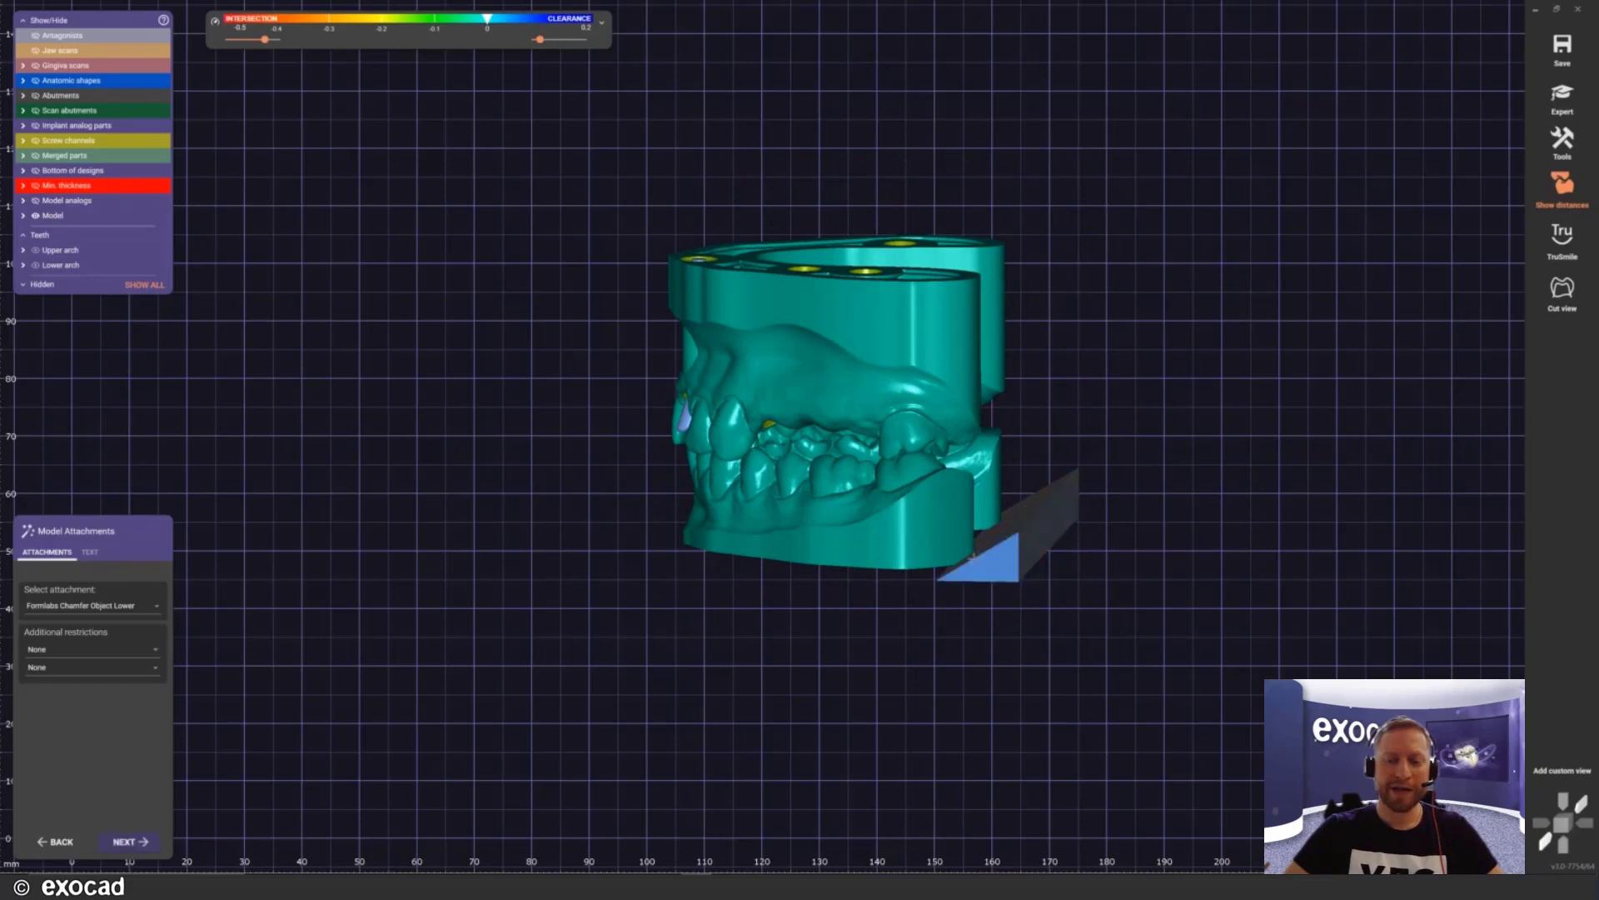
scroll(973, 560, "up", 3)
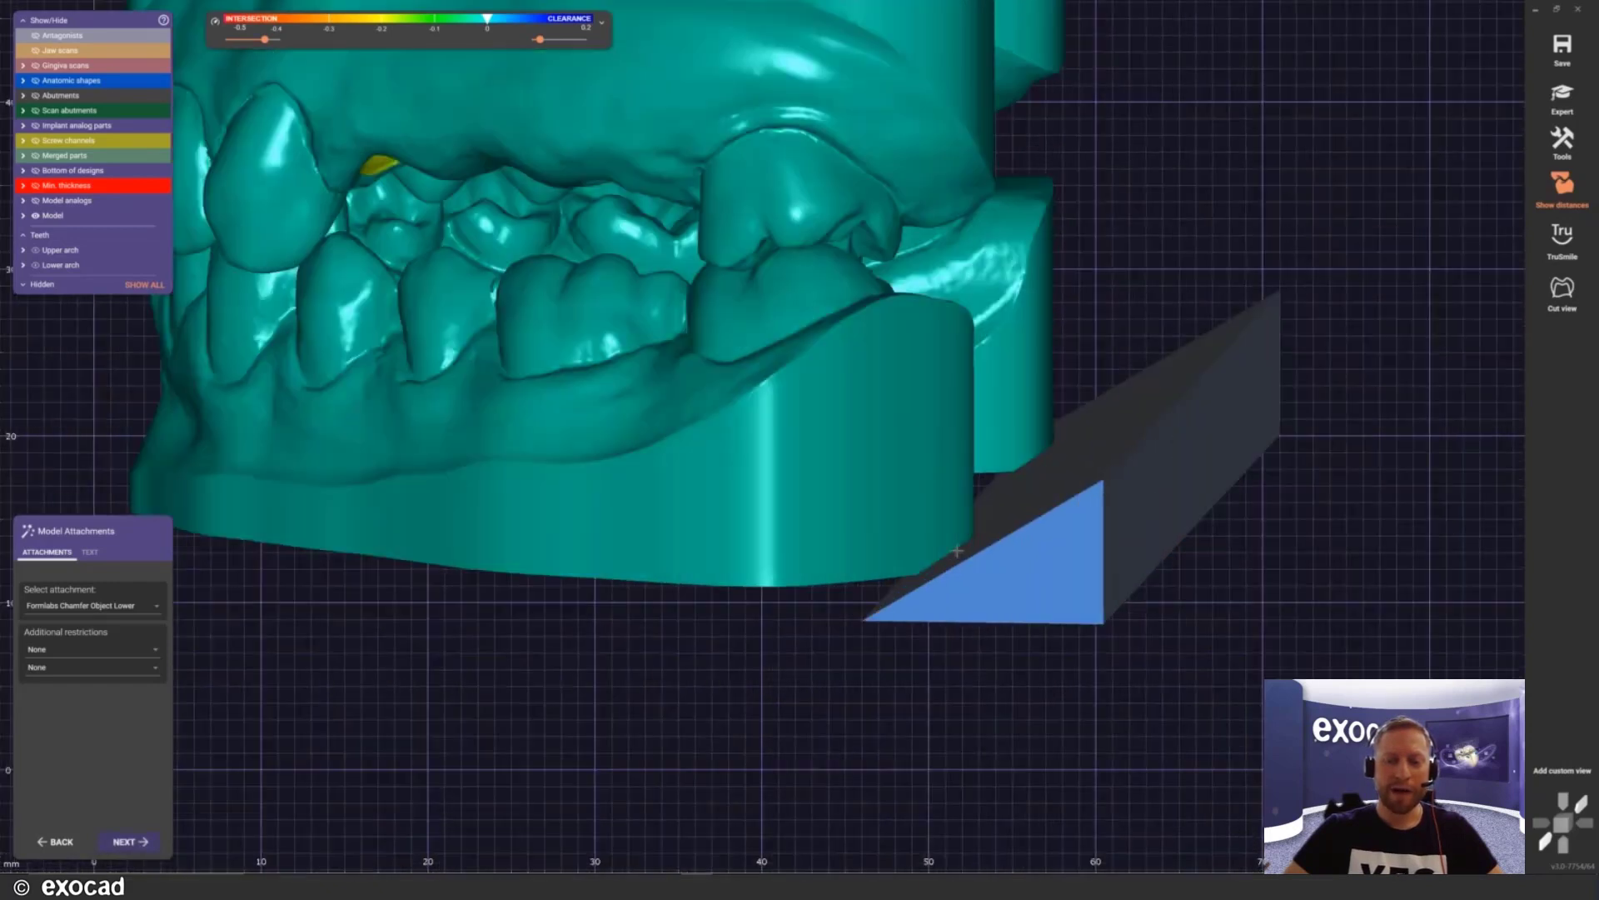
left_click_drag(1043, 534, 1050, 533)
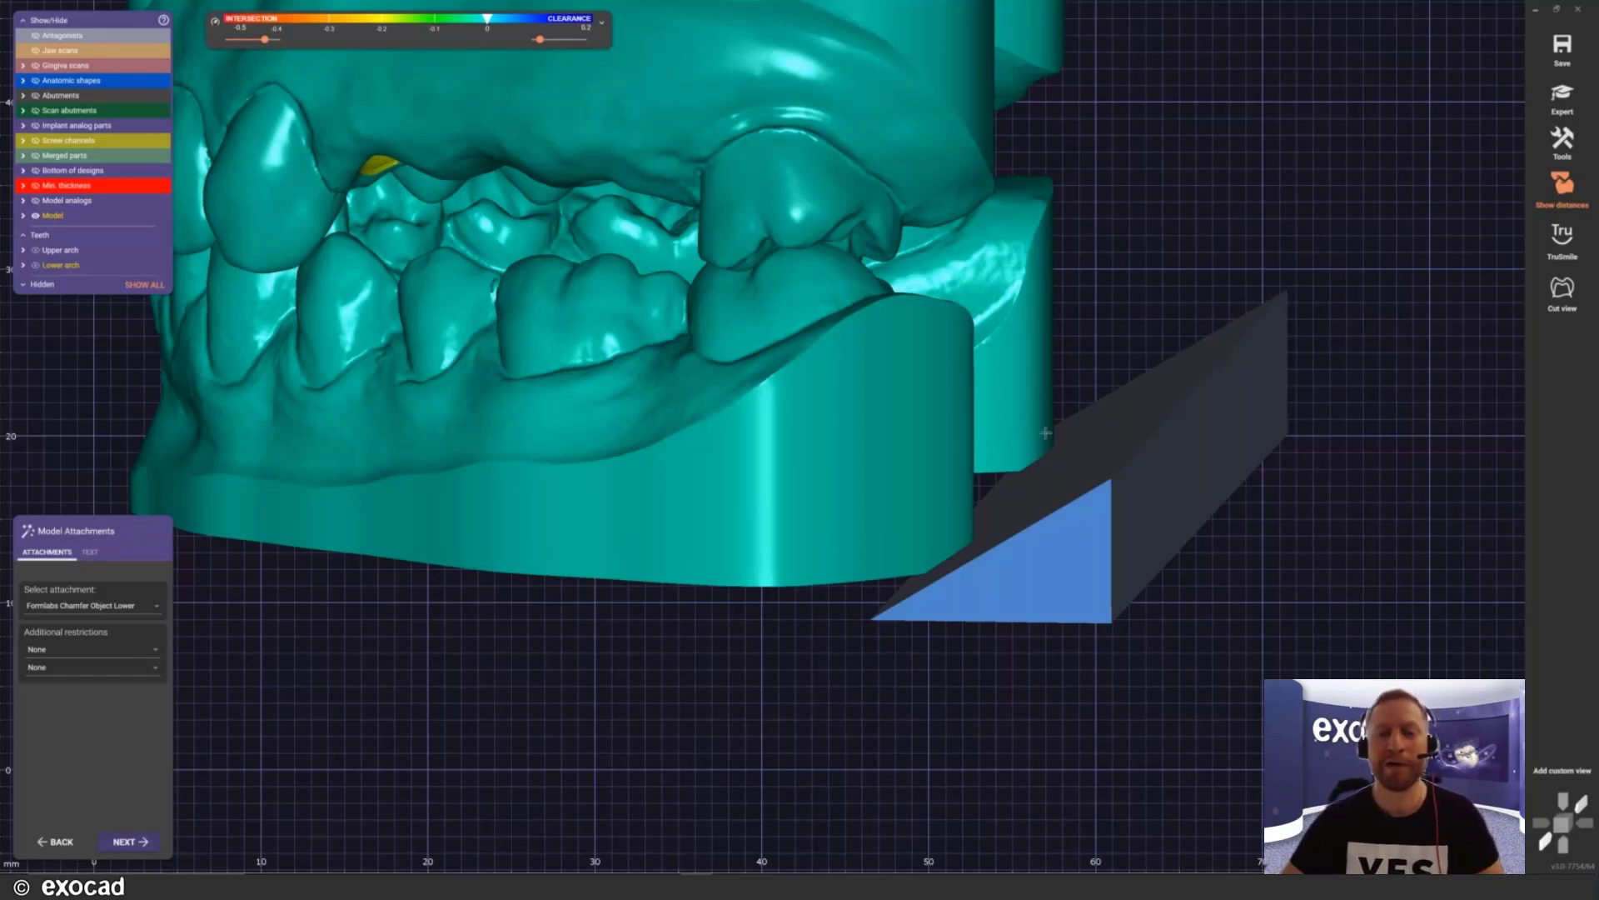
mouse_move(1057, 600)
left_mouse_down("ctrl")
mouse_move(1077, 600)
mouse_move(1064, 598)
left_mouse_up("ctrl")
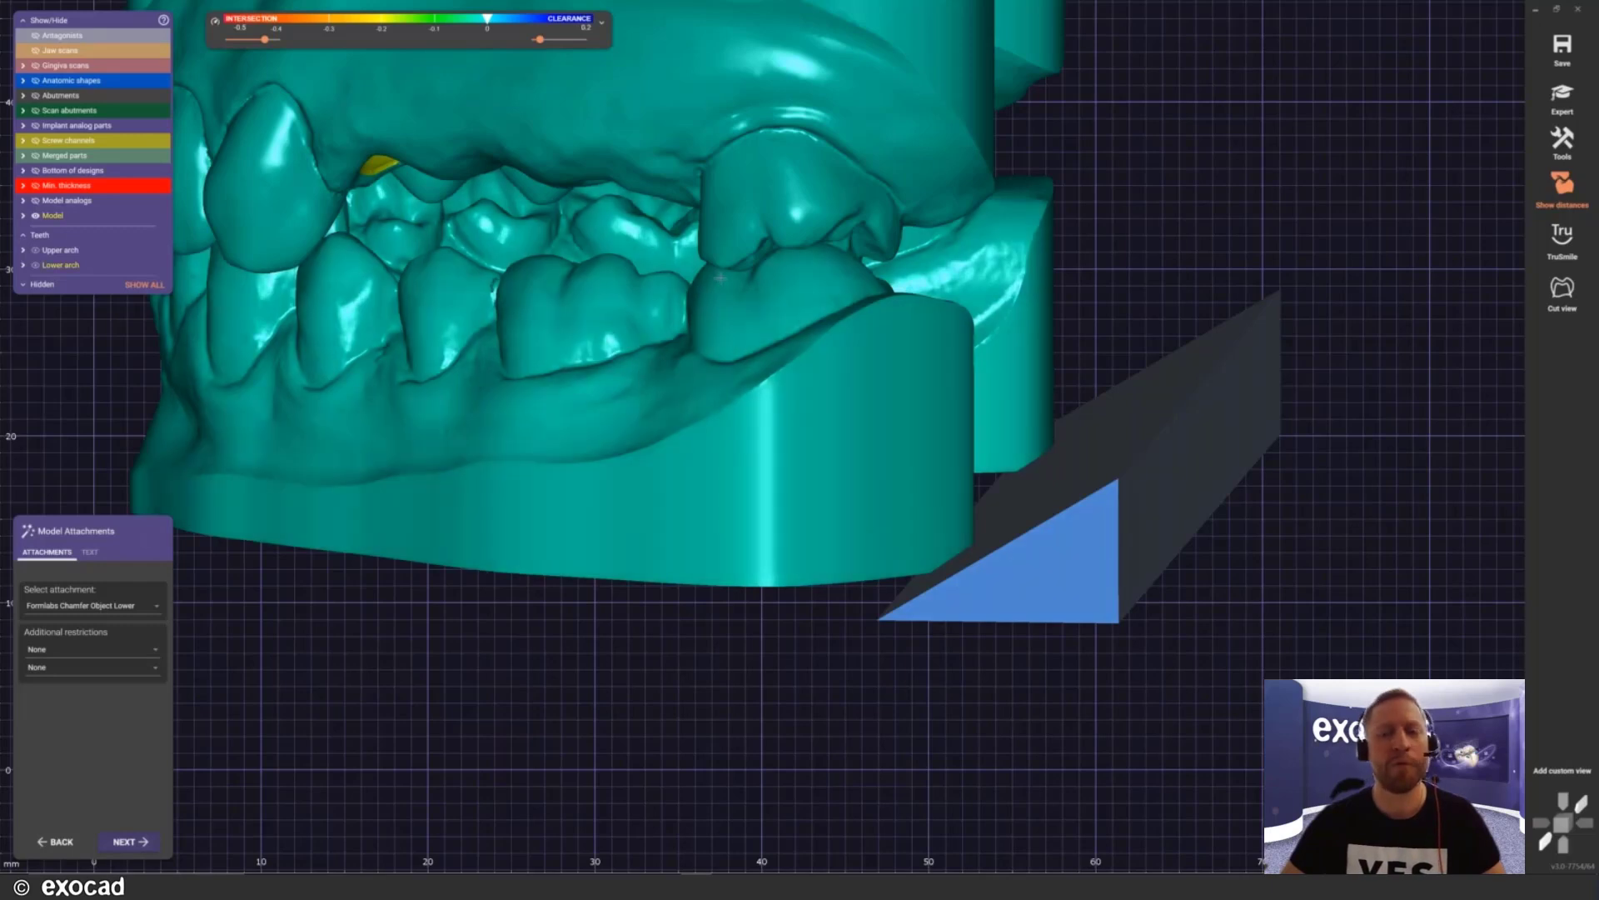
Step: Choose the Formlabs Ventilation Hole 2mm attachment and make the upper model semi-transparent around the abutment die
scroll(820, 359, "up", 3)
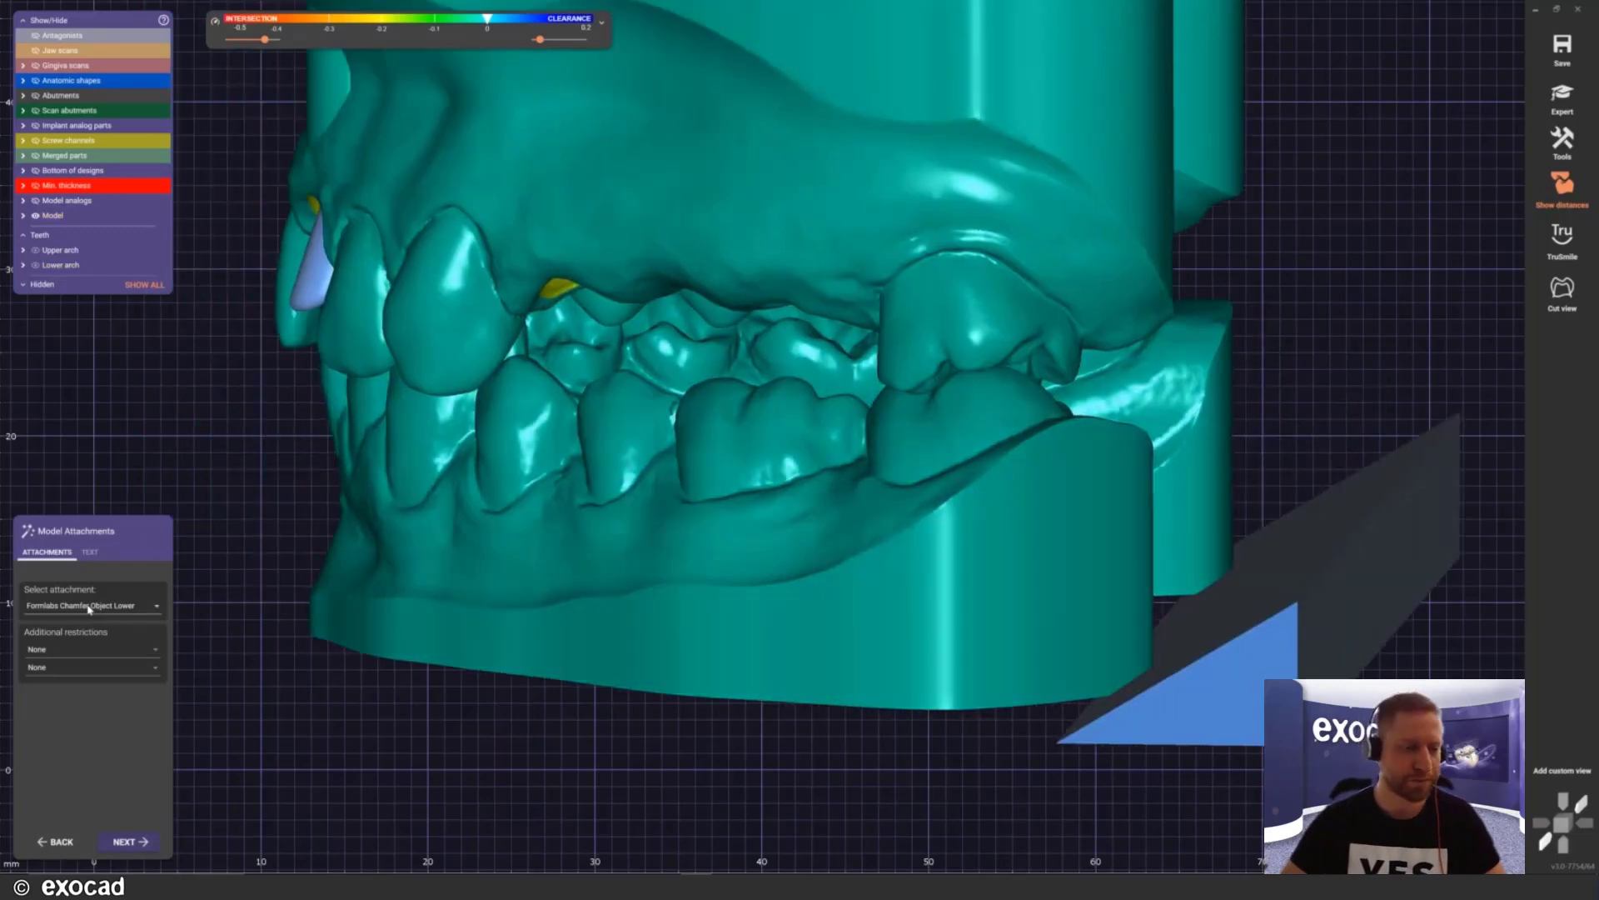
left_click(89, 607)
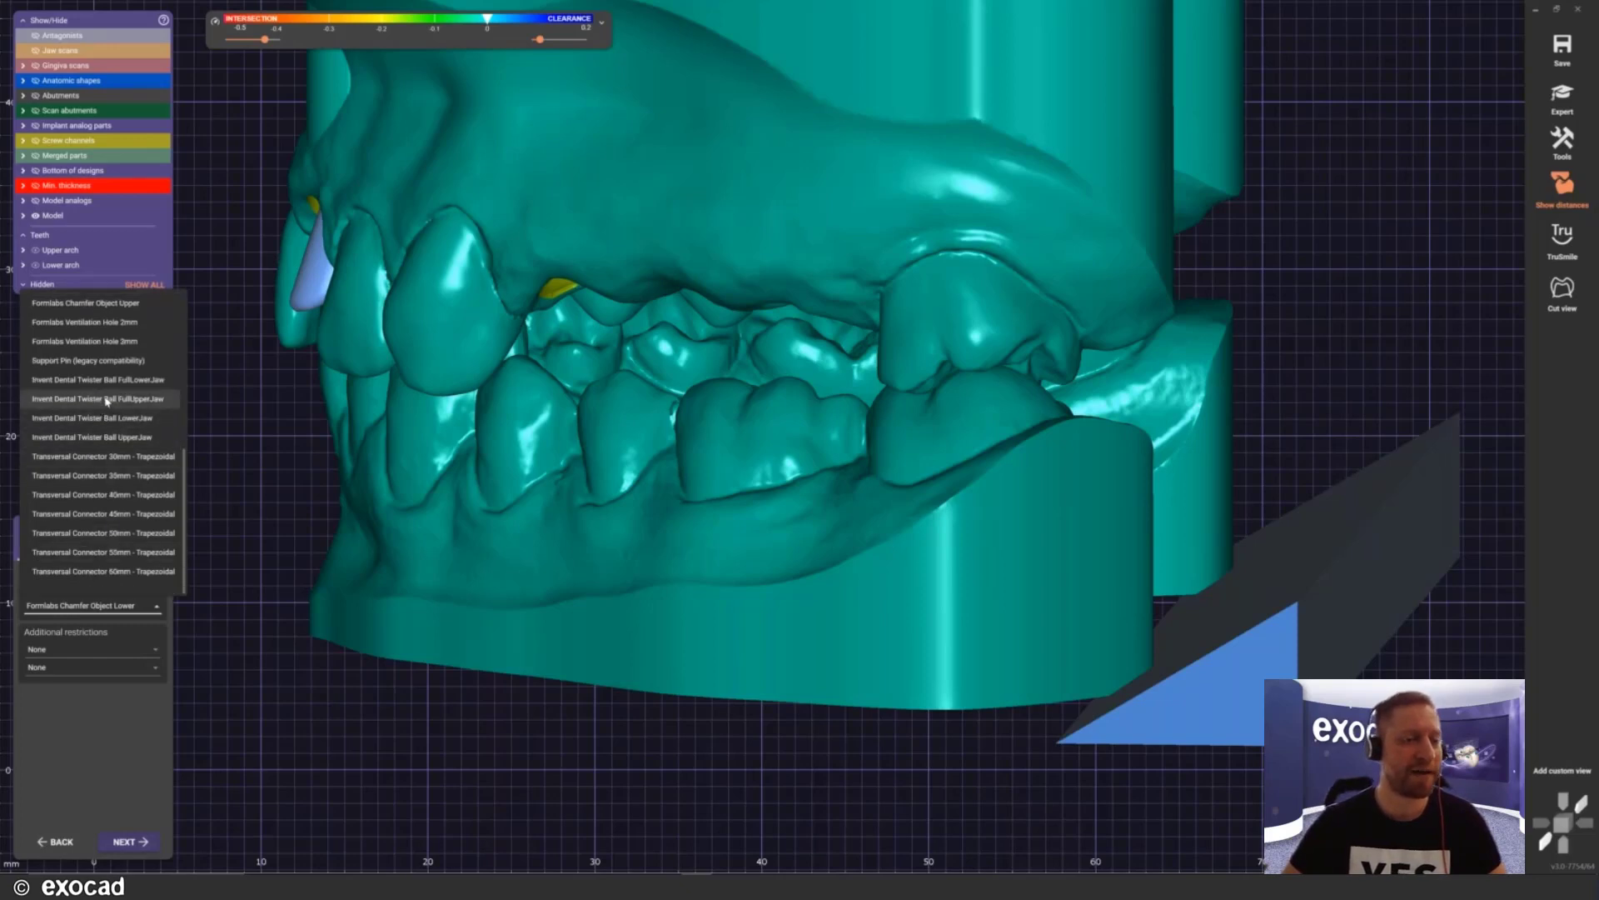
left_click(109, 325)
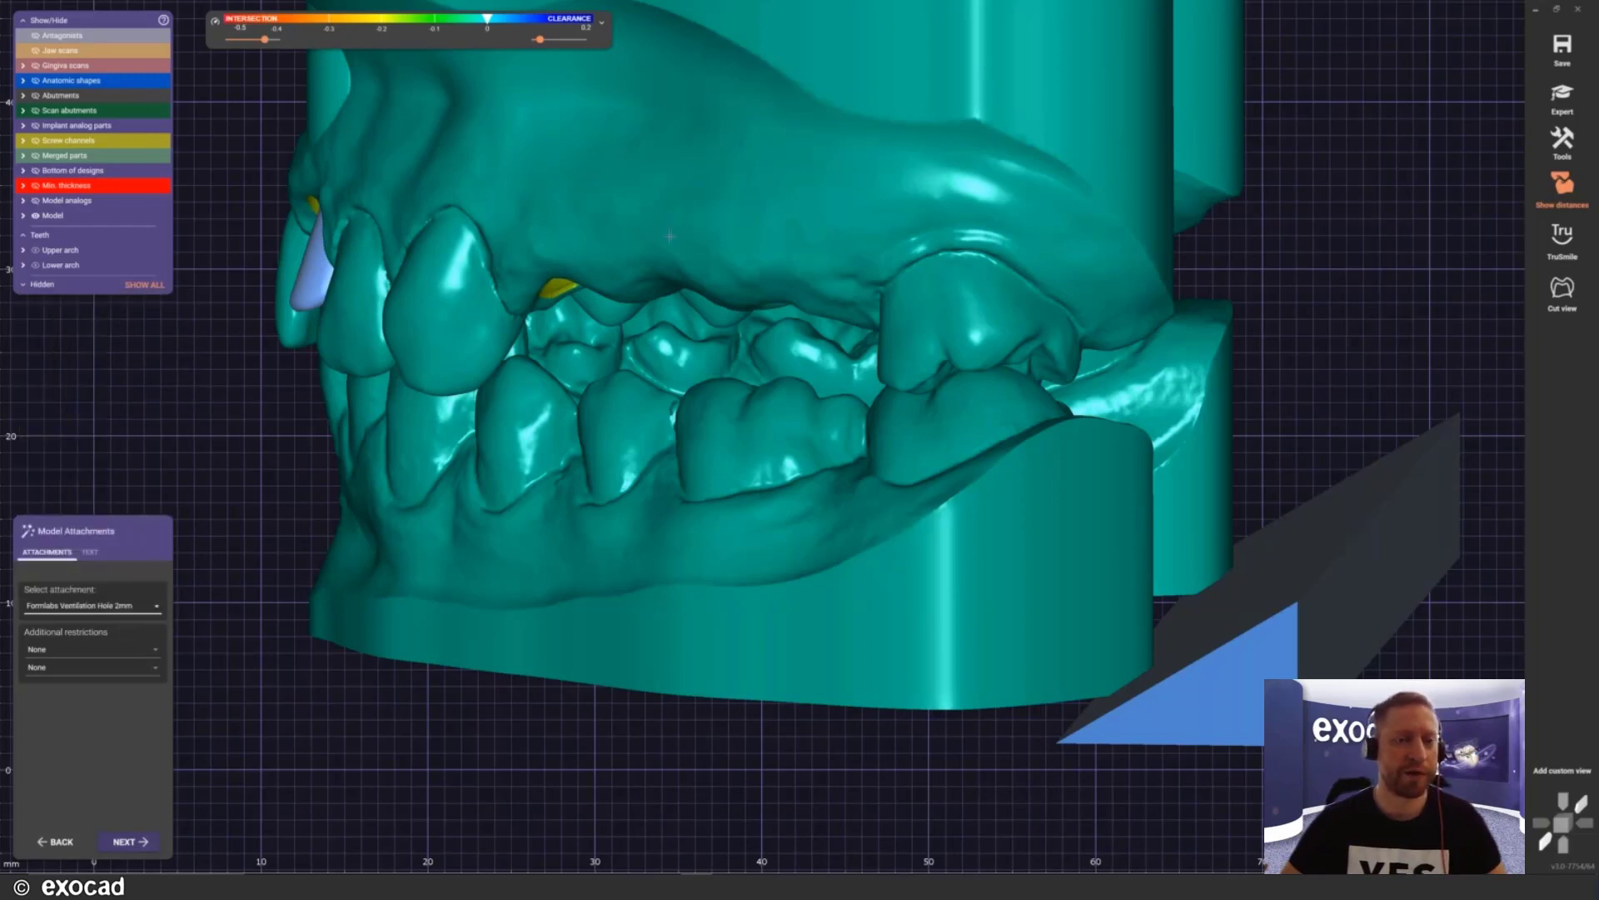
right_click_drag(350, 325, 674, 386)
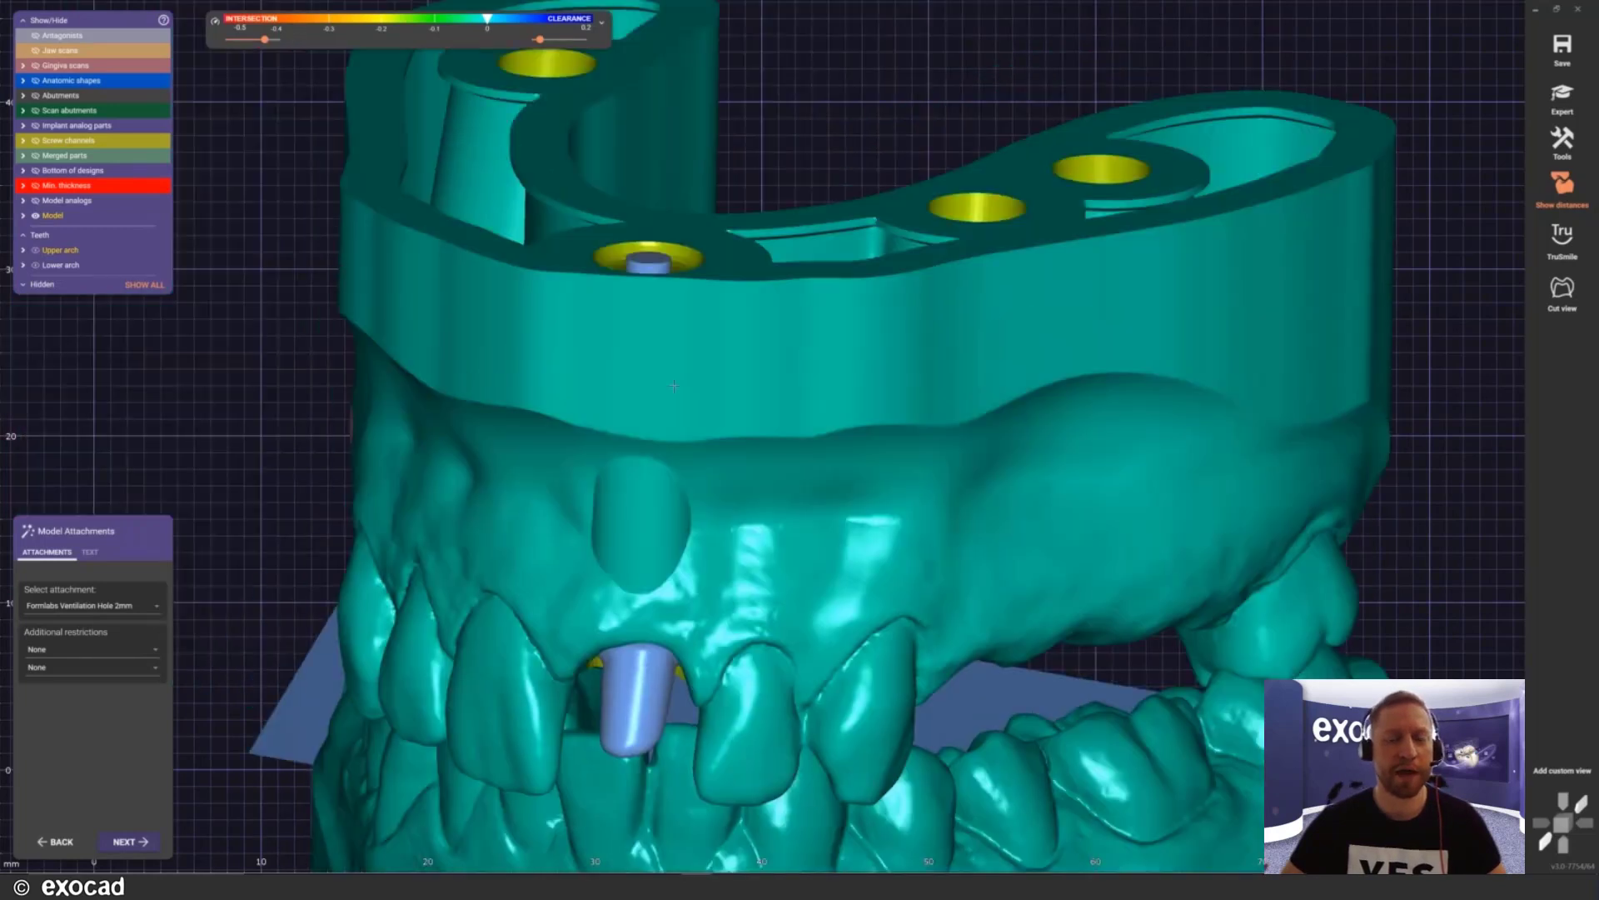
scroll(678, 384, "down", 4, "ctrl")
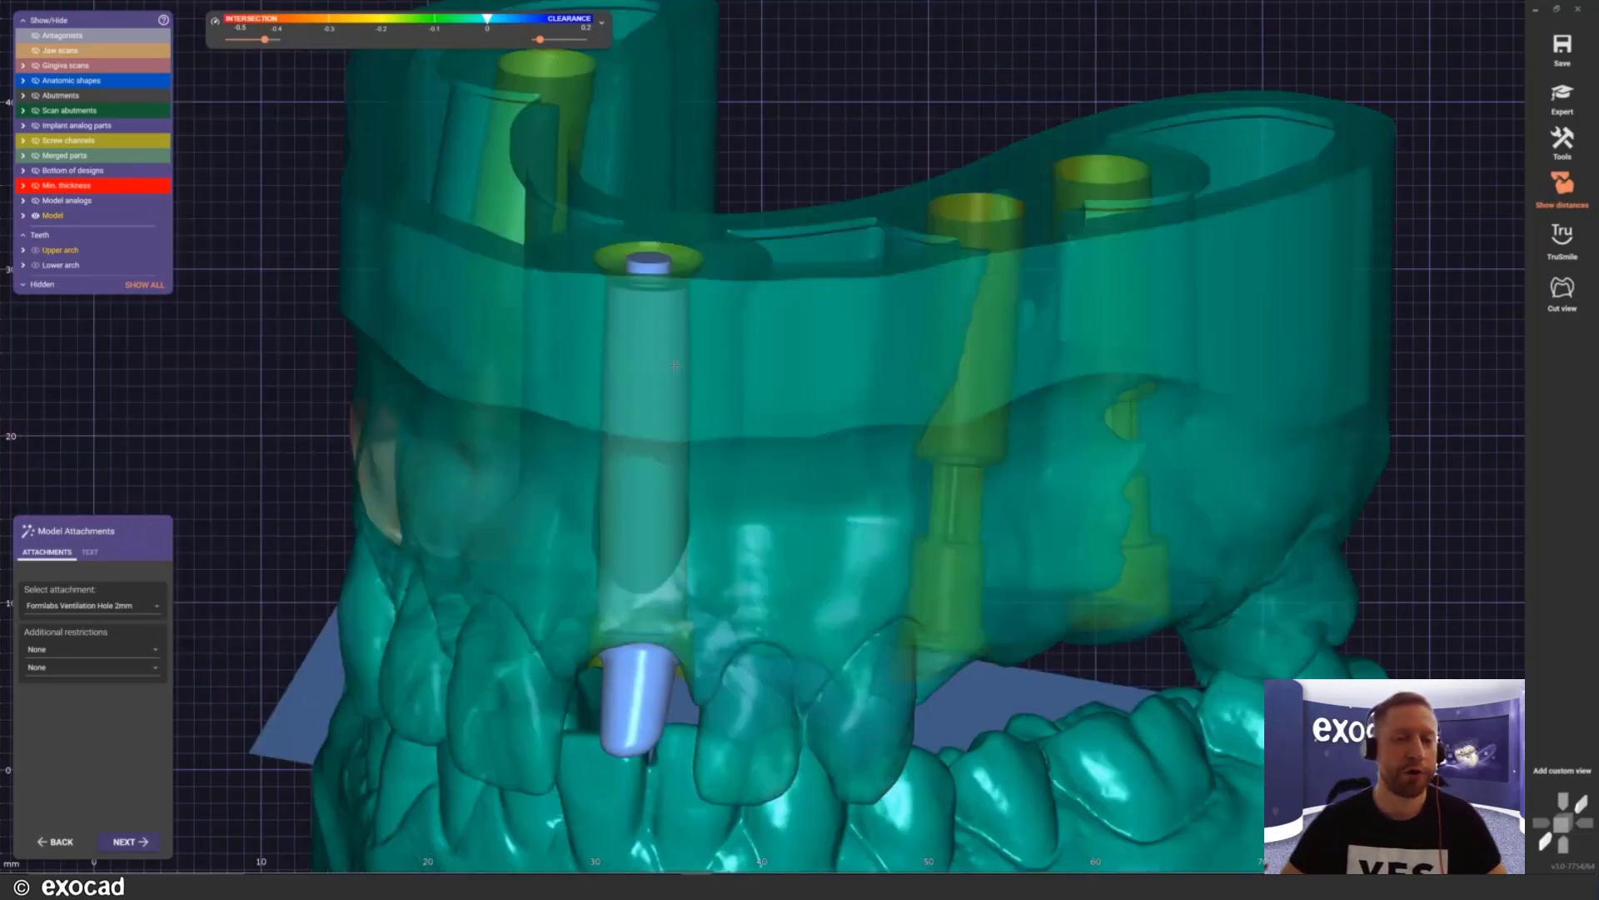
right_click_drag(674, 365, 639, 215)
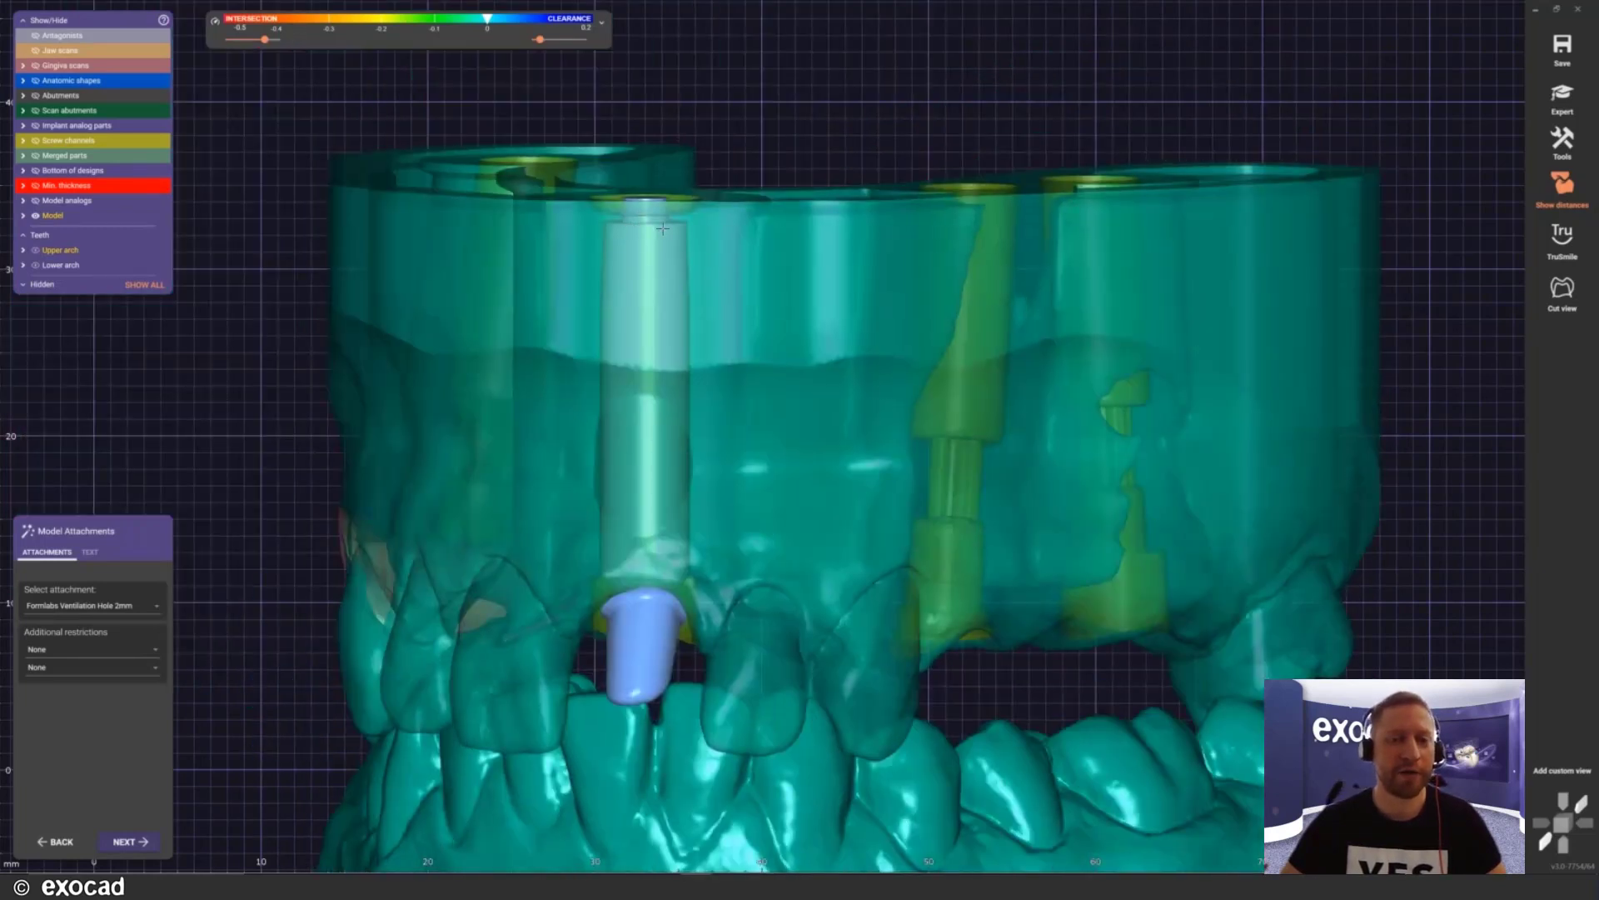
Step: Place the ventilation hole through the front wall of the upper model, near the base end of the abutment die
left_click(628, 206)
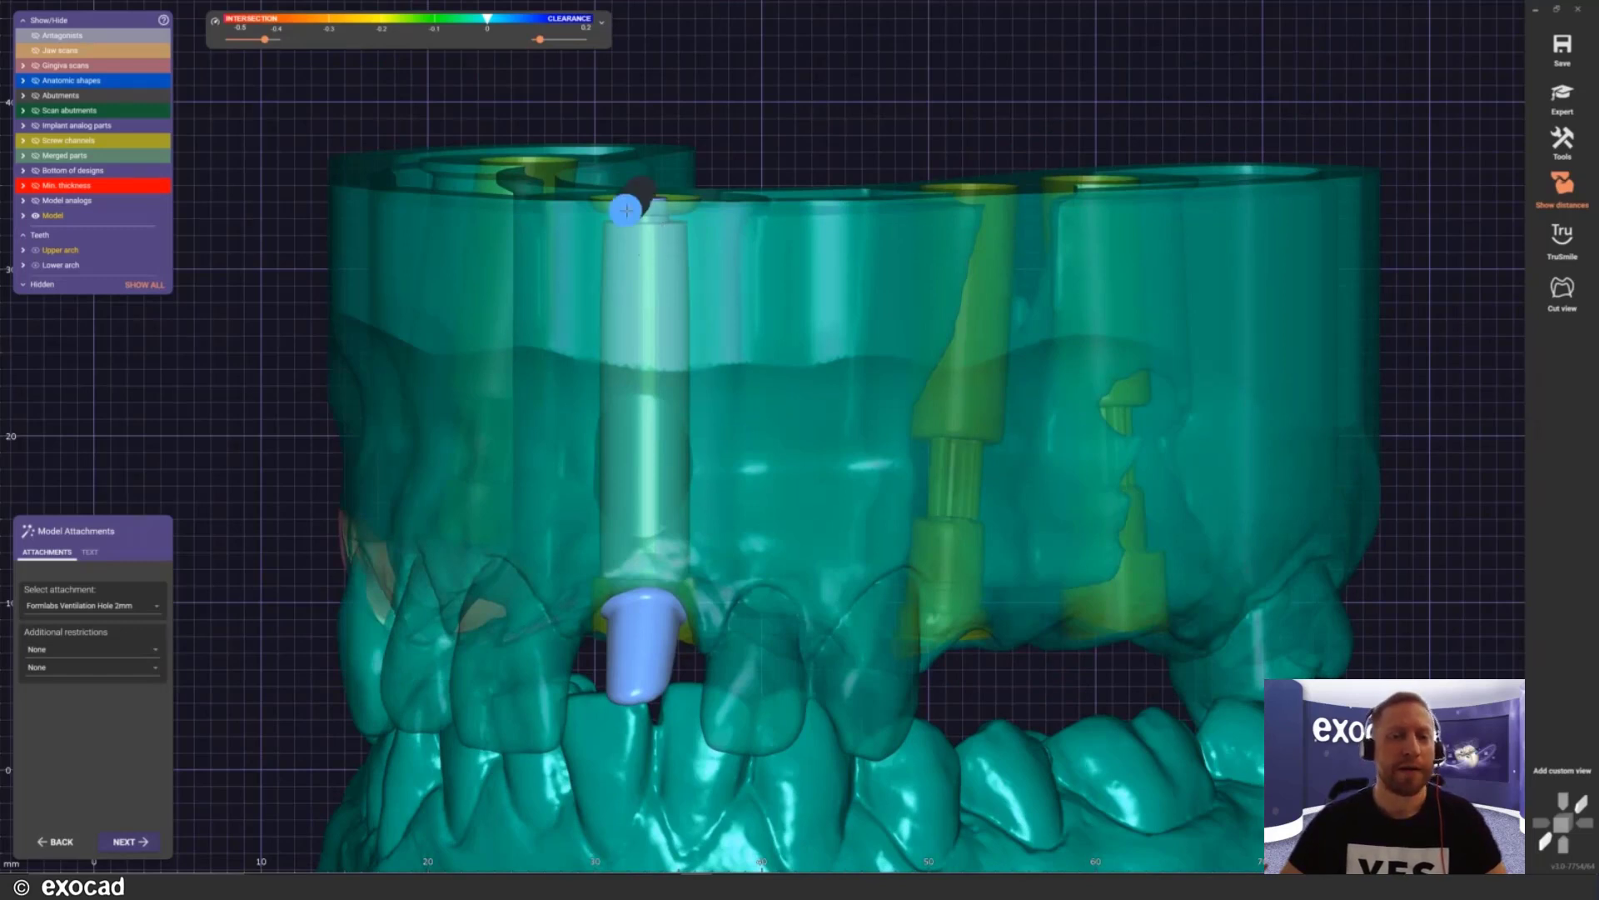
left_click(654, 208)
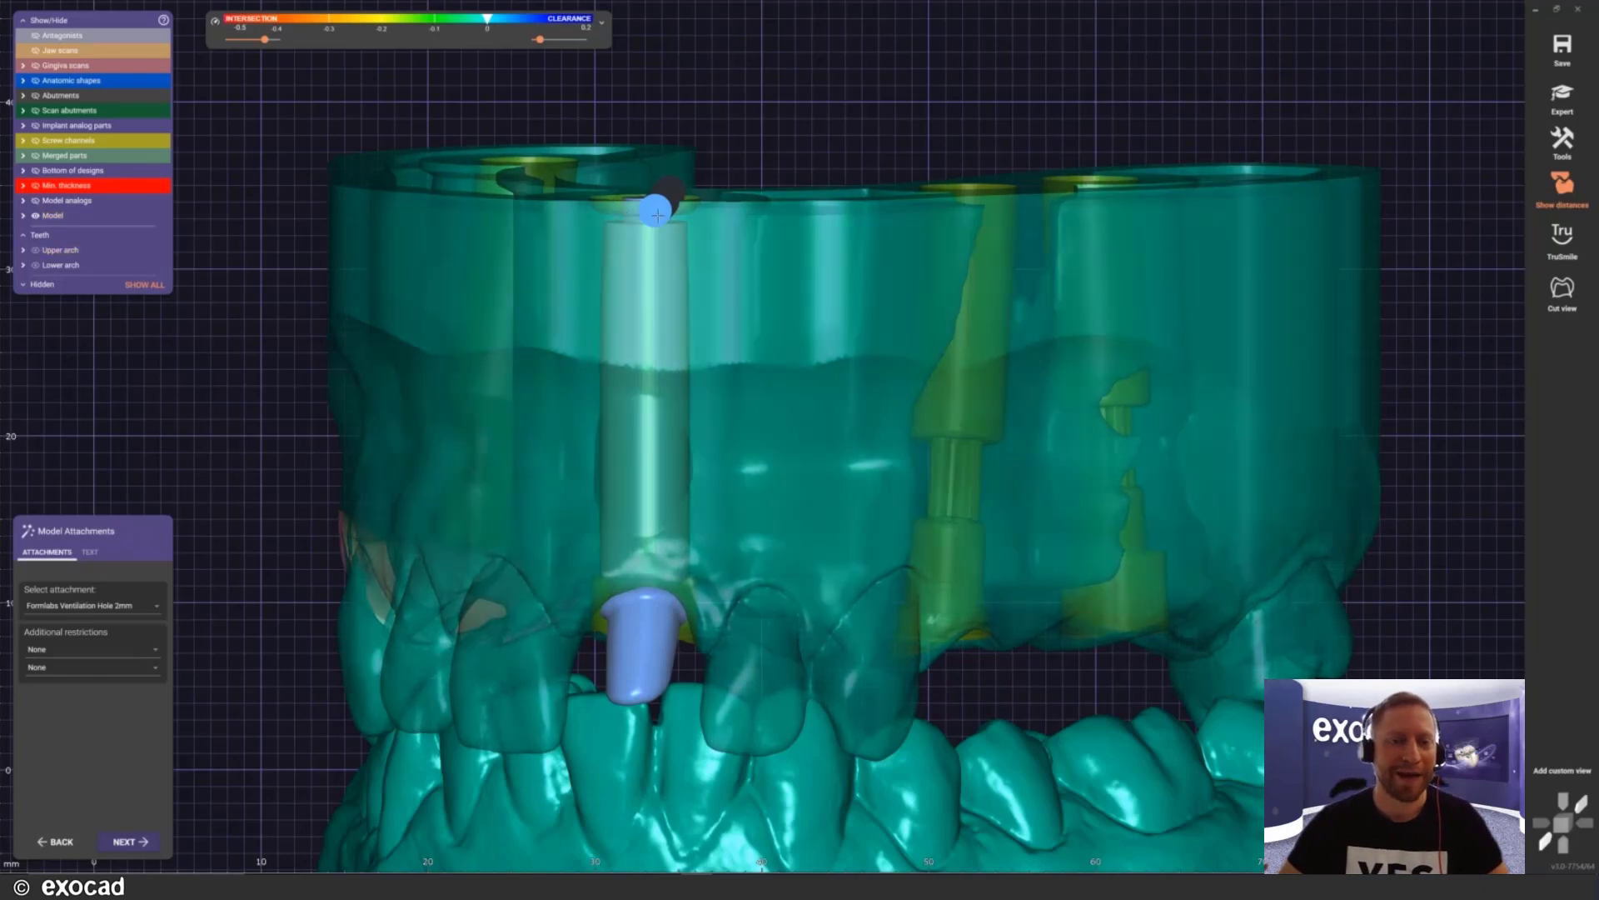
left_click_drag(657, 215, 629, 239)
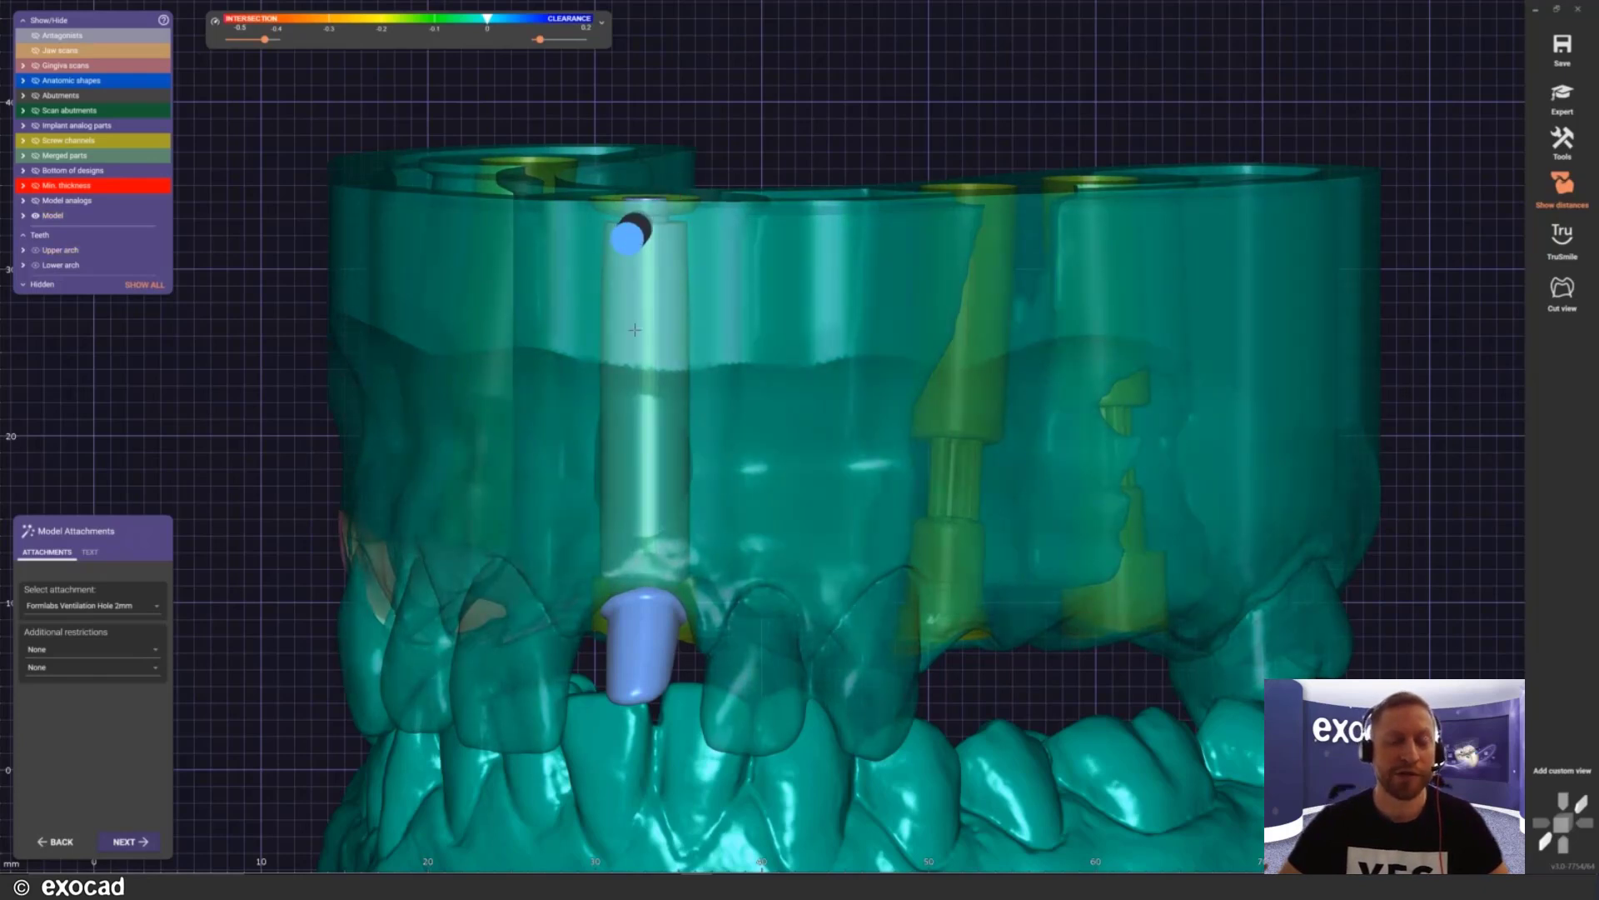
Step: Pull the ventilation hole outward through the front wall and shift it sideways so its inner end lines up with the abutment die channel
middle_click(662, 235)
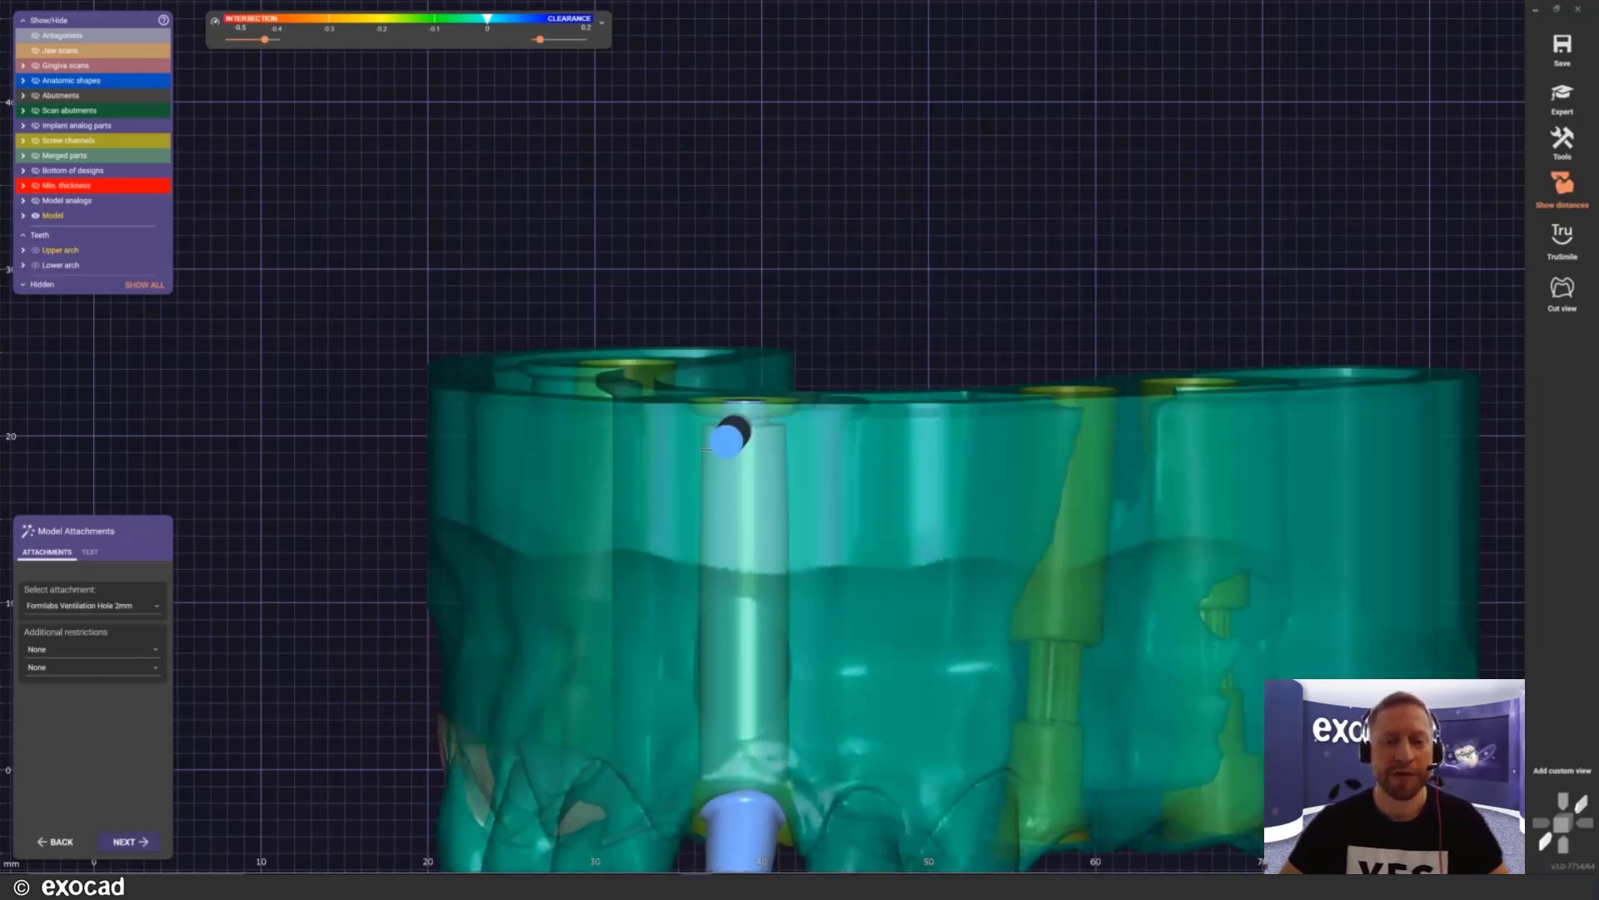
right_click_drag(833, 467, 706, 473)
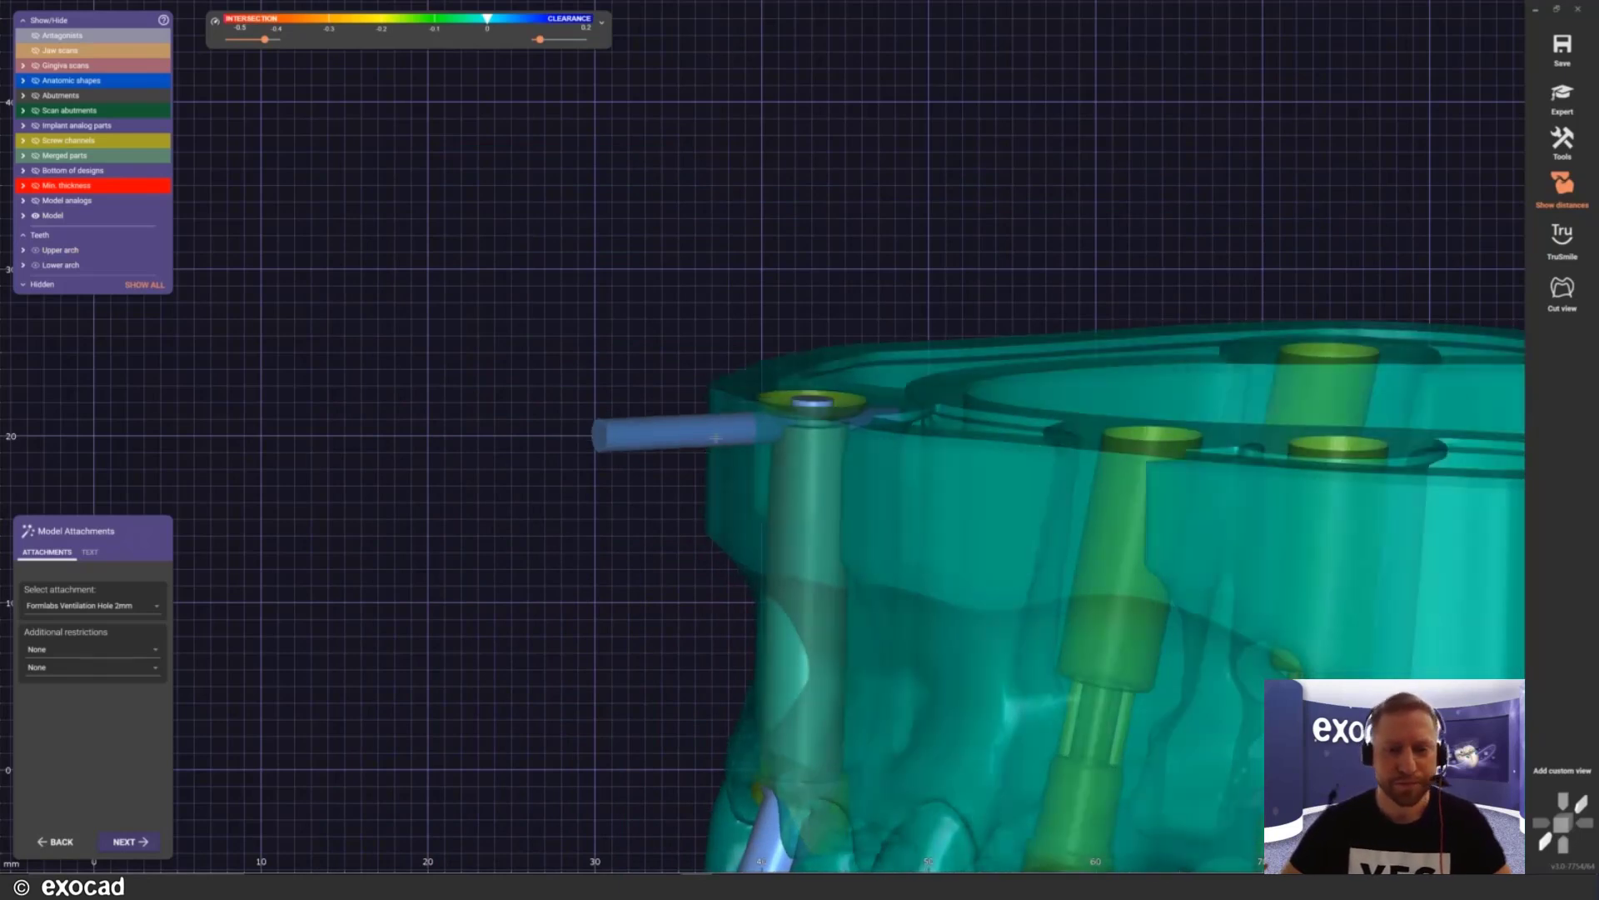
left_click_drag(707, 434, 643, 427)
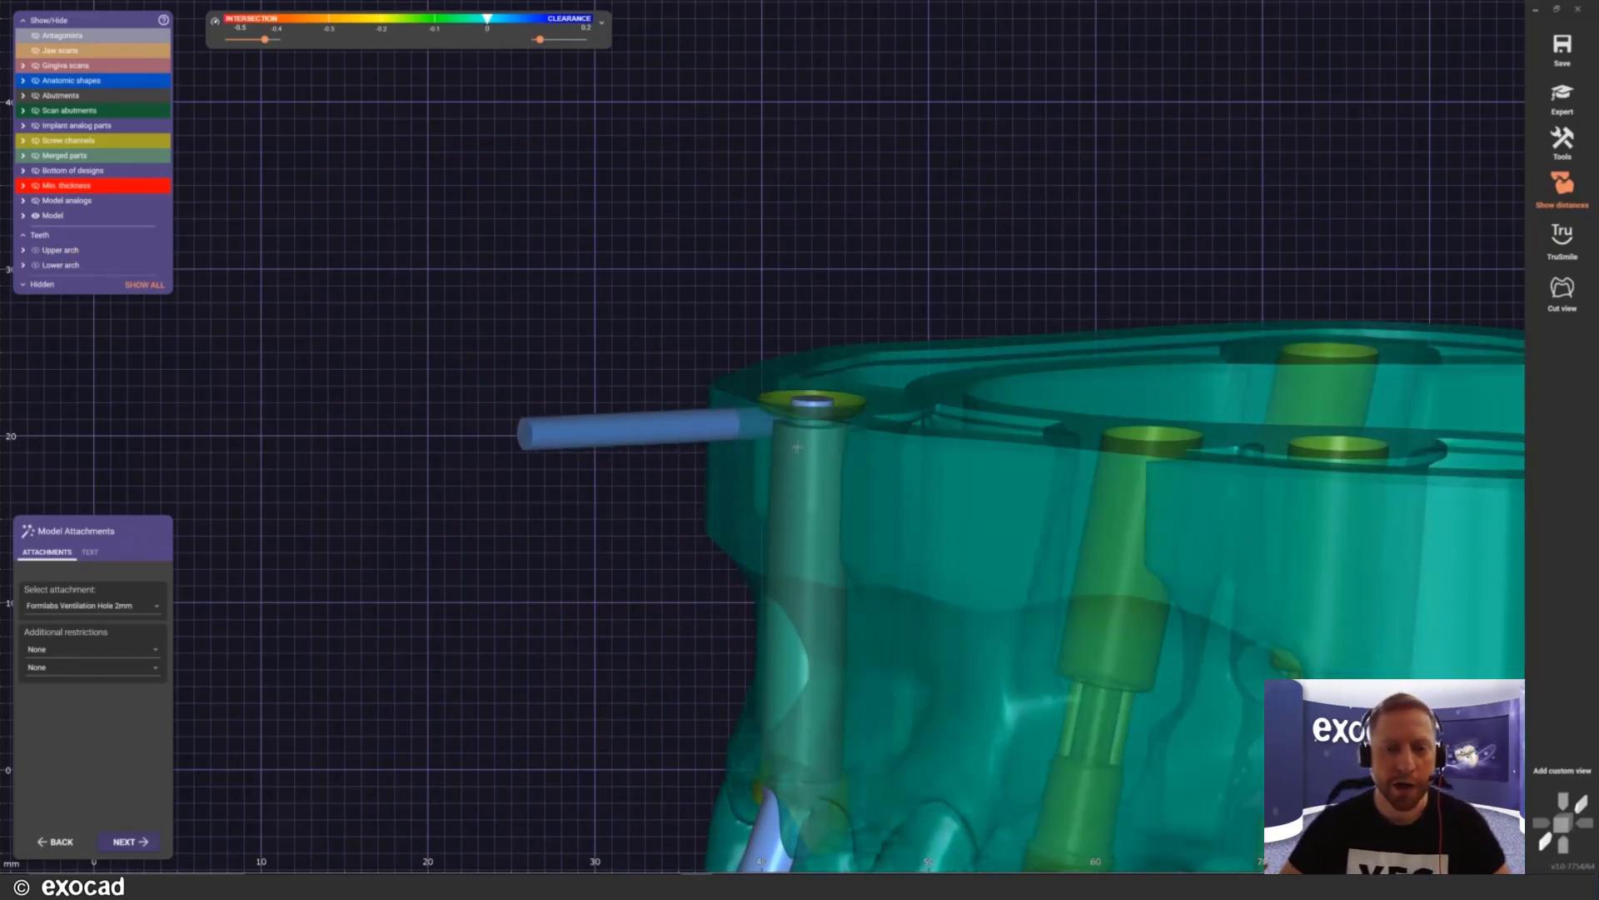
scroll(793, 441, "up", 3)
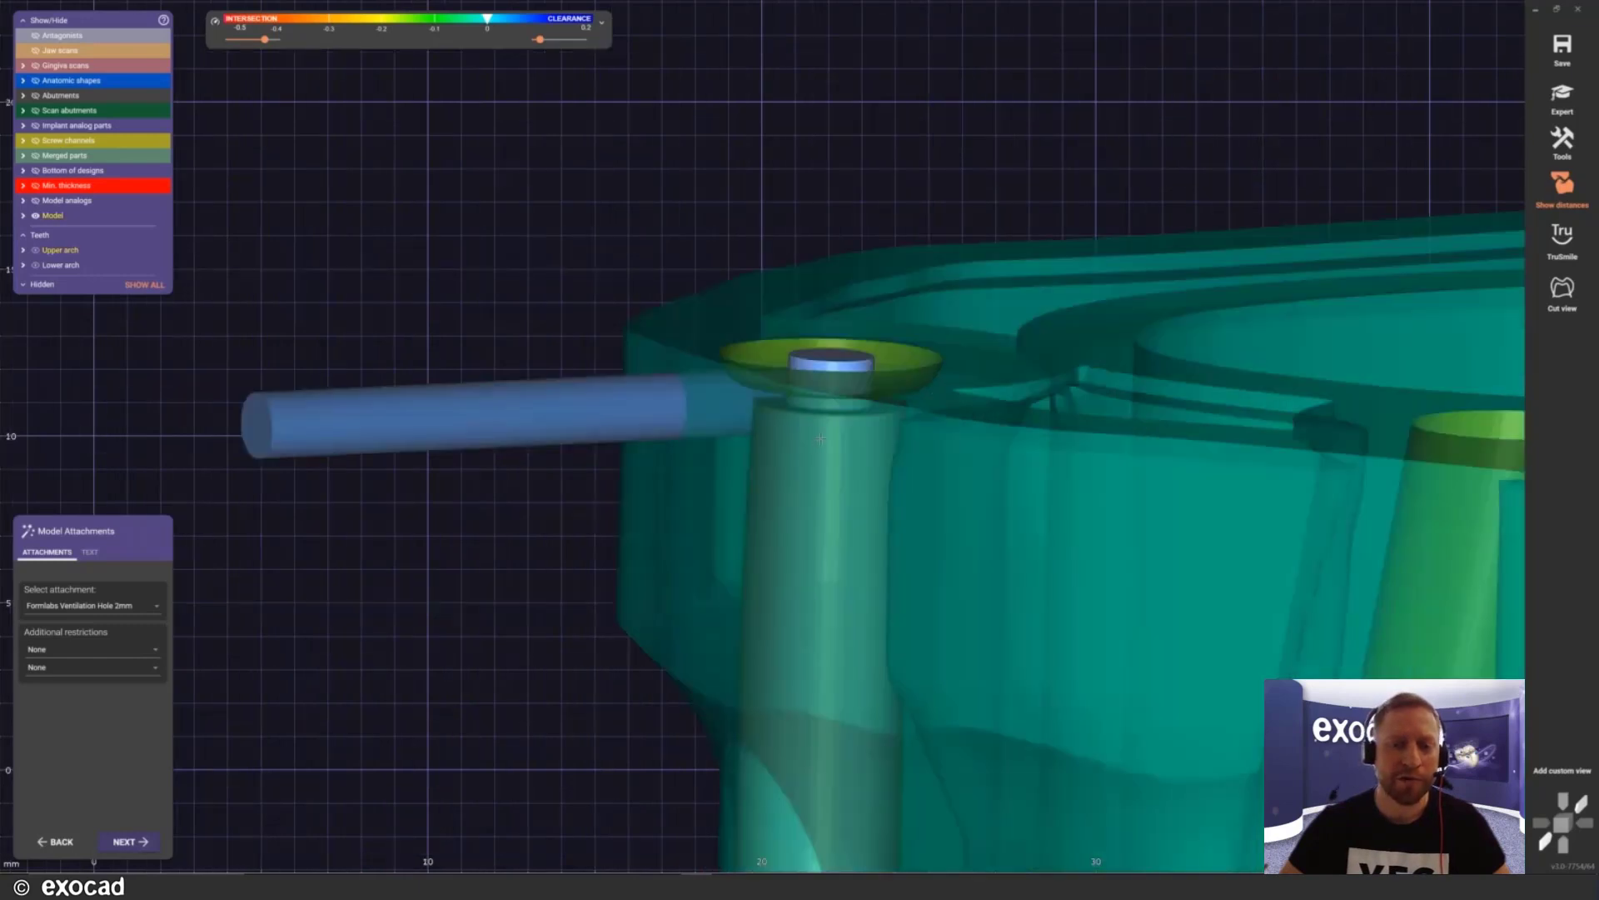
right_click_drag(821, 438, 624, 404)
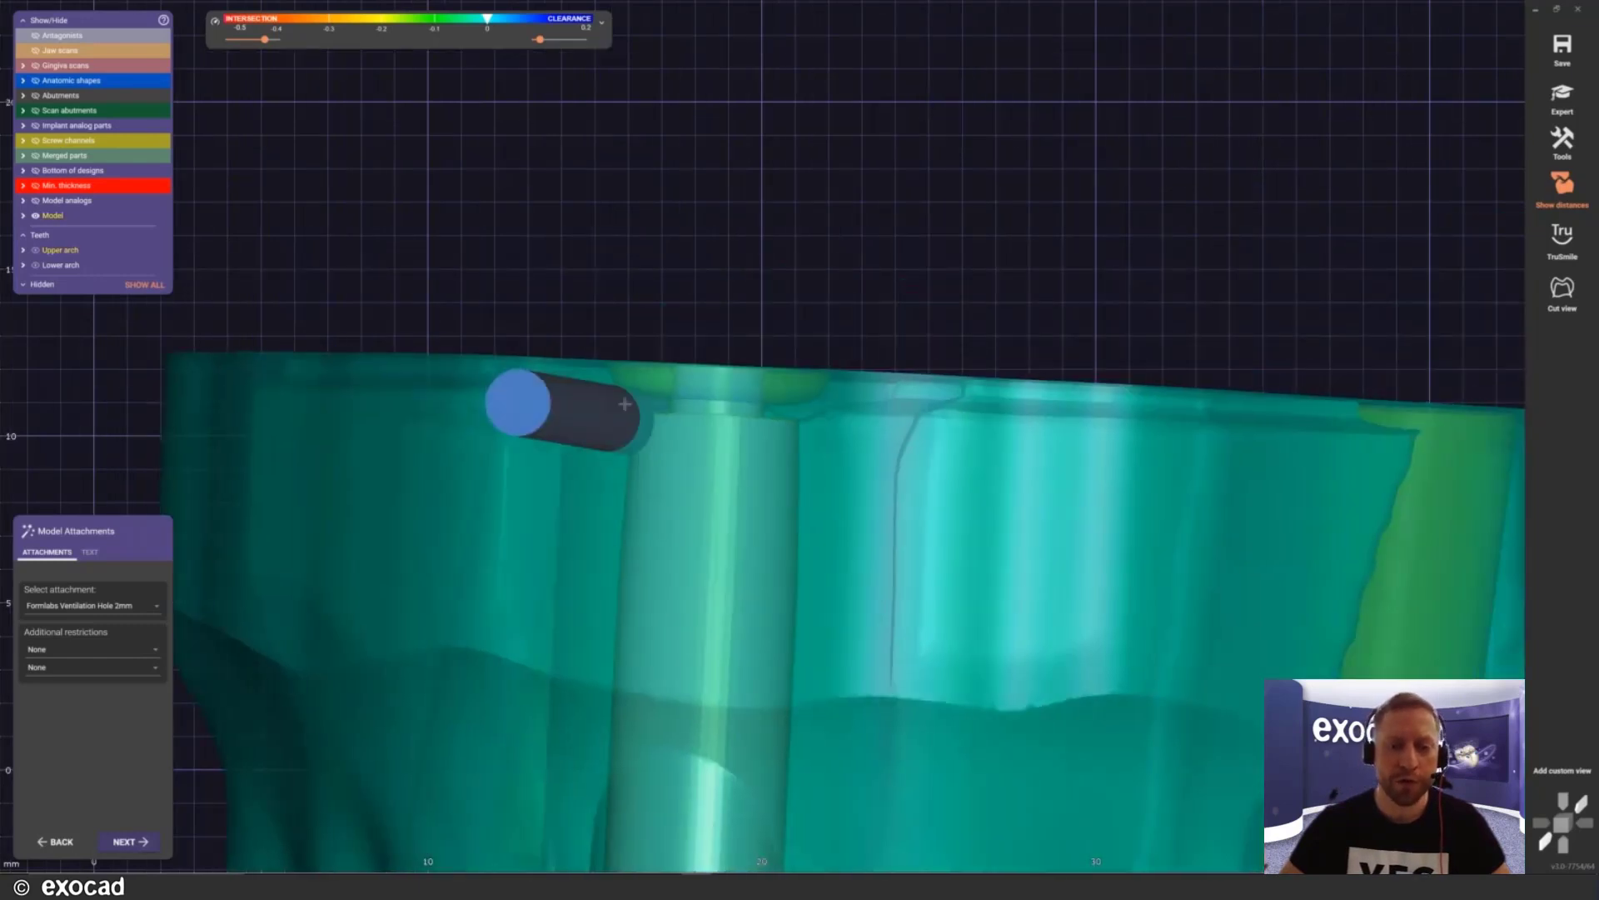
left_click_drag(625, 404, 675, 404)
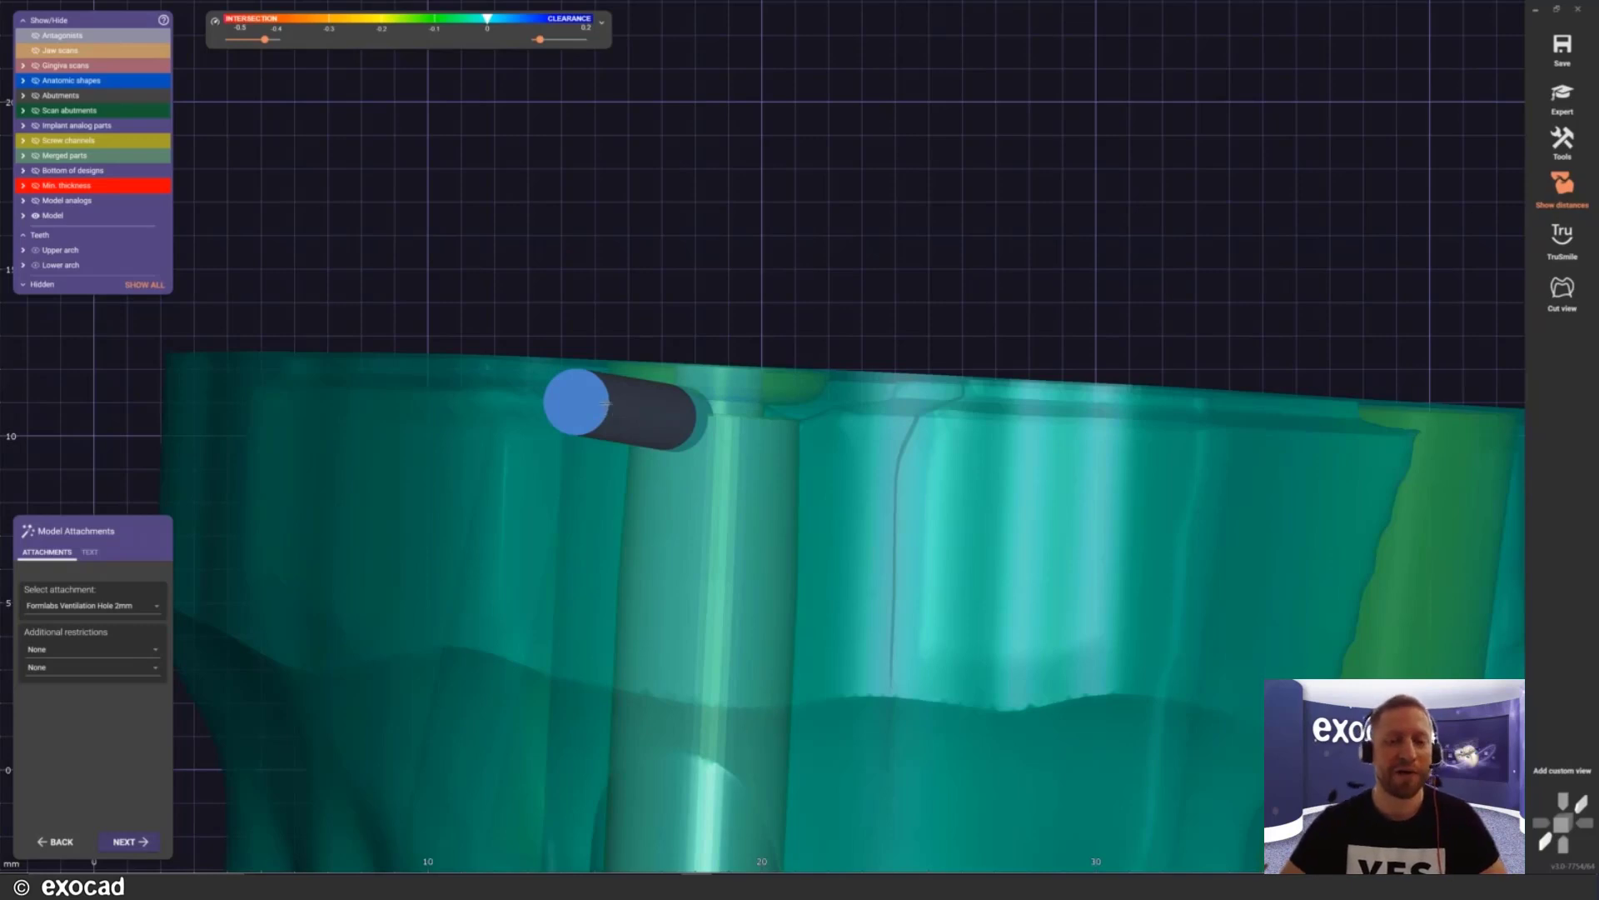
left_click_drag(607, 403, 633, 395)
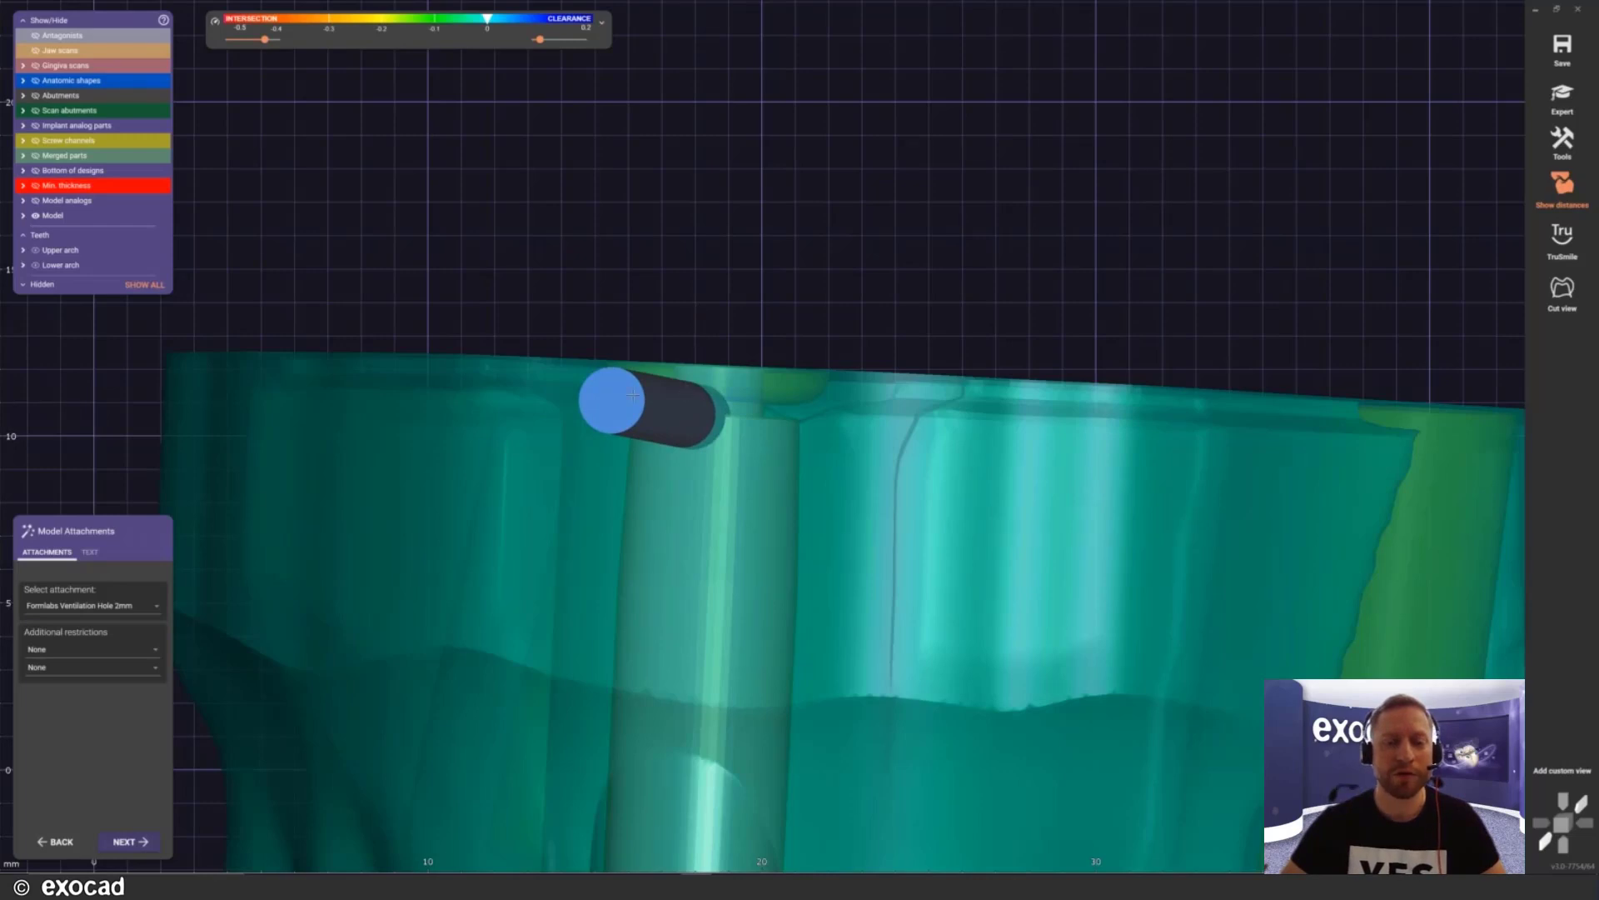
Step: Pull the ventilation hole slightly outward along its axis, check its position from several sides, and proceed to generate the finished models
right_click_drag(633, 395, 633, 395)
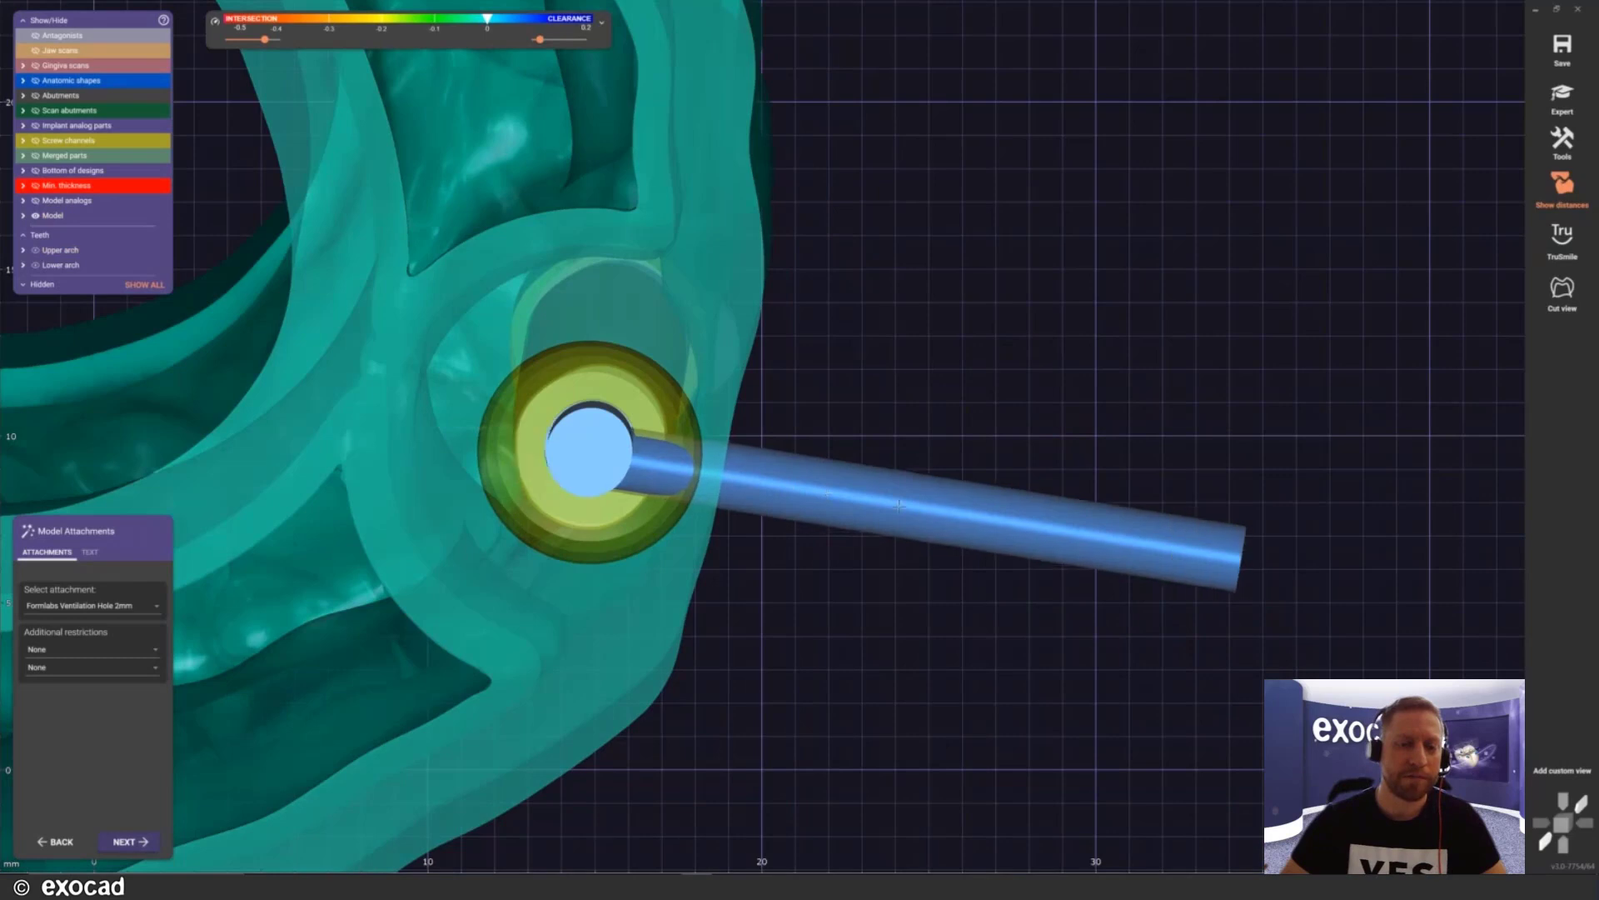
left_click_drag(899, 506, 942, 510)
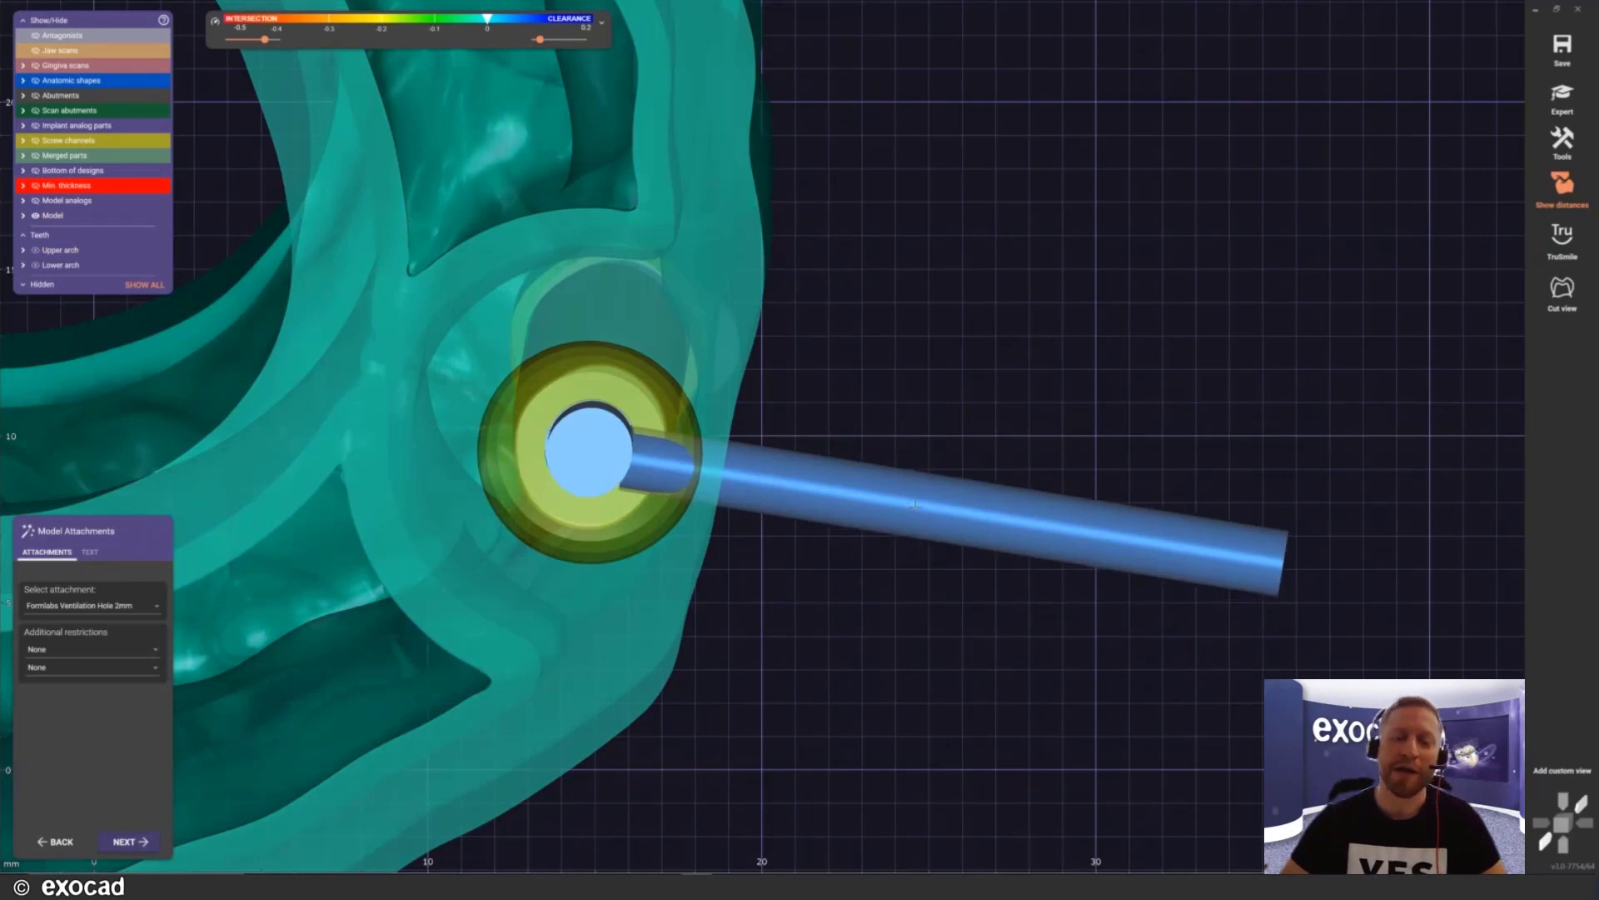
right_click_drag(916, 504, 940, 500)
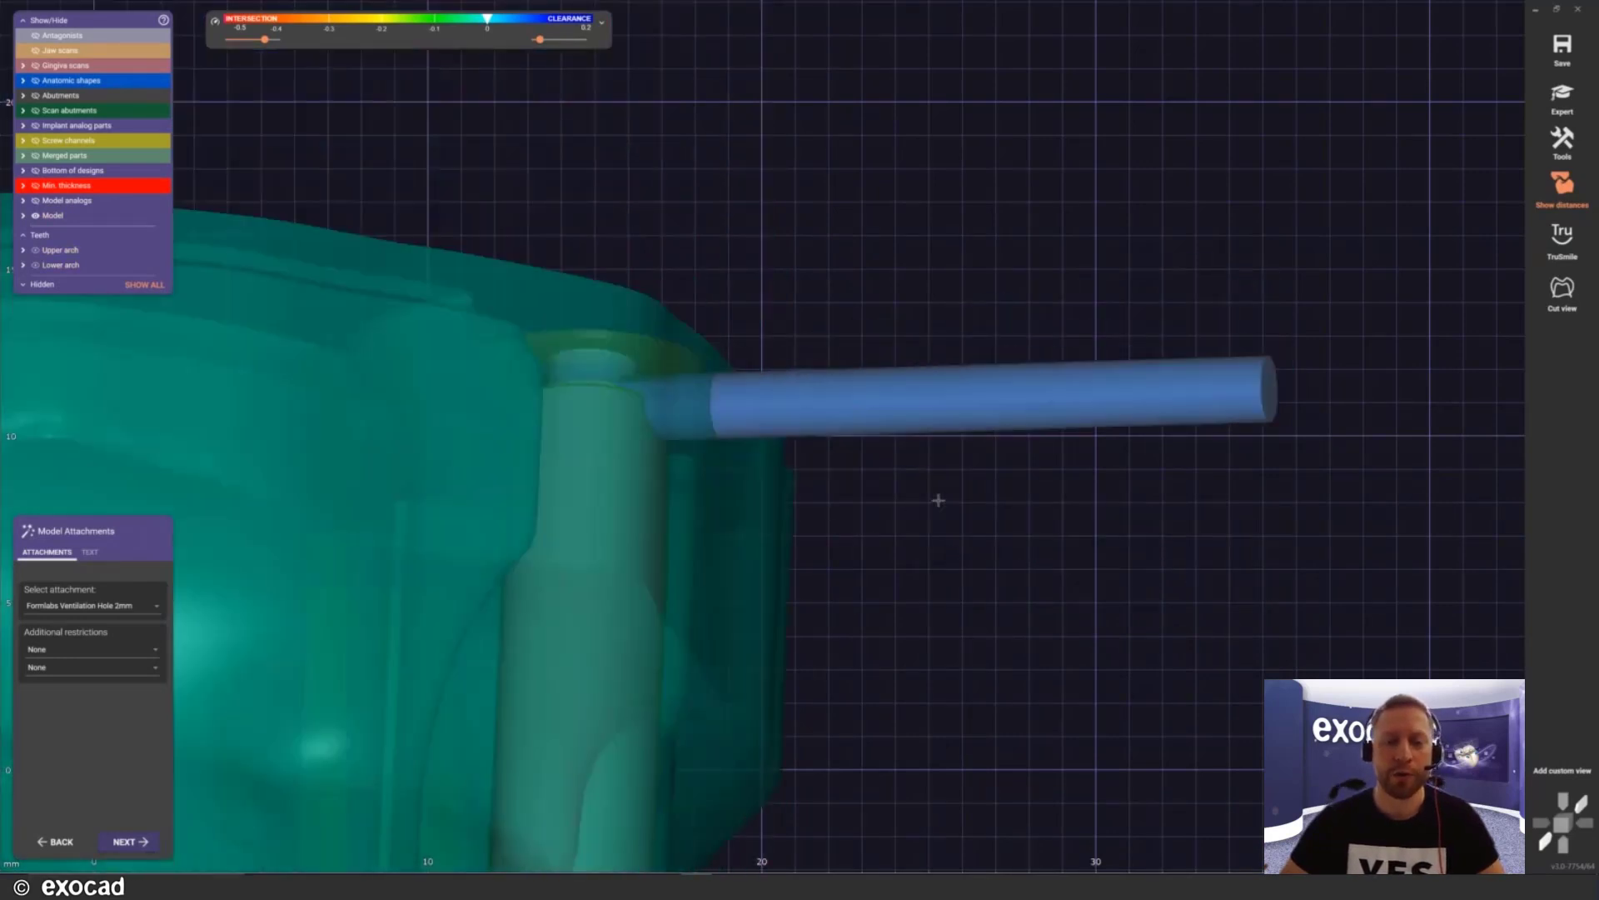
scroll(410, 442, "down", 3)
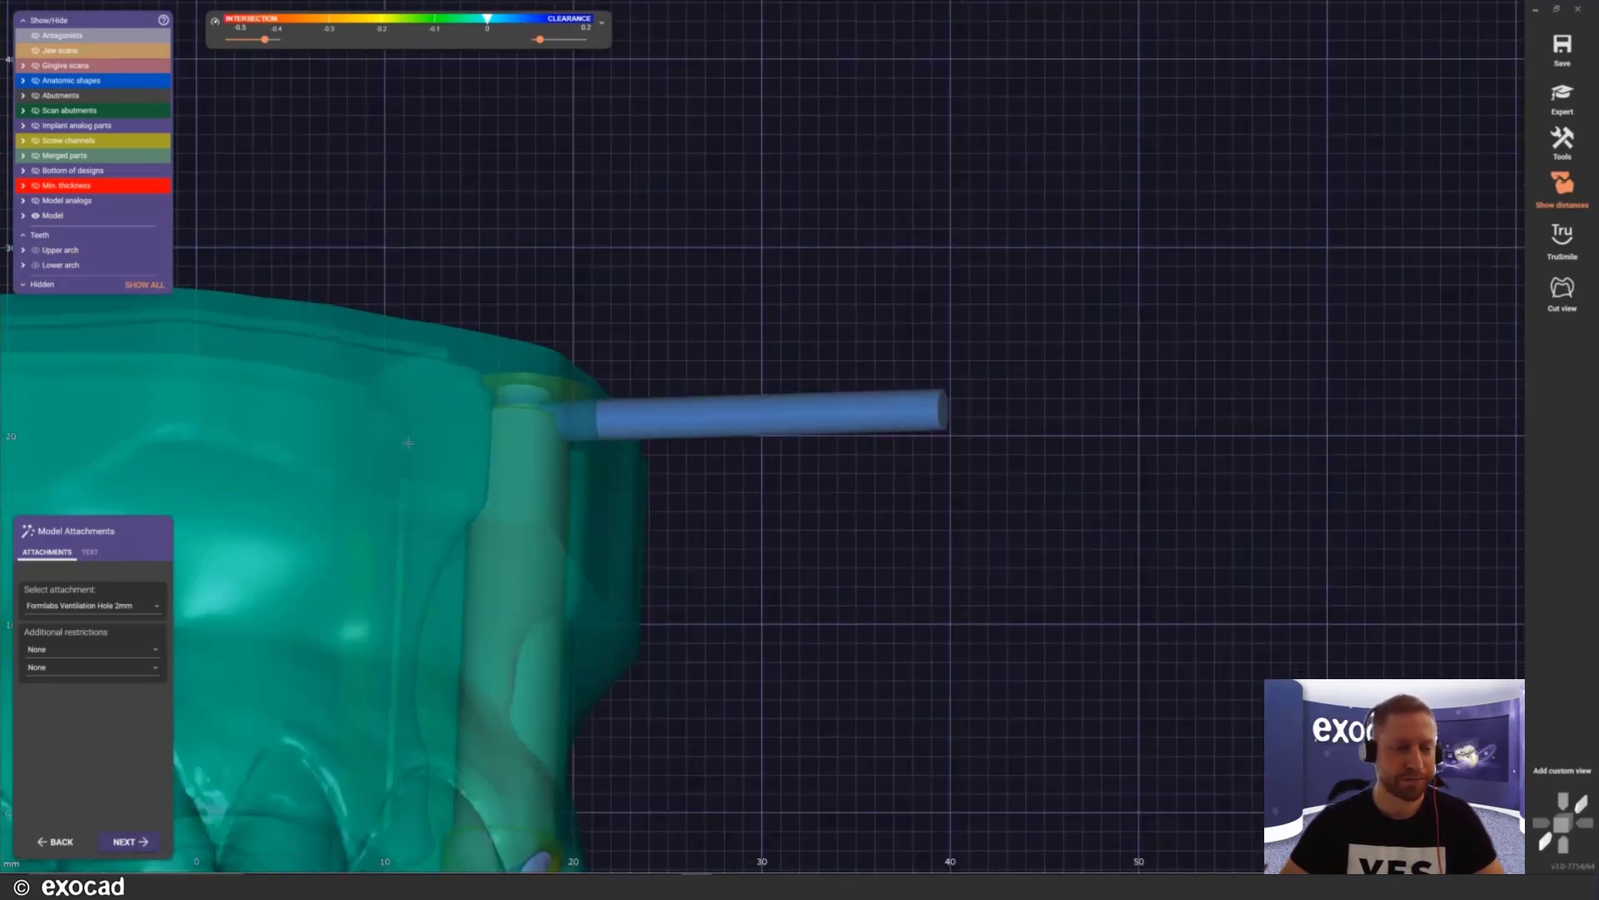
right_click_drag(407, 445, 241, 412)
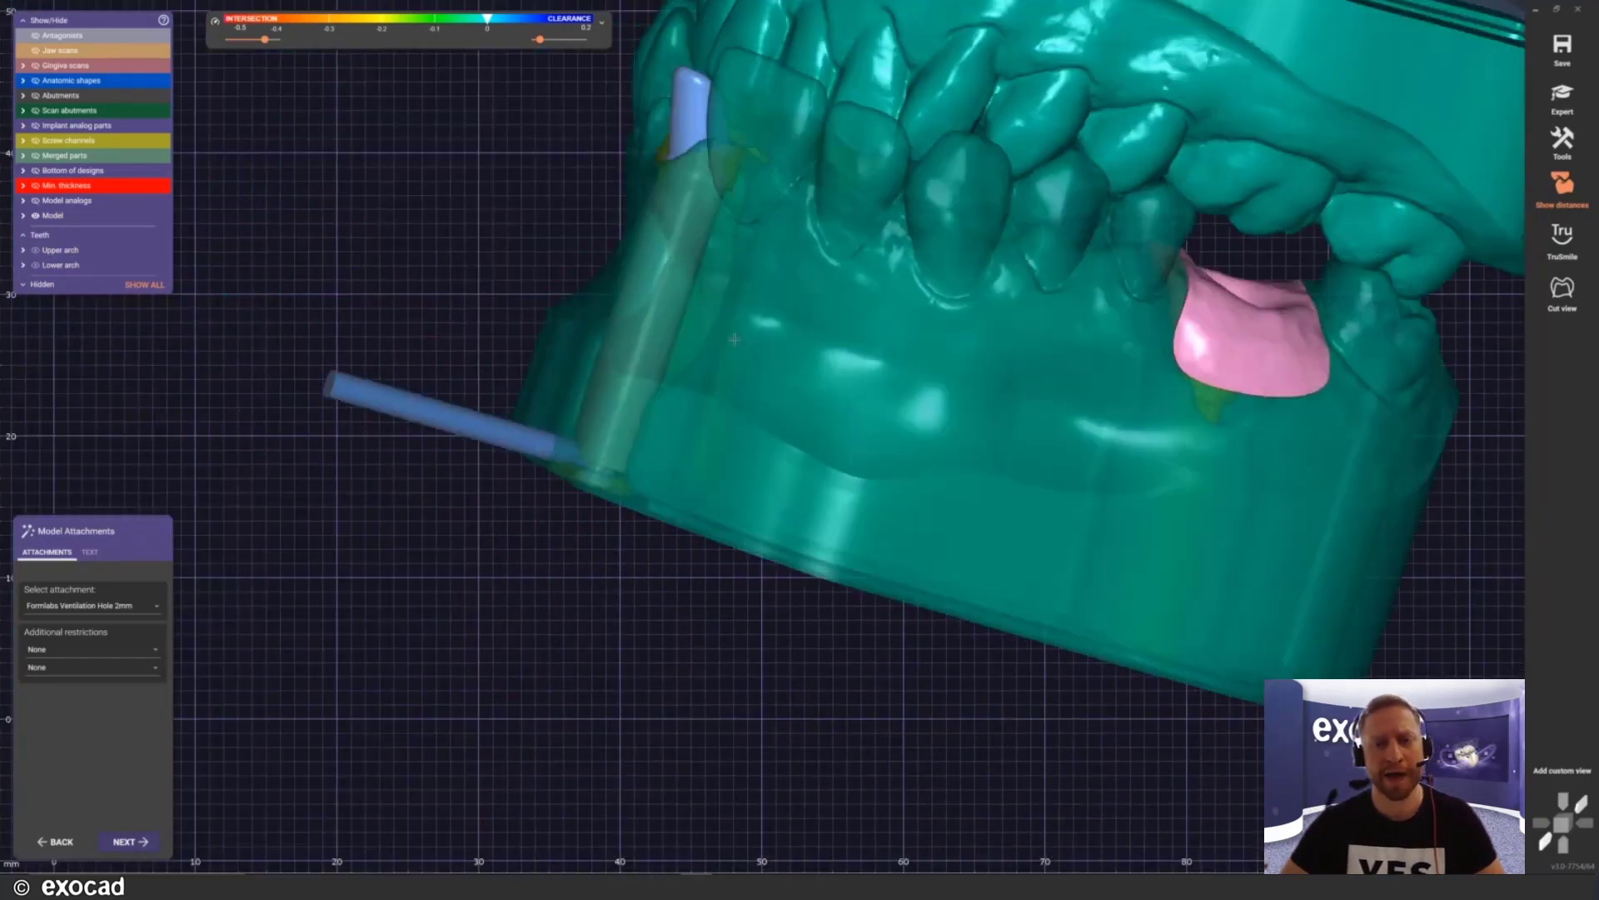
middle_click_drag(859, 284, 792, 529)
scroll(975, 321, "down", 3)
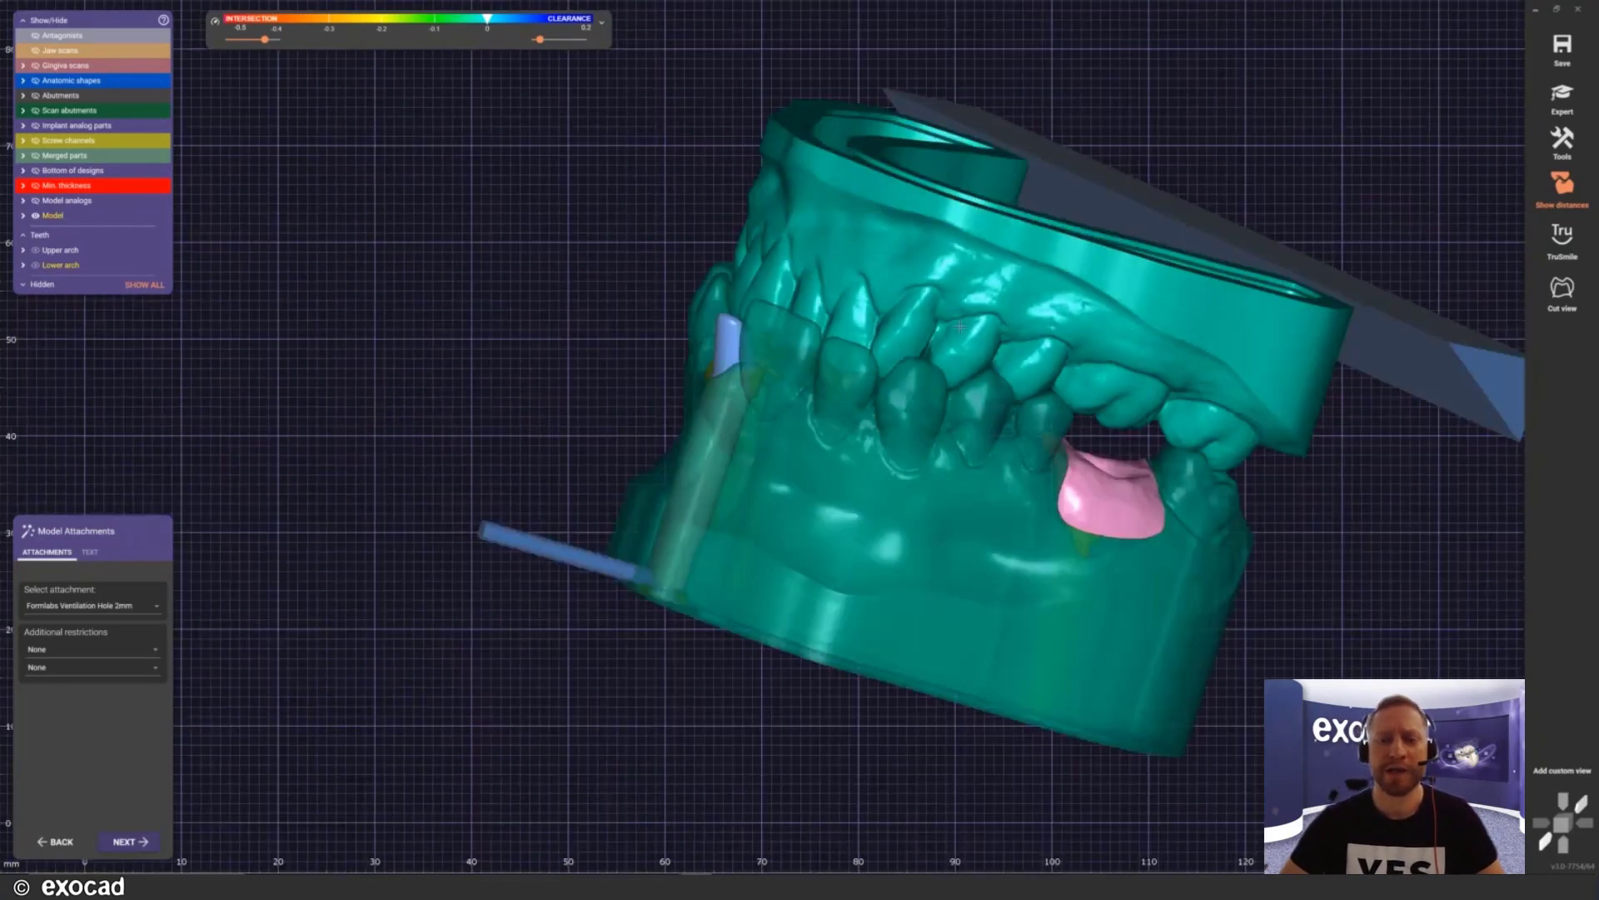
right_click_drag(1017, 312, 959, 295)
left_click(718, 443)
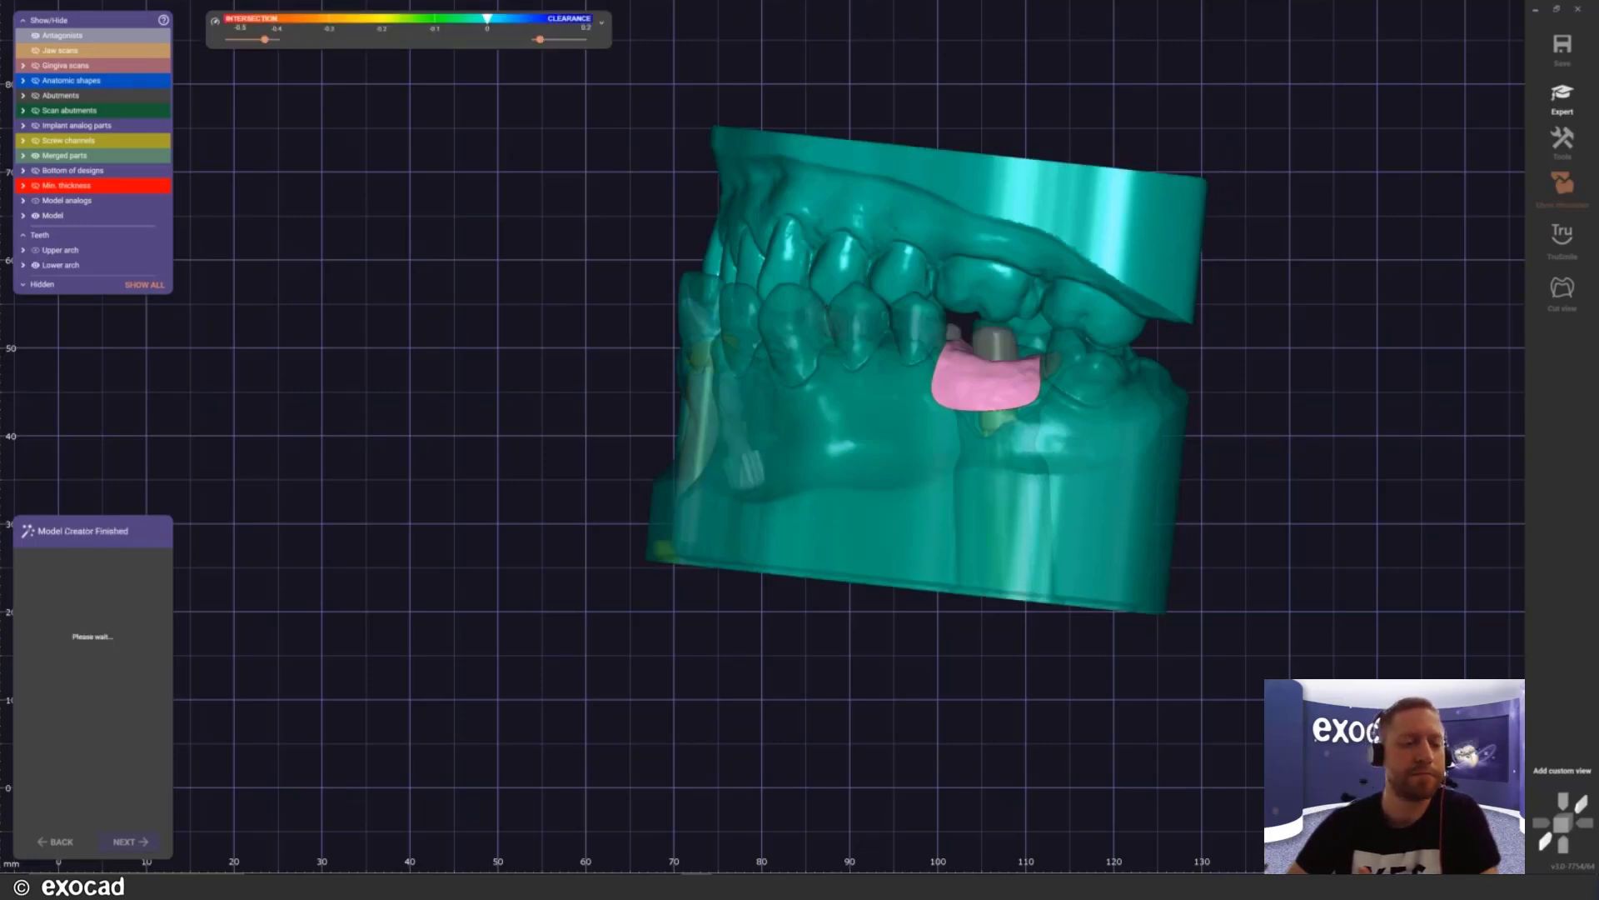
Step: Examine the finished models from all sides, including the chamfered rear edges, the lab analogs and the ventilation hole at the abutment die
right_click_drag(1160, 185, 1001, 216)
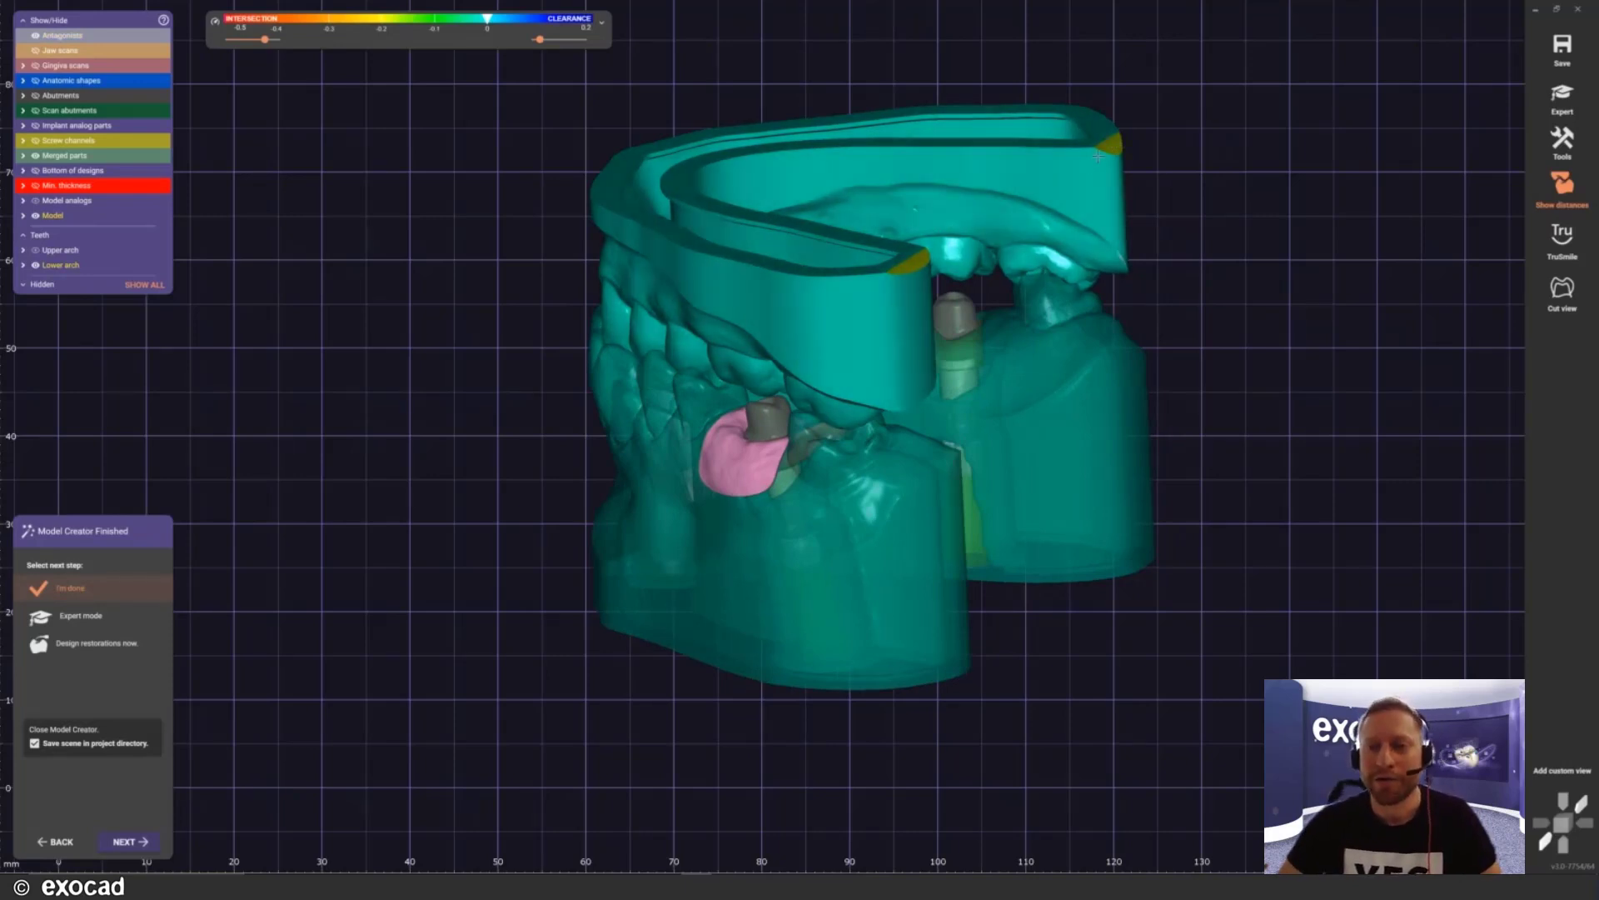
right_click_drag(1098, 155, 1098, 158)
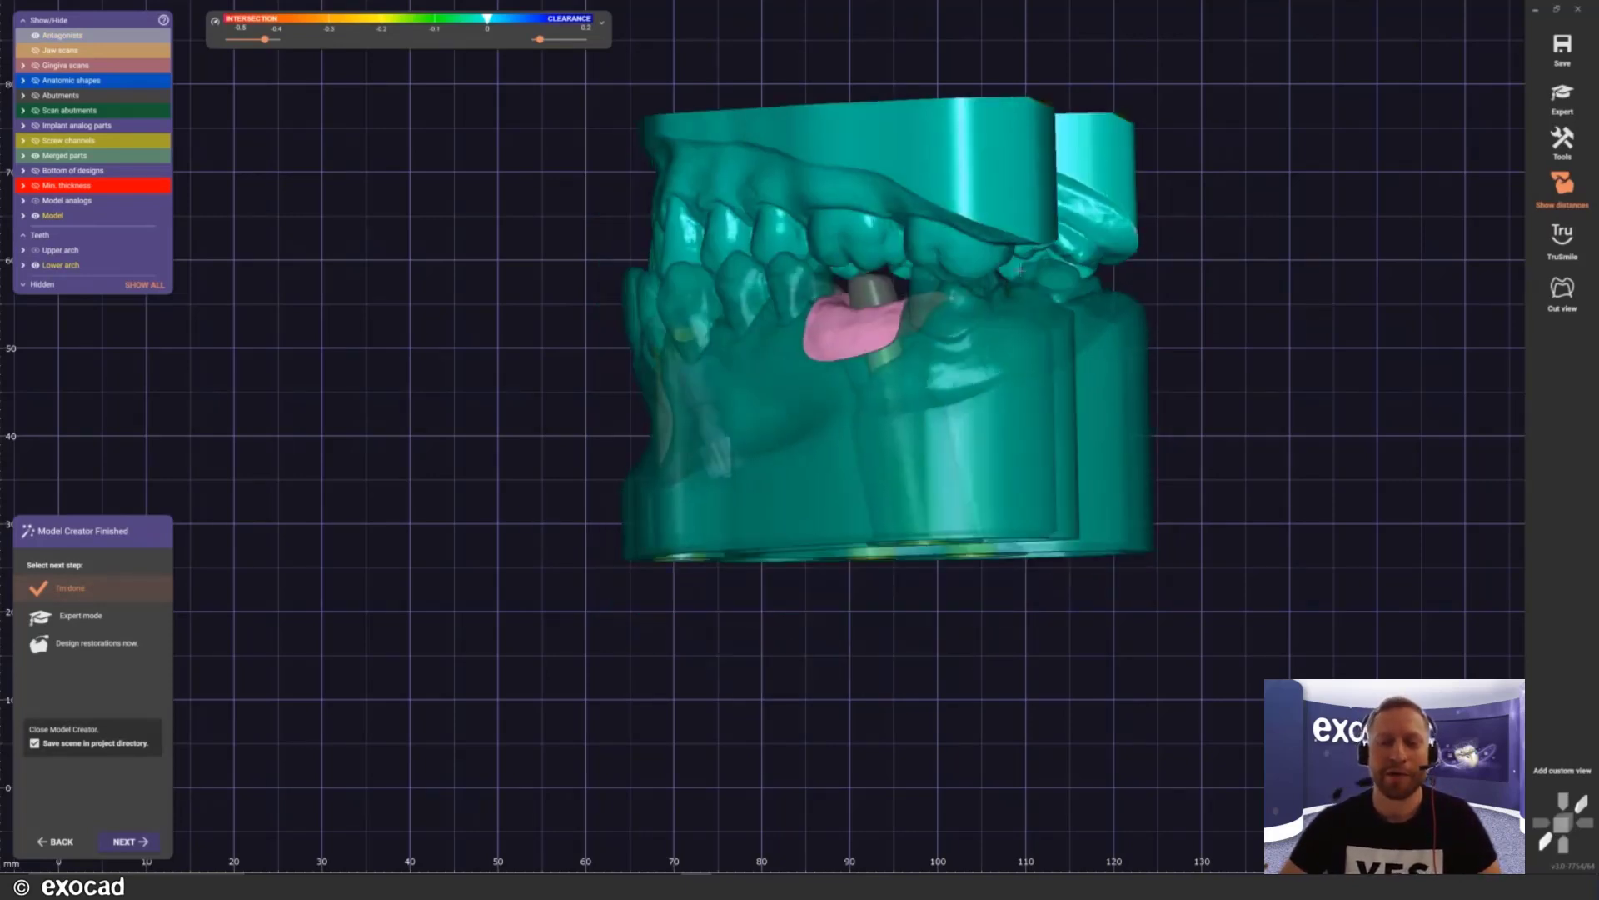
right_click_drag(1021, 268, 589, 474)
scroll(589, 474, "up", 5)
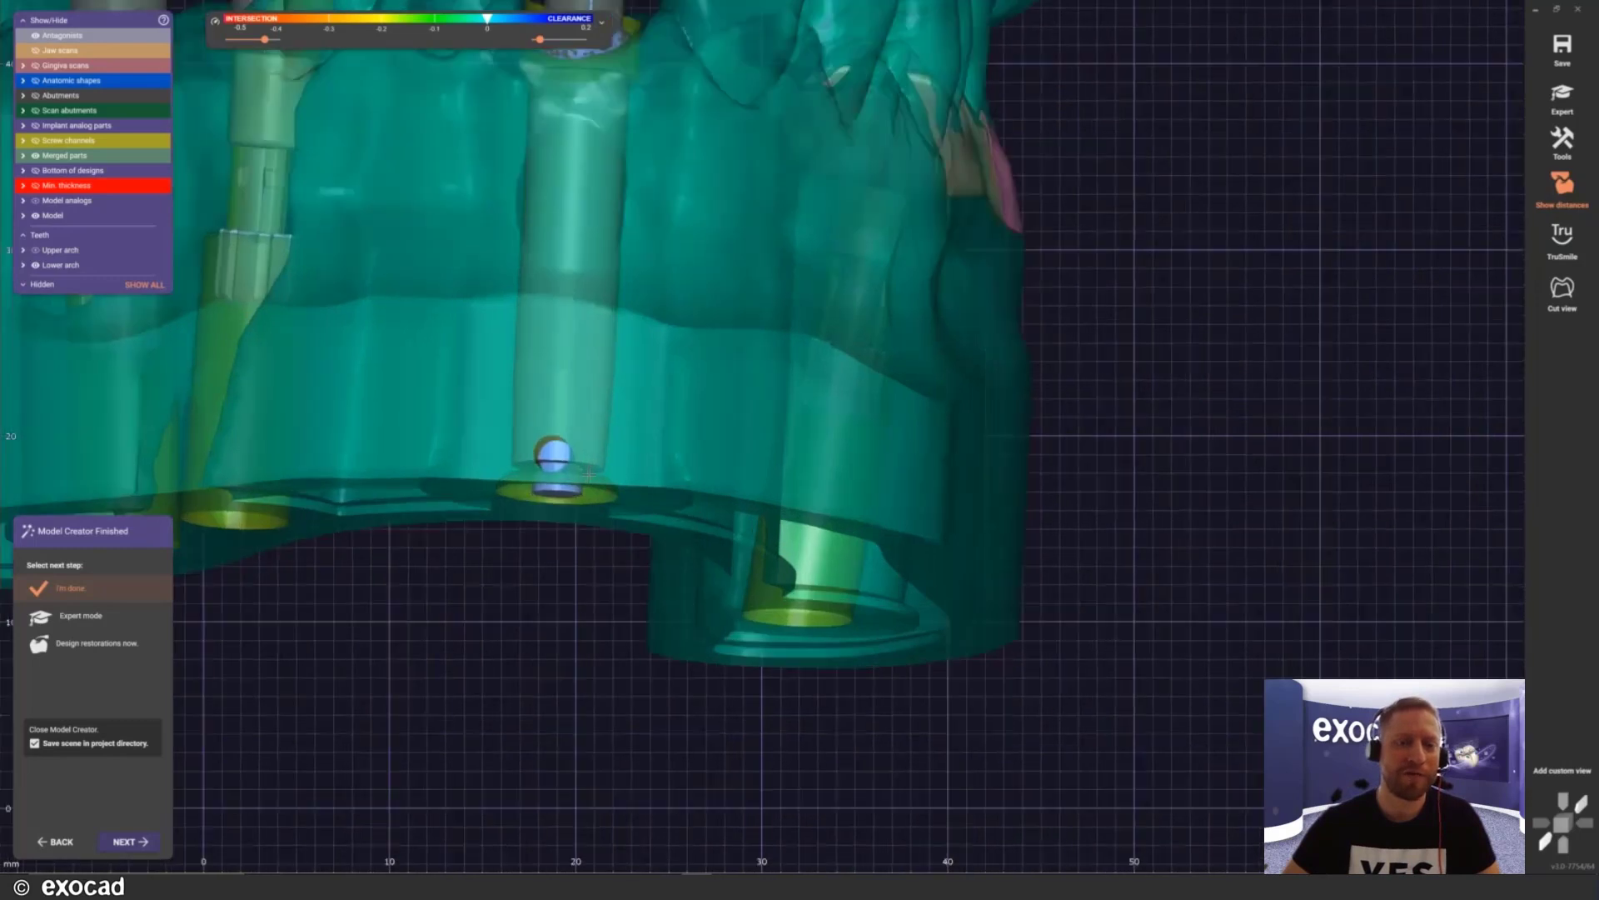
right_click_drag(584, 383, 593, 458)
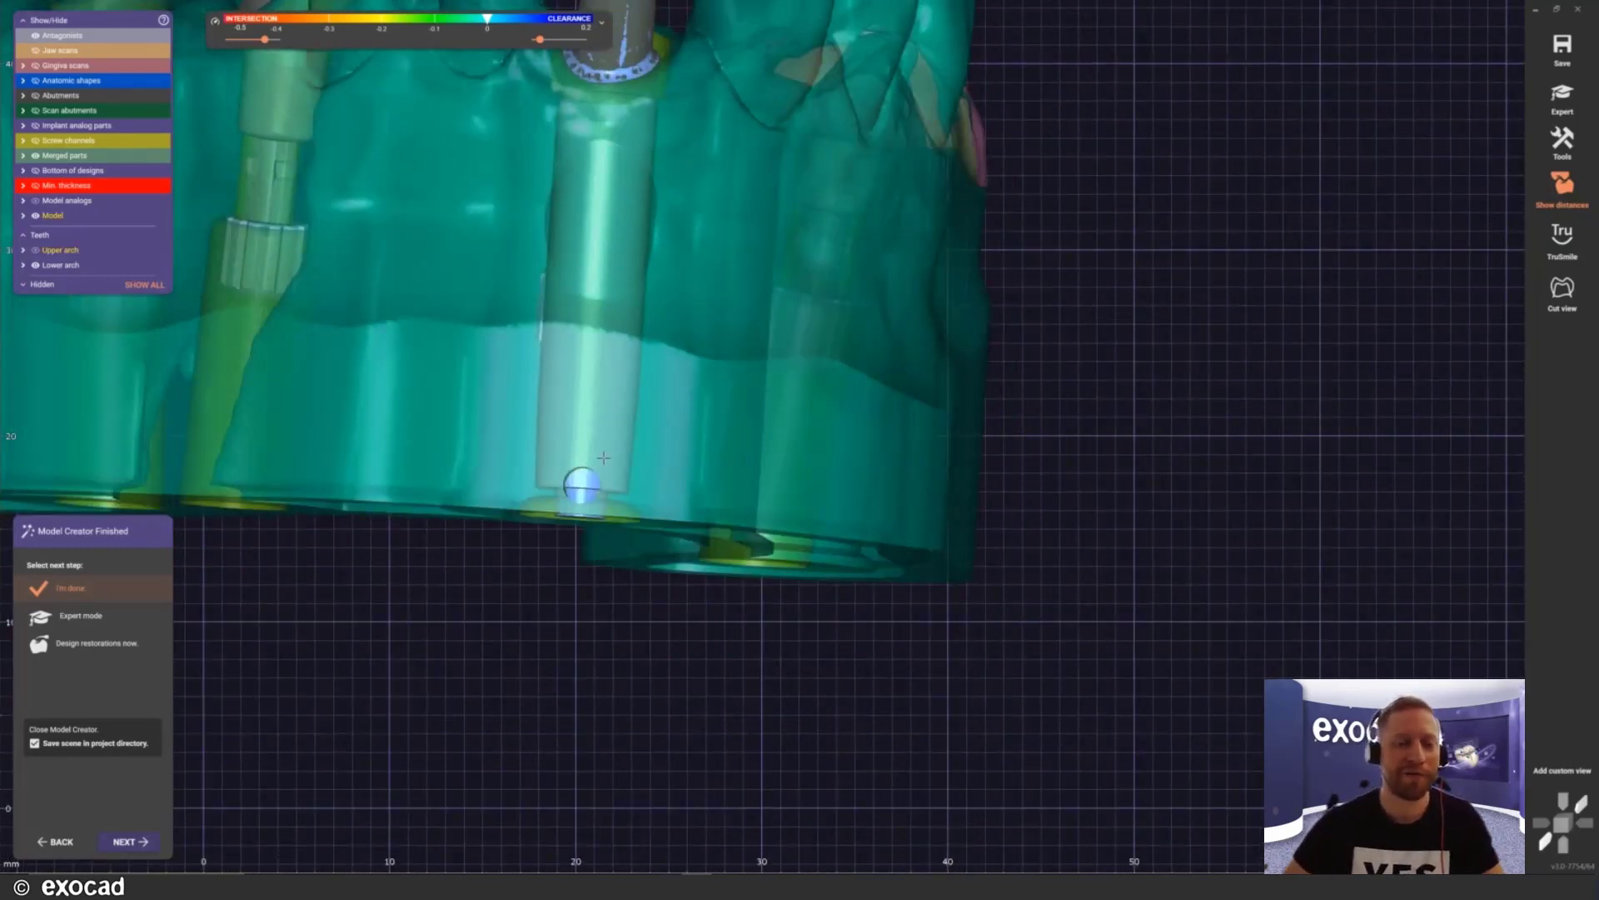
scroll(603, 457, "up", 3)
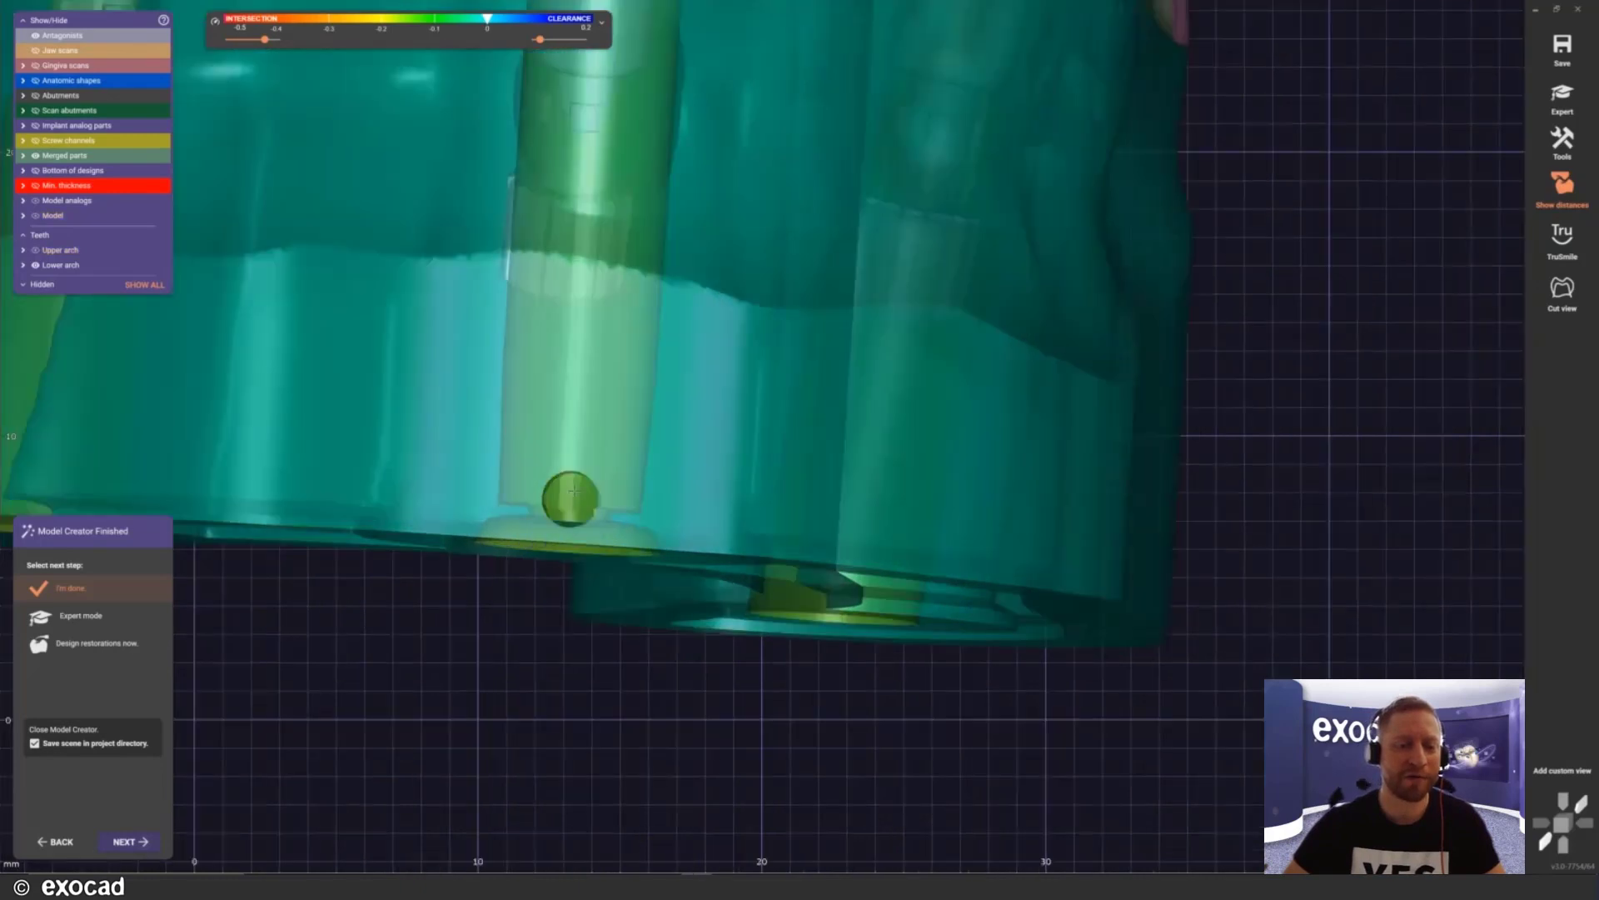
scroll(577, 488, "up", 4)
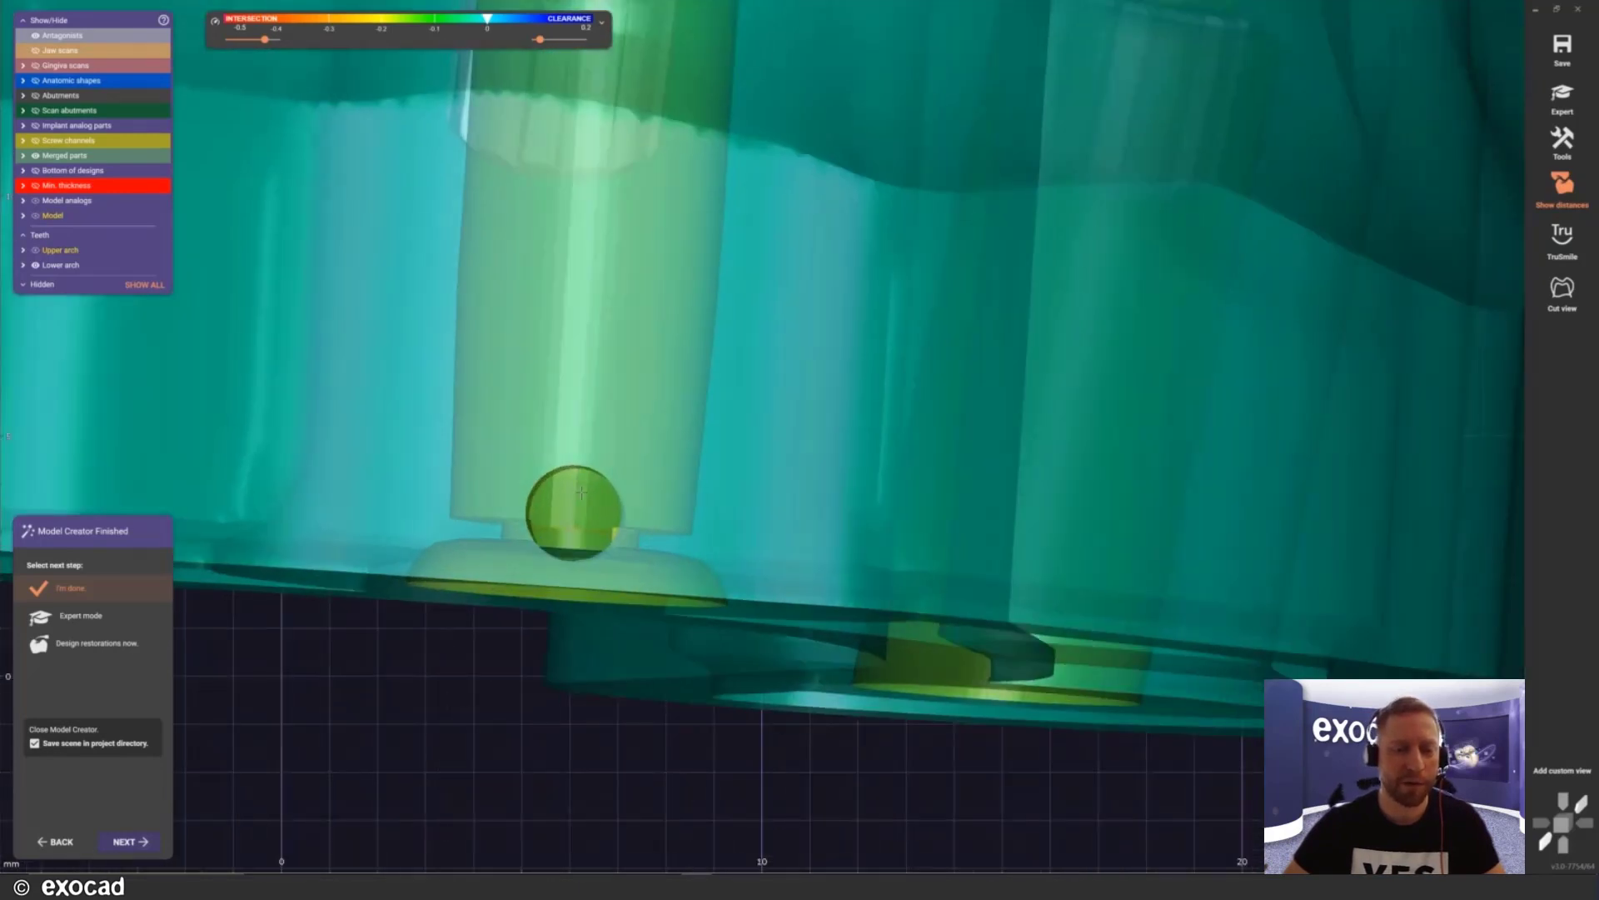
middle_click(576, 546)
right_click_drag(579, 543, 818, 264)
scroll(812, 406, "down", 5)
scroll(813, 407, "down", 2)
middle_click_drag(818, 264, 835, 510)
right_click_drag(834, 510, 802, 584)
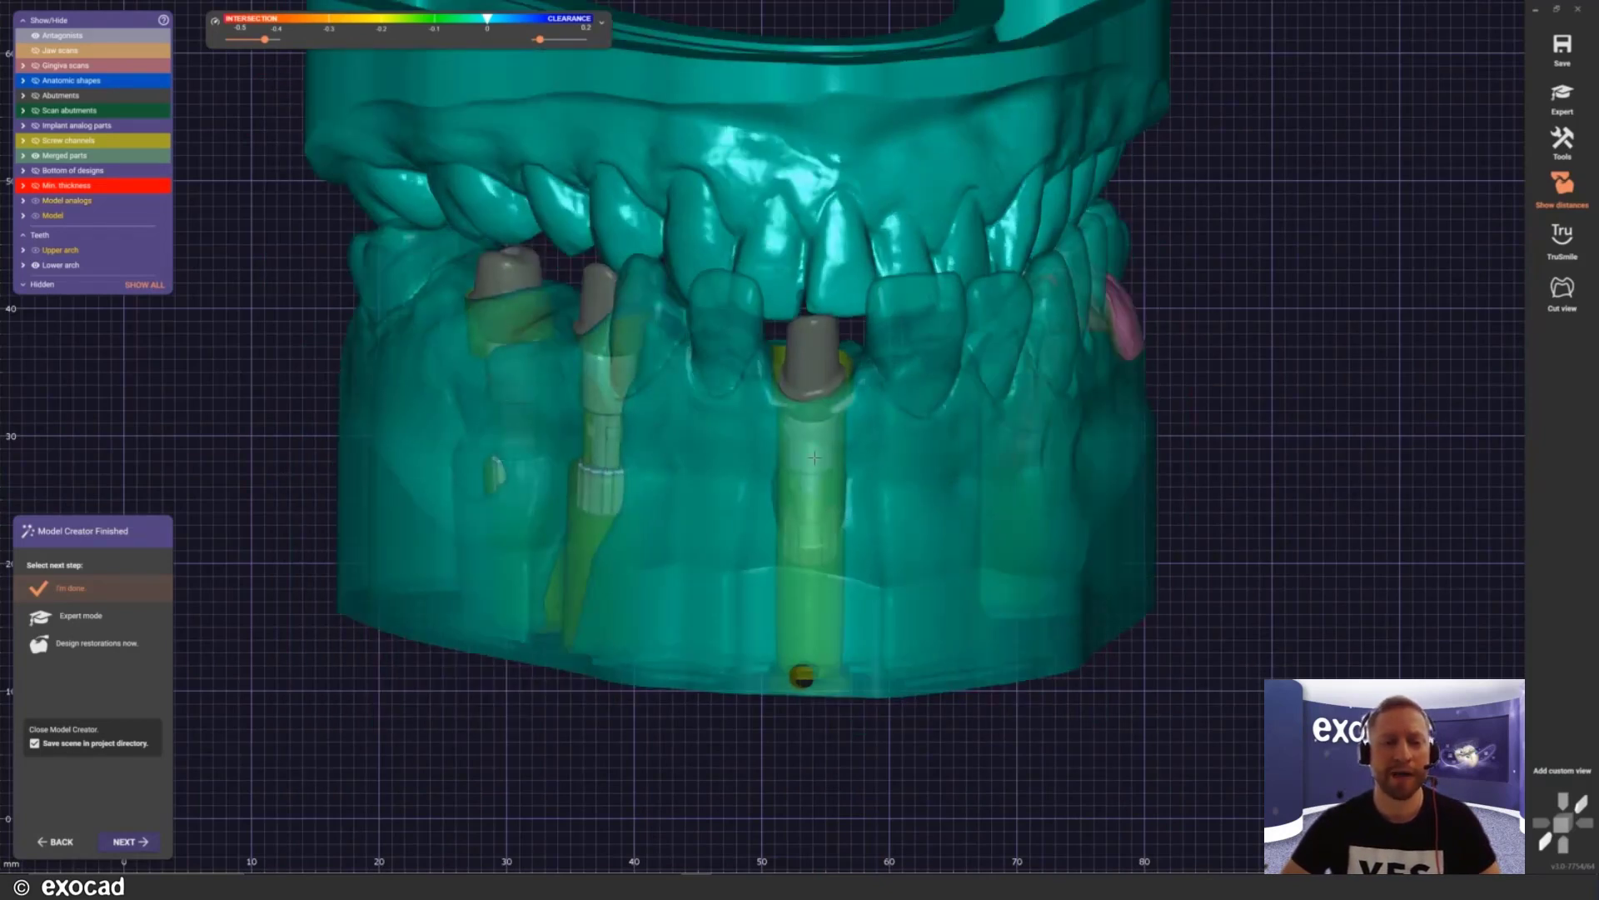
right_click_drag(814, 456, 898, 461)
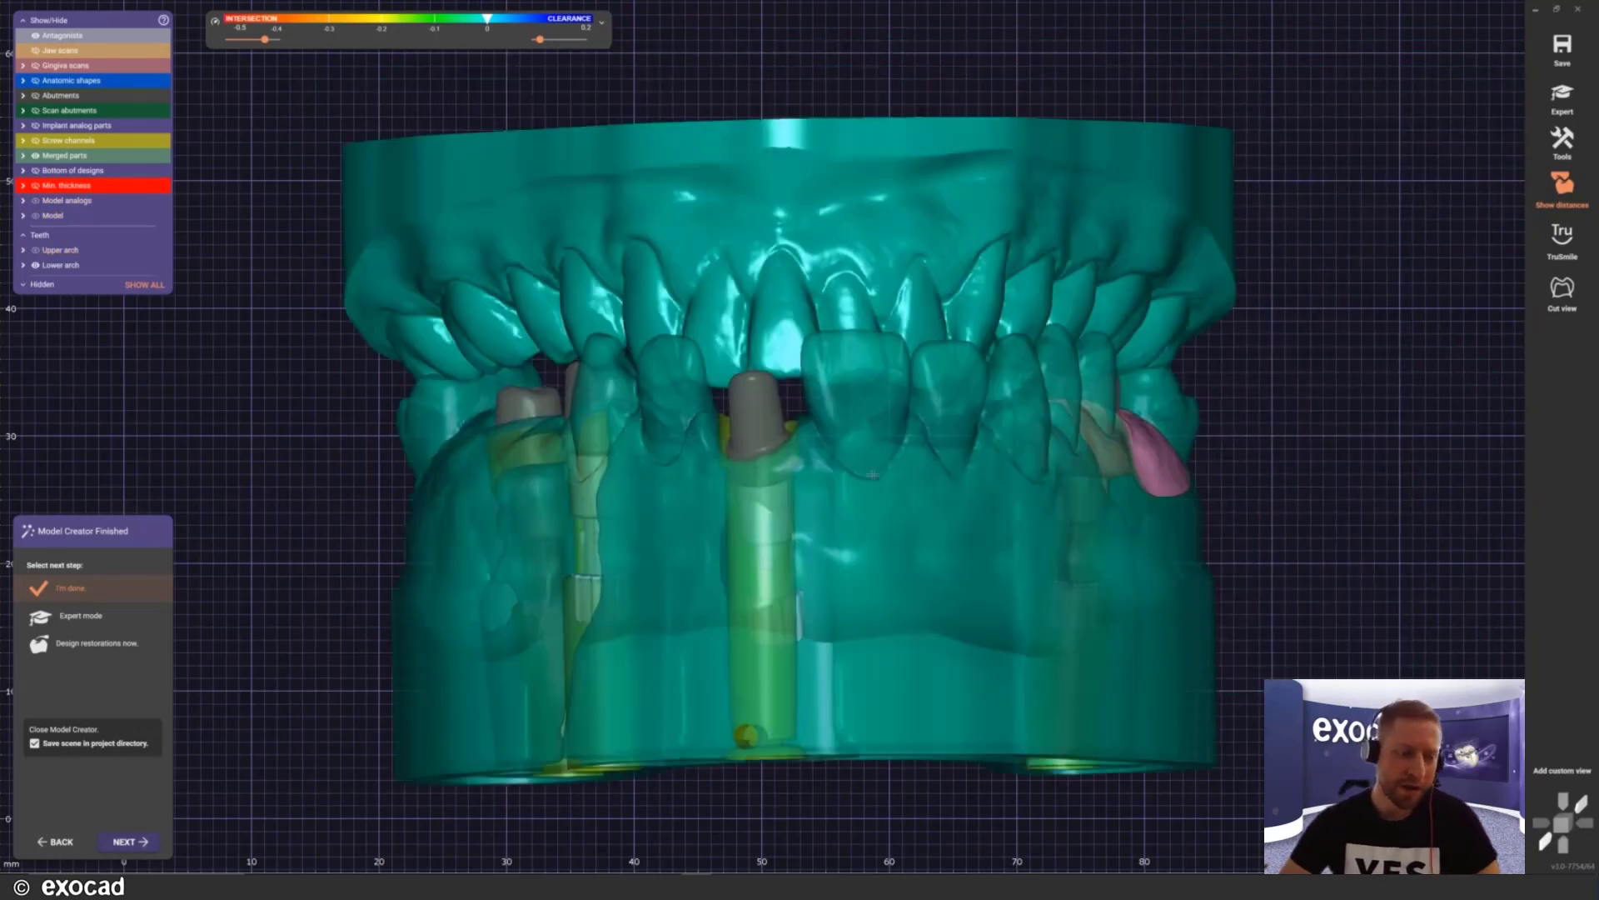
Step: Close the finished Model Creator project and load the sample project "Webinar_Model Creator with prepared dies and removable gingiva mask"
left_click(88, 745)
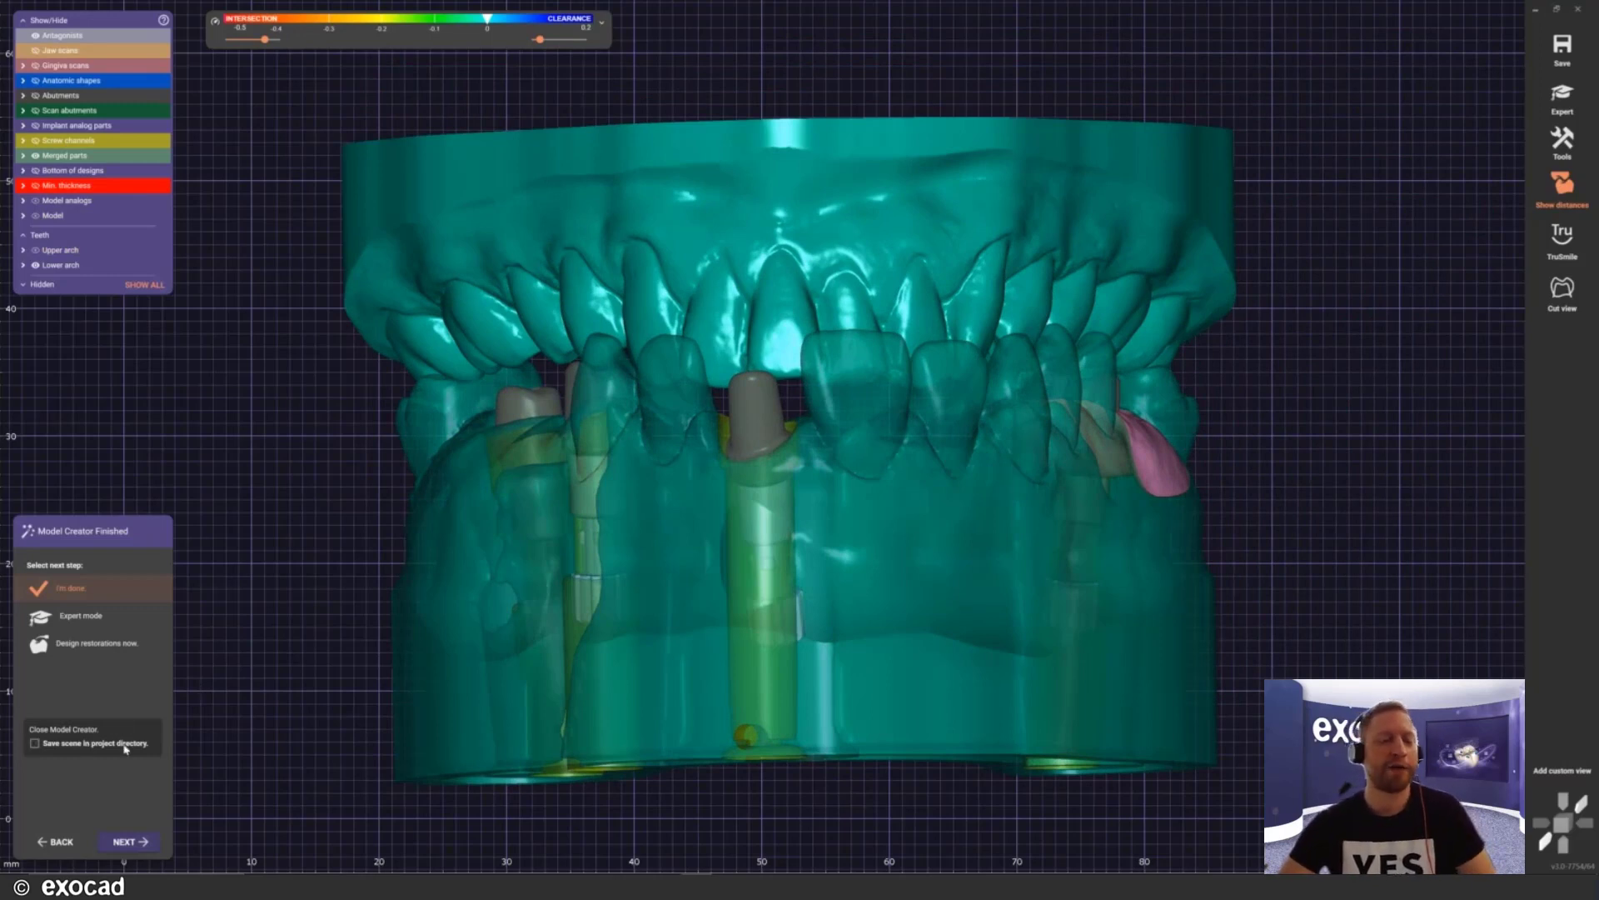
left_click(126, 749)
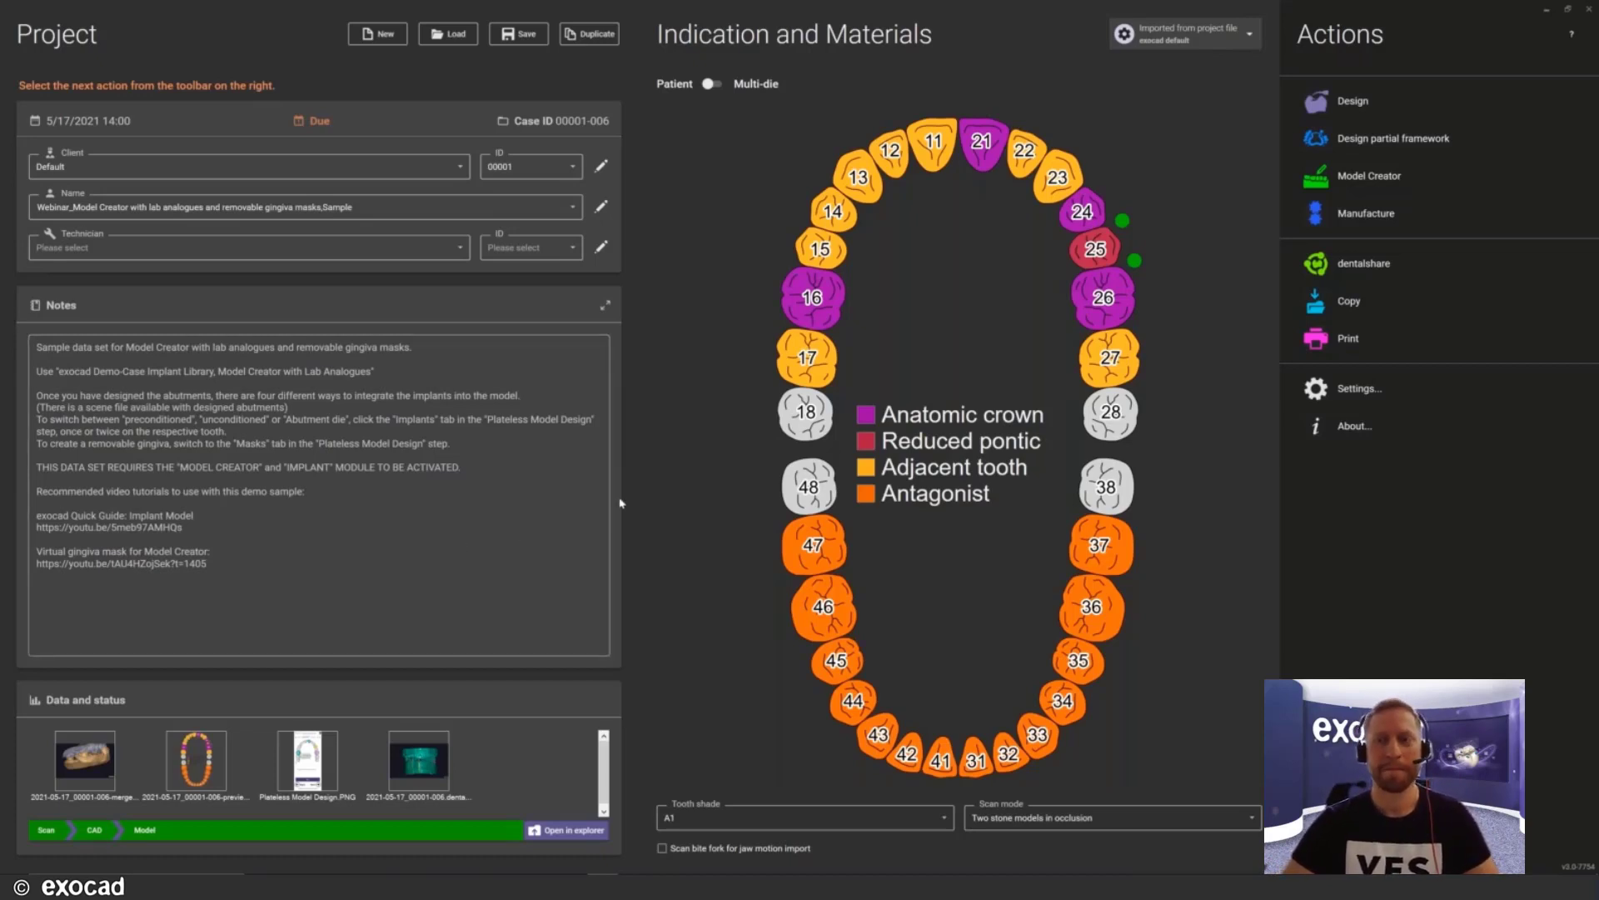
left_click(466, 34)
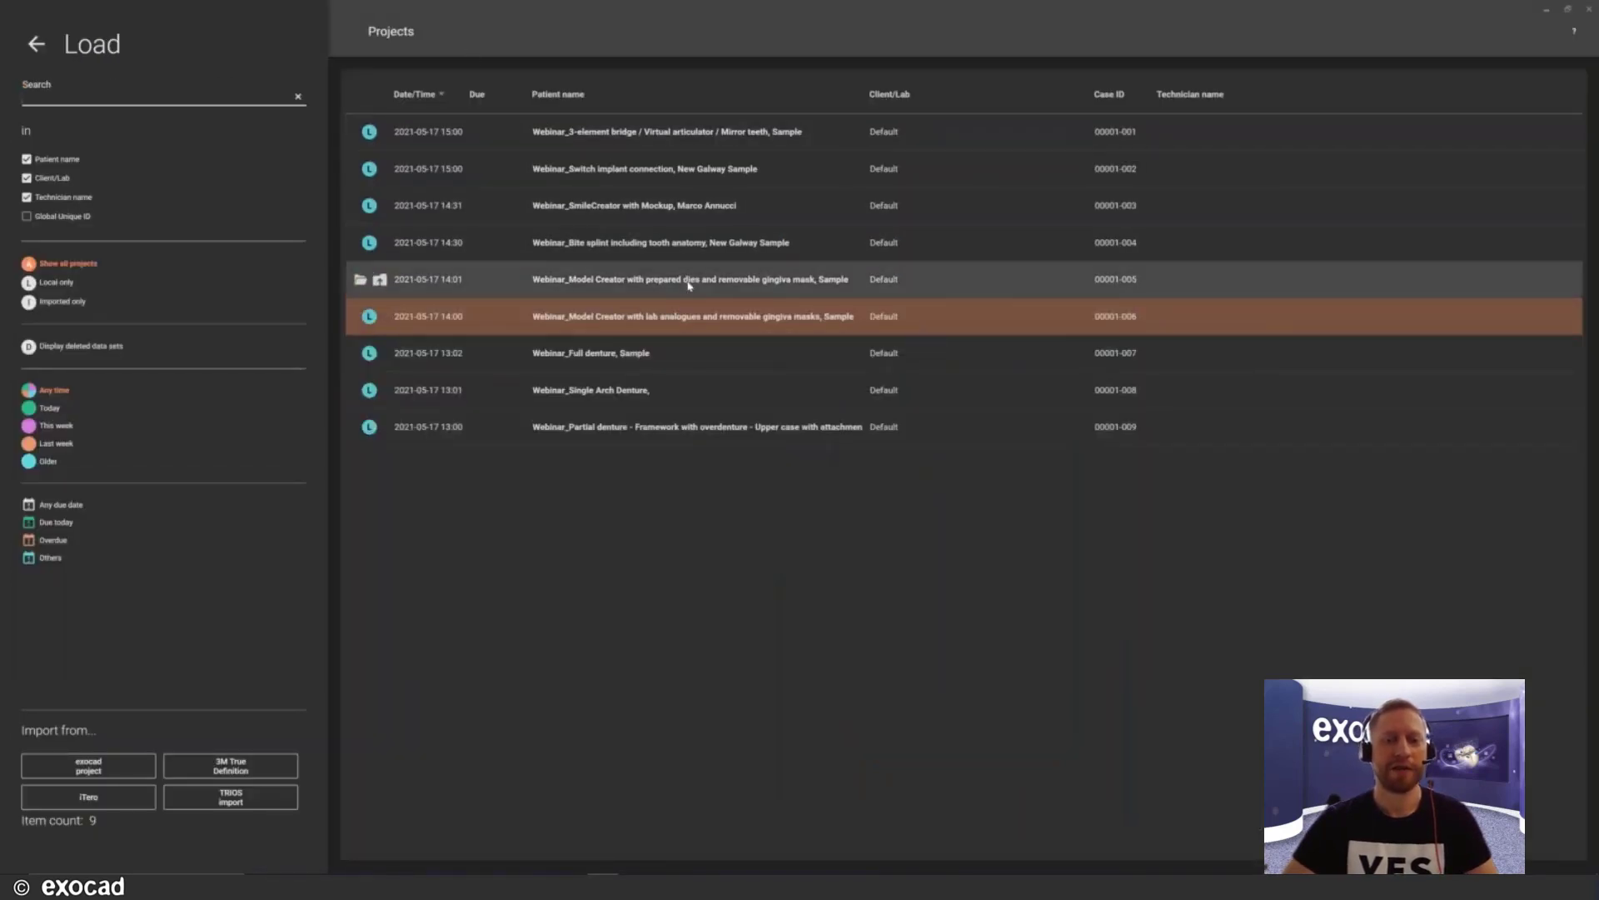
double_click(688, 285)
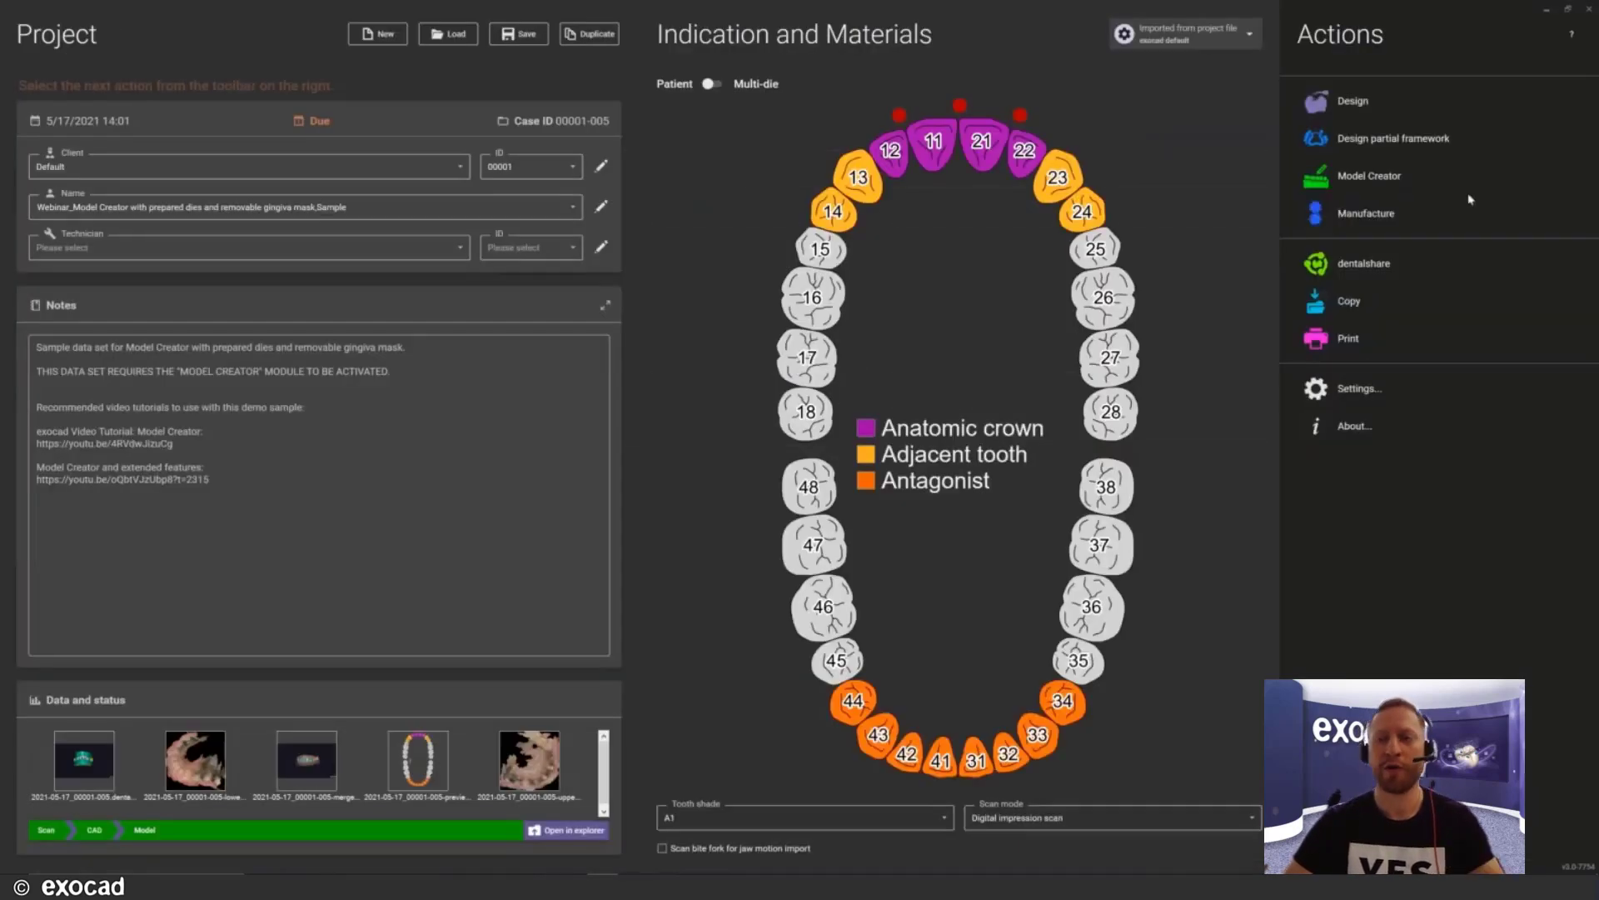
Step: Load the saved Default scene in Model Creator and examine the models with their articulator attachments, prepared dies and gingiva mask
left_click(1422, 190)
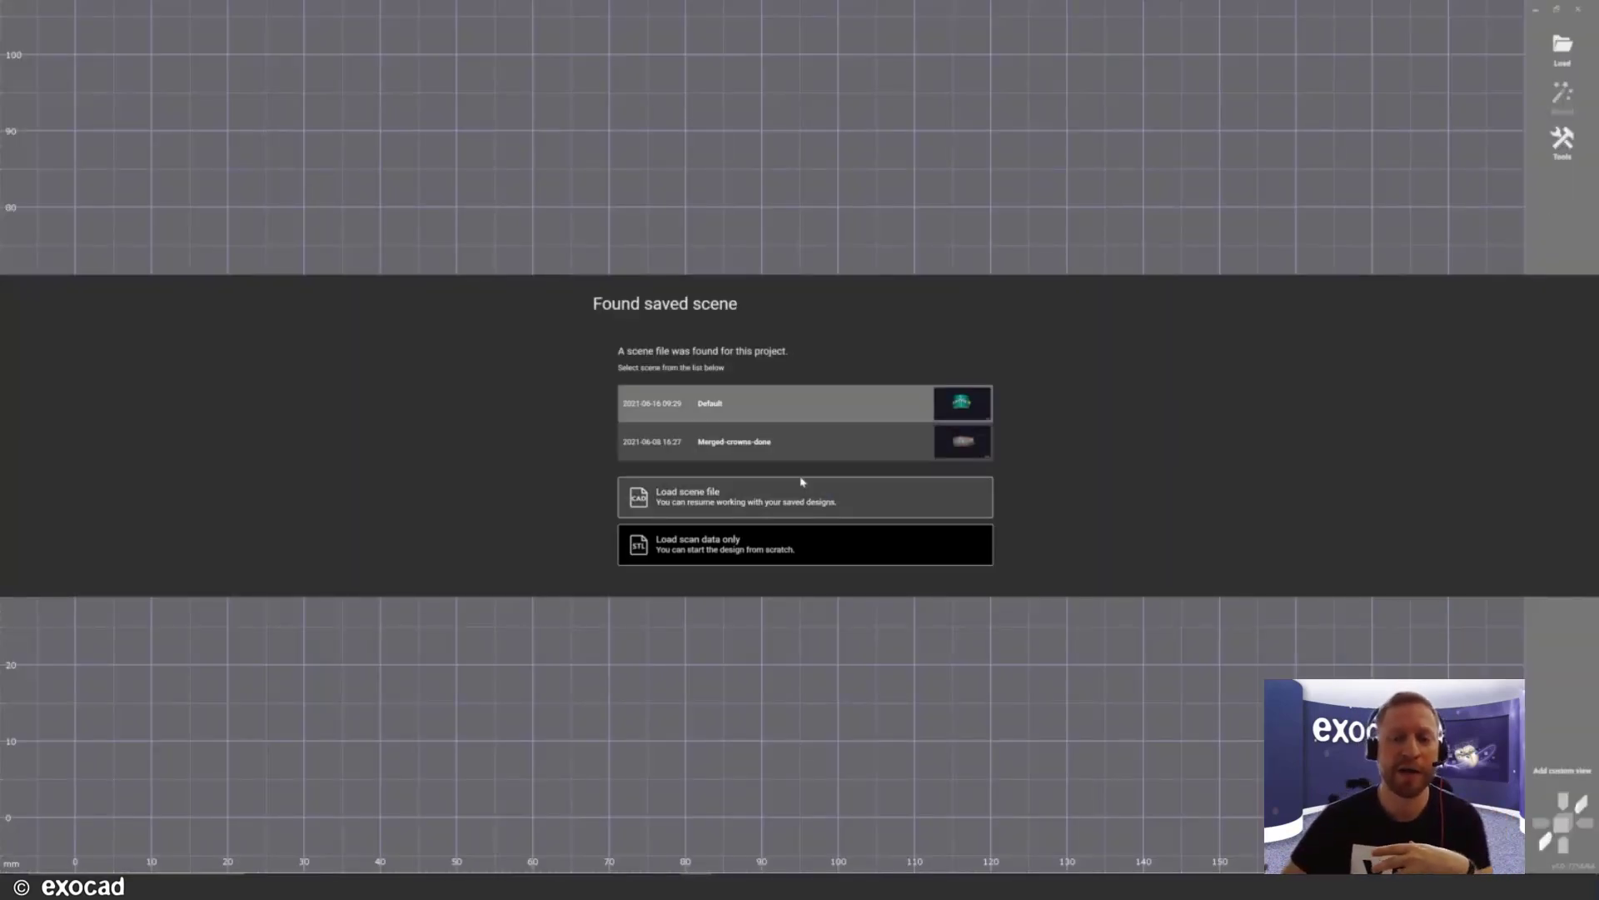
left_click(803, 491)
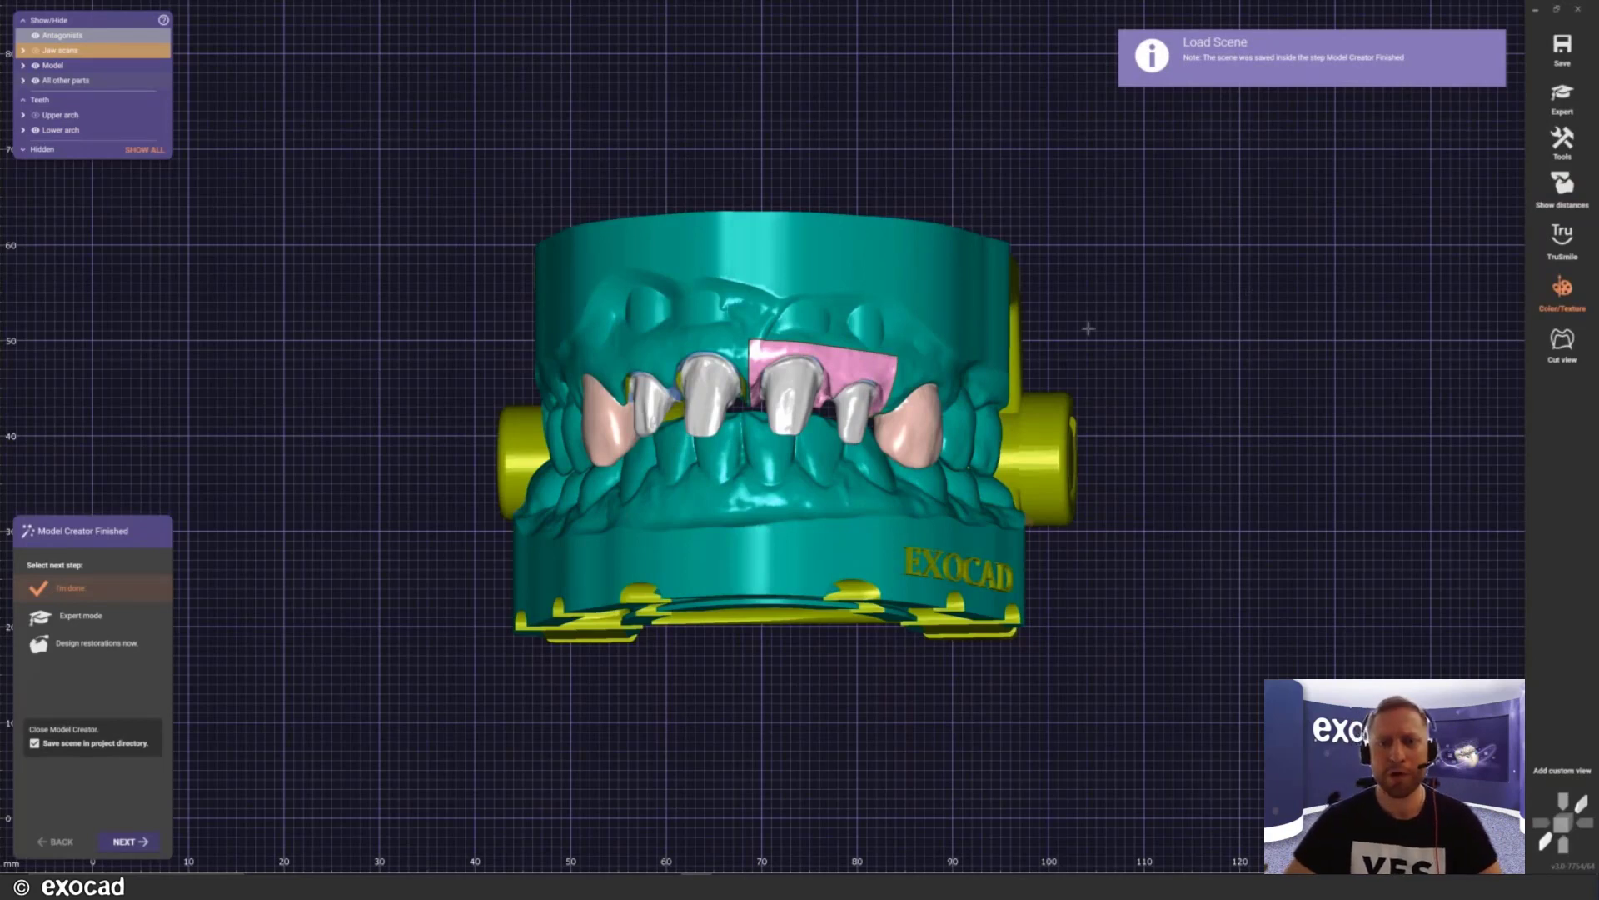
right_click_drag(831, 404, 662, 411)
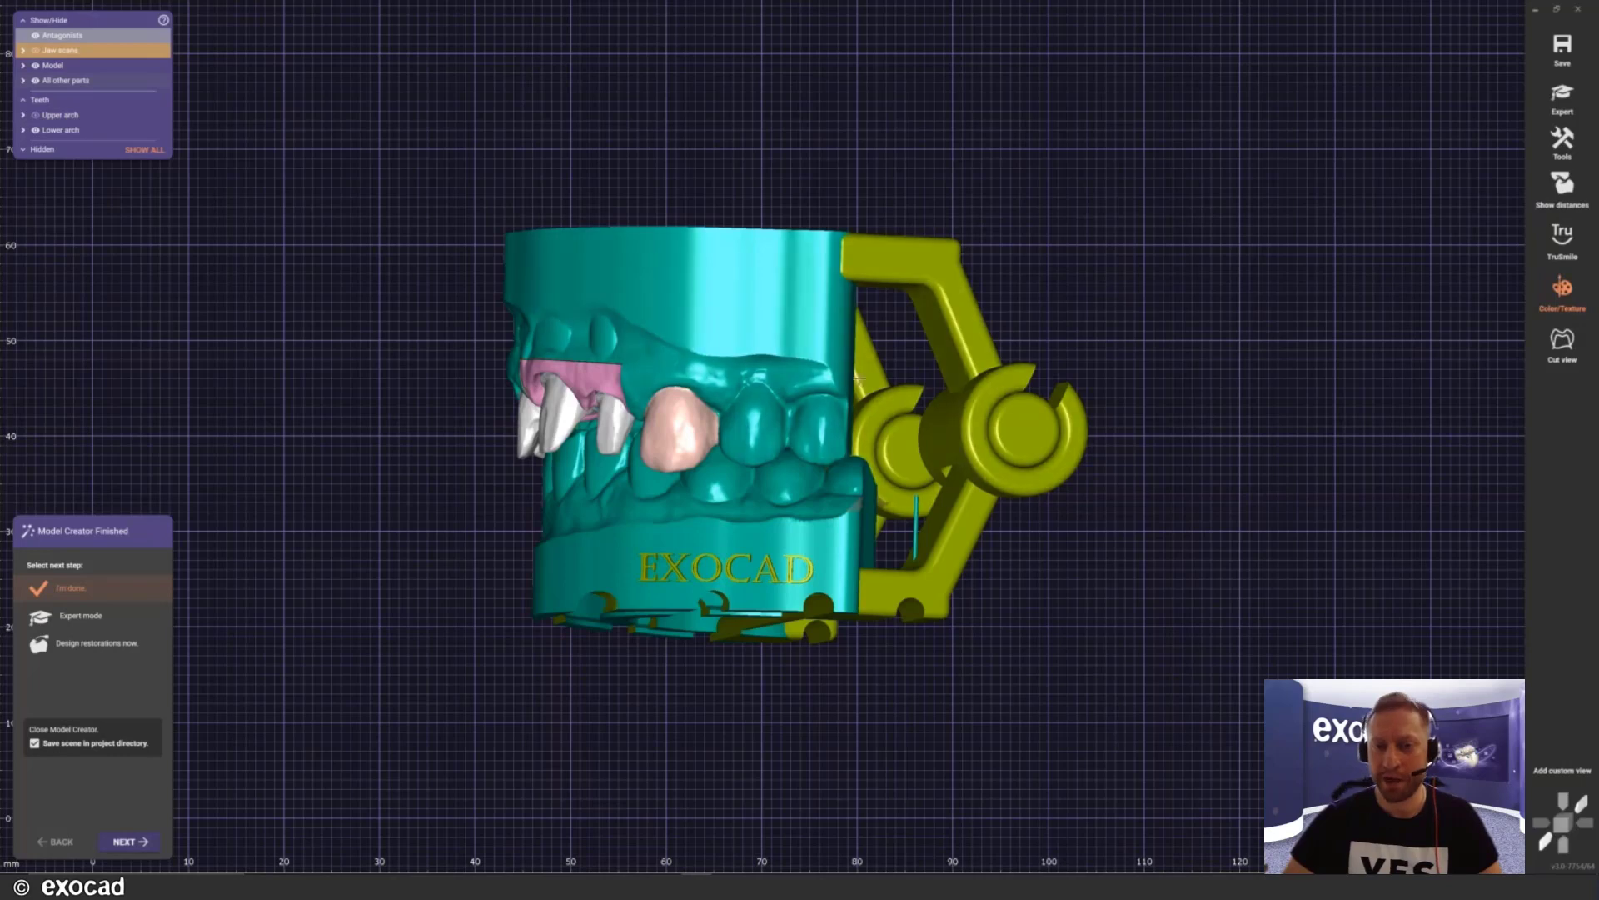
right_click_drag(795, 246, 877, 64)
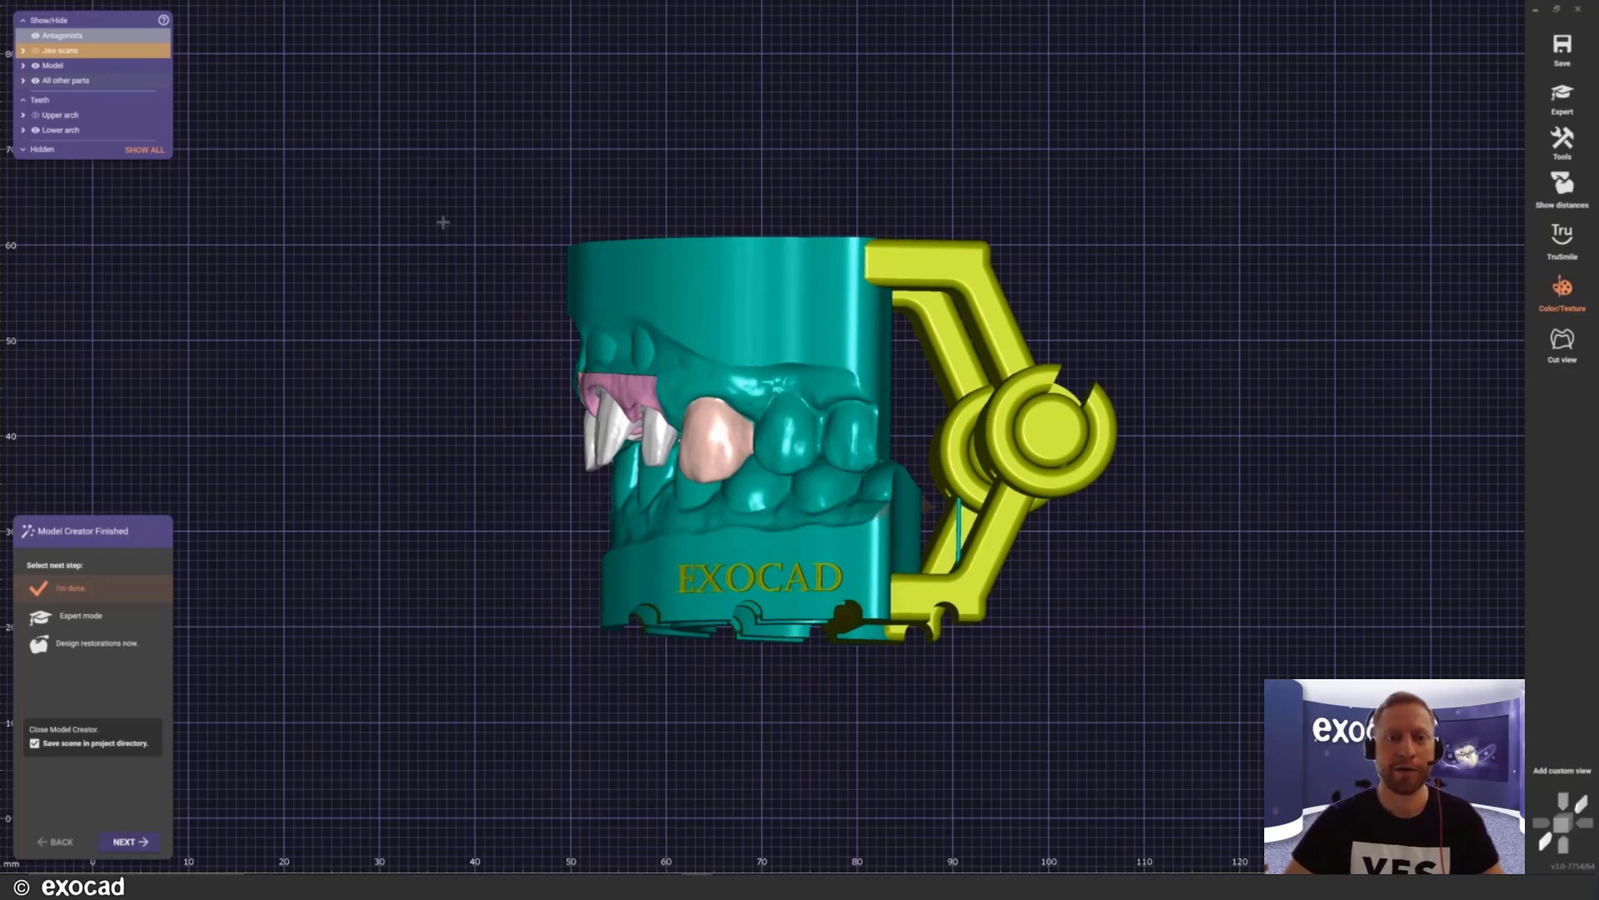
scroll(443, 222, "down", 4)
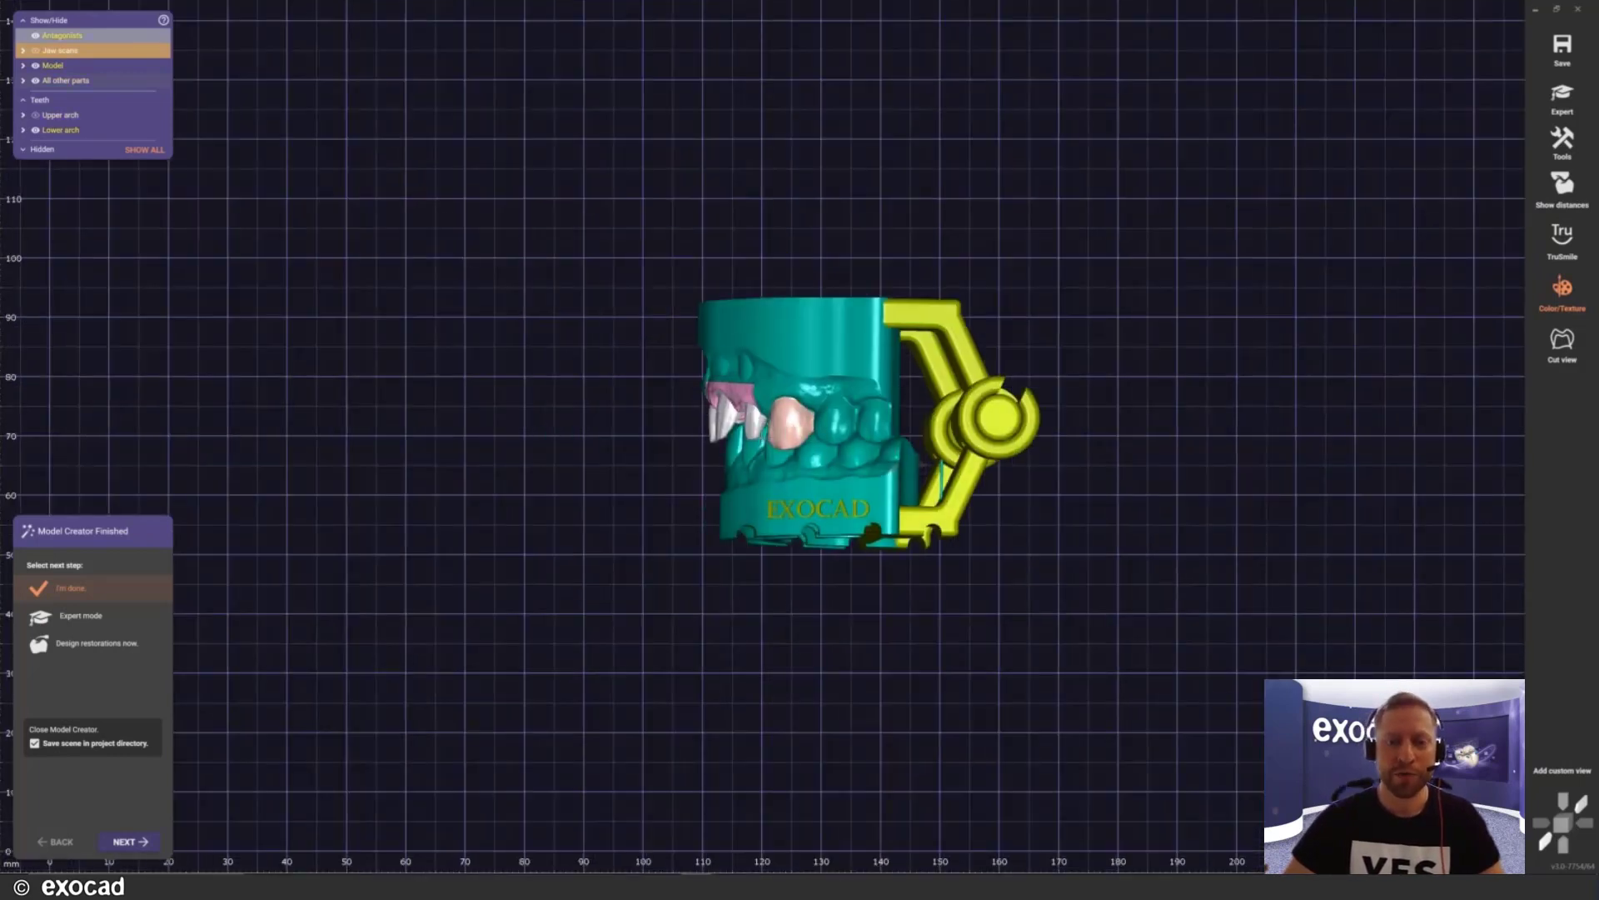
middle_click_drag(750, 458, 719, 462)
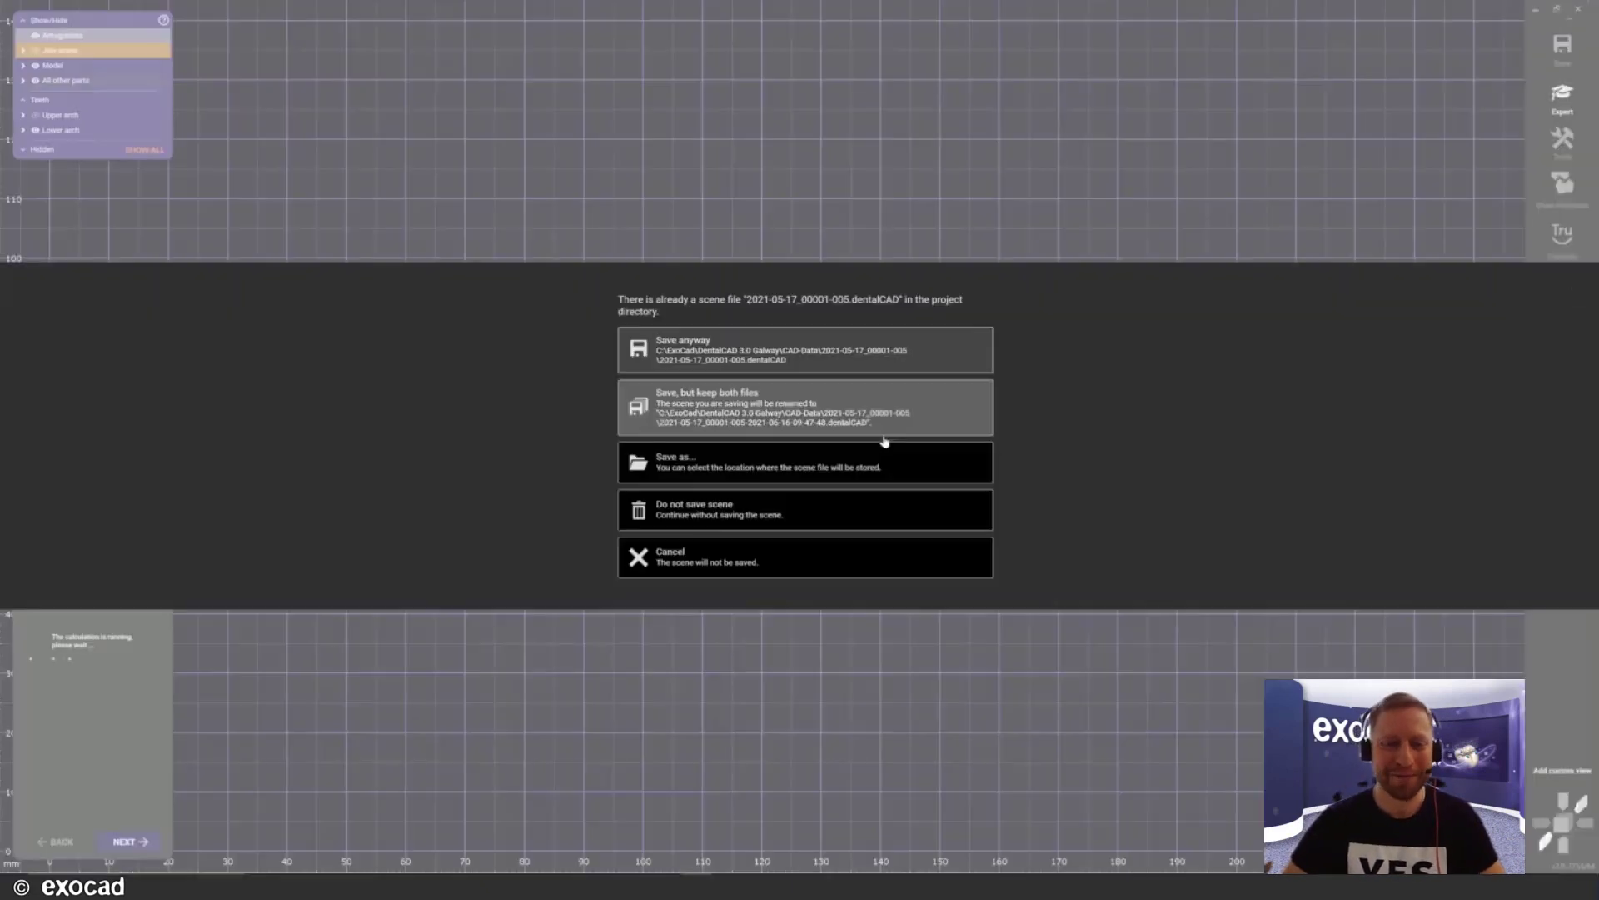
Step: Leave the project without saving the scene and reload its Default scene in Model Creator
left_click(814, 510)
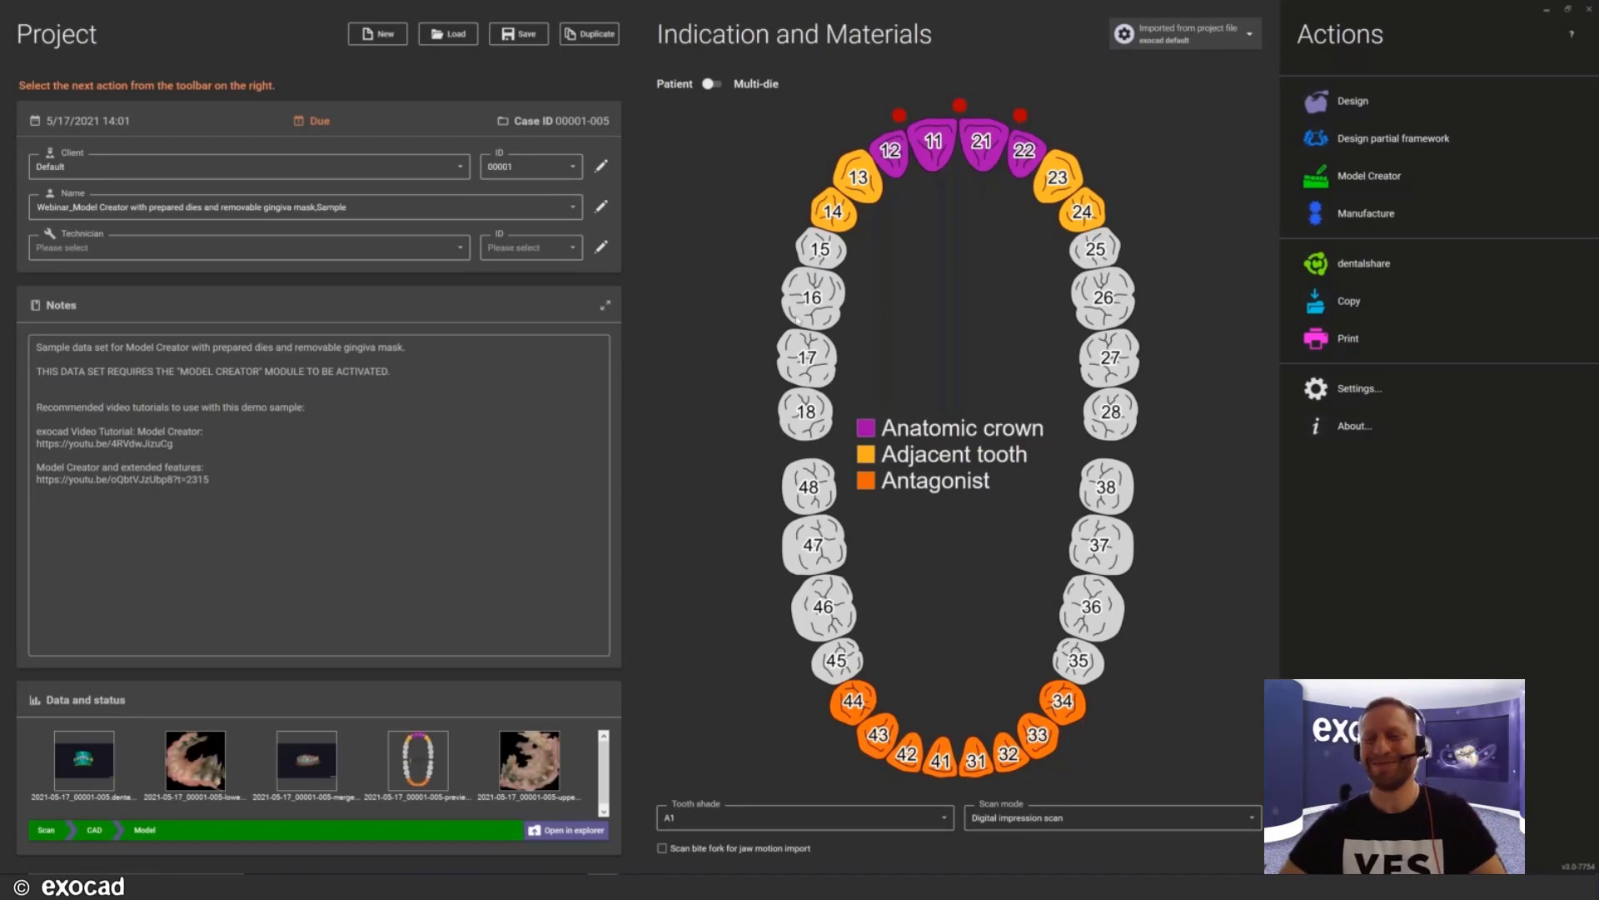
left_click(1341, 176)
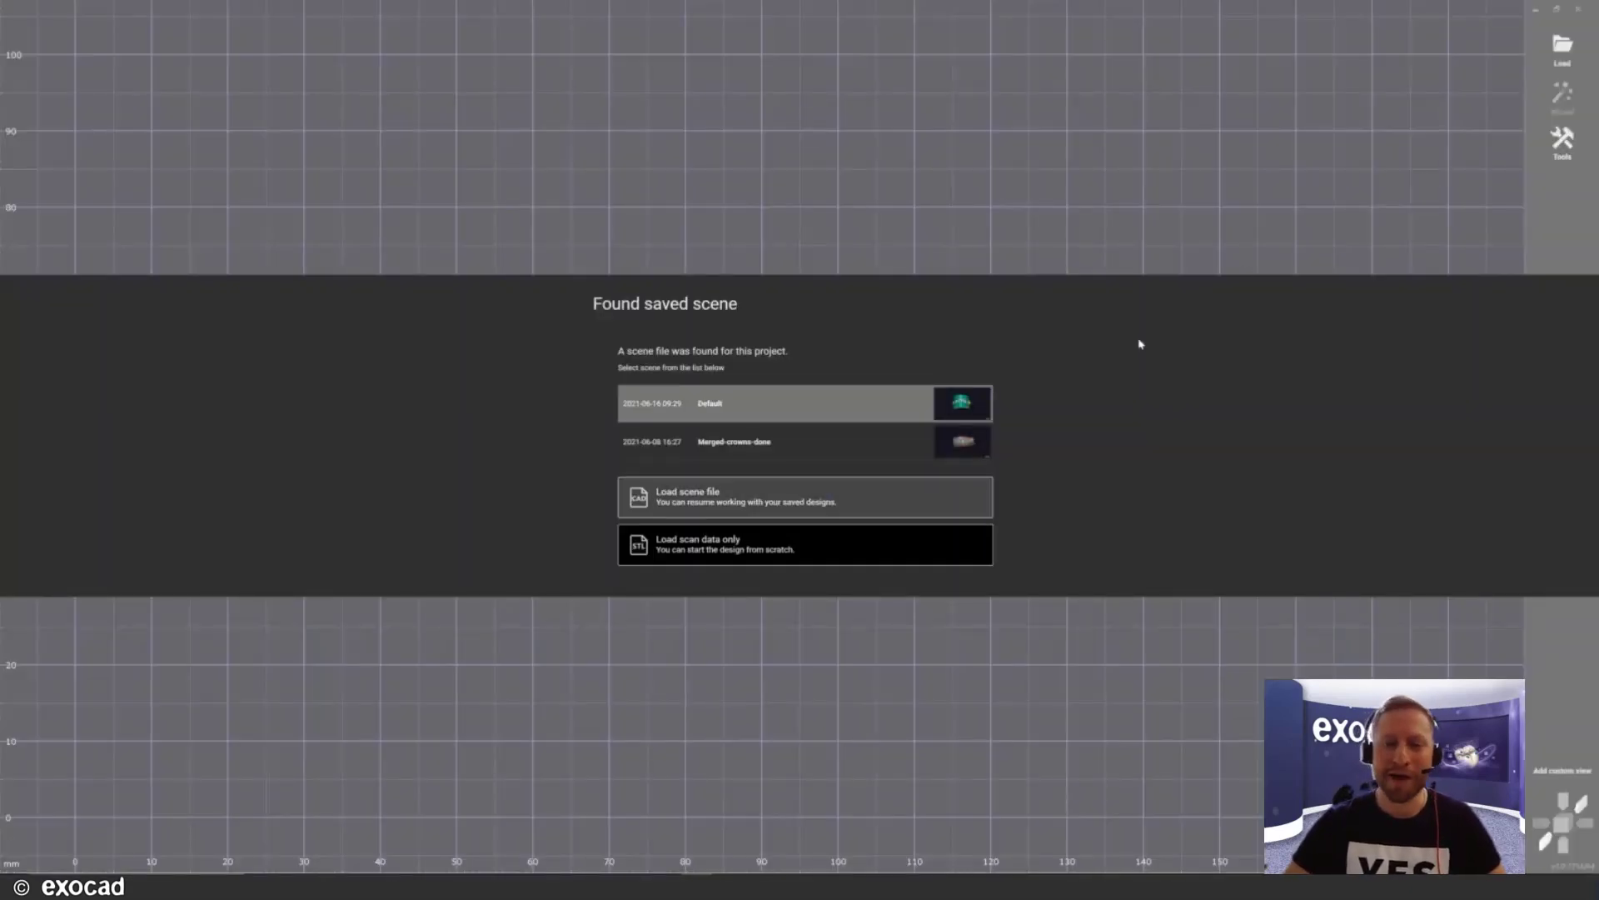
left_click(914, 503)
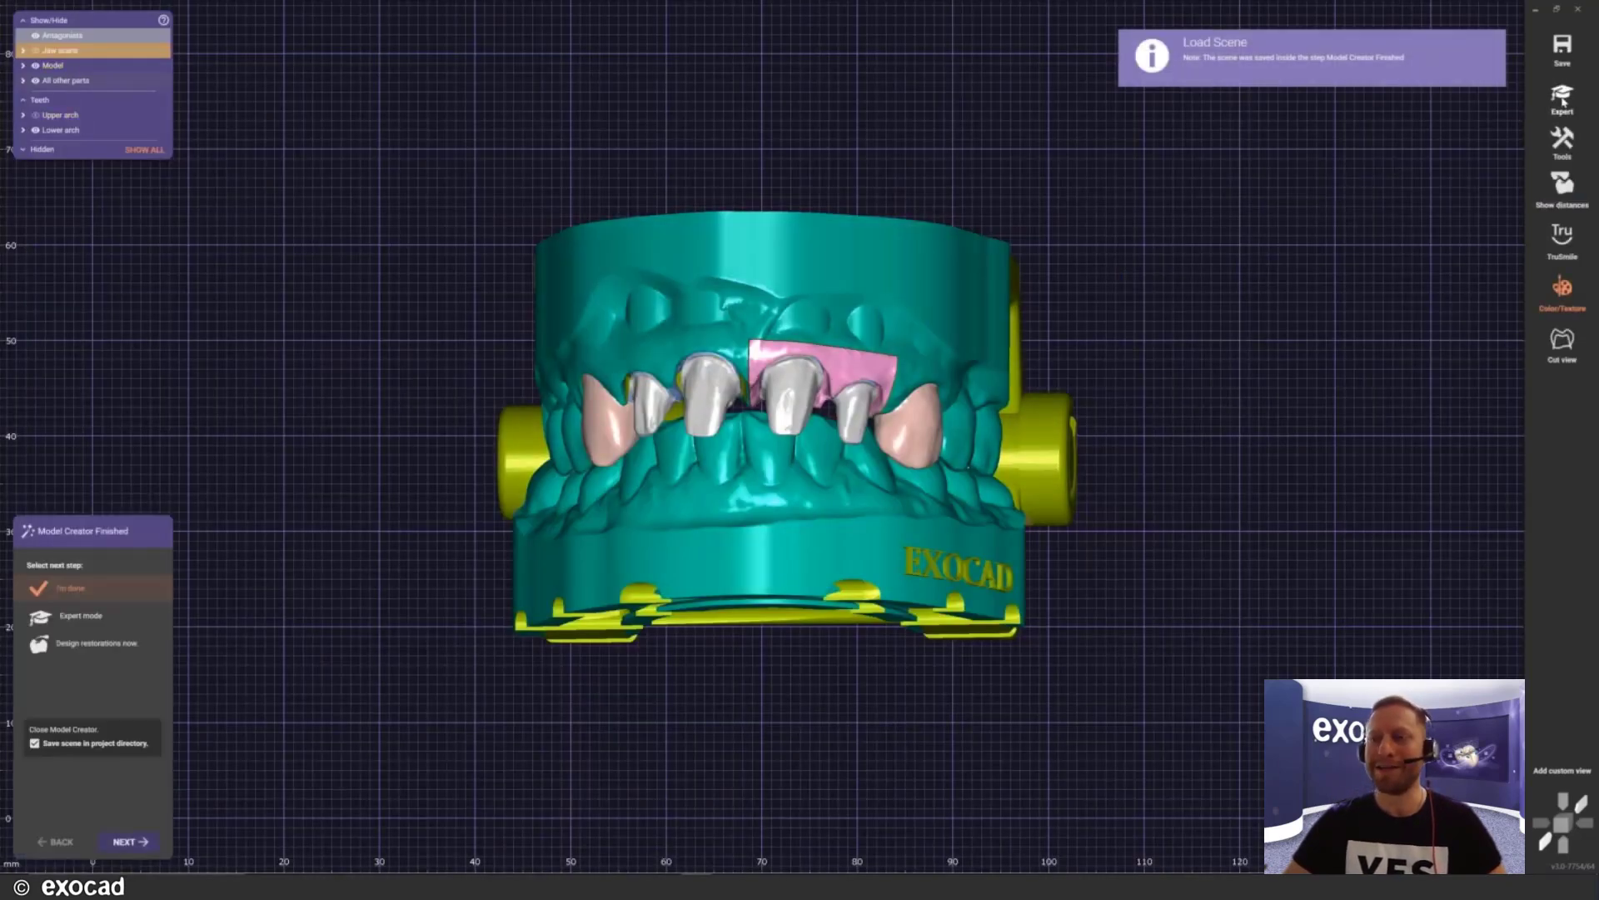
Step: Switch to Expert mode without saving the scene and delete the existing model reconstructions, keeping the scans and tooth parts
left_click(1563, 98)
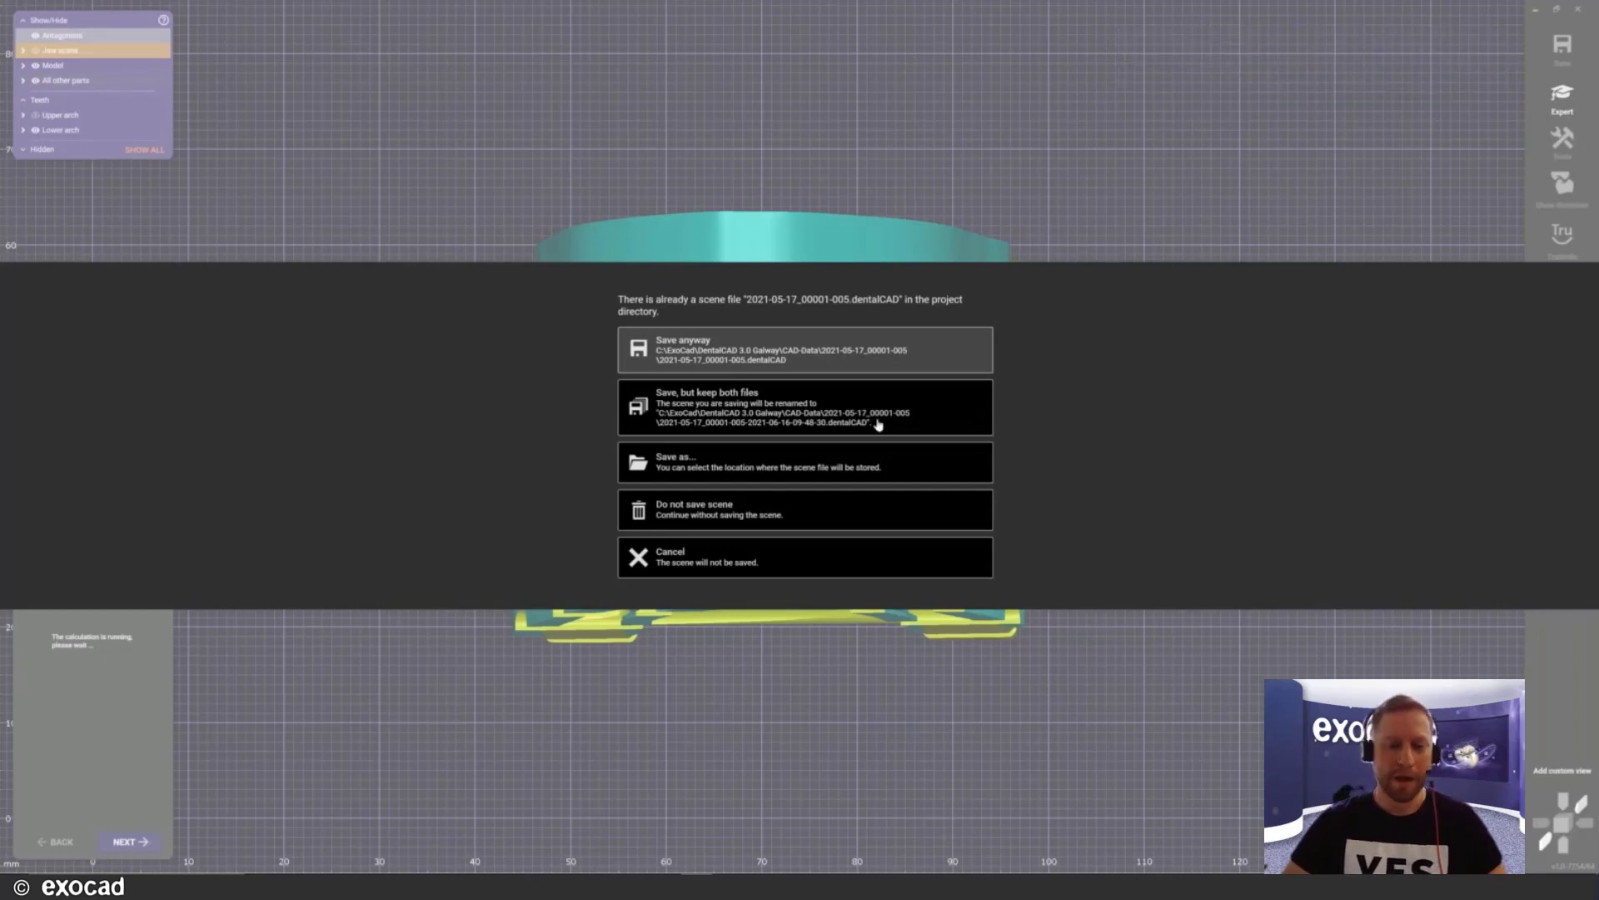
left_click(828, 501)
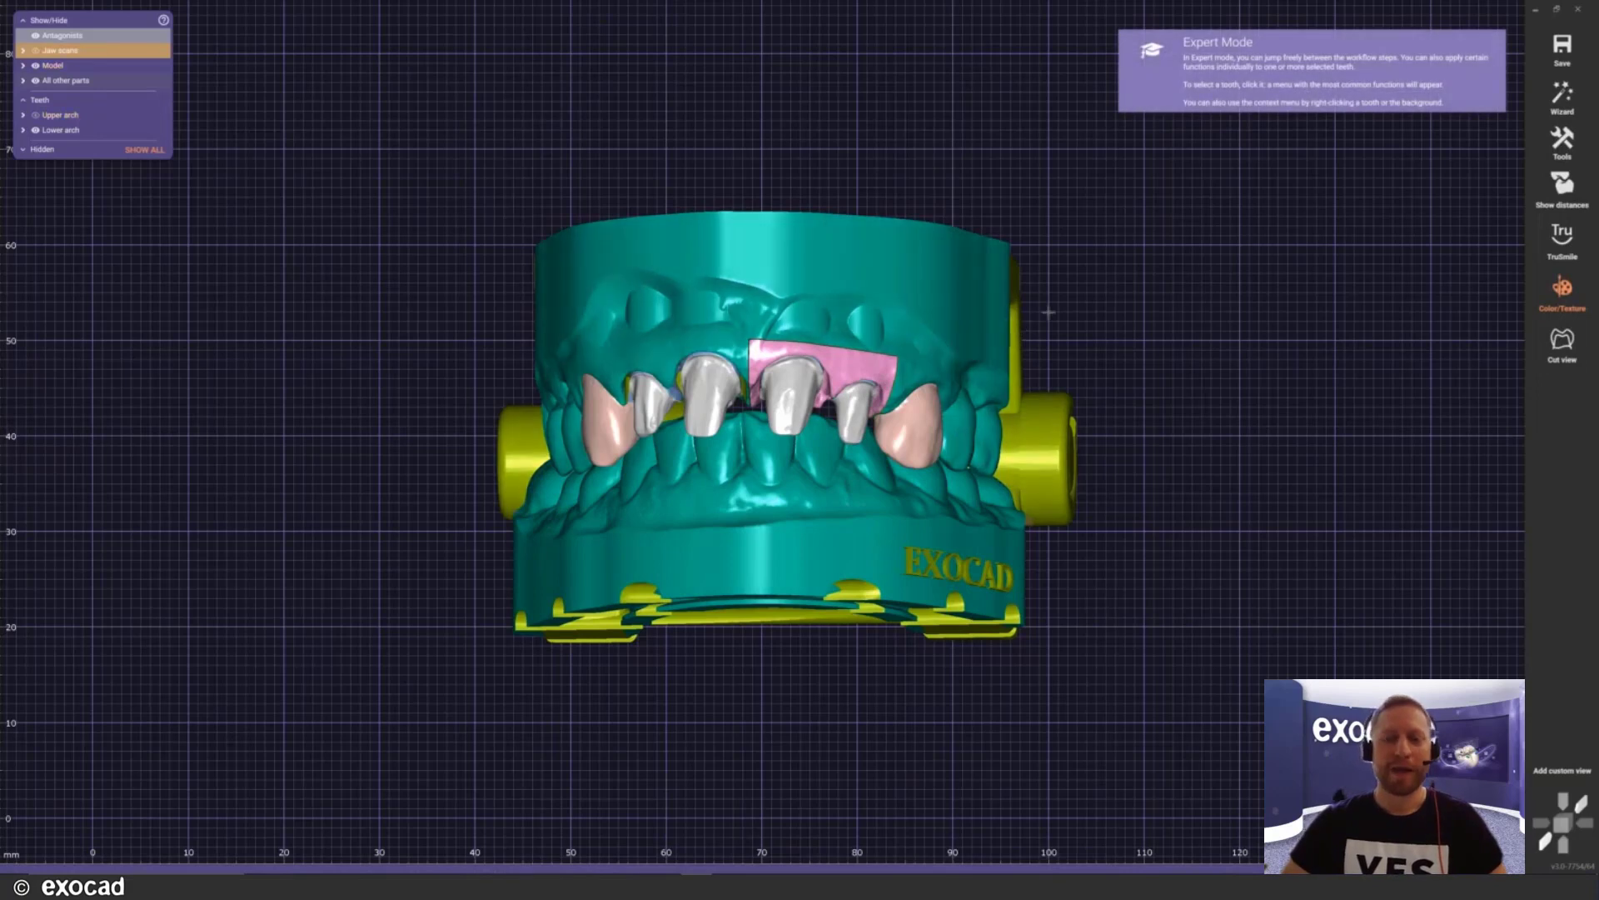
right_click_drag(1050, 311, 1110, 247)
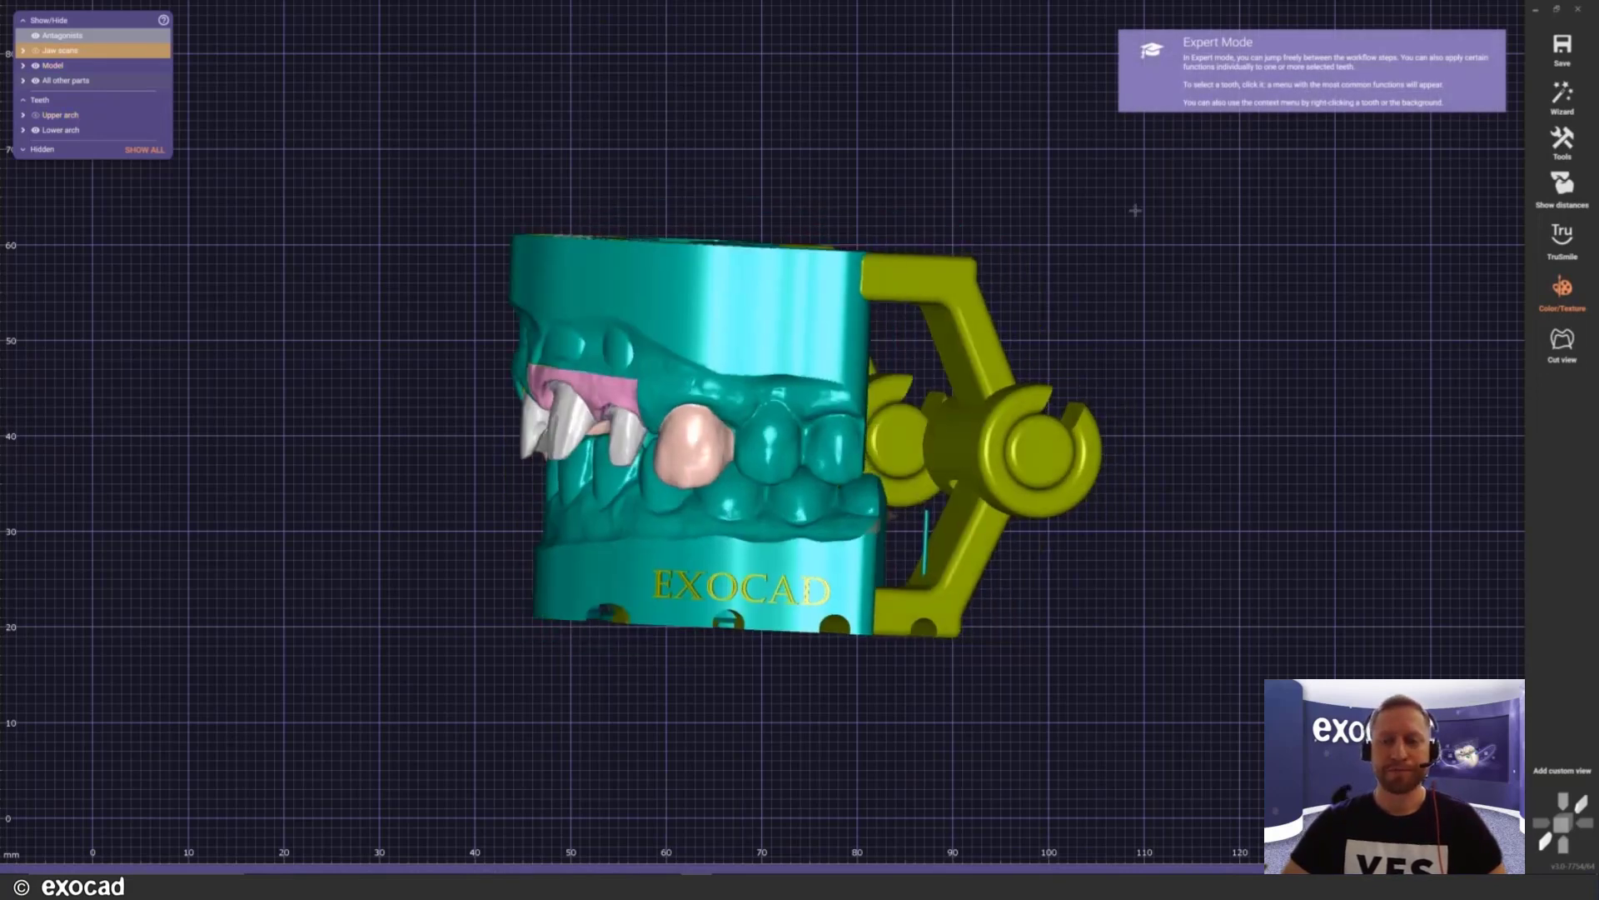
right_click(1165, 240)
left_click(1200, 333)
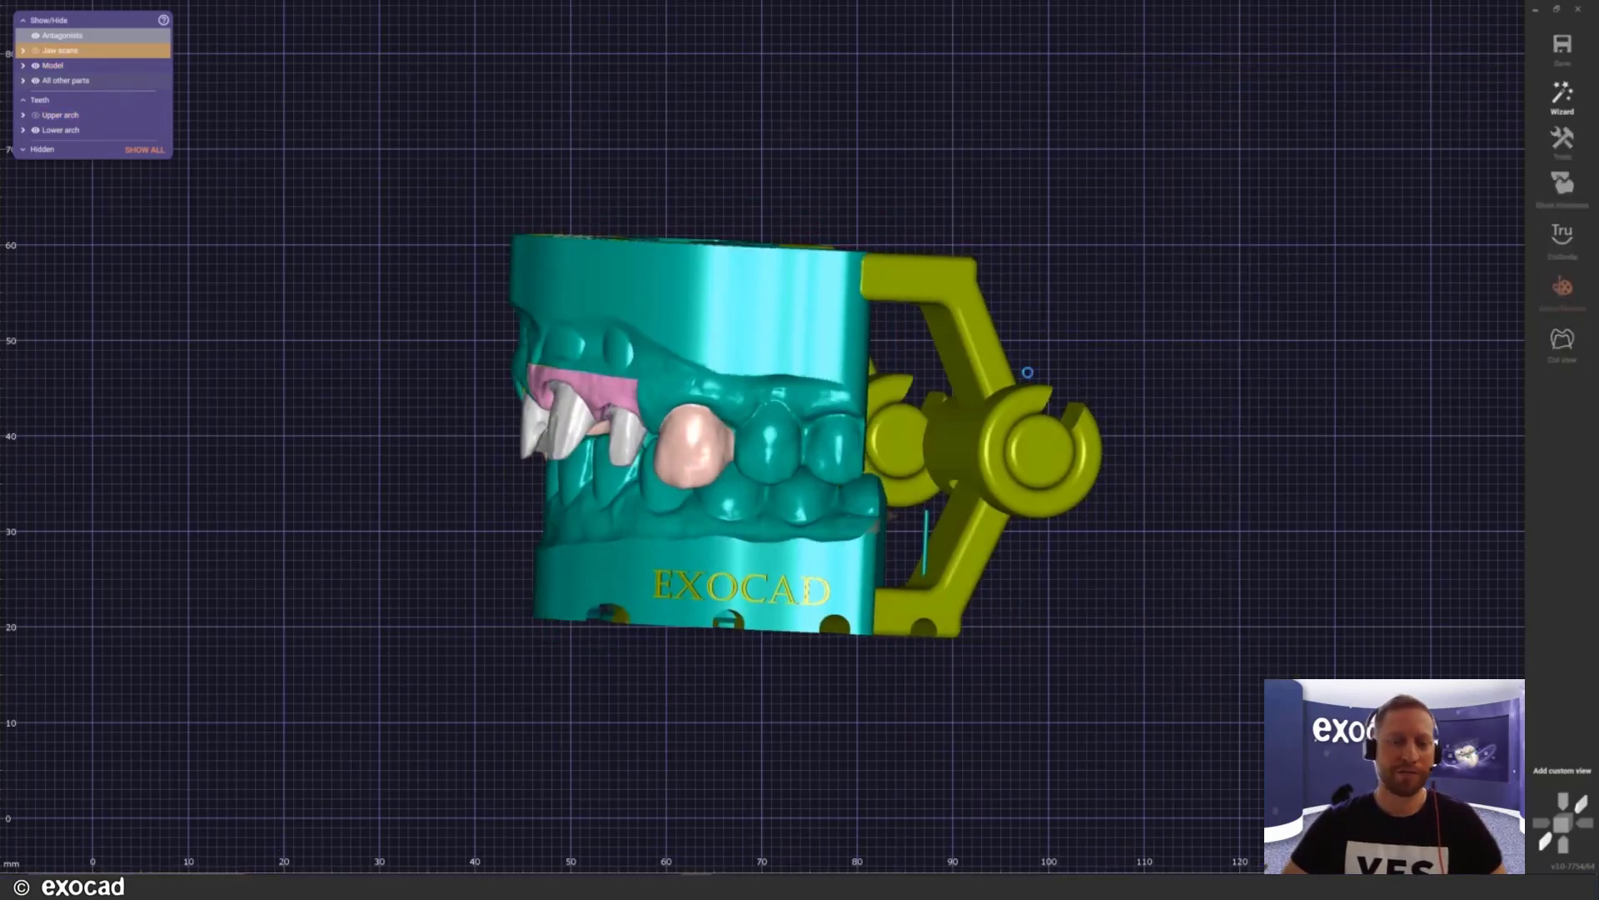
left_click(76, 436)
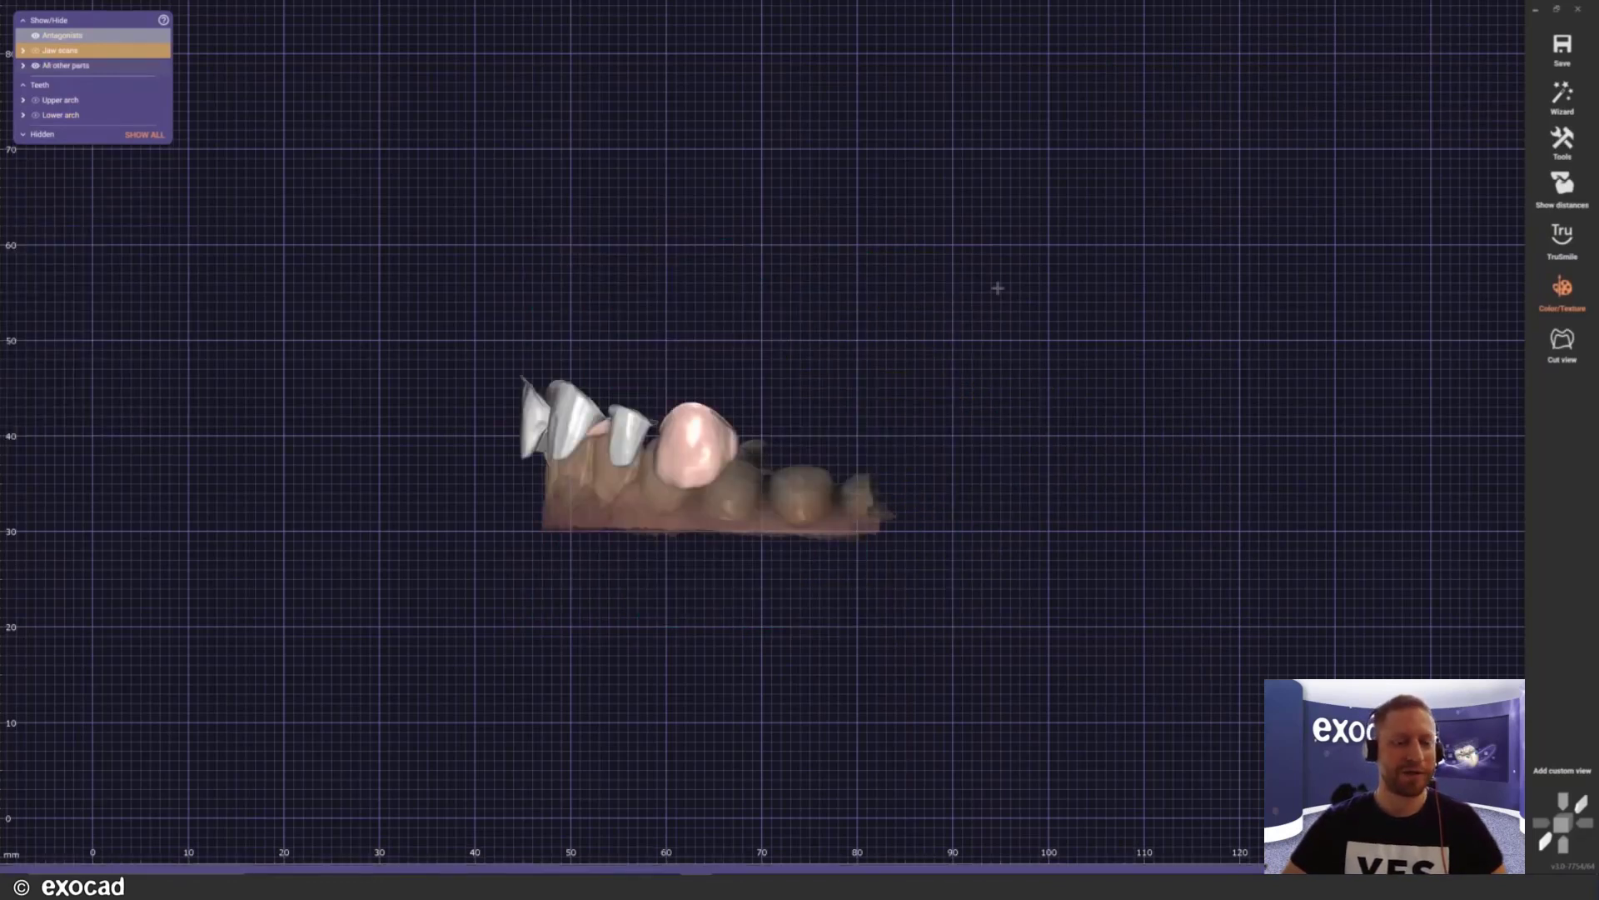
right_click(1267, 182)
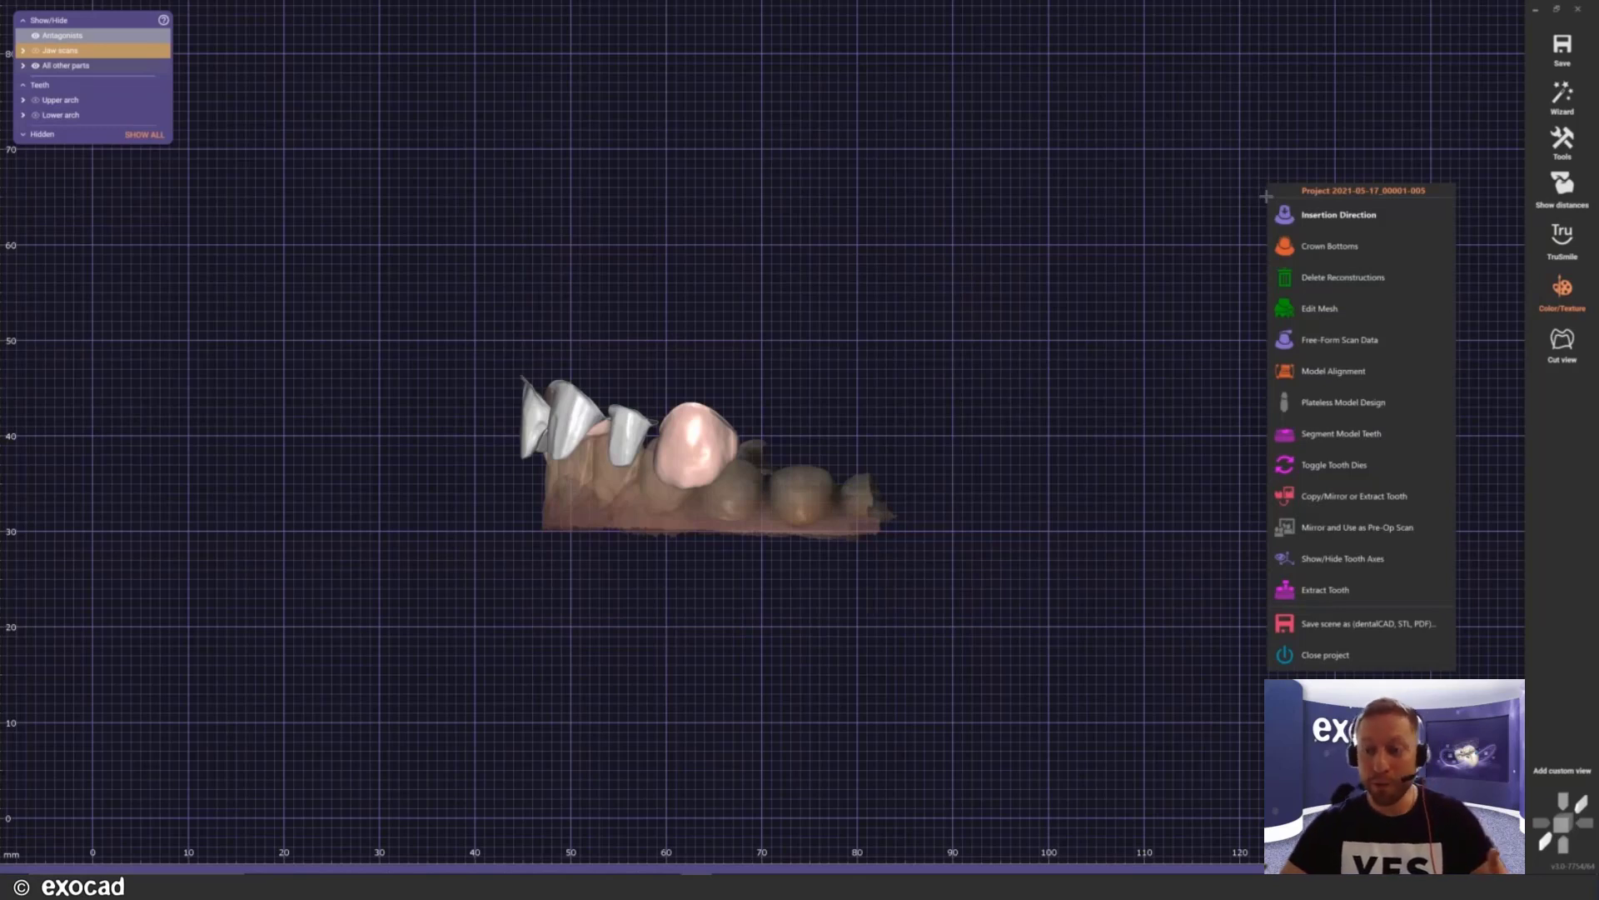
left_click(1212, 221)
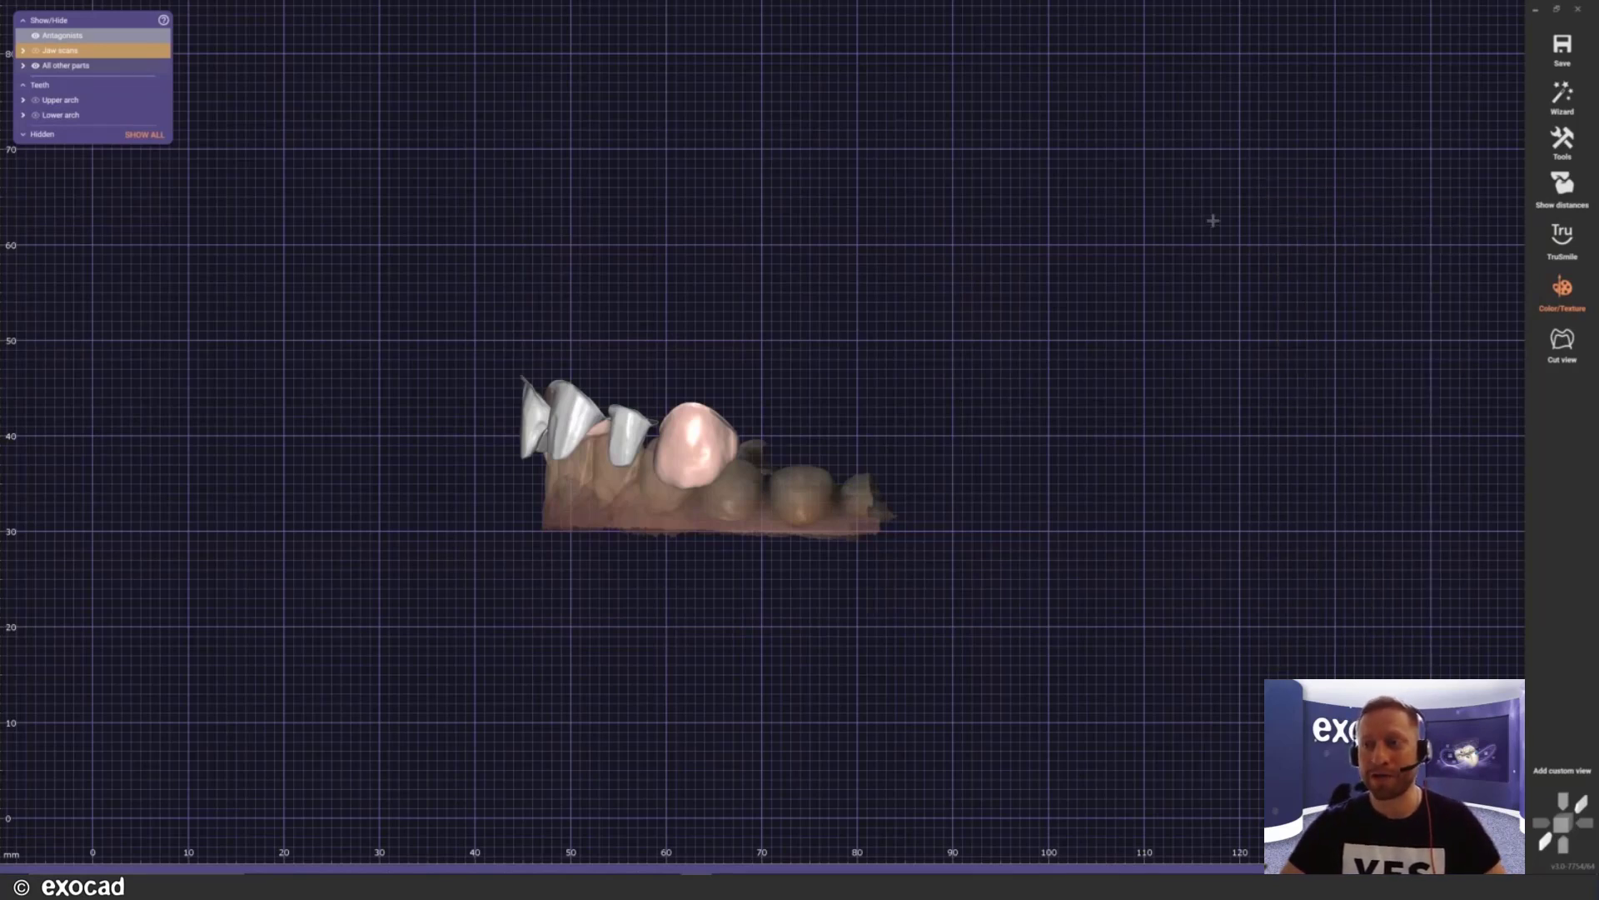
Step: Start the wizard and, in the Plateless Model Design settings, tilt the direction arrow towards the front teeth and compute the upper model
key("w")
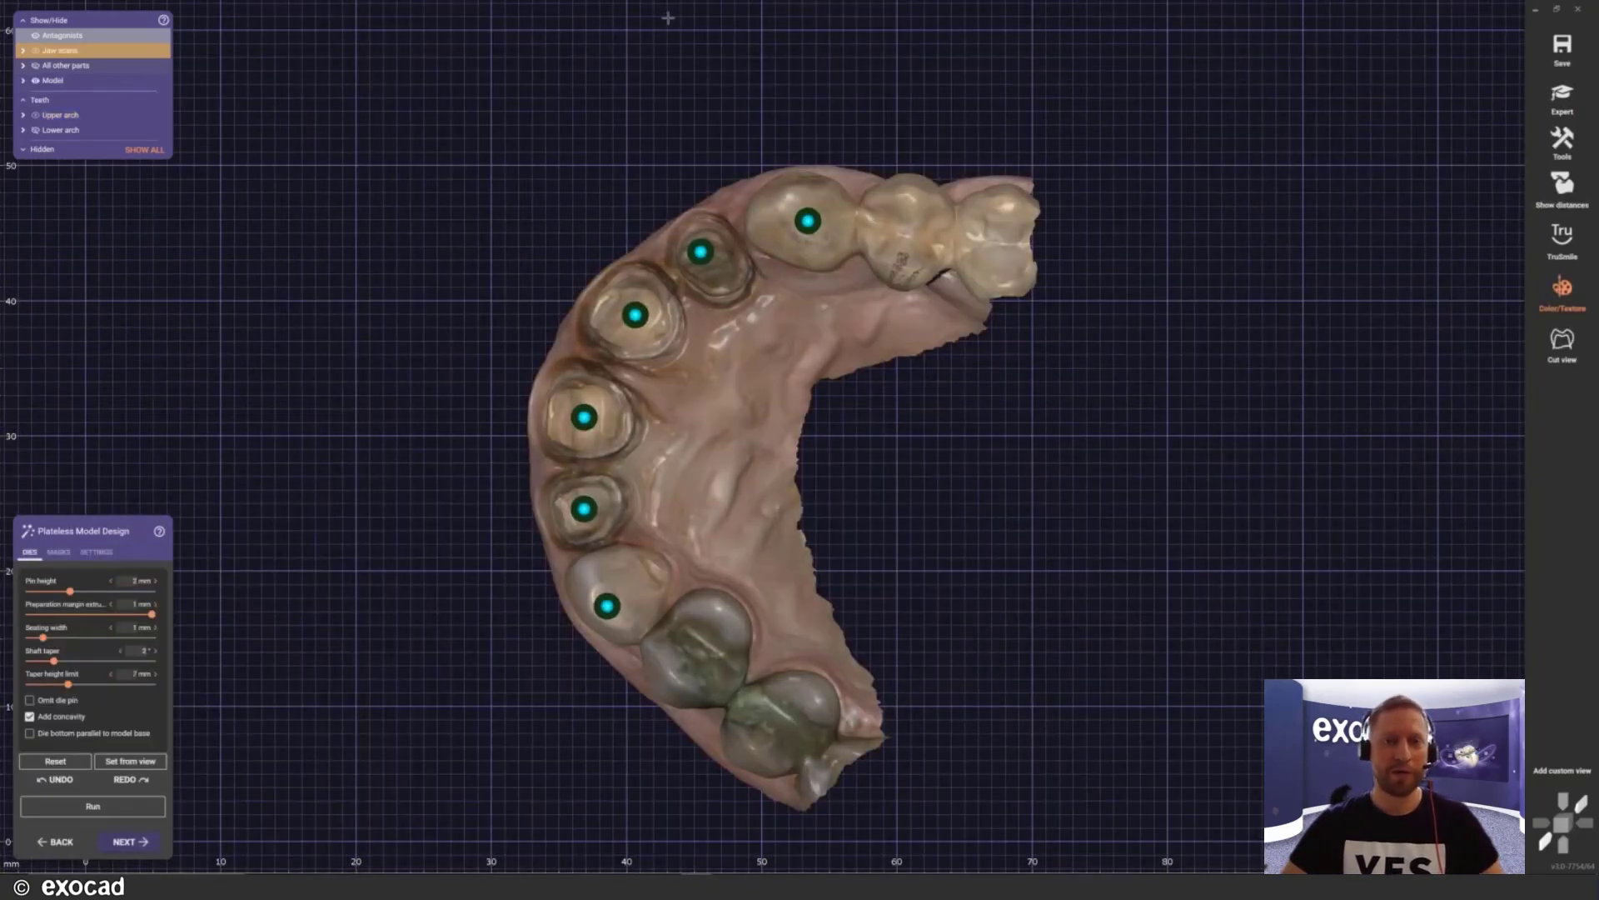
left_click(107, 553)
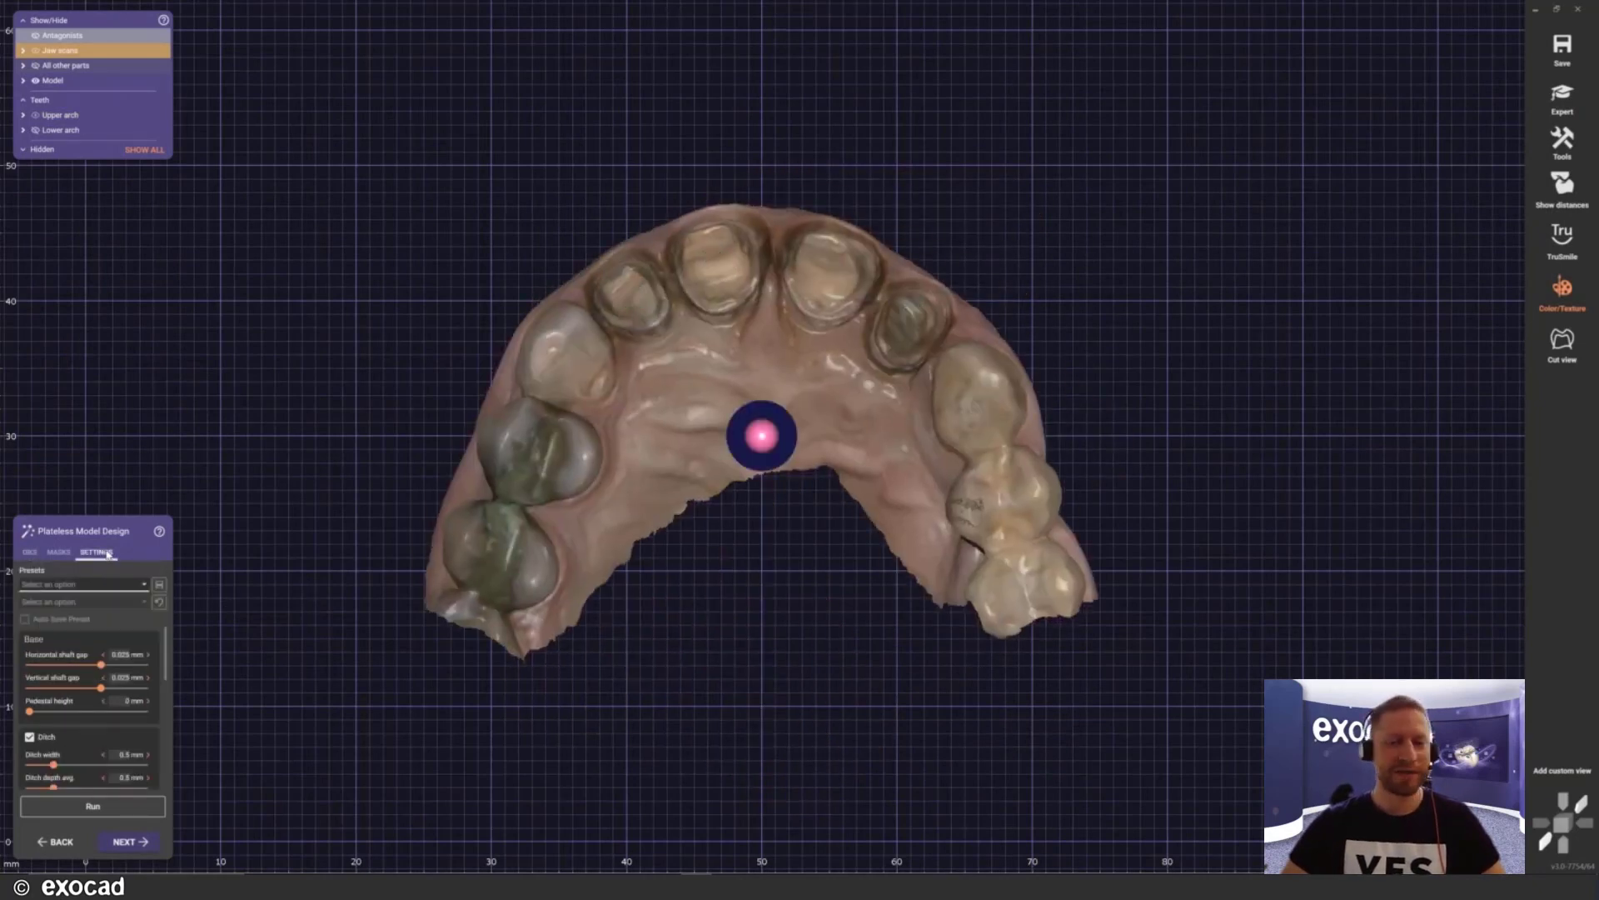
left_click_drag(761, 435, 631, 191)
left_click_drag(612, 195, 582, 210)
right_click_drag(647, 393, 628, 284)
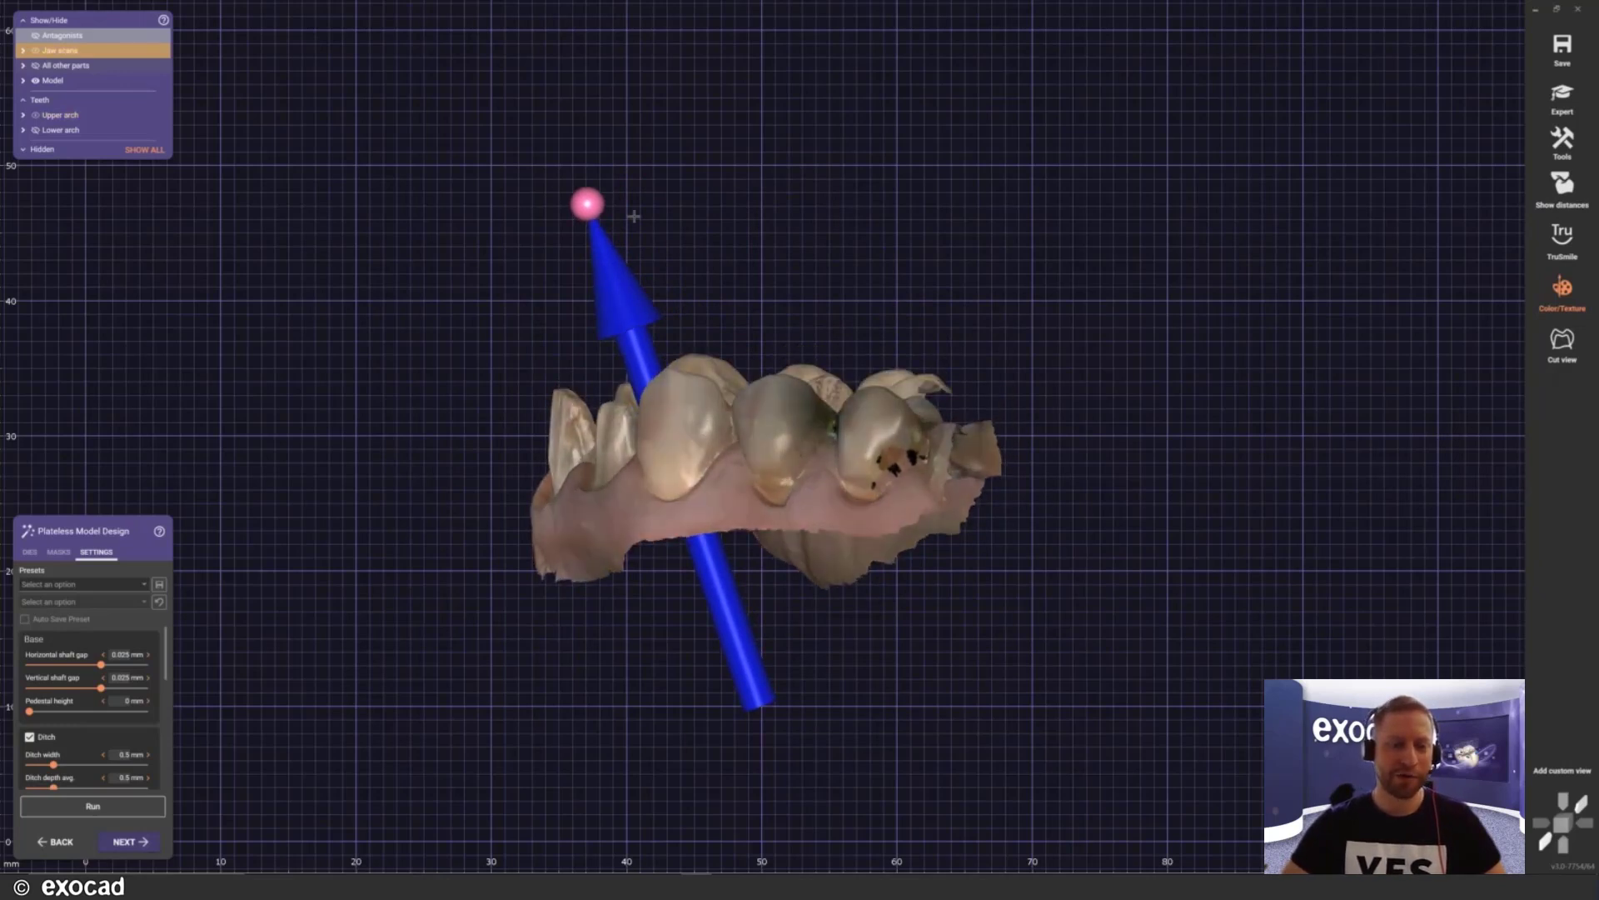
scroll(818, 511, "down", 5)
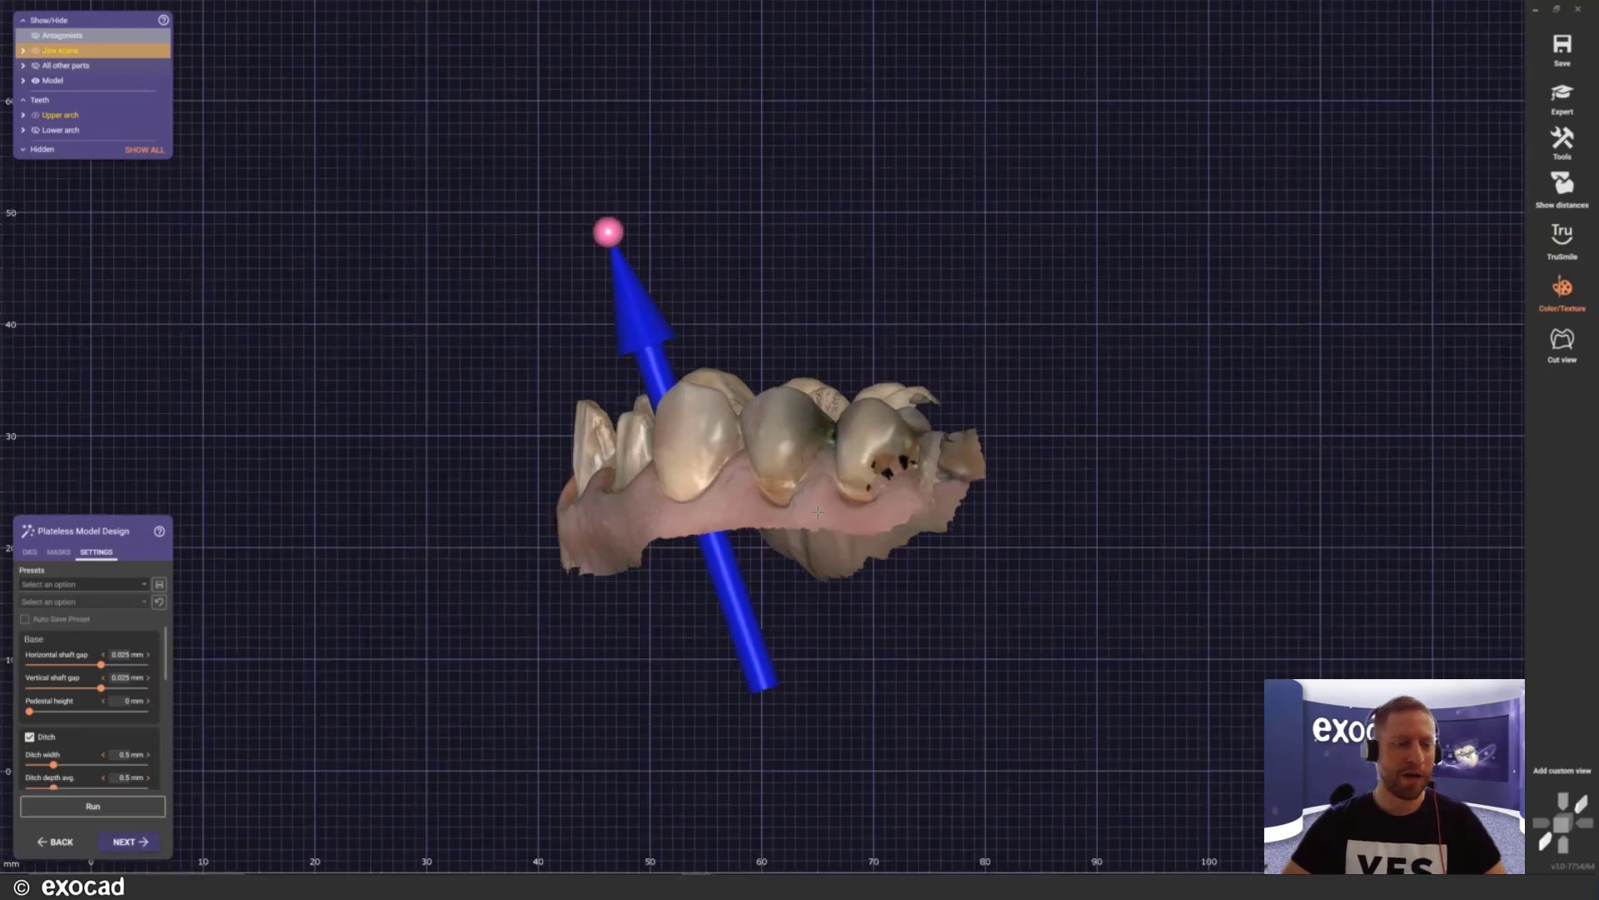
left_click(143, 812)
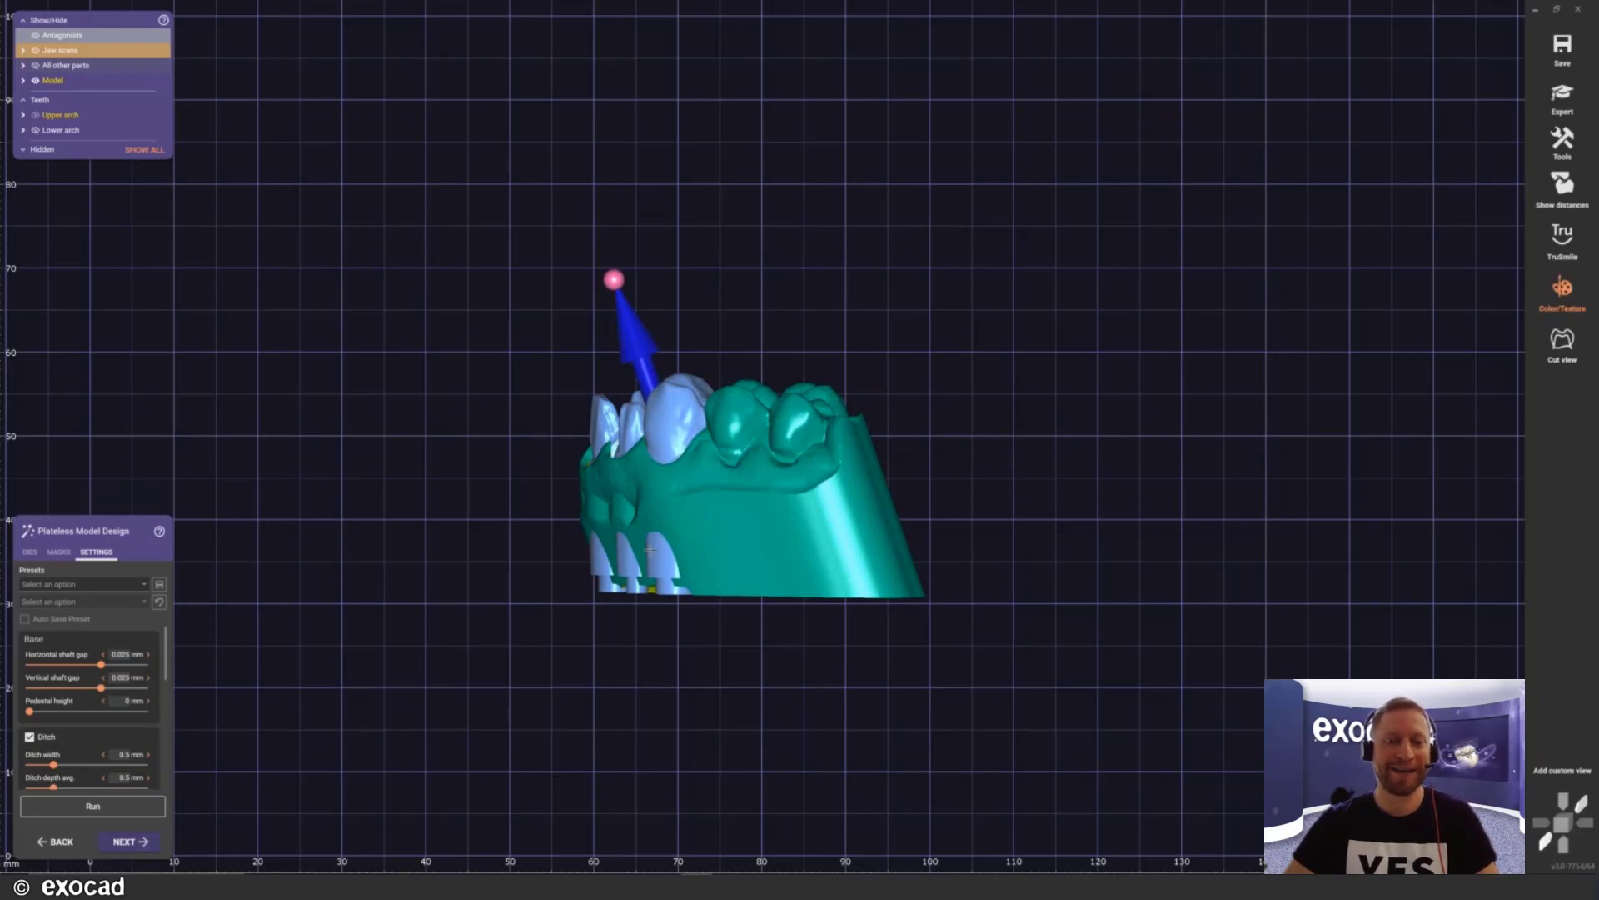
Step: Examine the generated upper model from the side and the front, checking its base, prepared dies and gingiva mask
scroll(839, 537, "up", 5)
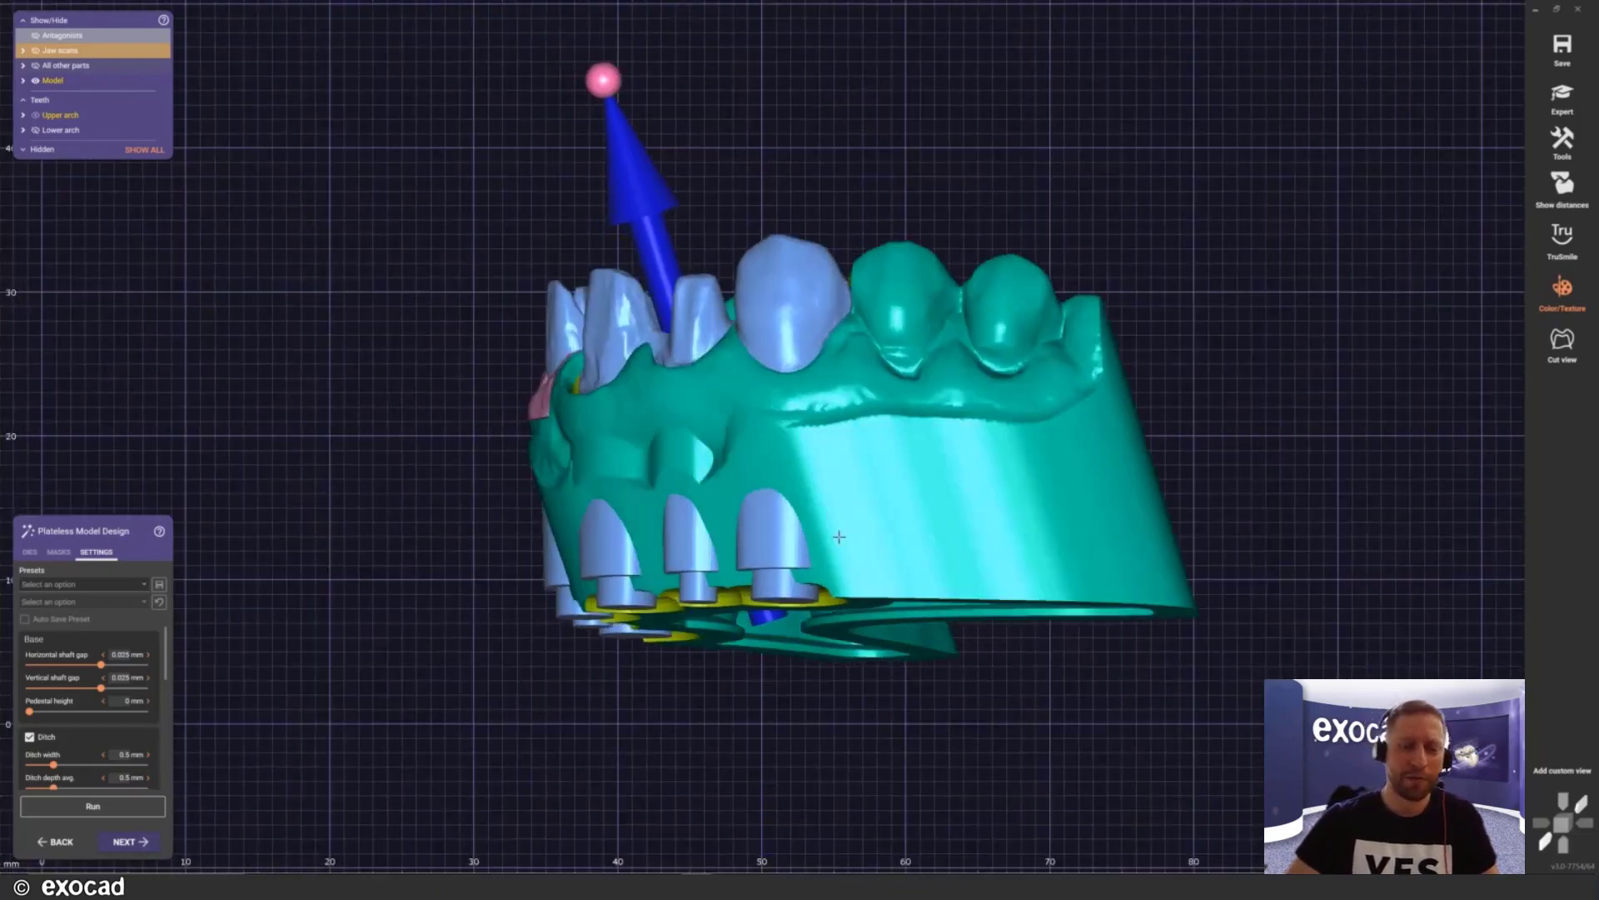
right_click_drag(838, 537, 999, 305)
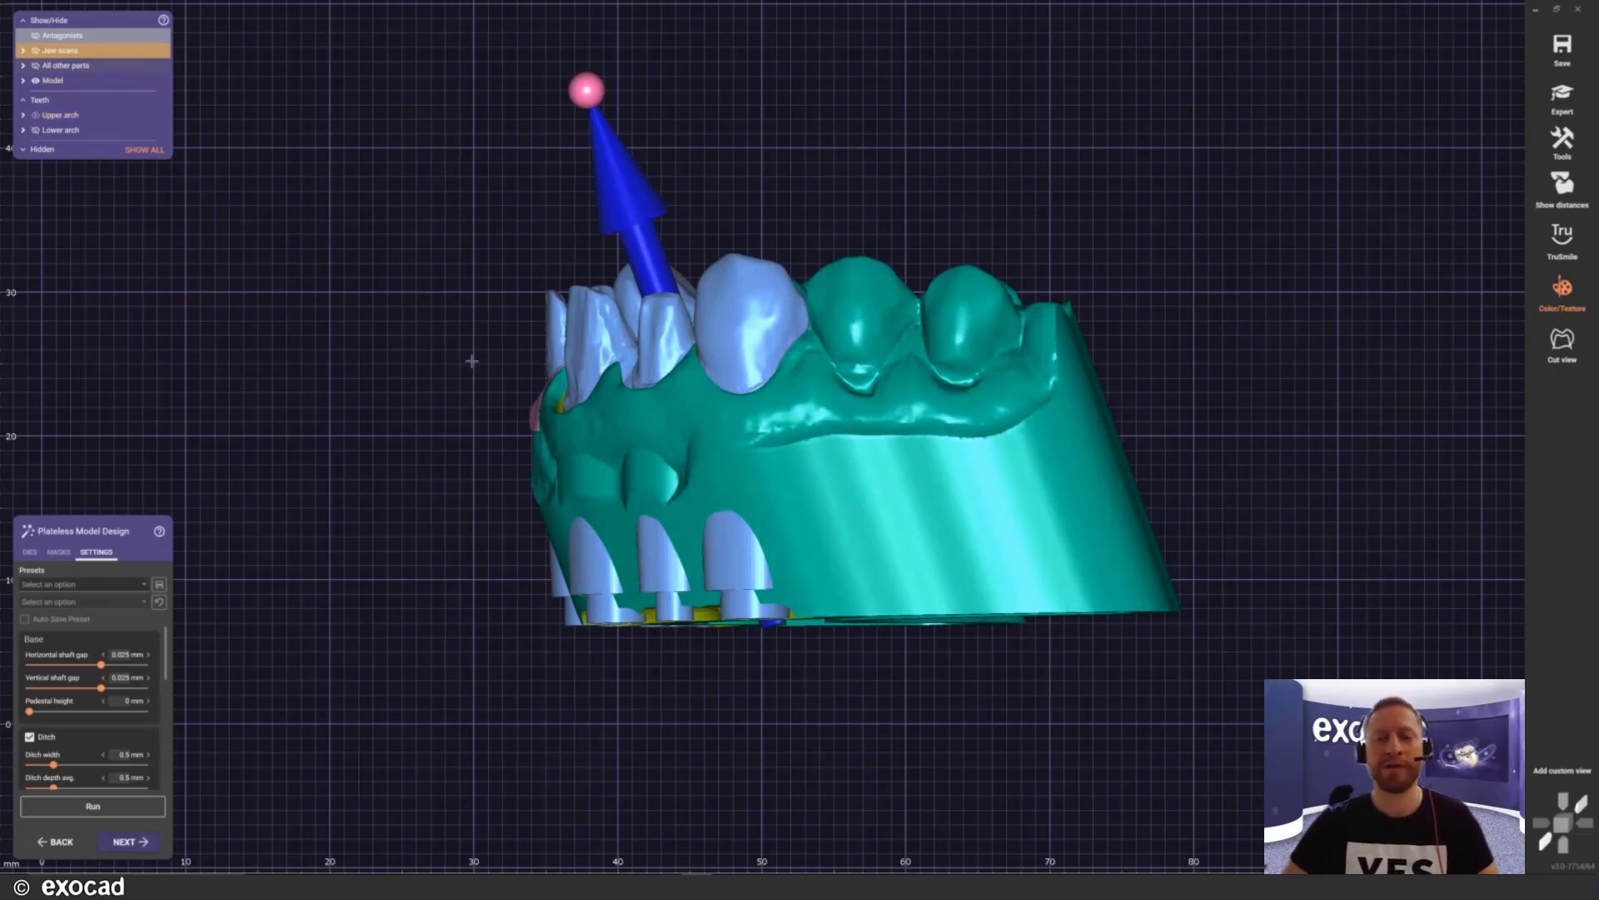
scroll(473, 366, "down", 5)
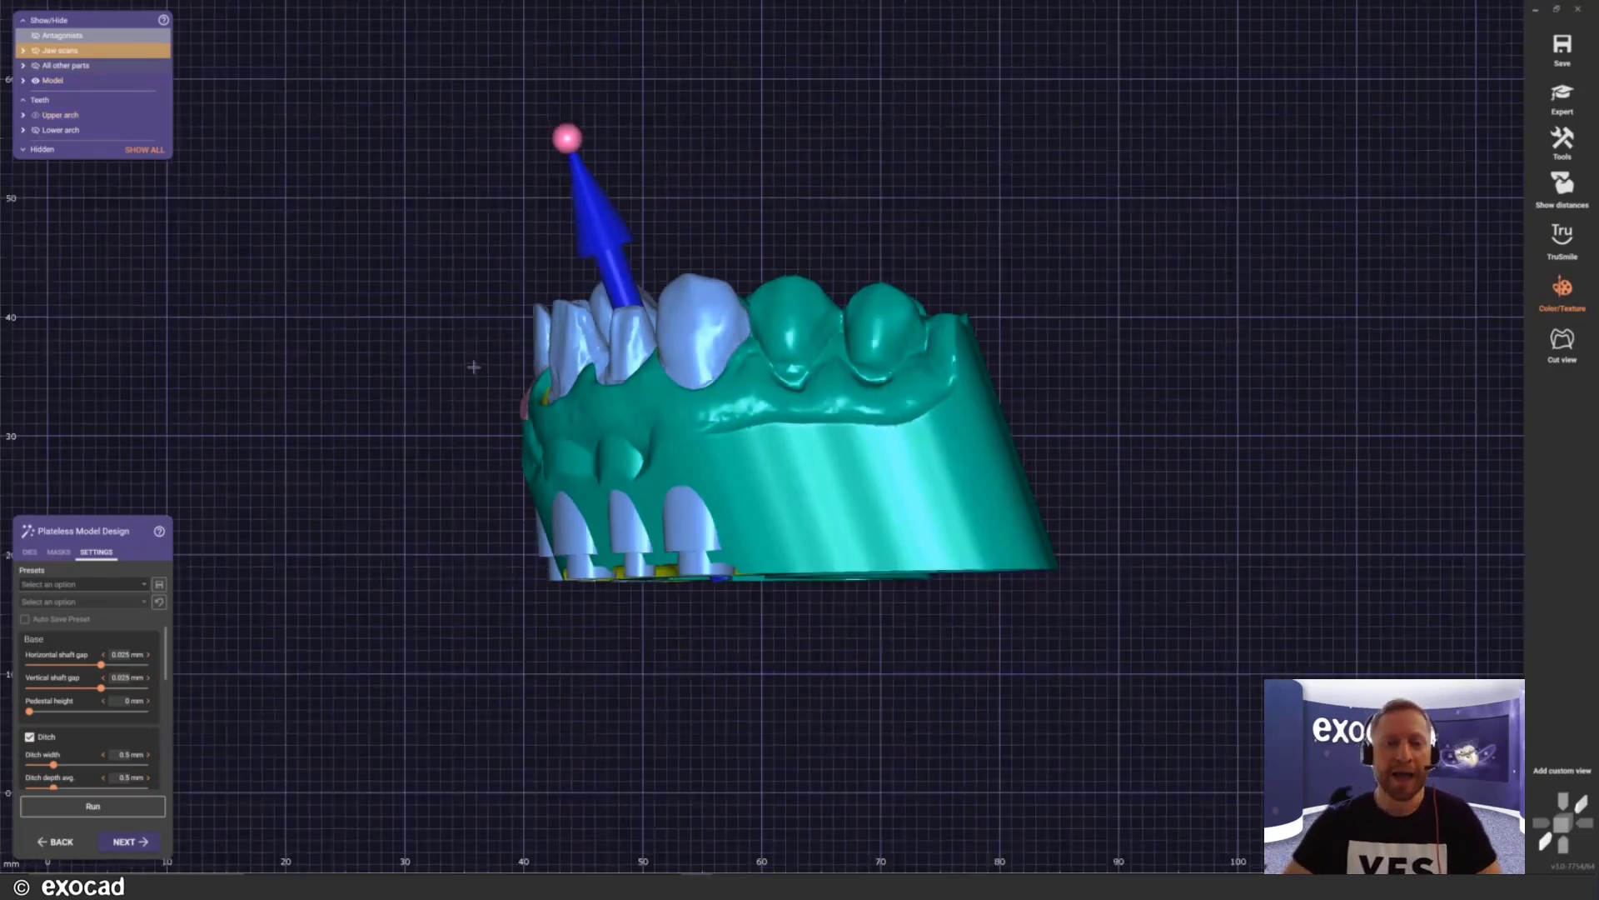
right_click_drag(473, 365, 637, 200)
middle_click_drag(593, 200, 817, 268)
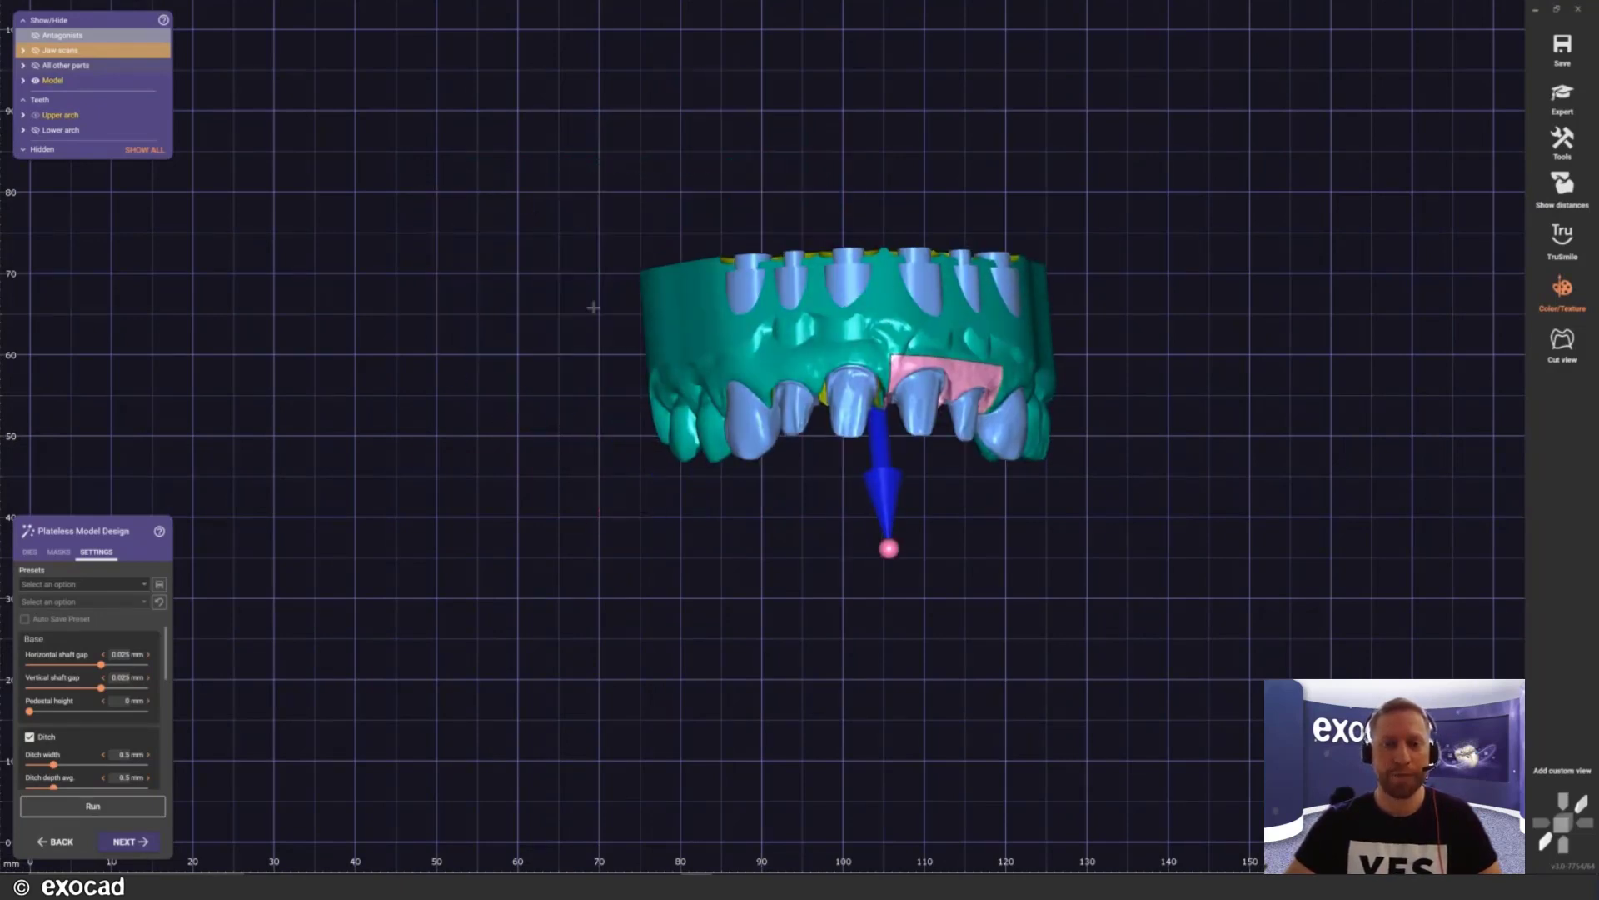
right_click_drag(593, 298, 594, 300)
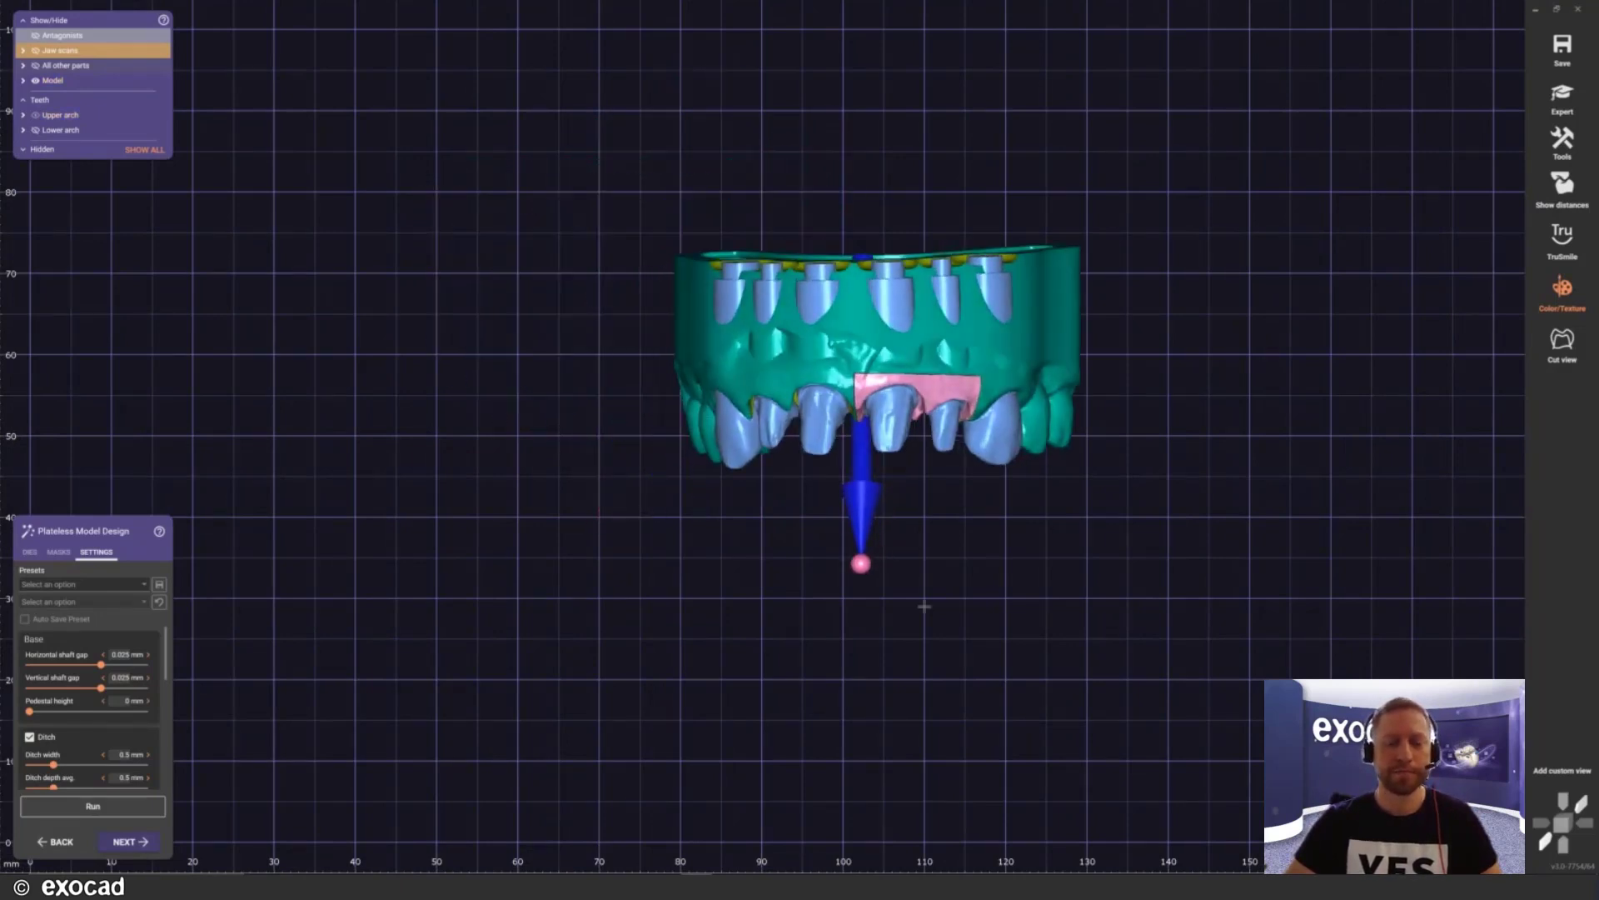